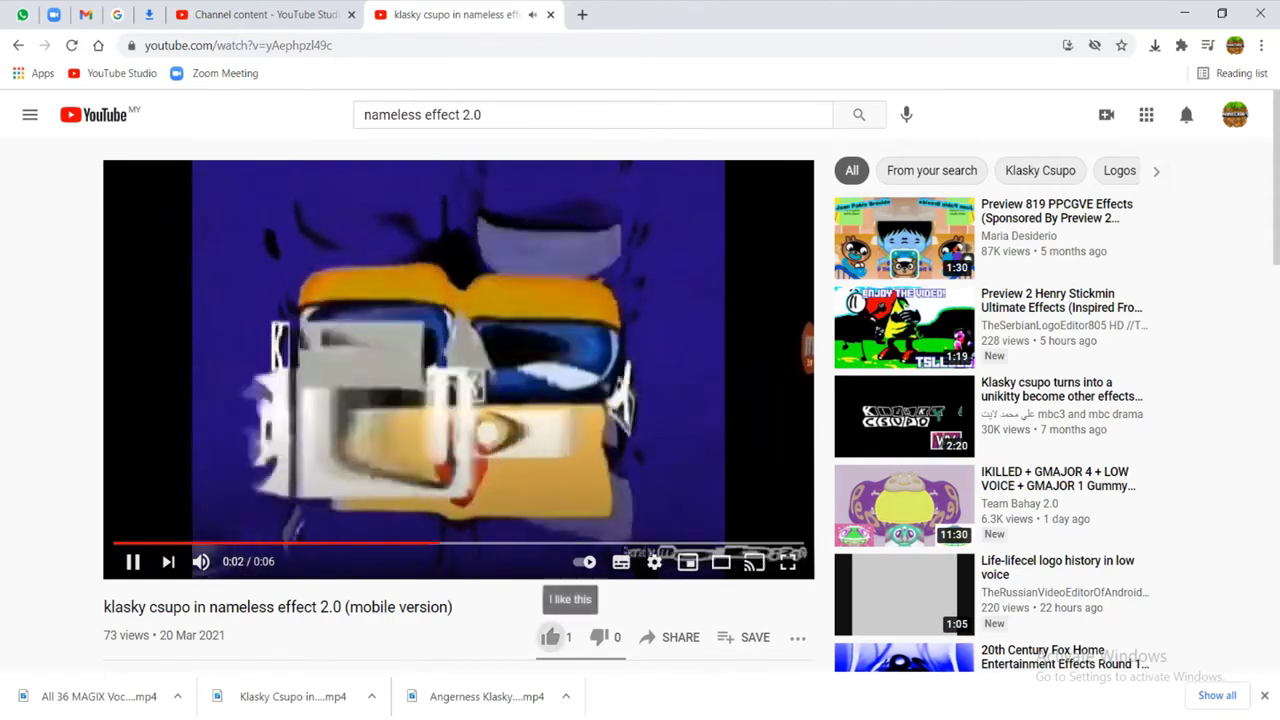
Replay the mobile version of the Klasky Csupo nameless effect 2.0 video from the start and cancel the autoplay of the next video
left_click_drag(536, 543, 115, 543)
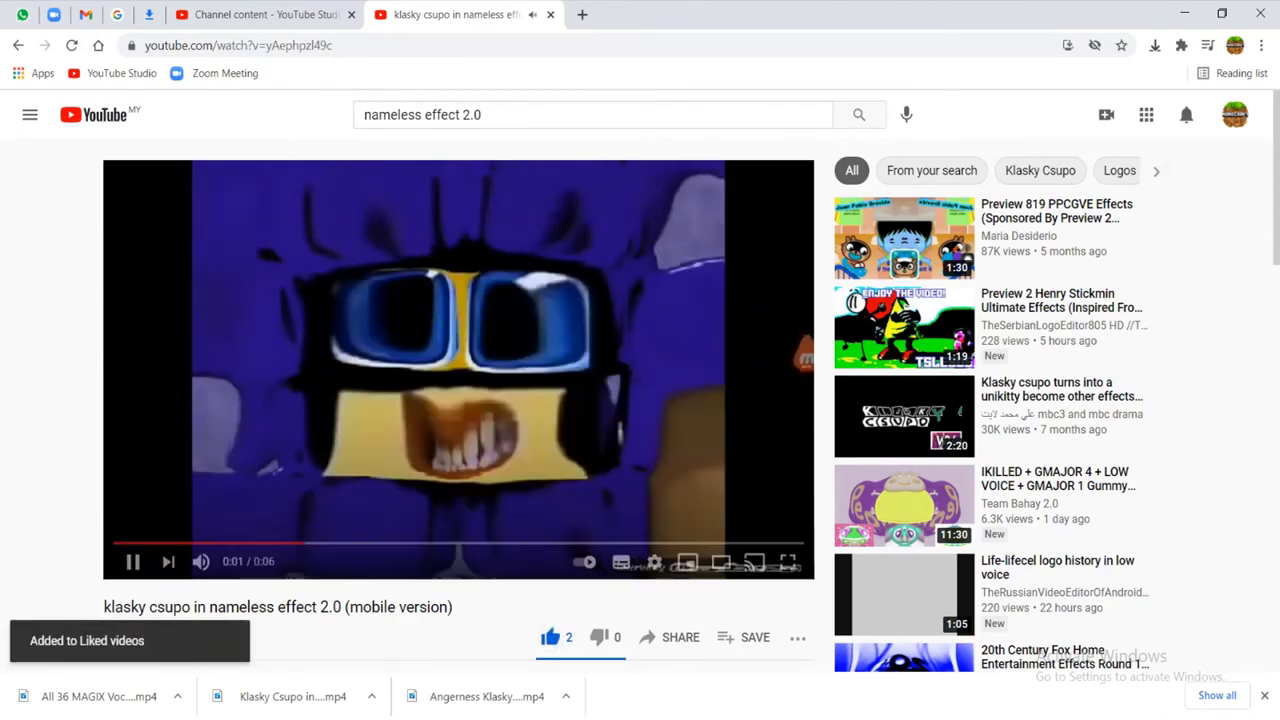
scroll(640, 400, "down", 3)
scroll(640, 400, "up", 2)
scroll(640, 400, "up", 1)
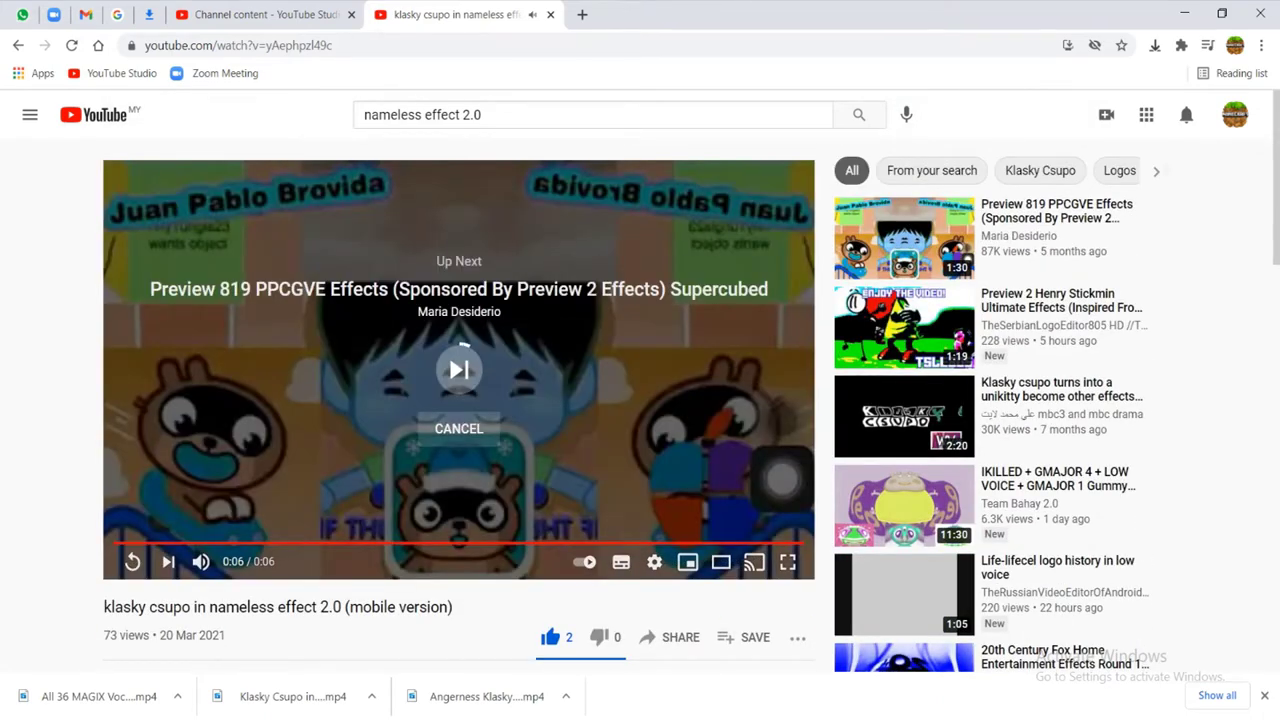
left_click(459, 429)
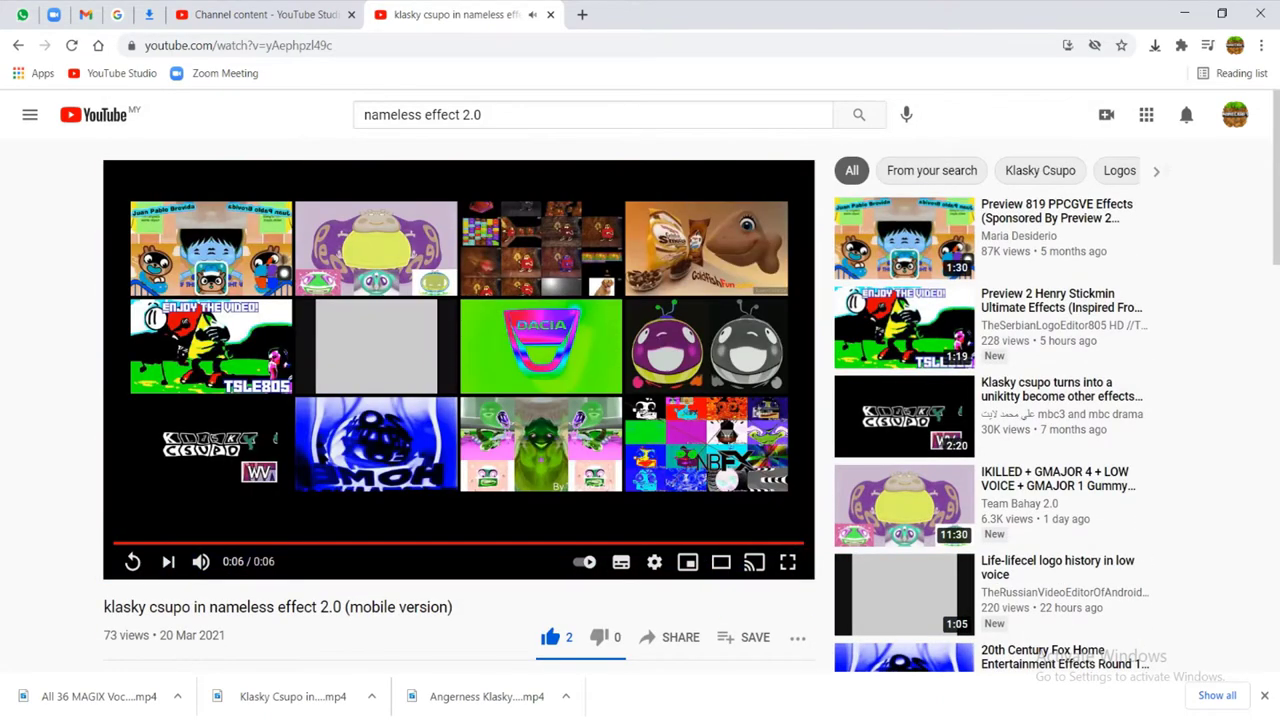
Search for nameless effect 2.0 with the suggested uploader name and open "(NEW EFFECT) Klasky Csupo in Nameless Effect 2.0"
left_click(505, 115)
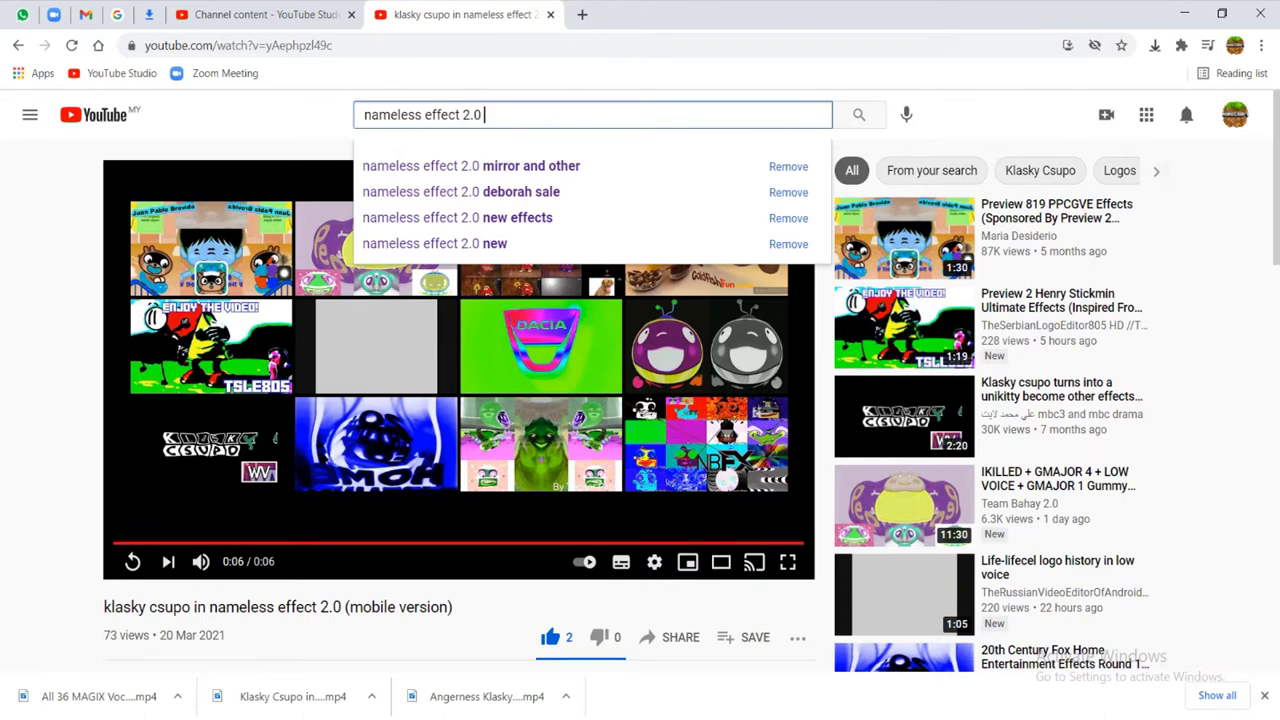
type("d")
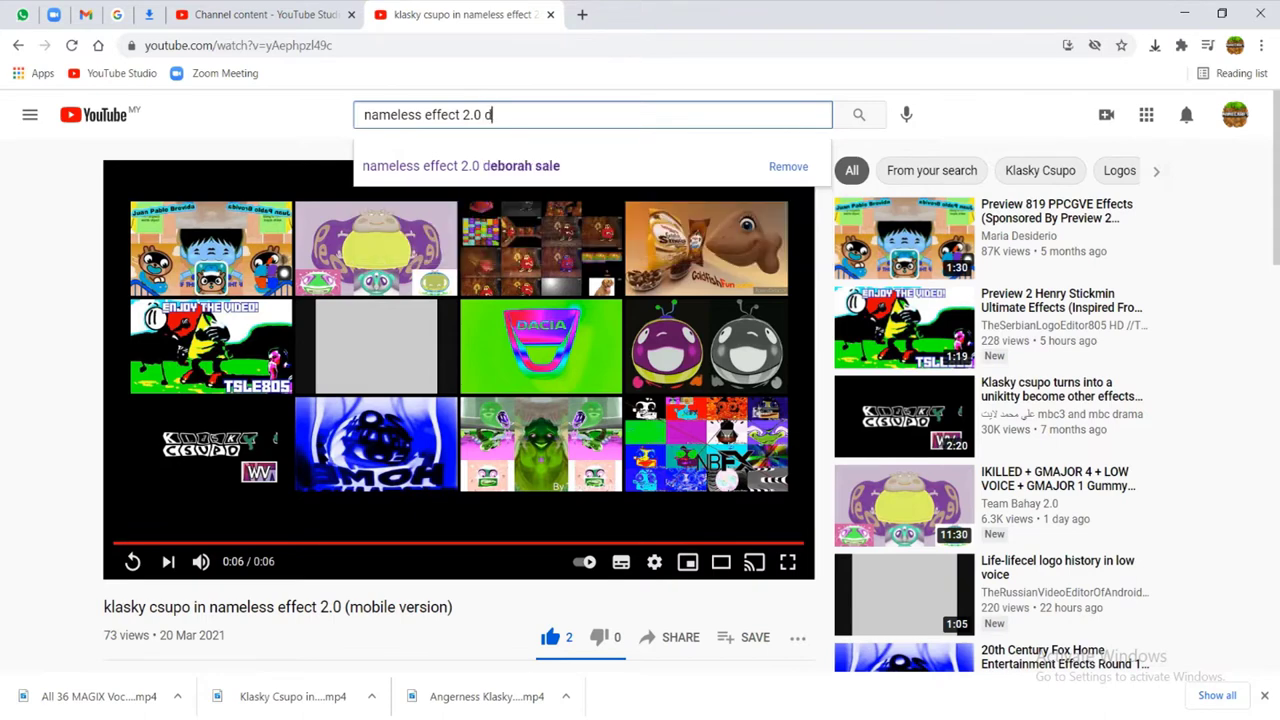
left_click(461, 166)
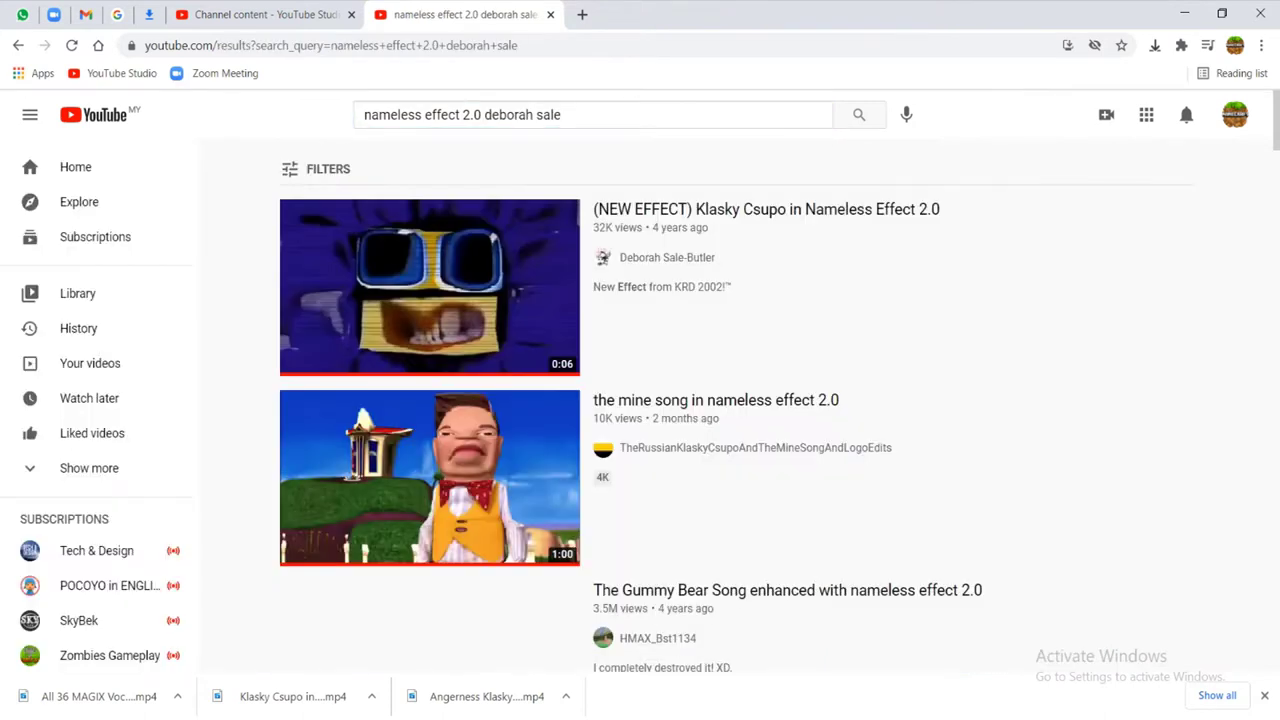
left_click(430, 280)
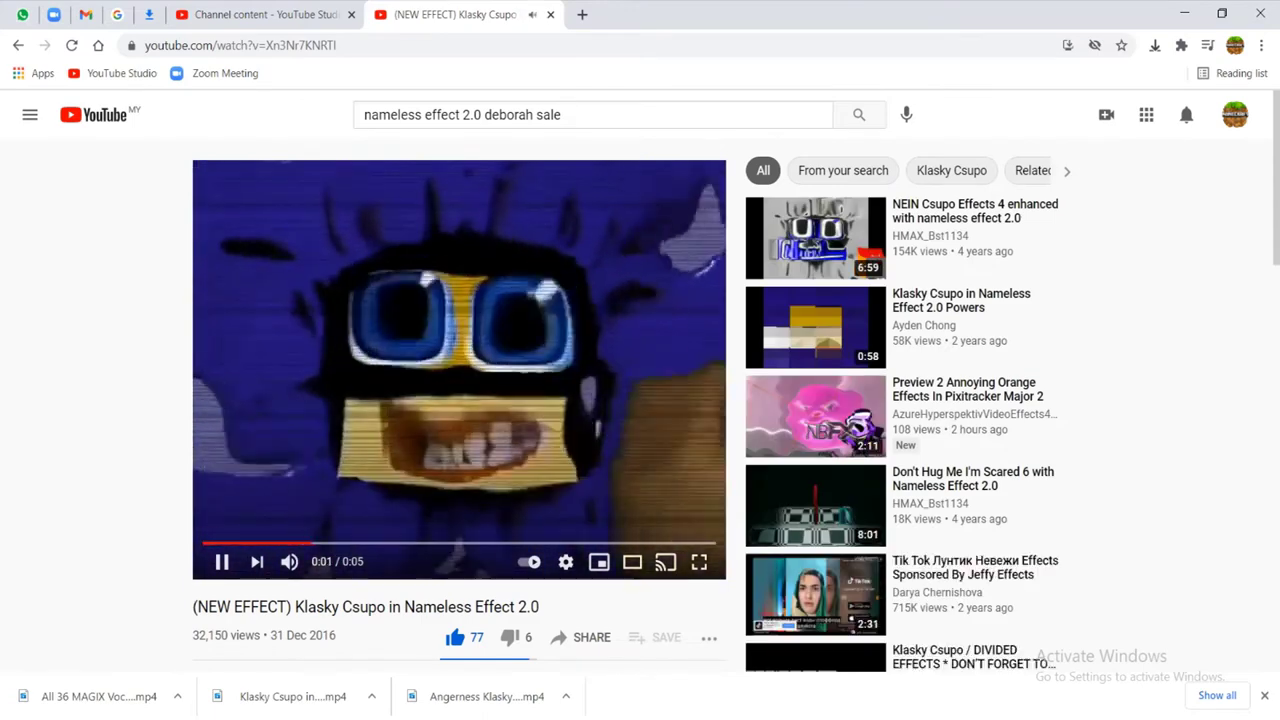
Search for "nameless effect 2.0 instructions" and open "Klasky Csupo In Nameless Effect 2.0 (Instructions In Description)"
left_click_drag(564, 115, 485, 115)
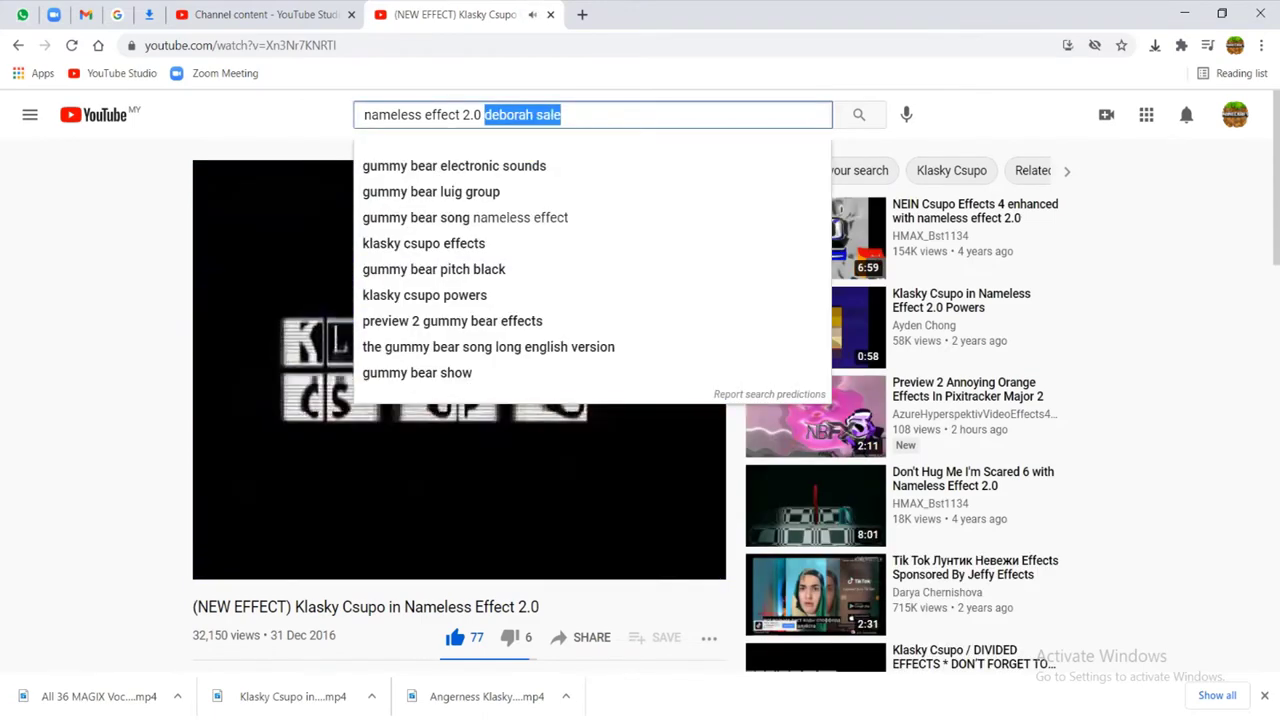
key("BackSpace")
type("instruction")
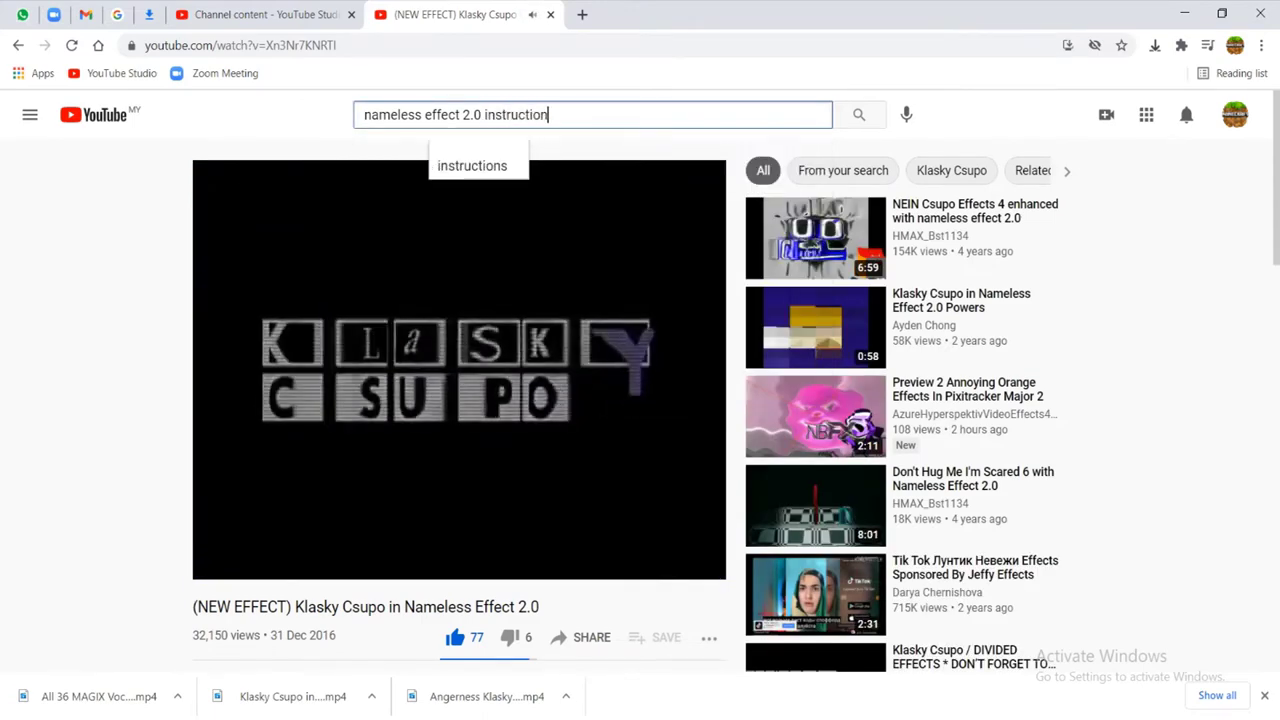
type("s")
key("Return")
left_click(430, 285)
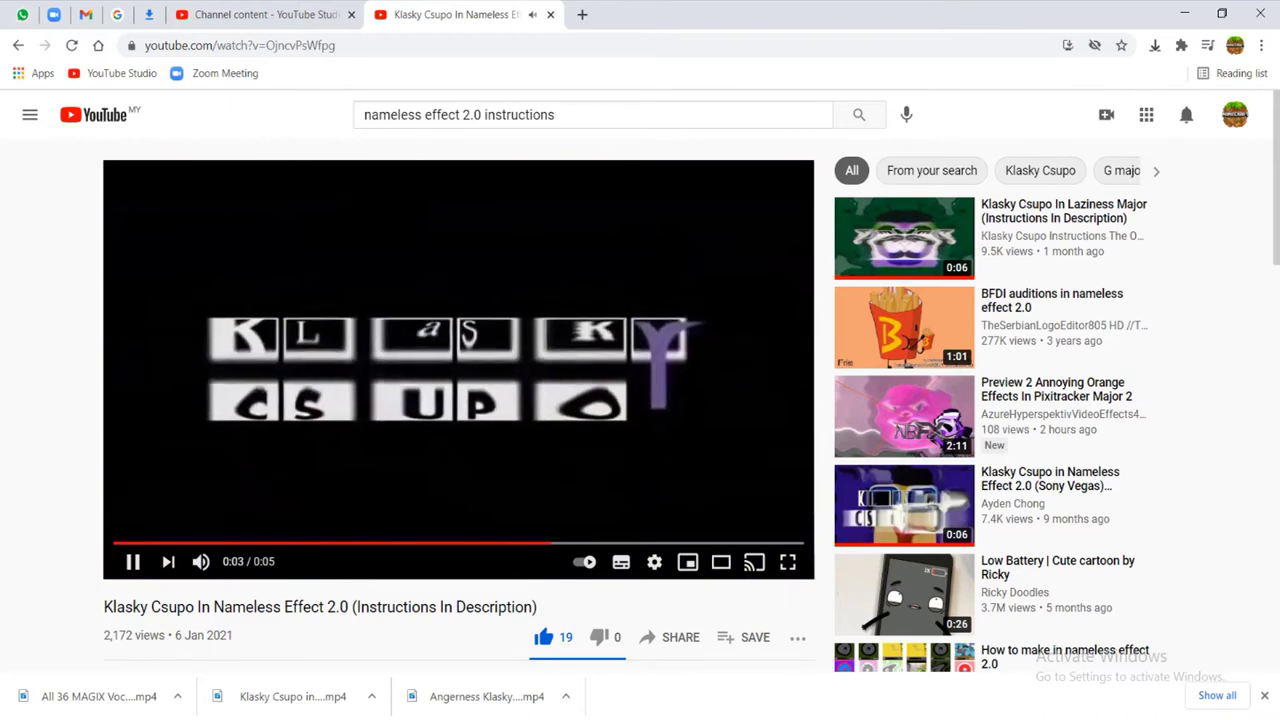
Switch to Bandicam, write the on-screen note "I Have To Stop Notifications", close the drawing tools and pause the recording
key("alt+Tab")
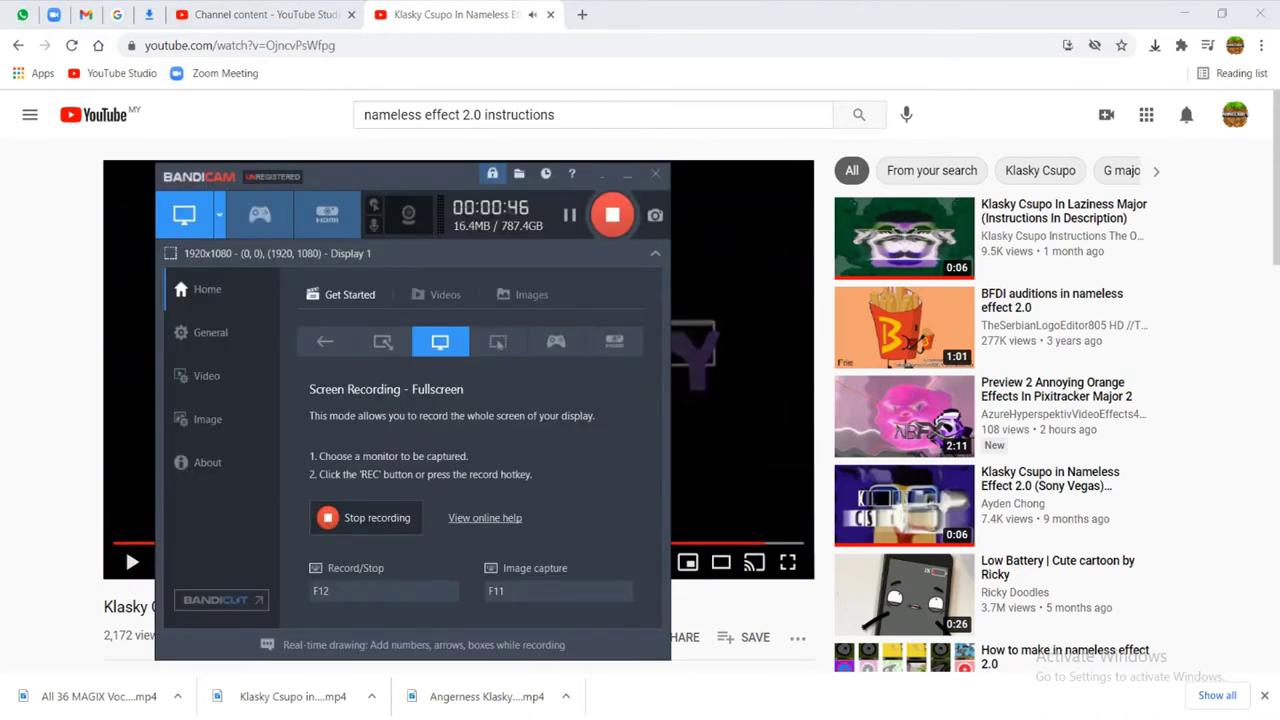
key("ctrl+alt+d")
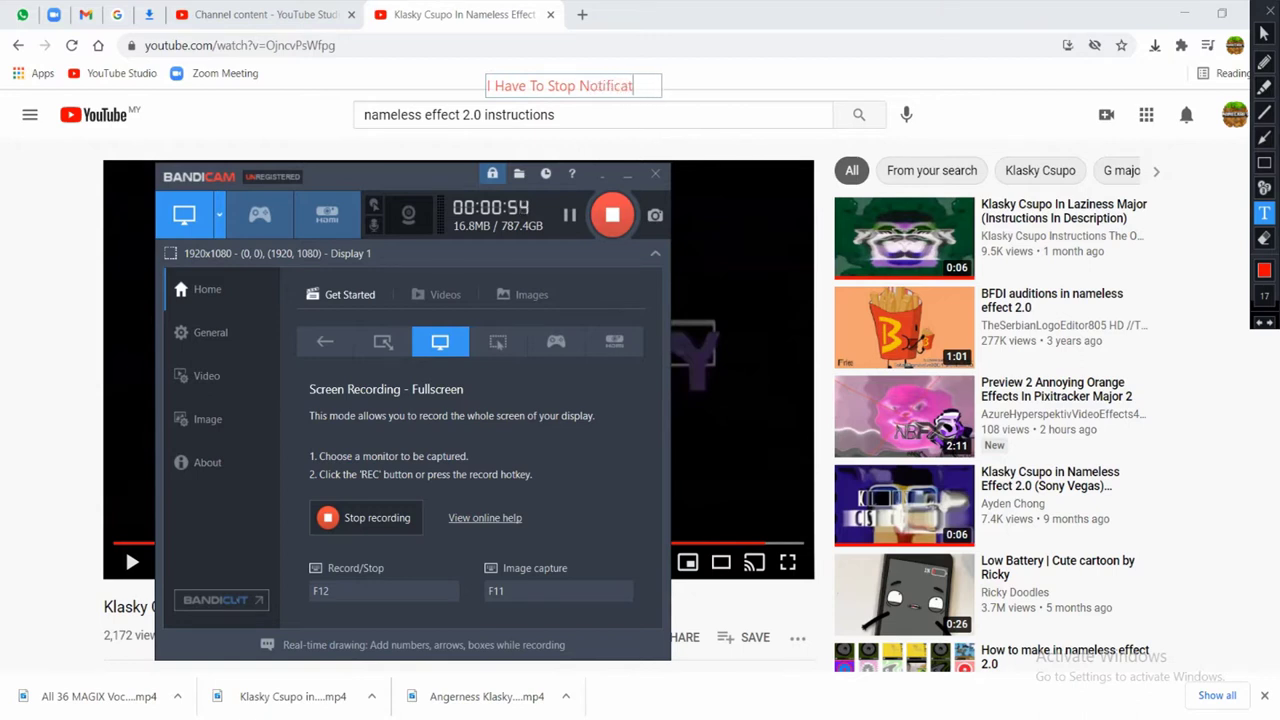
key("Return")
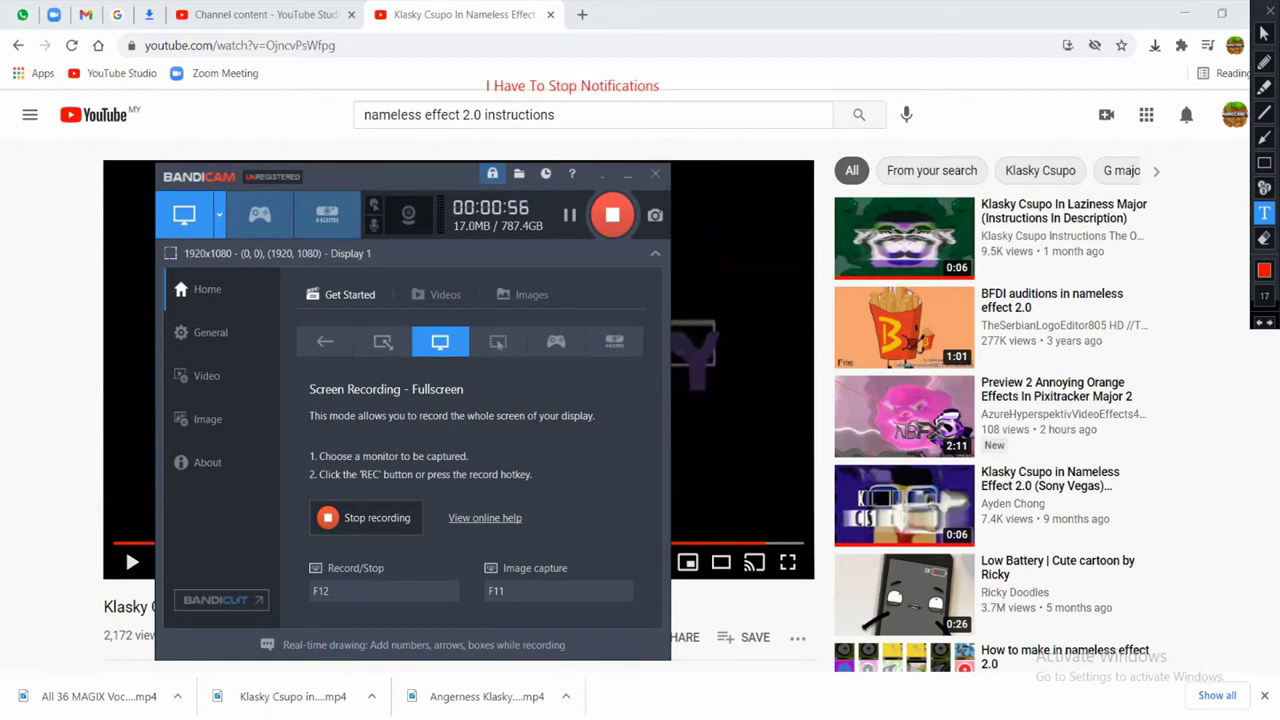
left_click(1270, 11)
left_click(570, 215)
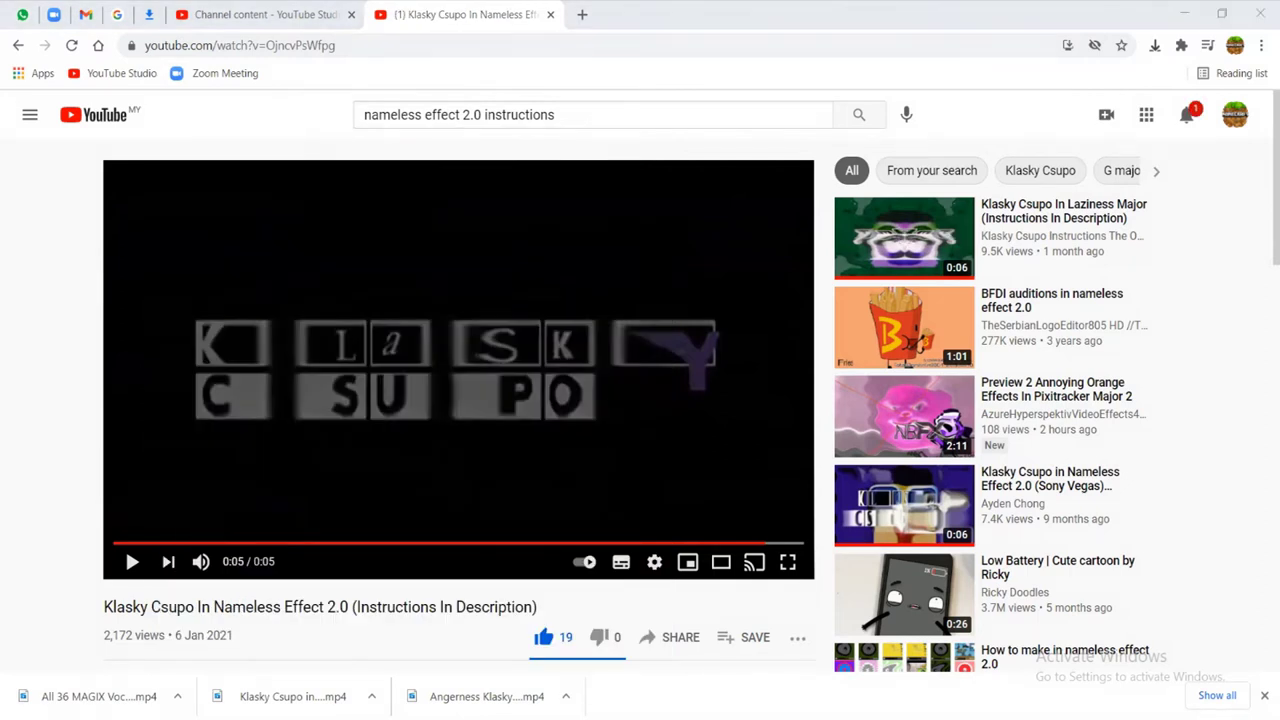
Write the on-screen note "Done!" with the drawing tools, close them and return the YouTube video to its beginning
key("ctrl+alt+d")
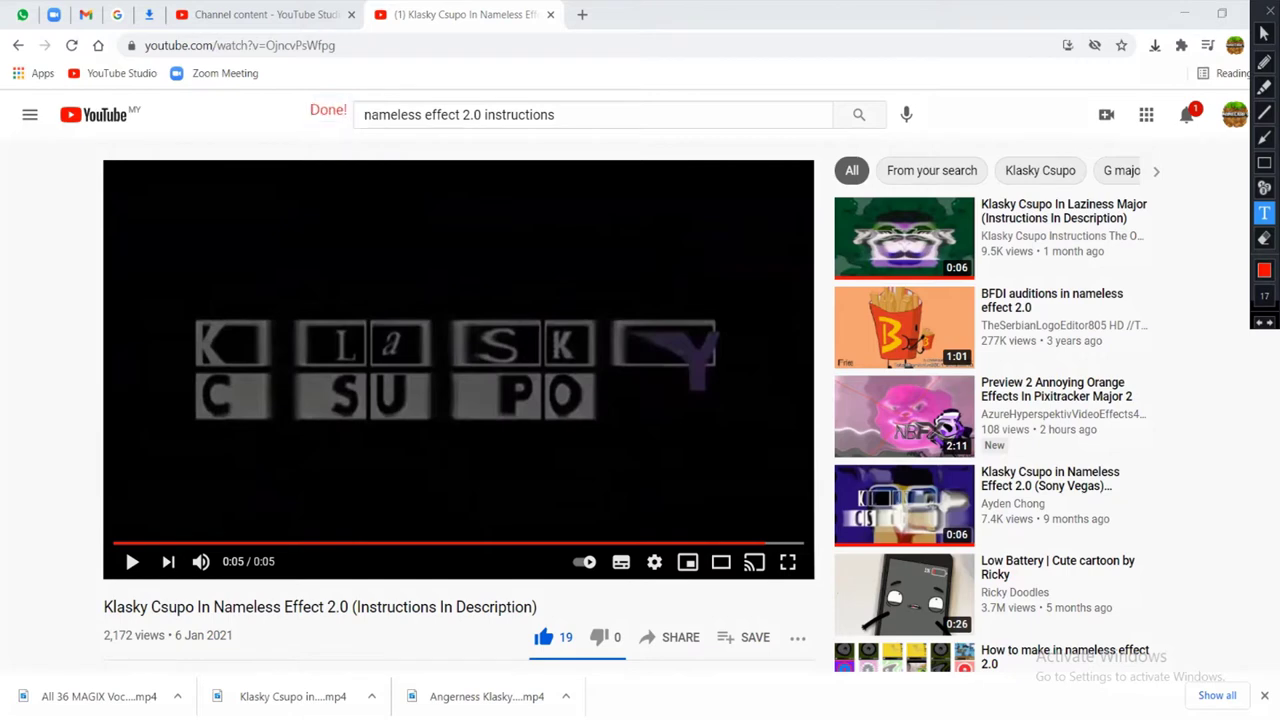
left_click(1270, 10)
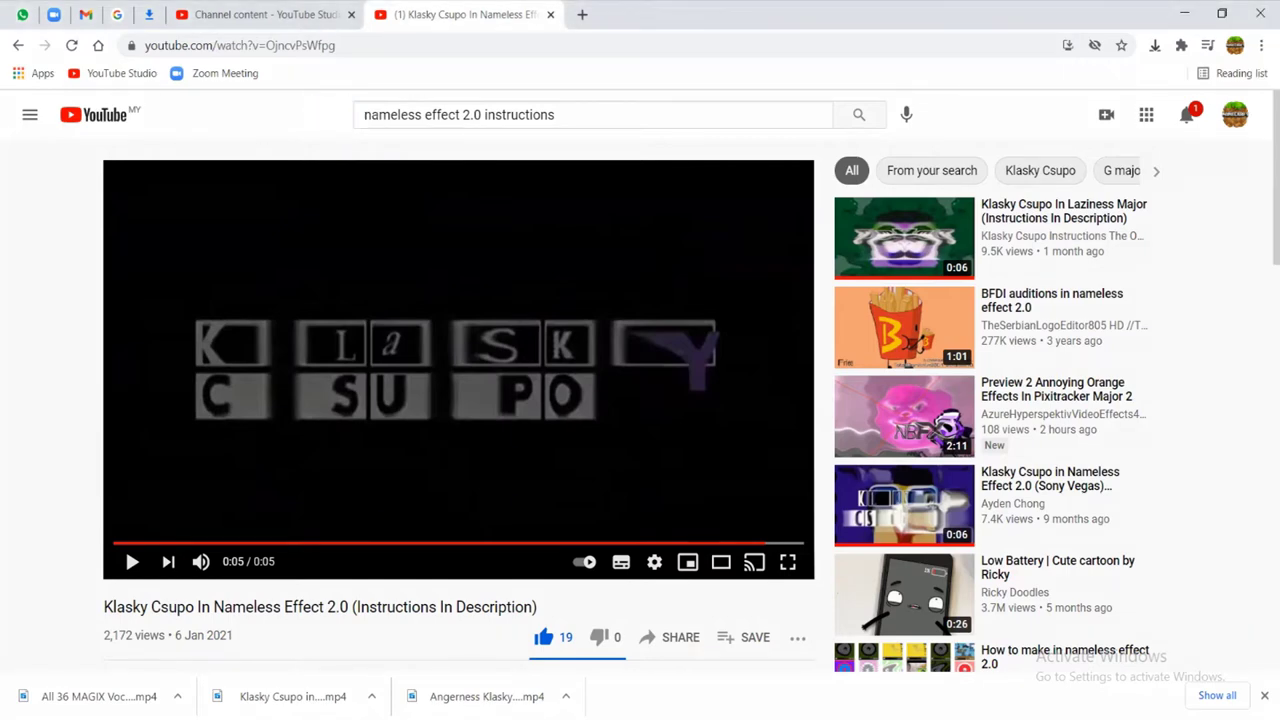
left_click(114, 543)
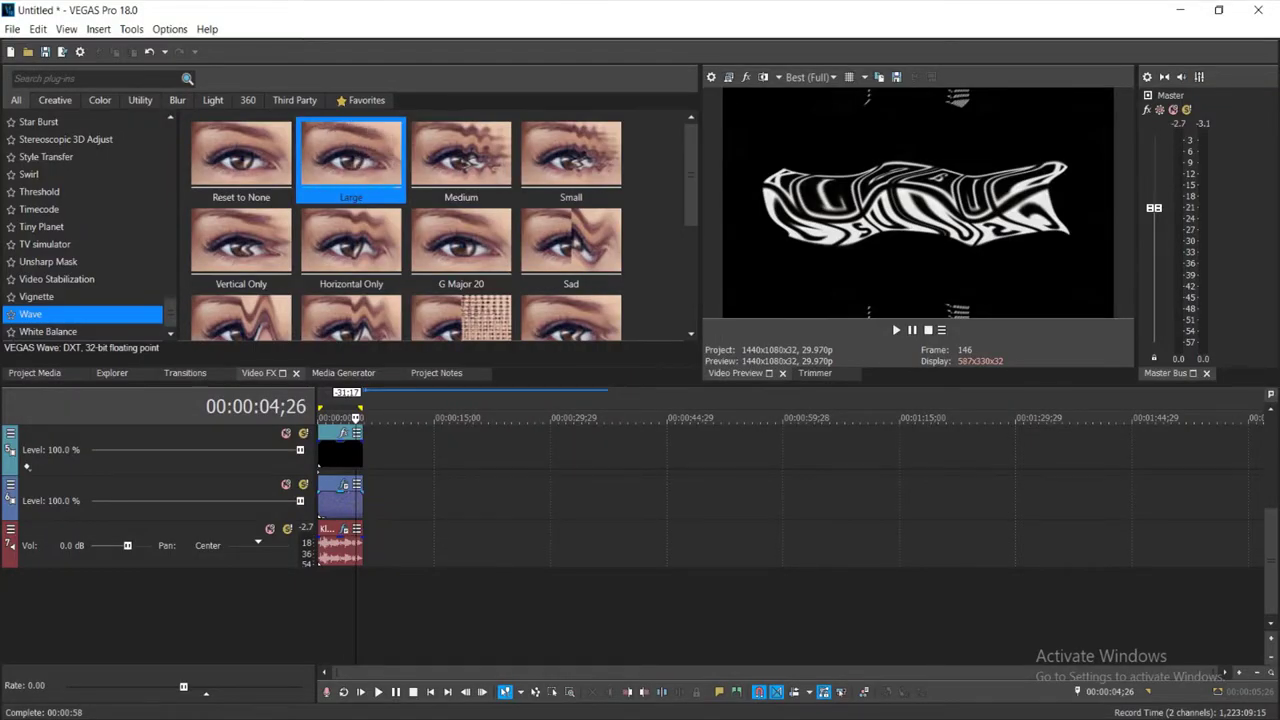
Switch to VEGAS Pro, replace the clip and audio on tracks 6 and 7 with the Klasky Csupo media at the timeline start, and select its time range
right_click(340, 492)
left_click(360, 291)
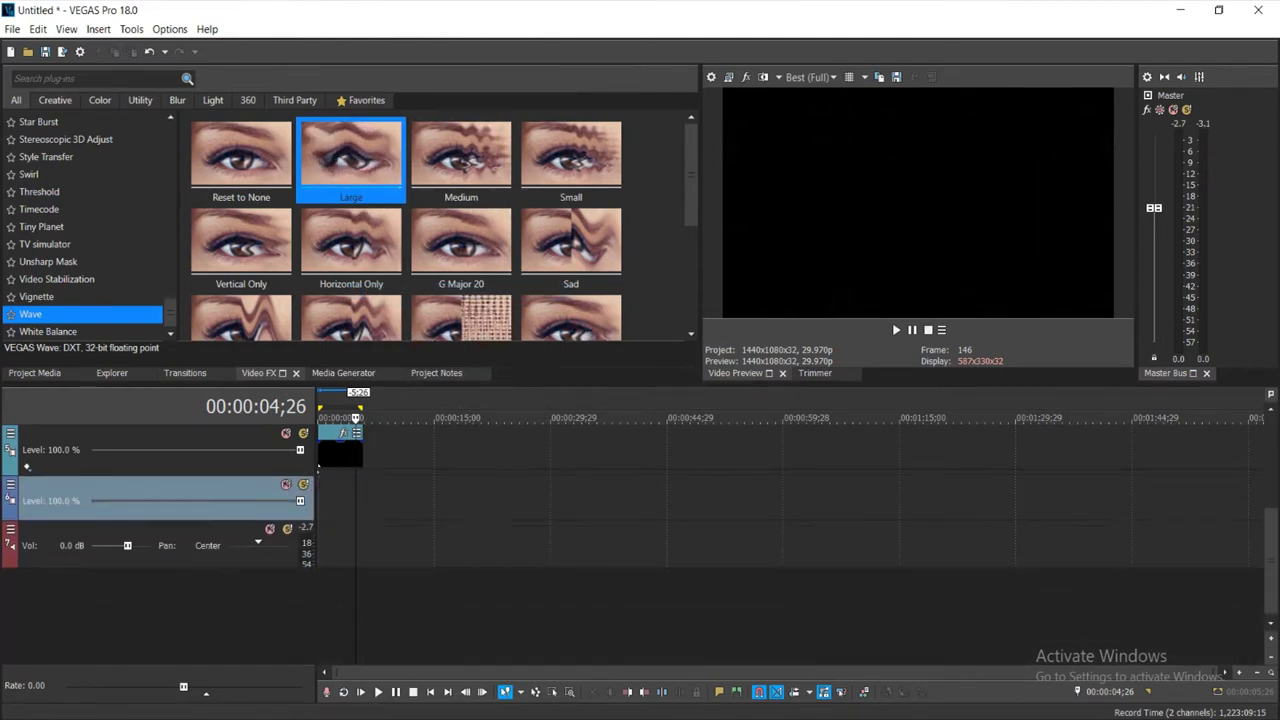
left_click(35, 373)
left_click_drag(160, 118, 322, 498)
left_click(413, 502)
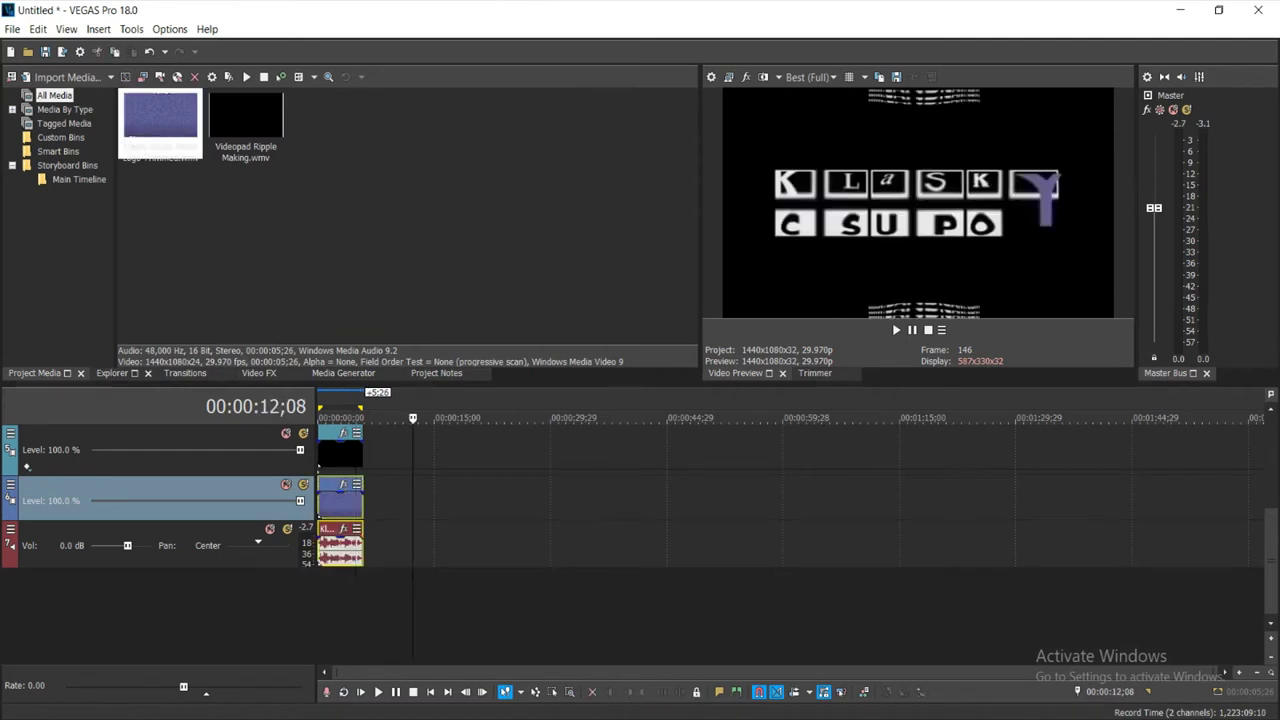
double_click(341, 504)
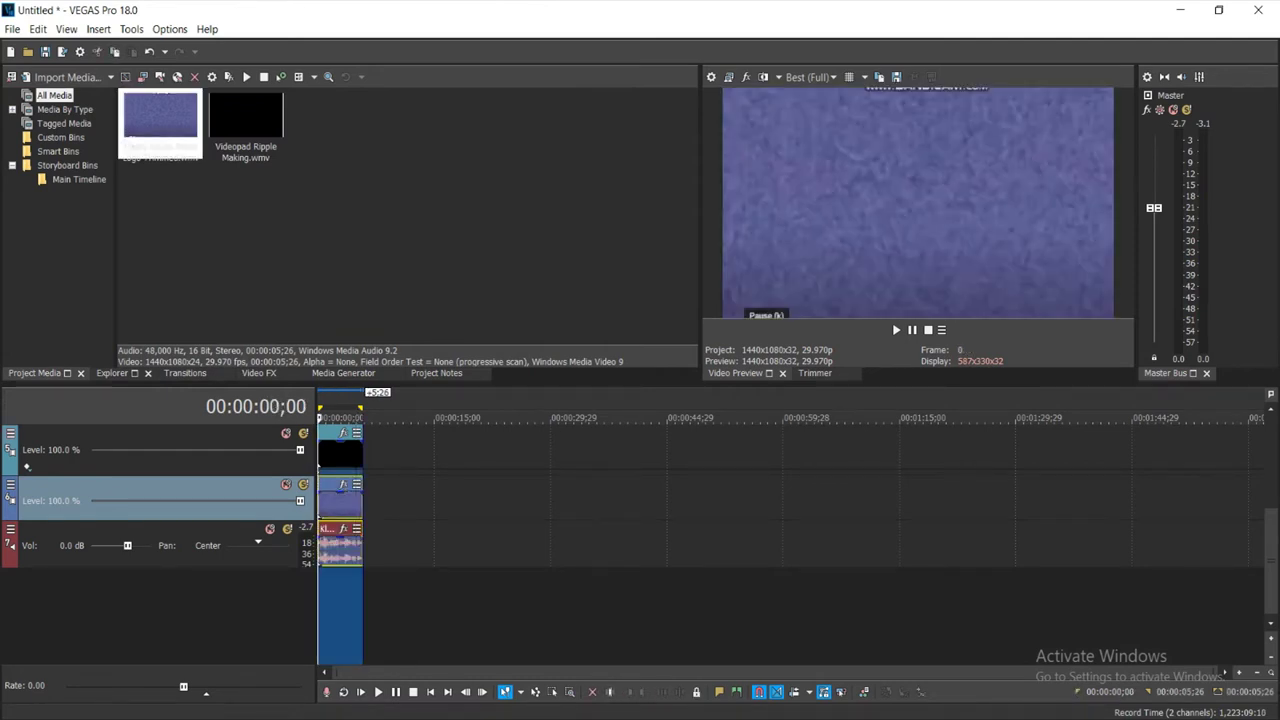
Examine the custom compositing mode settings of track 5 and close them
left_click(10, 433)
mouse_move(100, 540)
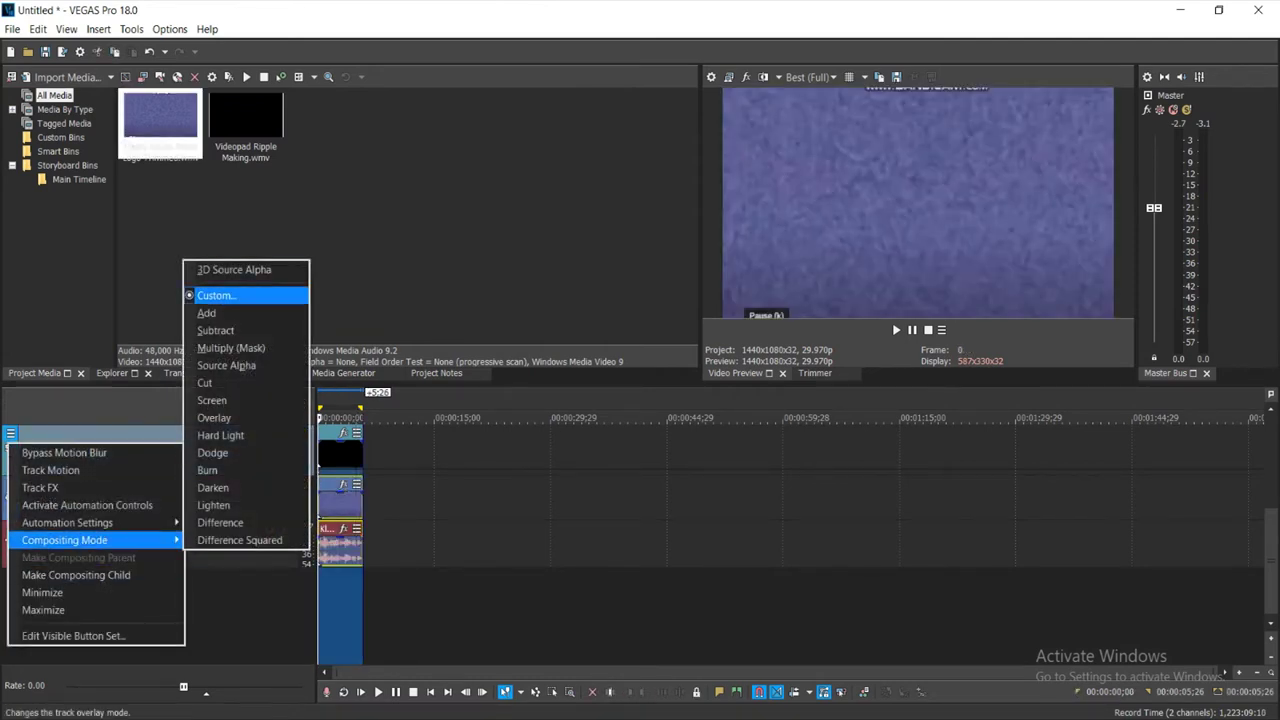
left_click(216, 295)
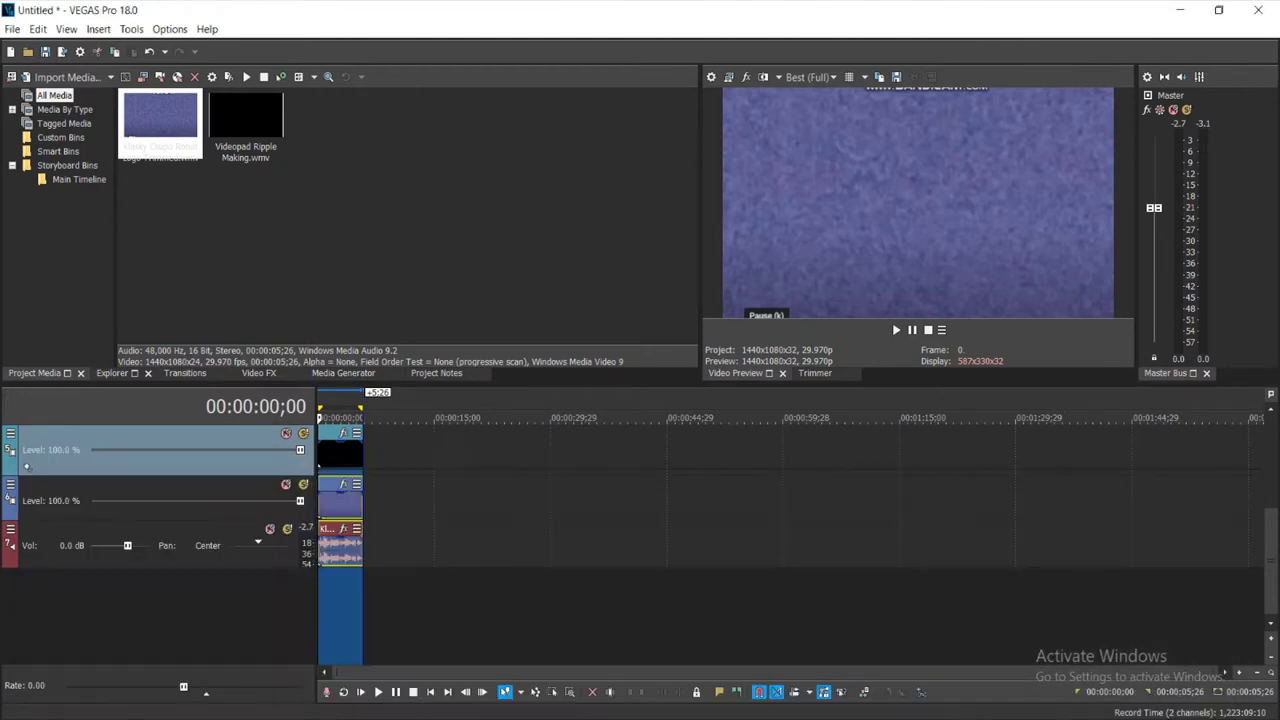
left_click(1222, 468)
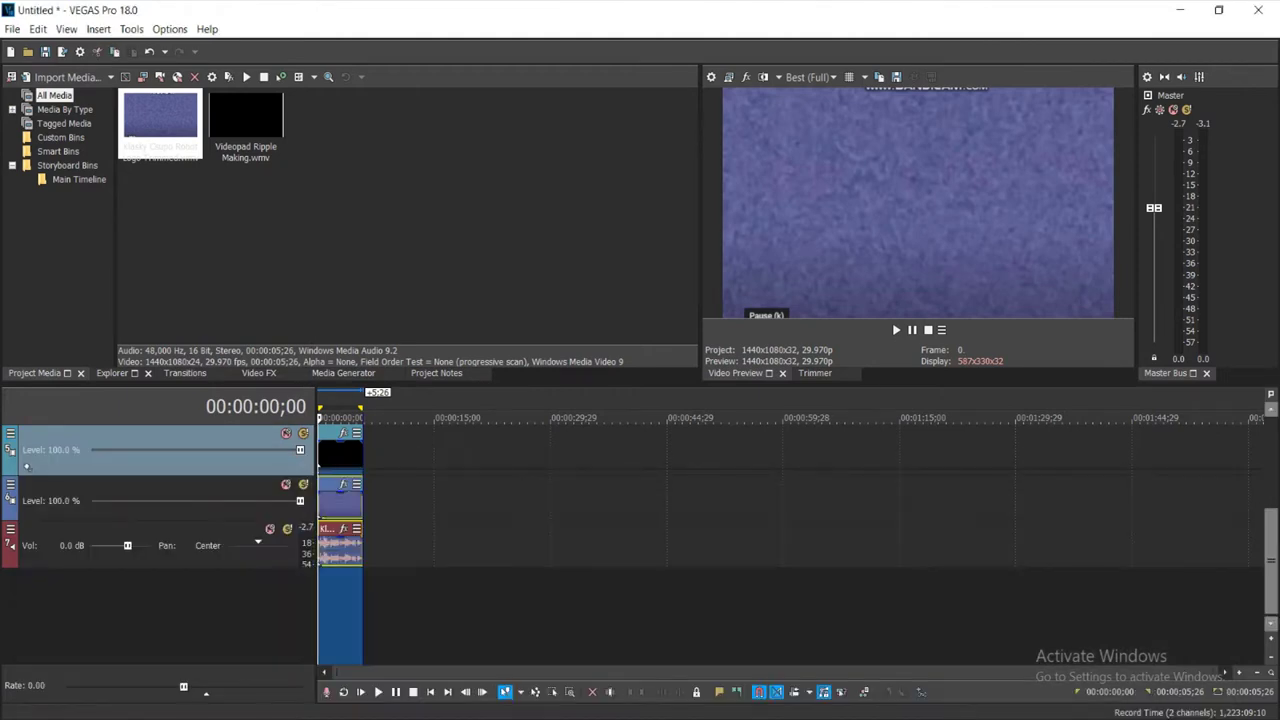
Examine the custom Height Map compositing settings of track 4 and close them
left_click(10, 484)
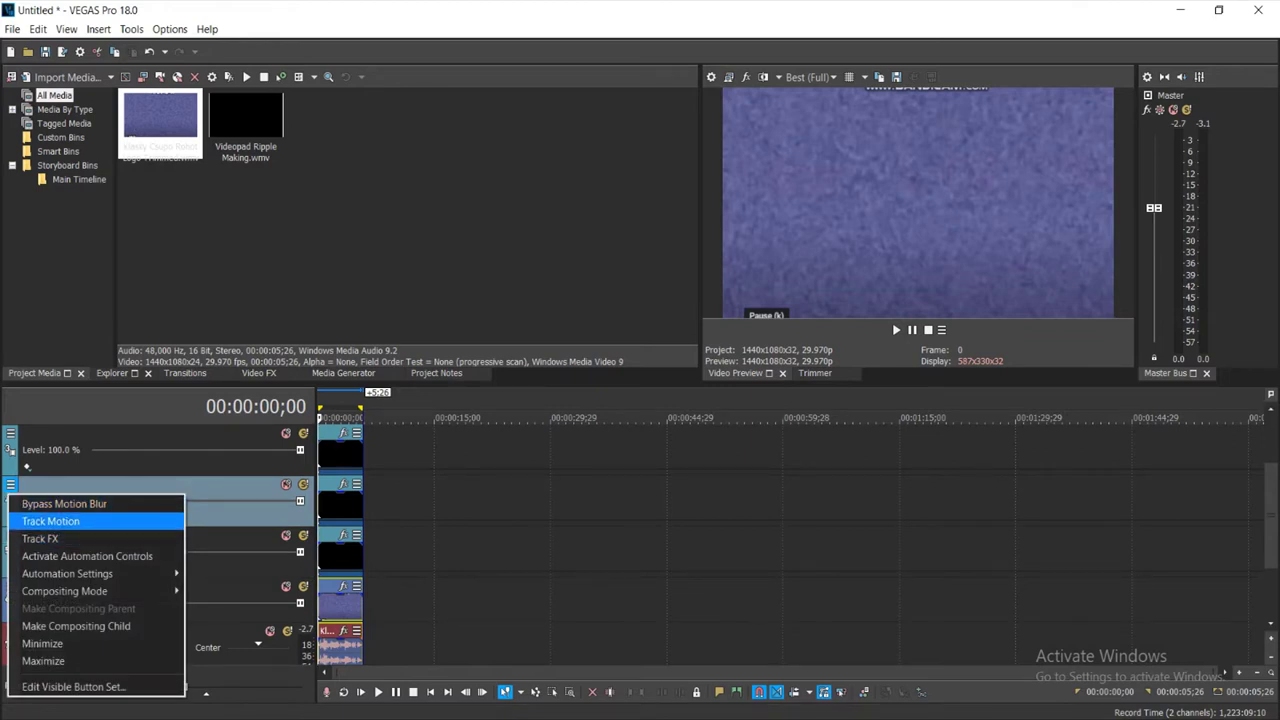
left_click(51, 521)
left_click(626, 243)
left_click(10, 484)
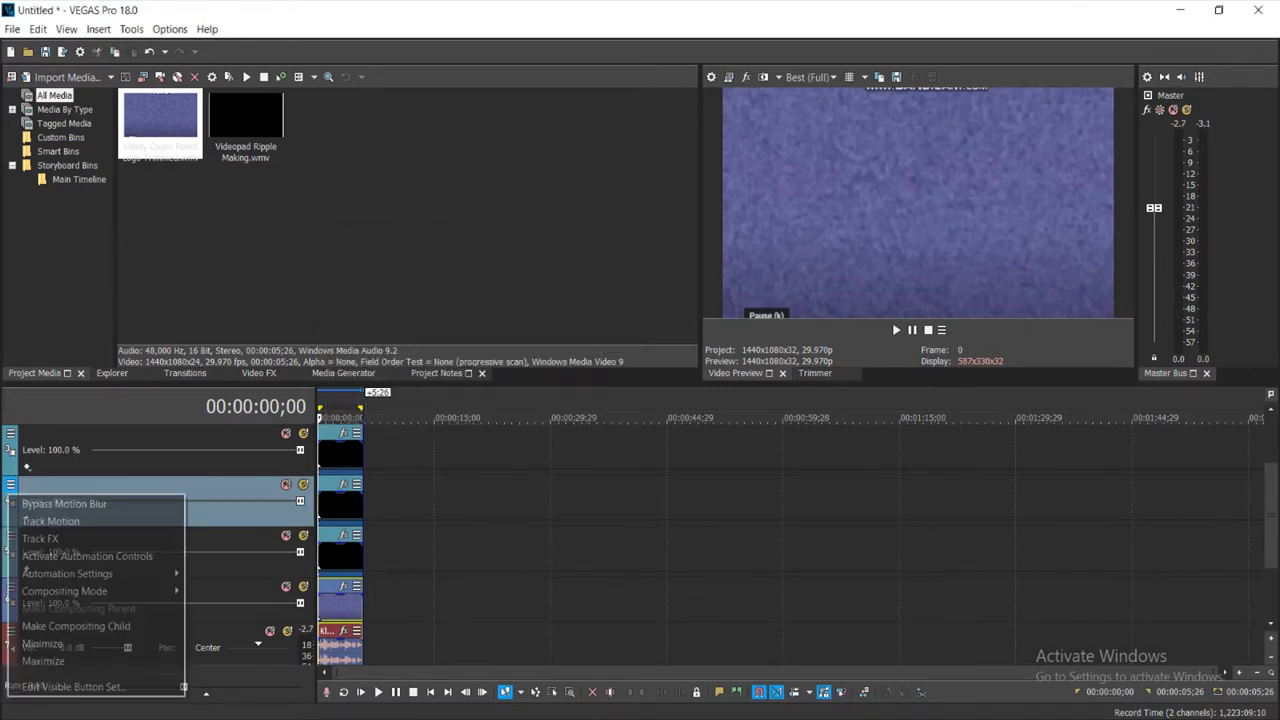
mouse_move(64, 591)
left_click(230, 345)
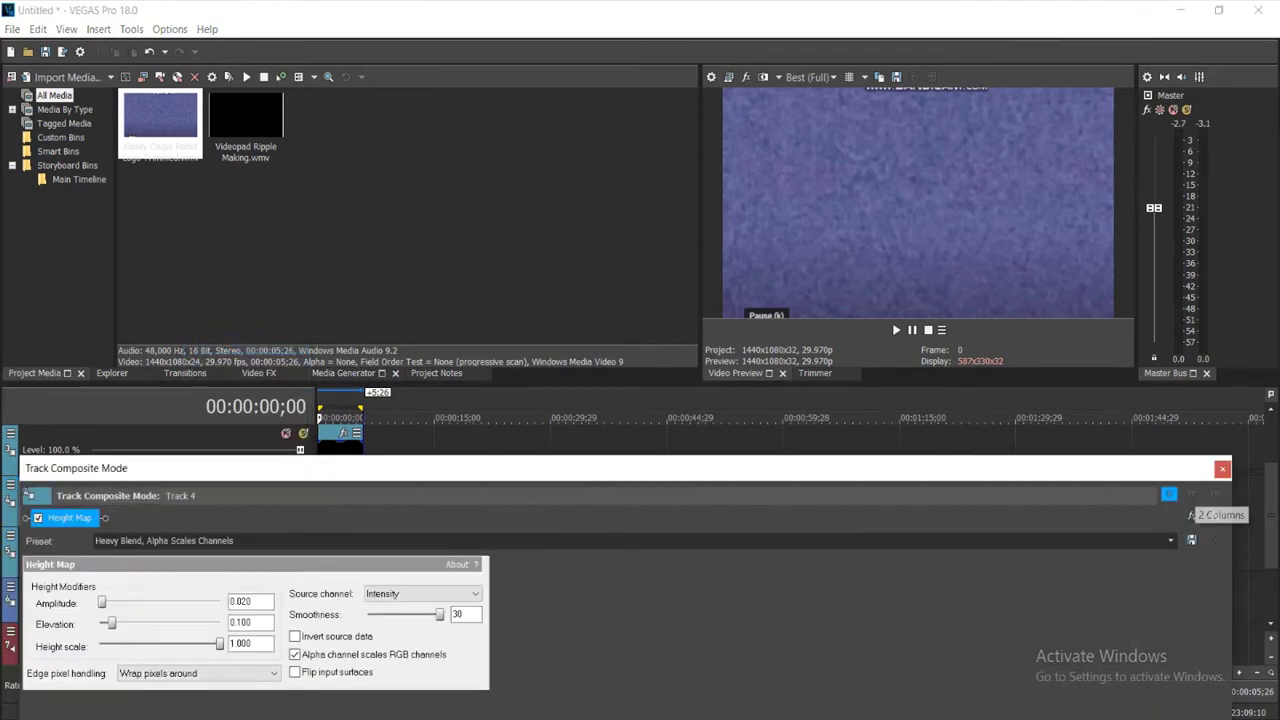
left_click(1222, 469)
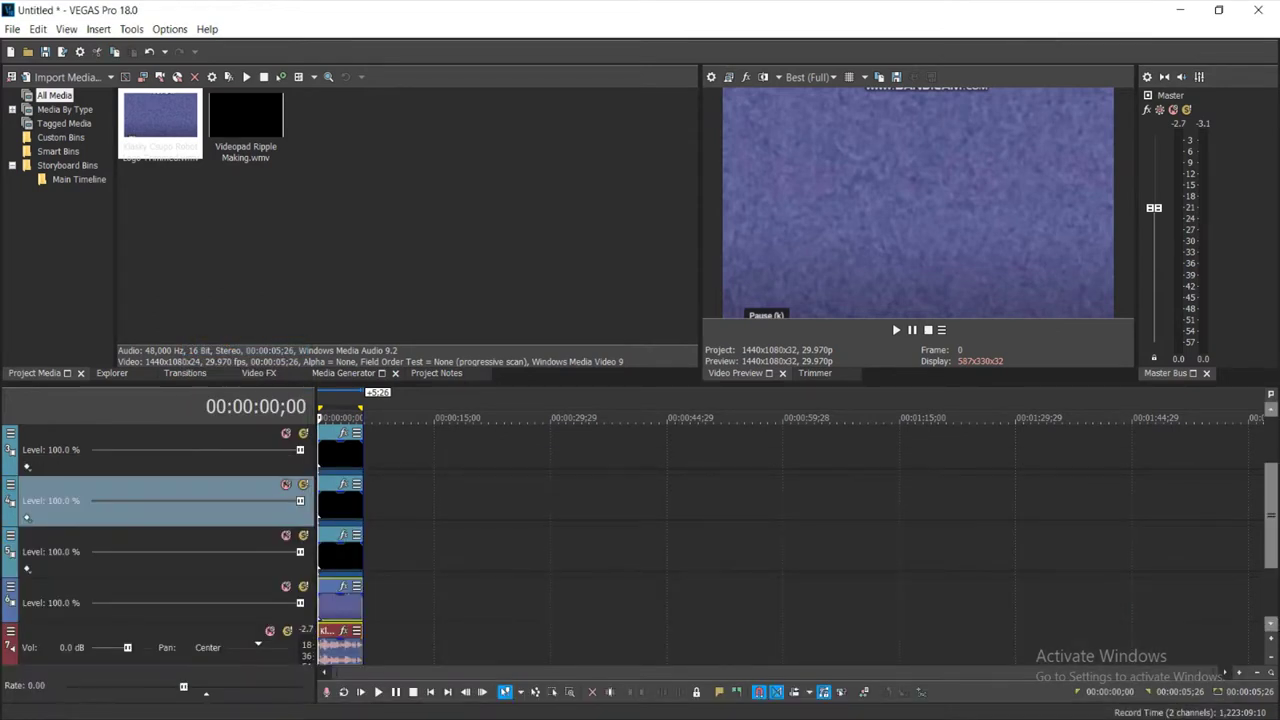
Examine the custom compositing mode settings of track 3 and close them
scroll(160, 545, "up", 2)
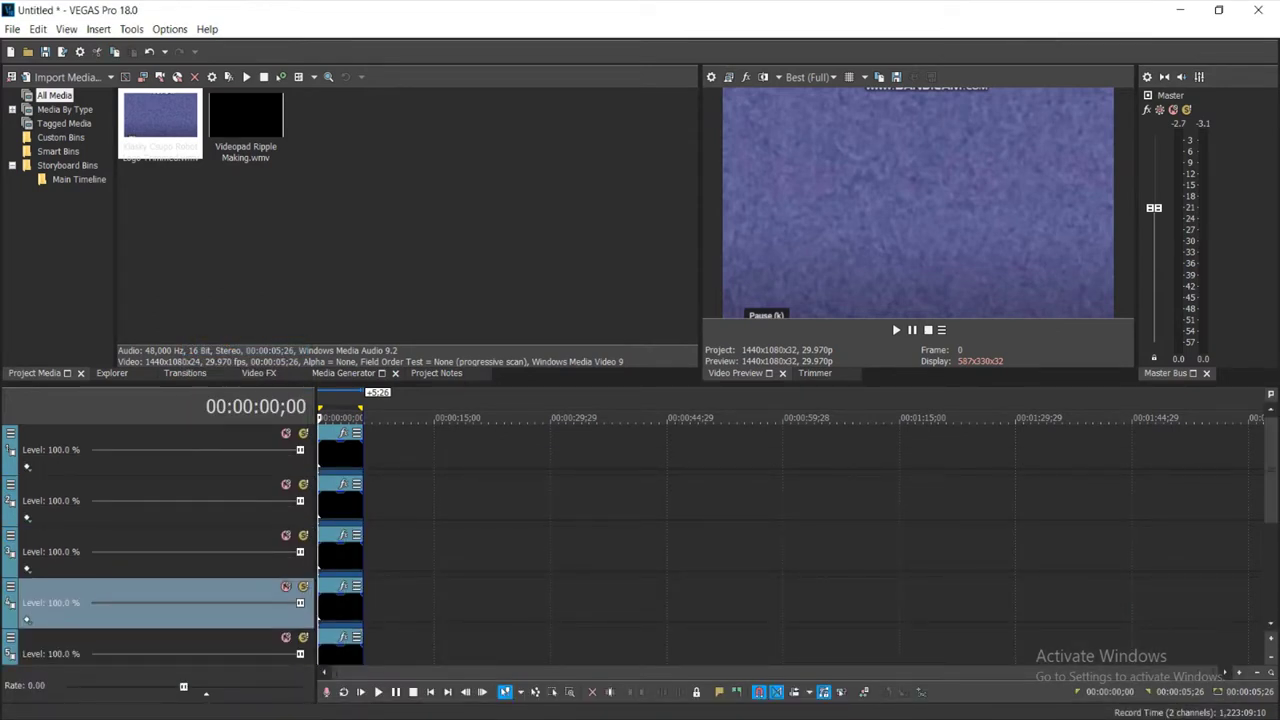
right_click(12, 540)
mouse_move(60, 443)
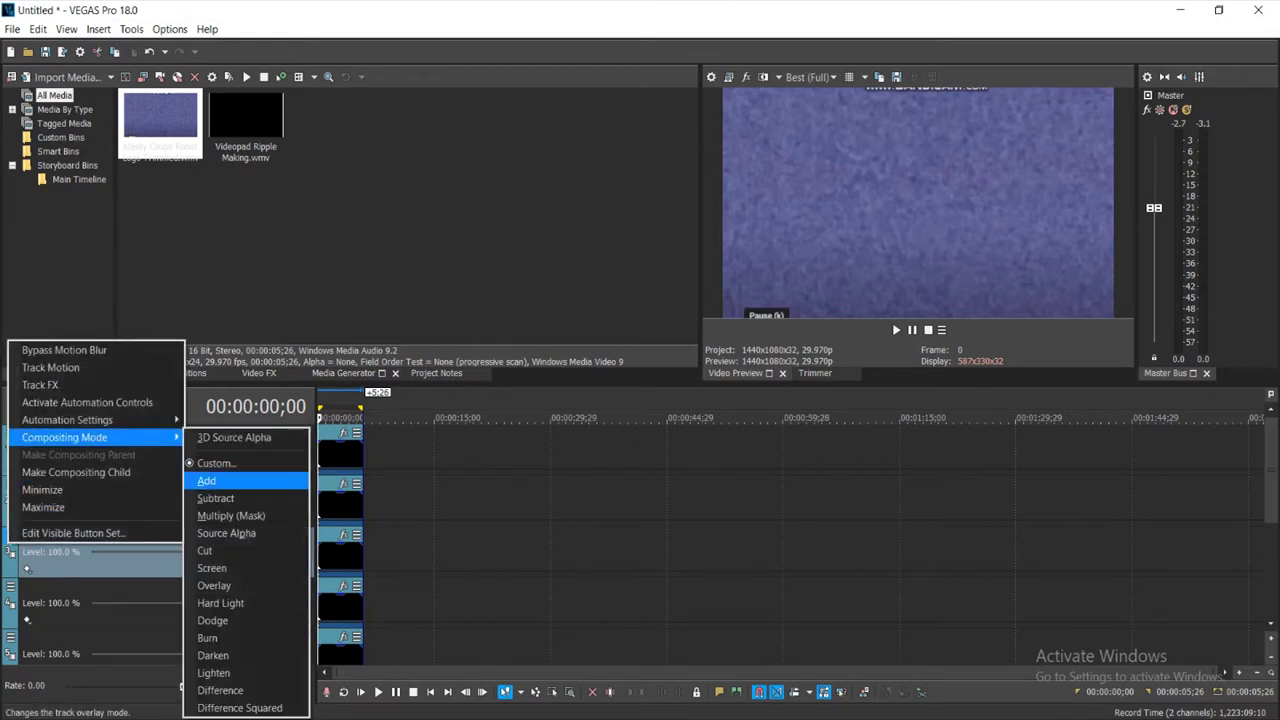
left_click(216, 463)
left_click(1222, 468)
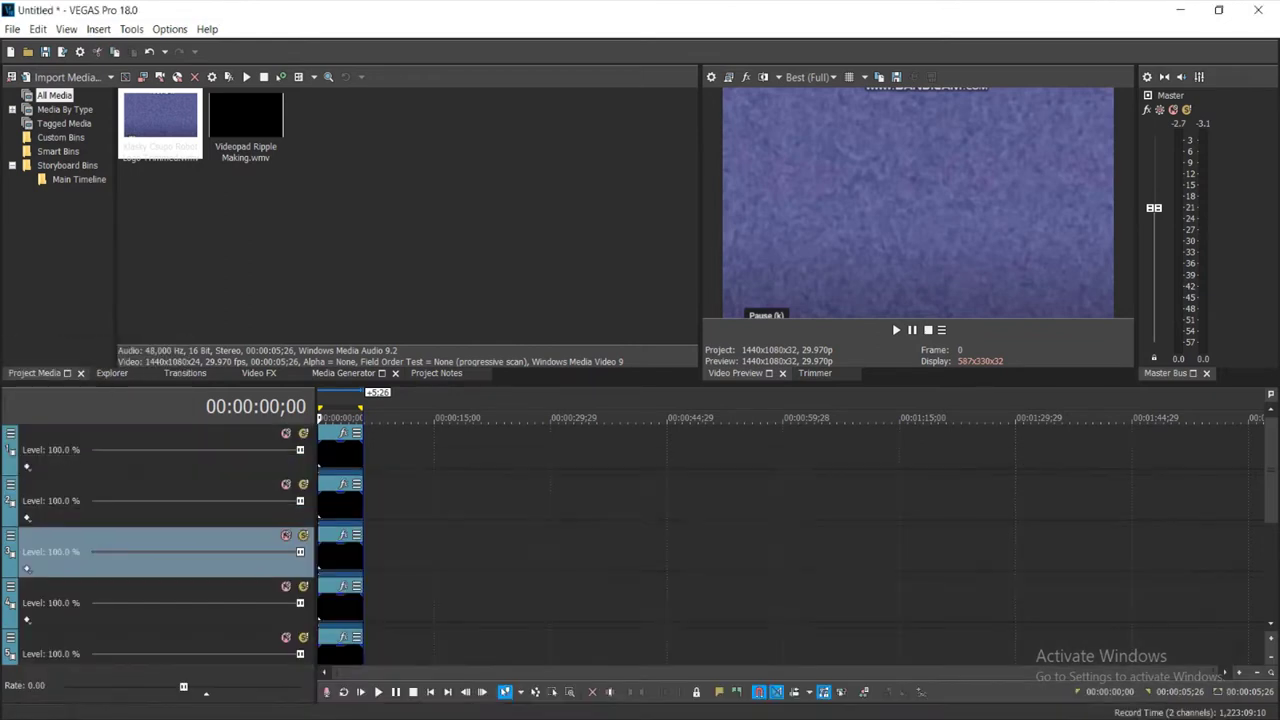
Examine the custom Height Map compositing settings of track 2 and close them
right_click(10, 494)
mouse_move(90, 591)
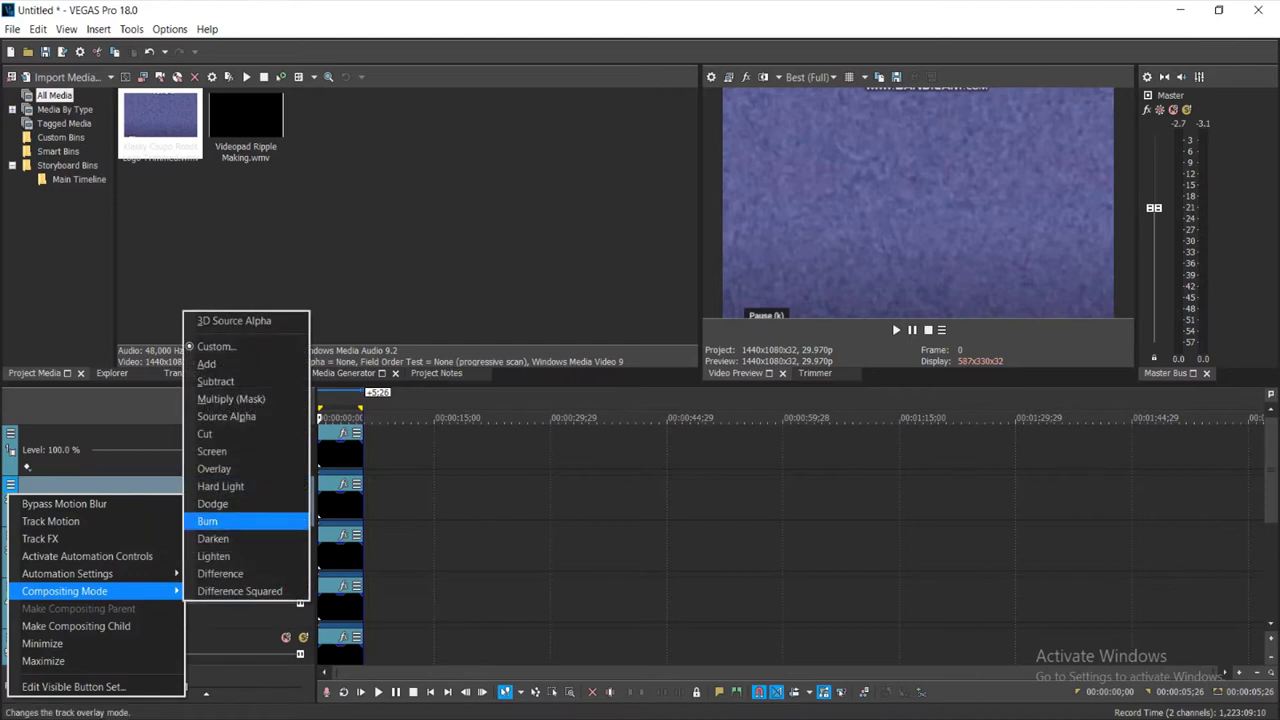
left_click(215, 346)
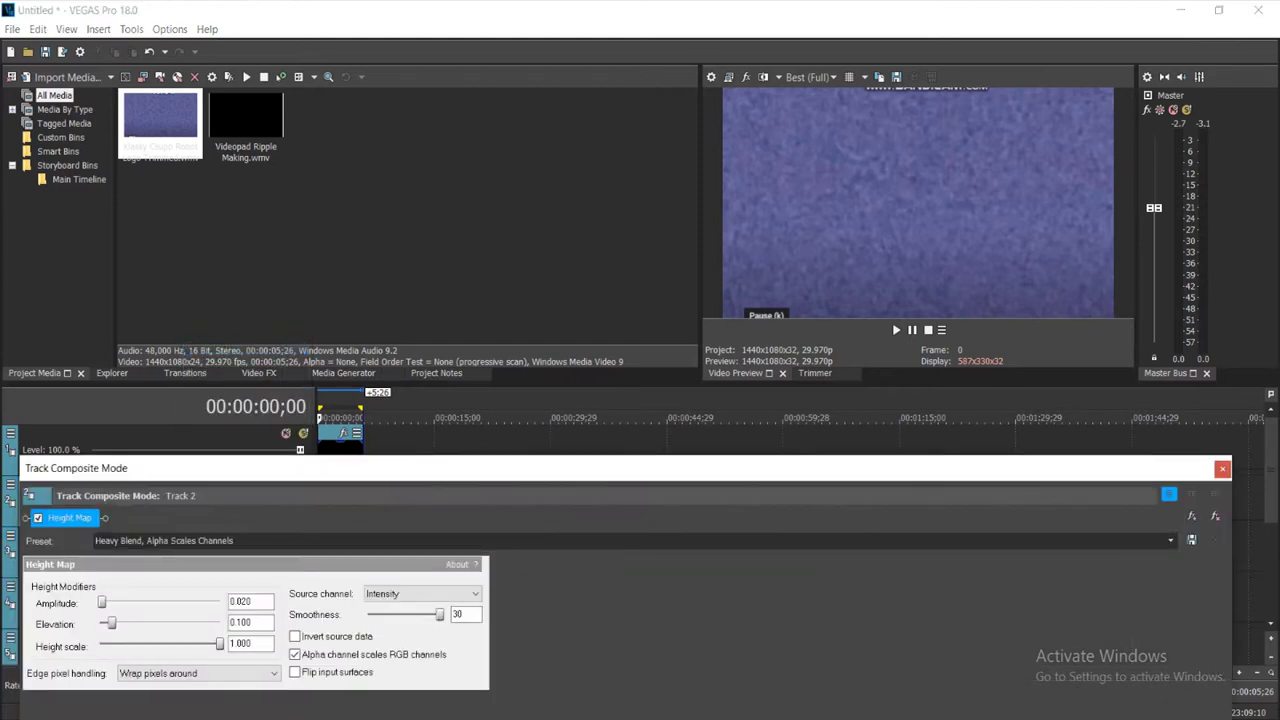
left_click(1222, 468)
Examine the custom Height Map compositing settings of track 1, then preview the Klasky Csupo clip at 00:00:02;22
right_click(10, 436)
mouse_move(64, 540)
left_click(215, 295)
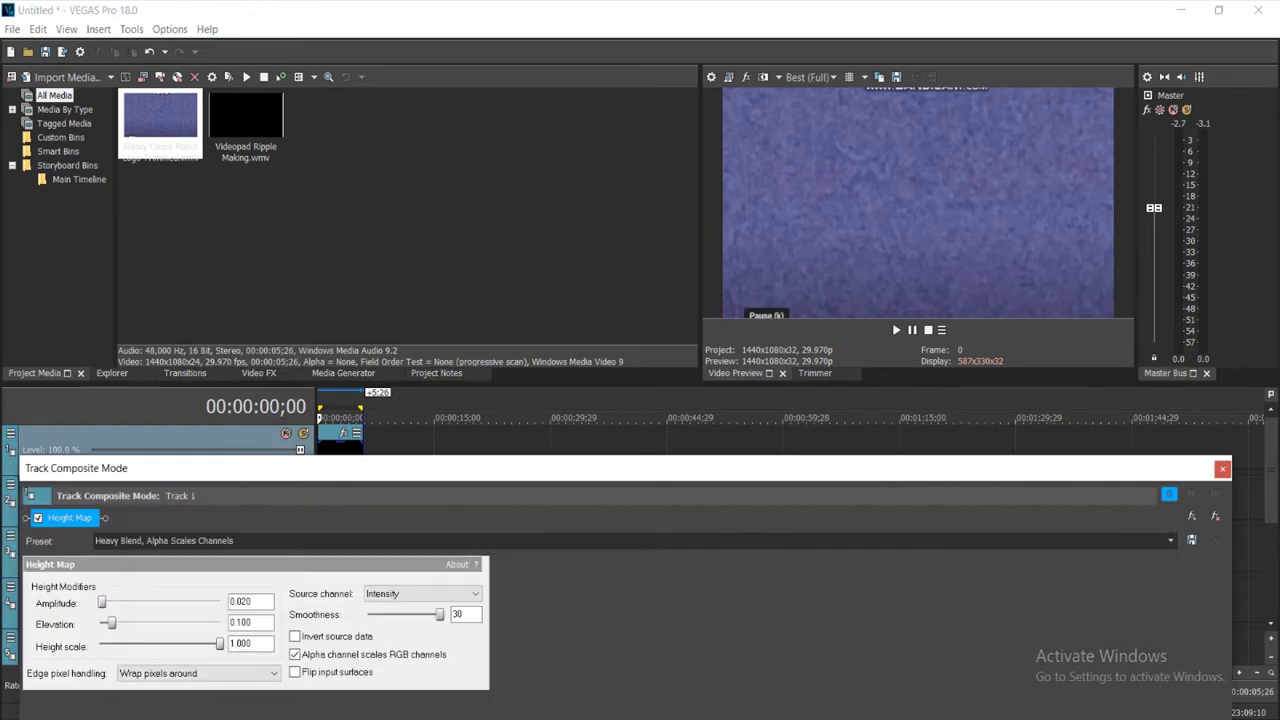
left_click(1222, 468)
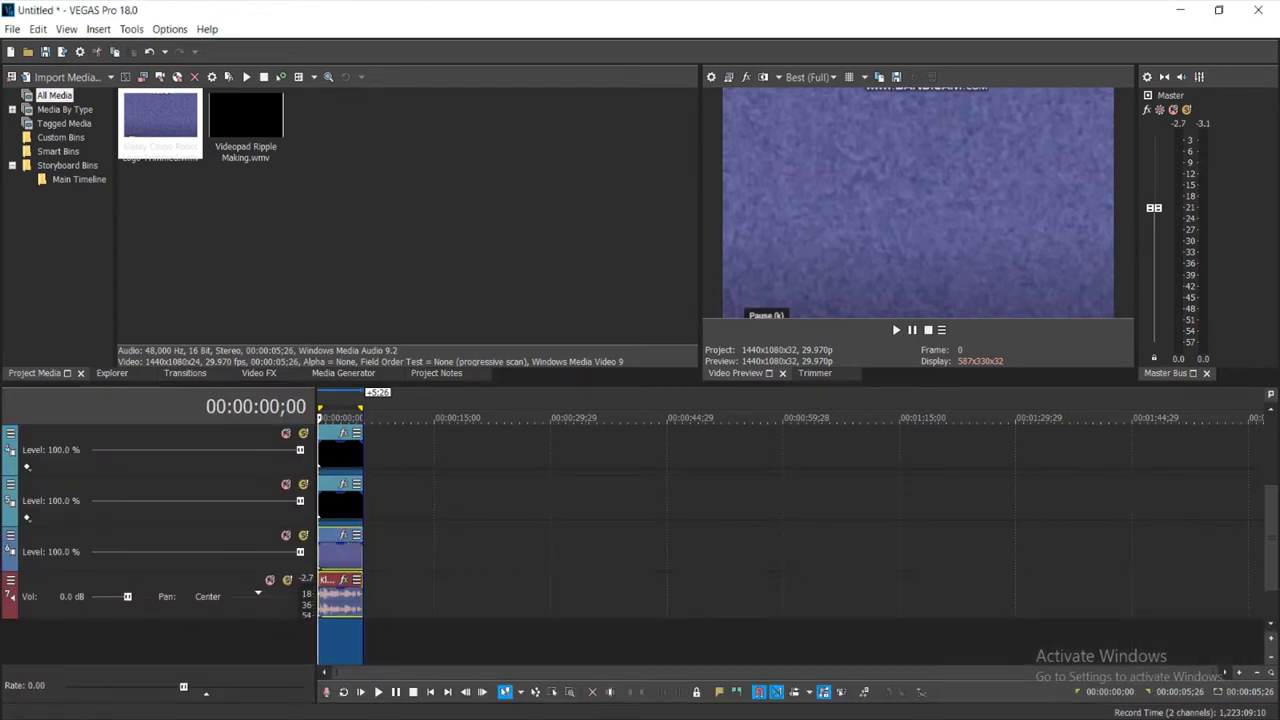
left_click(329, 556)
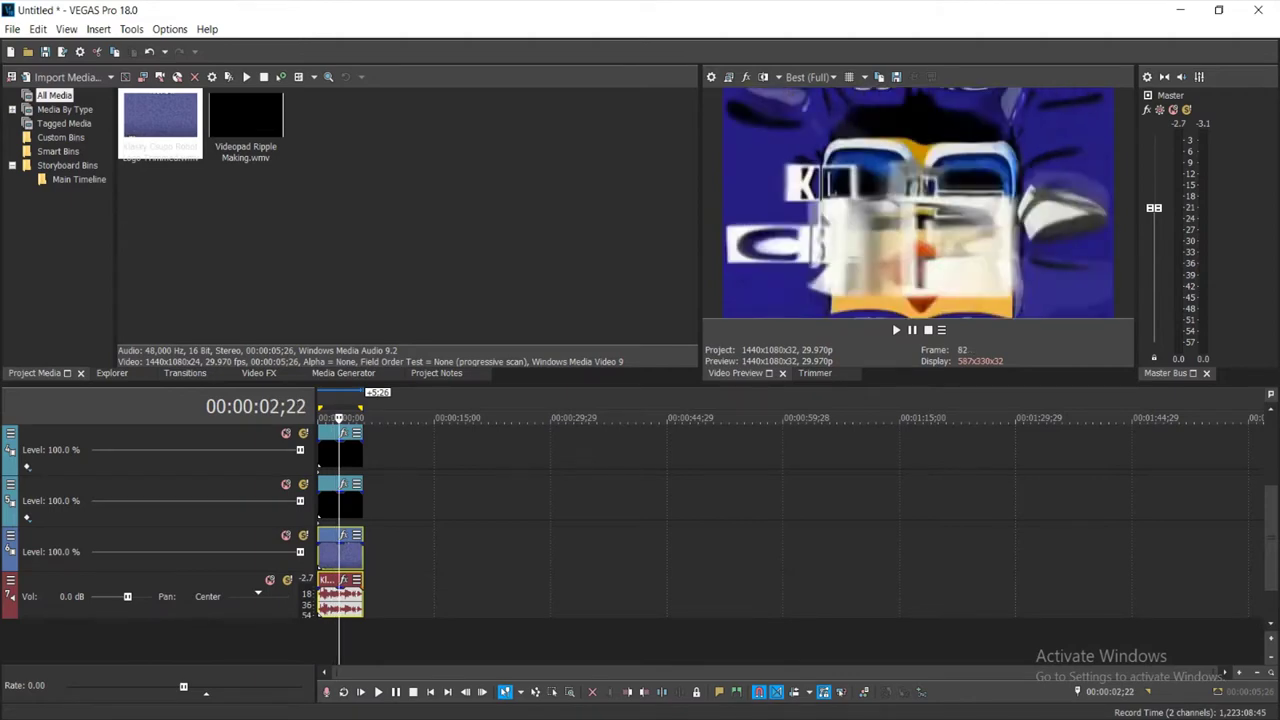
Set the Klasky Csupo audio event's time stretch method to Classic with A03. Music 3 (less echo) and a pitch change of -24
right_click(332, 595)
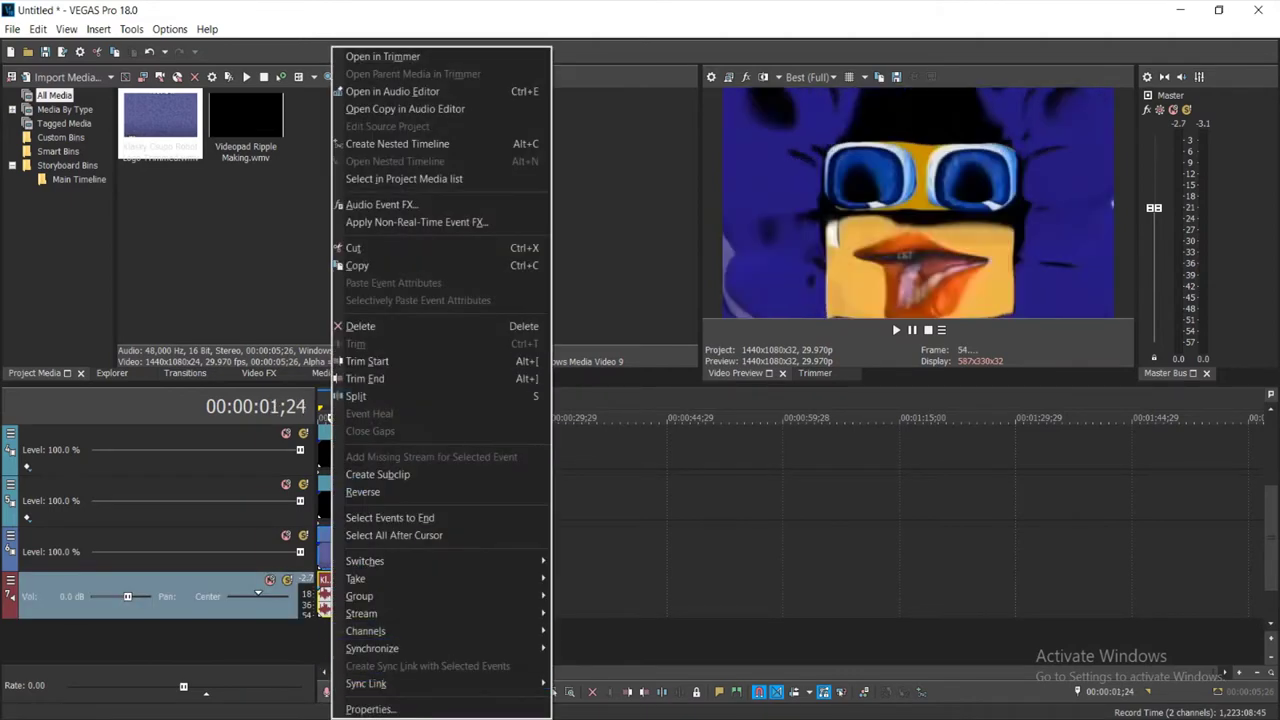
left_click(370, 709)
left_click(687, 293)
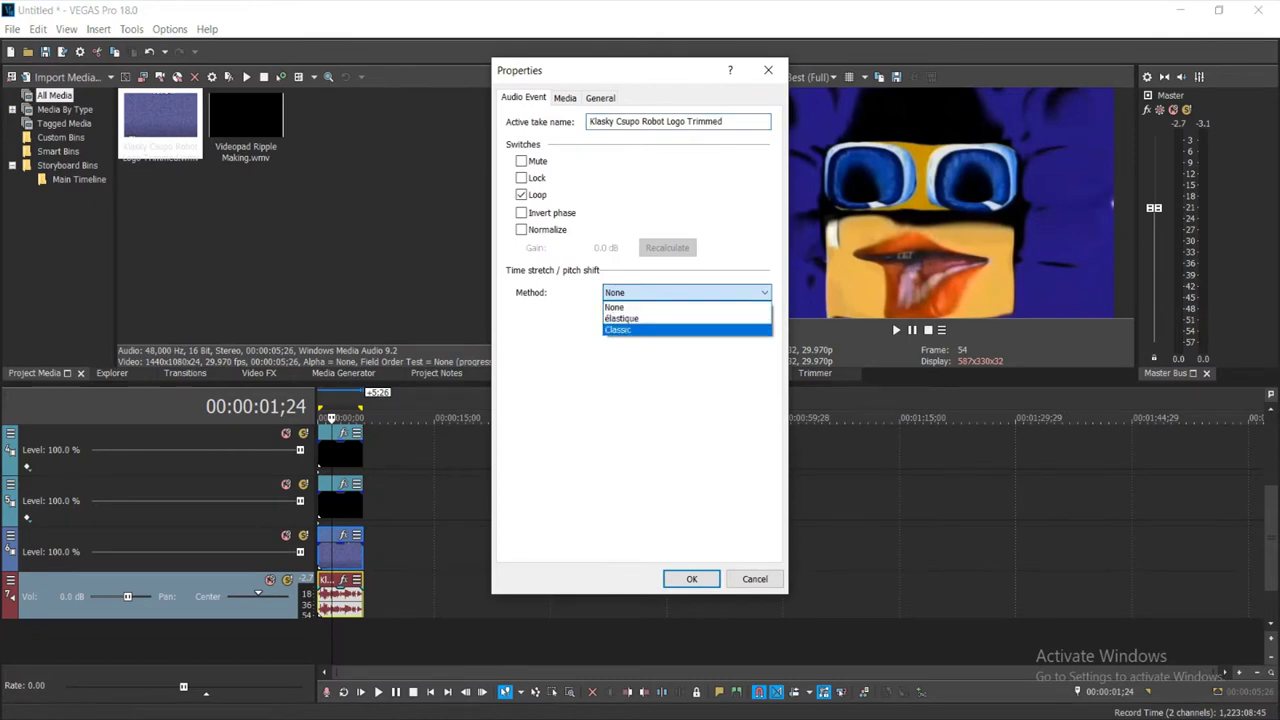
left_click(687, 329)
left_click(687, 317)
left_click(660, 352)
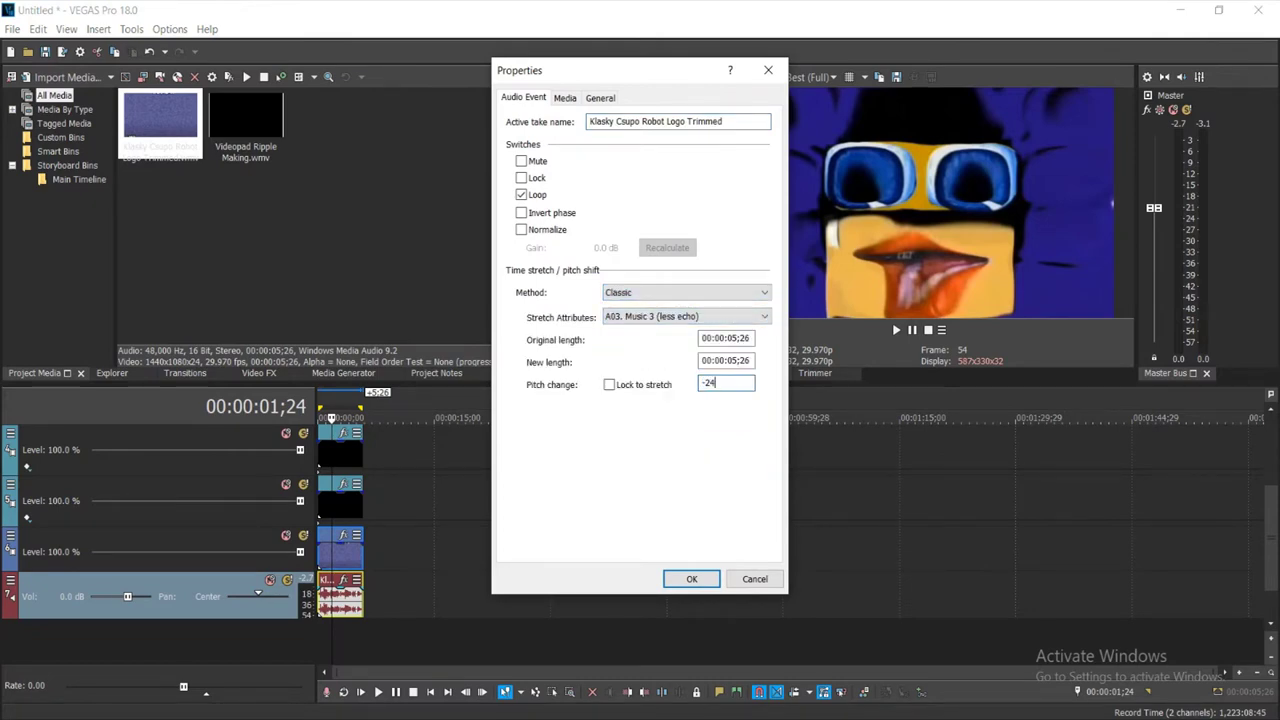
left_click(691, 579)
Set up a render of the audio event's range as Wave (Microsoft) with the 96,000 Hz, 32 Bit (IEEE Float), Stereo, PCM (float) template
double_click(335, 597)
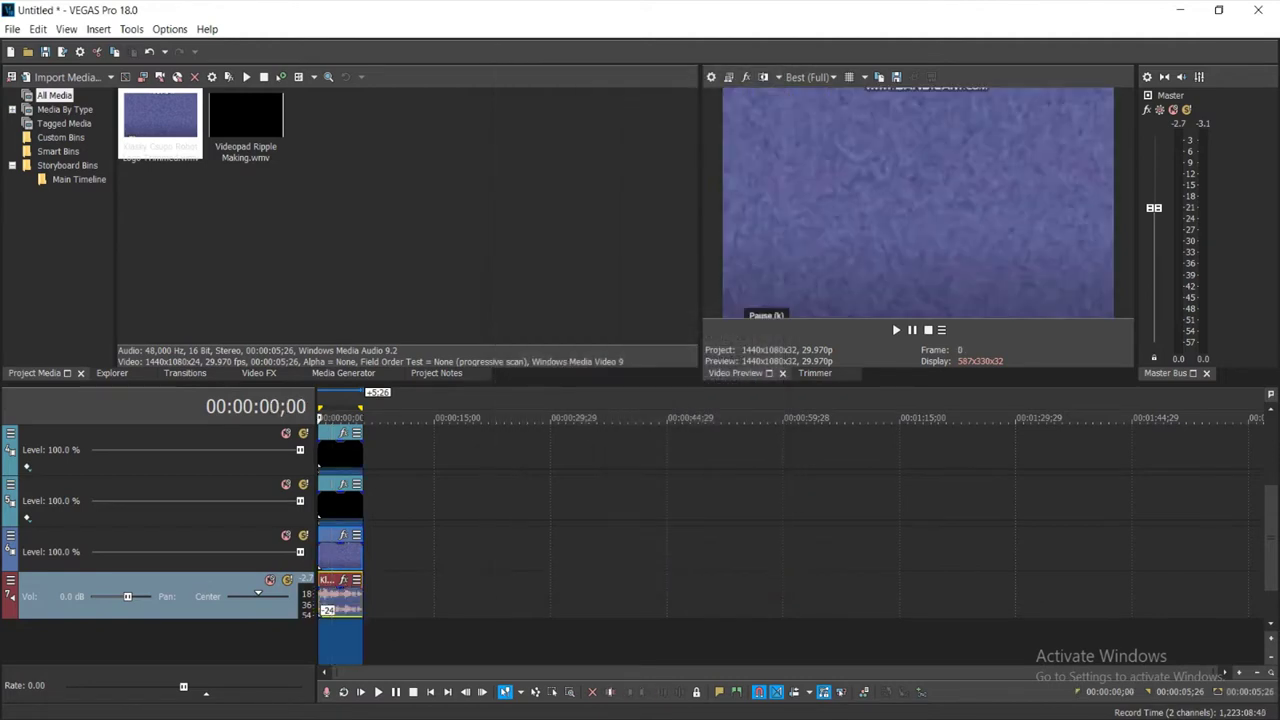
left_click(12, 29)
left_click(60, 140)
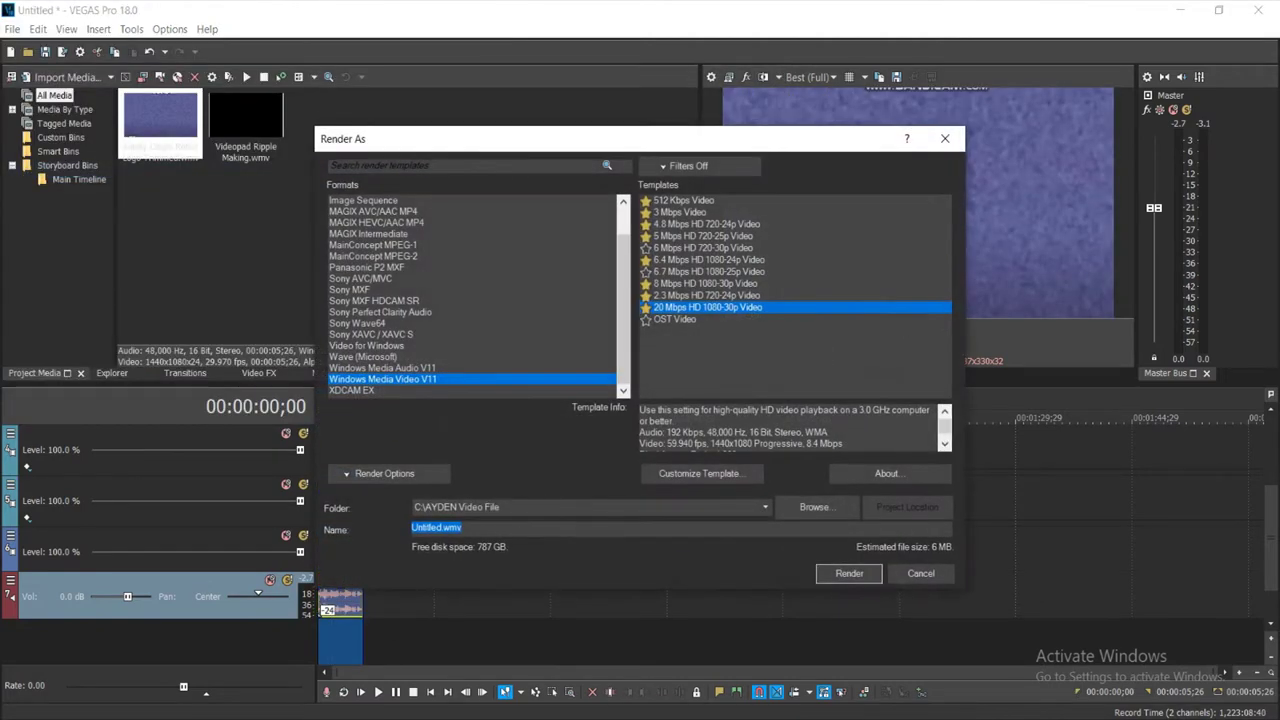
left_click(362, 356)
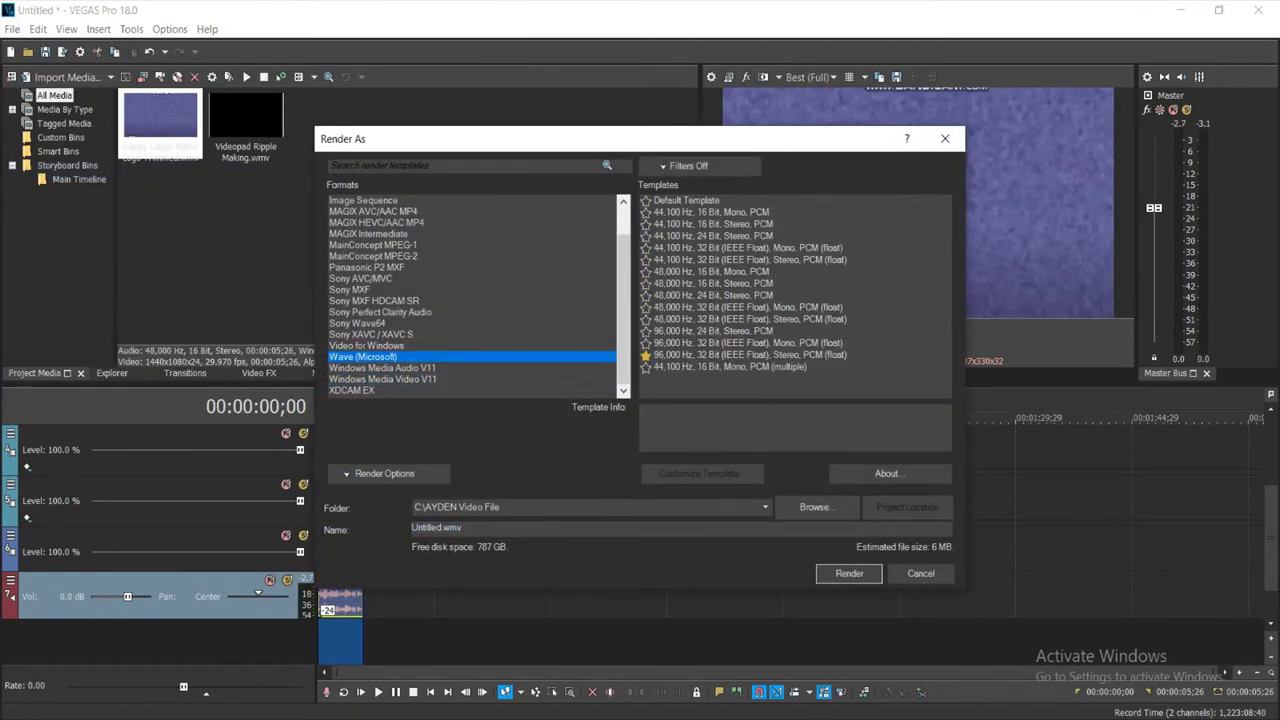
left_click(750, 354)
Browse to the Music folder as the save location for the WAV render
left_click(817, 507)
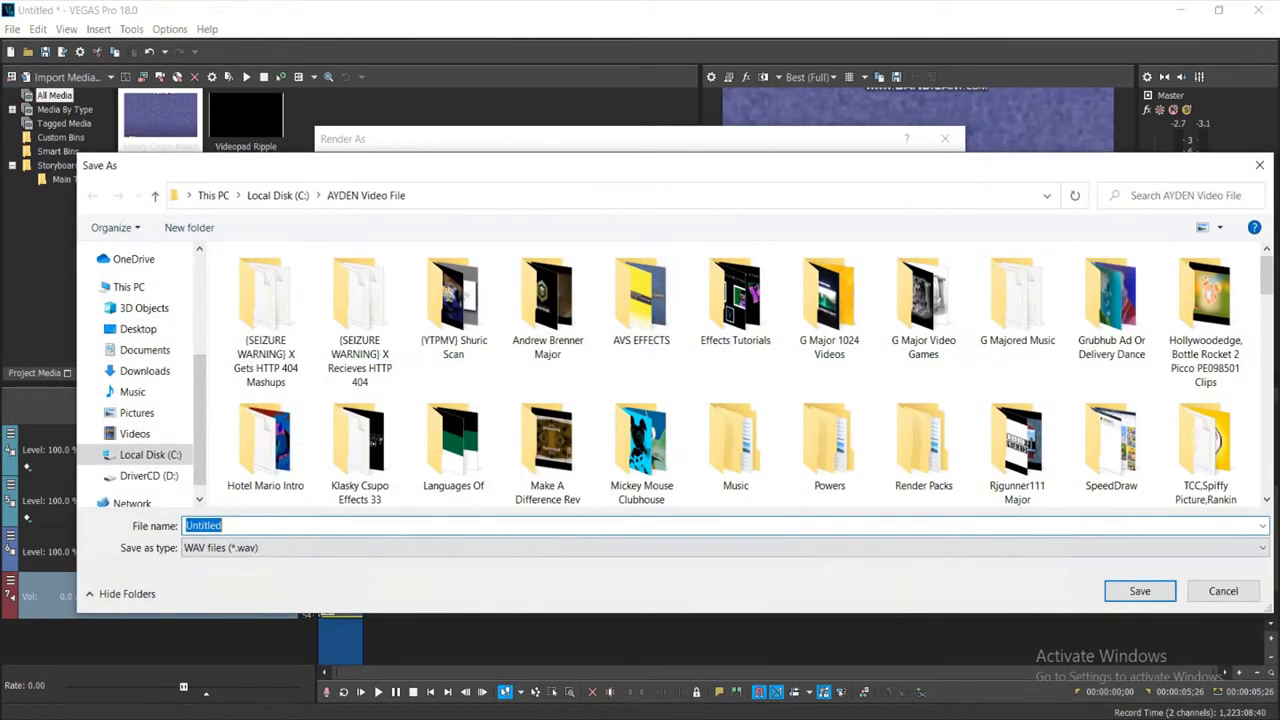
scroll(140, 380, "up", 5)
left_click(138, 287)
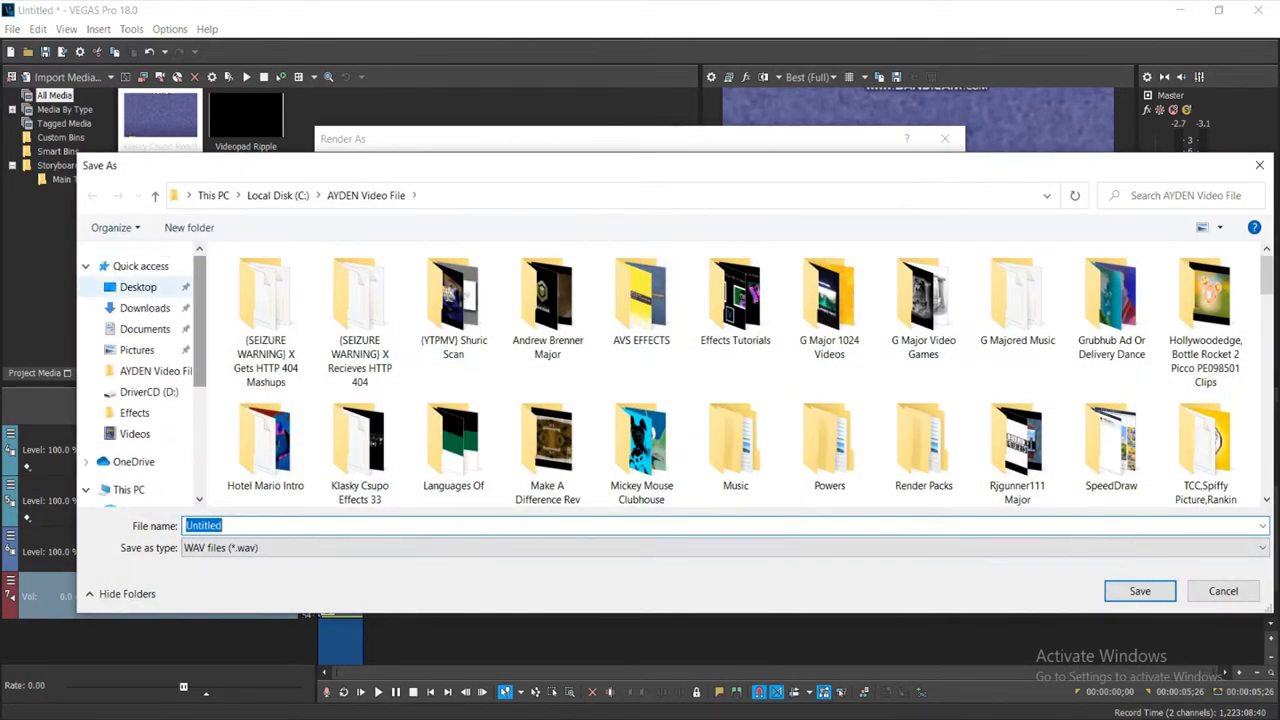
scroll(140, 374, "down", 1)
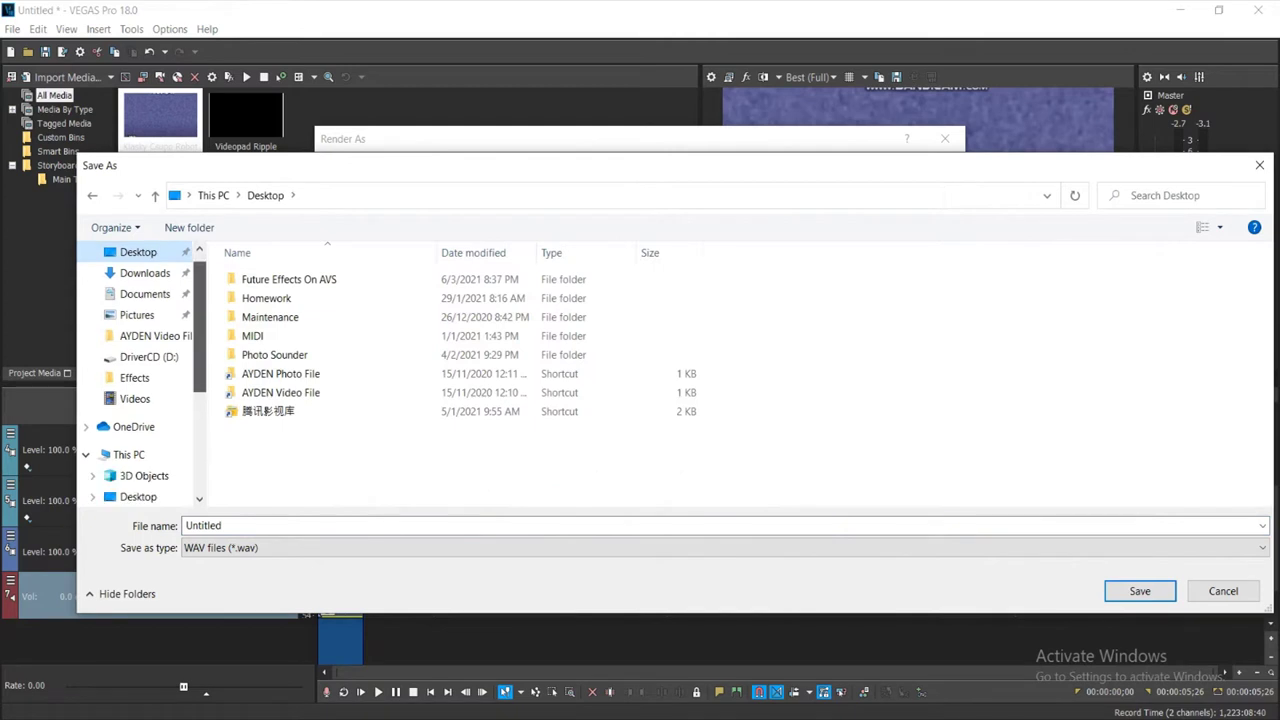
scroll(145, 293, "up", 1)
scroll(145, 293, "down", 1)
left_click(145, 293)
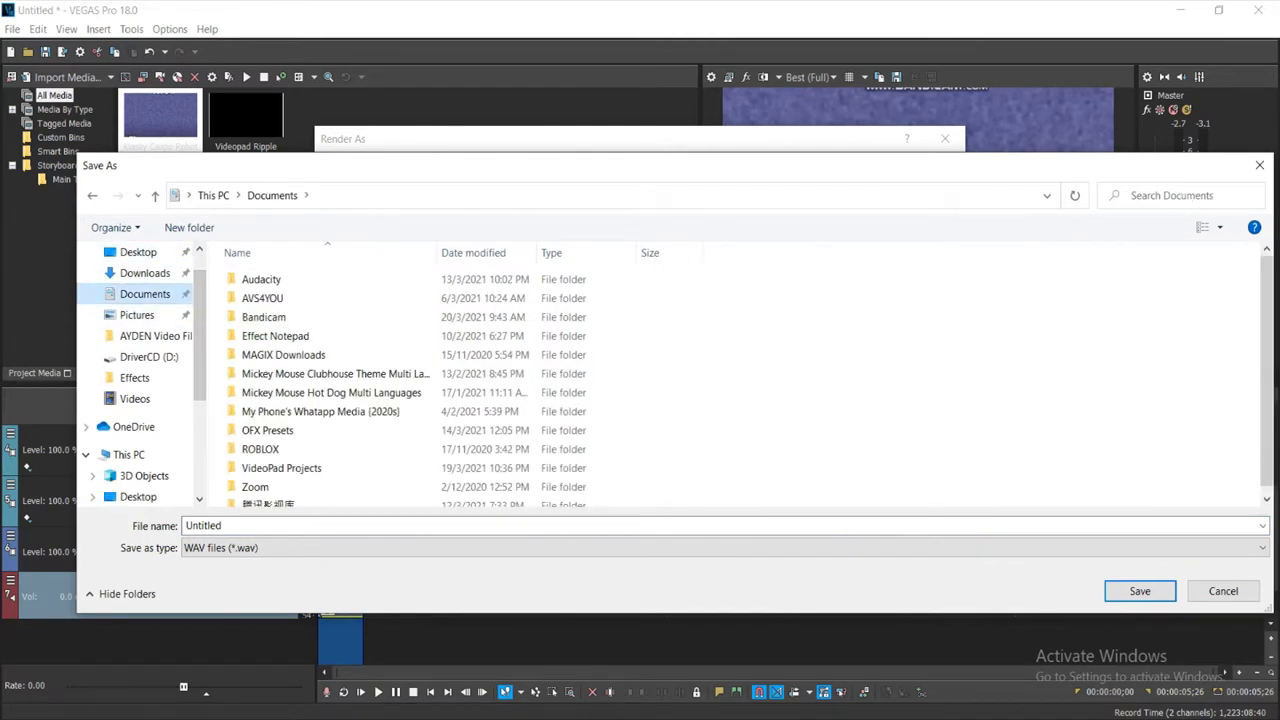
scroll(140, 374, "down", 3)
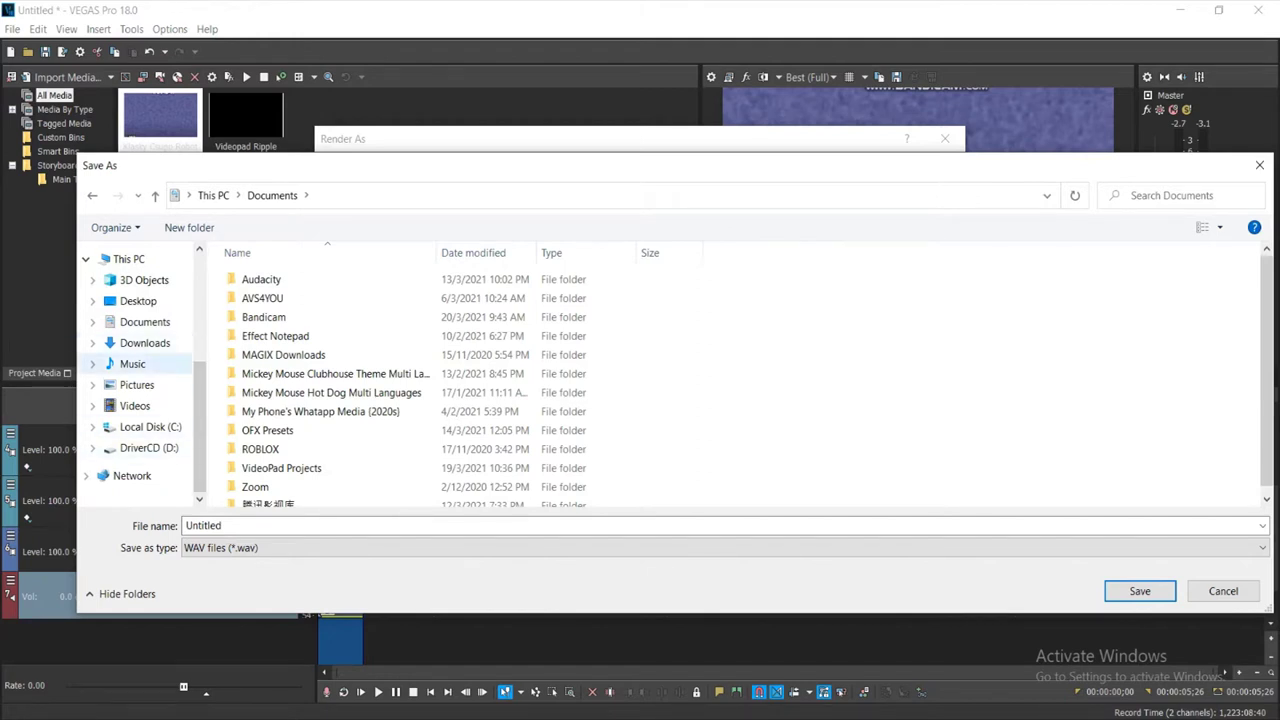
left_click(132, 363)
Create a folder named Recycle inside Music and render Untitled.wav into it
right_click(333, 397)
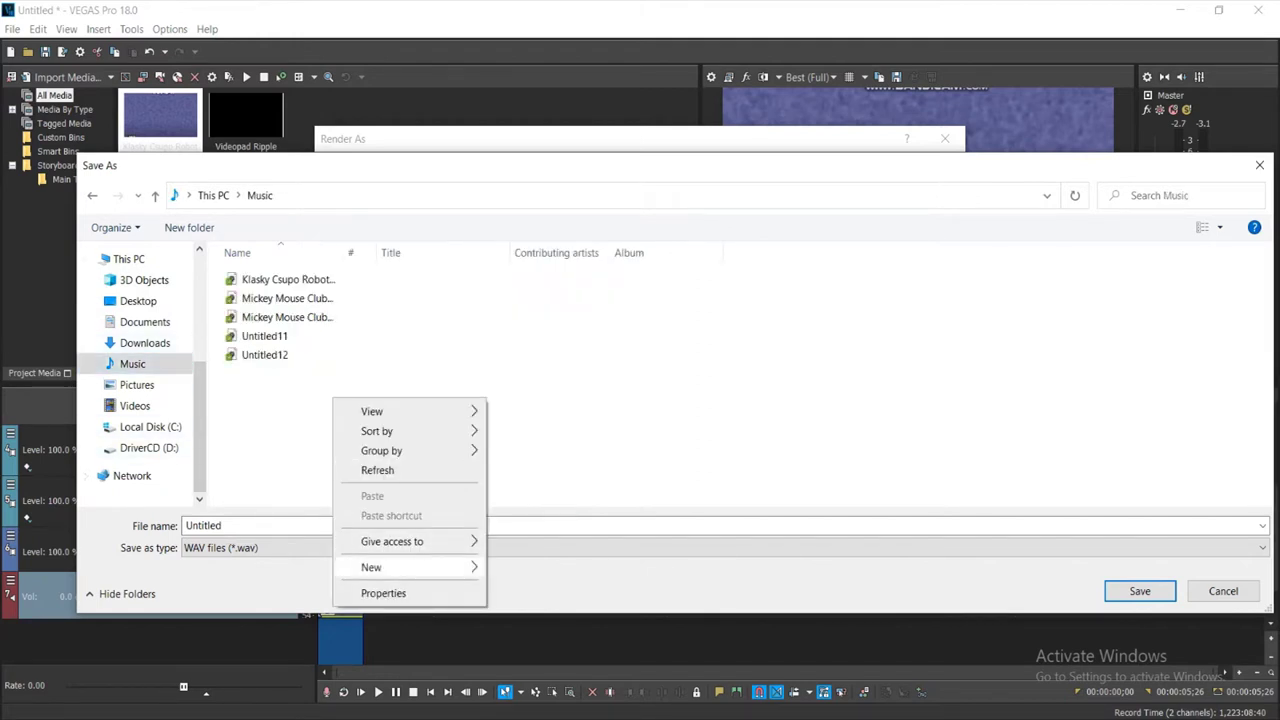
mouse_move(400, 567)
left_click(525, 569)
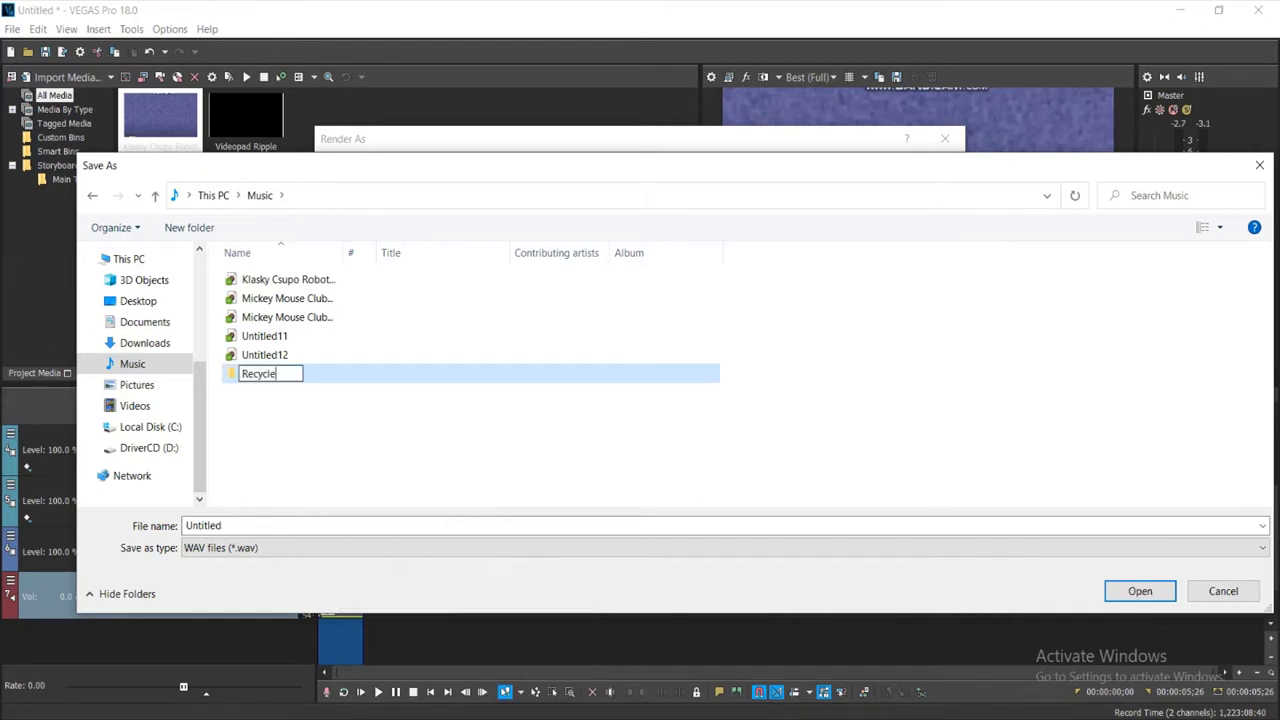
key("Return")
key("Return")
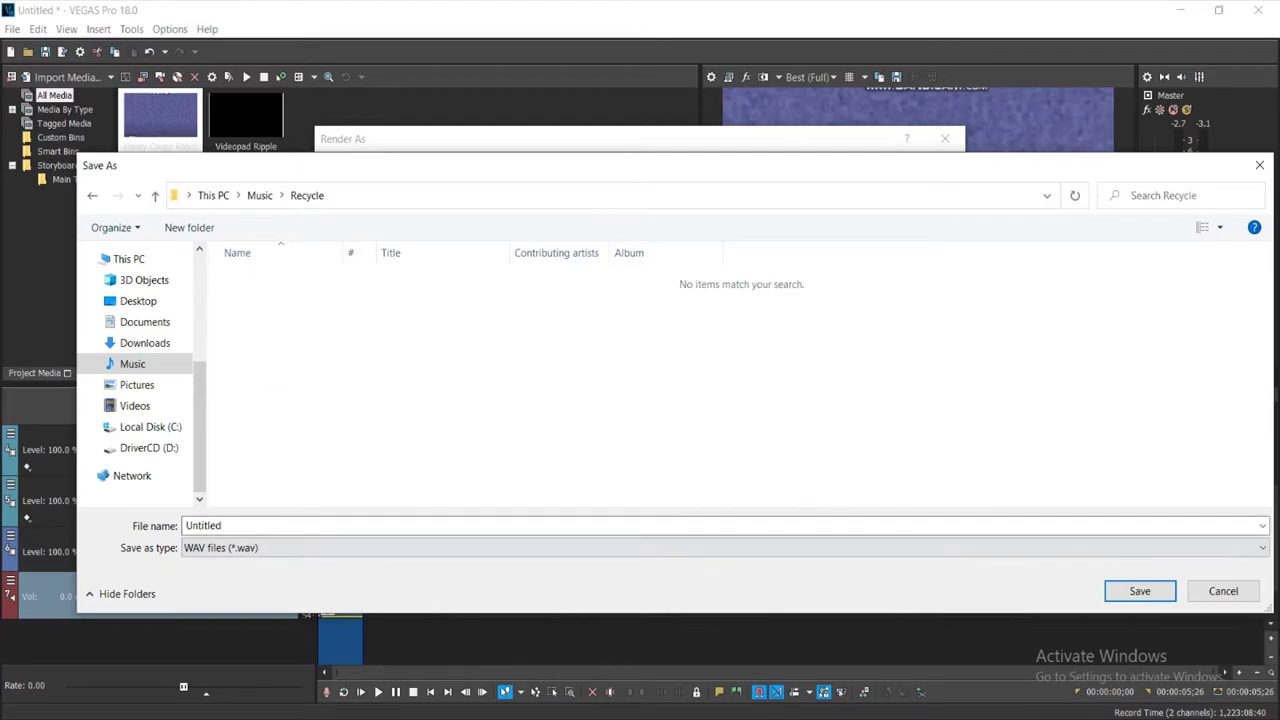
key("Return")
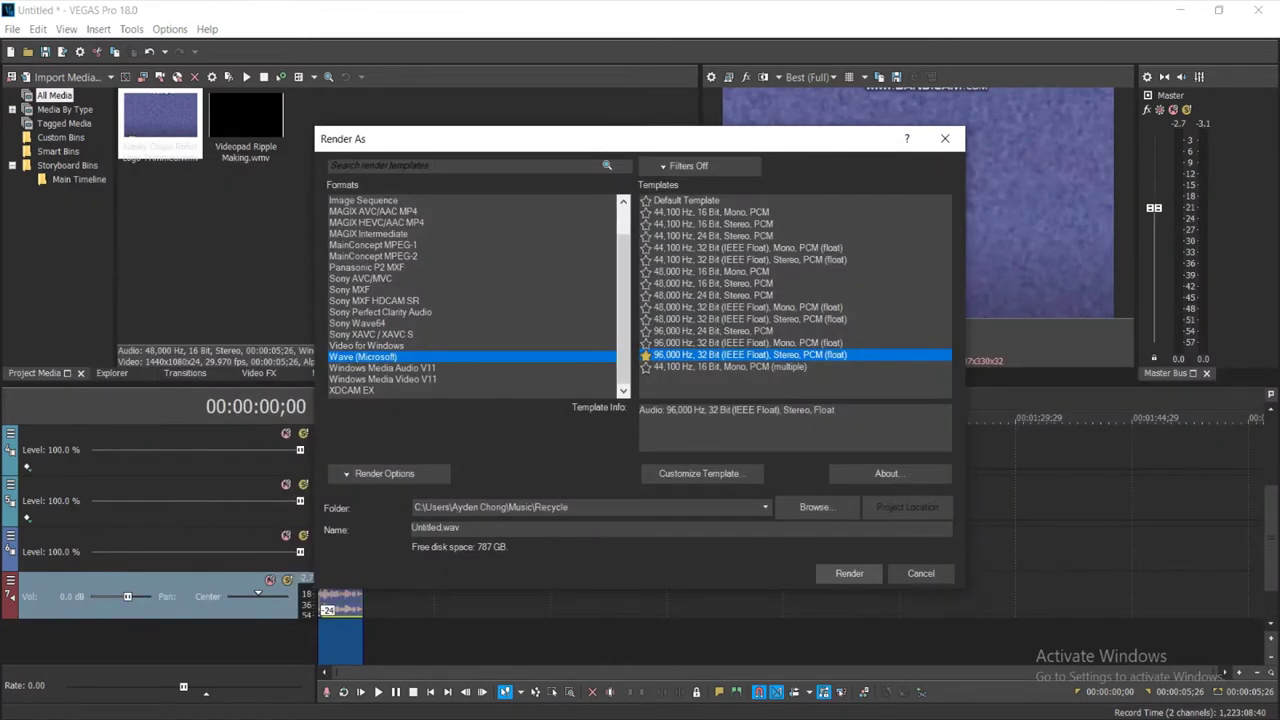
key("Return")
Delete the original audio track and bring in the rendered Untitled.wav from the Recycle folder in Music
right_click(432, 598)
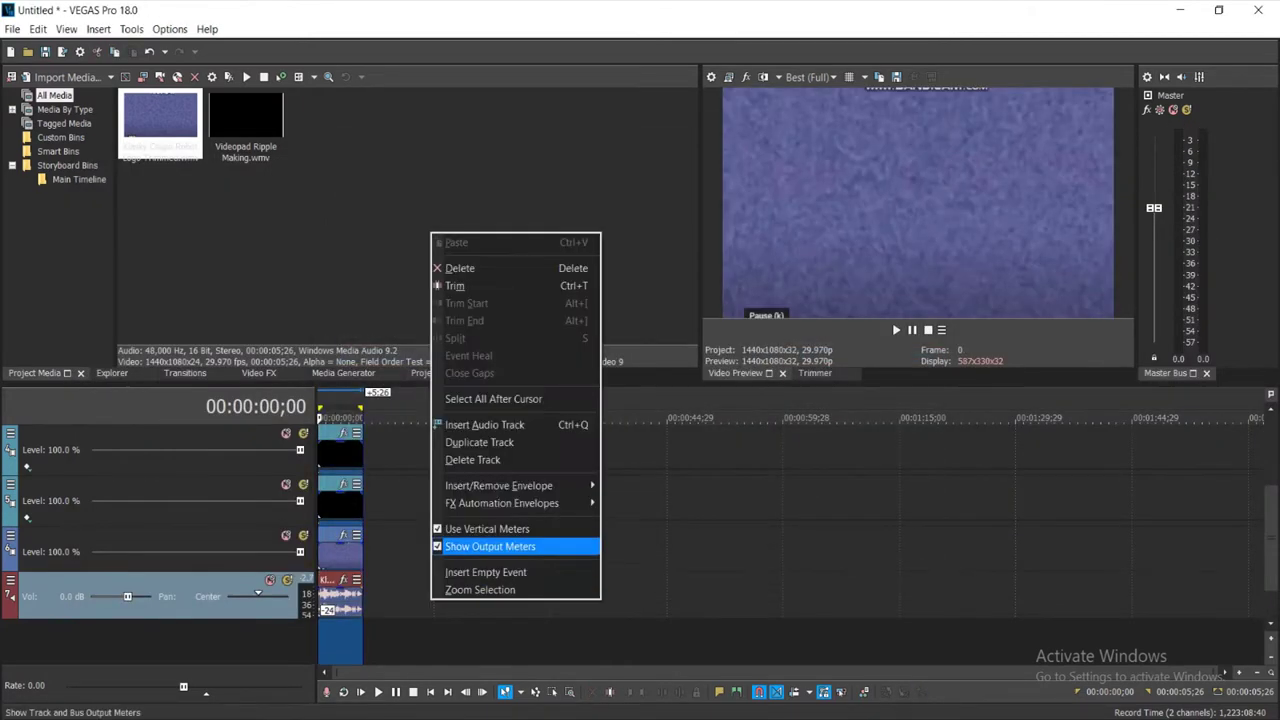
left_click(472, 459)
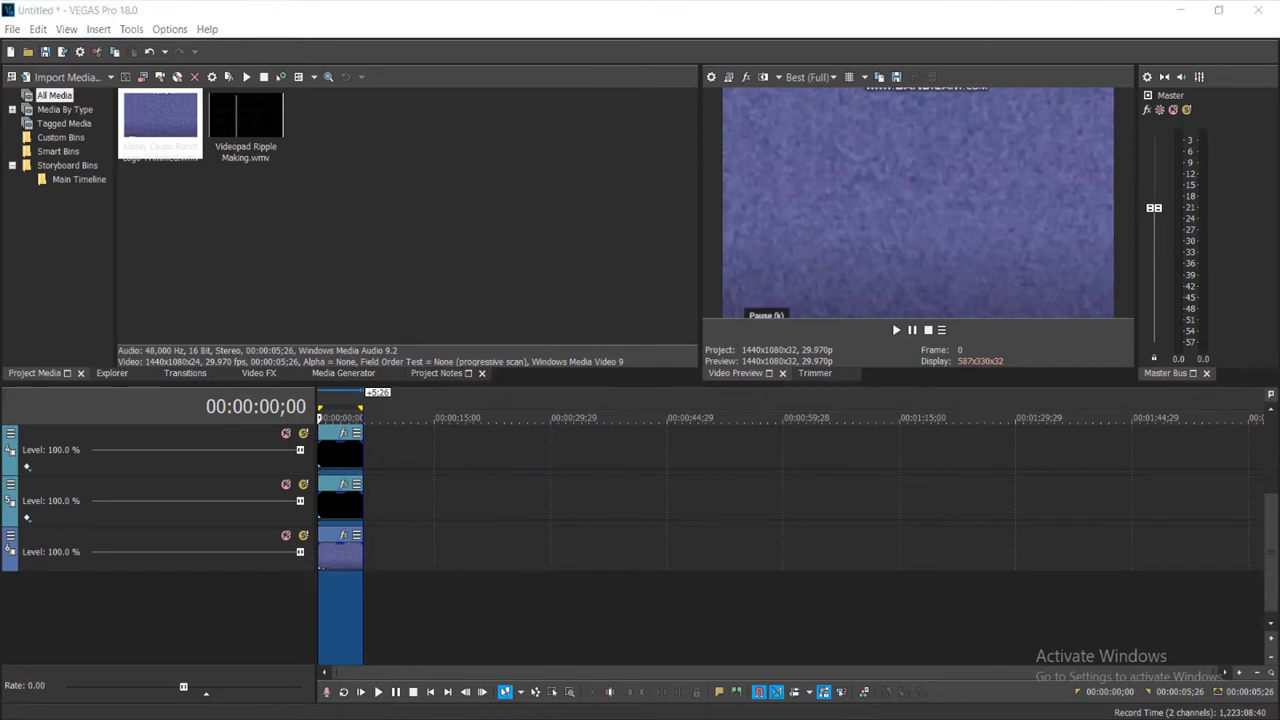
key("ctrl+o")
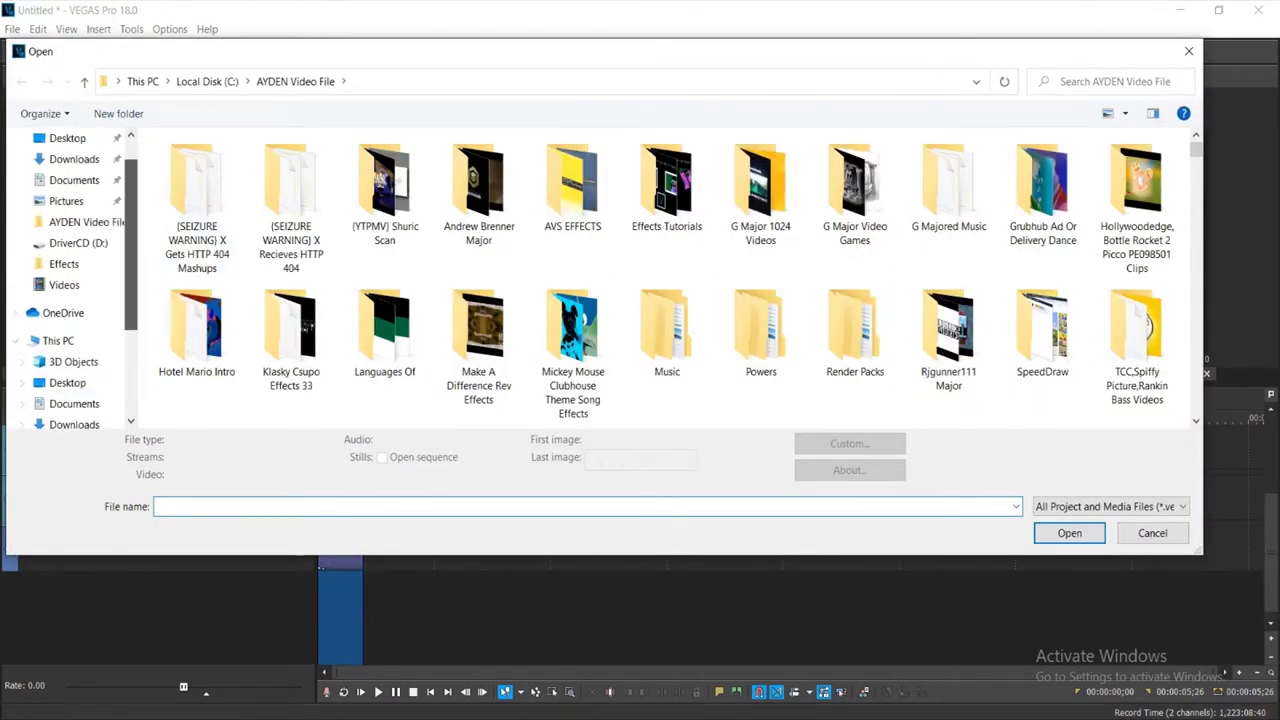
left_click_drag(131, 245, 131, 304)
left_click(64, 383)
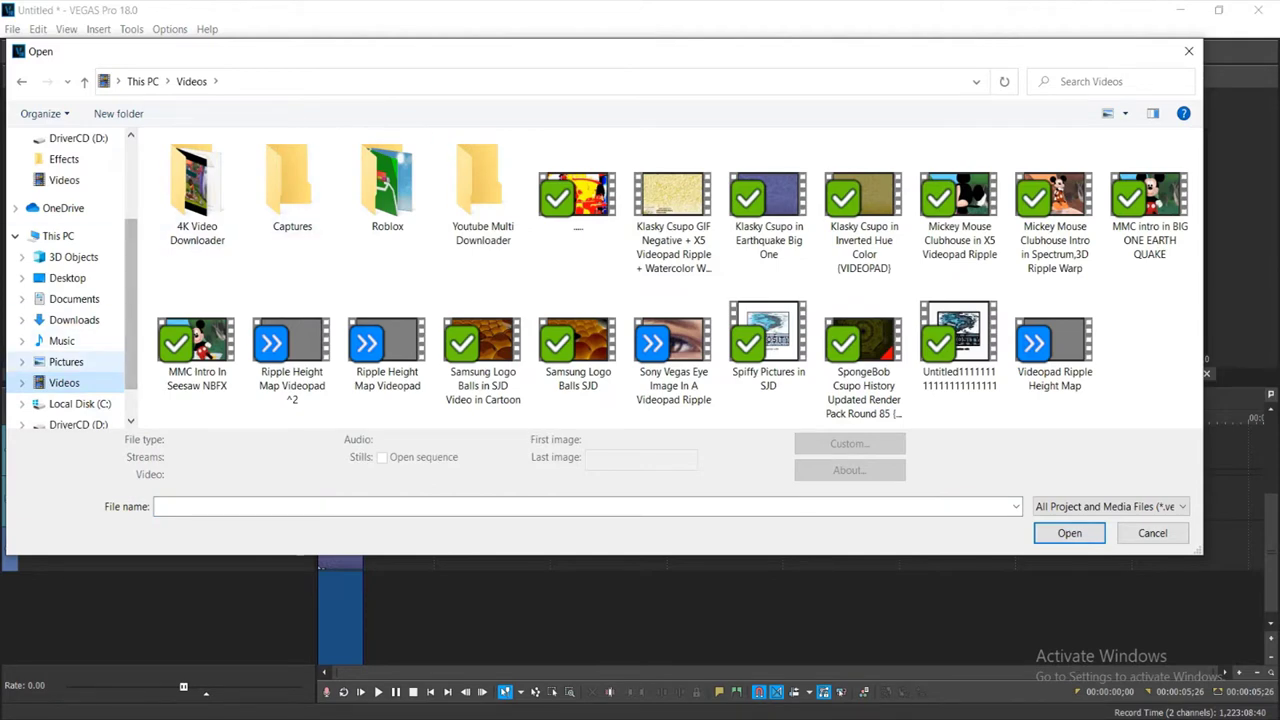
left_click(66, 362)
left_click(62, 341)
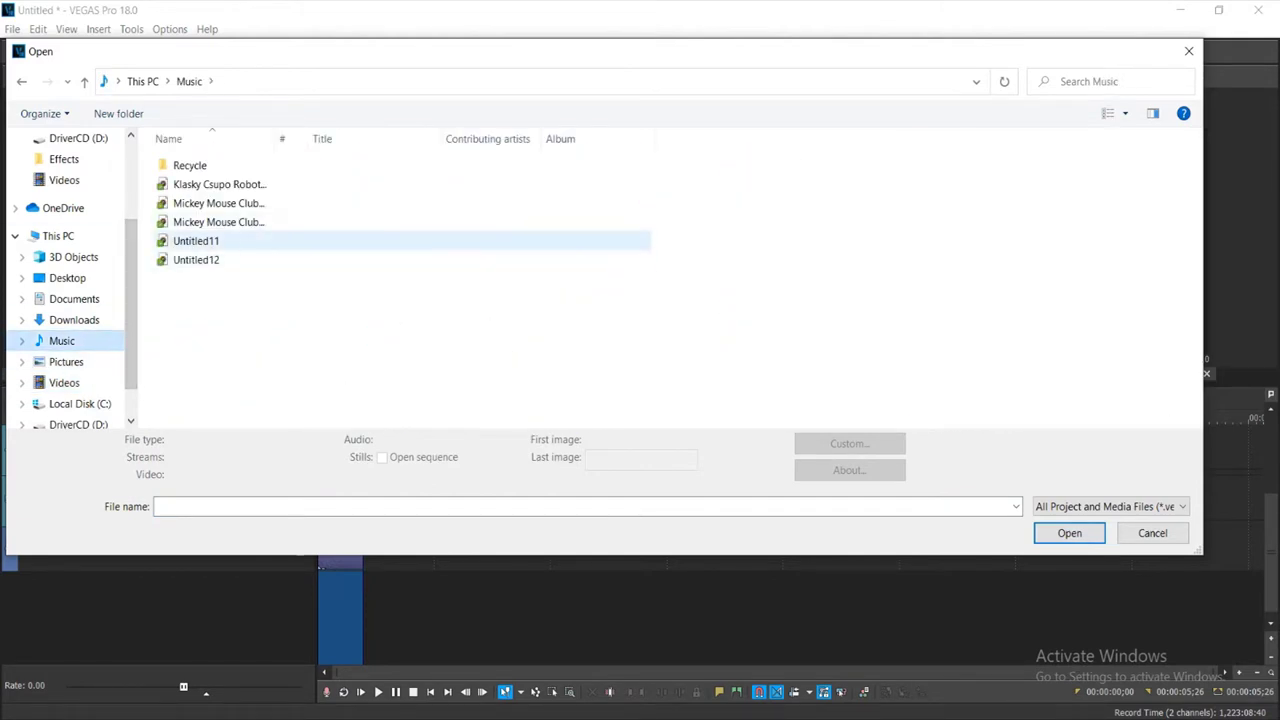
left_click(220, 184)
double_click(189, 165)
double_click(190, 164)
Set the pitch change of the imported Untitled audio event to 24 in its properties
right_click(356, 580)
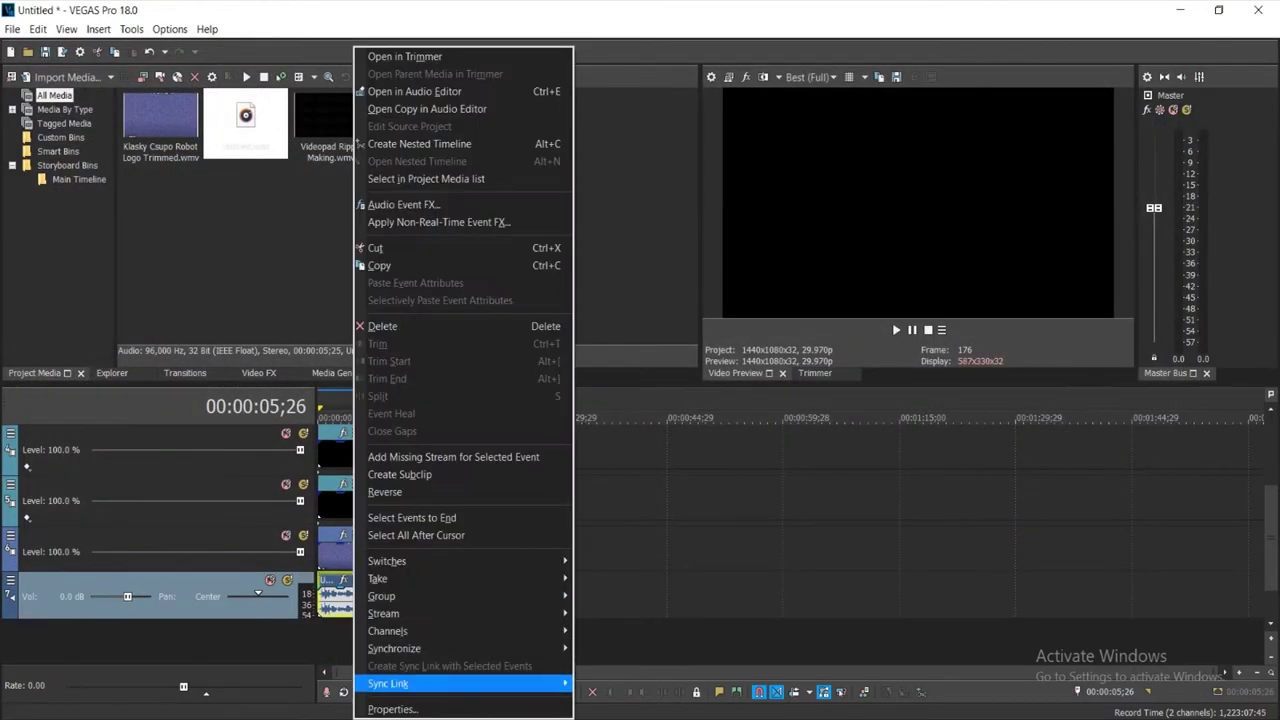
left_click(390, 709)
left_click(686, 293)
left_click(686, 306)
left_click(686, 293)
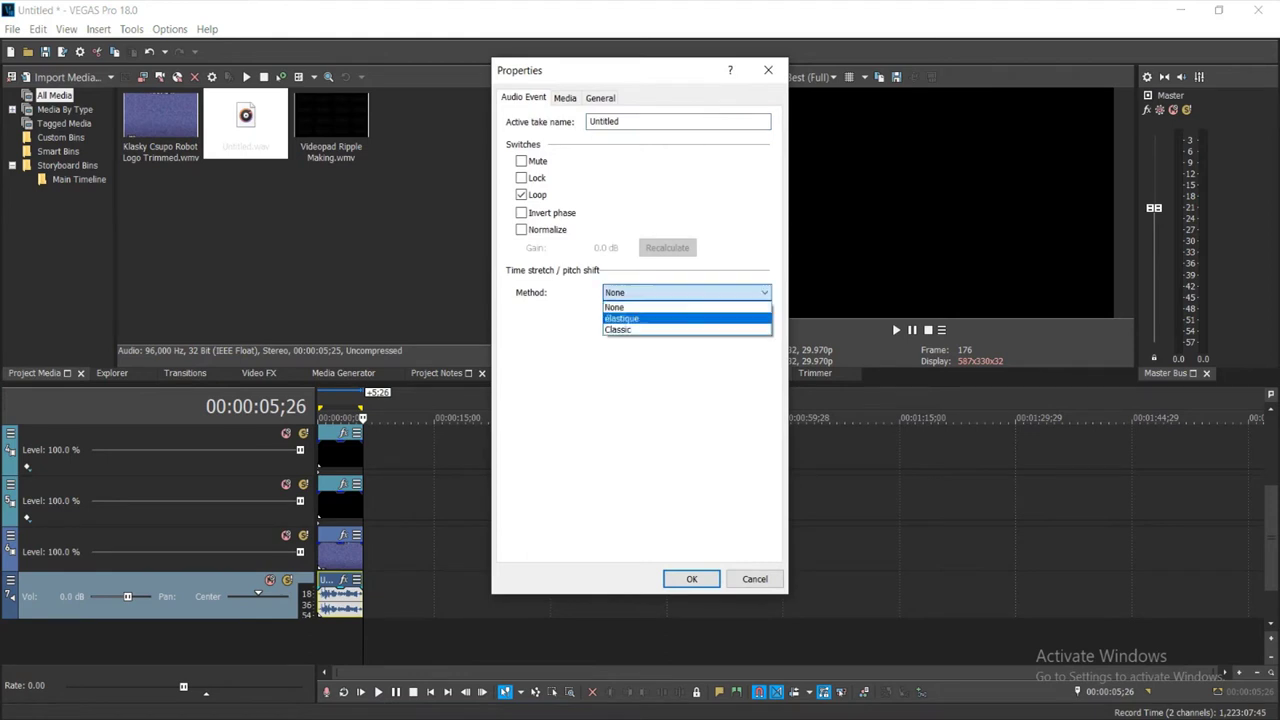
left_click(686, 318)
left_click(686, 317)
left_click(686, 331)
left_click(738, 384)
type("24")
key("Return")
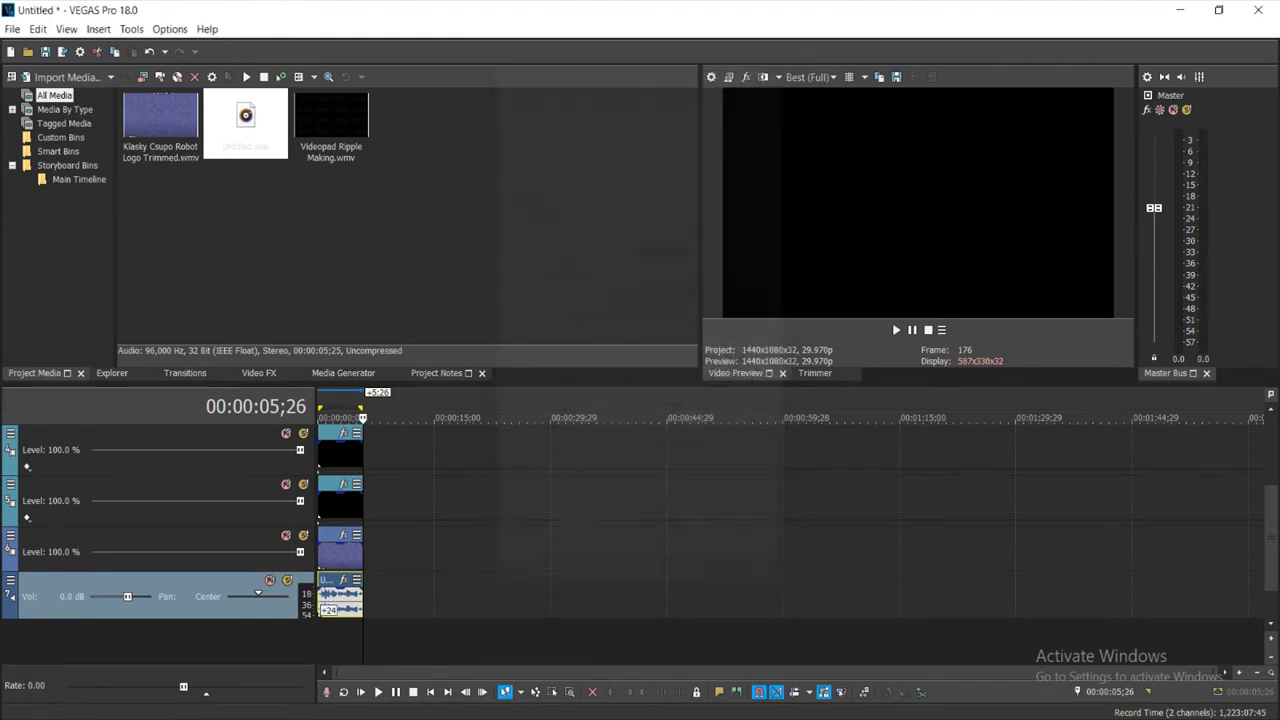
Play back the timeline to check the distorted logo together with the re-pitched audio
key("space")
scroll(738, 520, "up", 8)
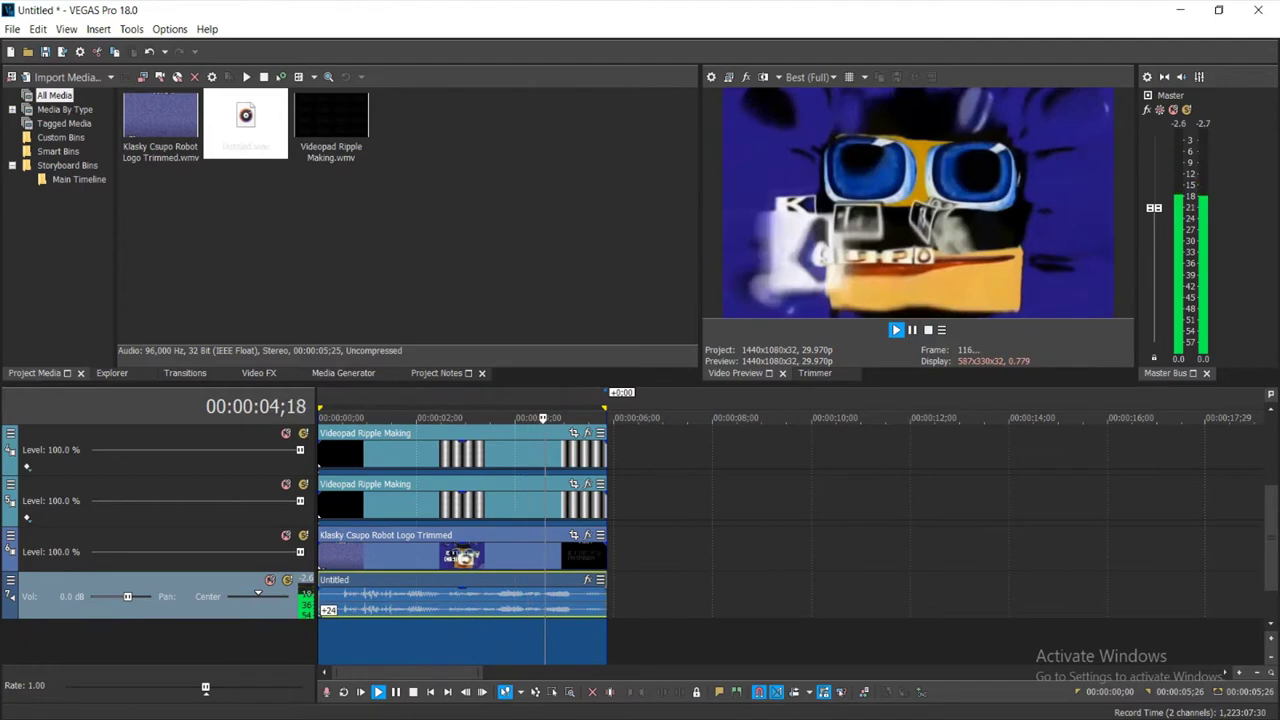
key("space")
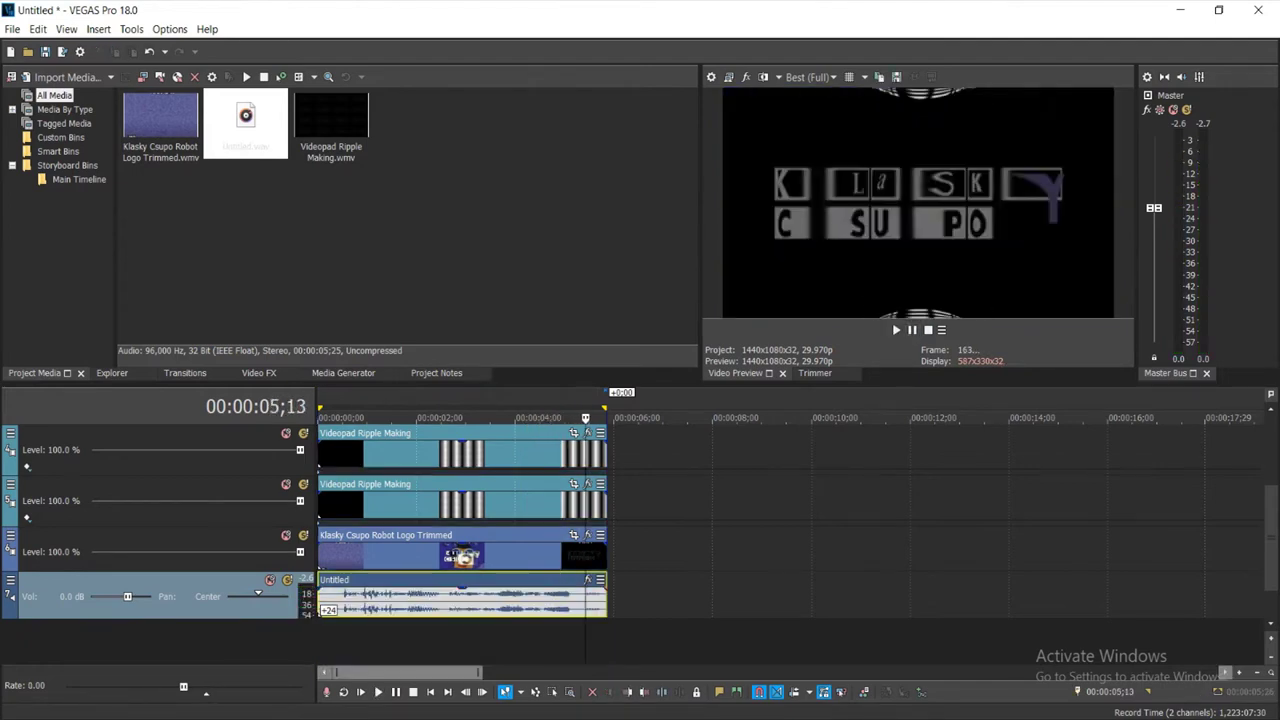
Select all events across every track as the range for the final render
left_click_drag(667, 603, 438, 424)
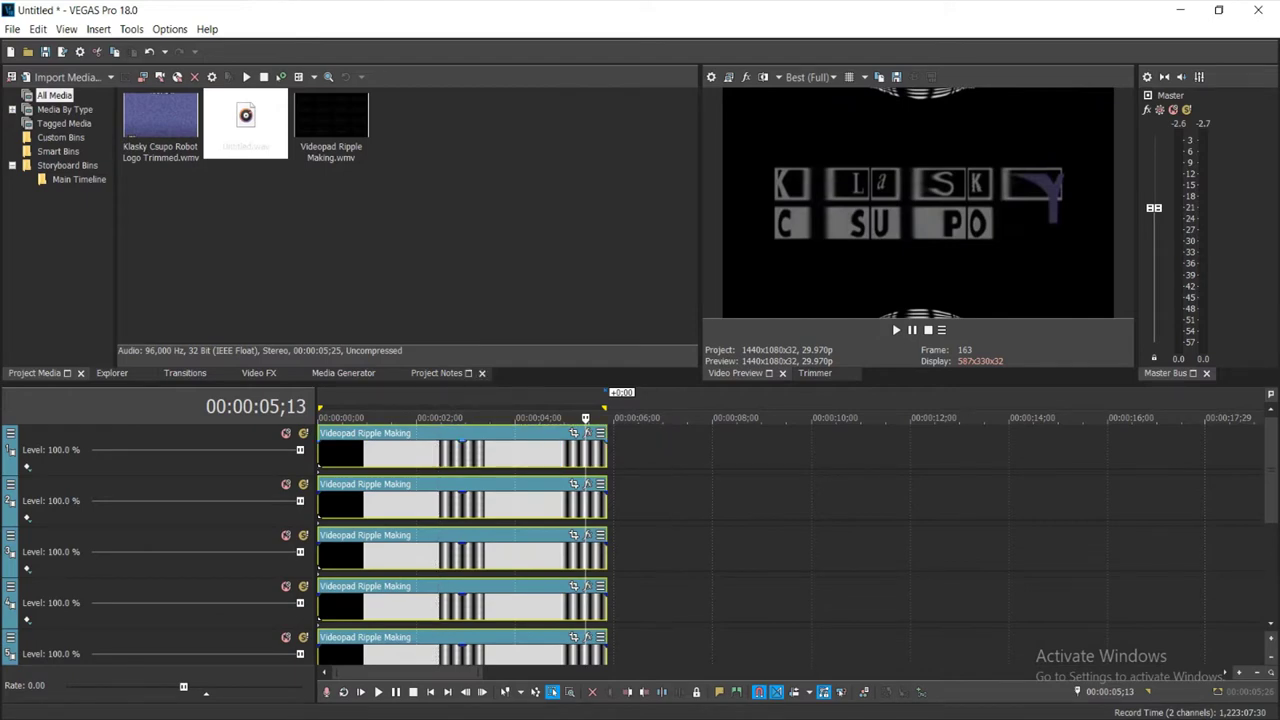
right_click(497, 457)
left_click(499, 457)
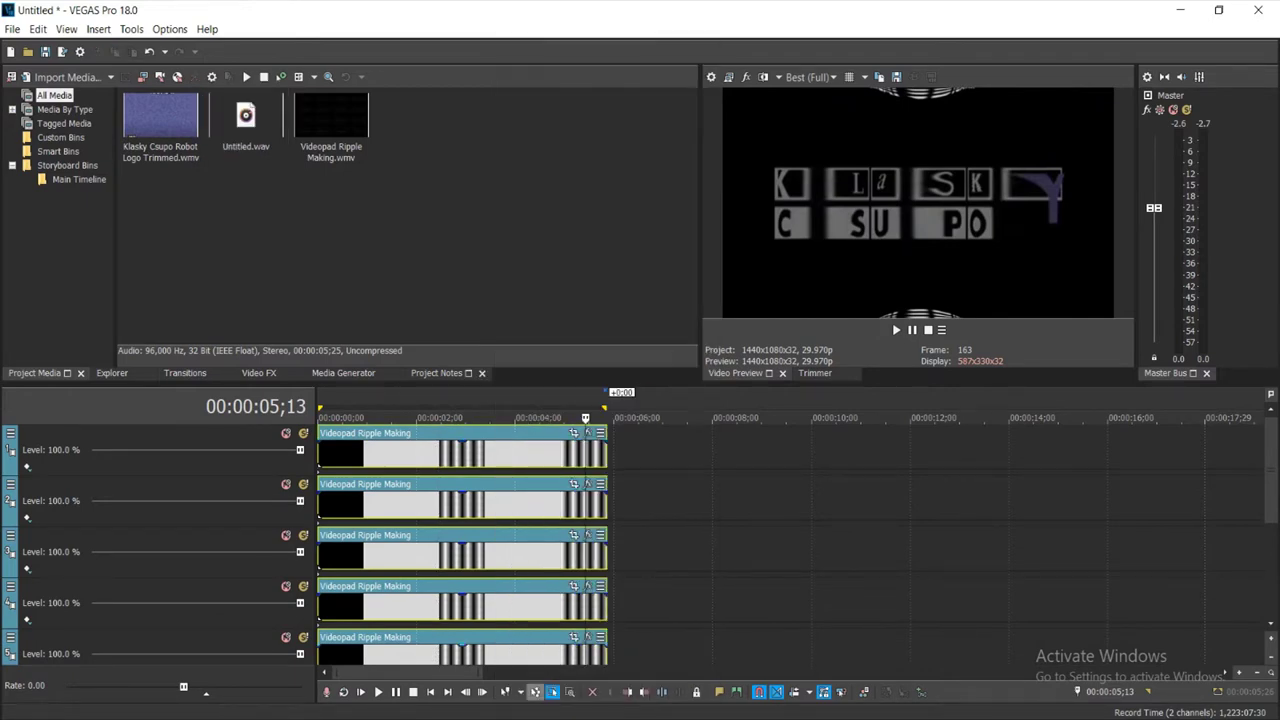
key("ctrl+a")
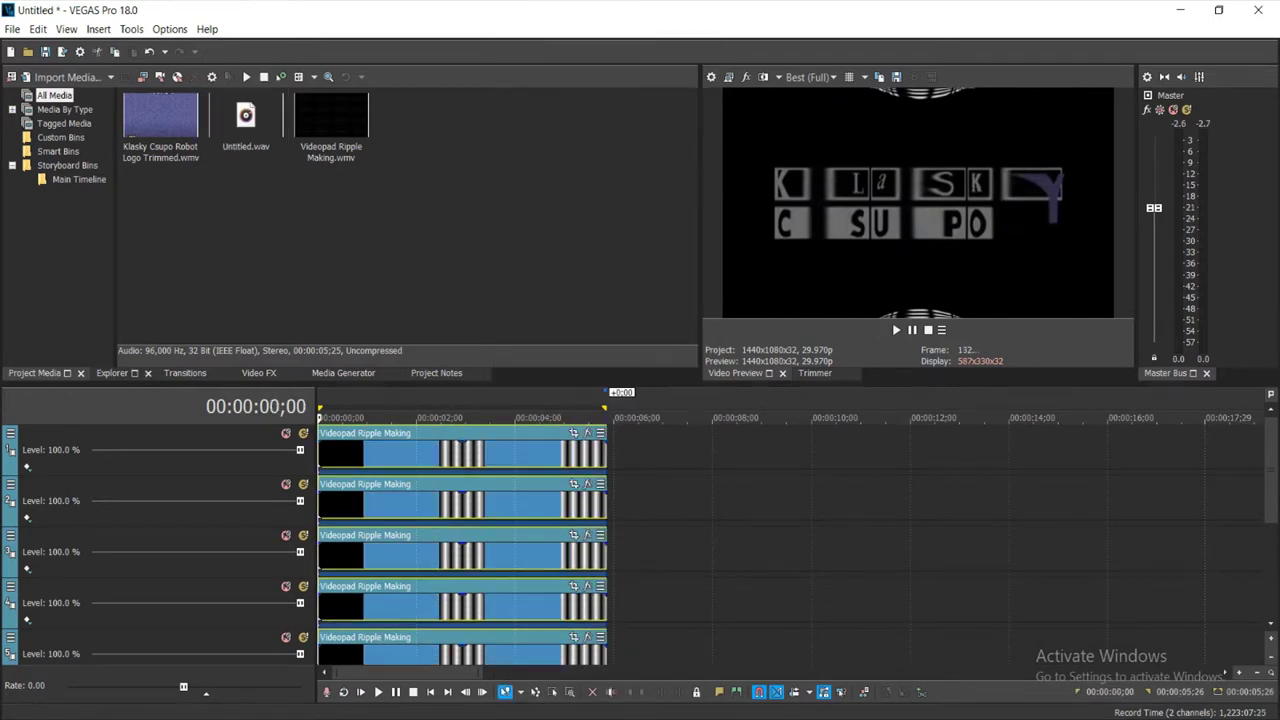
Set up a Windows Media Video V11 render that saves to the Video File folder on drive C
left_click(12, 29)
left_click(45, 170)
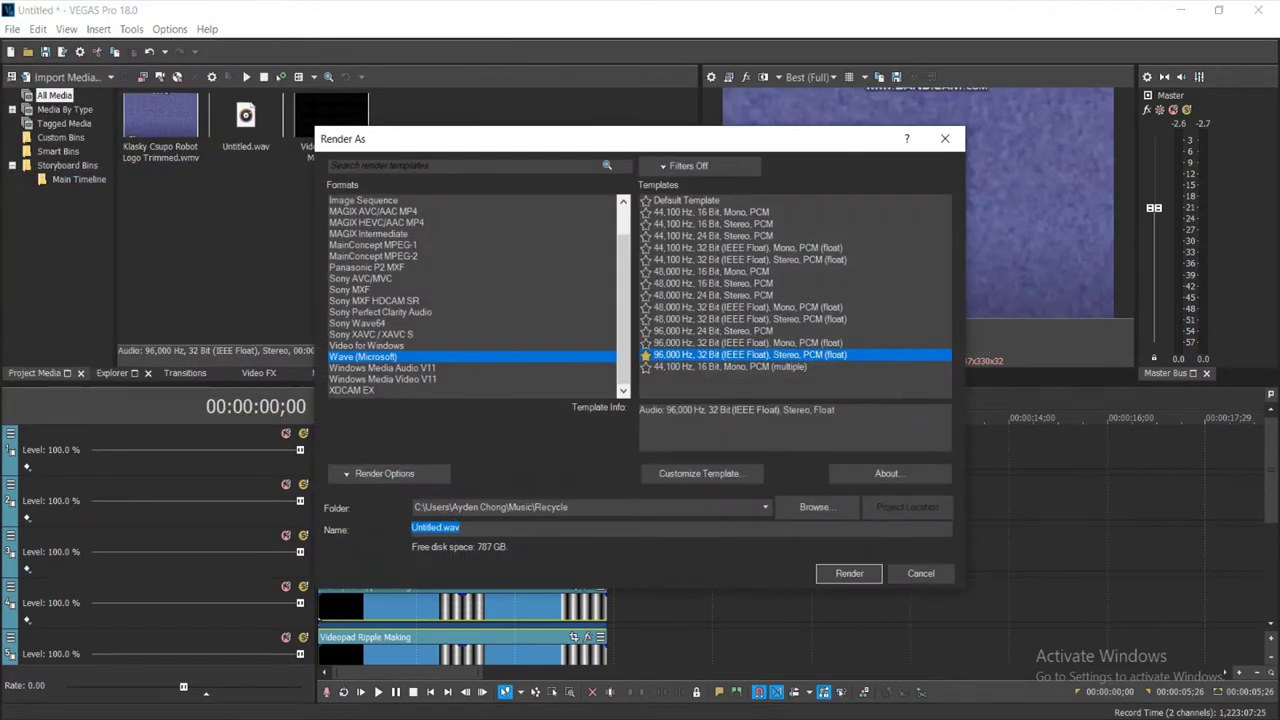
left_click(383, 379)
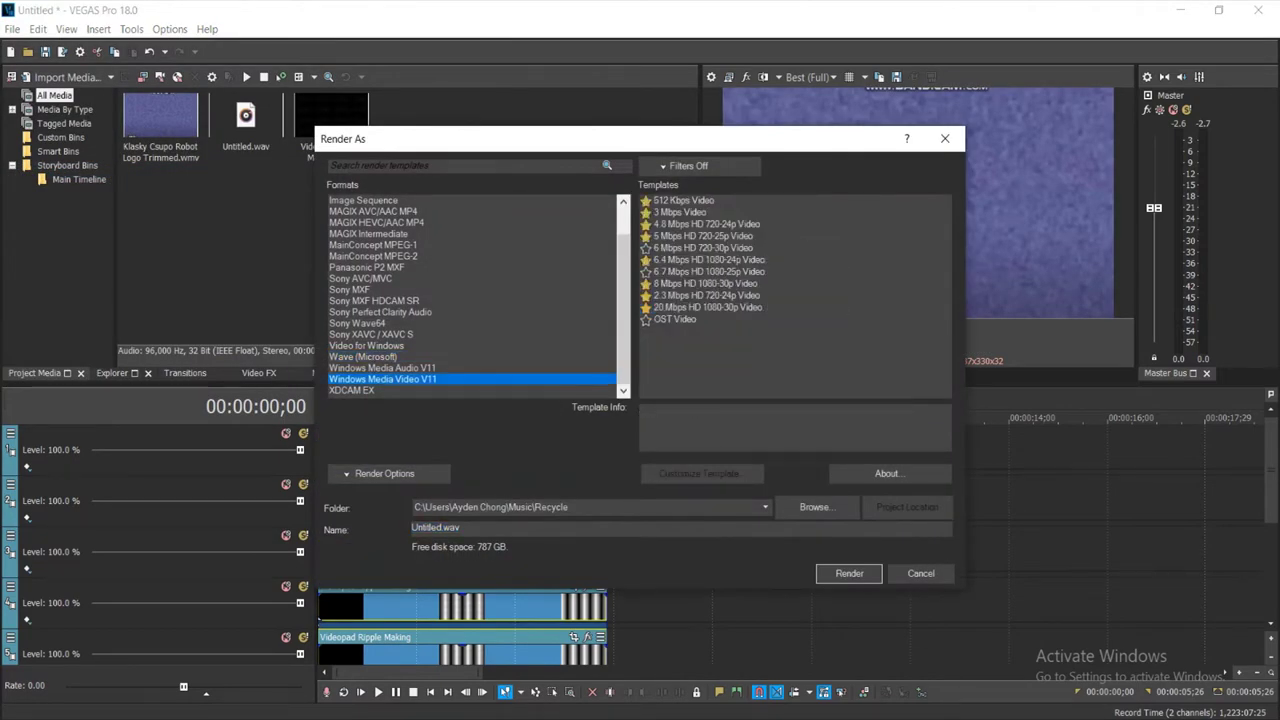
left_click(765, 507)
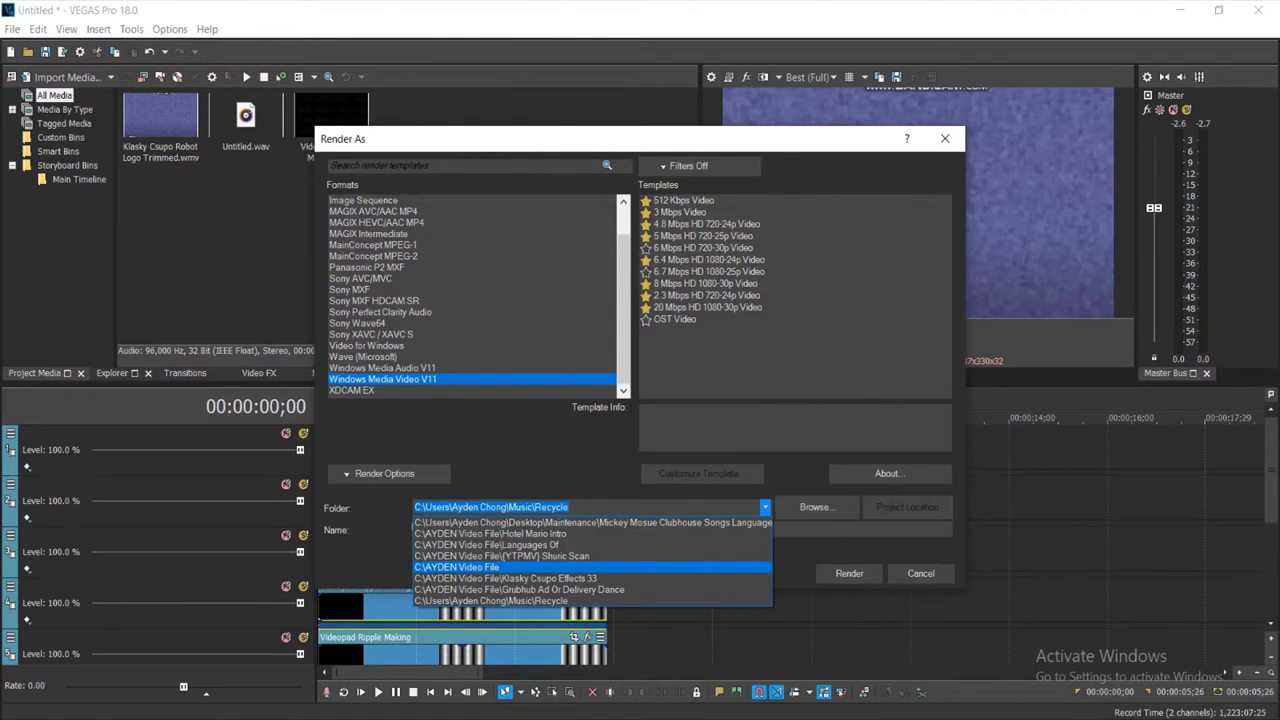
left_click(500, 567)
Render with the 20 Mbps HD 1080-30p Video template under the name "Klasky Csupo in Nameless Effect 2.0 {VEGAS VERSION AND FIXED}"
double_click(436, 528)
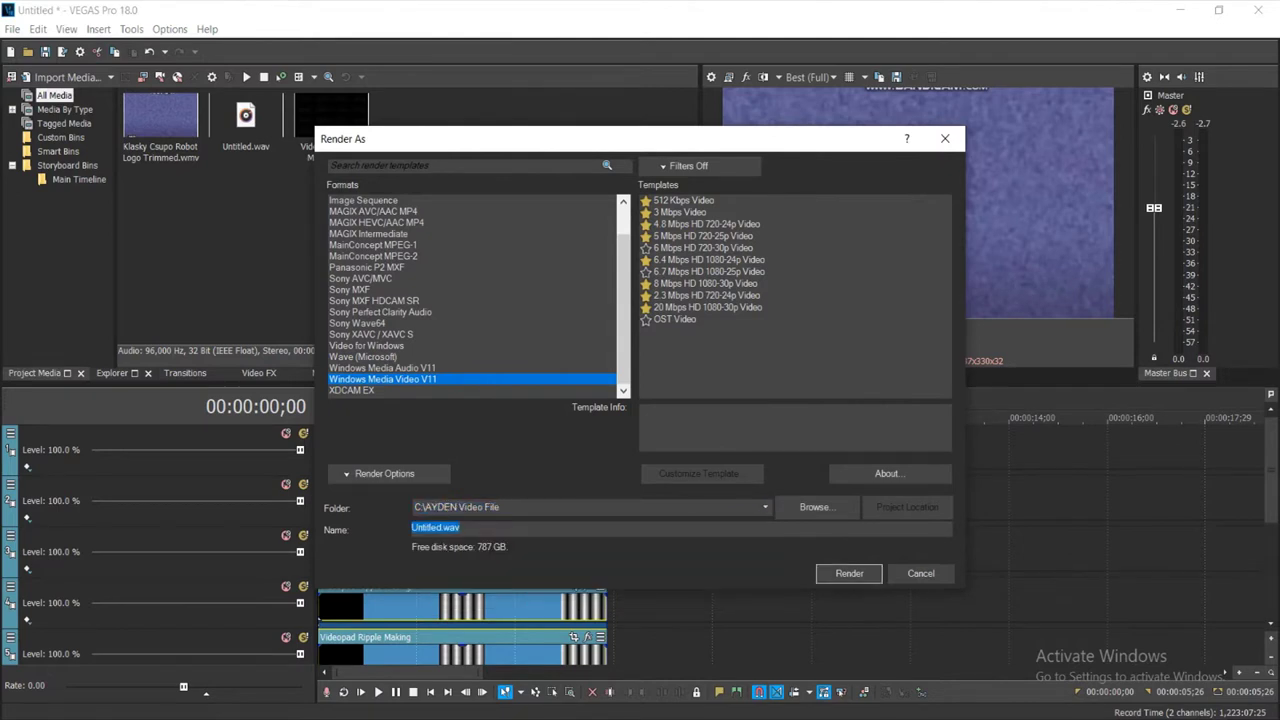
left_click(707, 307)
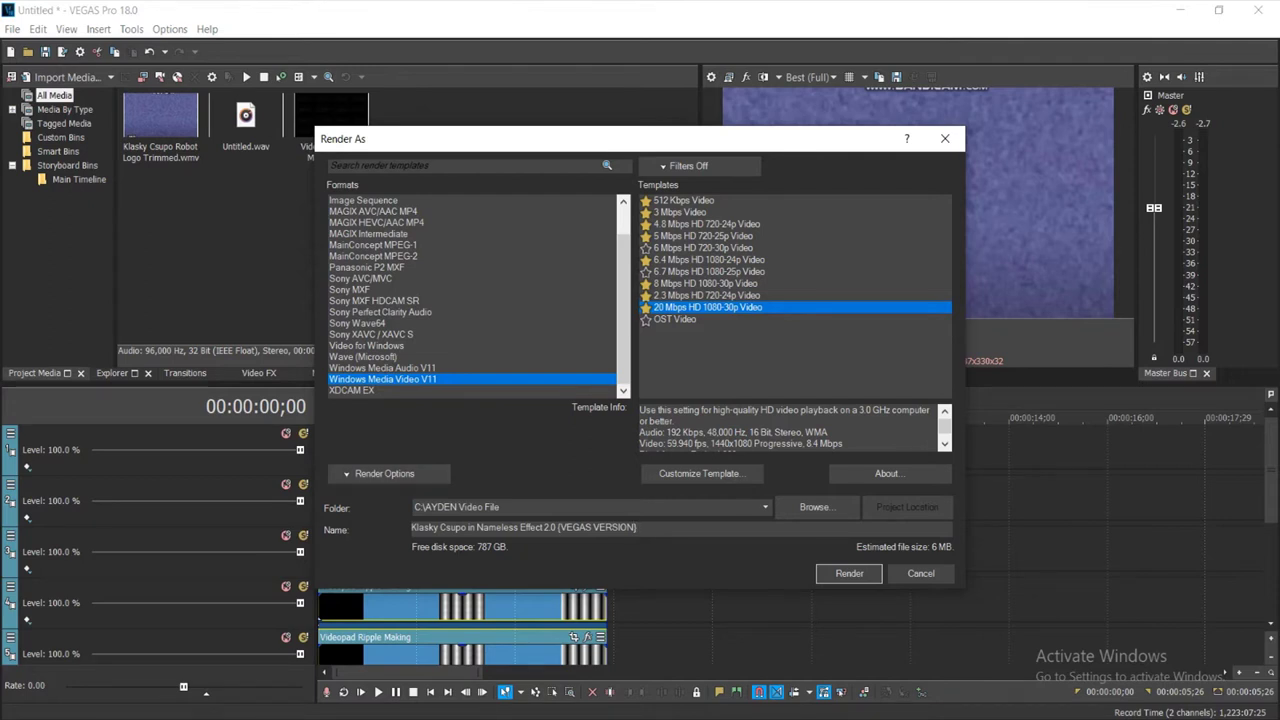
type("|")
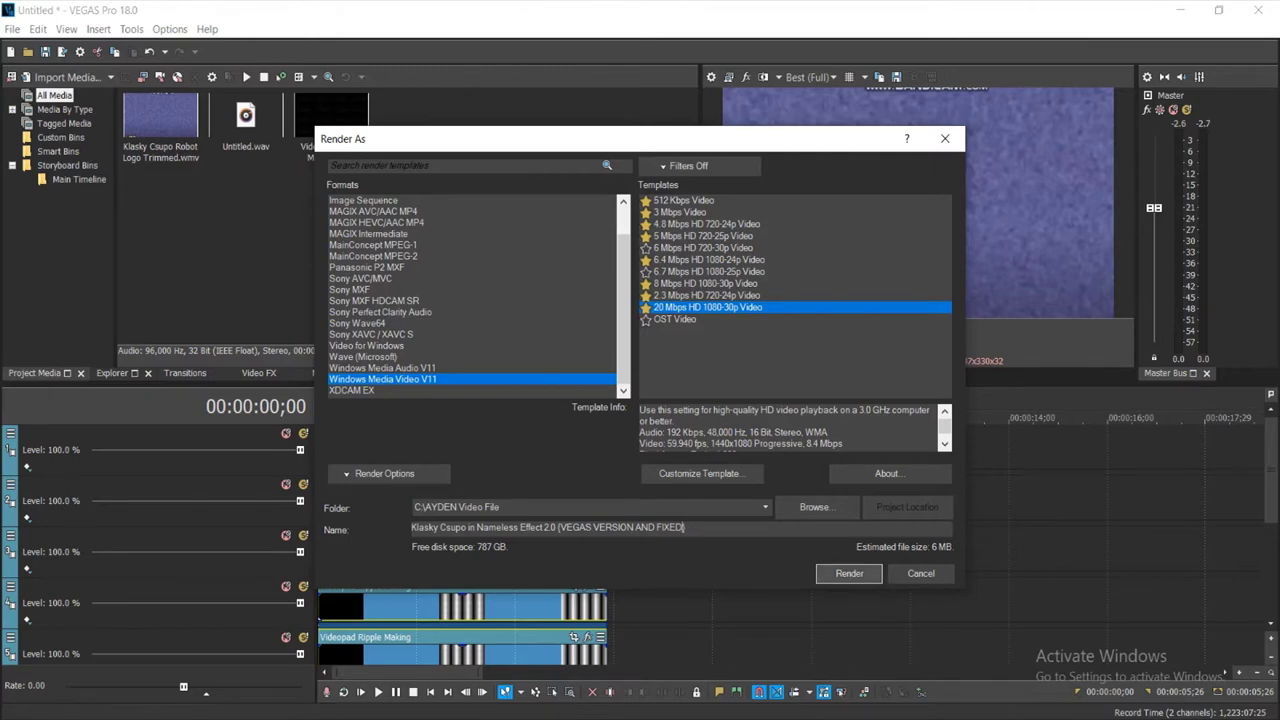
left_click(849, 573)
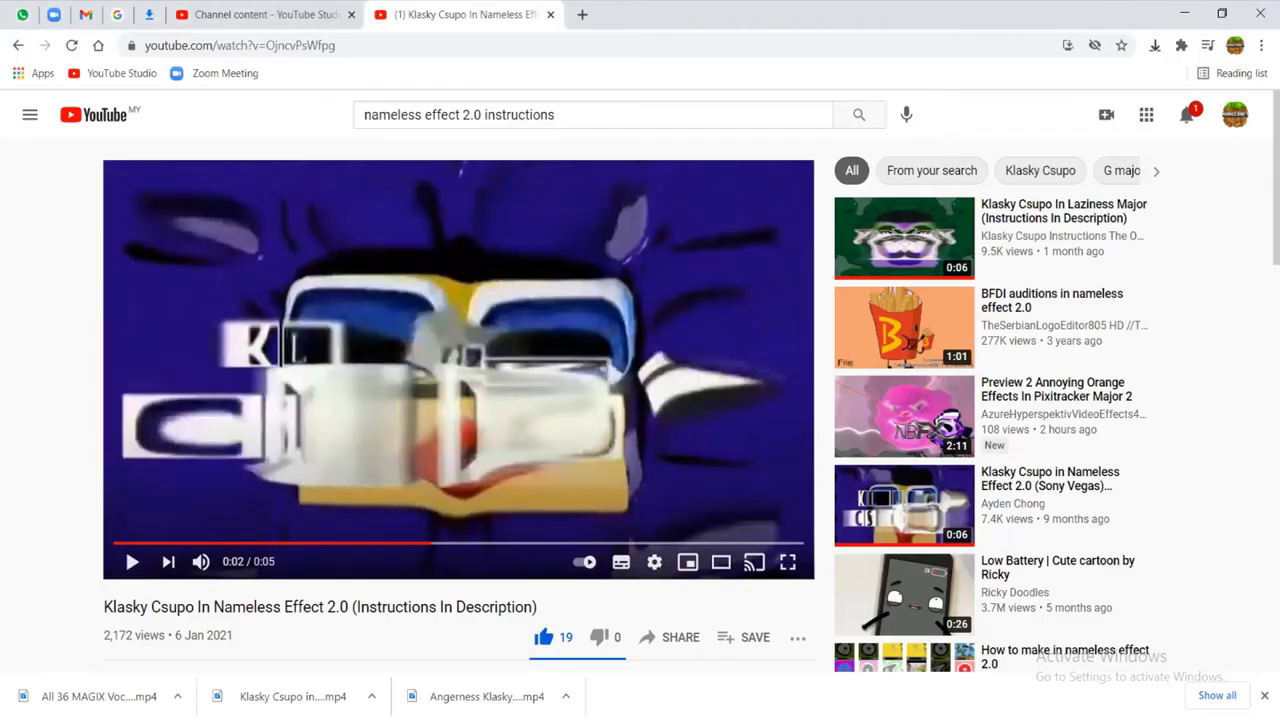
Switch to YouTube Studio and start a new video upload, bringing up the file selection
left_click(268, 15)
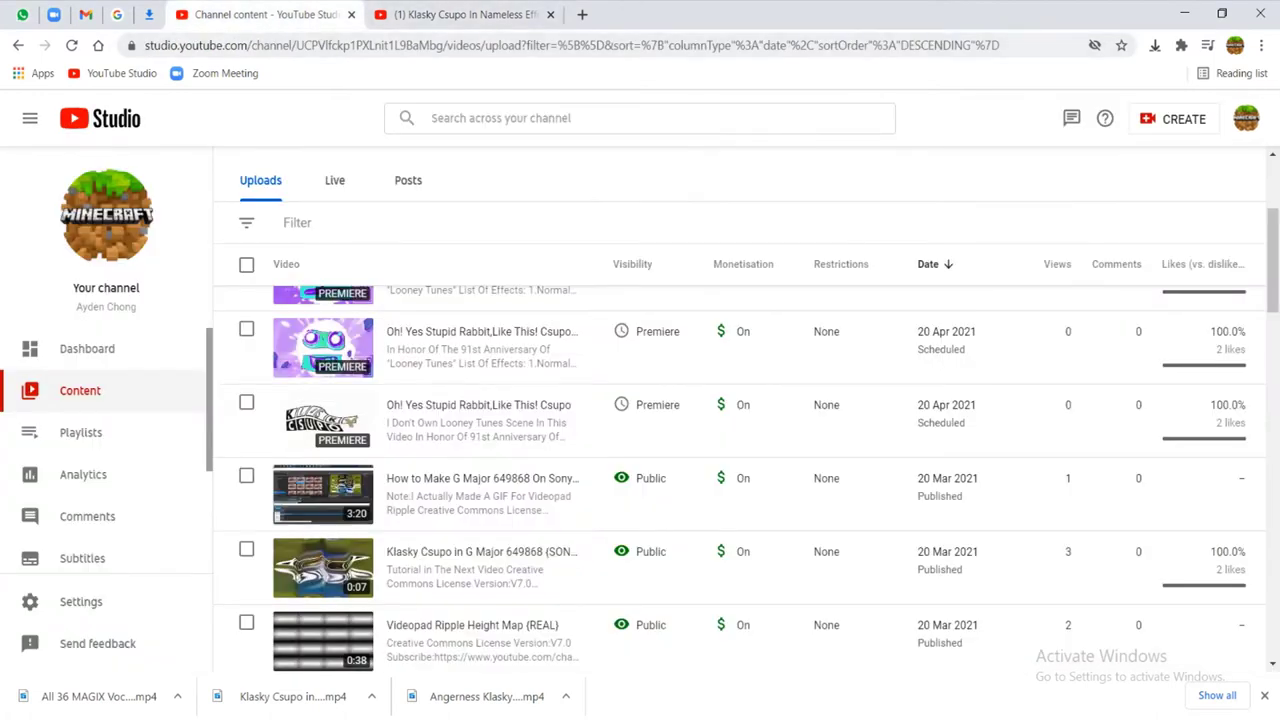
left_click(1174, 119)
left_click(1160, 154)
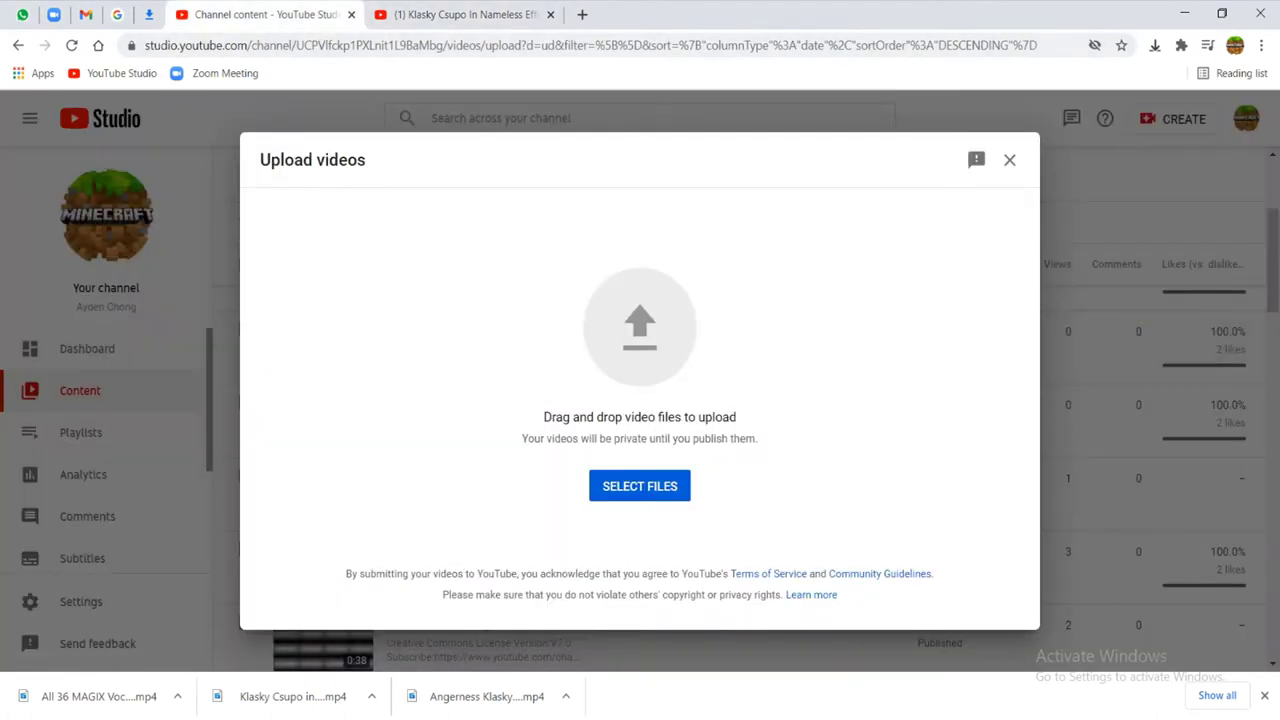
left_click(640, 486)
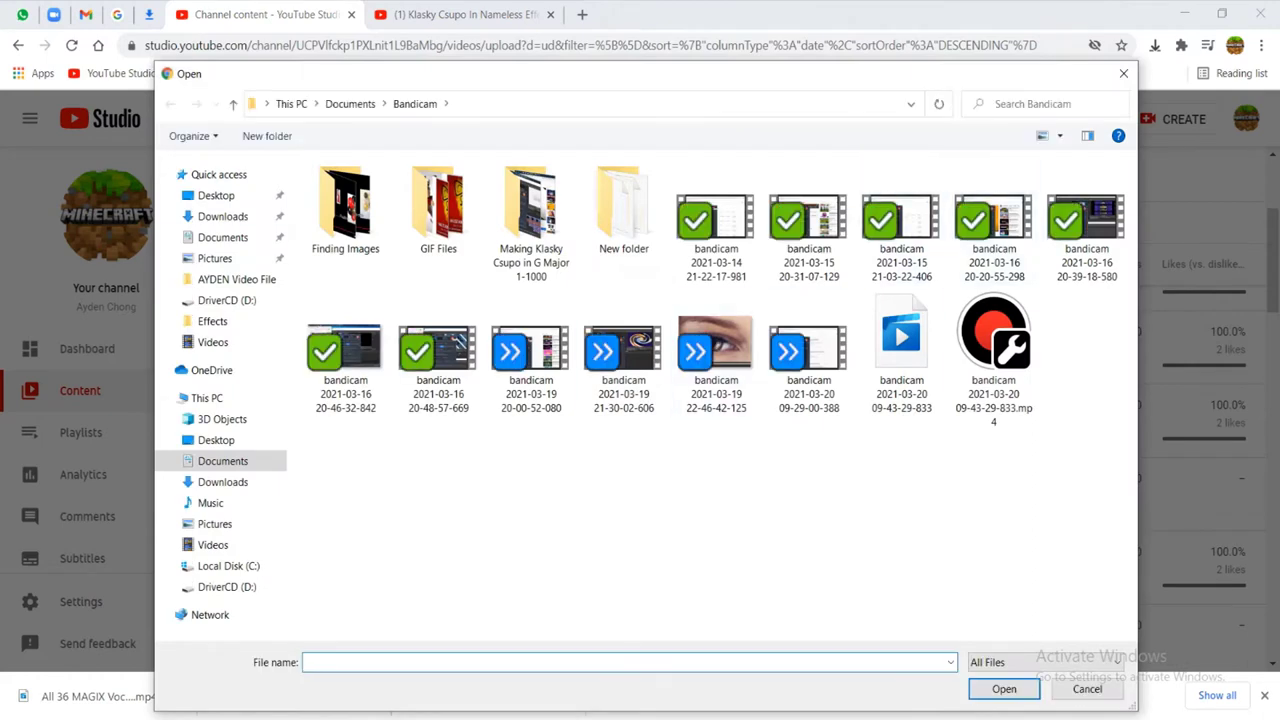
Upload "Klasky Csupo in Nameless Effect 2.0 {VEGAS VERSION AND FIXED}.wmv" from the Video File folder on drive C
left_click(237, 279)
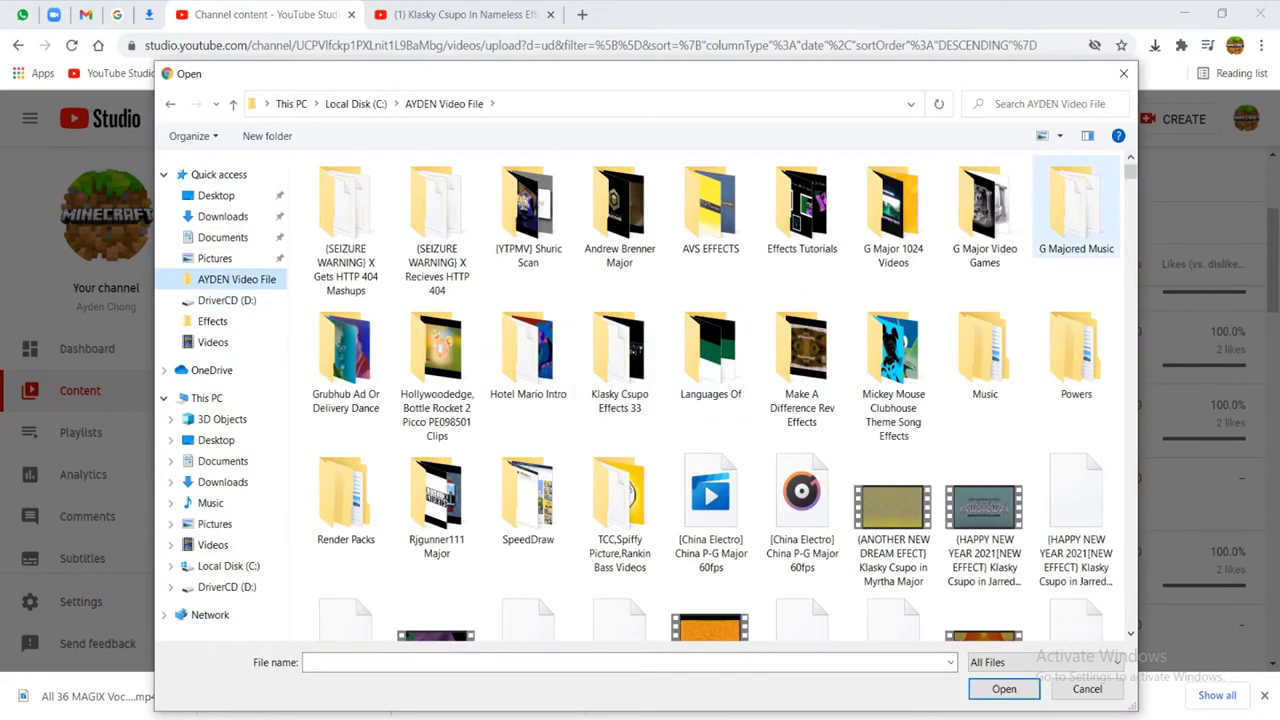
scroll(1030, 190, "down", 20)
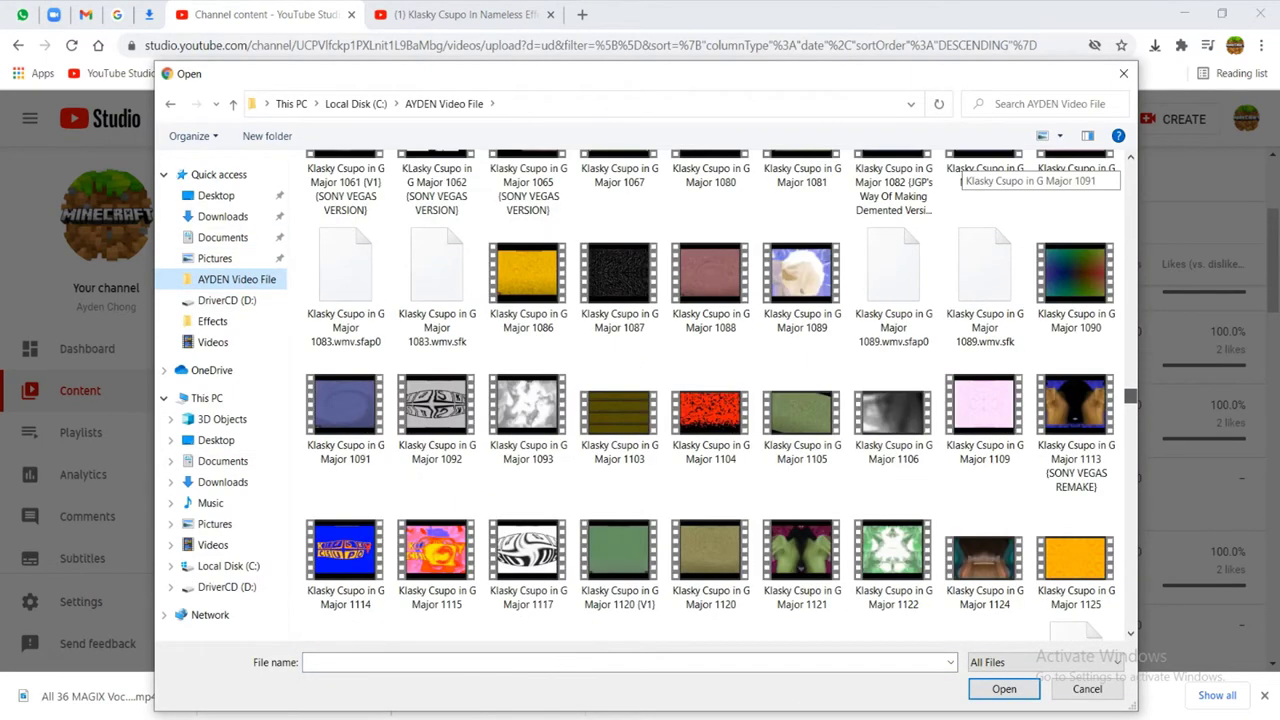
left_click(801, 275)
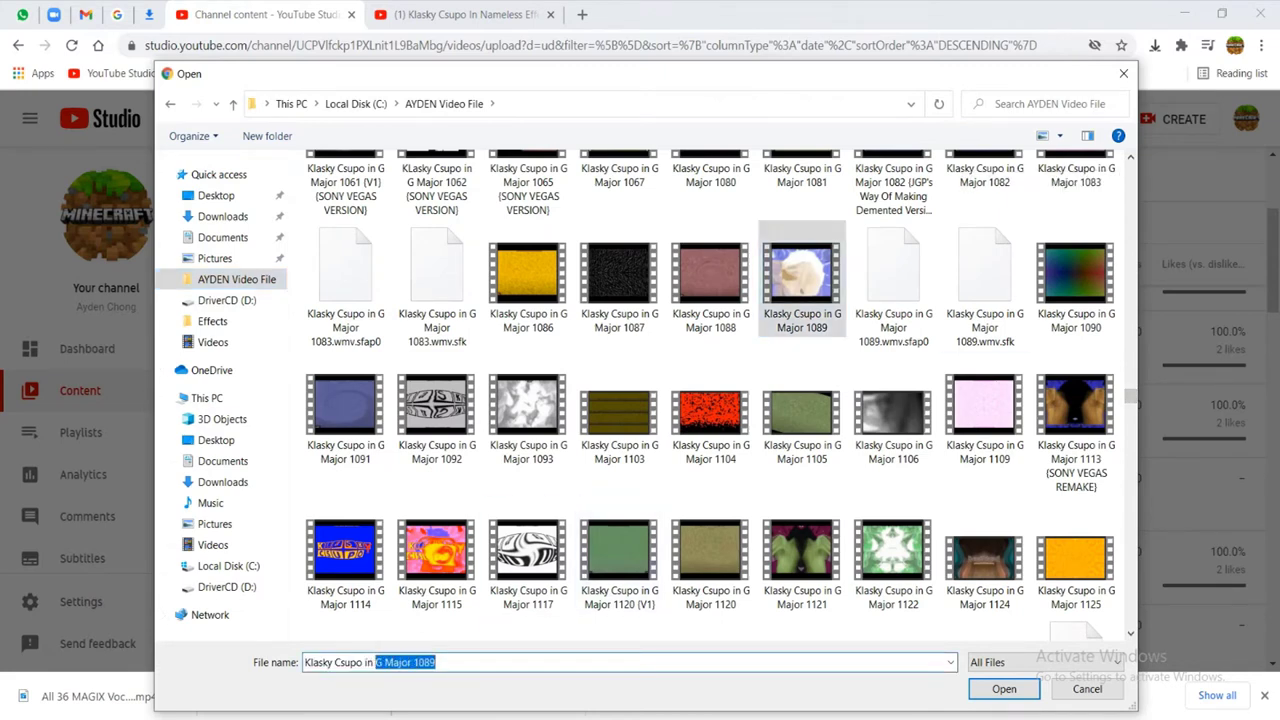
type("na")
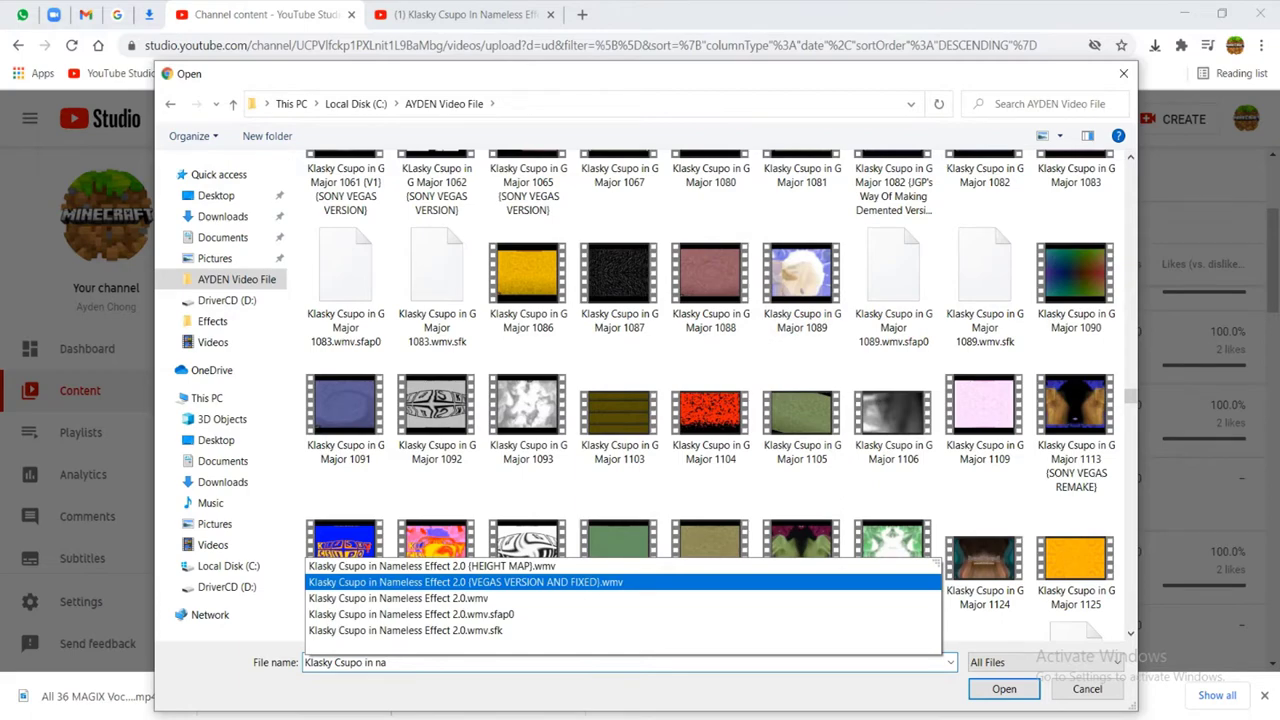
left_click(465, 581)
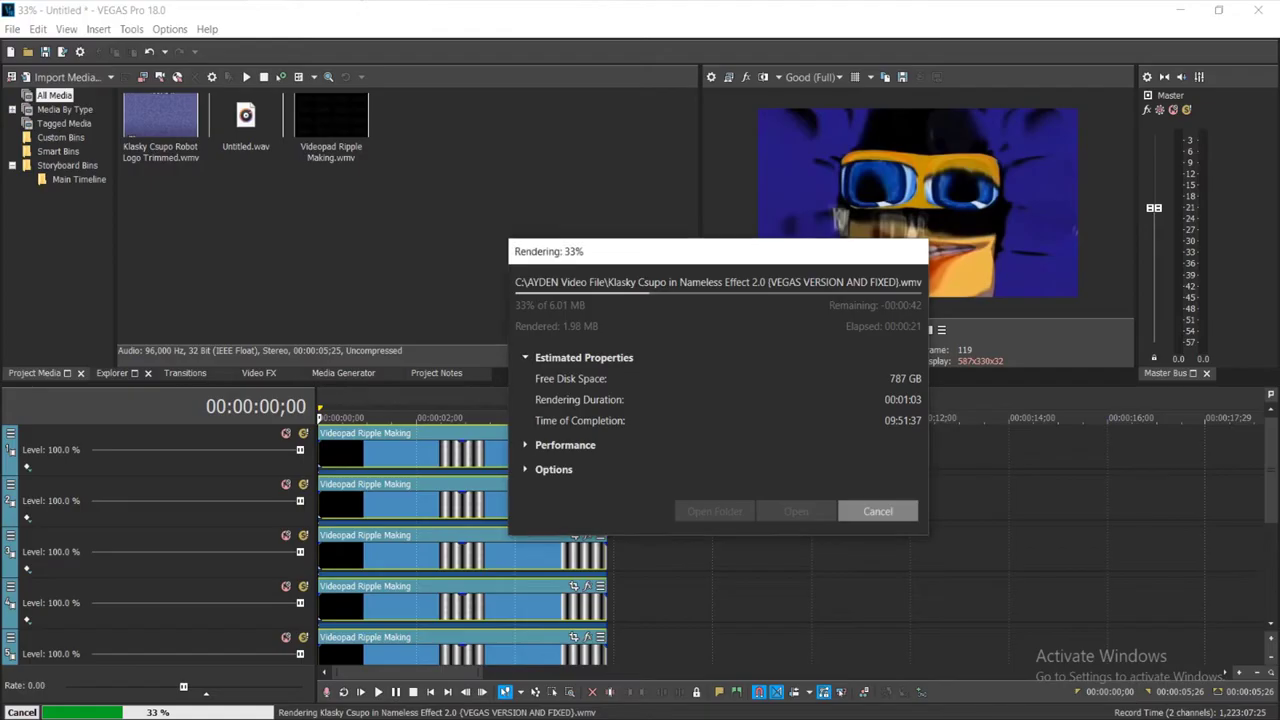
left_click_drag(718, 251, 530, 159)
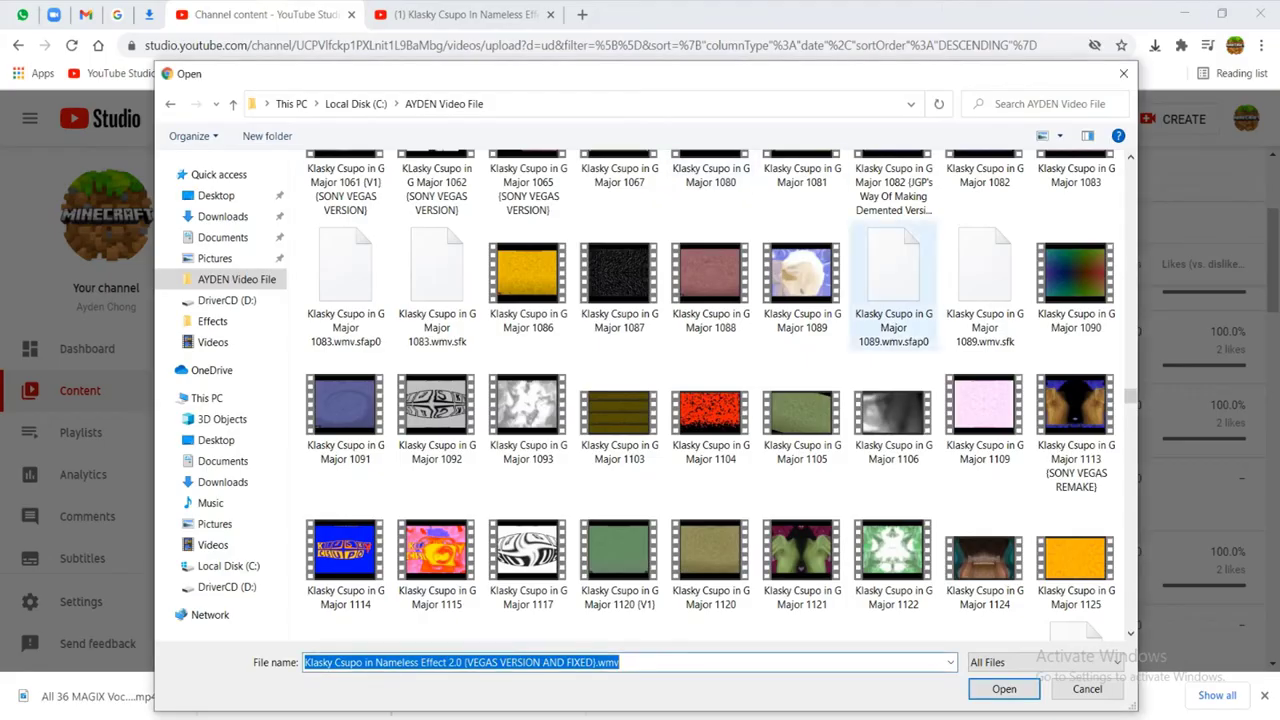
left_click(1004, 689)
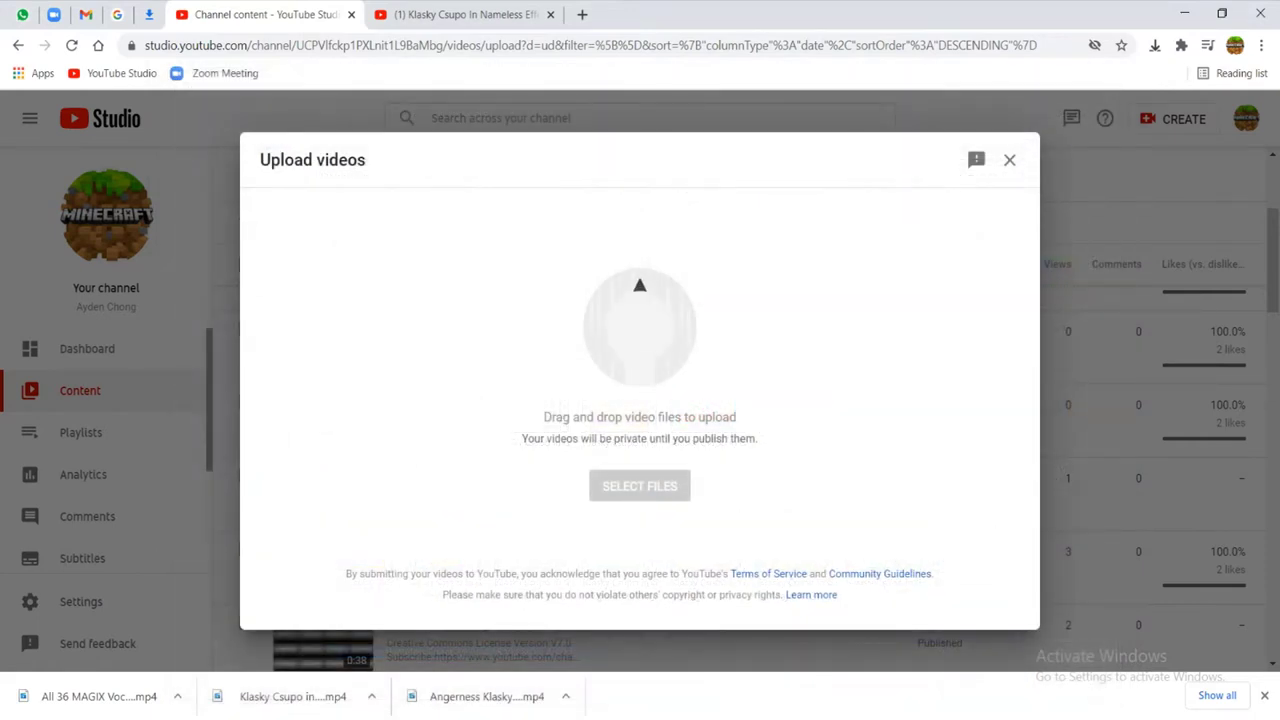
Correct the effect number in the video title so it reads "Klasky Csupo in Nameless Effect 2.0 {VEGAS VERSION AND FIXED}"
scroll(643, 437, "down", 1)
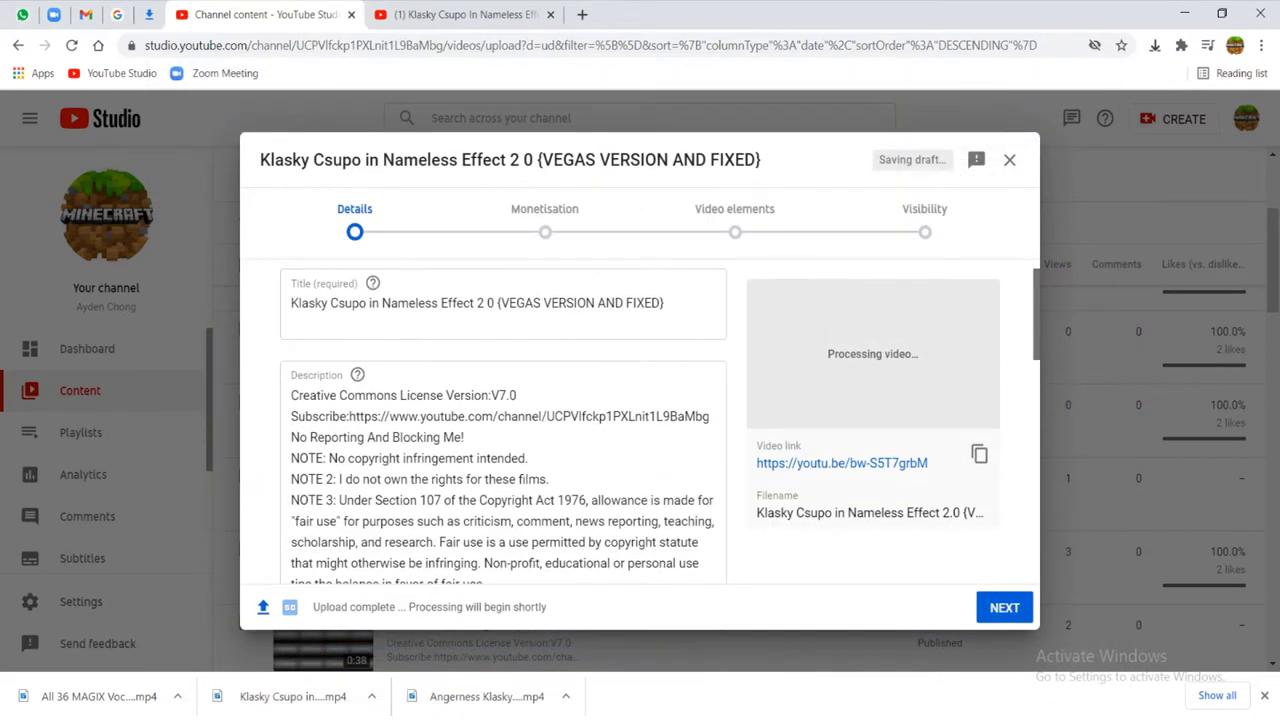
left_click(487, 303)
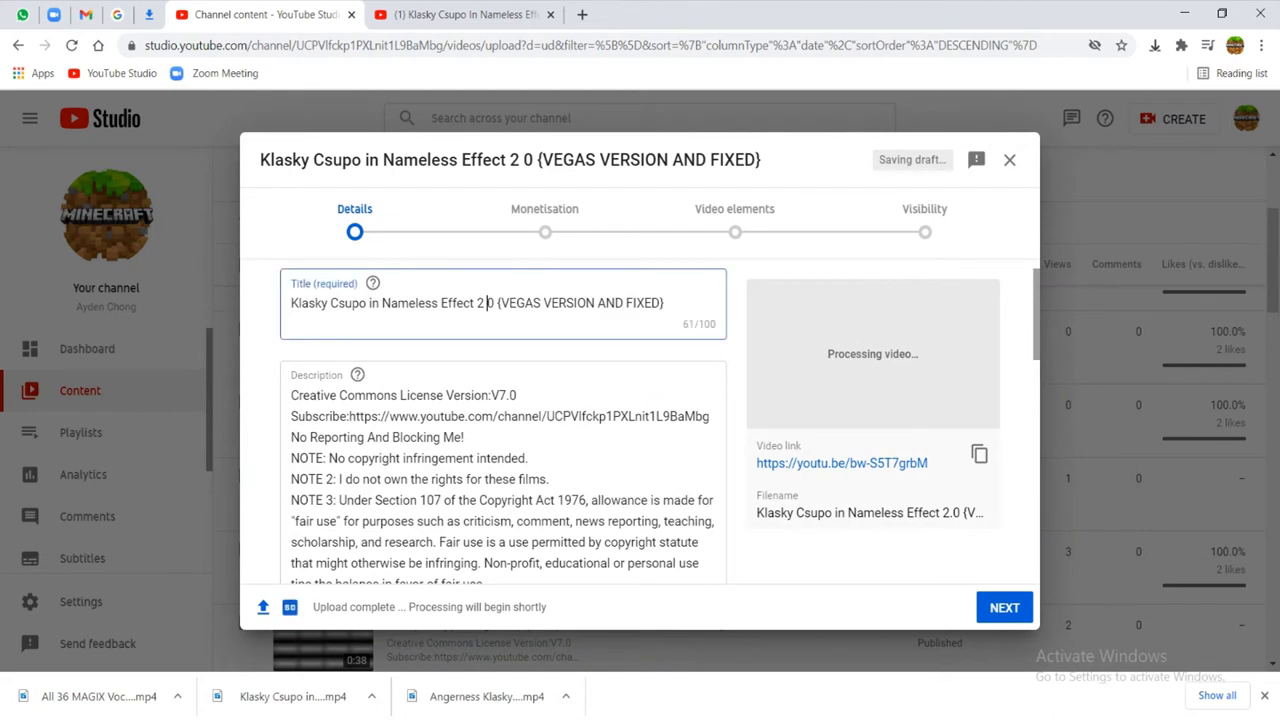
key("BackSpace")
type(".")
Add the line "Tutorial In The Next Video" and a blank line above the existing description text
left_click(291, 395)
key("Return")
key("Return")
type("Tutorial In The Next Video")
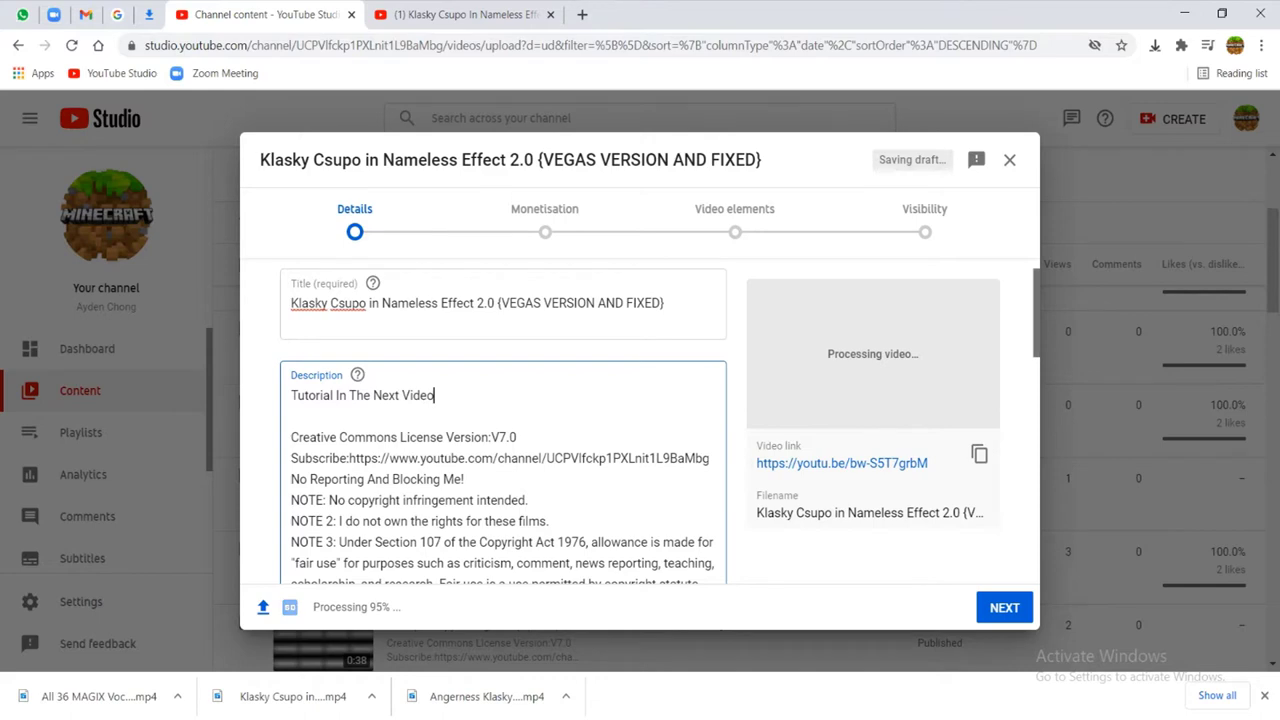
Allow all comments in the additional video details and continue to the monetisation page
scroll(500, 420, "down", 10)
left_click(330, 504)
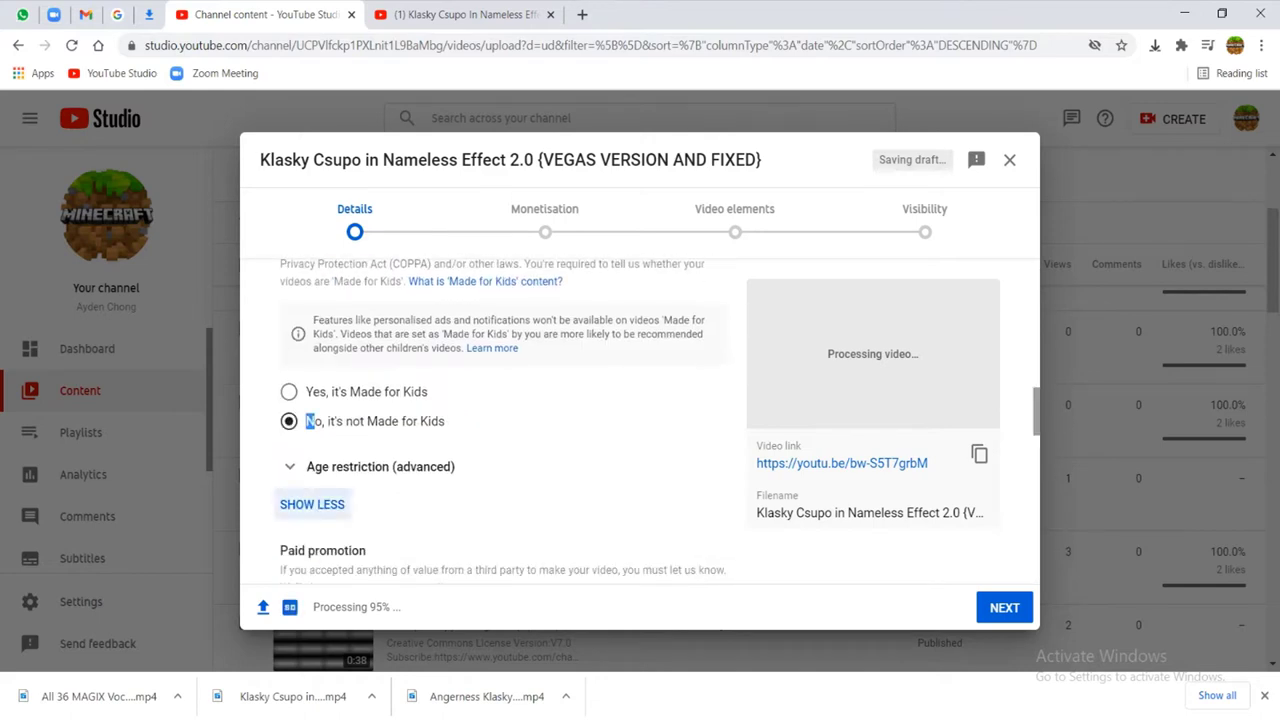
scroll(330, 504, "down", 5)
left_click(388, 475)
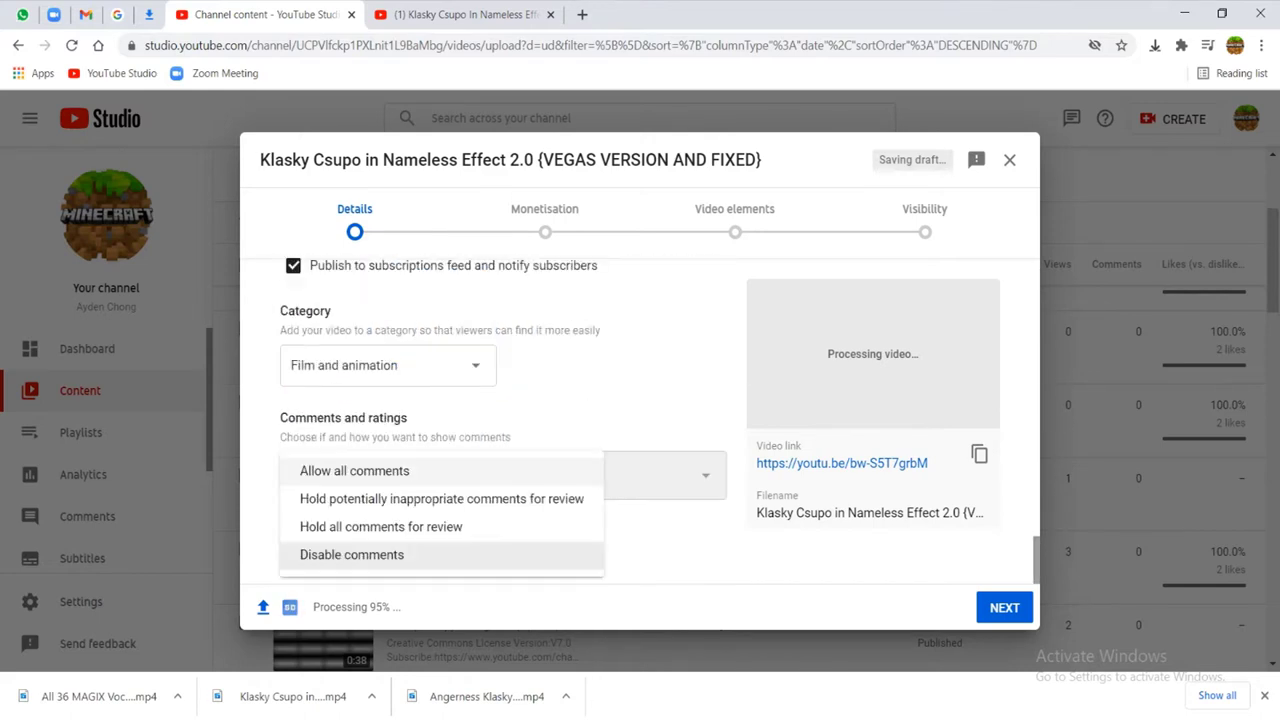
left_click(354, 469)
left_click(1004, 607)
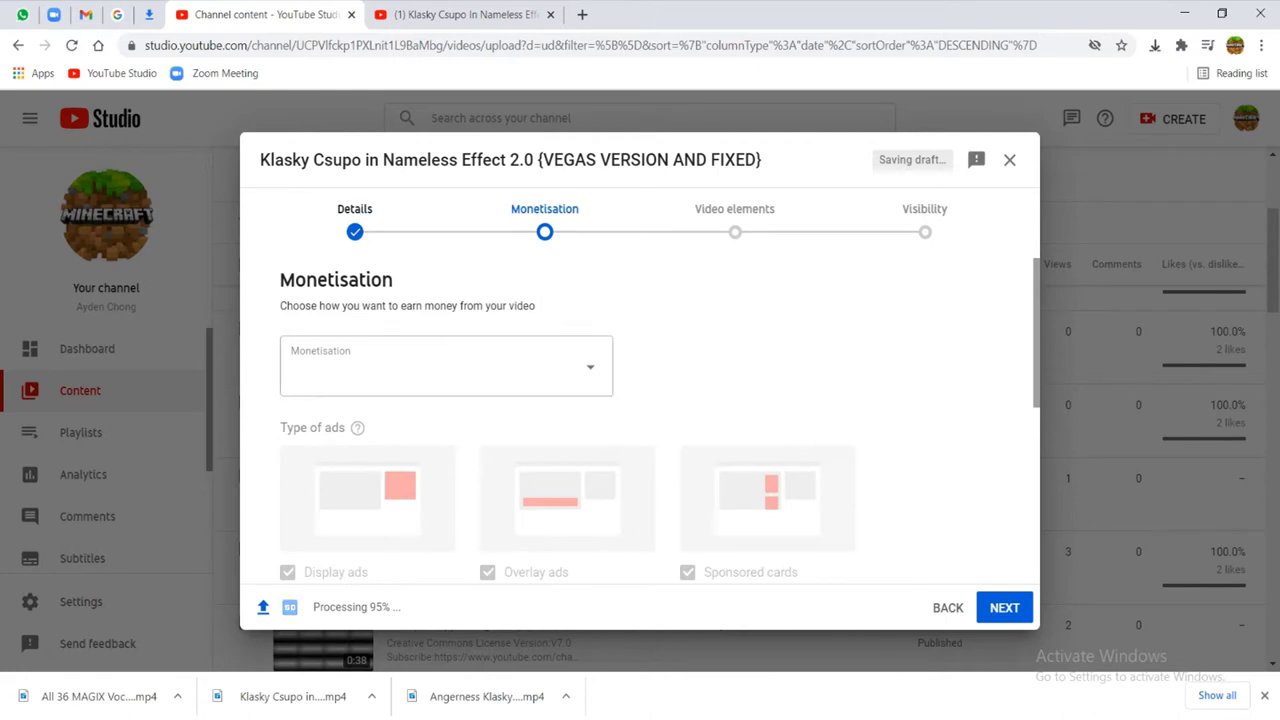
Choose the video's monetisation setting and go through the remaining upload pages
left_click(446, 366)
left_click(310, 363)
left_click(514, 450)
left_click(1004, 607)
left_click(1004, 607)
left_click(1004, 607)
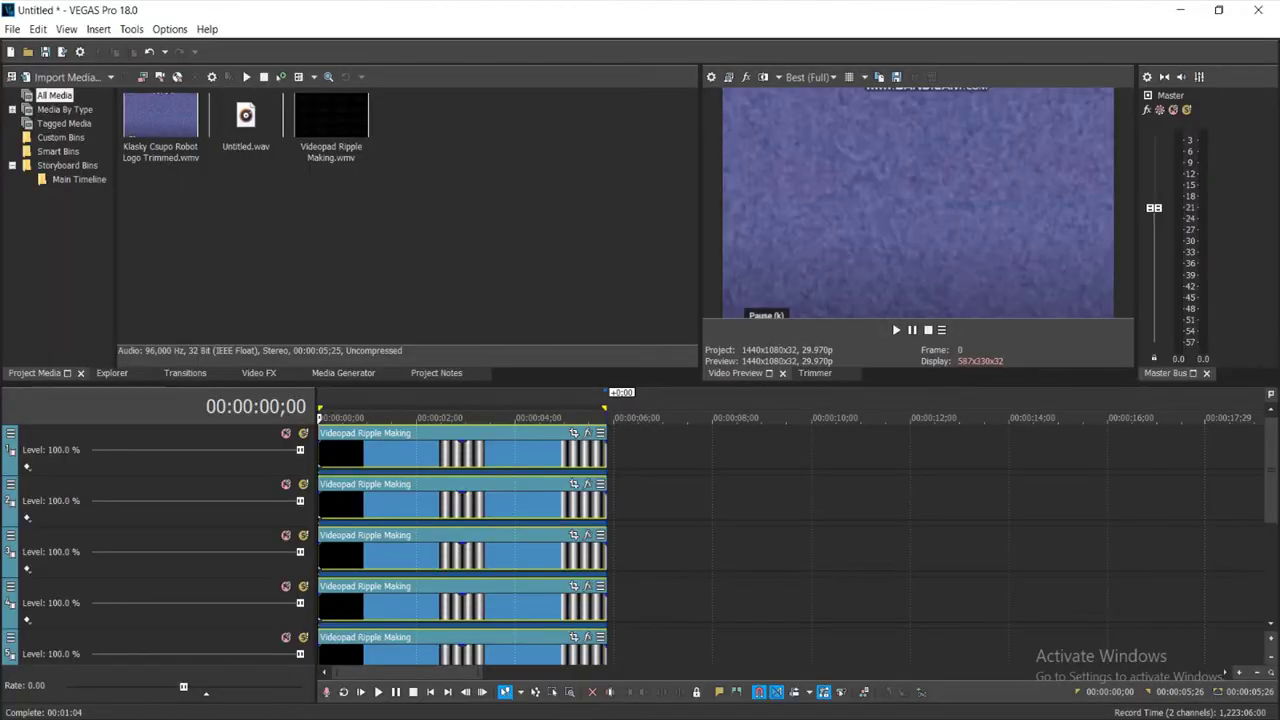
Switch to VEGAS Pro and delete all the ripple, logo and audio tracks from the timeline
right_click(680, 444)
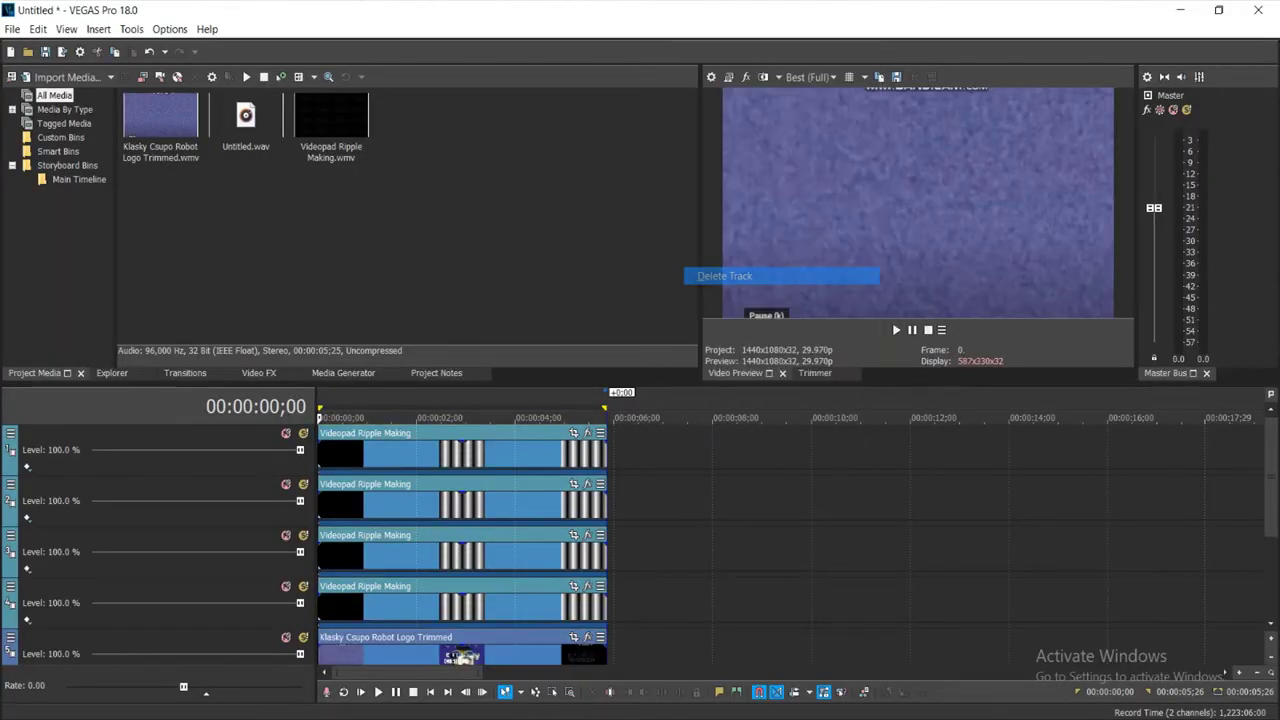
right_click(620, 446)
left_click(664, 279)
right_click(657, 452)
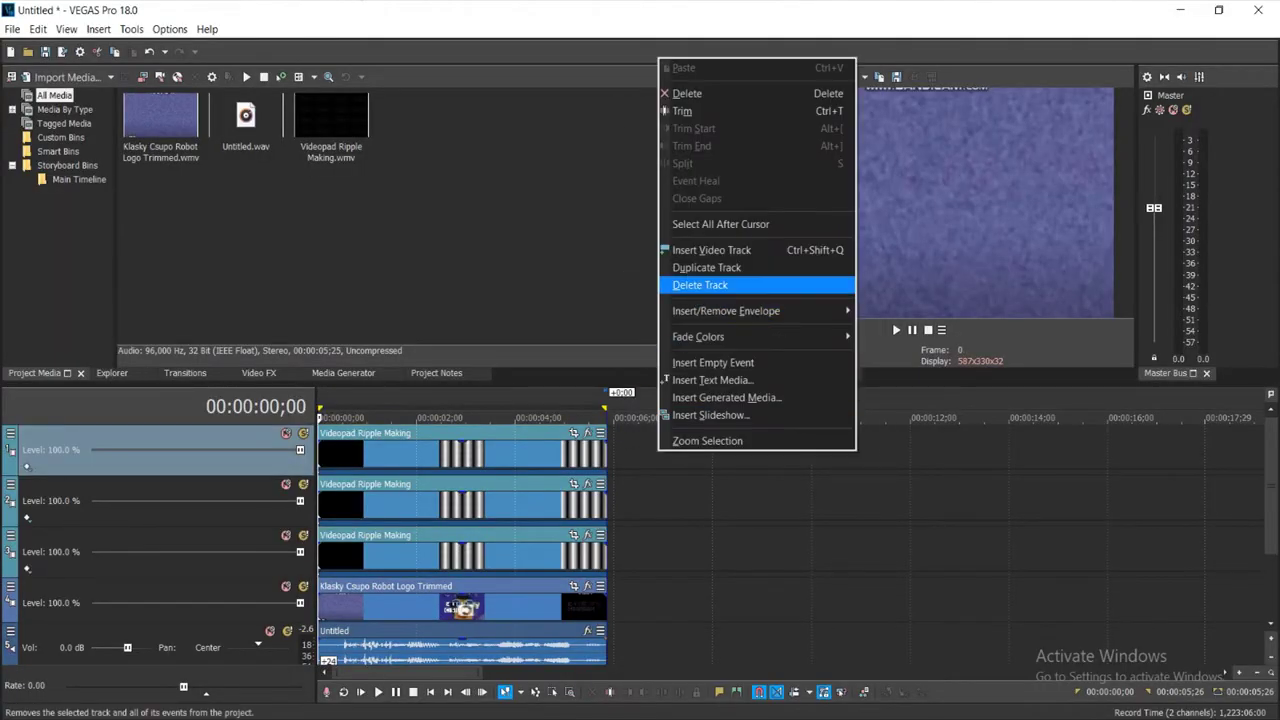
left_click(698, 279)
right_click(662, 444)
left_click(690, 256)
right_click(672, 450)
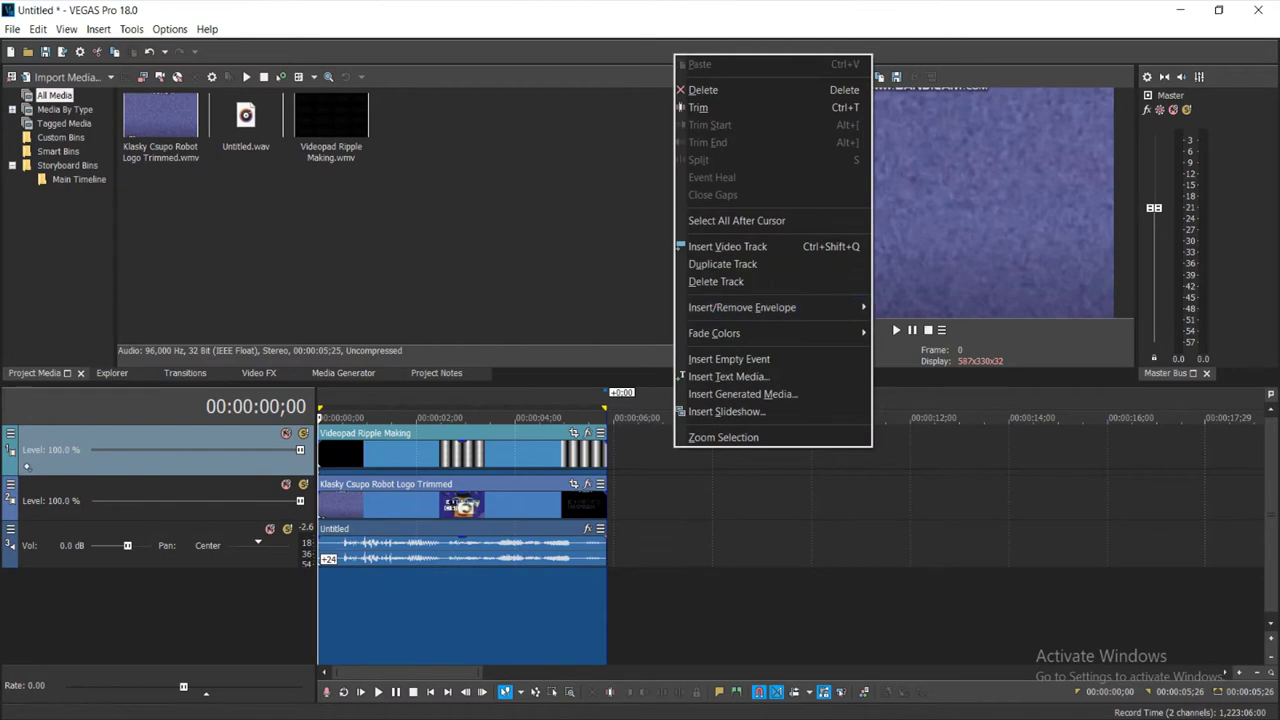
left_click(700, 282)
right_click(660, 452)
left_click(700, 288)
right_click(675, 444)
left_click(715, 303)
Open the rendered "Klasky Csupo in Nameless Effect 2.0 {VEGAS VERSION AND FIXED}.wmv" from the Video File folder onto the timeline
key("ctrl+o")
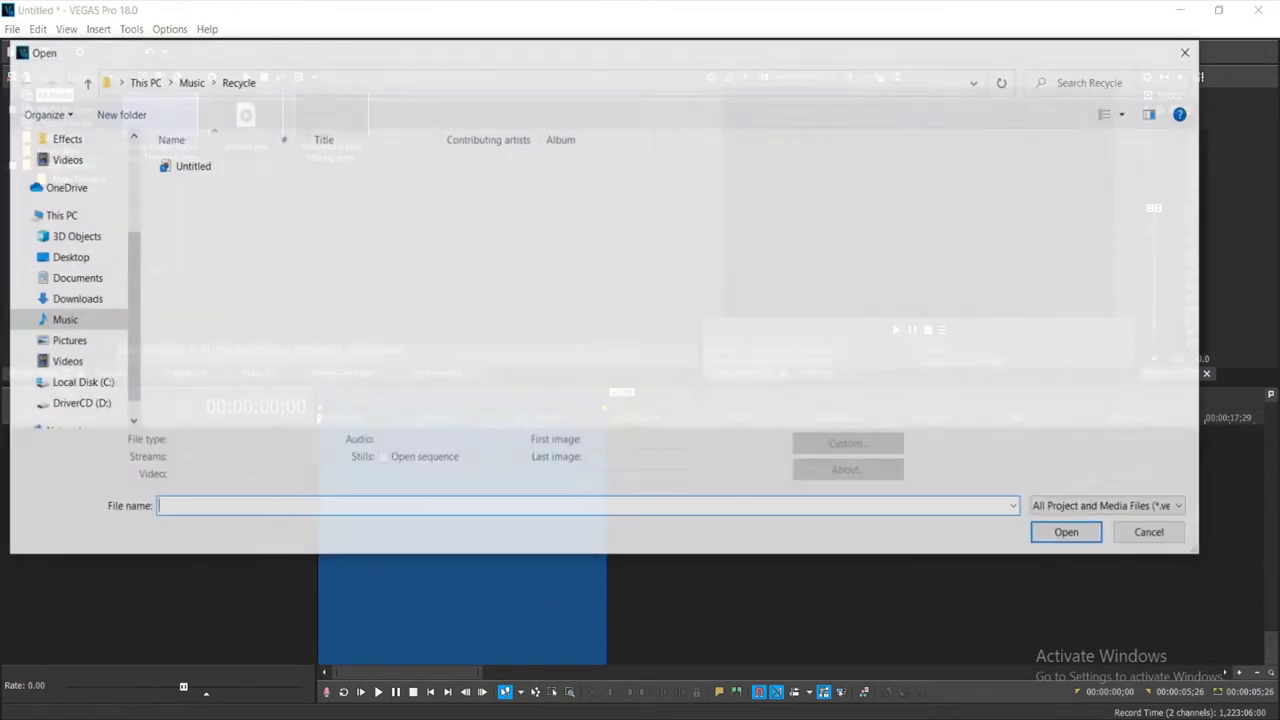
left_click_drag(131, 262, 131, 187)
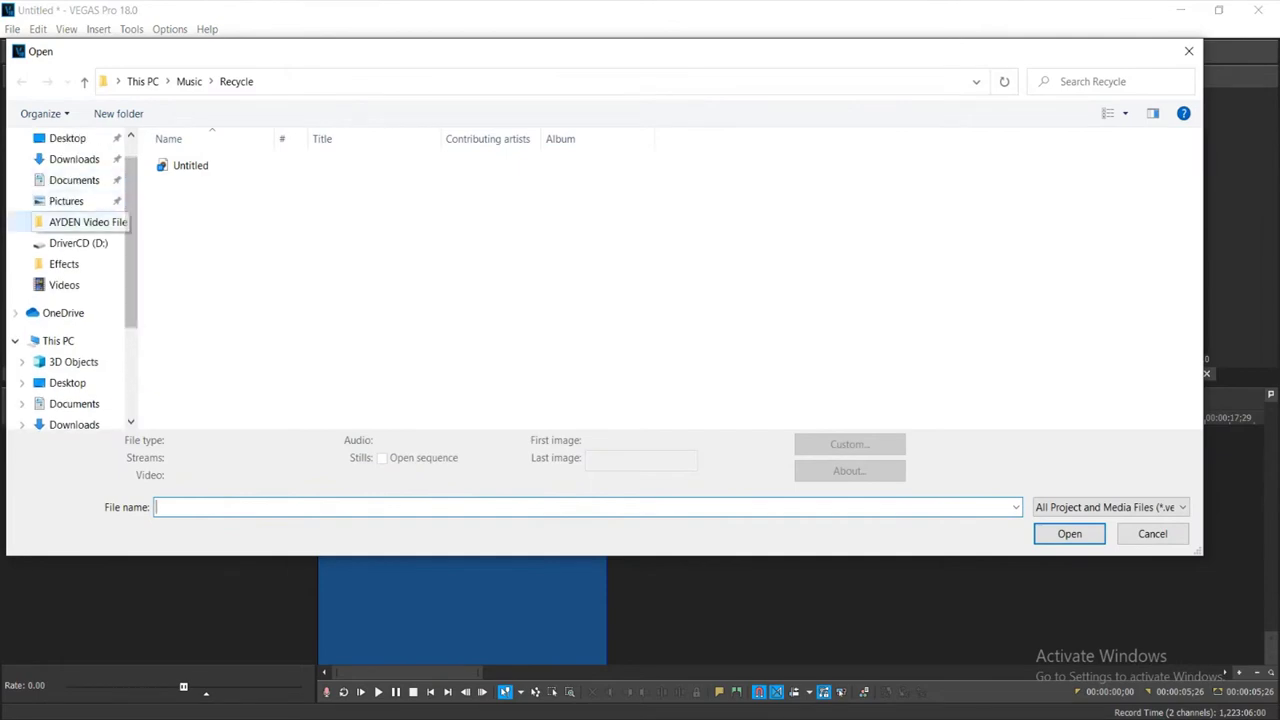
left_click(86, 222)
type("klask")
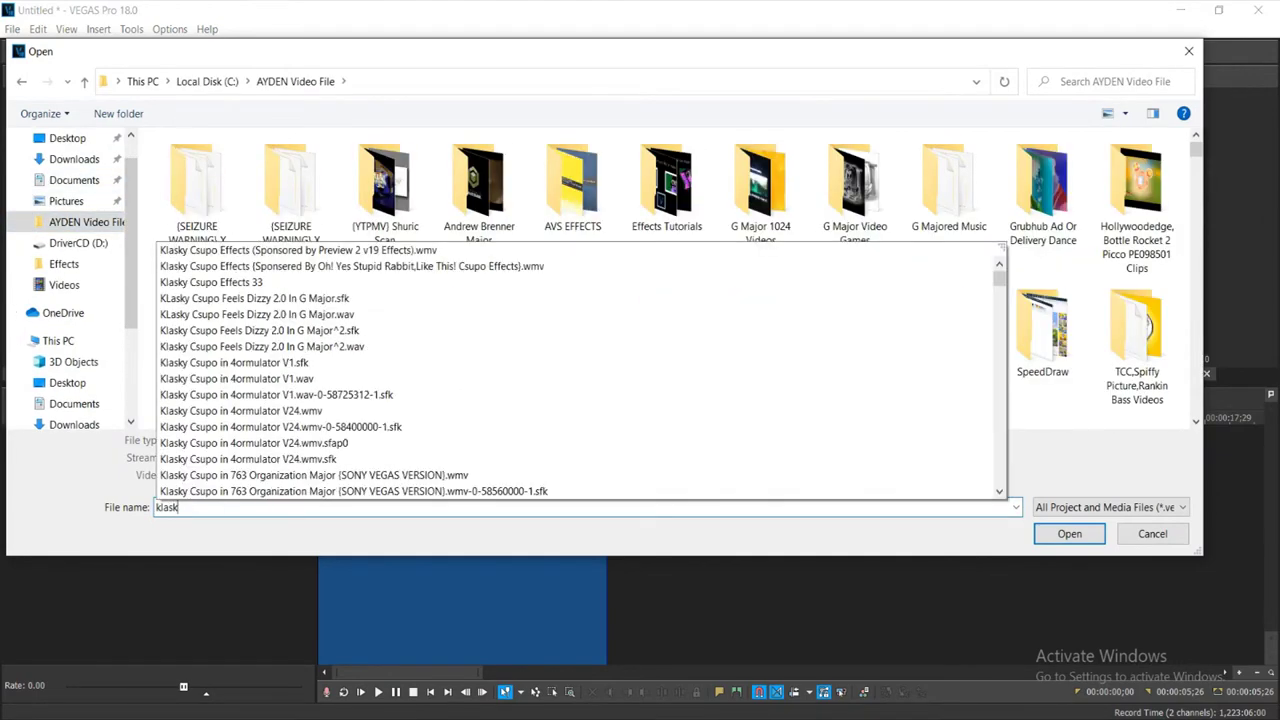
type("y csupo in namee")
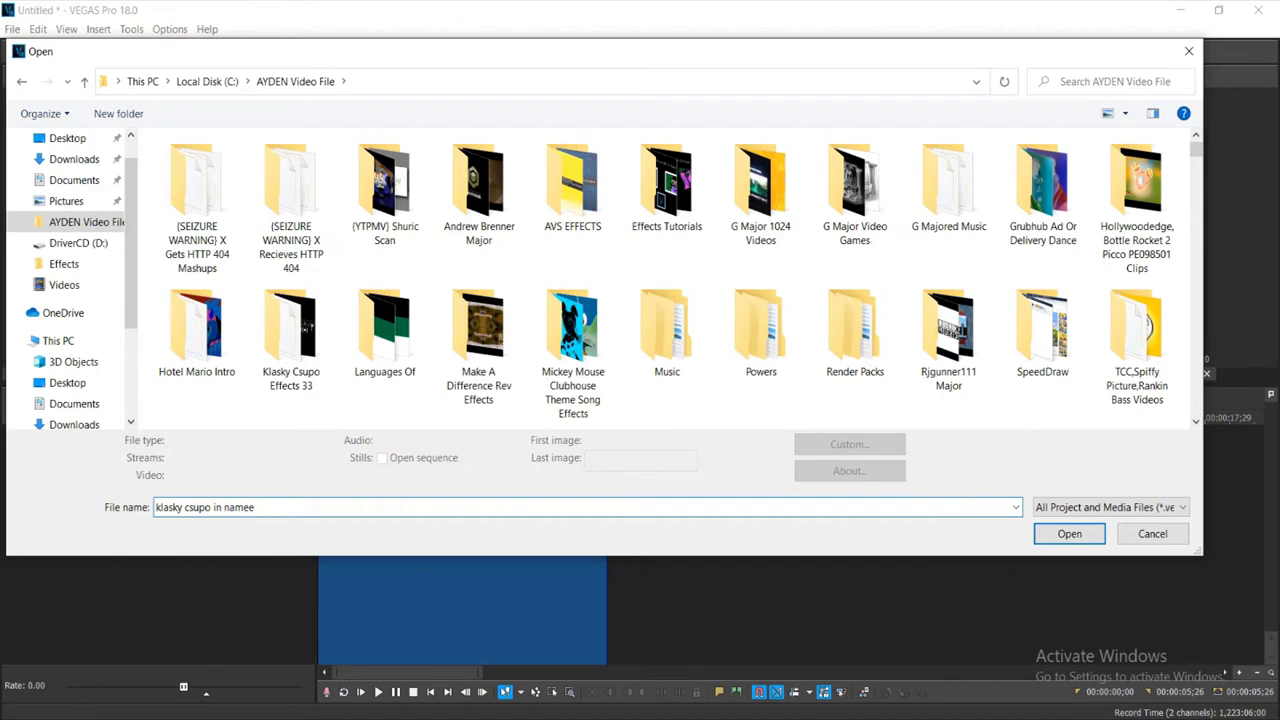
key("BackSpace")
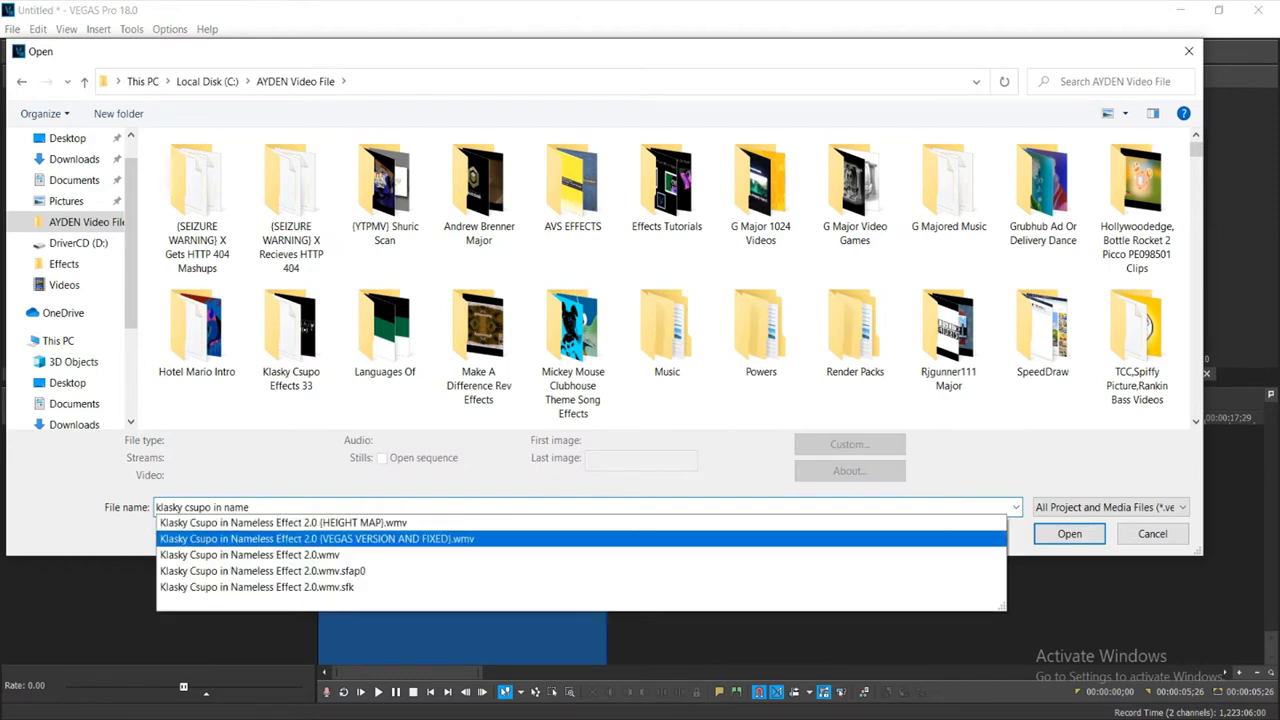
left_click(420, 538)
key("Return")
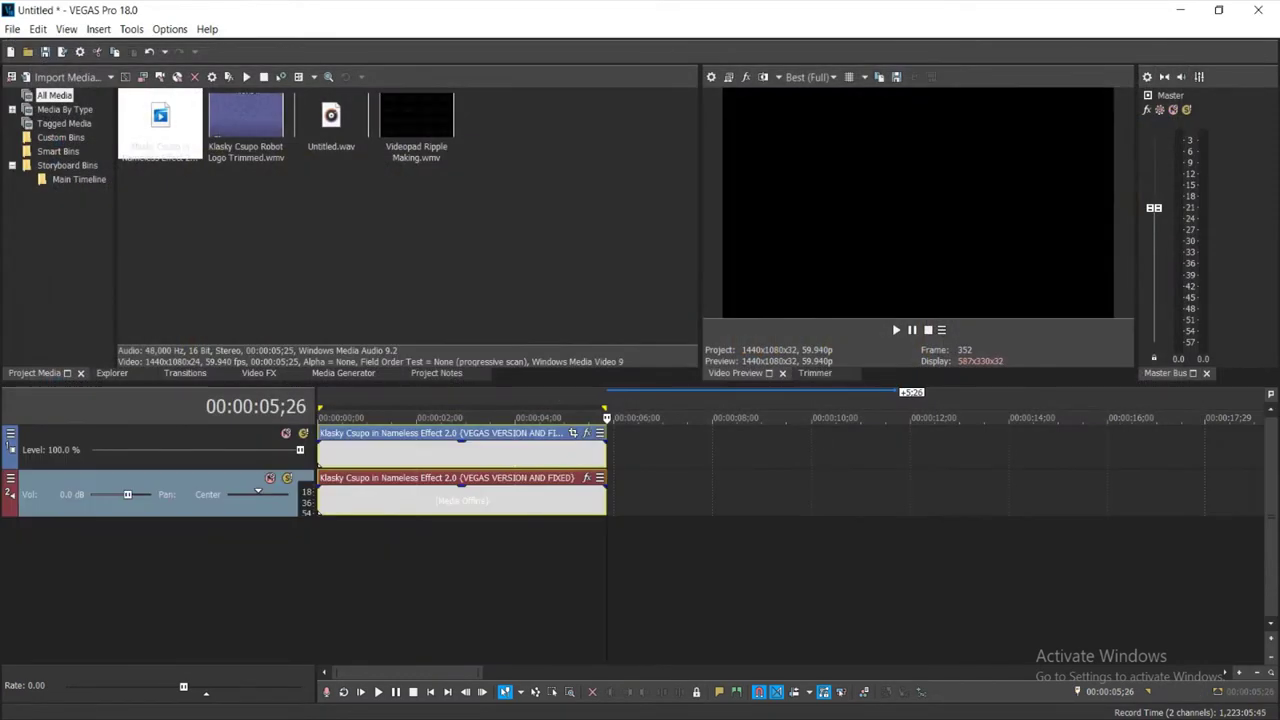
Select the rendered clip's full length as the loop region and play it back to check the result
left_click(641, 418)
double_click(500, 497)
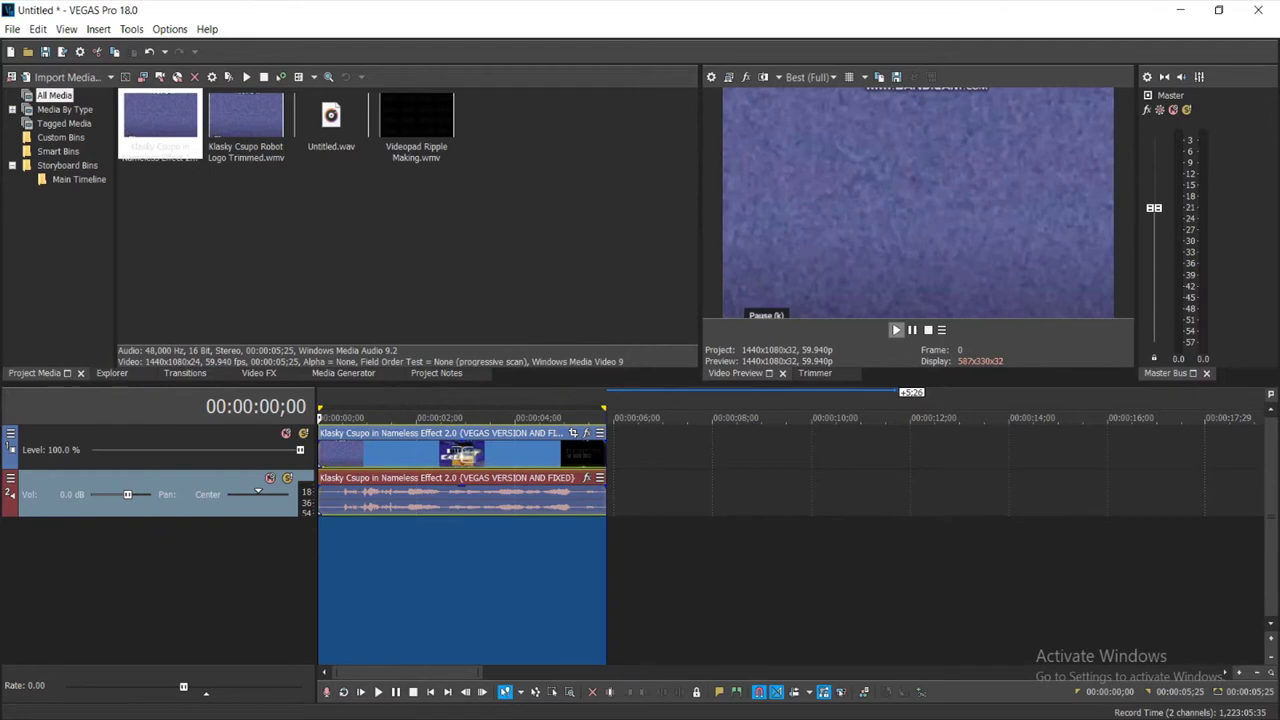
left_click(897, 330)
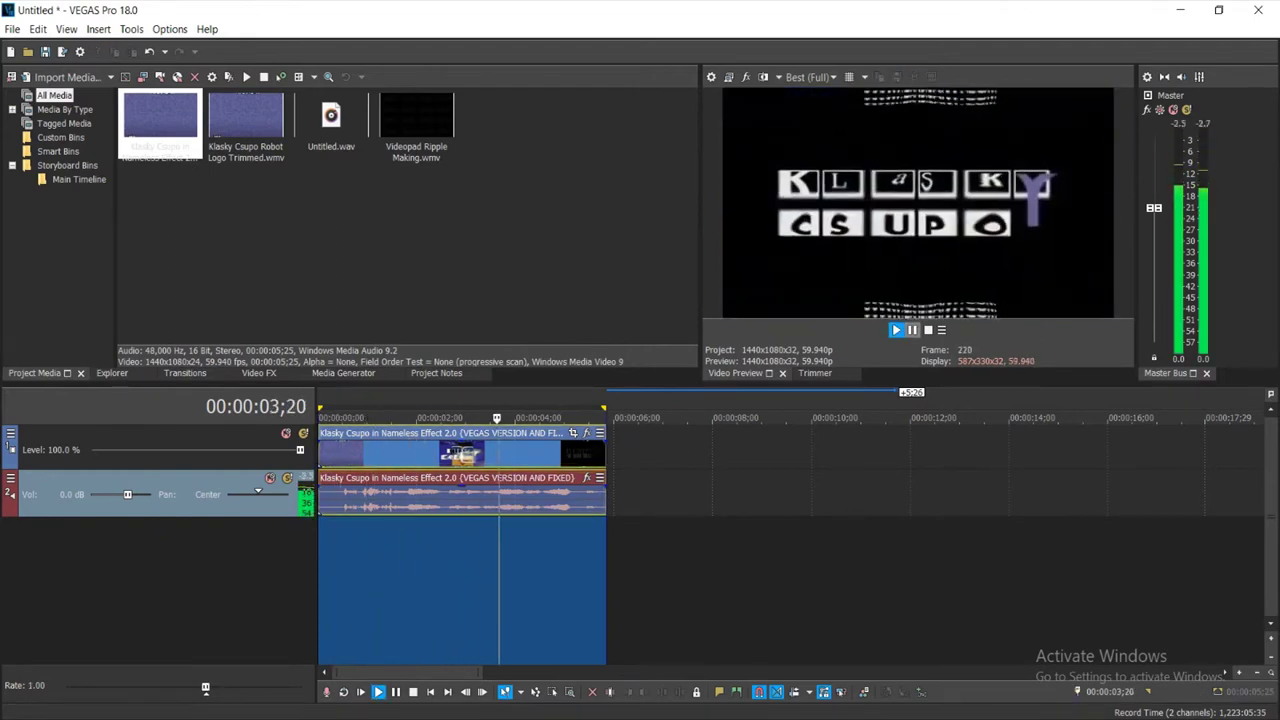
left_click(912, 330)
Apply the Channel Blend effect with the RGBA -> BGRA preset to the rendered video clip, previewing it at 00:00:02;09
left_click(432, 497)
left_click(259, 373)
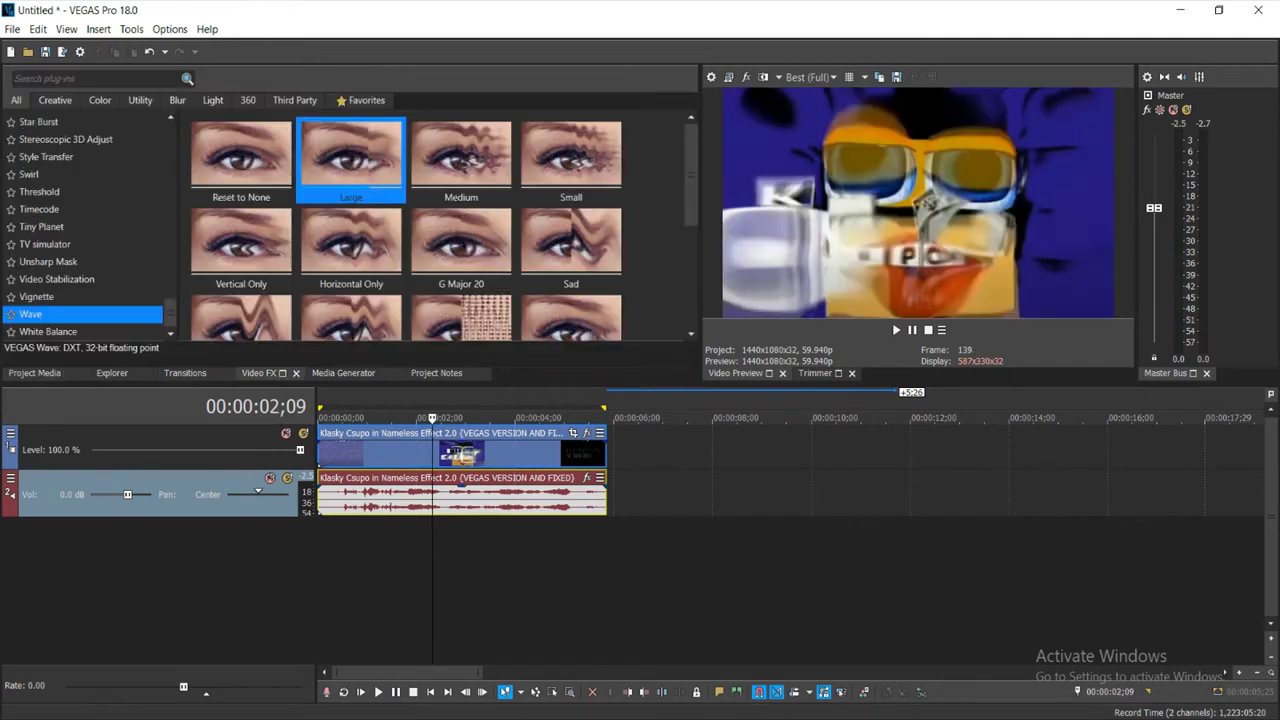
left_click_drag(170, 312, 170, 284)
scroll(80, 197, "up", 12)
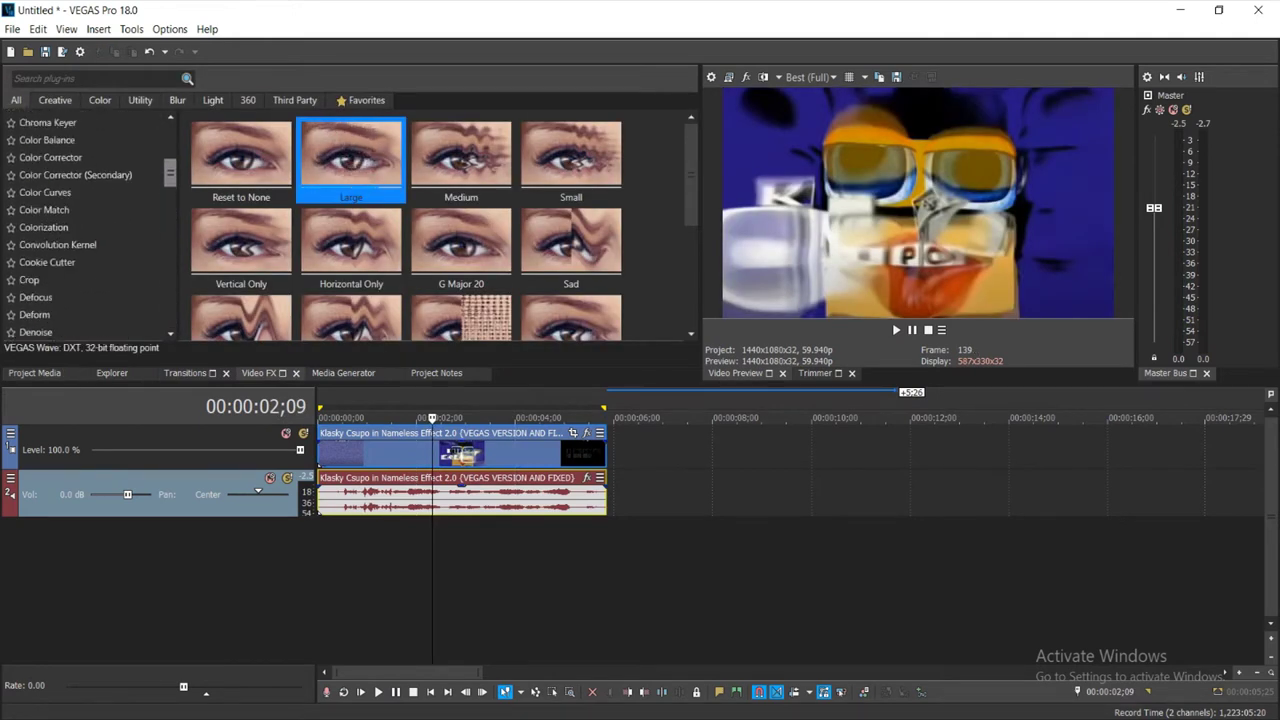
left_click(80, 198)
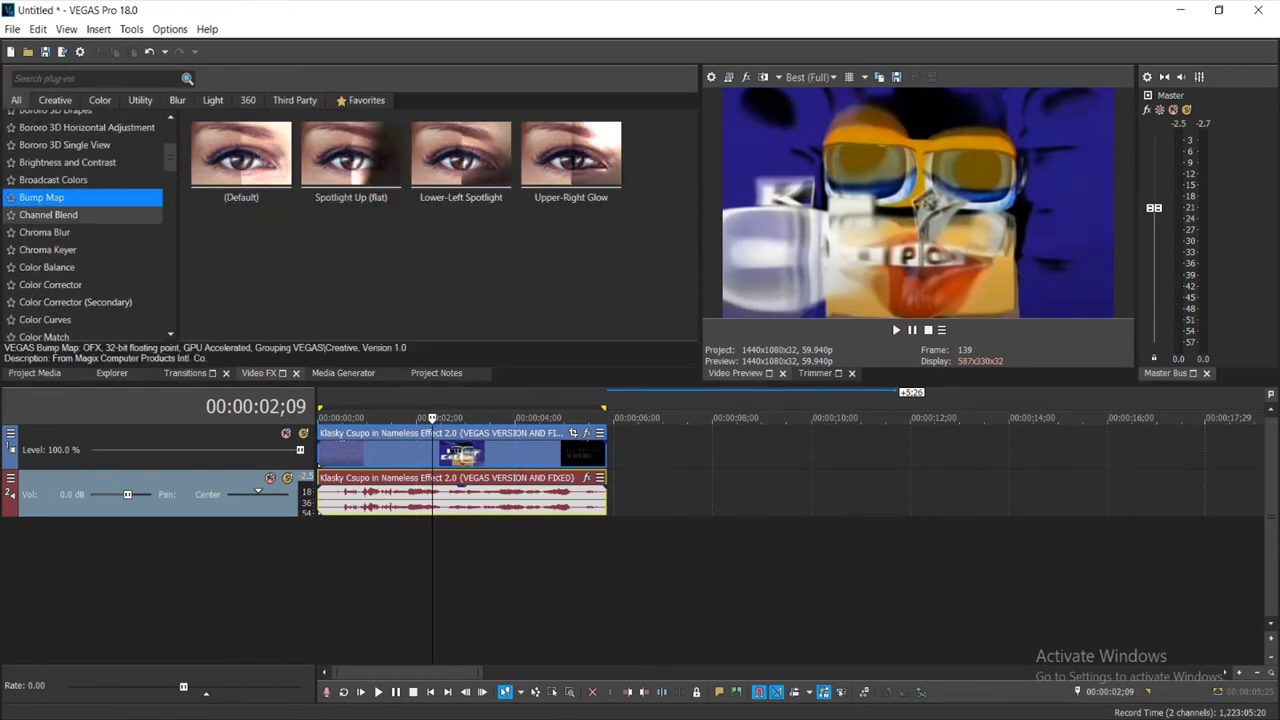
left_click(60, 214)
scroll(240, 295, "down", 1)
left_click(240, 295)
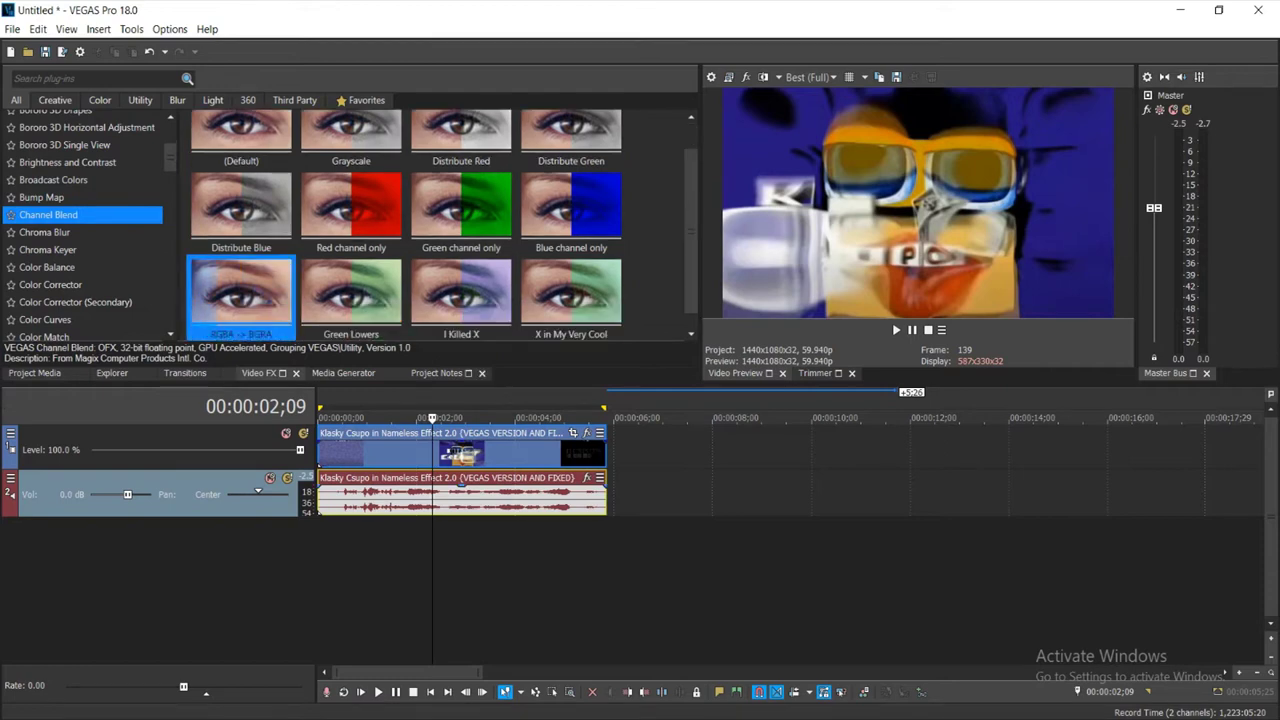
left_click_drag(240, 295, 455, 460)
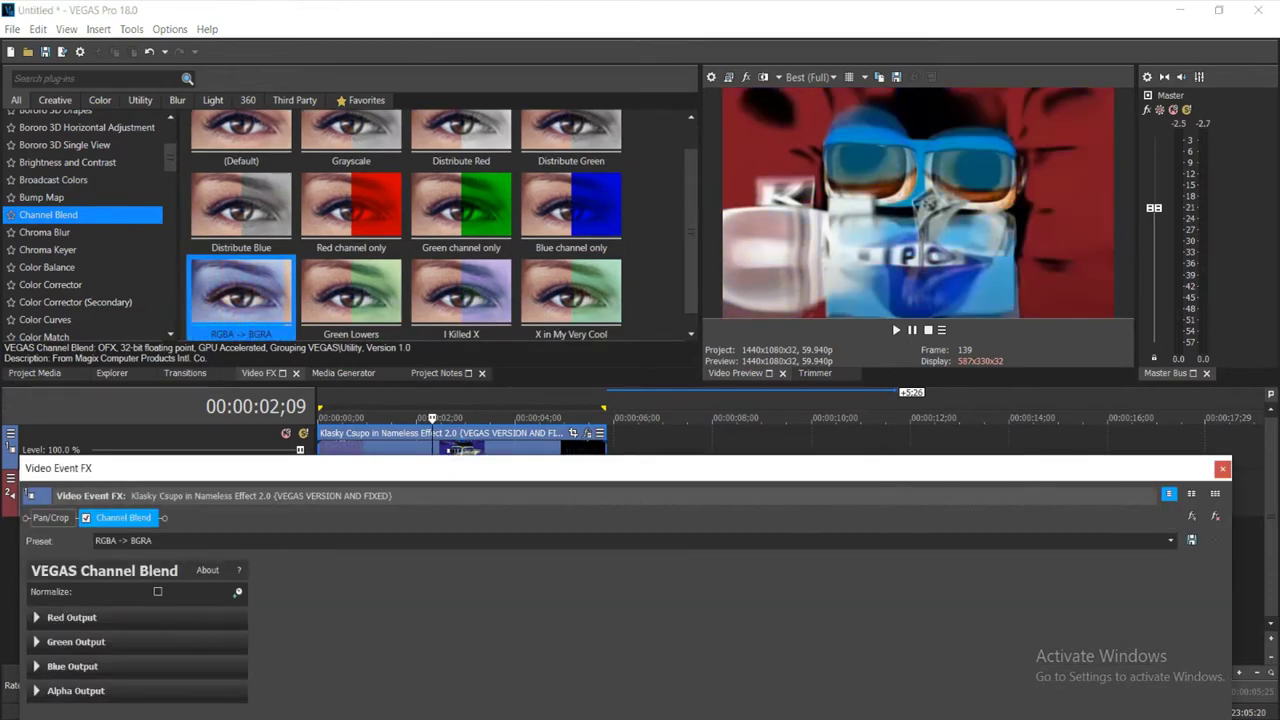
Close the effect settings and place a second copy of the rendered clip directly after the first on the timeline
left_click(35, 373)
left_click(1222, 469)
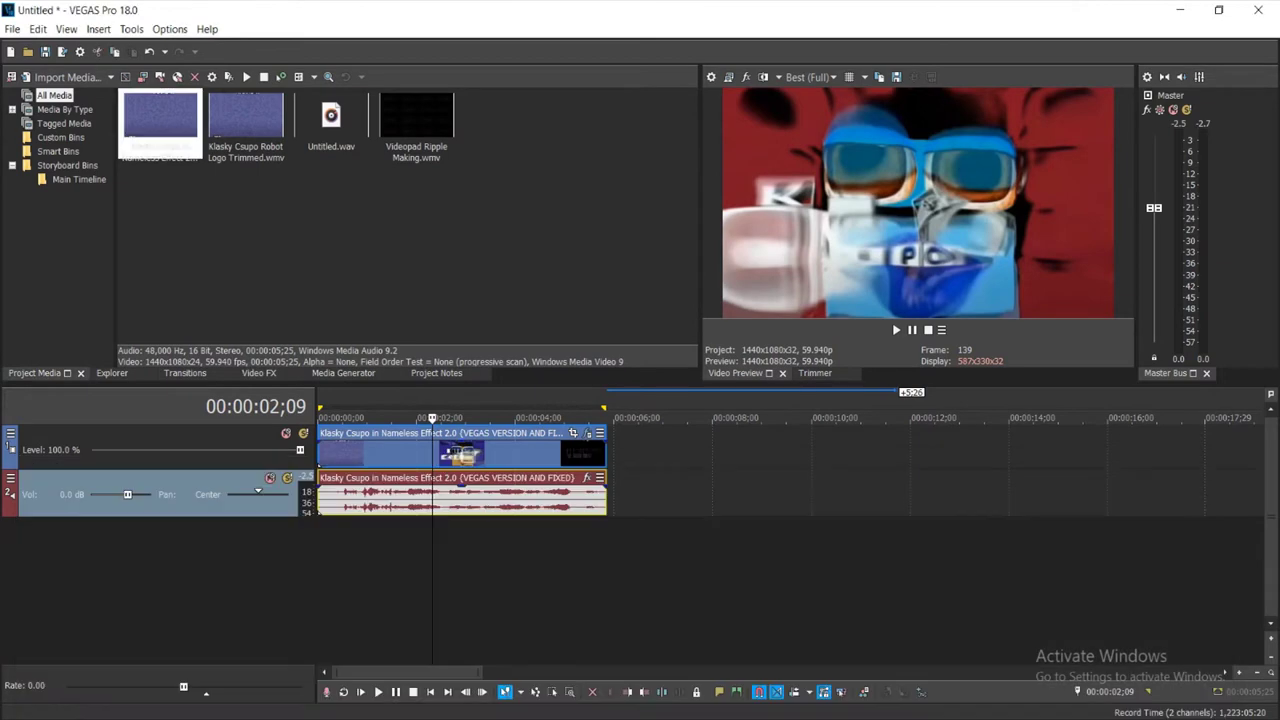
left_click_drag(160, 118, 640, 445)
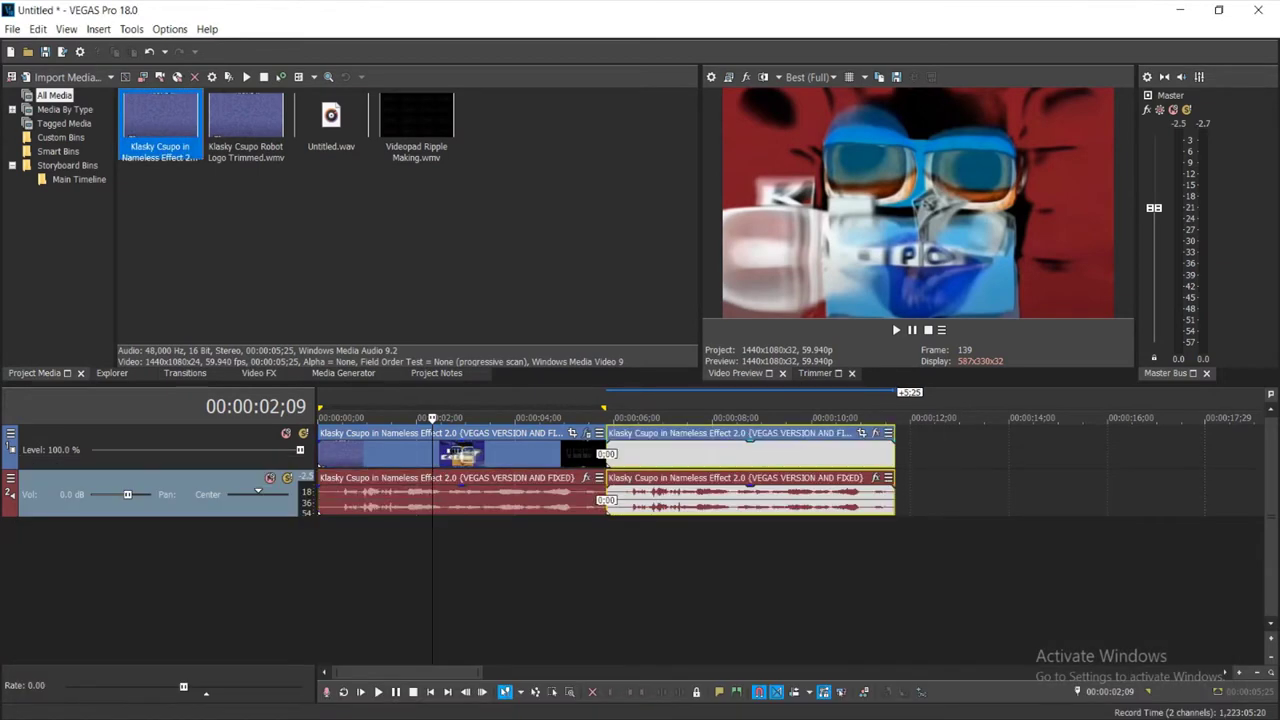
Reverse the audio of the second clip copy and apply HSL Adjust with the Invert Color preset to its video
right_click(666, 490)
left_click(697, 492)
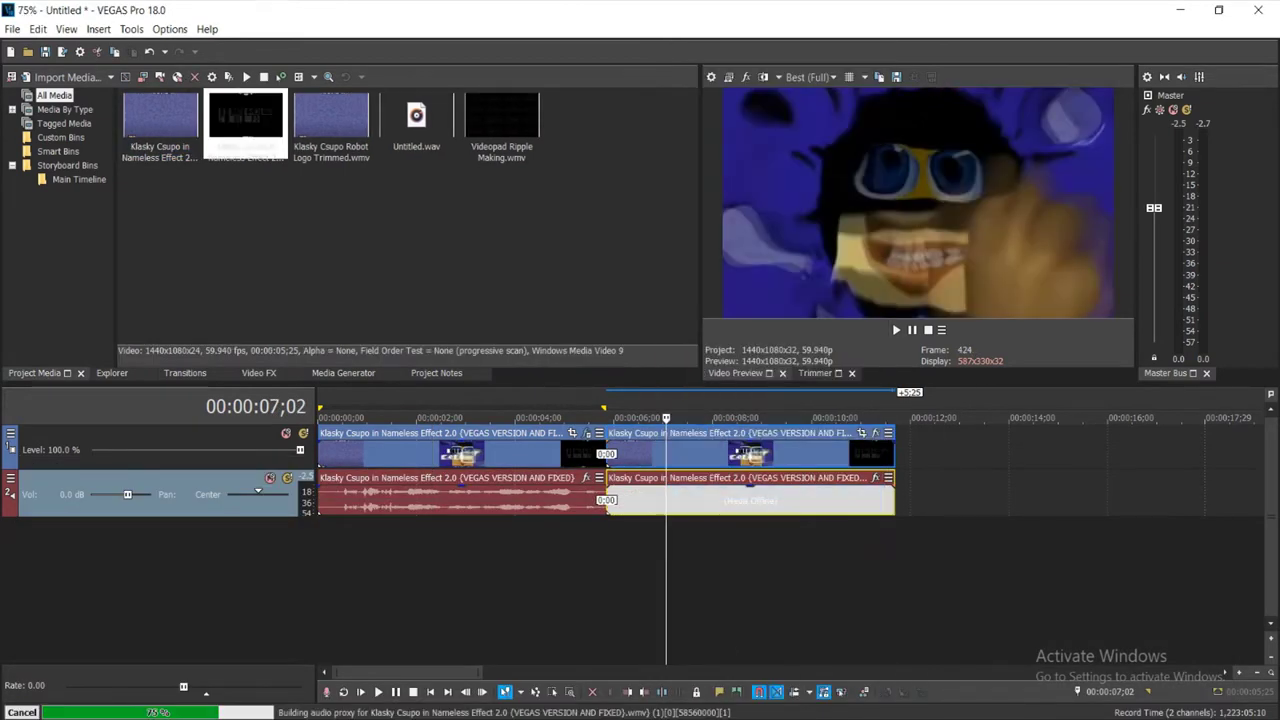
left_click(875, 433)
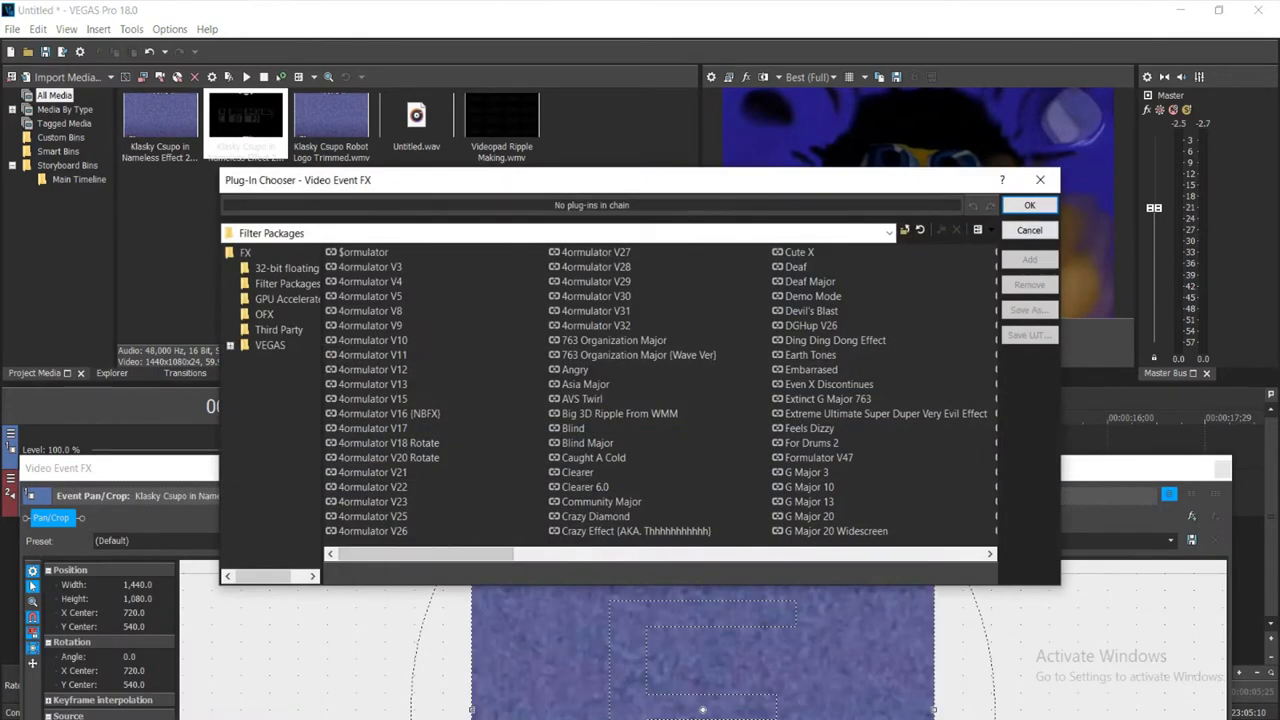
left_click(1040, 180)
left_click(259, 373)
left_click_drag(170, 157, 170, 206)
left_click(42, 248)
left_click(461, 155)
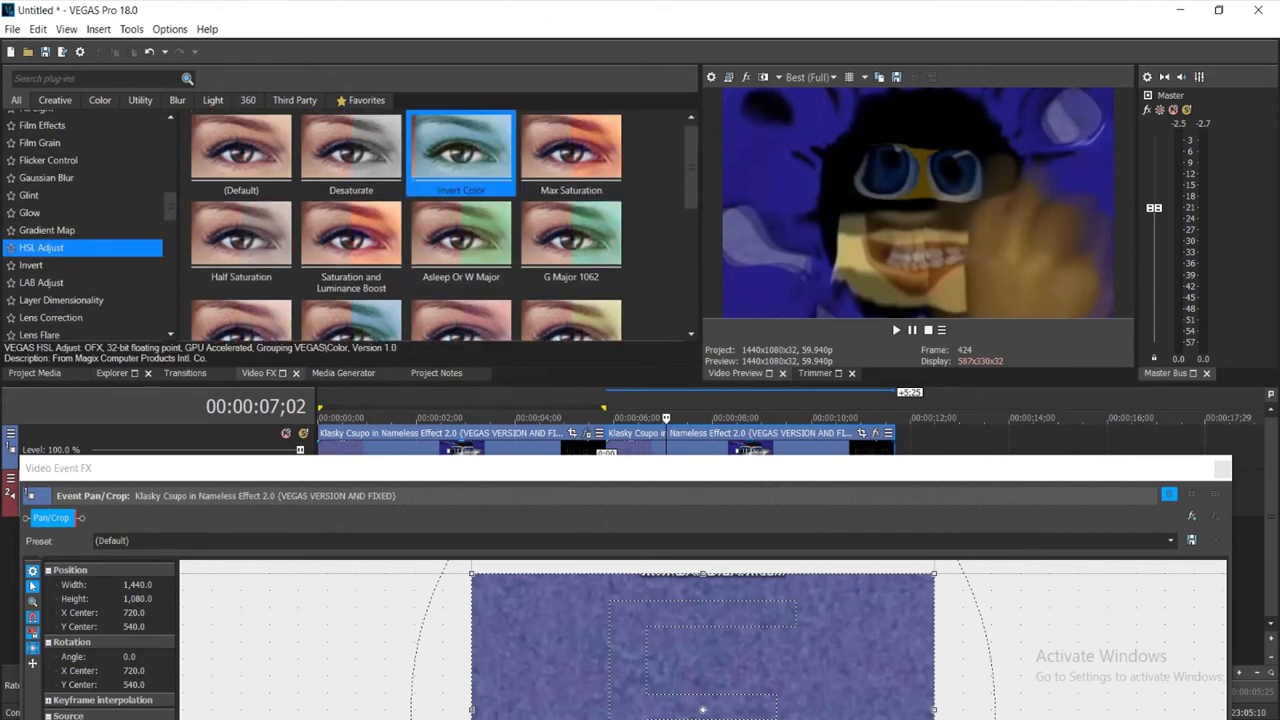
double_click(461, 155)
Add the default Invert effect and Mirror with the Reflect Left preset to the second clip, previewing it at 00:00:08;04
left_click(32, 265)
double_click(241, 158)
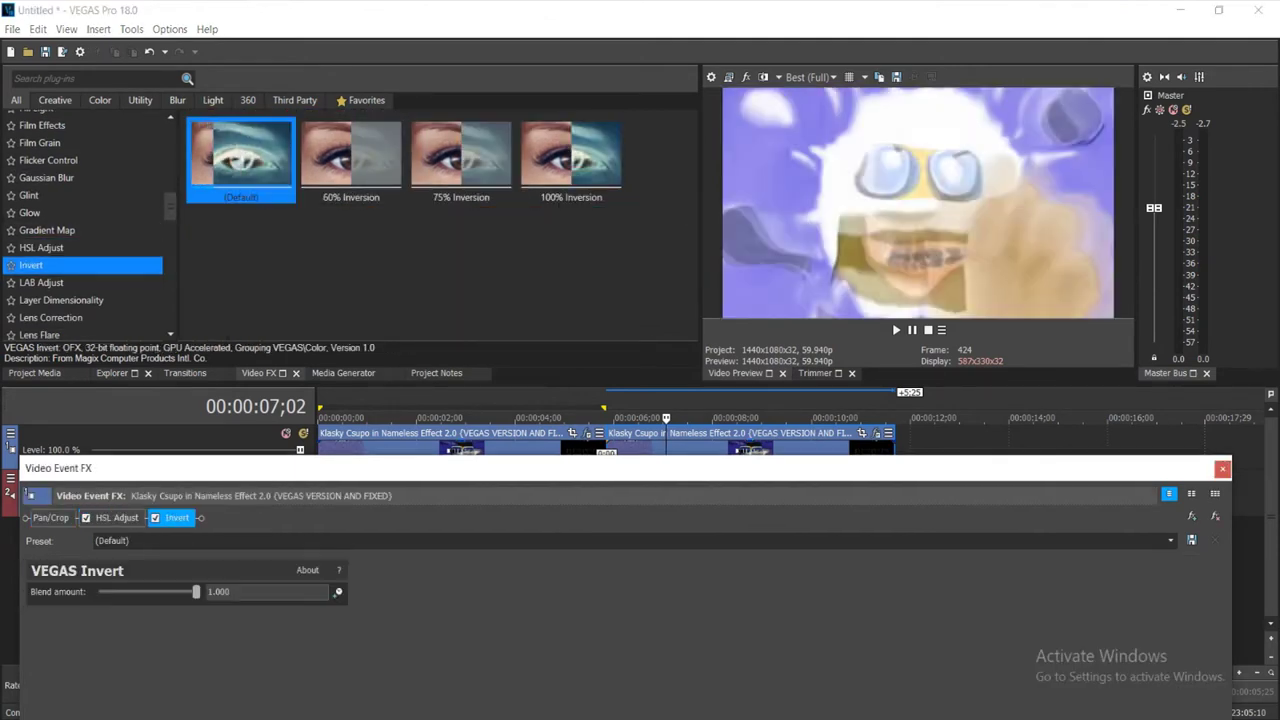
left_click_drag(170, 206, 170, 236)
left_click(32, 250)
double_click(571, 158)
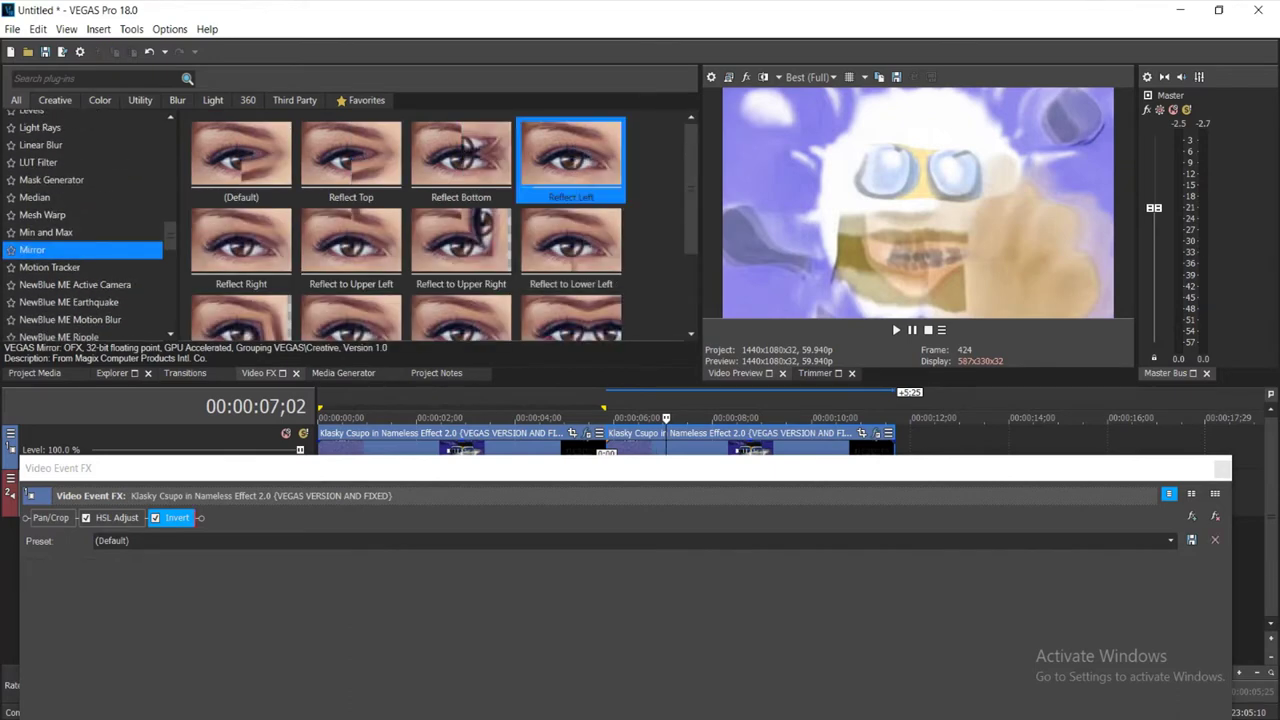
left_click(1222, 468)
left_click(720, 497)
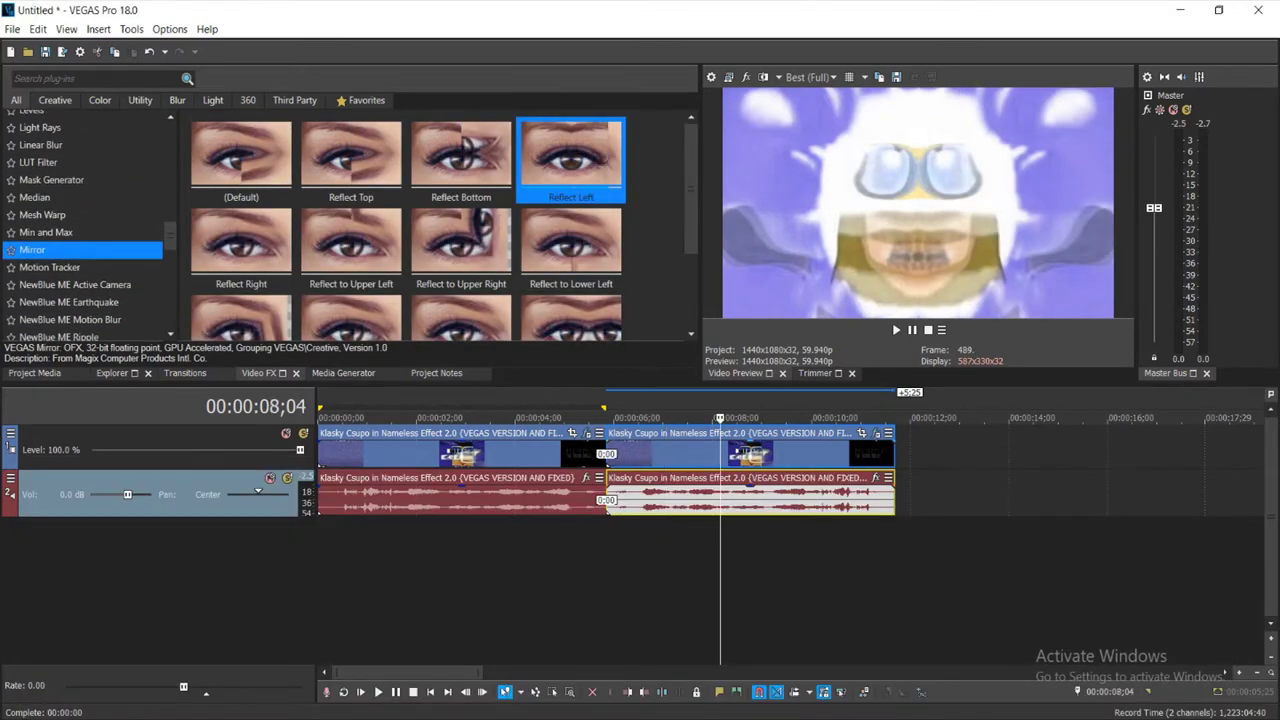
Place a third copy of the rendered clip directly after the second and reverse its video and audio
left_click(35, 373)
left_click(250, 225)
left_click(246, 122)
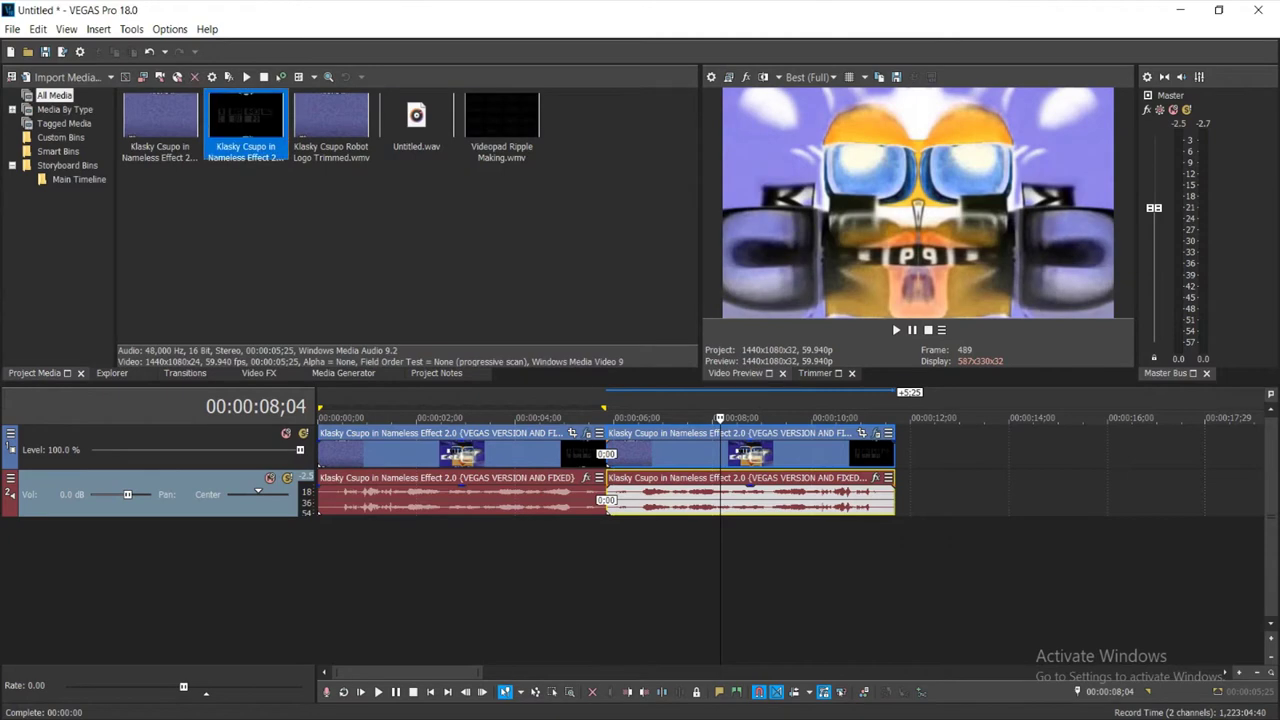
left_click_drag(160, 120, 898, 475)
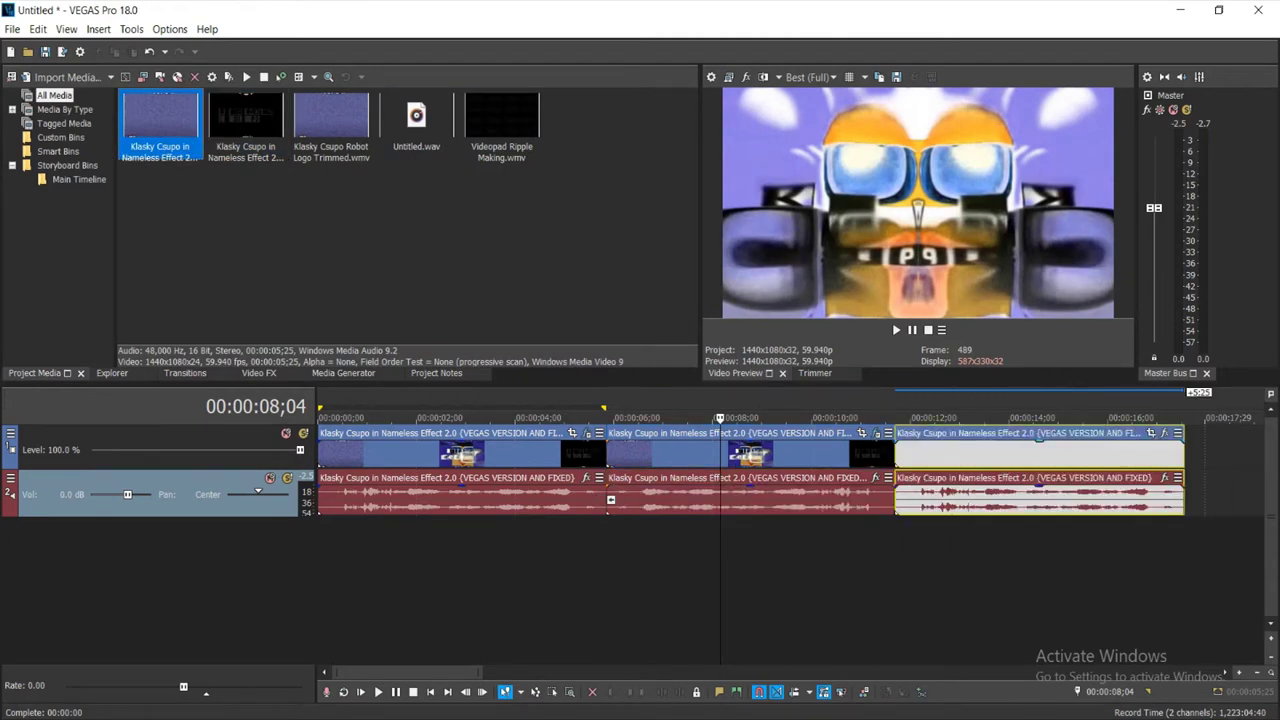
right_click(905, 478)
left_click(935, 474)
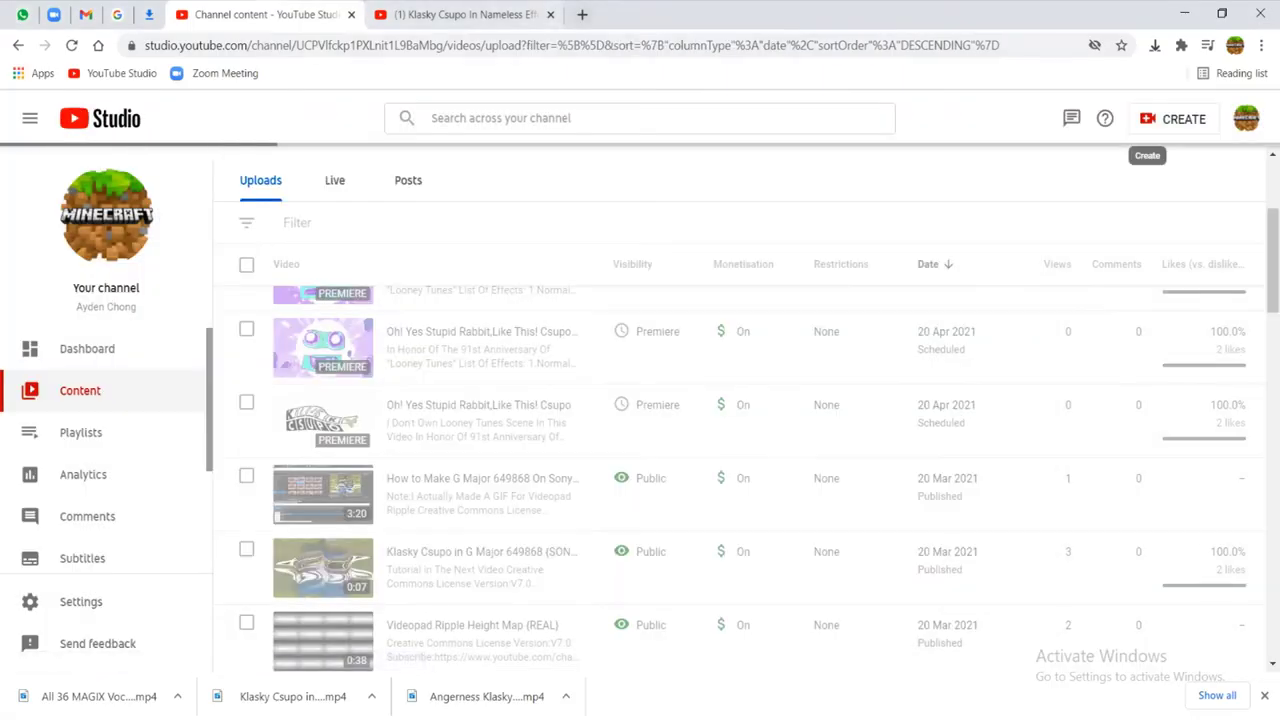
Switch to the browser and search YouTube in a new tab for the channel owner's name plus "nameless effect 2.0"
left_click(582, 14)
left_click(546, 437)
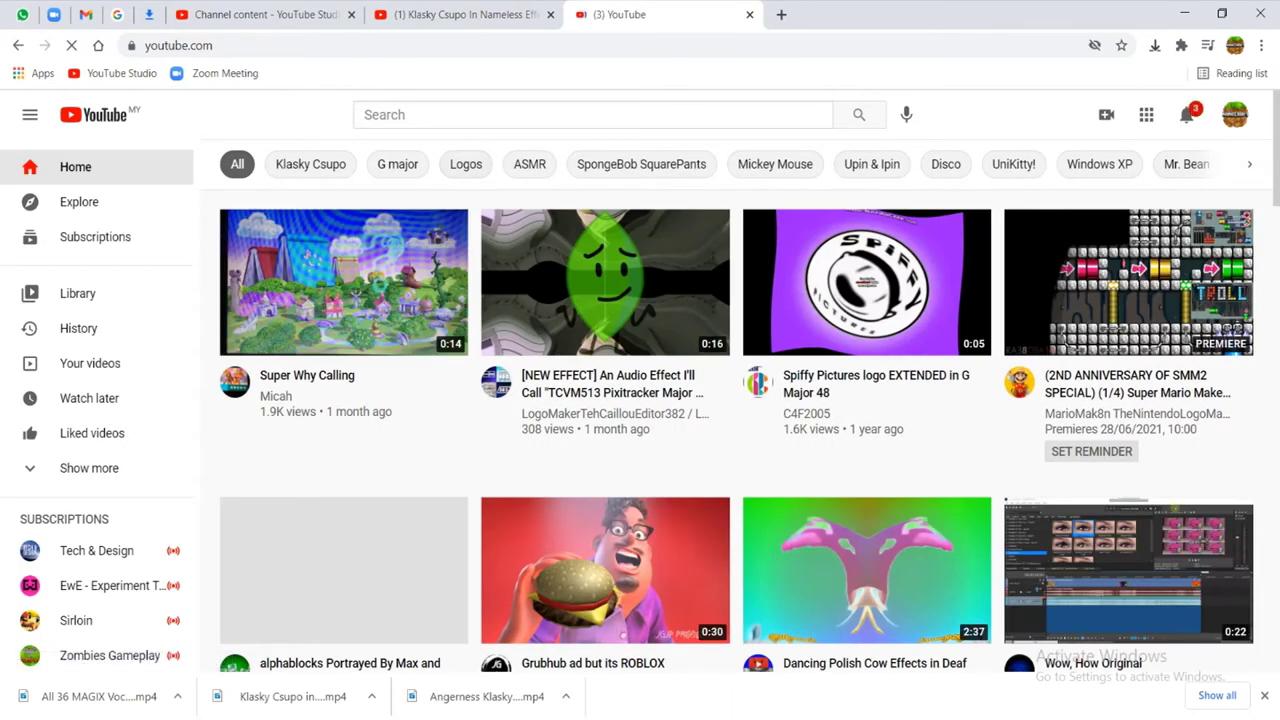
left_click(468, 115)
type("ayden cho")
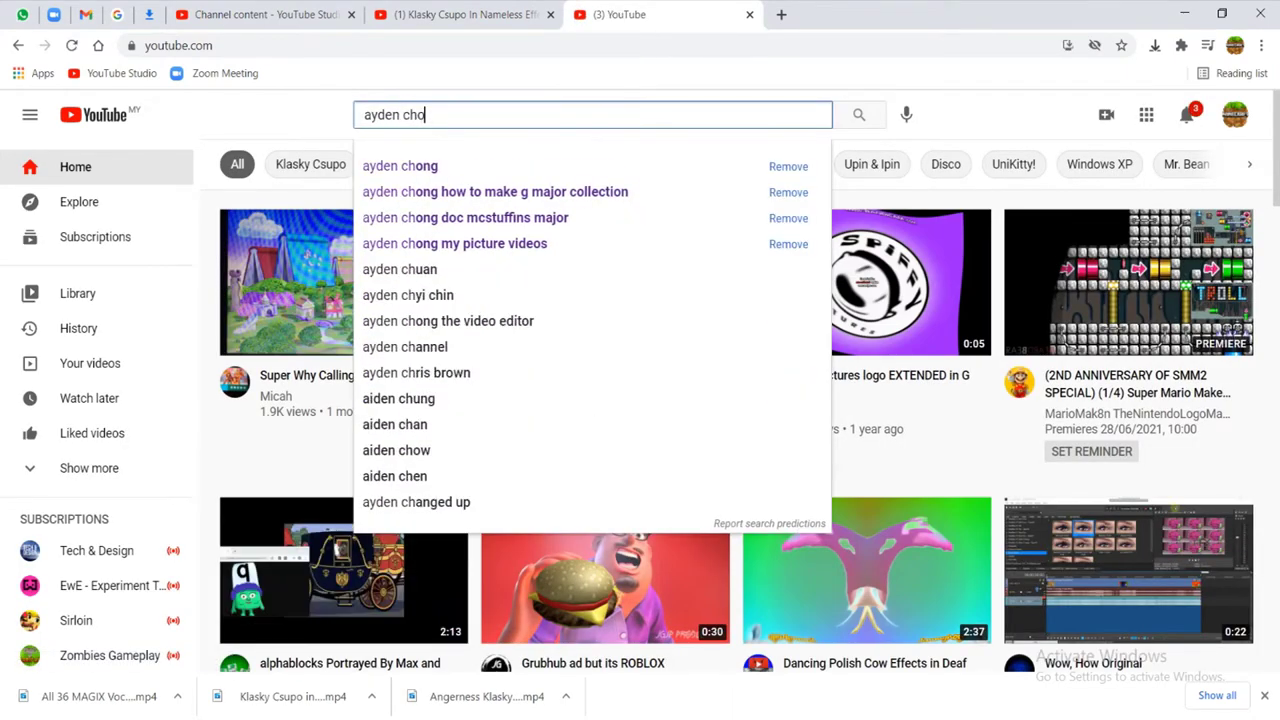
type("ng nameless effect 2.")
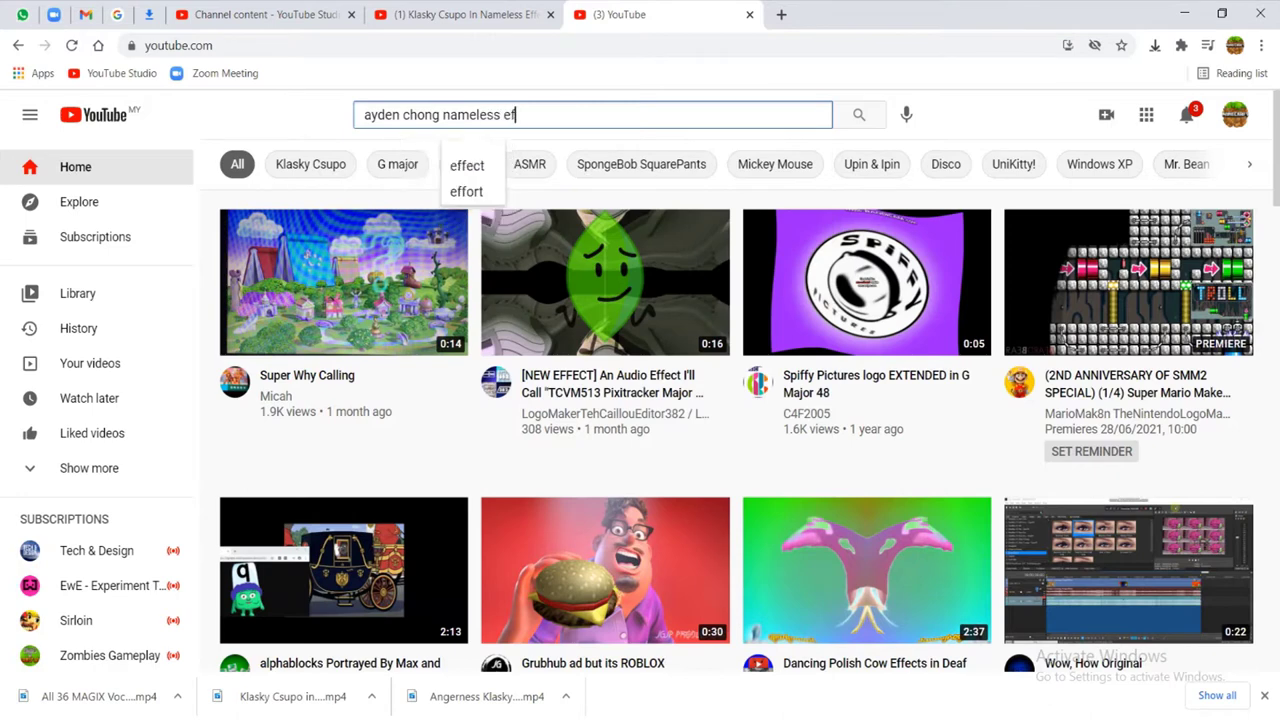
type("0")
key("Return")
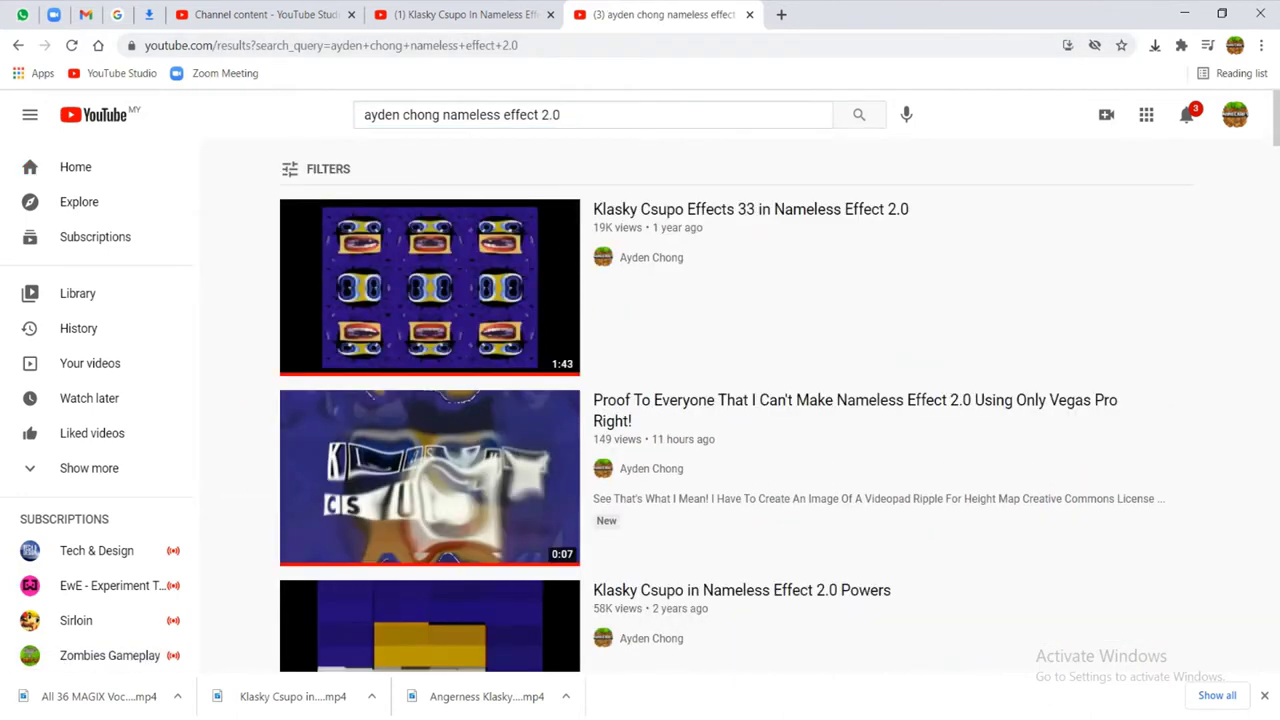
Look through the search results for other Nameless Effect 2.0 videos and switch back to VEGAS Pro
scroll(730, 400, "down", 11)
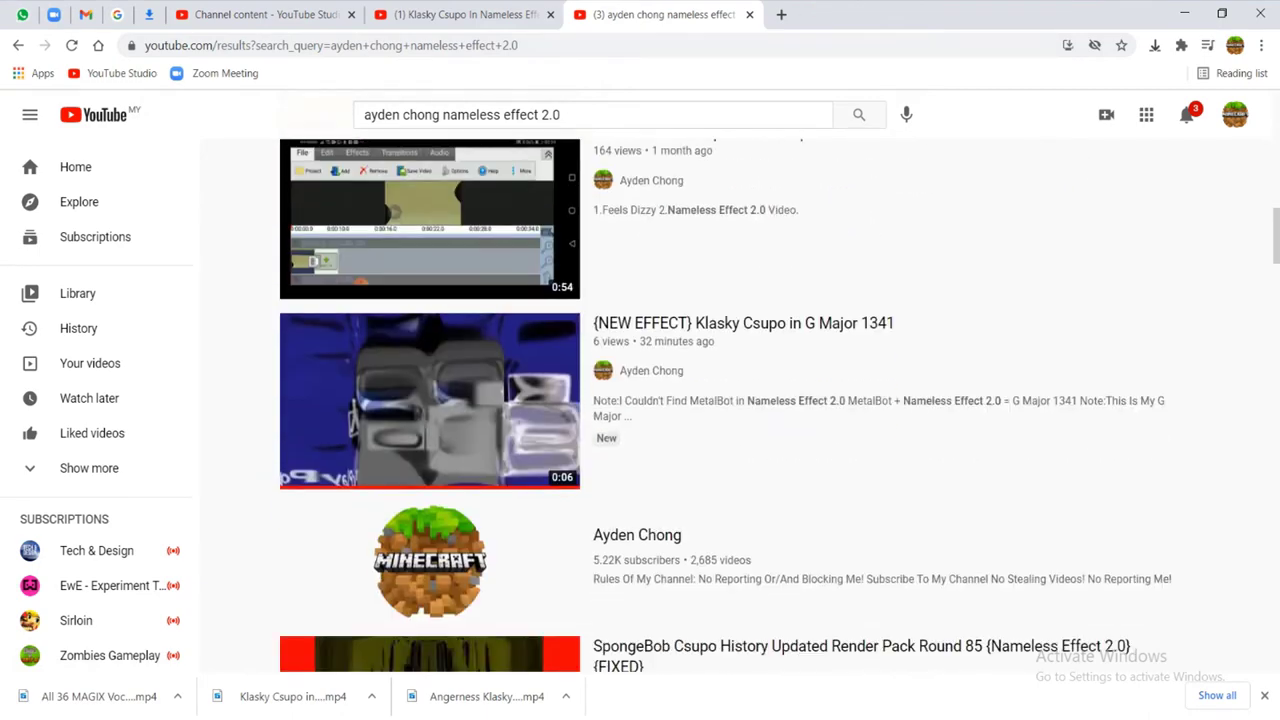
scroll(730, 400, "up", 2)
scroll(730, 400, "down", 15)
scroll(730, 400, "up", 5)
scroll(730, 400, "up", 1)
key("alt+Tab")
left_click(316, 246)
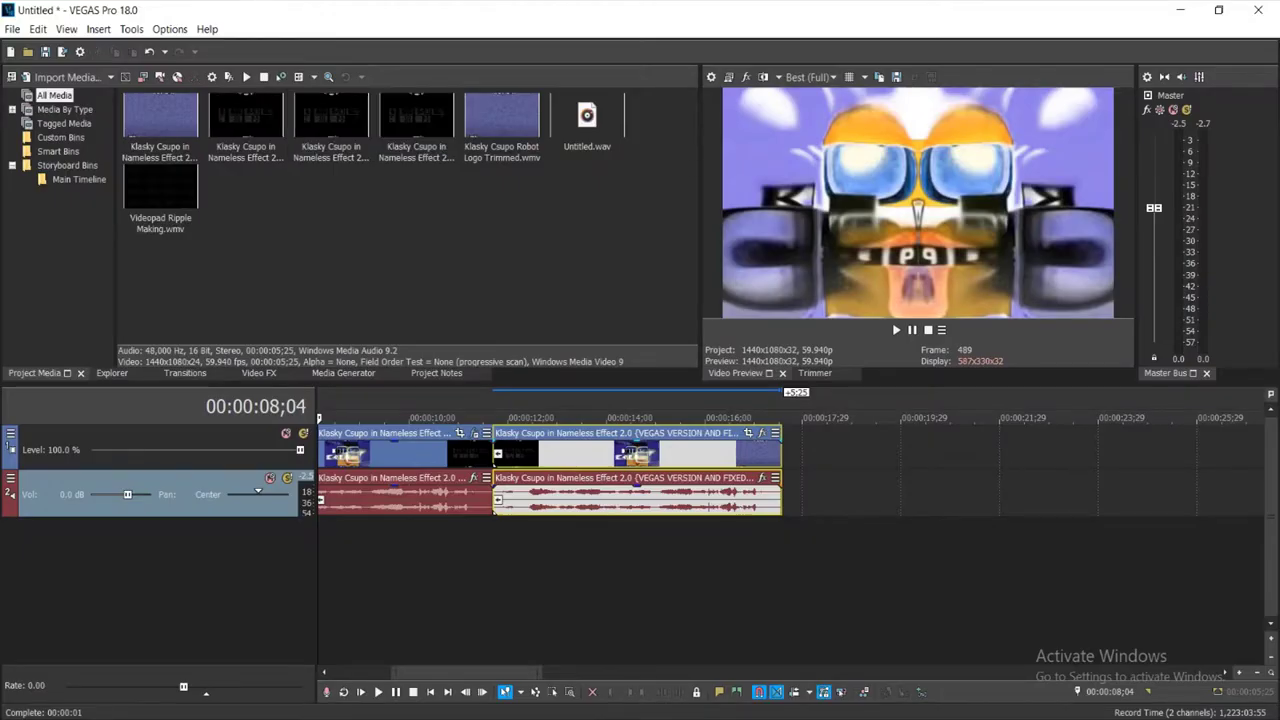
Add a fourth copy of the rendered clip after the reversed one and set its audio pitch to -1 using élastique Pro
left_click_drag(160, 123, 800, 450)
right_click(817, 490)
left_click(857, 706)
left_click(686, 292)
left_click(640, 311)
left_click(686, 316)
left_click(640, 346)
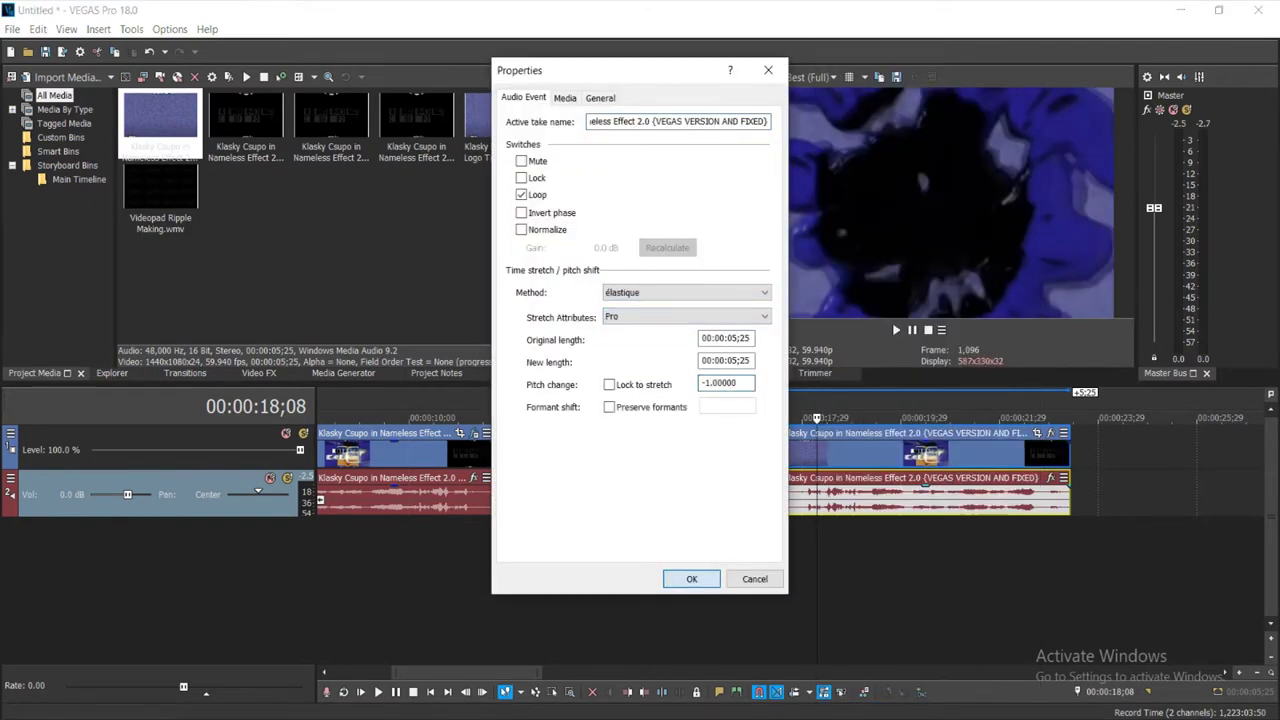
left_click(691, 579)
Apply HSL Adjust with the Luig Group preset to the fourth clip's video
left_click(259, 373)
left_click_drag(170, 238, 170, 207)
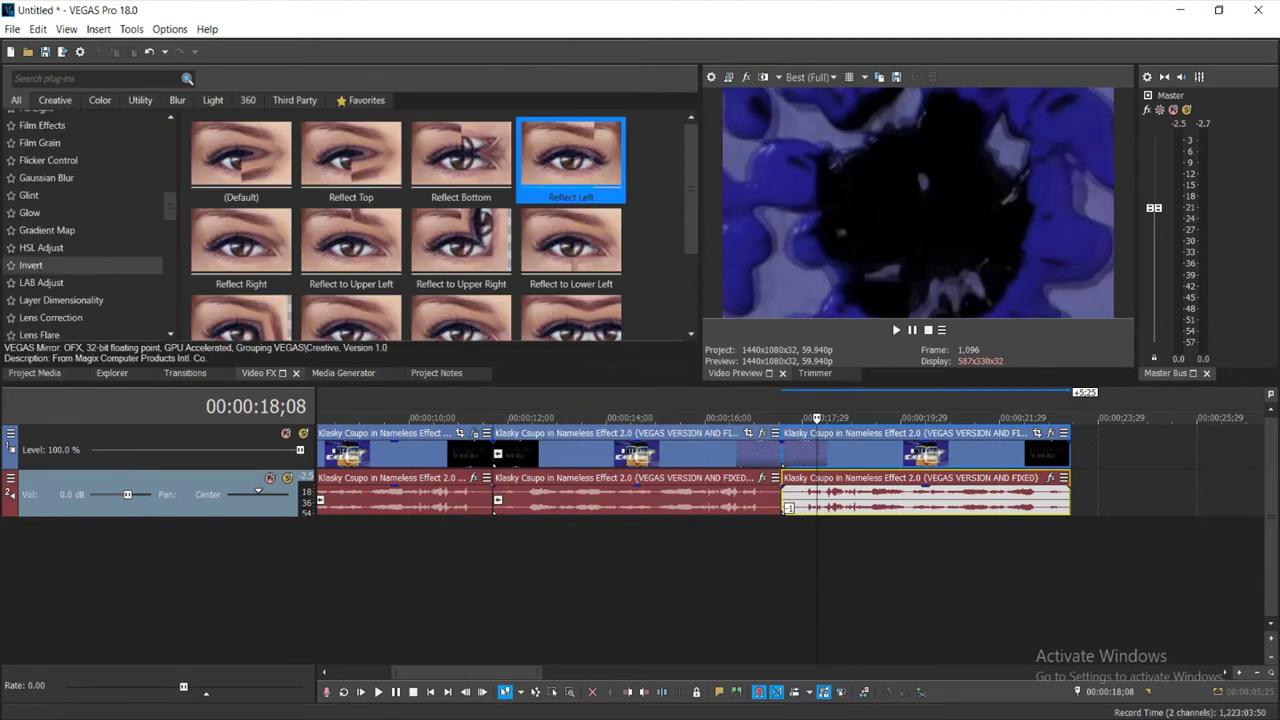
left_click(42, 248)
left_click_drag(691, 166, 691, 265)
left_click_drag(571, 245, 860, 453)
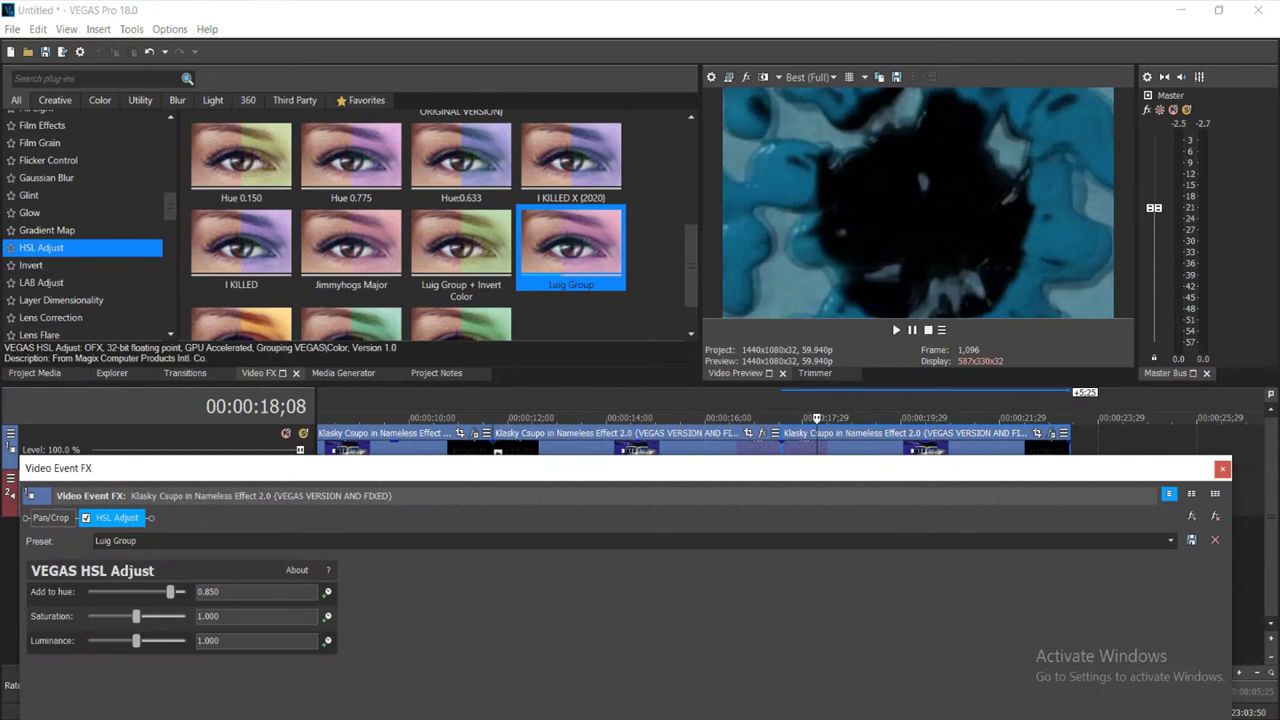
Place a fifth copy of the rendered clip directly after the fourth and preview it at 00:00:24;06
key("alt+1")
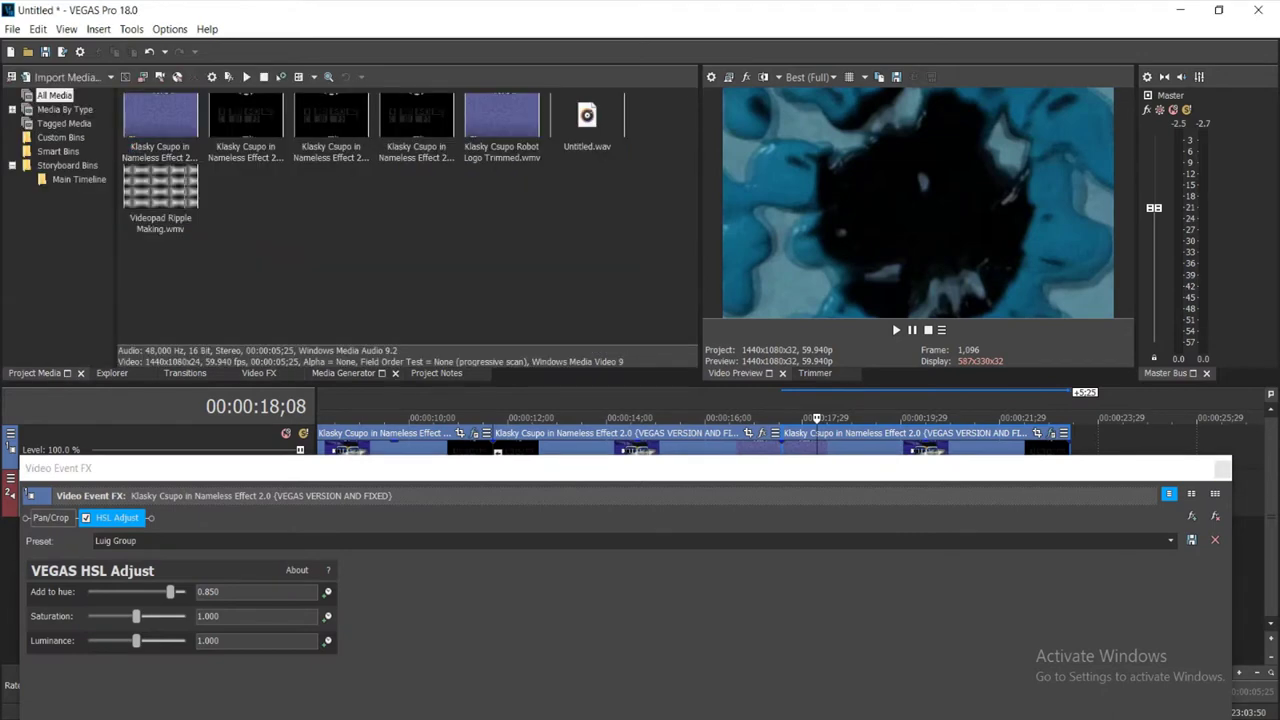
left_click_drag(1081, 444, 1072, 444)
left_click(1222, 469)
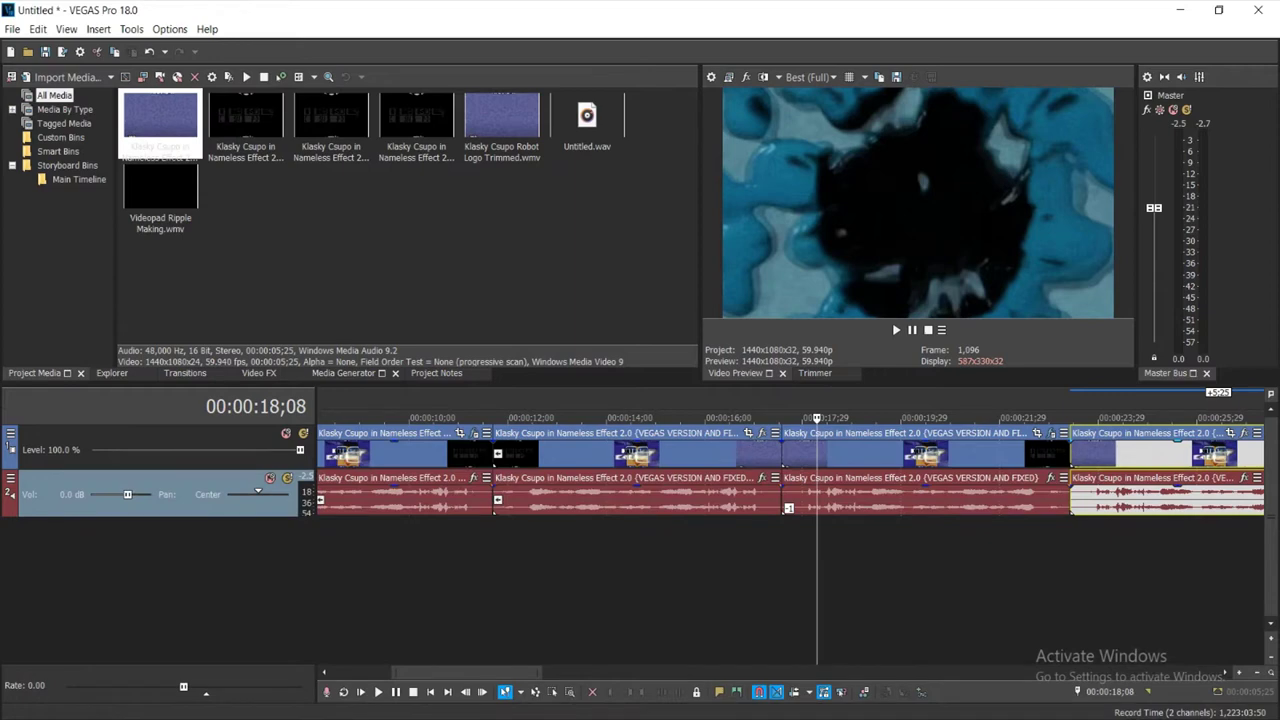
left_click(1111, 455)
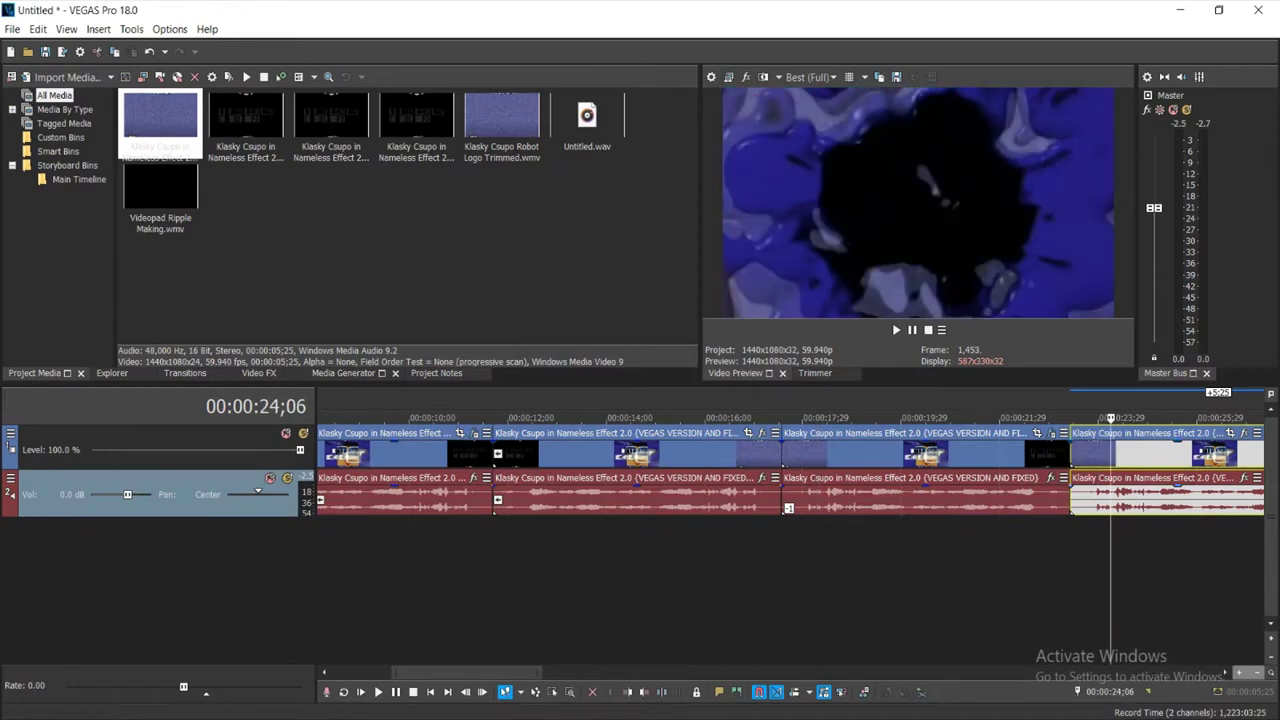
Insert another copy of the rendered clip between the third and fourth clips, shifting the last two to follow it without gaps
scroll(1111, 455, "down", 2)
left_click_drag(835, 494, 970, 494)
left_click_drag(690, 454, 826, 454)
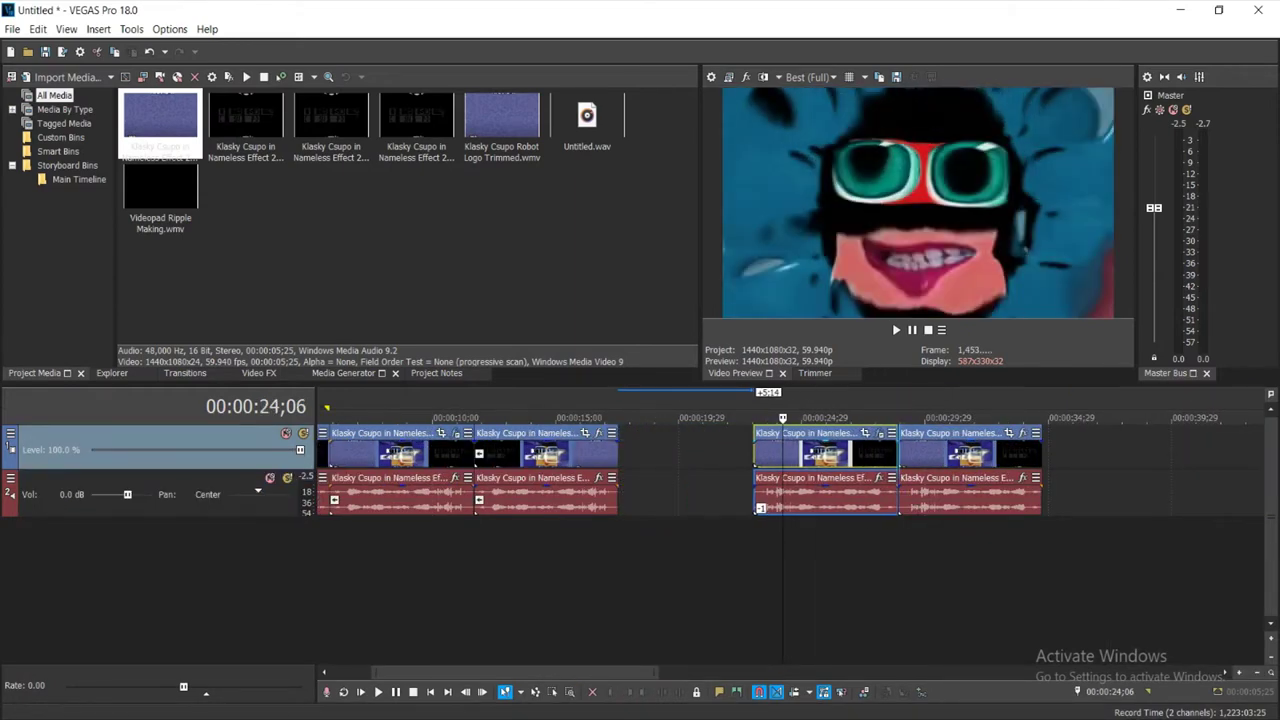
left_click(300, 250)
left_click_drag(160, 125, 618, 450)
left_click_drag(835, 454, 844, 454)
left_click_drag(972, 454, 981, 454)
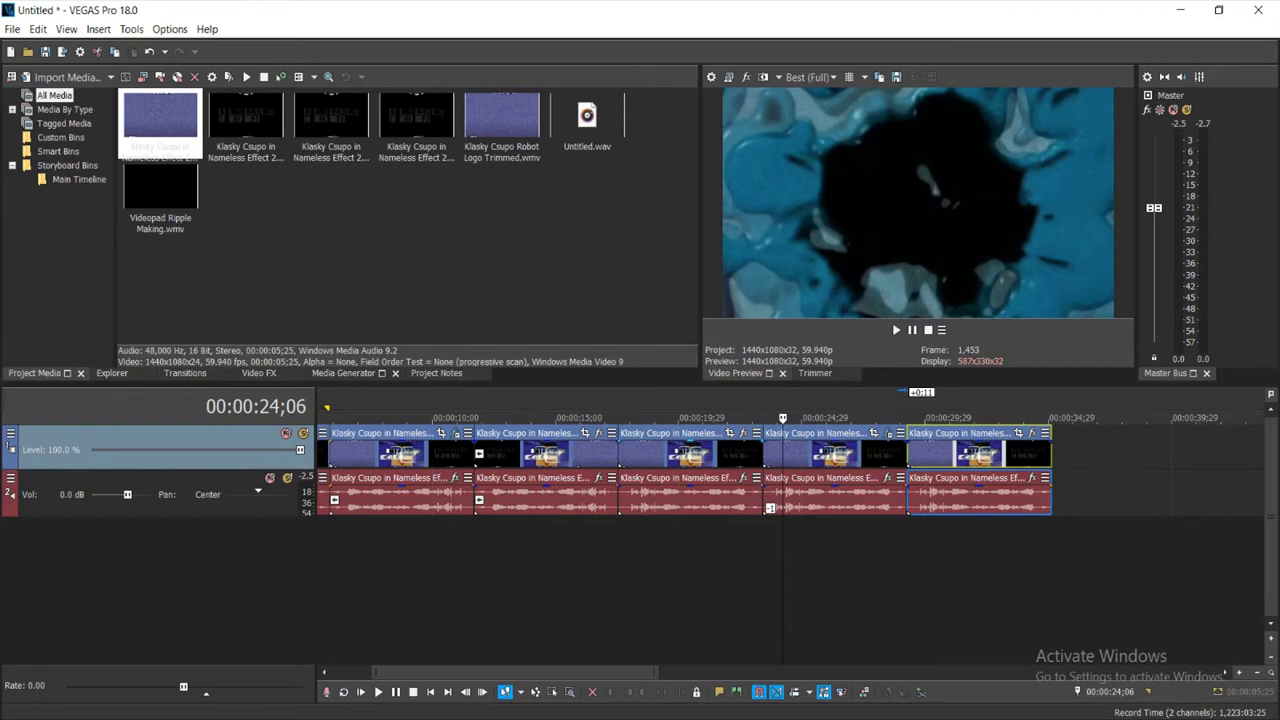
Reverse both the audio and the video of the newly inserted clip
right_click(705, 490)
left_click(740, 489)
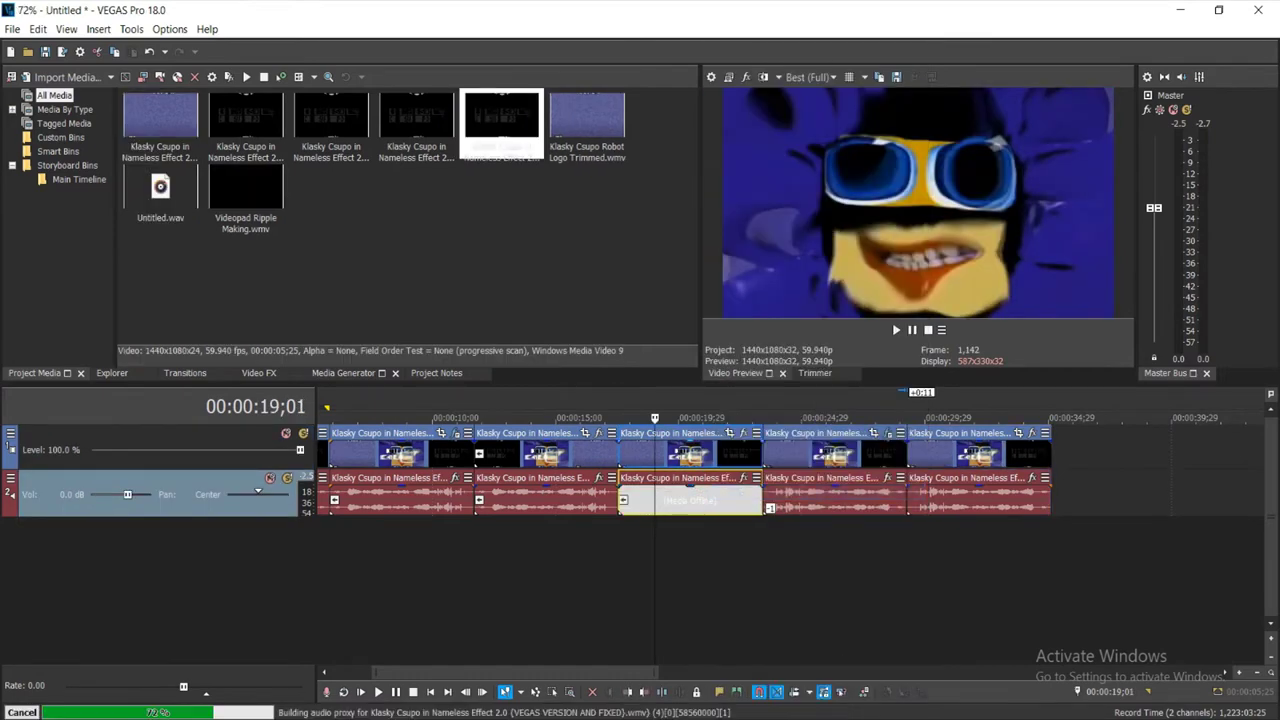
right_click(718, 452)
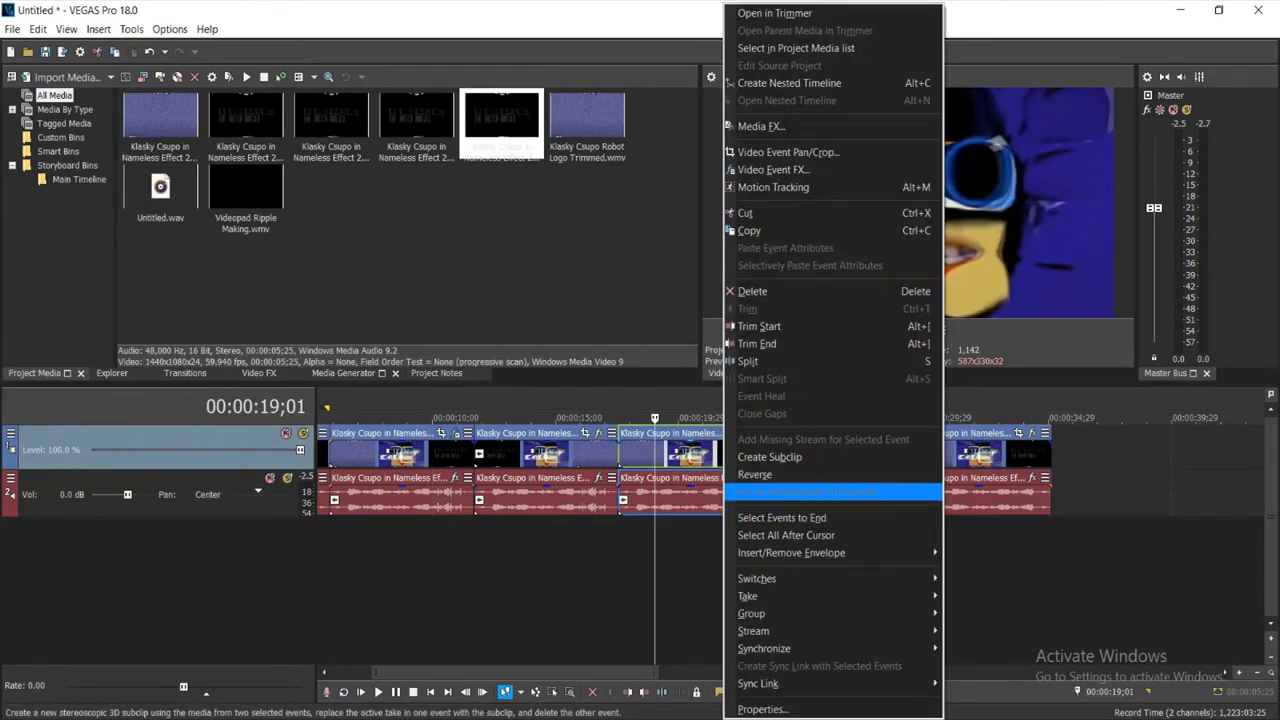
left_click(760, 491)
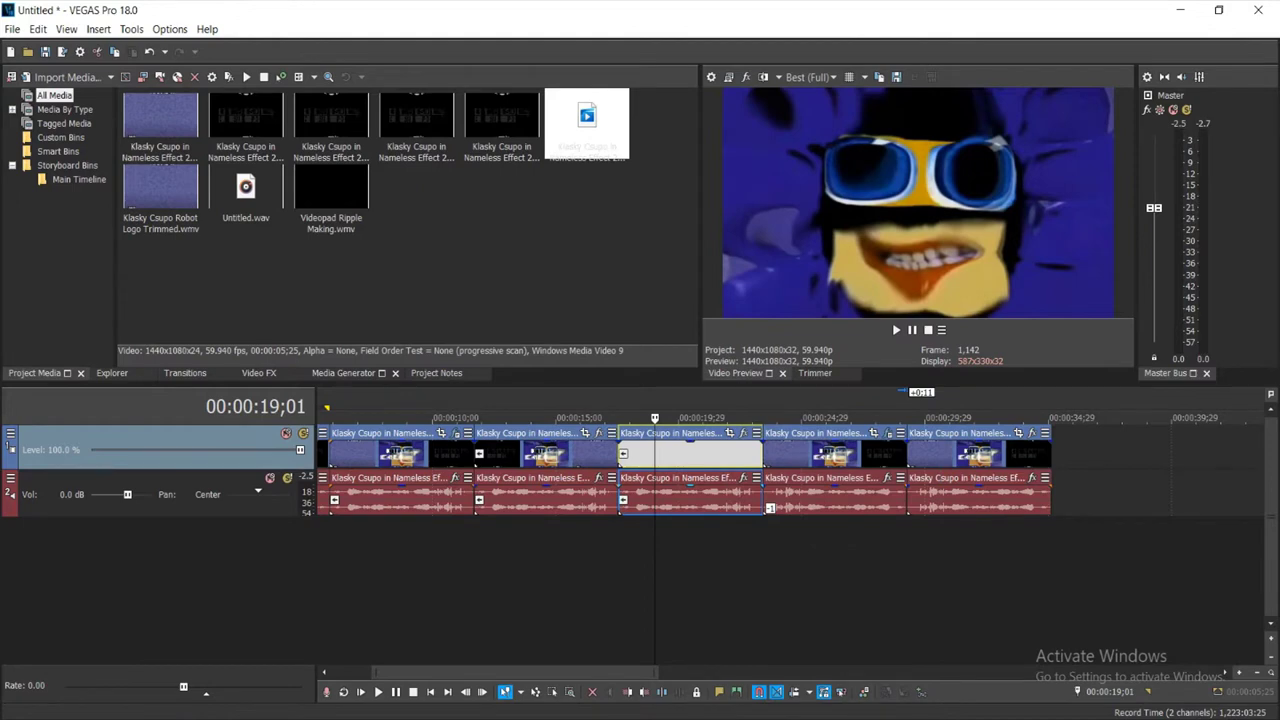
right_click(680, 492)
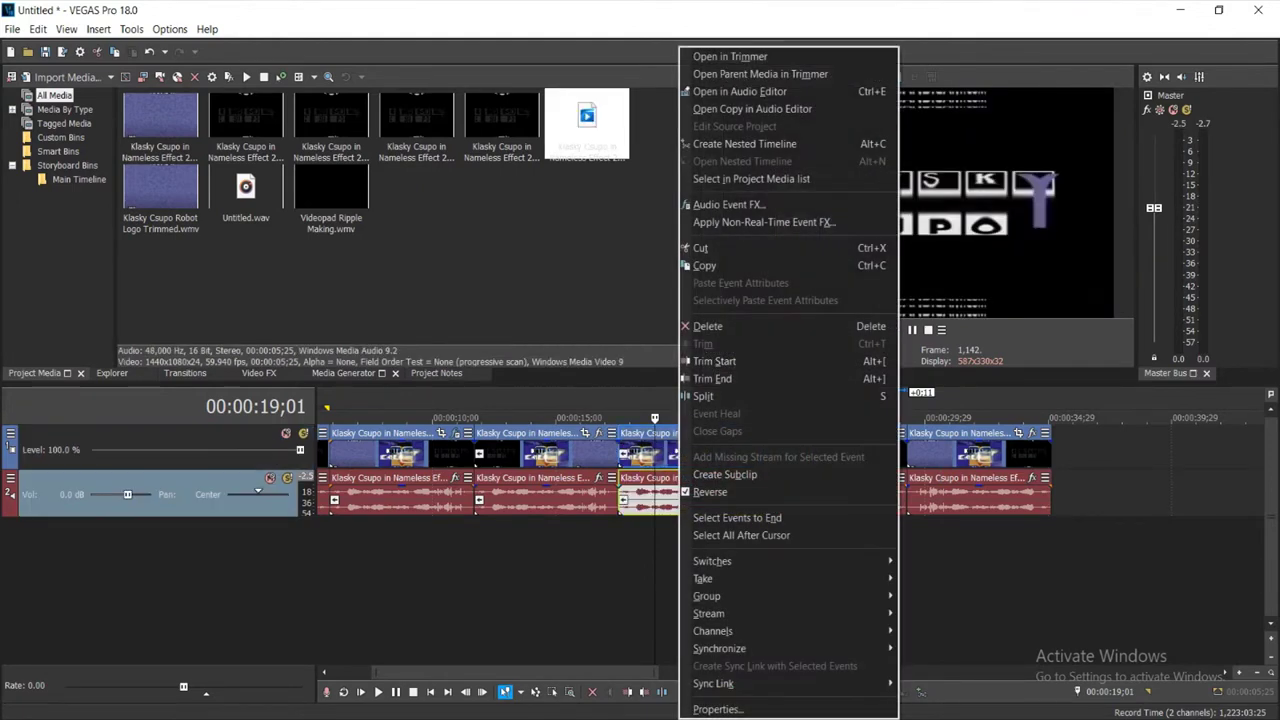
left_click(717, 709)
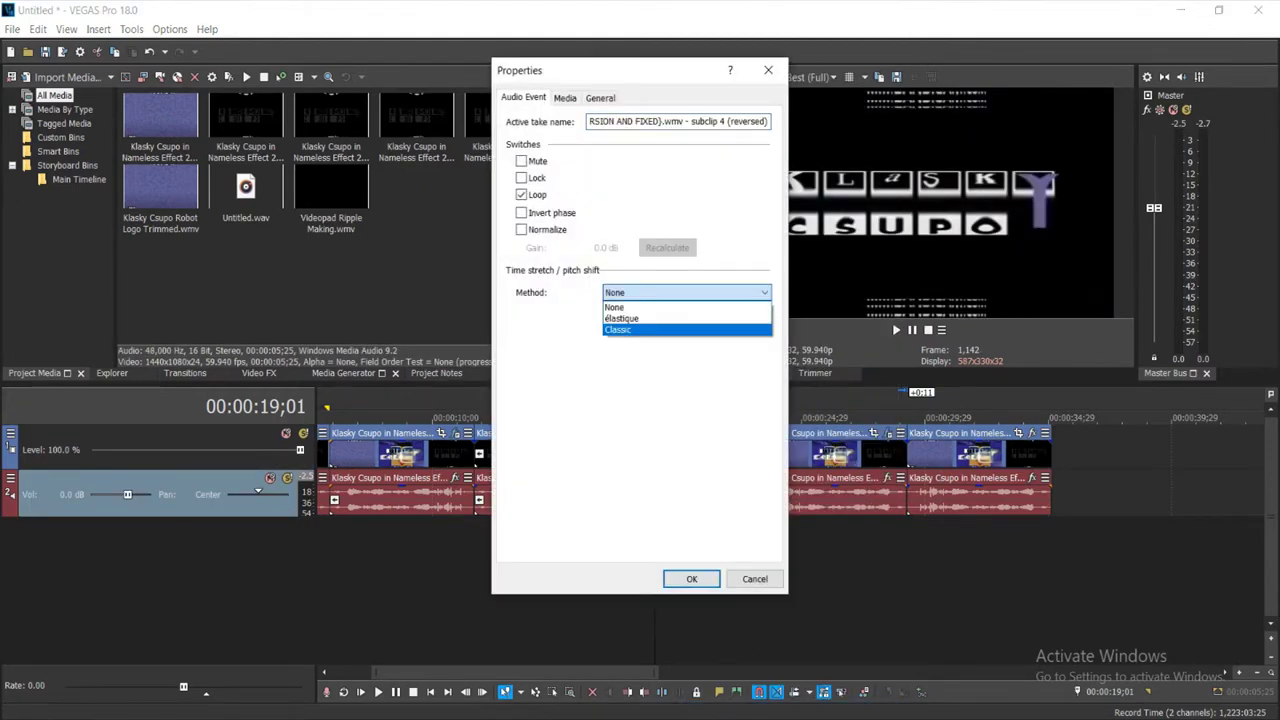
left_click(640, 317)
left_click(640, 317)
left_click(640, 329)
left_click(741, 383)
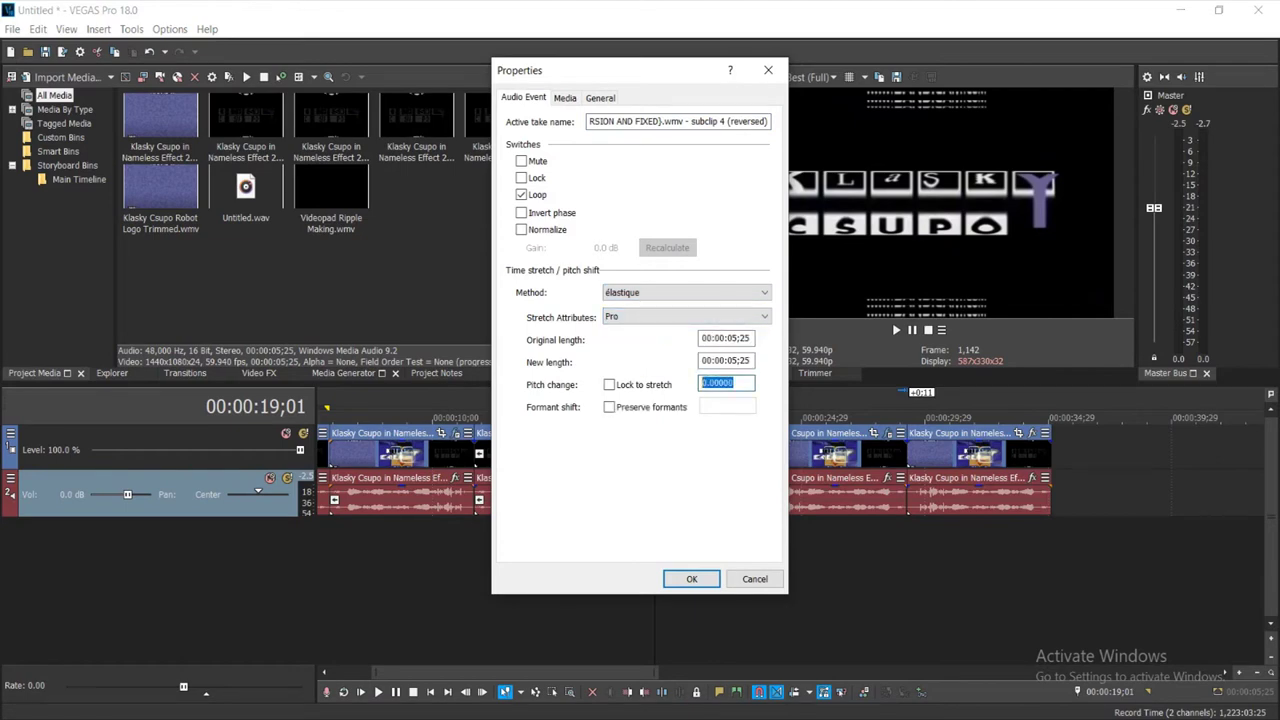
type("-")
key("Escape")
Delete the inserted reversed clip and put Klasky Csupo Robot Logo Trimmed.wmv in its place
right_click(679, 455)
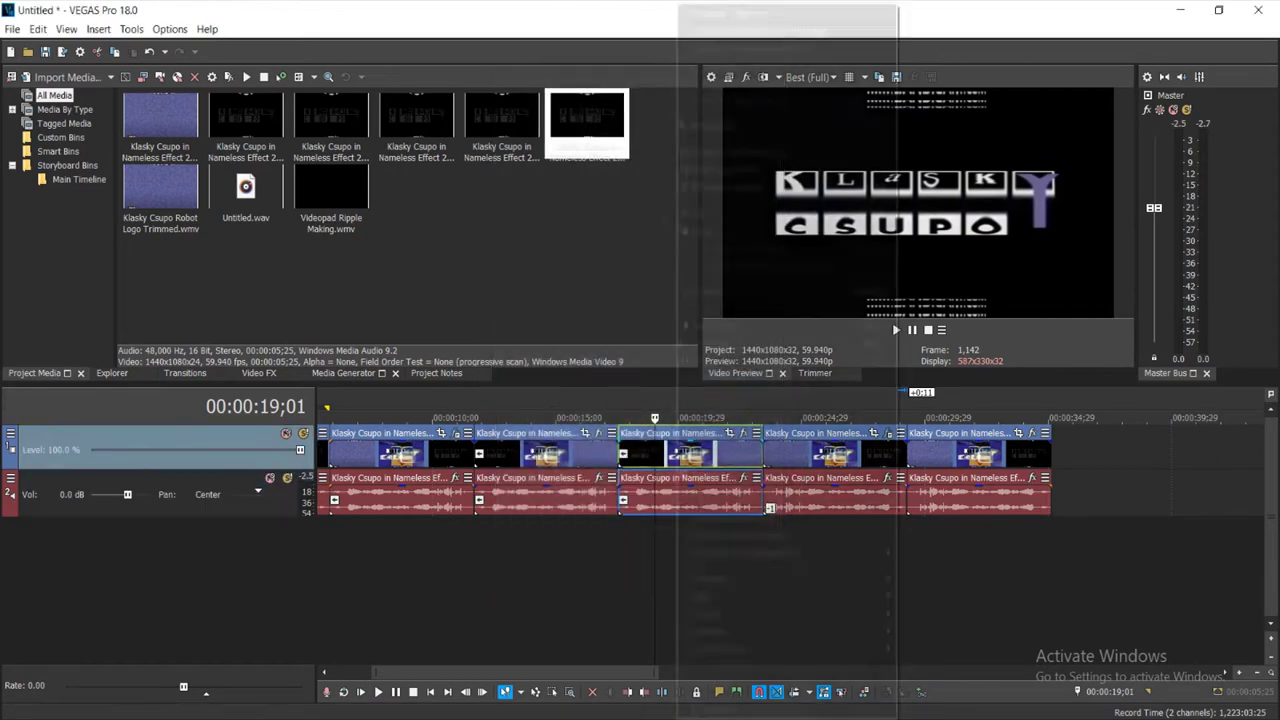
left_click(712, 291)
left_click_drag(160, 195, 622, 470)
left_click(796, 458)
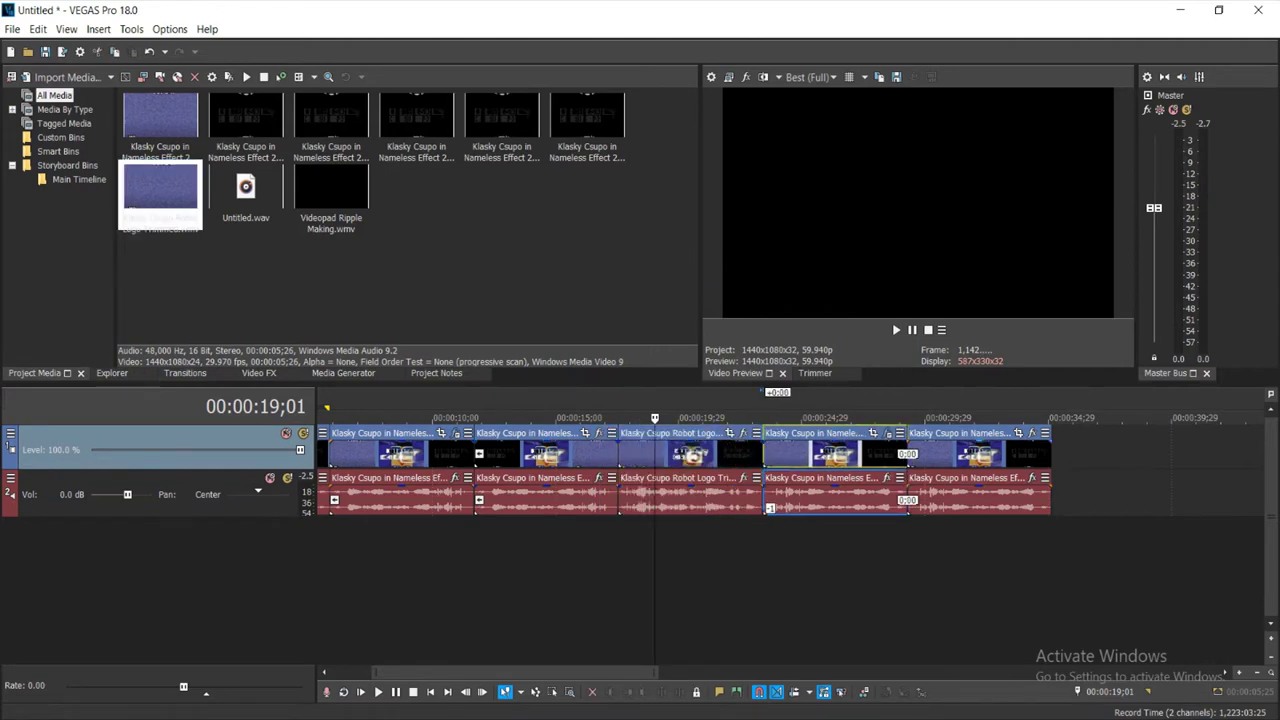
Set the Robot Logo Trimmed clip's audio pitch to -11 with the élastique Pro stretch method
right_click(668, 495)
left_click(700, 709)
left_click(686, 293)
left_click(686, 317)
left_click(686, 317)
left_click(686, 329)
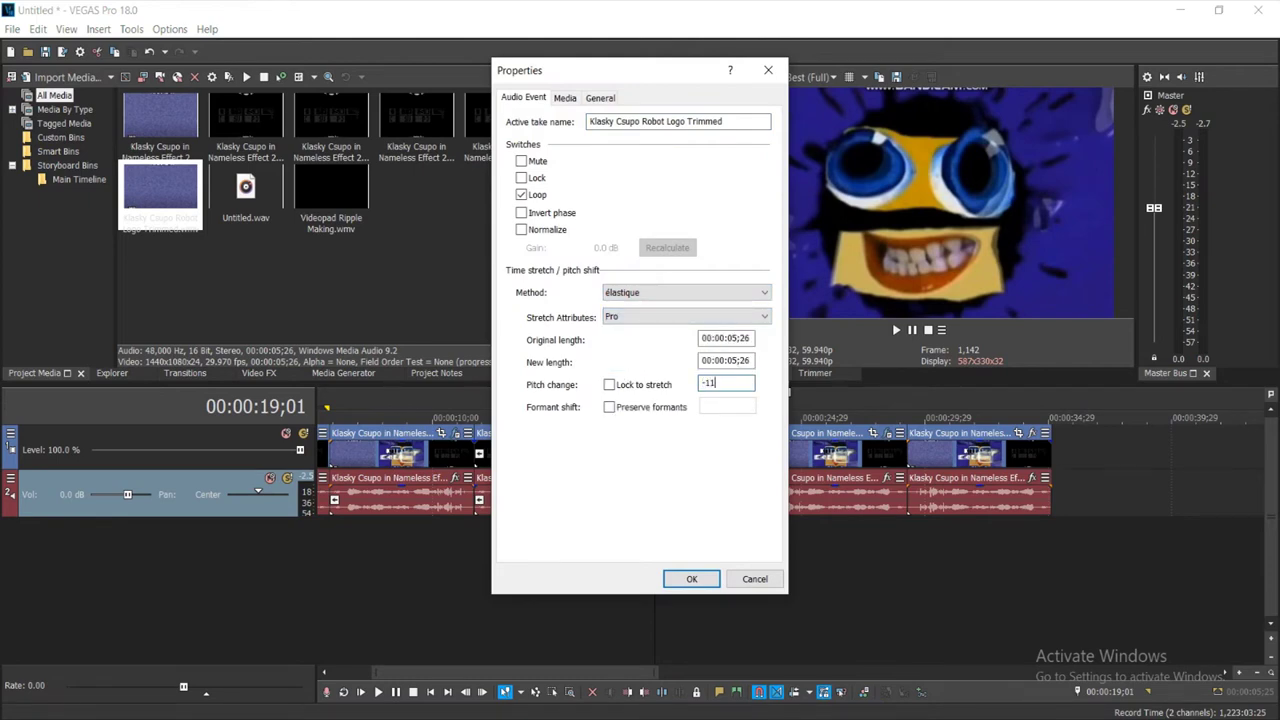
left_click(691, 579)
Place a second copy of the Robot Logo Trimmed audio on a new track directly beneath the same clip
left_click_drag(168, 190, 621, 541)
right_click(608, 545)
left_click(652, 401)
Lower the pitch of the Robot Logo Trimmed audio on the new track using the élastique Pro stretch method
right_click(670, 543)
left_click(709, 709)
left_click(686, 292)
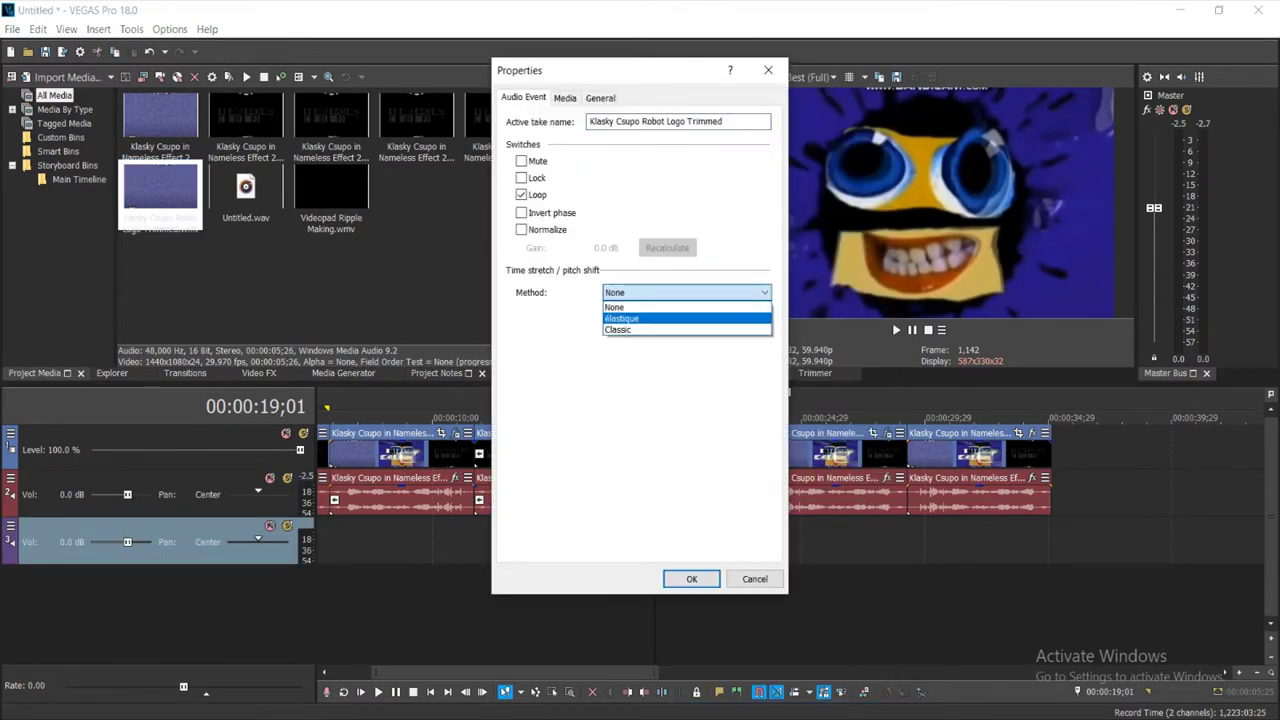
left_click(640, 310)
left_click(686, 316)
left_click(660, 331)
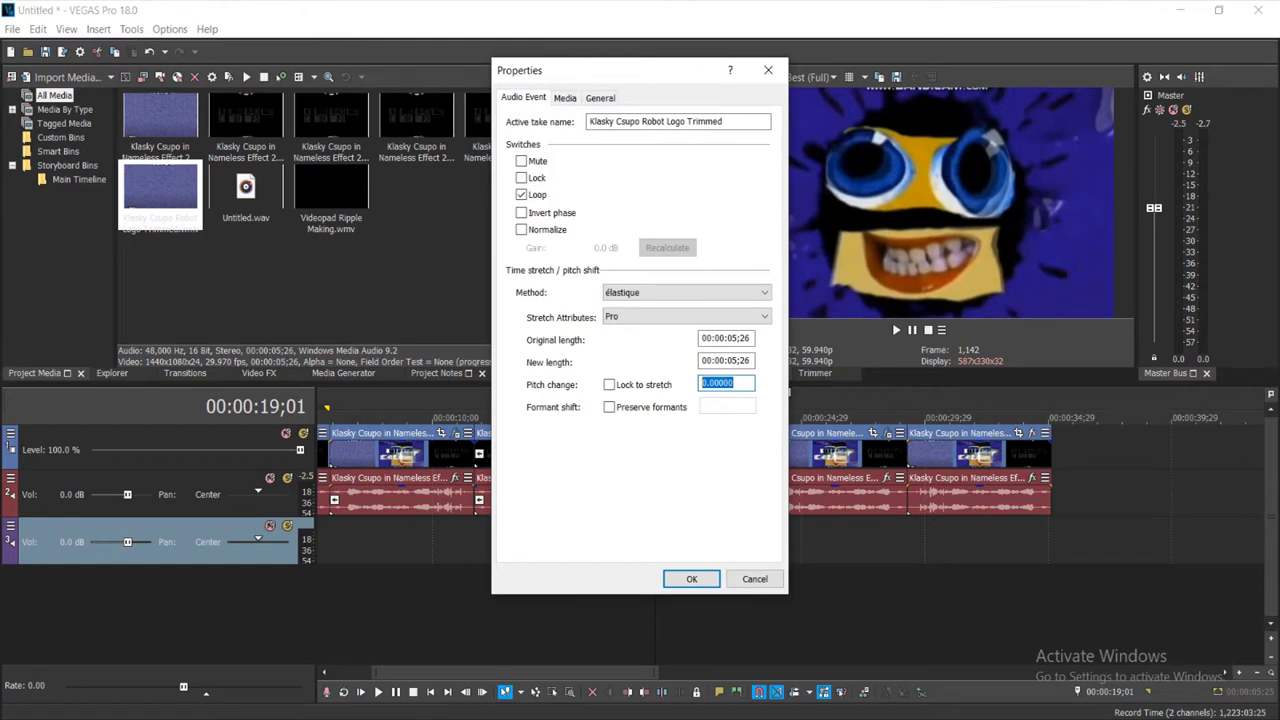
left_click(691, 578)
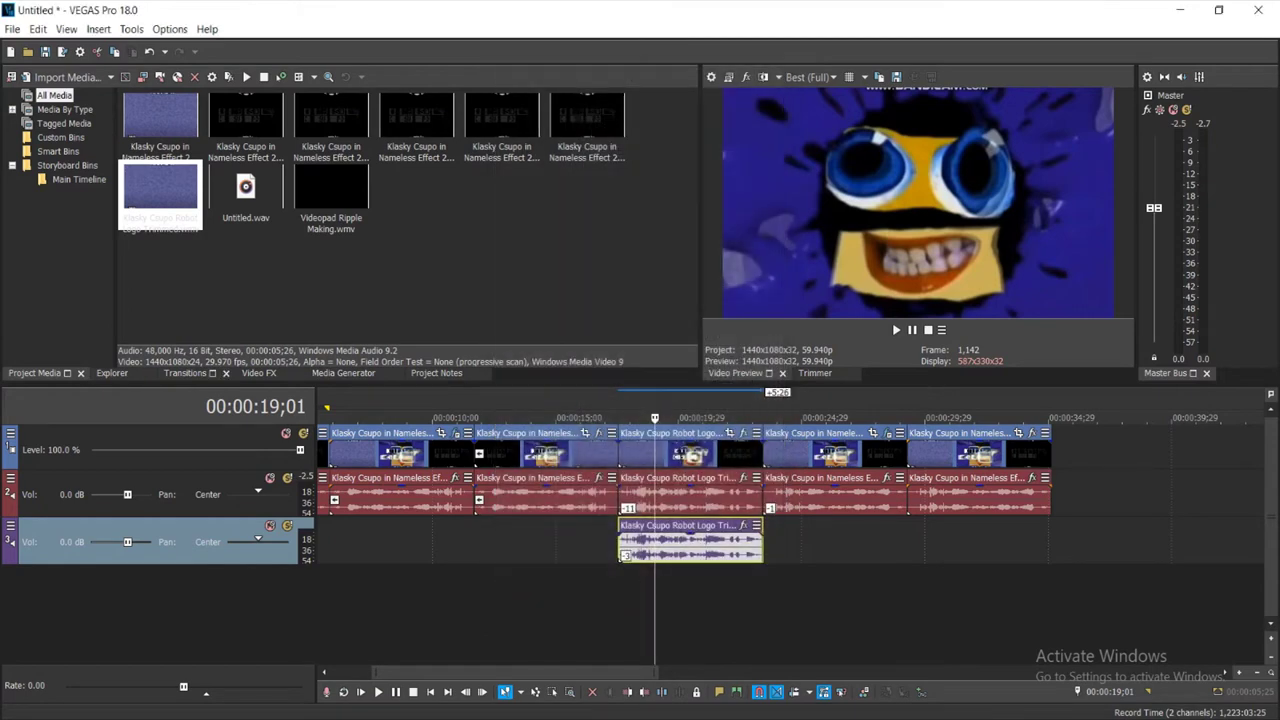
Add a third copy of the Robot Logo Trimmed audio on its own new track, removing the extra video track that comes with it
left_click_drag(620, 588, 620, 590)
left_click(574, 582)
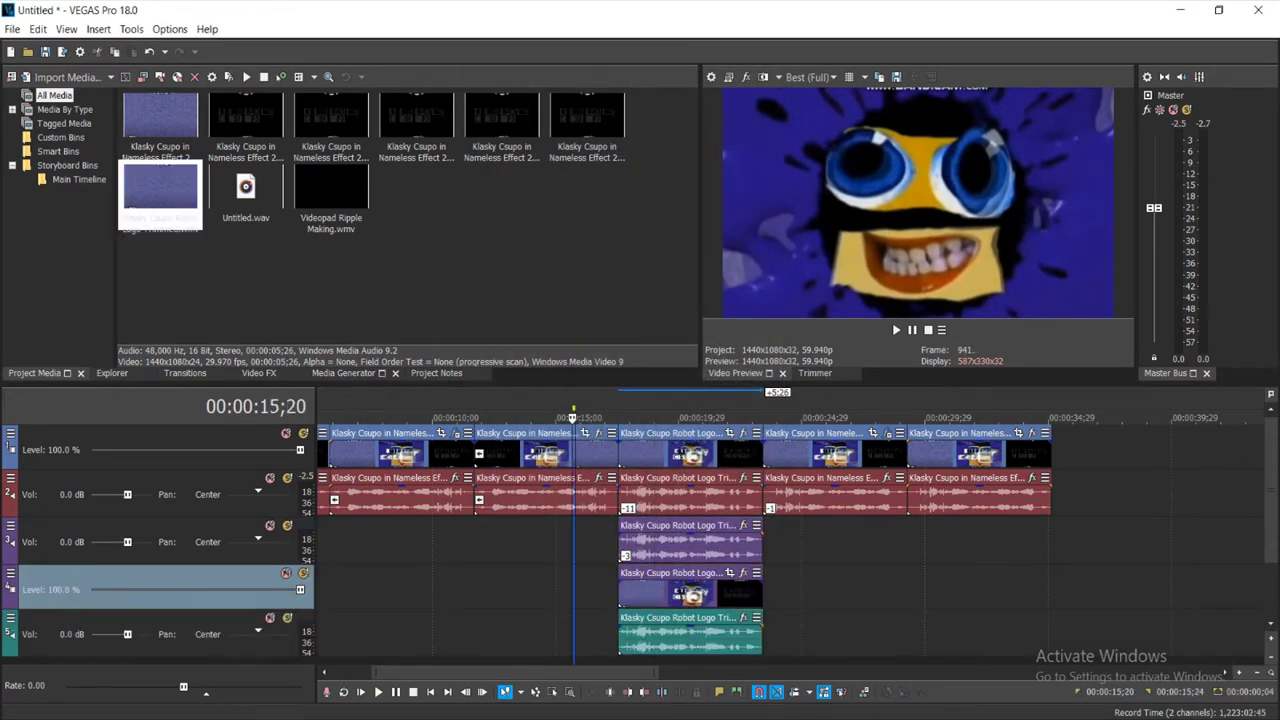
right_click(559, 578)
left_click(602, 408)
Set the third audio copy's pitch change to -3 using the élastique method with Pro stretch attributes
right_click(720, 590)
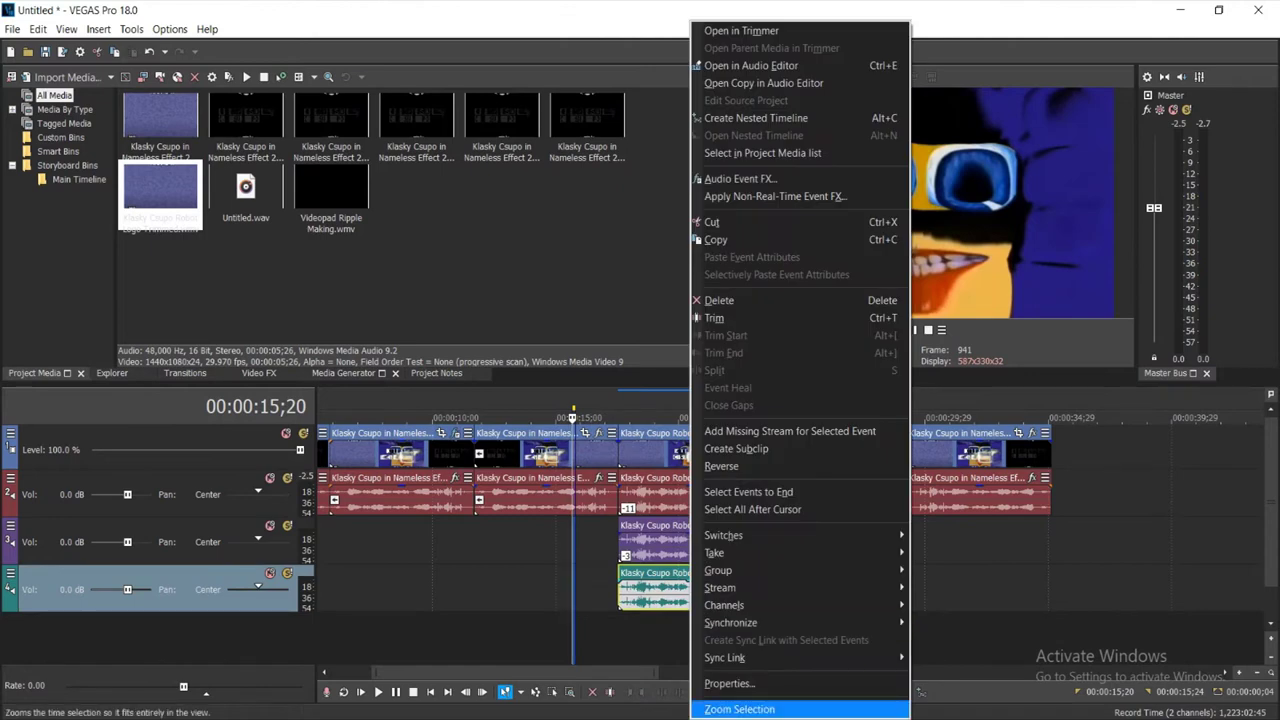
left_click(750, 683)
left_click(686, 293)
left_click(670, 319)
left_click(686, 317)
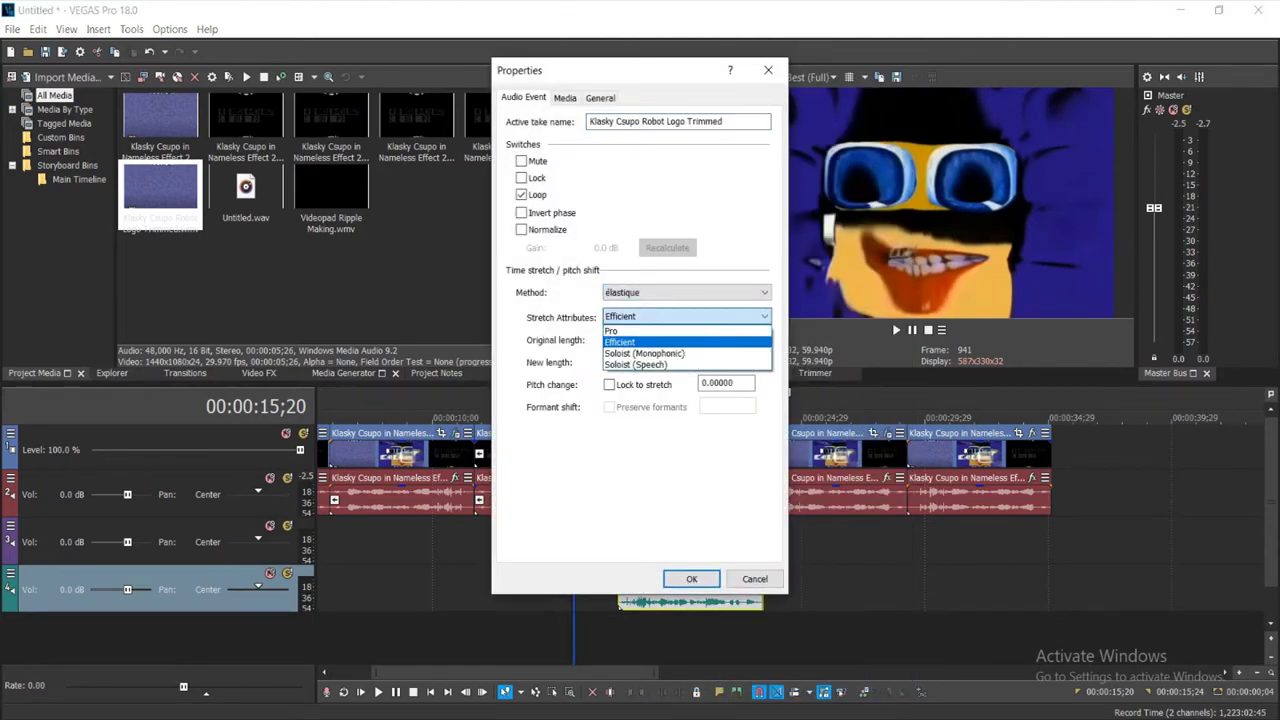
left_click(670, 329)
double_click(718, 384)
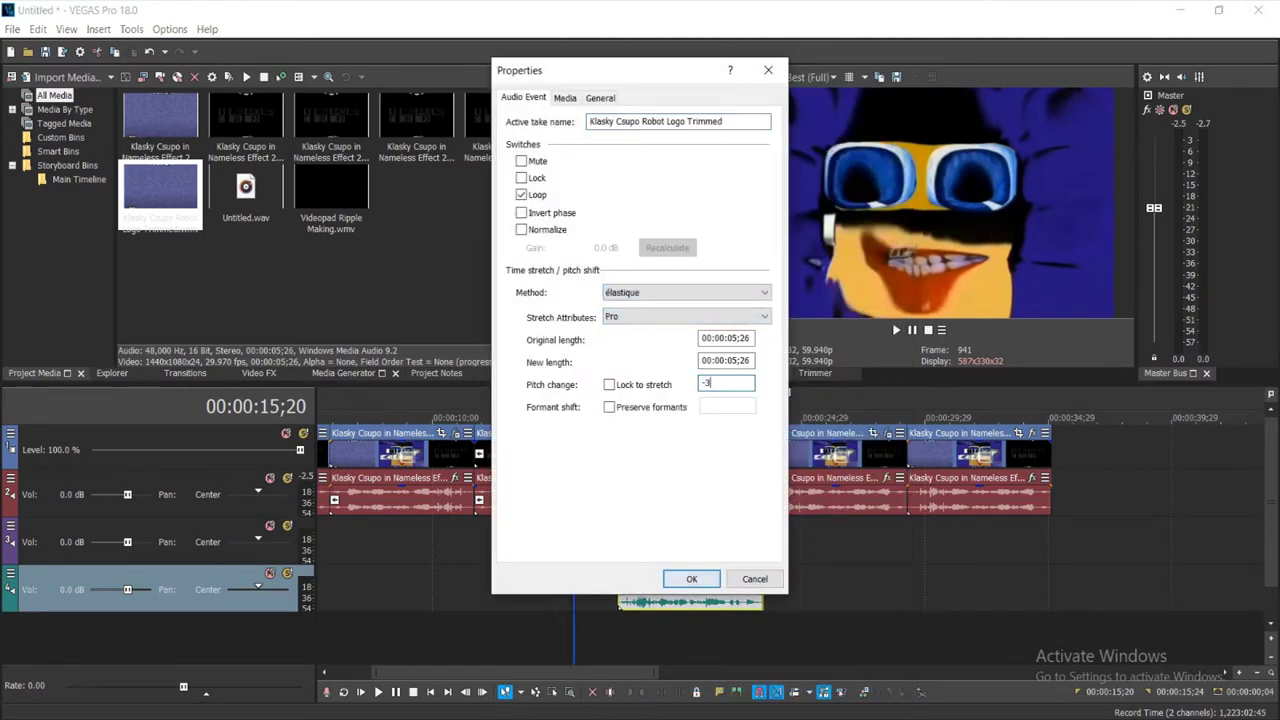
key("Return")
Set the pitch change of the second Robot Logo Trimmed audio copy to -7
right_click(686, 548)
left_click(723, 575)
right_click(640, 540)
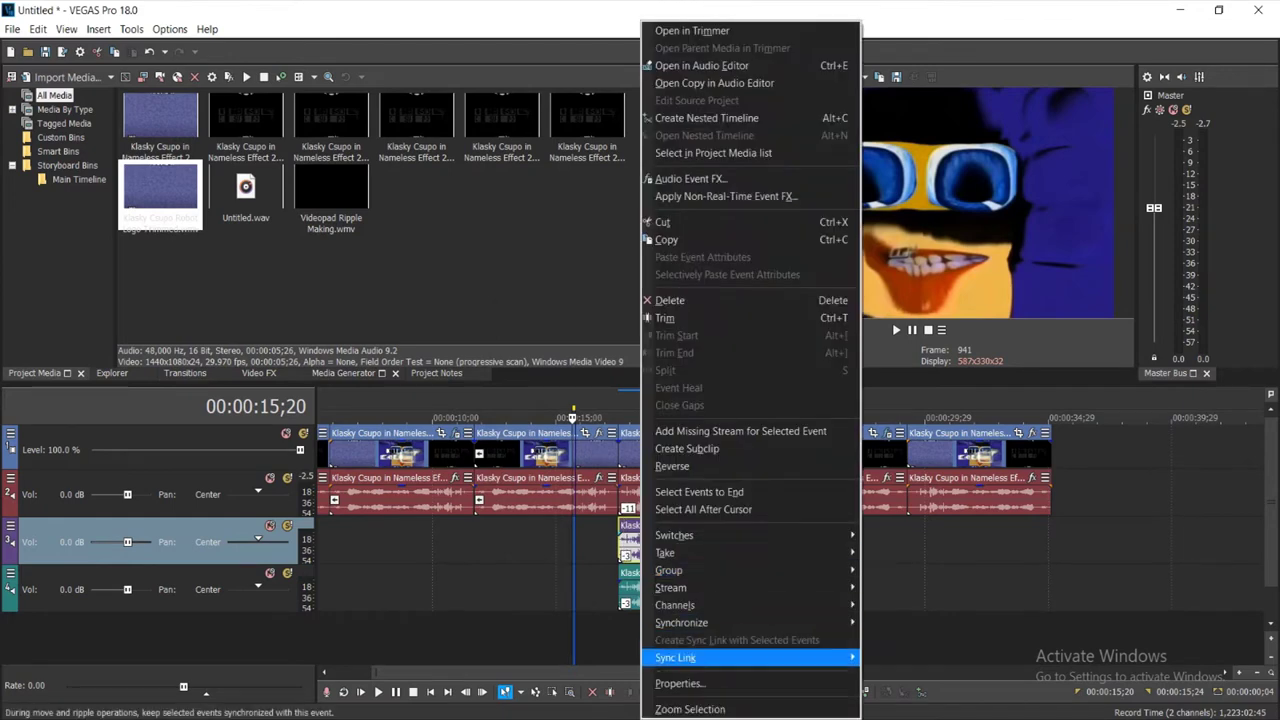
left_click(750, 685)
double_click(720, 383)
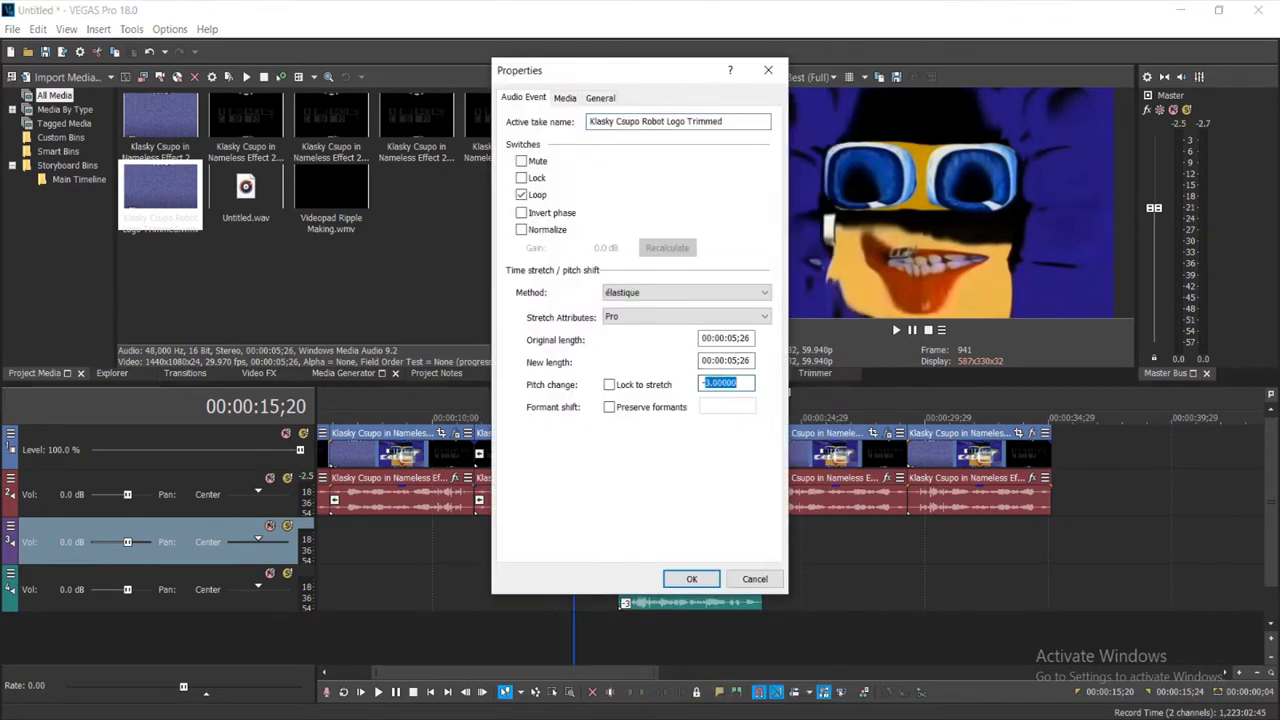
key("Return")
Play the Robot Logo Trimmed section to check the three layered audio pitches
double_click(573, 417)
left_click(625, 417)
key("space")
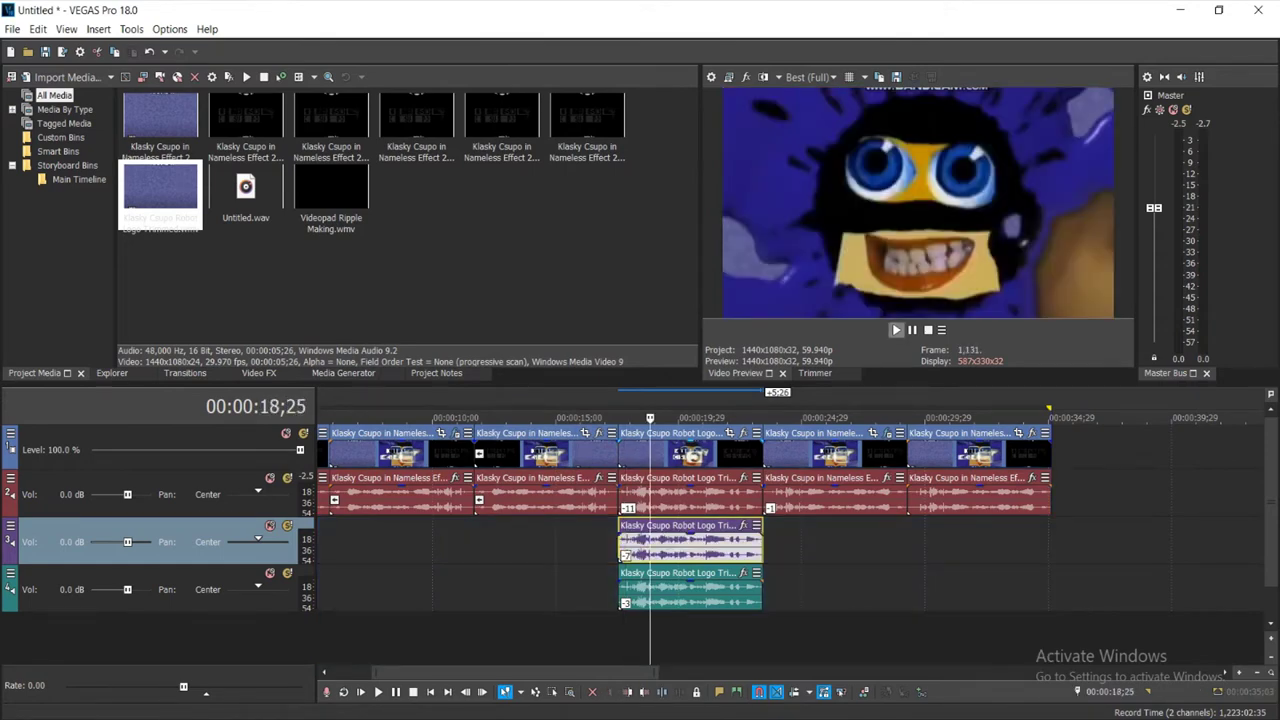
key("Return")
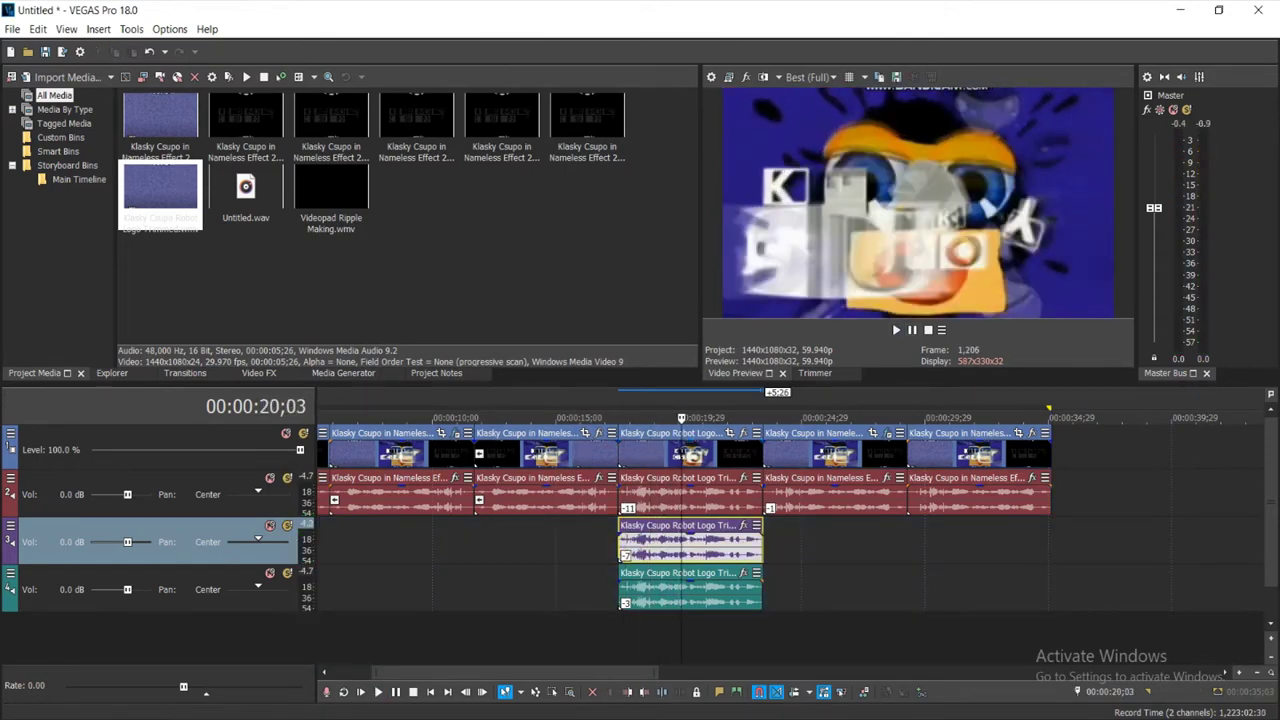
Reverse the Robot Logo Trimmed video together with its three audio copies
left_click(676, 478)
right_click(676, 476)
left_click(714, 476)
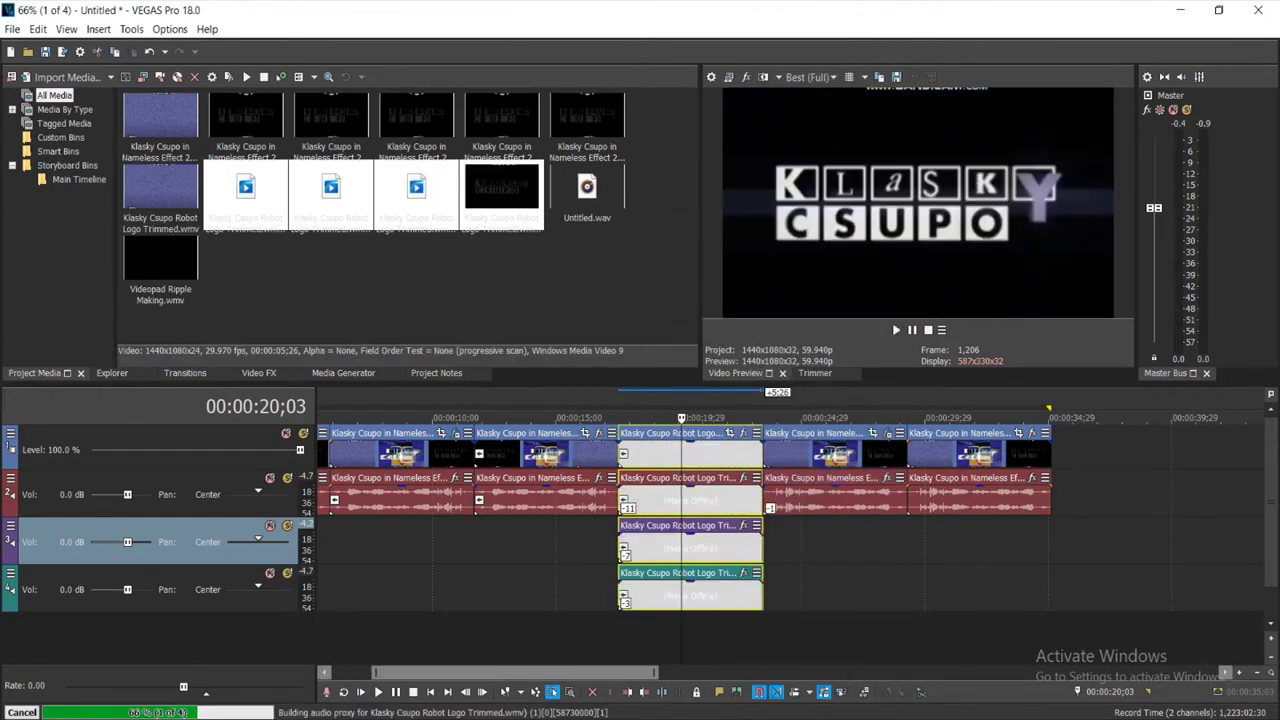
Apply the HSL Adjust effect with the (Default) preset to the reversed Robot Logo Trimmed video
left_click(259, 373)
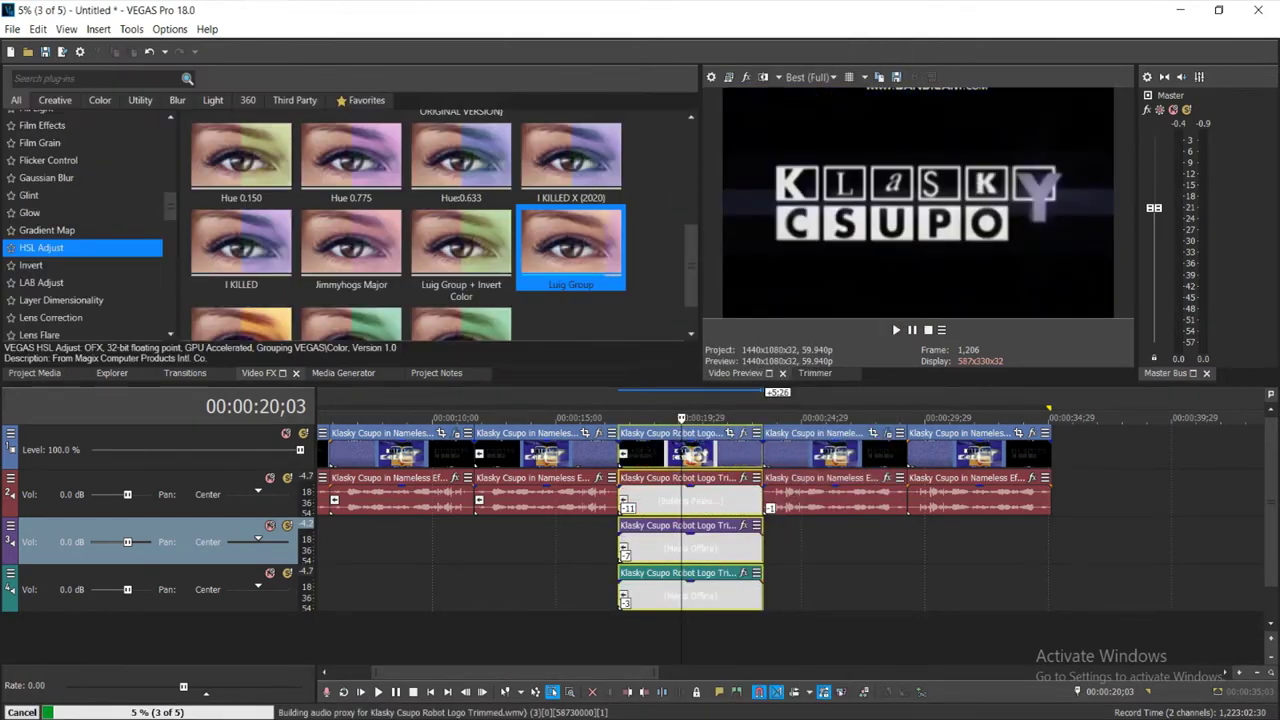
left_click(652, 418)
left_click(640, 418)
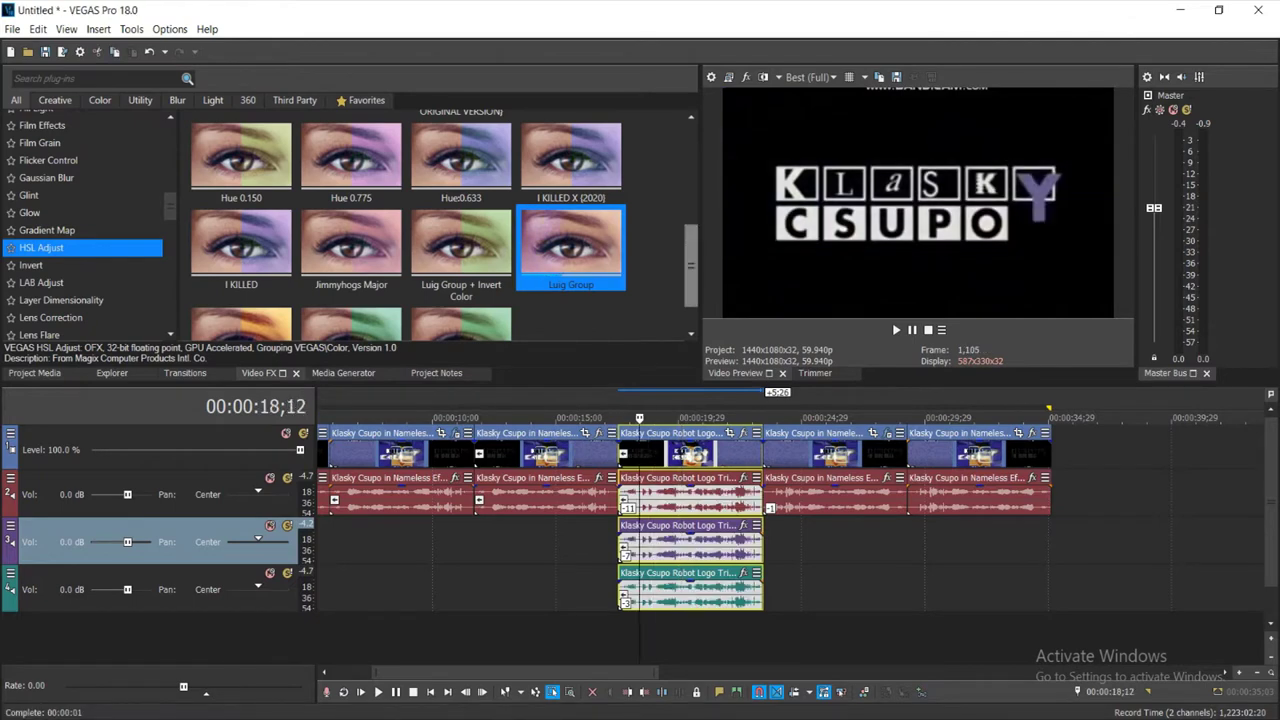
left_click_drag(691, 265, 691, 165)
left_click(241, 160)
left_click_drag(241, 160, 709, 85)
Animate HSL Adjust's Add to hue from its maximum at the clip's start to 0.000 at its end
left_click(343, 209)
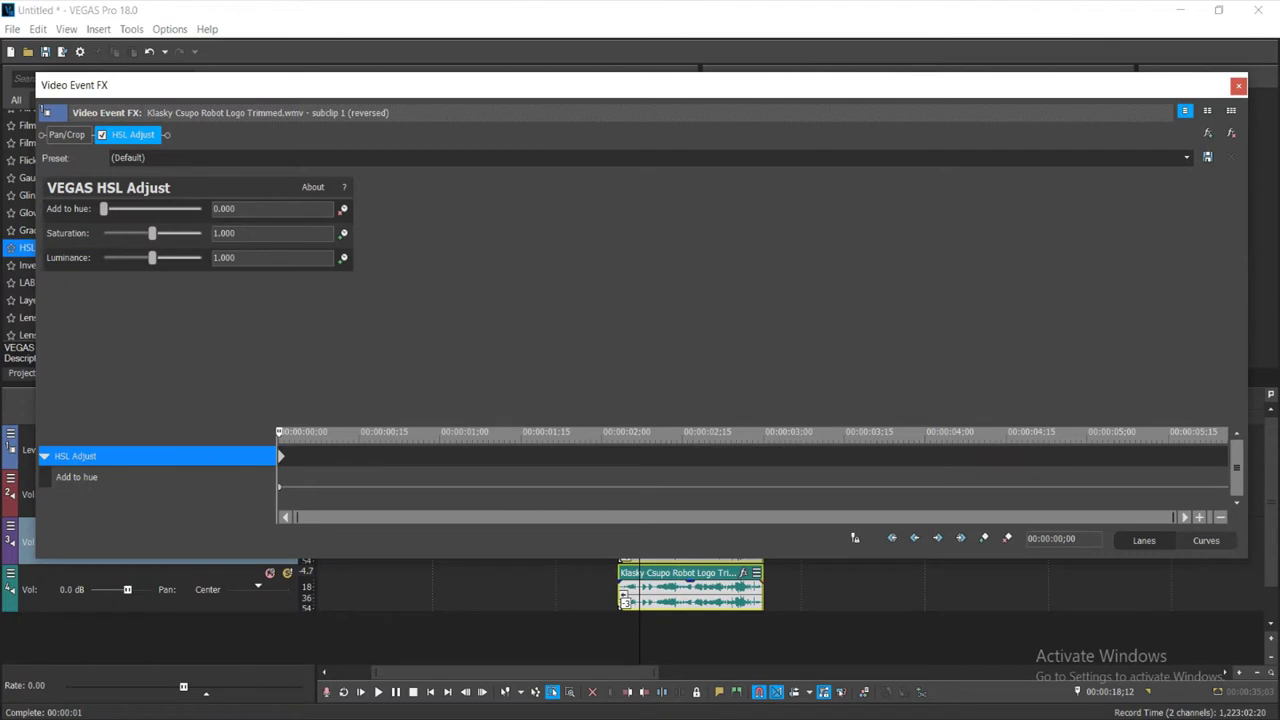
left_click_drag(104, 209, 202, 209)
left_click_drag(392, 456, 1230, 456)
left_click_drag(202, 209, 104, 209)
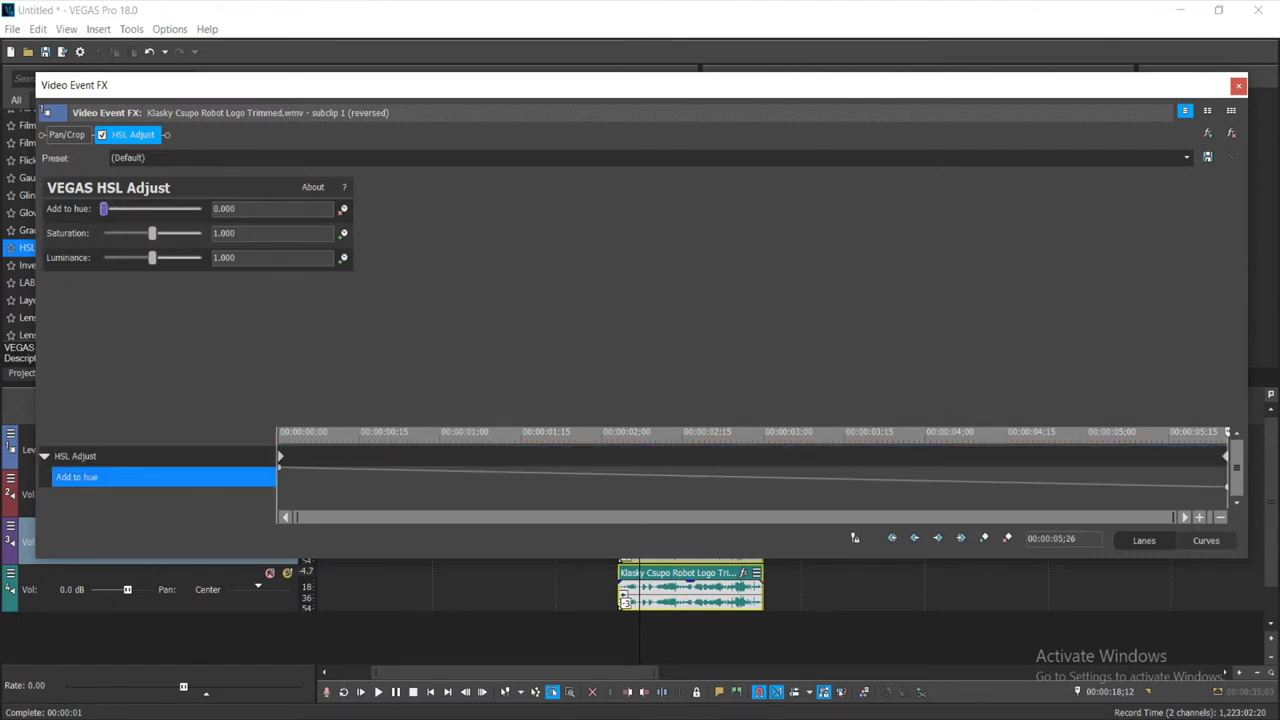
Add the Invert effect with the (Default) preset after HSL Adjust on the reversed clip
left_click_drag(74, 85, 110, 520)
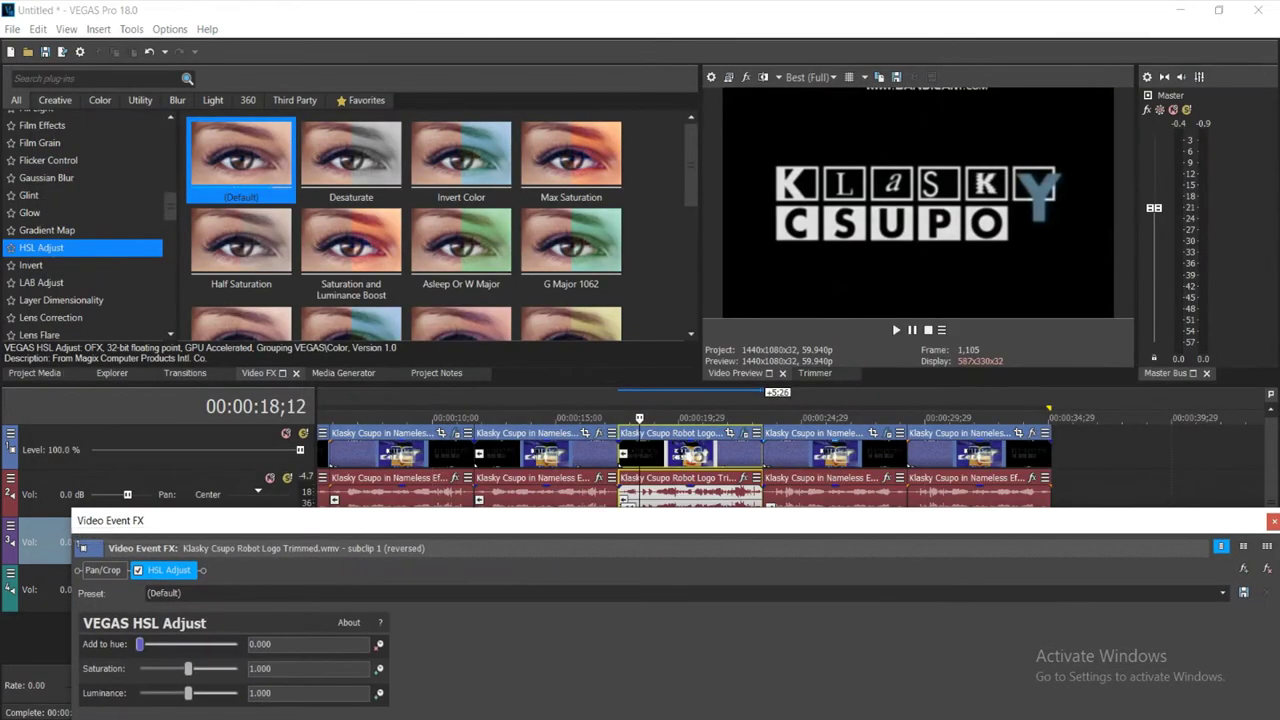
left_click(31, 265)
double_click(240, 155)
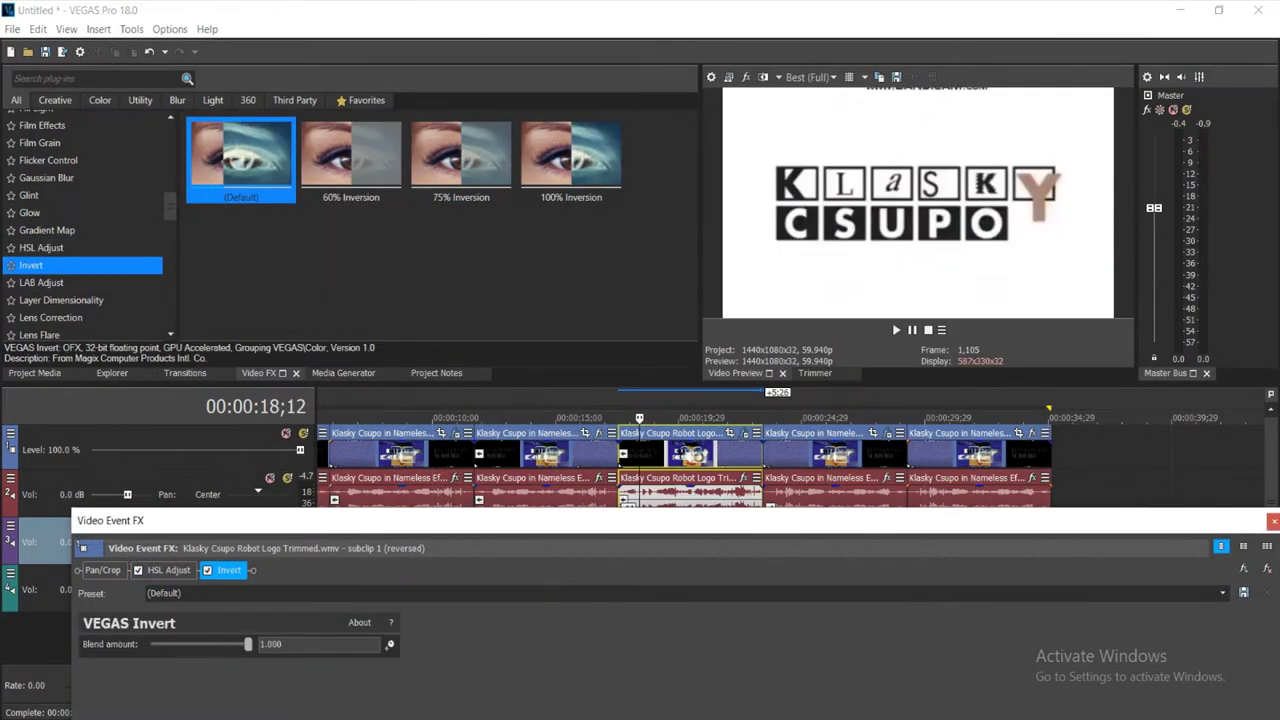
Add two TV Simulator effects with the G Major 20 preset to the reversed clip's effect chain
left_click_drag(170, 207, 170, 314)
left_click(60, 244)
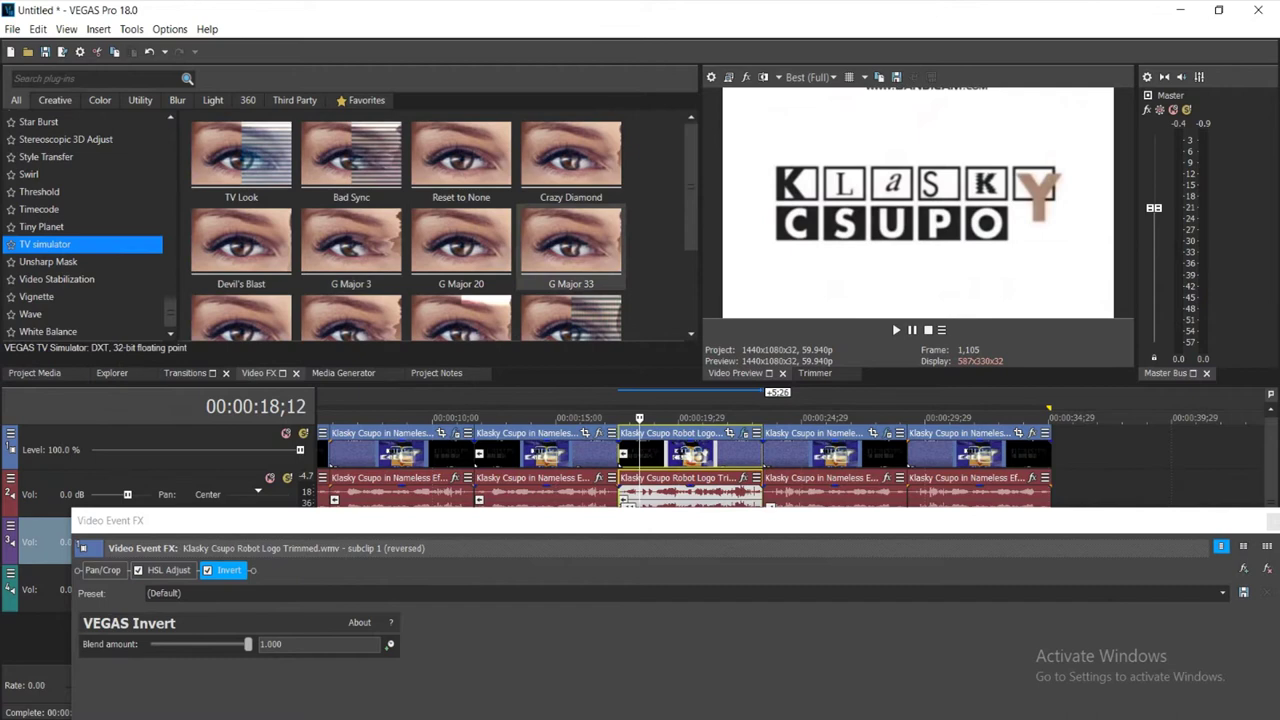
double_click(460, 240)
double_click(460, 245)
Add the Wave effect with the G Major 20 preset and set its vertical amplitude to 0.100
left_click(60, 314)
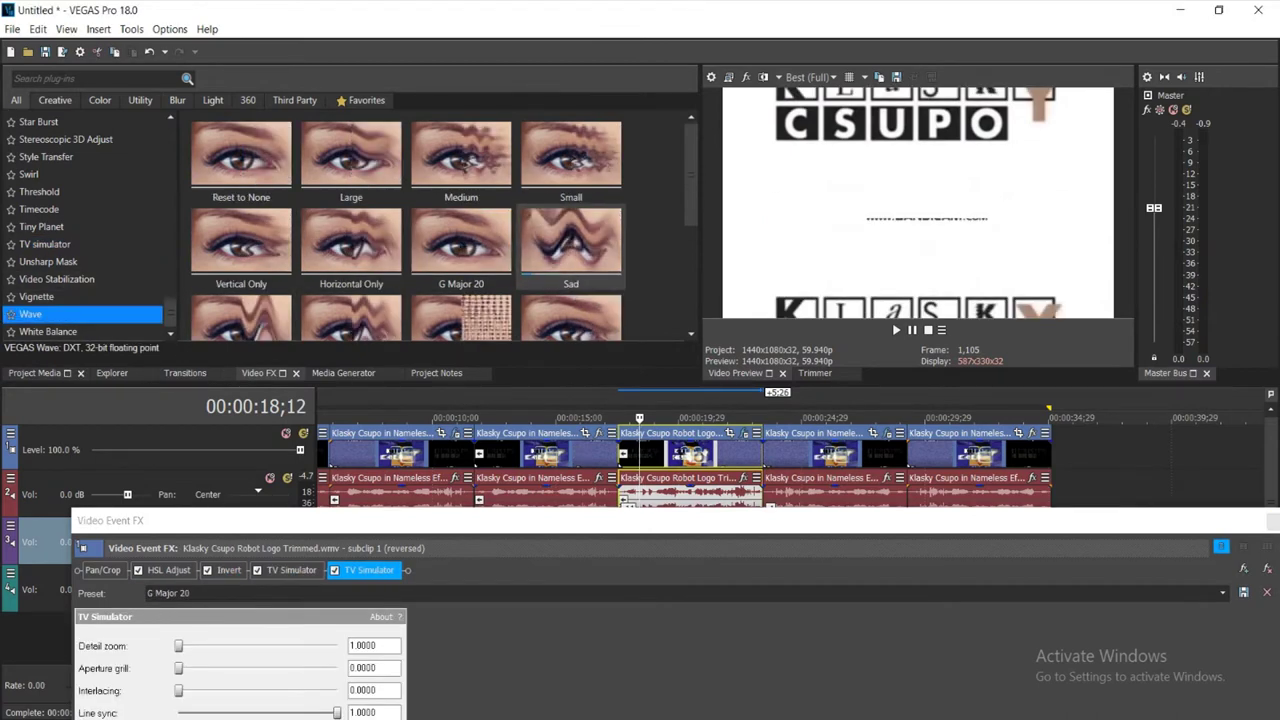
double_click(440, 245)
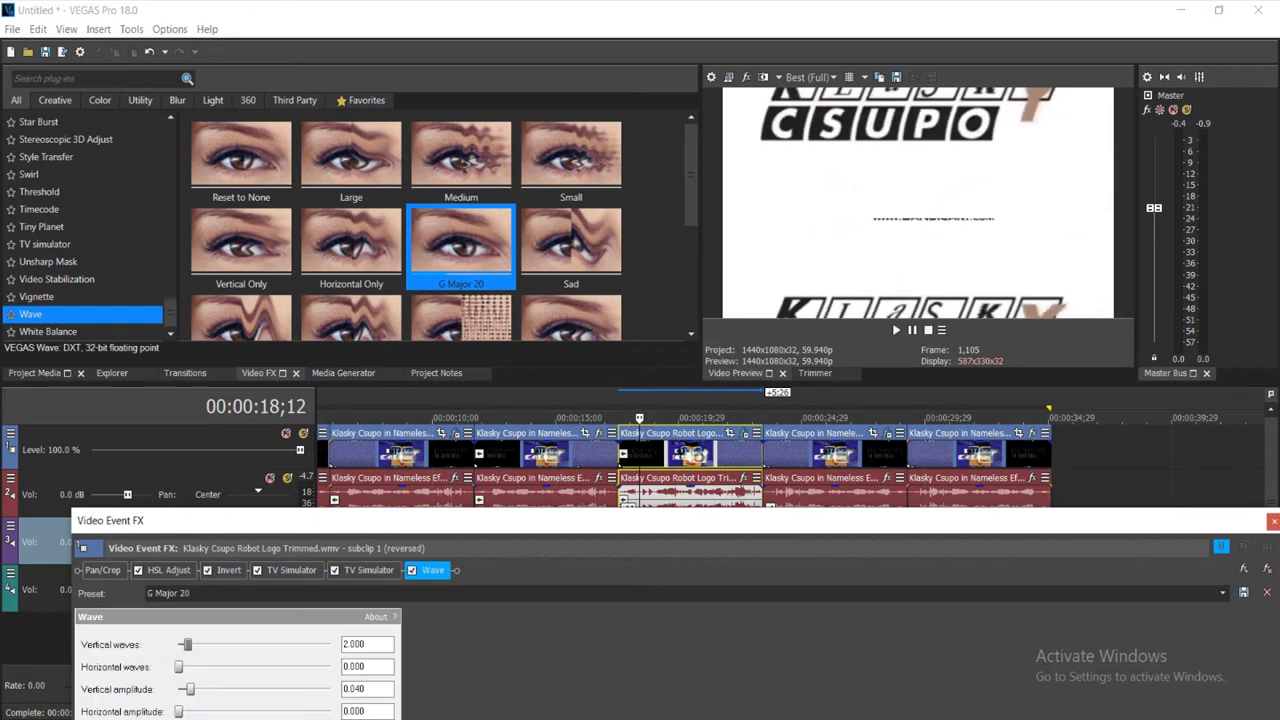
left_click_drag(117, 522, 110, 425)
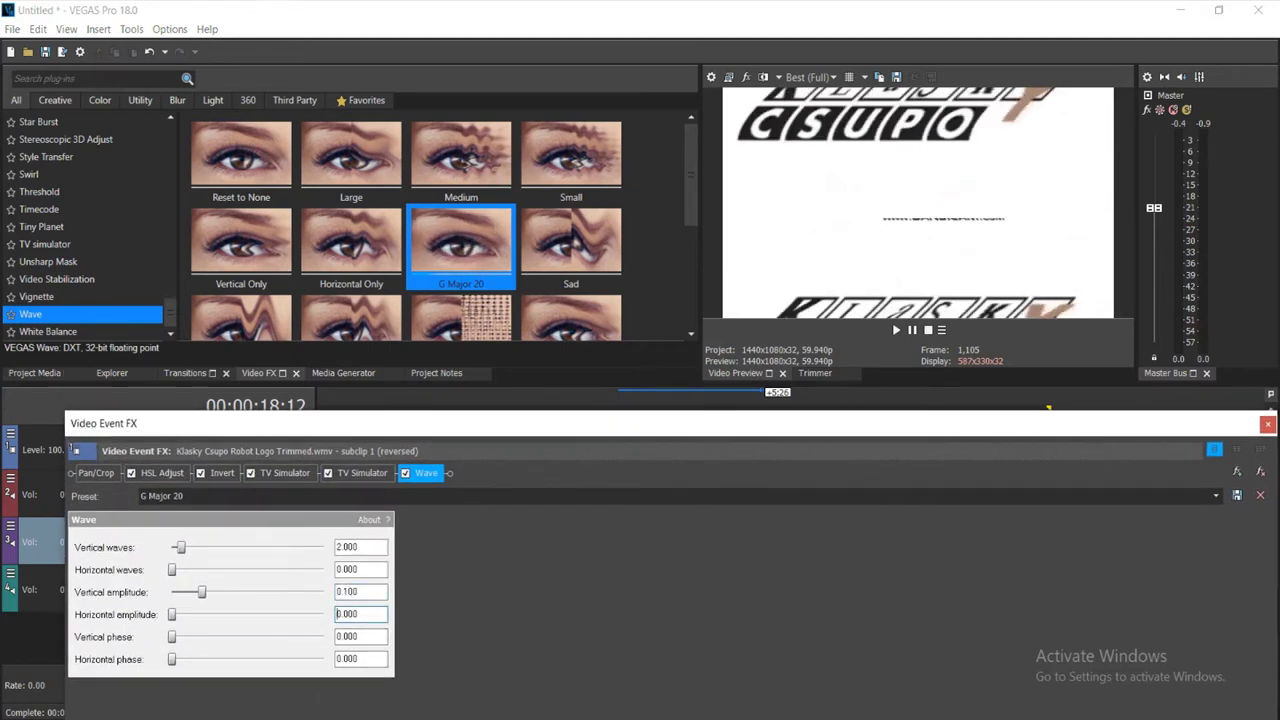
Place Deform effects with the X is Going Weirdness Every preset before and after Wave, amount 0.01 on the first, keeping the second TV Simulator last
left_click_drag(170, 313, 170, 181)
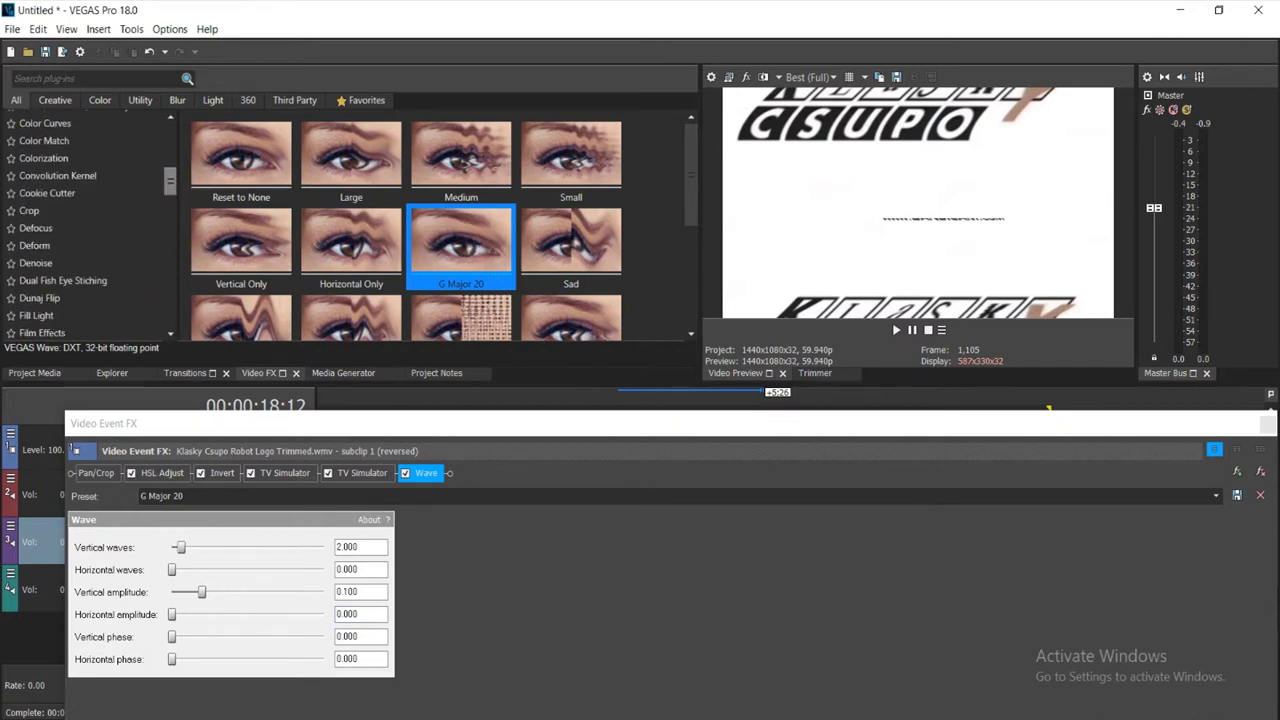
scroll(60, 212, "down", 1)
left_click(40, 181)
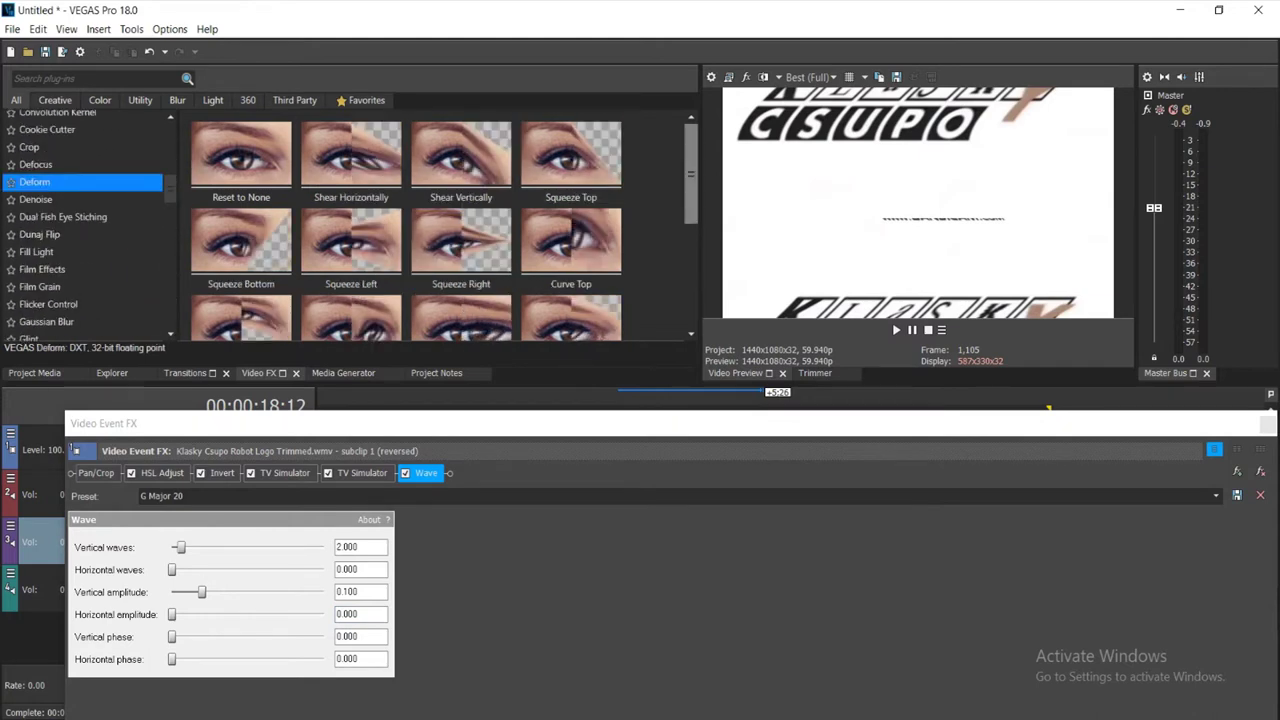
scroll(445, 230, "down", 3)
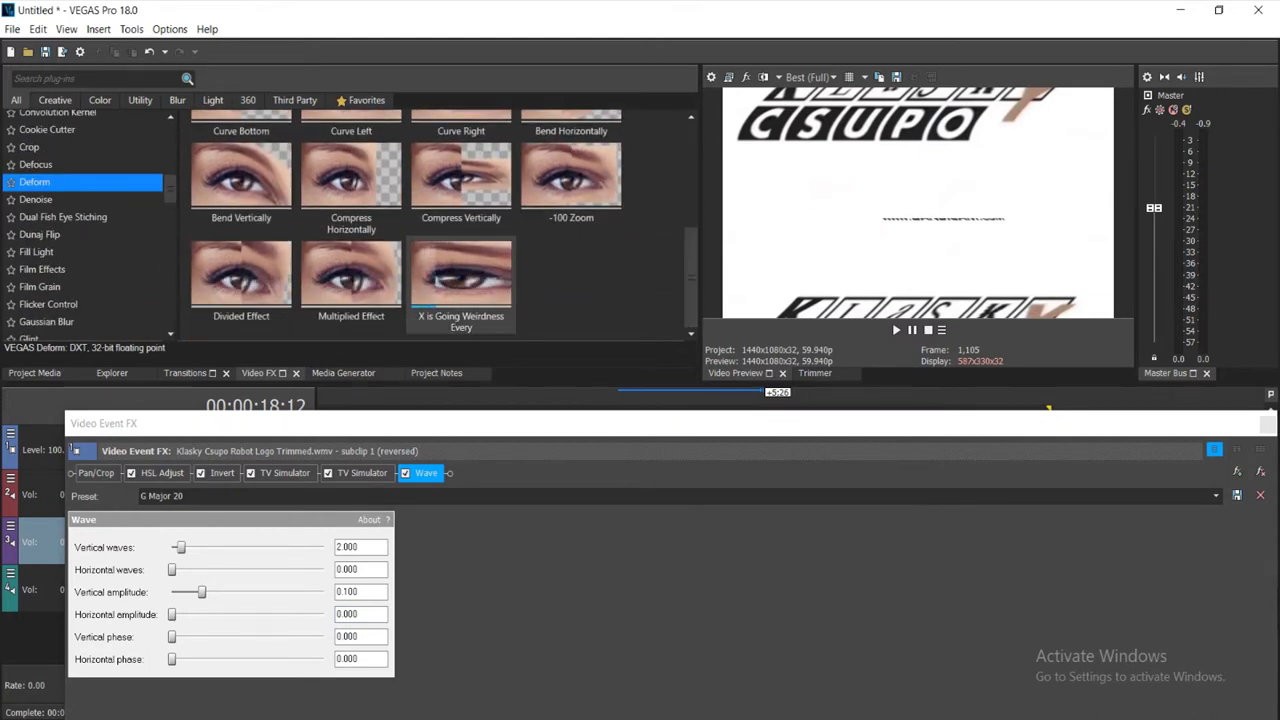
left_click_drag(461, 283, 452, 530)
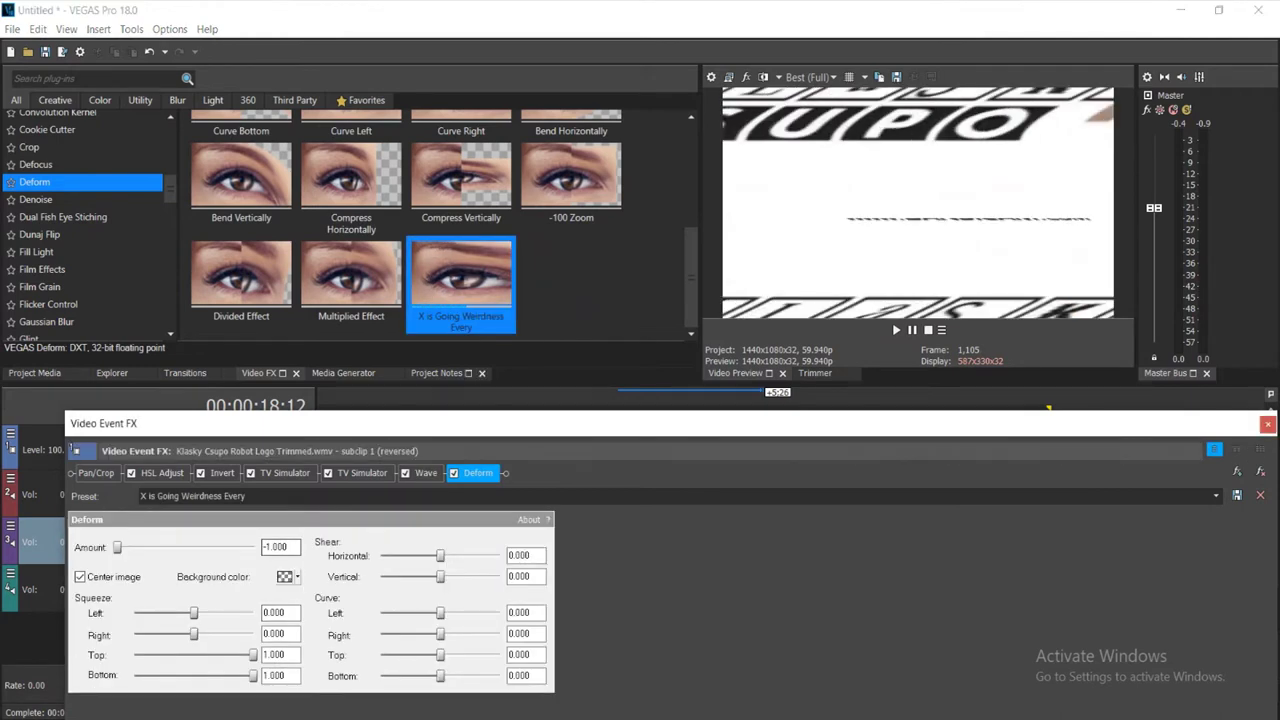
left_click_drag(121, 547, 186, 547)
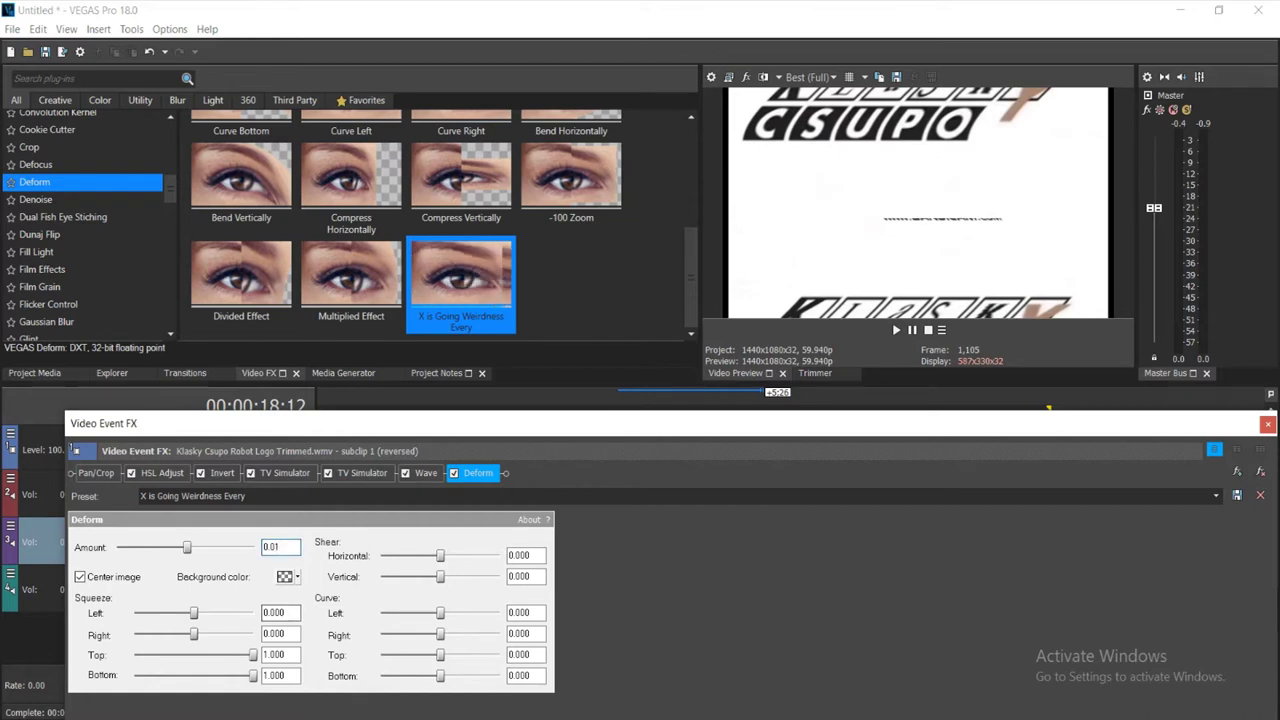
left_click_drag(461, 283, 455, 530)
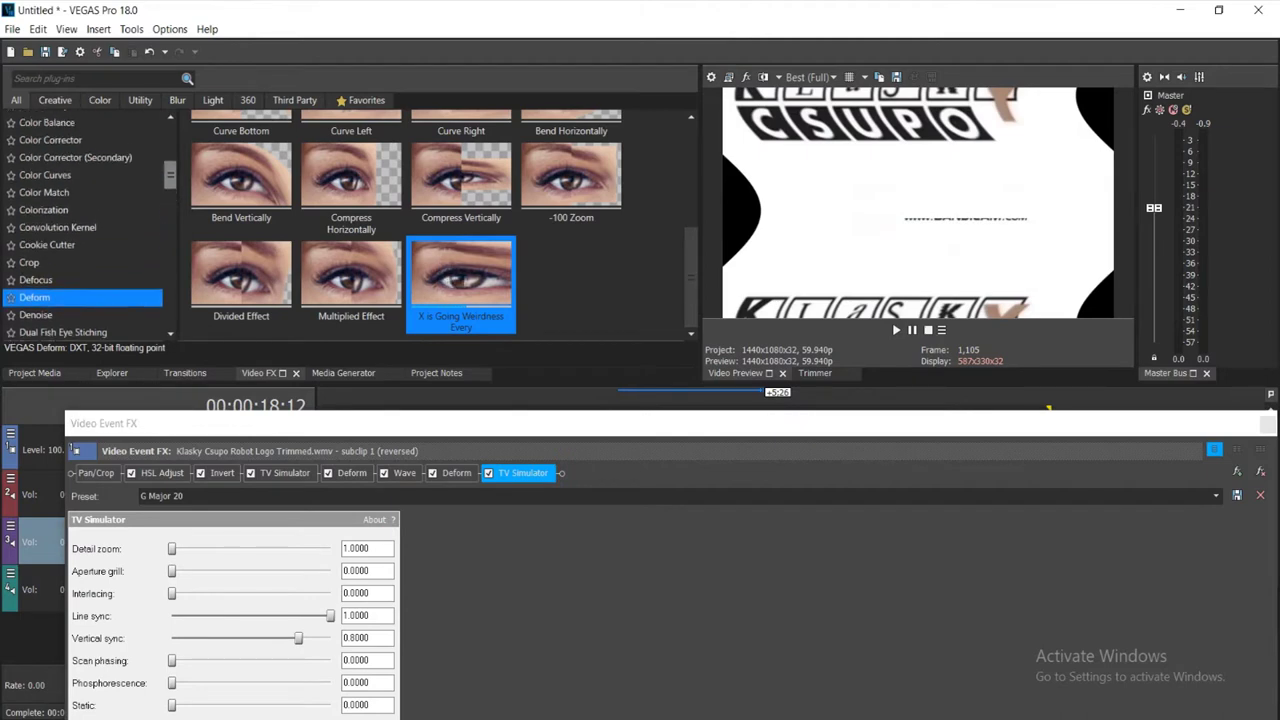
Add Dunaj Flip with the Flip Vertically preset both before and after the last TV Simulator
scroll(88, 228, "up", 2)
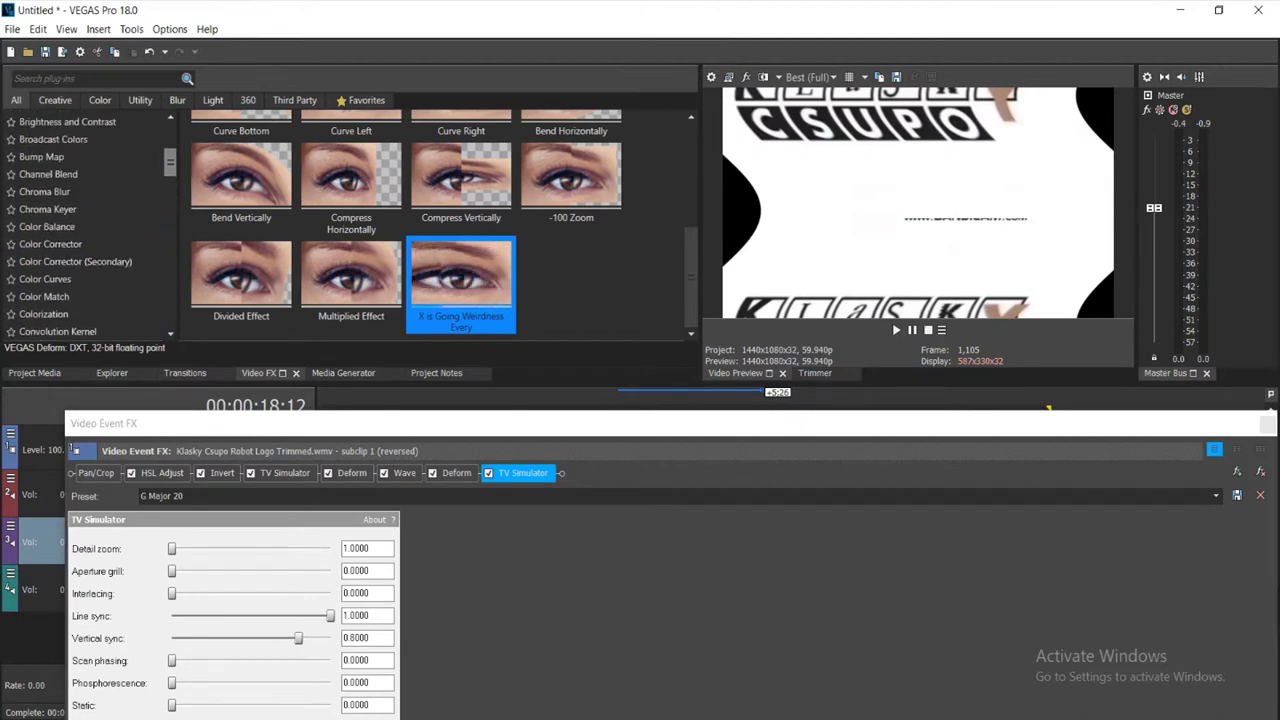
scroll(88, 228, "down", 4)
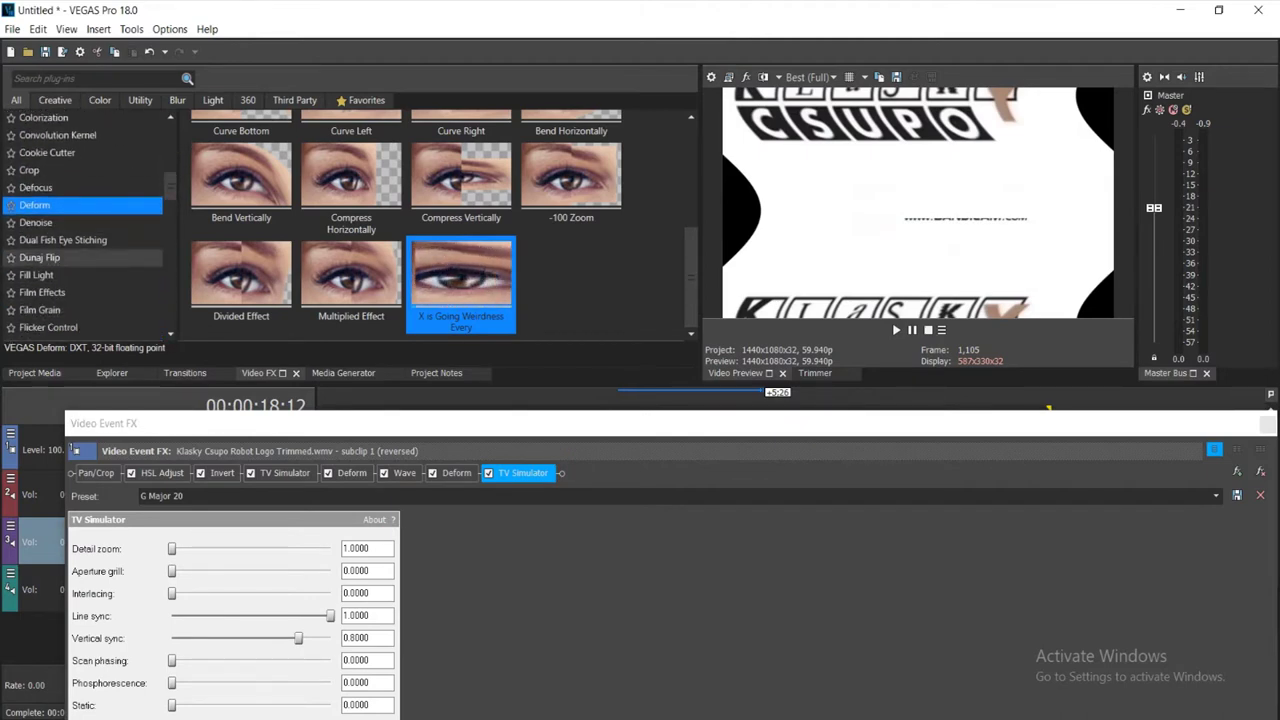
left_click(60, 258)
left_click(351, 160)
left_click_drag(351, 160, 650, 474)
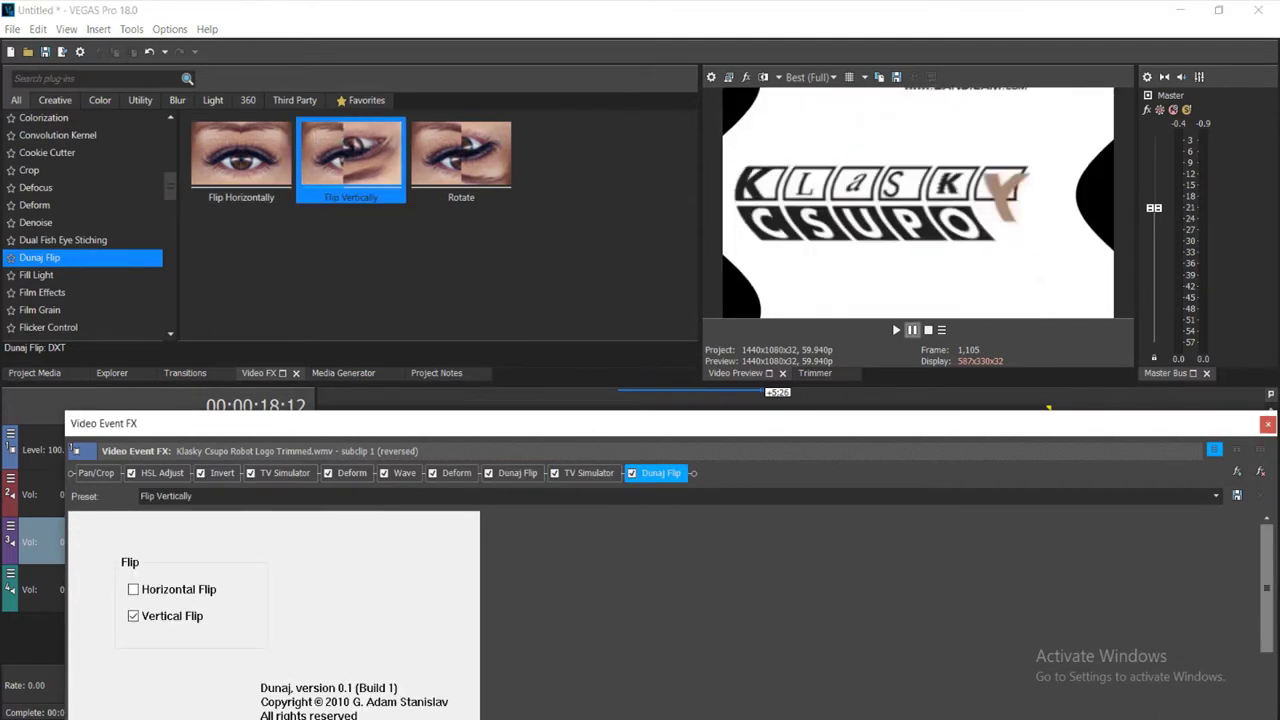
Play the reversed clip to check its effect chain, and close the effects window
key("space")
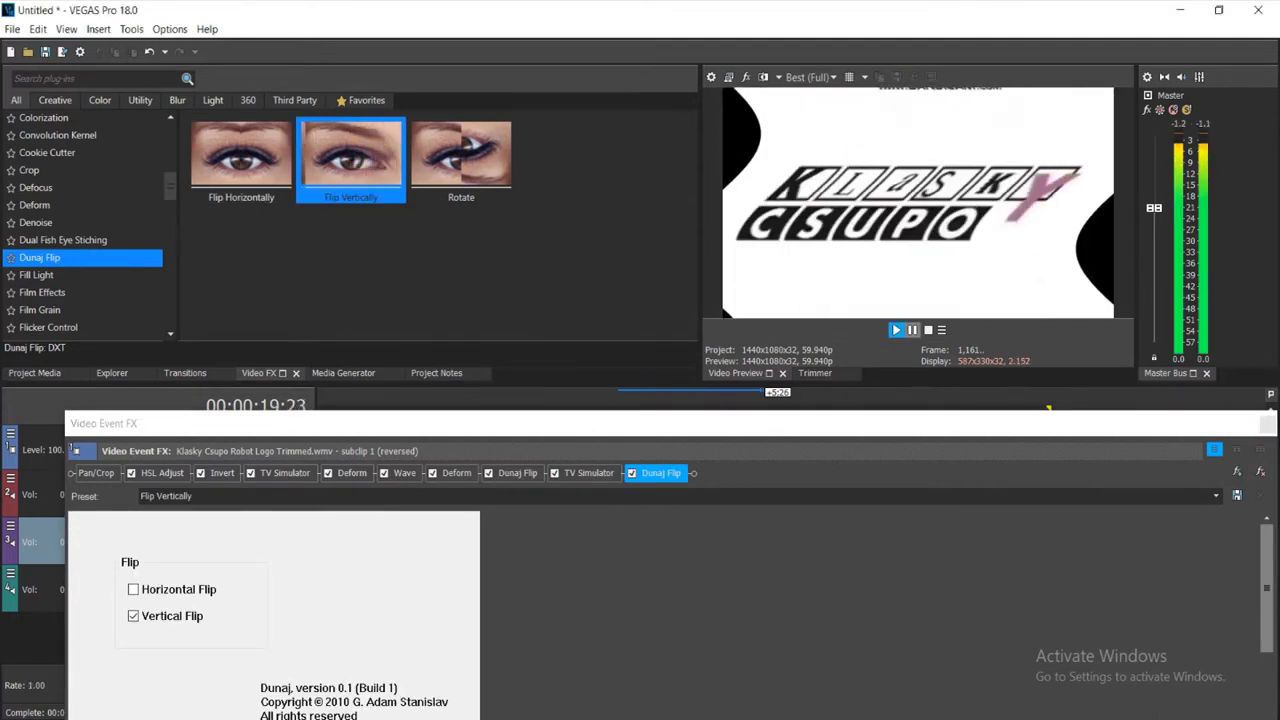
key("space")
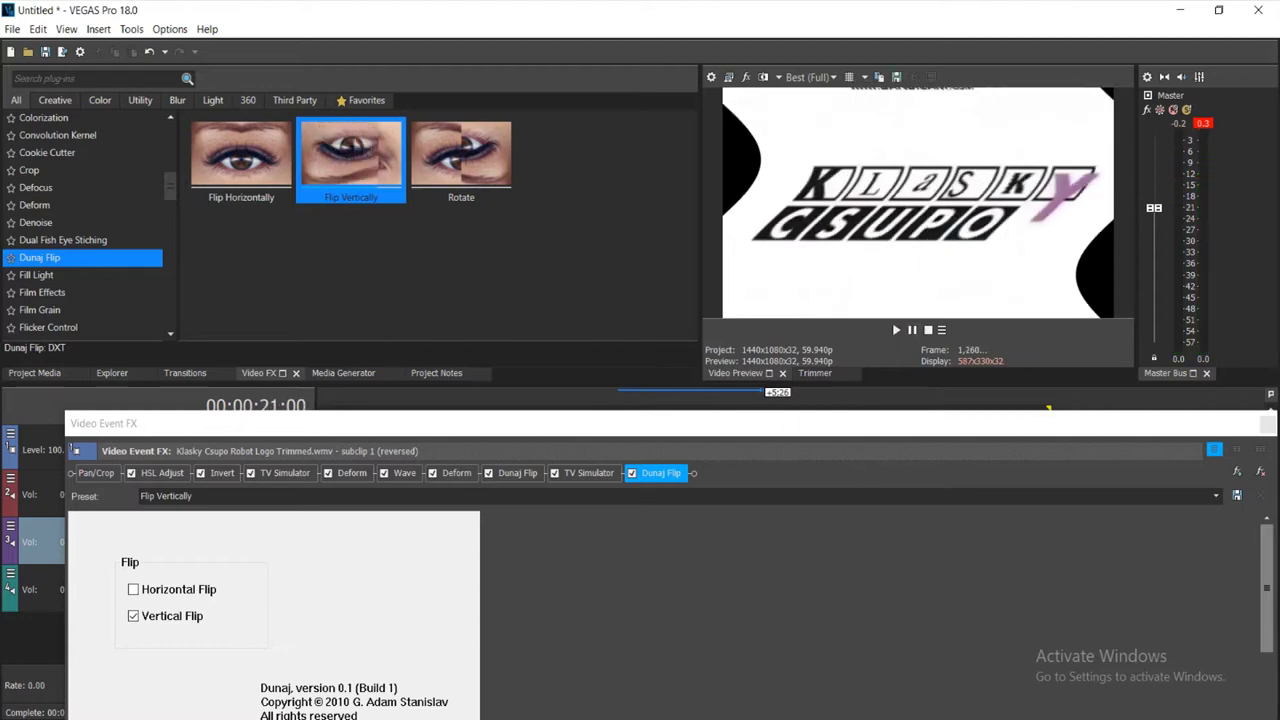
left_click(1268, 424)
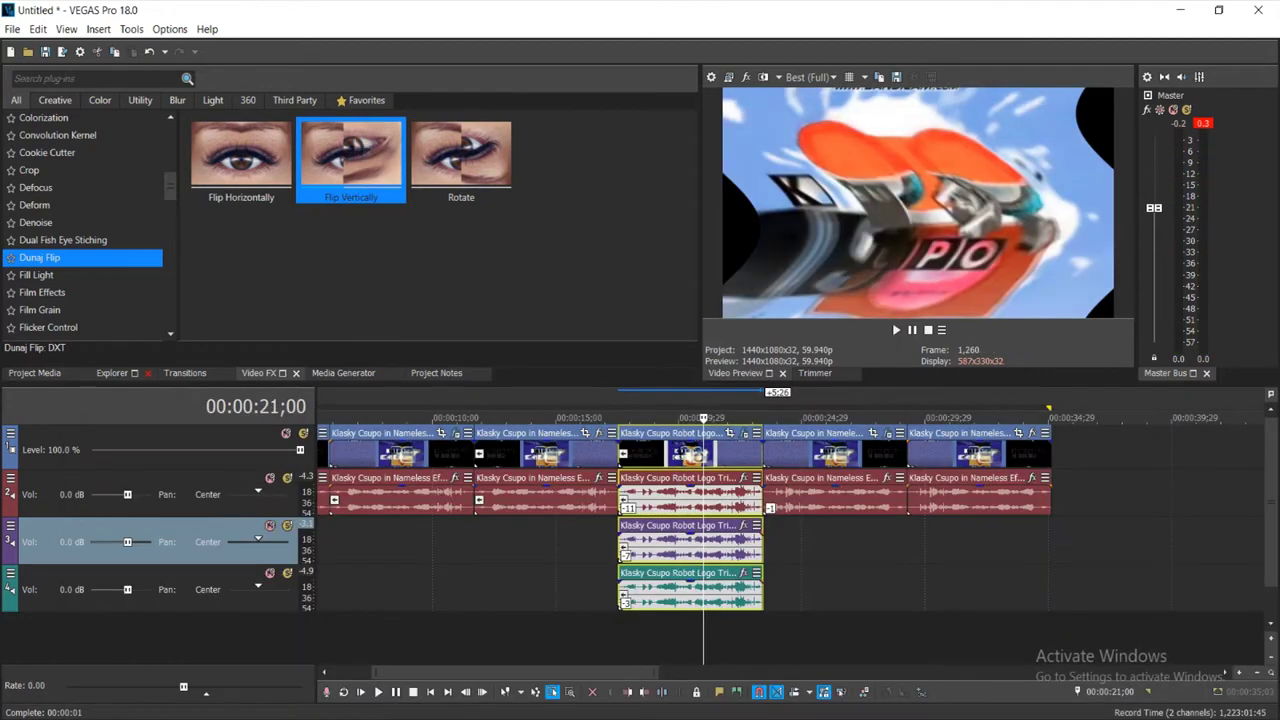
Insert a video track above the others and place Videopad Ripple Making.wmv on it at the start of the reversed Robot Logo clip
left_click(35, 373)
right_click(1120, 451)
left_click(1140, 274)
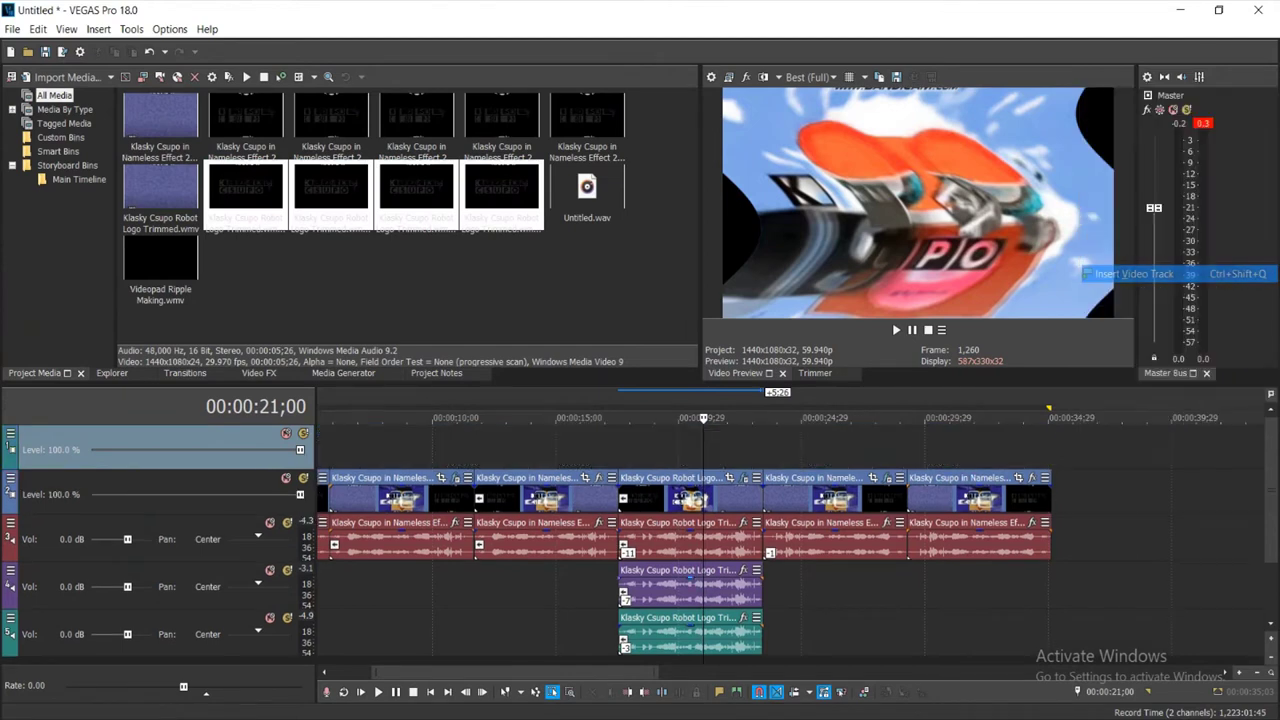
left_click(400, 285)
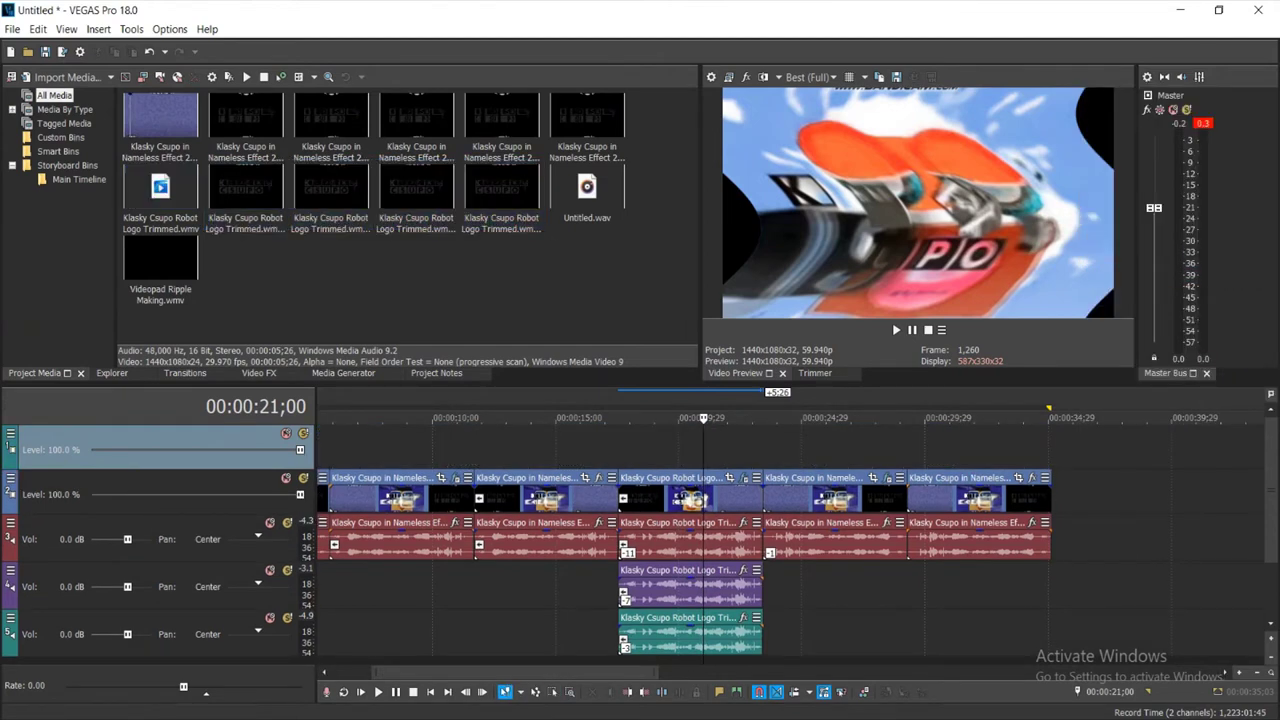
left_click_drag(160, 265, 620, 450)
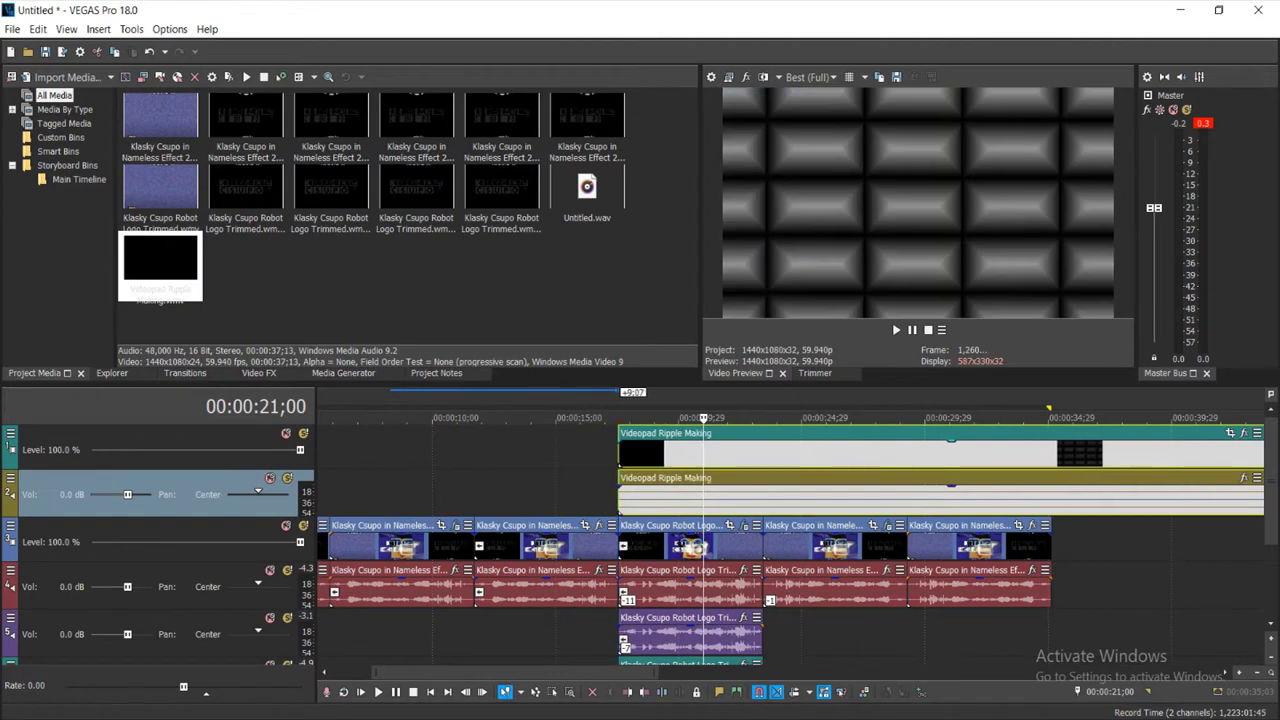
Trim the Videopad Ripple Making video and audio to end with the reversed Robot Logo clip at 00:00:23;12
left_click(763, 450)
right_click(790, 450)
left_click(826, 344)
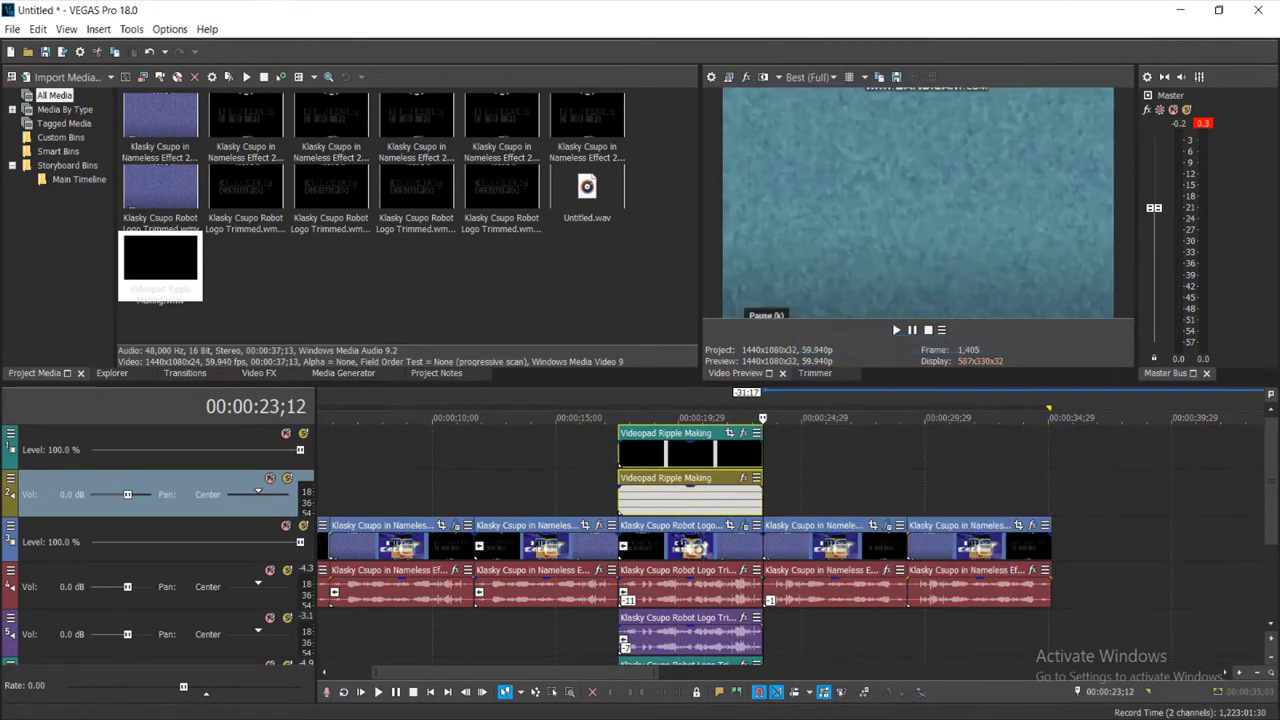
Delete the ripple clip's audio track and set the ripple video track's compositing mode to the custom VEGAS Height Map
right_click(534, 500)
left_click(600, 457)
right_click(10, 445)
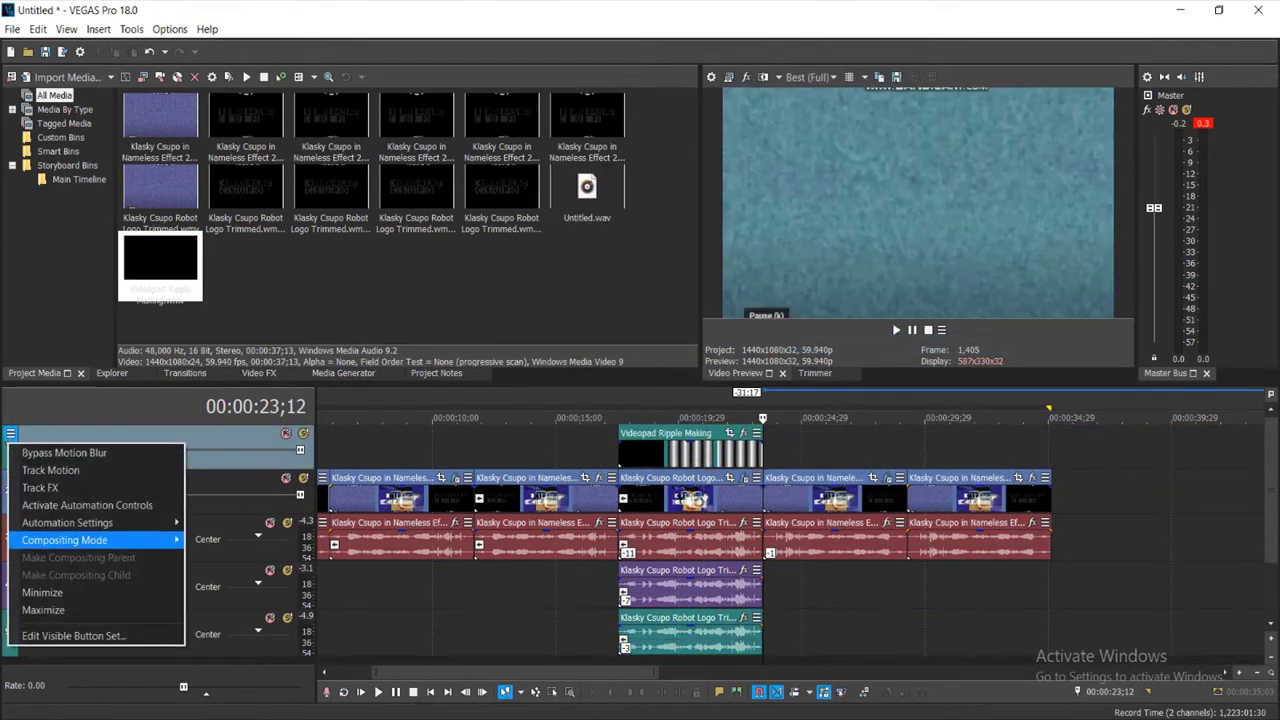
mouse_move(100, 540)
left_click(215, 289)
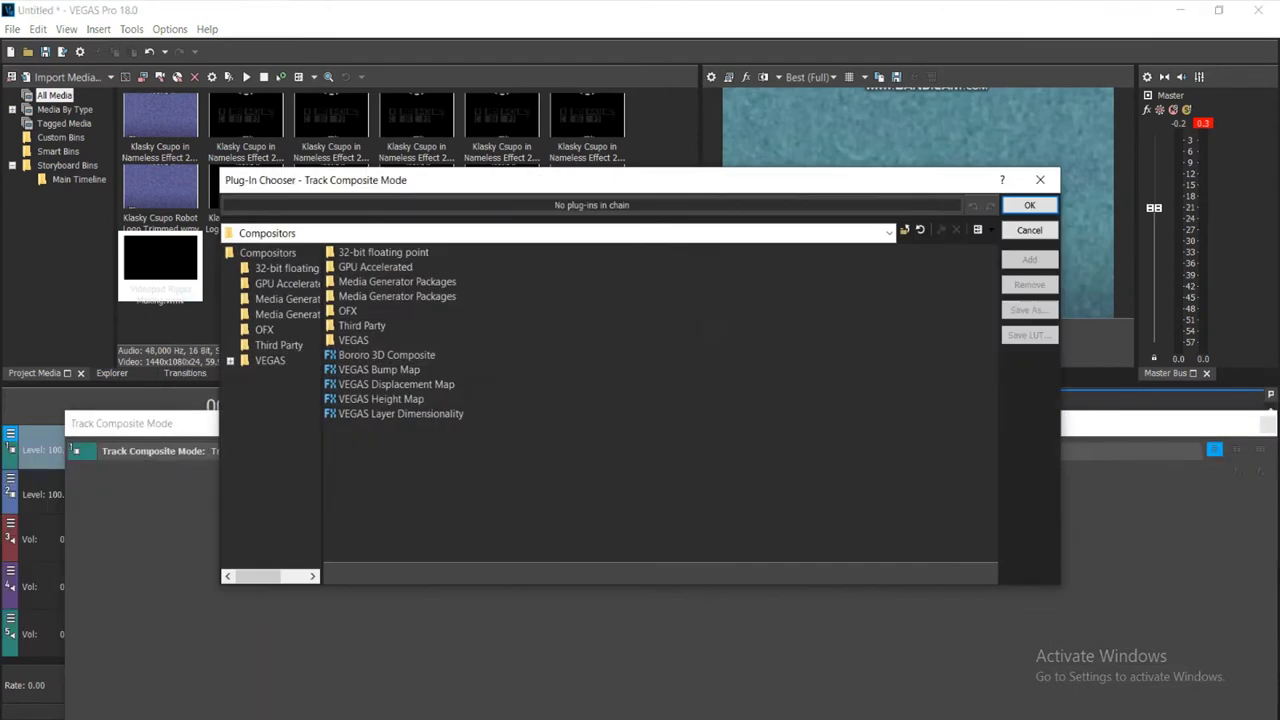
double_click(380, 398)
left_click_drag(600, 424, 679, 534)
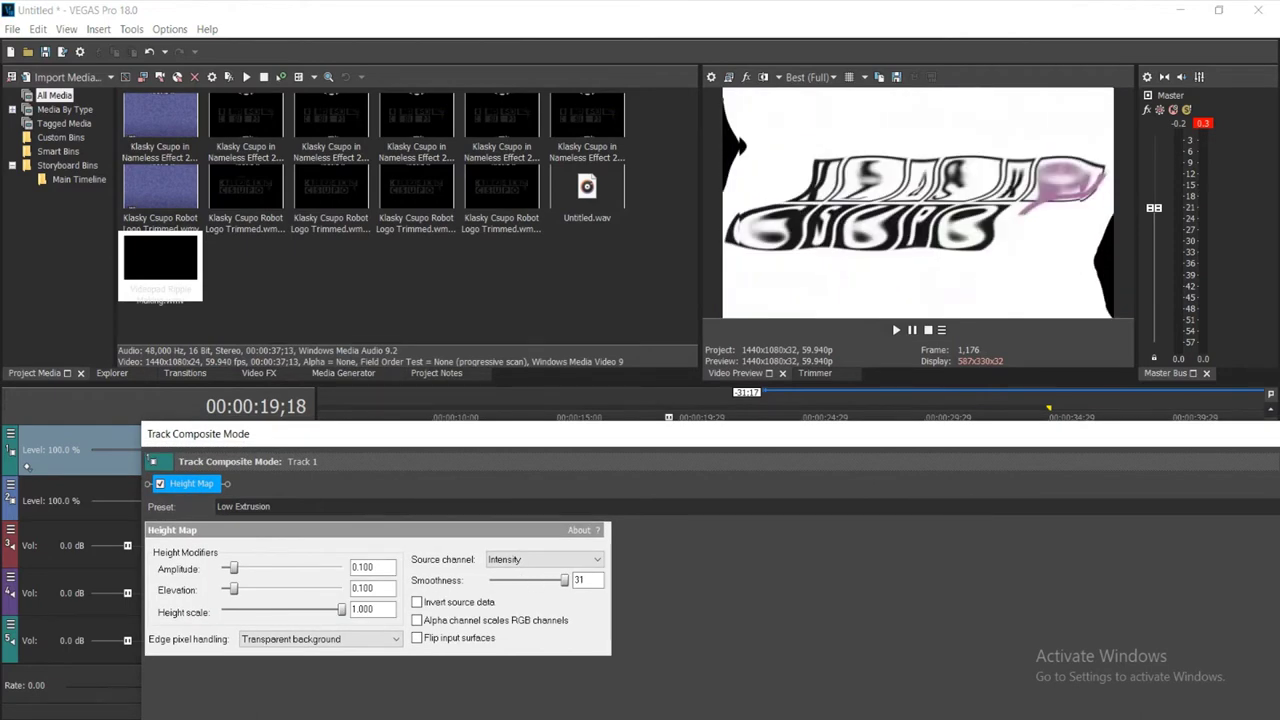
Set the Height Map amplitude to 0.020 and close the Track Composite Mode window
left_click_drag(233, 568, 225, 568)
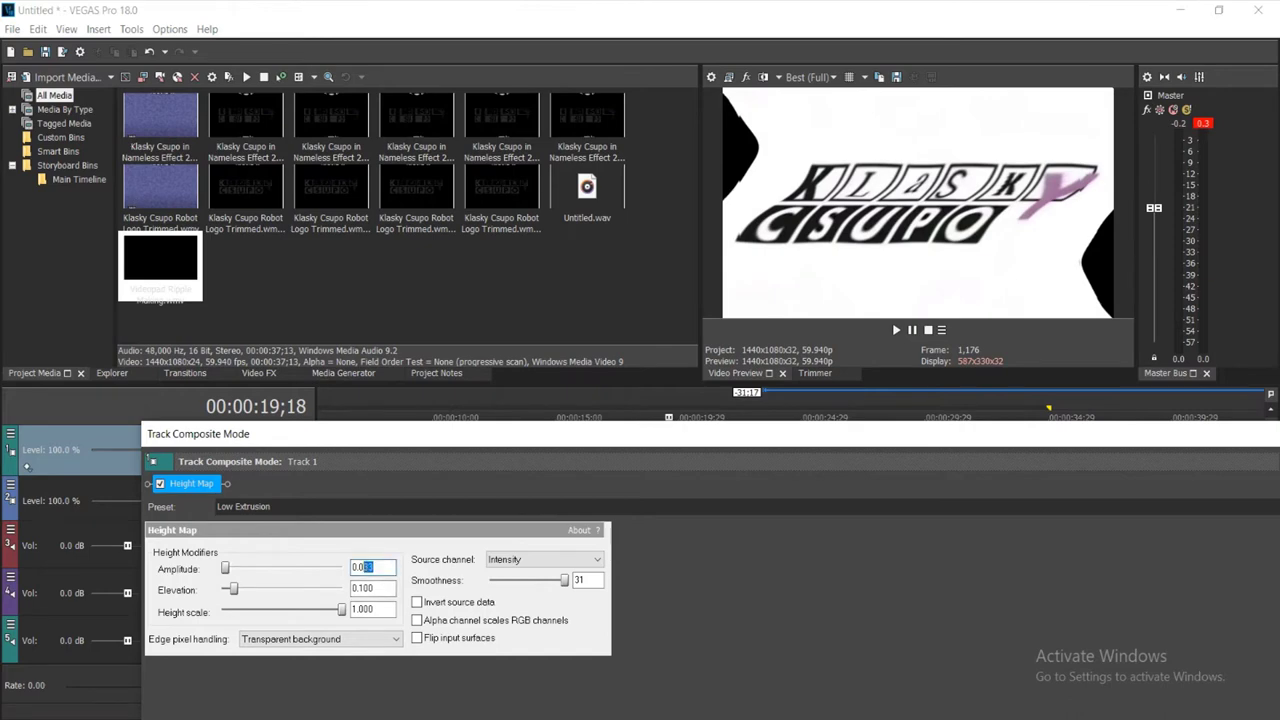
key("Tab")
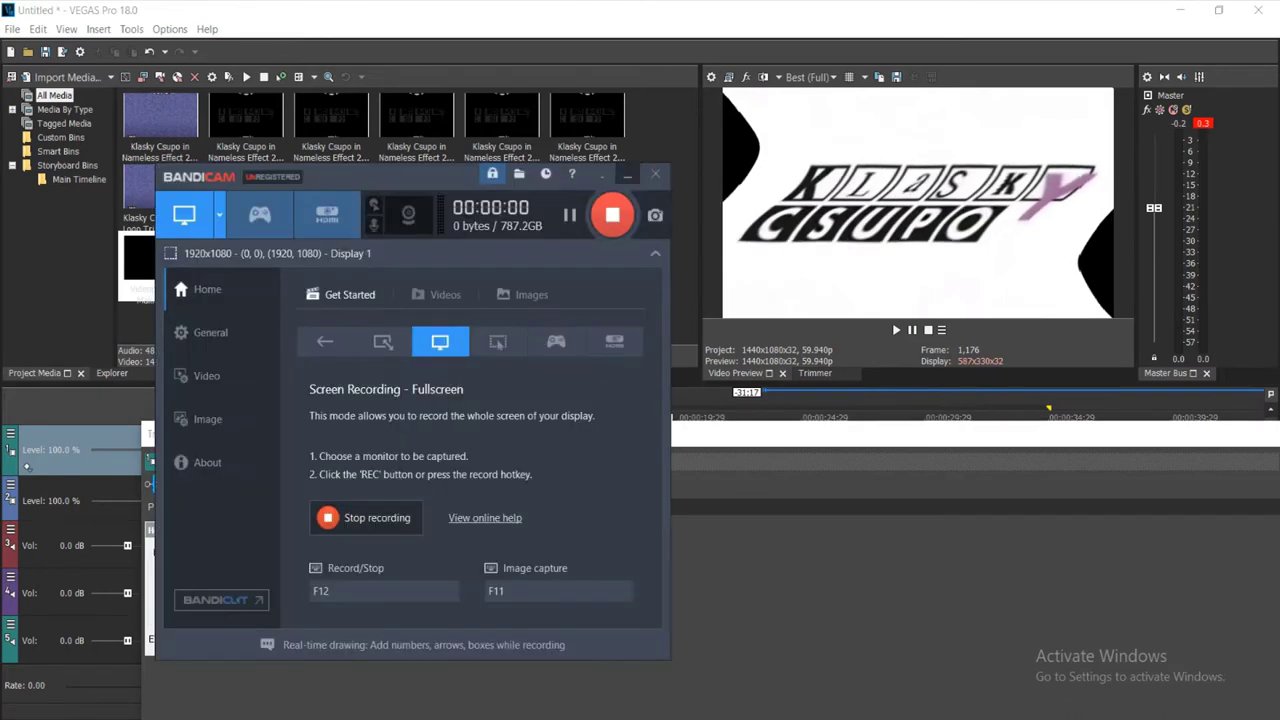
left_click(627, 173)
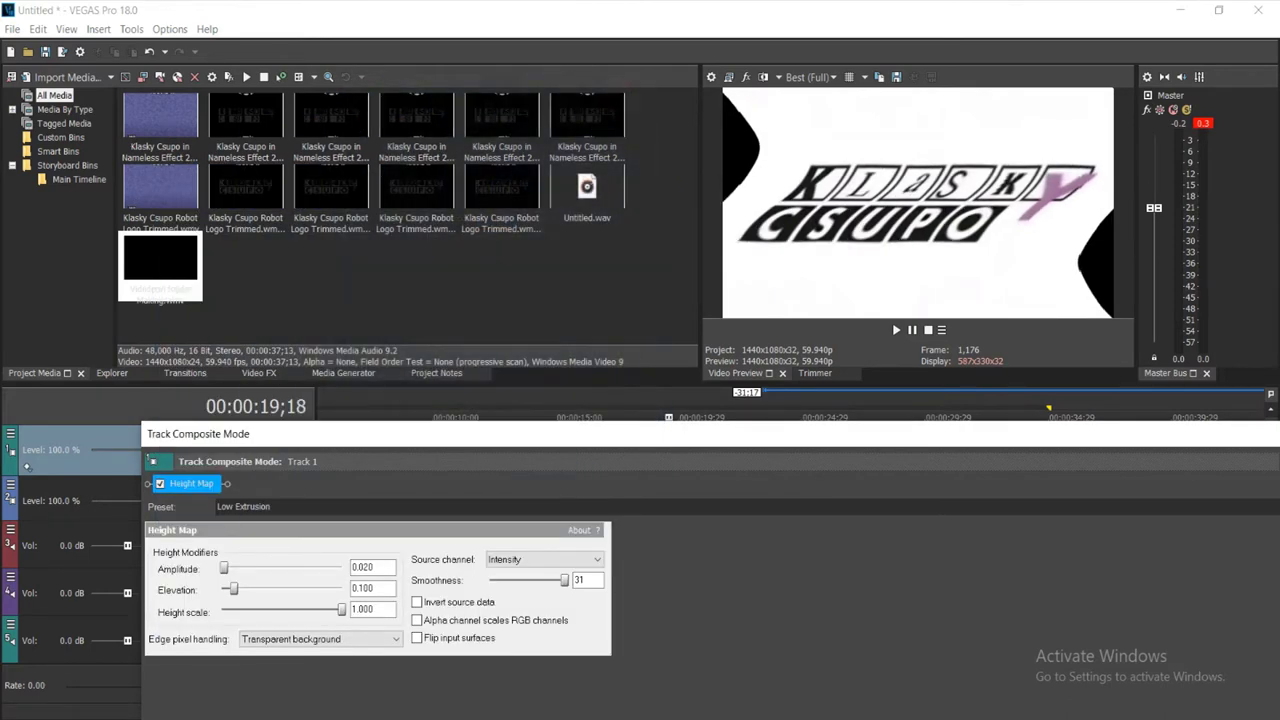
left_click_drag(900, 434, 683, 456)
left_click(1128, 458)
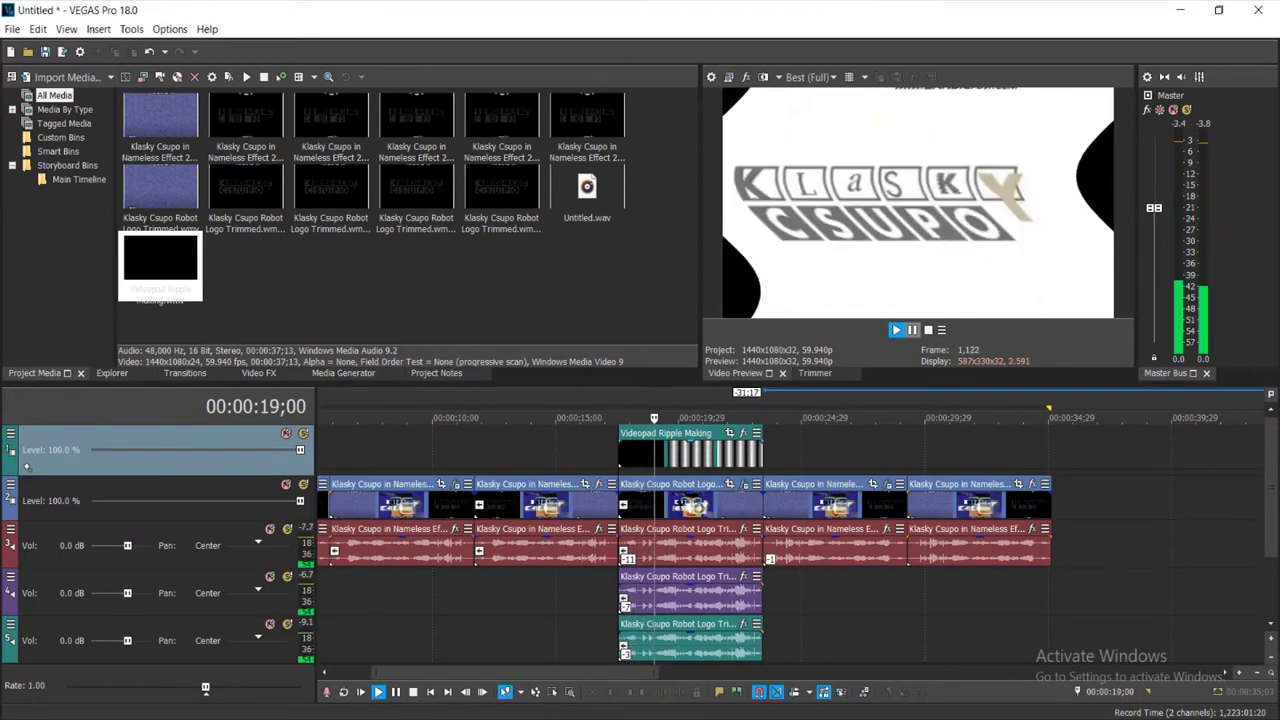
Reverse the Videopad Ripple Making video clip and play back the rippled section
right_click(668, 453)
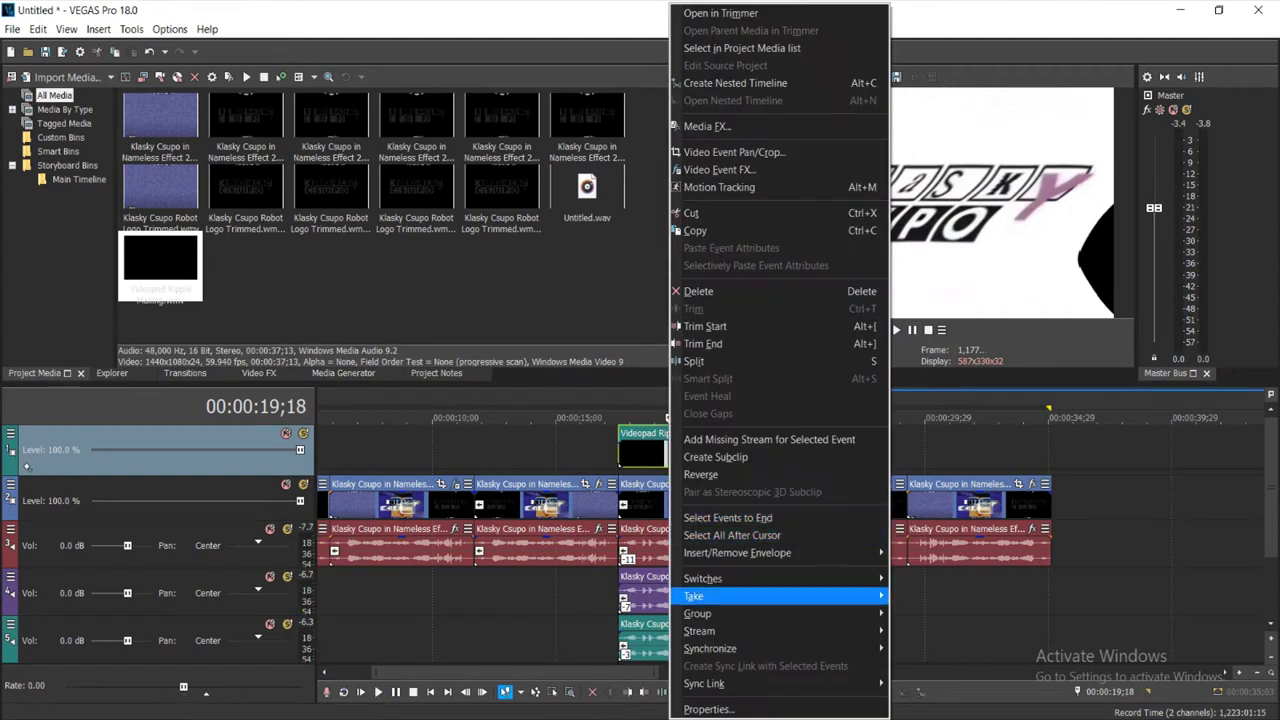
left_click(704, 474)
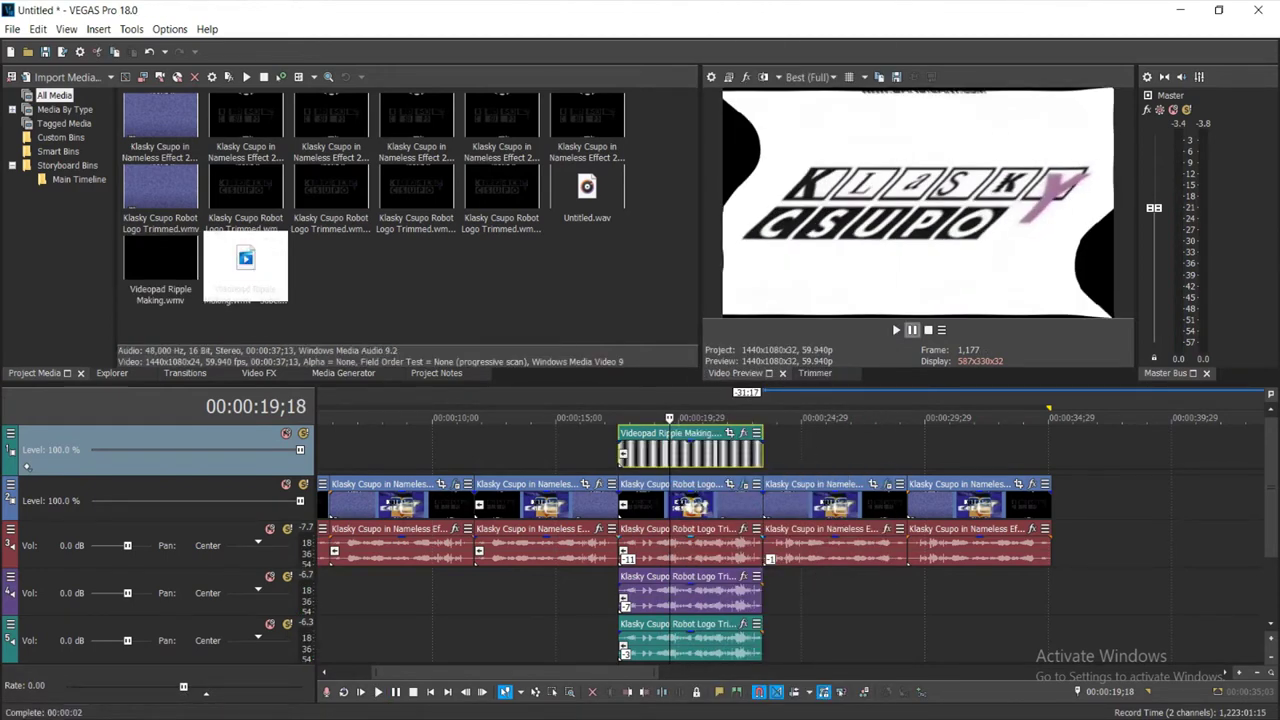
key("space")
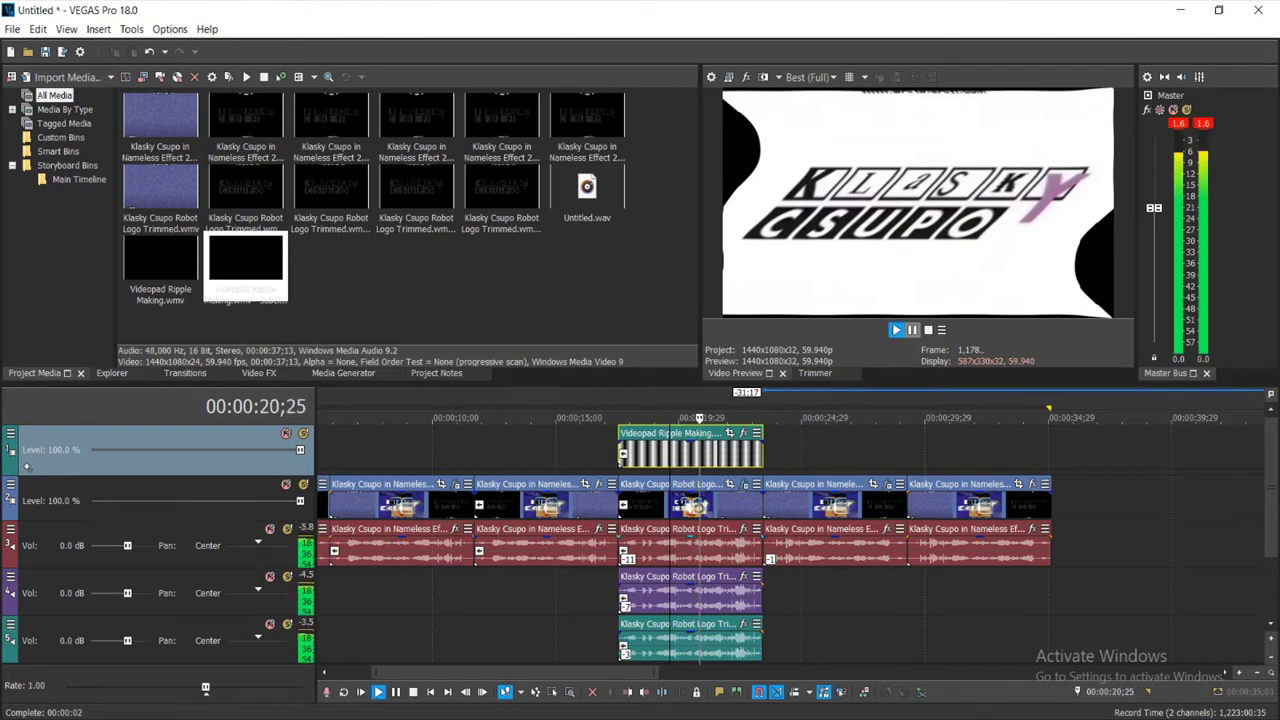
key("space")
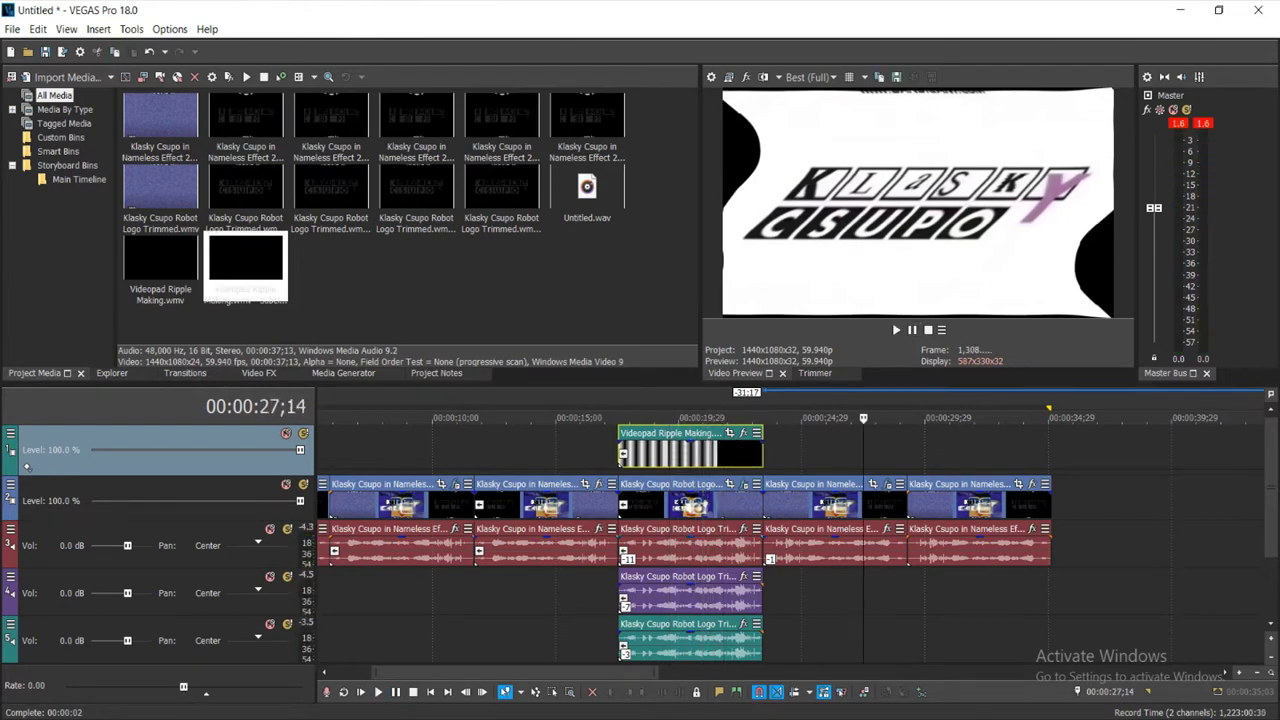
key("alt+Tab")
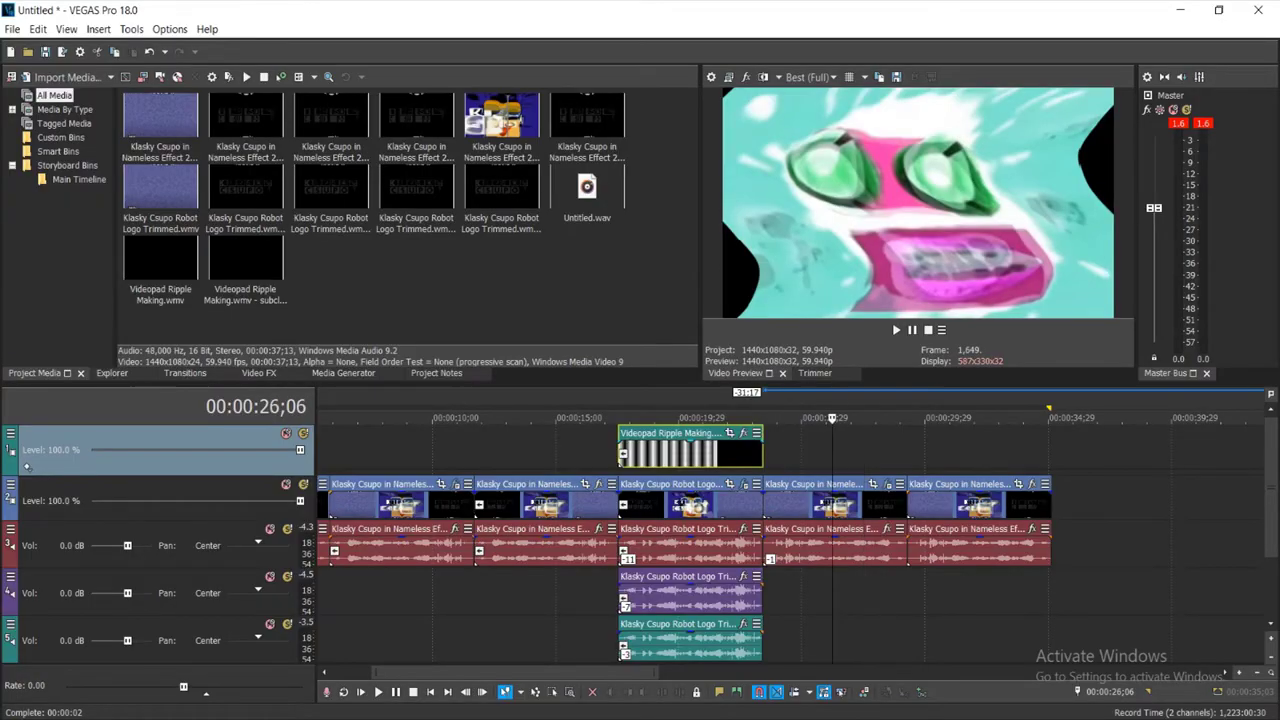
Set the last clip's audio to the élastique method with Pro stretch attributes and a pitch change of 1
left_click(840, 545)
right_click(962, 545)
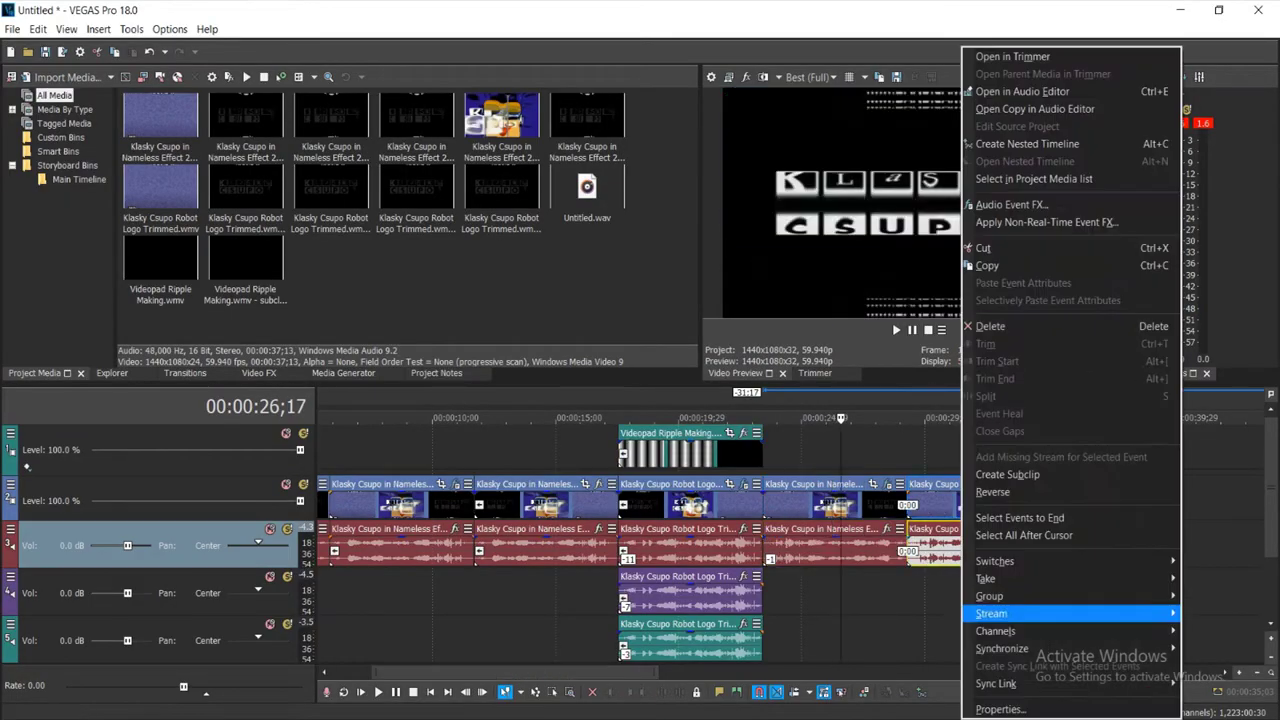
left_click(1000, 709)
left_click(686, 293)
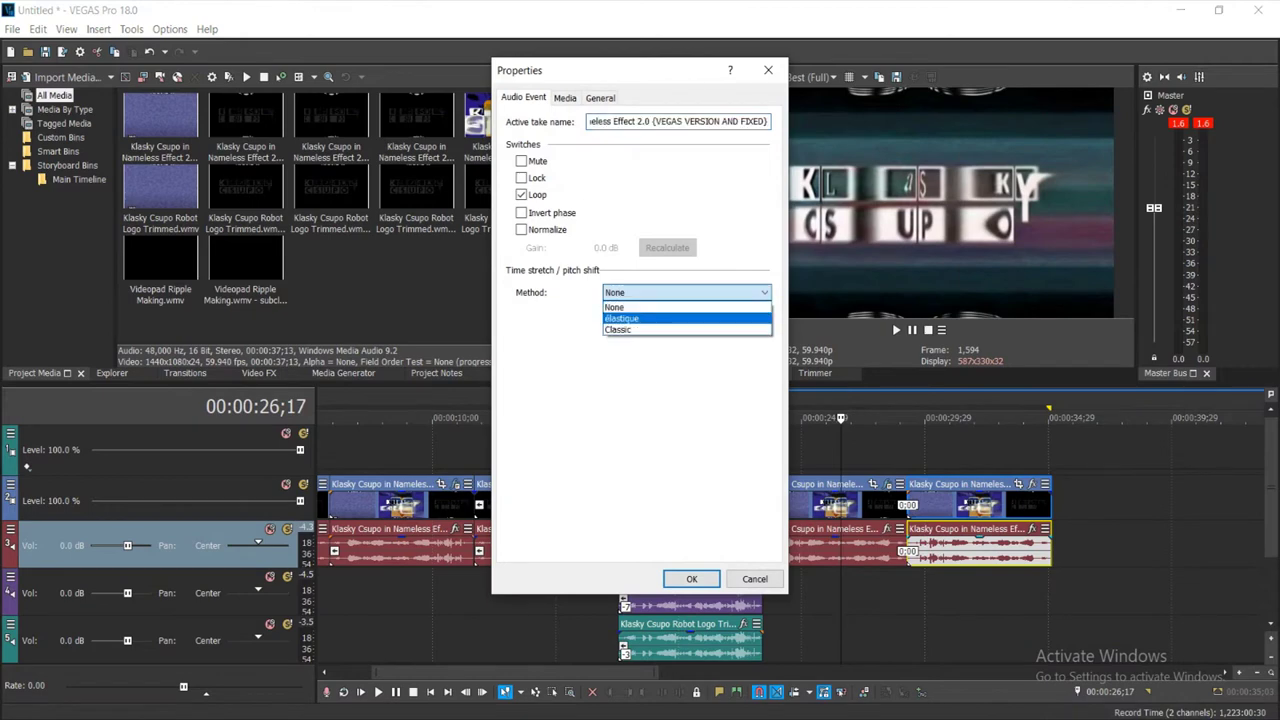
left_click(660, 318)
left_click(660, 317)
left_click(660, 331)
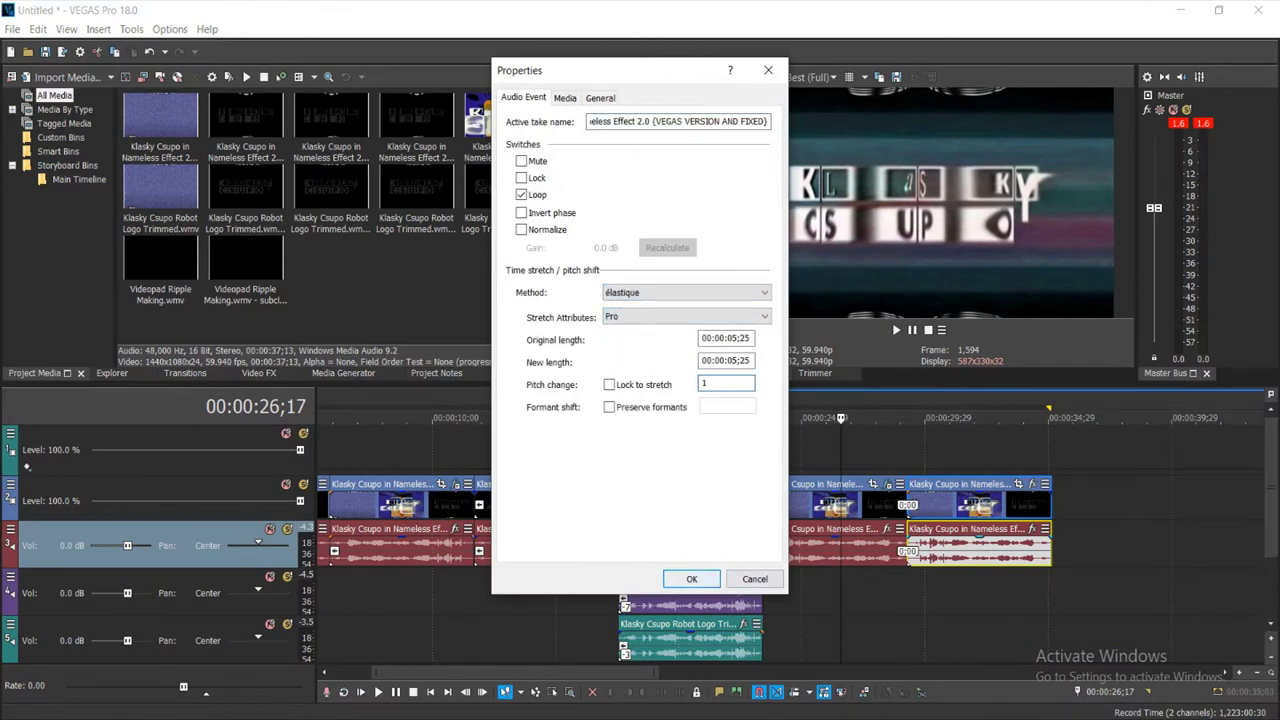
left_click(670, 293)
left_click(670, 294)
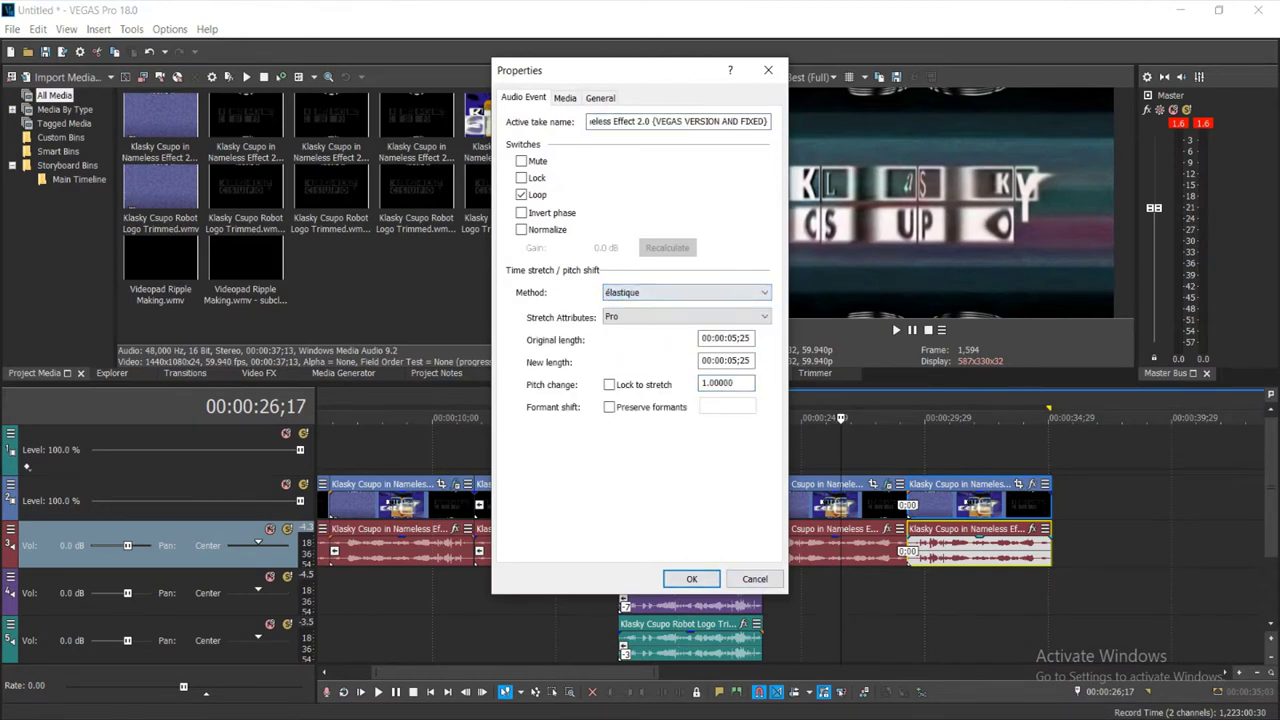
key("Return")
Apply the HSL Adjust preset Asleep Or W Major to the last video clip and set its first value to 0.150
left_click(259, 373)
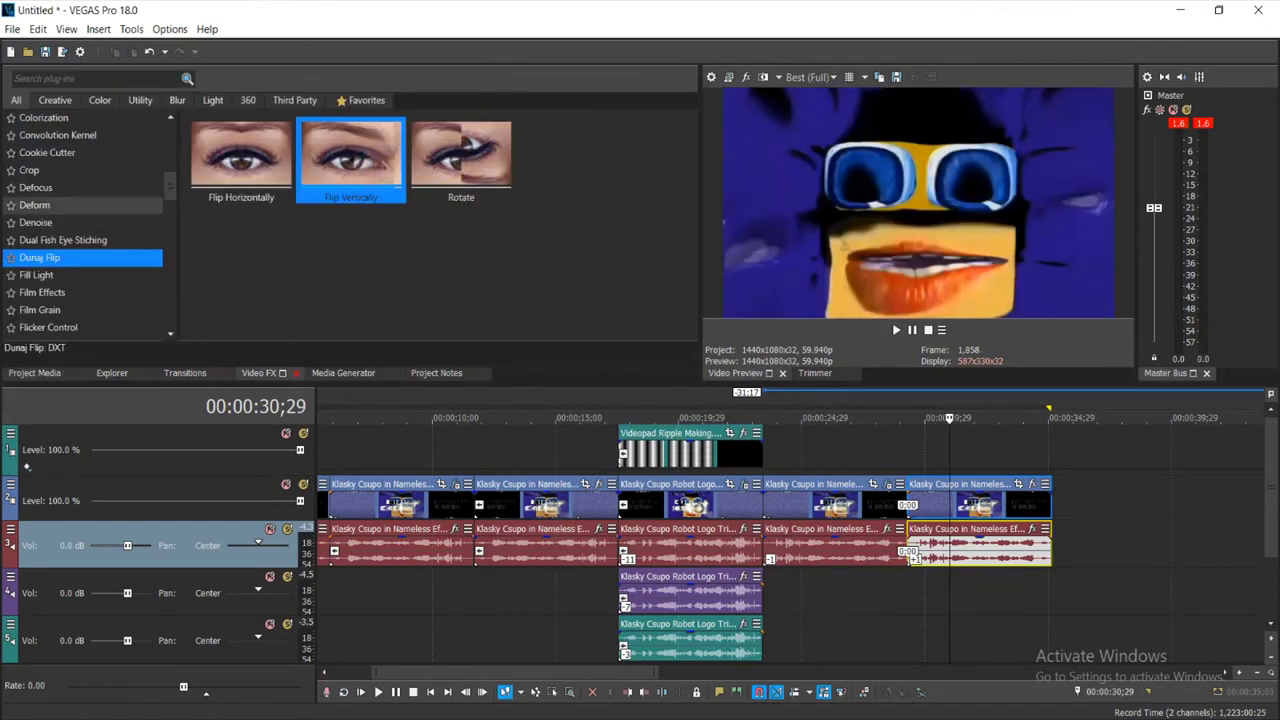
left_click_drag(170, 187, 170, 212)
left_click(42, 202)
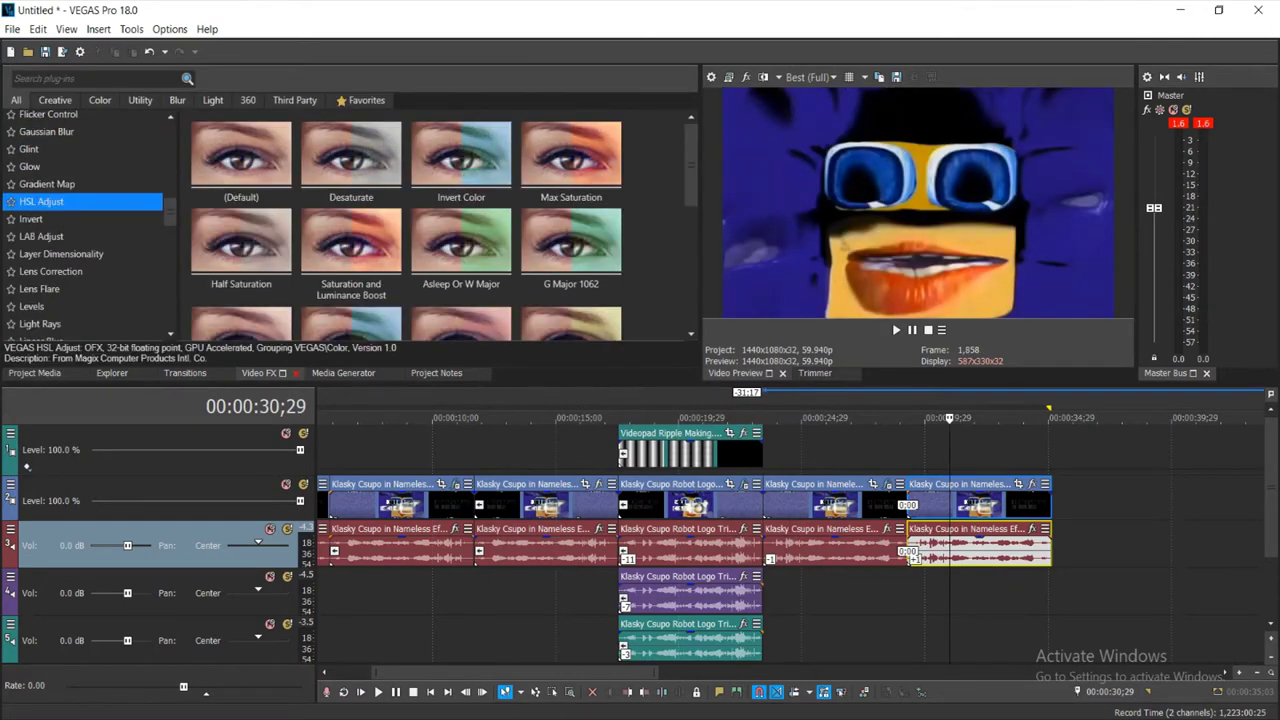
scroll(461, 225, "down", 1)
left_click_drag(461, 205, 975, 503)
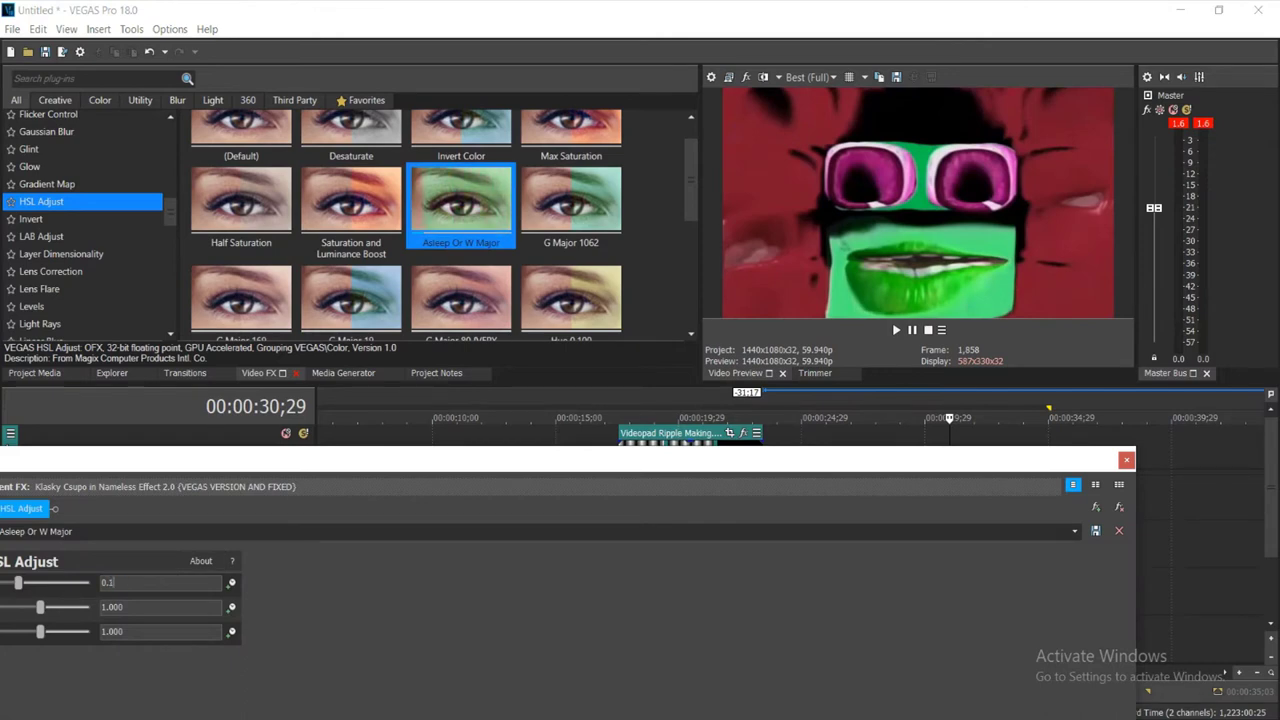
key("Tab")
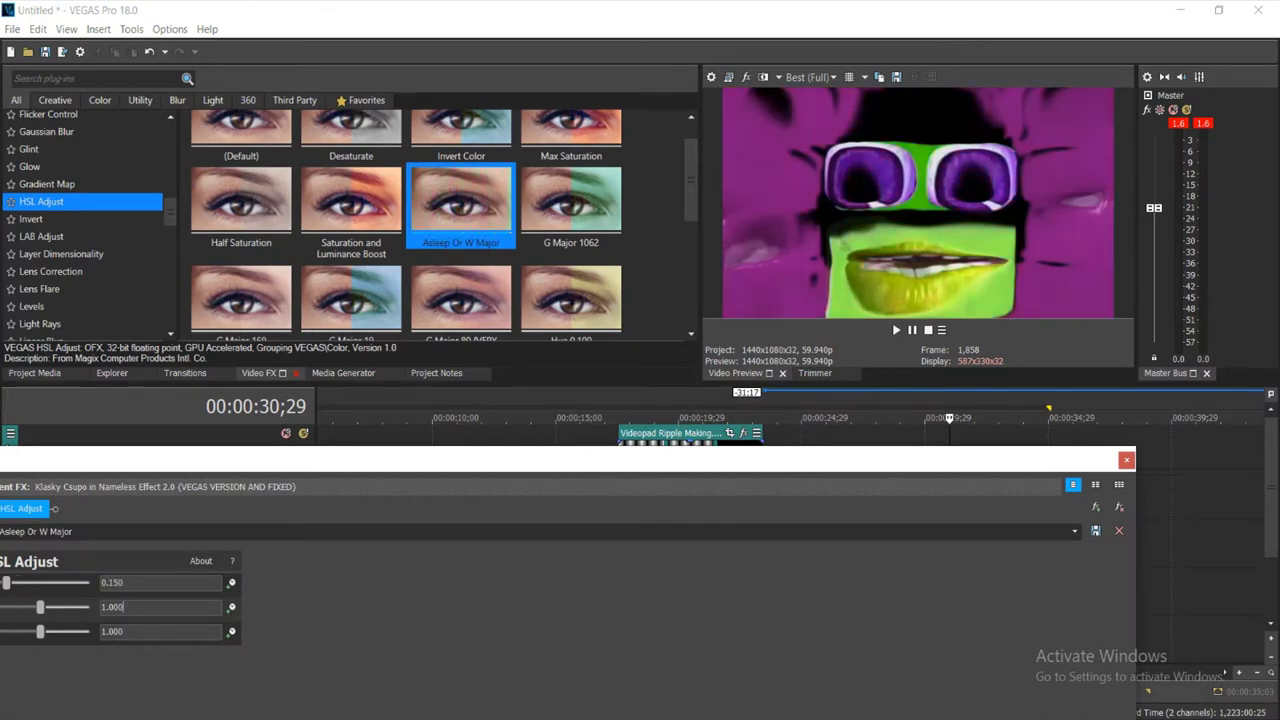
left_click(1126, 459)
Add another Klasky Csupo in Nameless Effect 2.0 clip from the project media directly after the last timeline clip
scroll(793, 540, "down", 2)
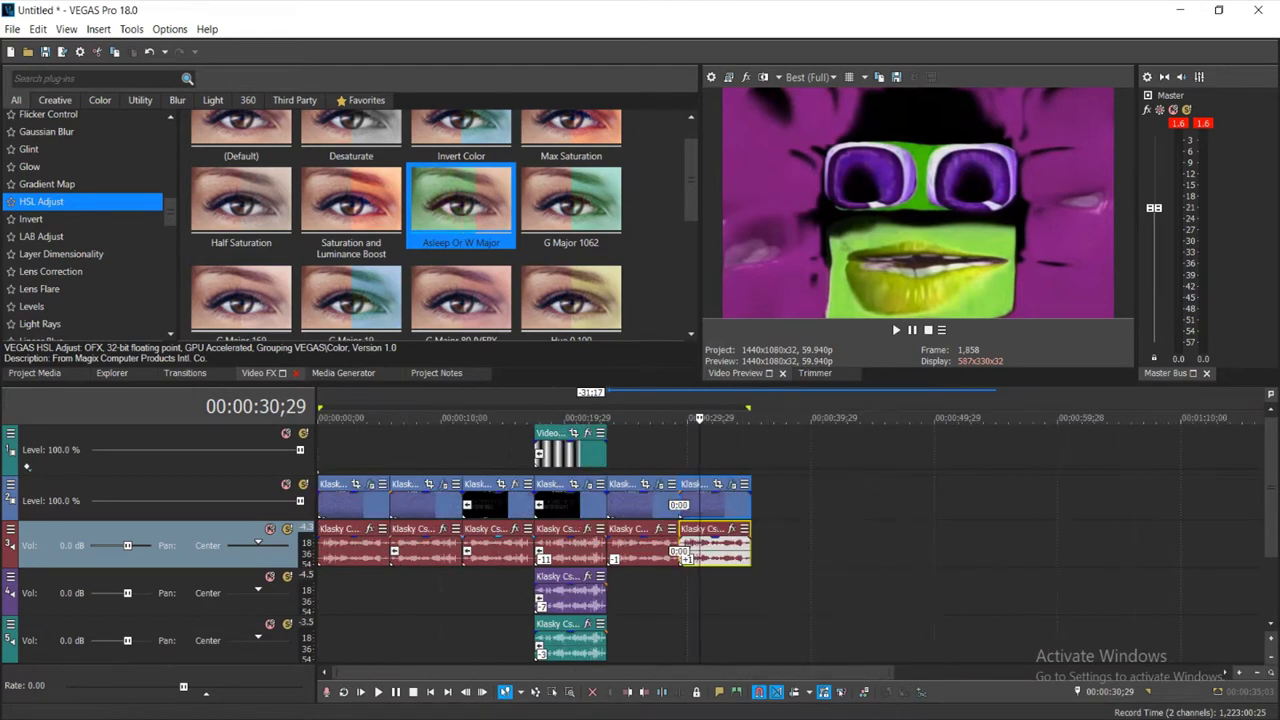
left_click(35, 373)
left_click_drag(160, 120, 752, 500)
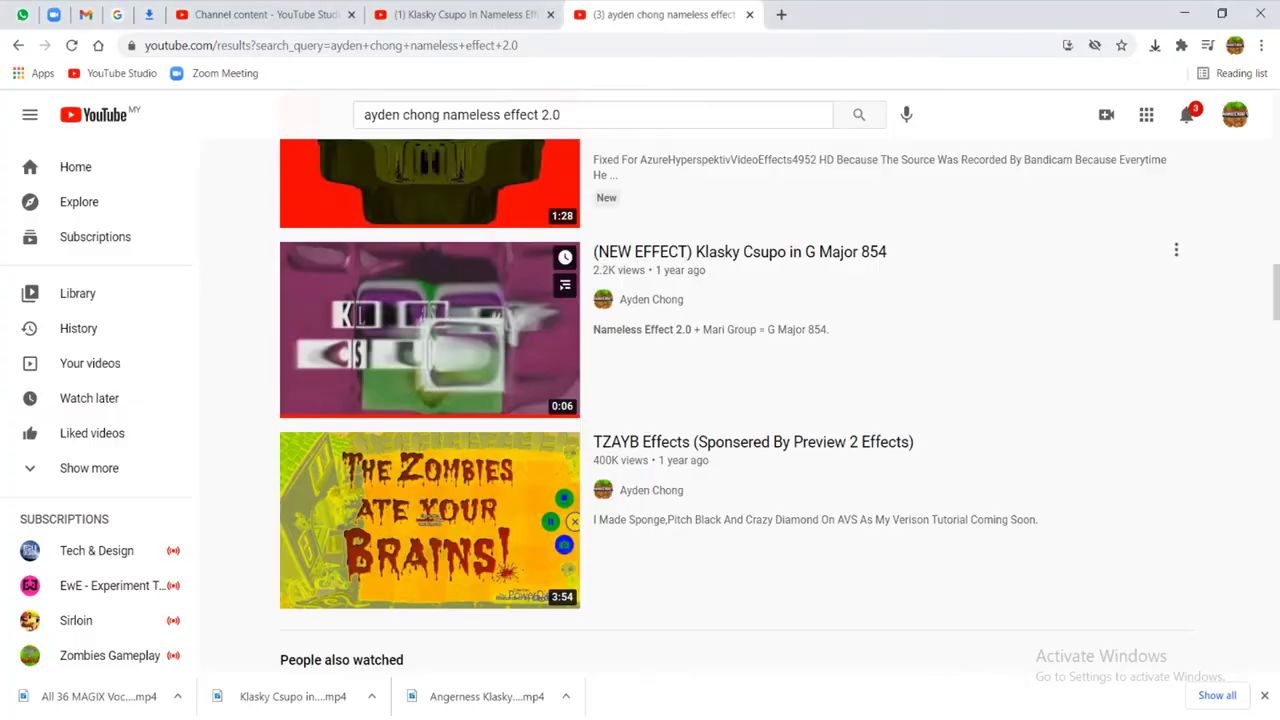
Switch to YouTube in the browser and examine the Nameless Effect 2.0 search results for G Major effect recipes
scroll(736, 400, "down", 11)
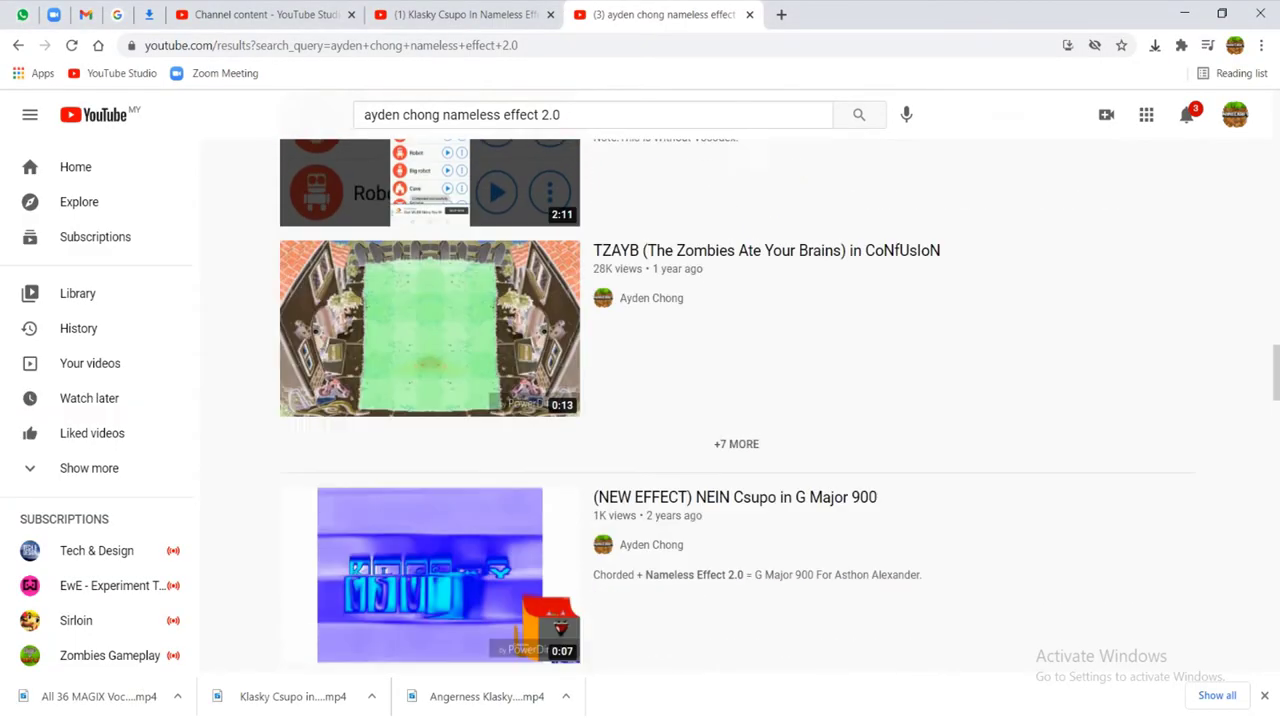
scroll(736, 405, "up", 2)
scroll(736, 405, "down", 5)
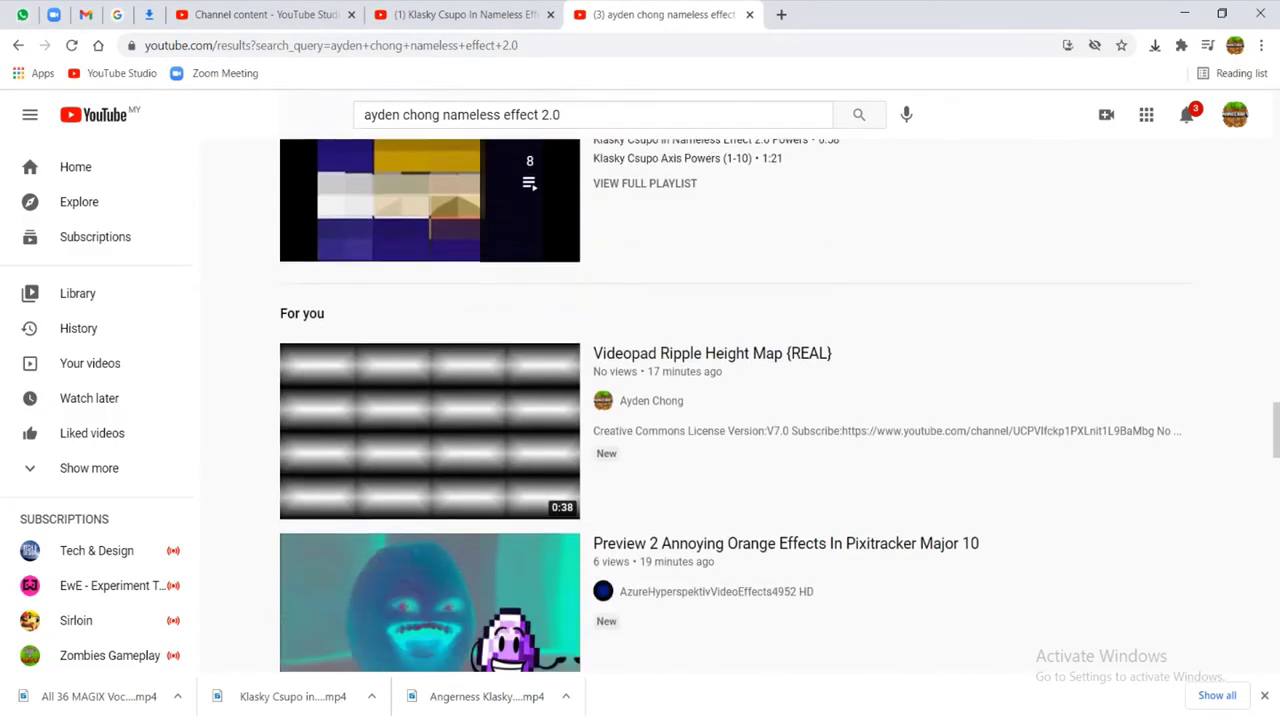
scroll(736, 405, "down", 10)
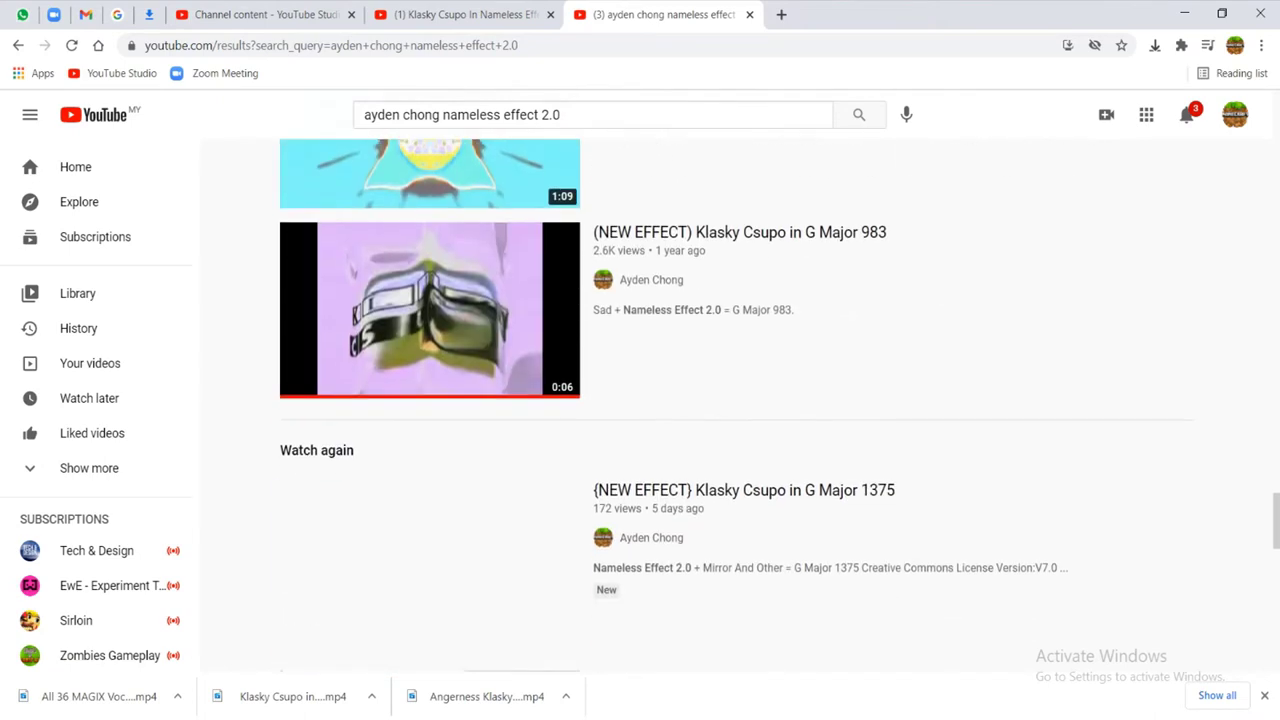
scroll(736, 405, "down", 8)
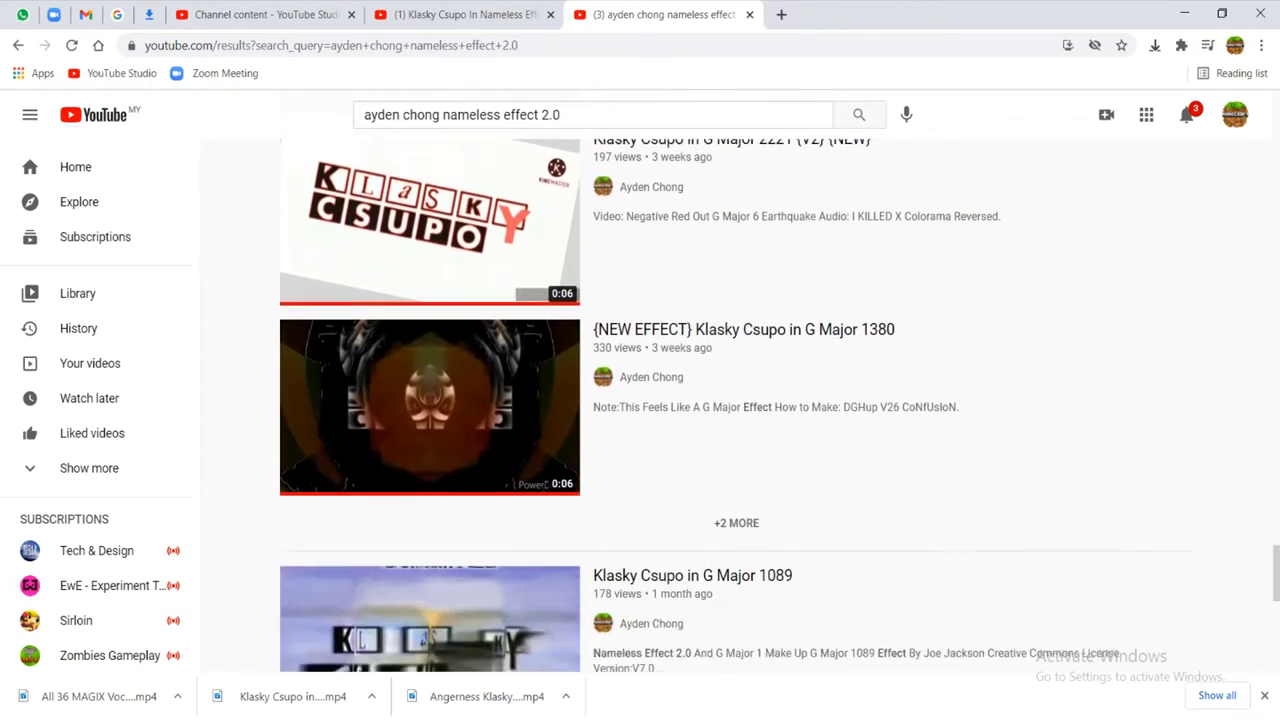
scroll(736, 405, "down", 5)
key("Home")
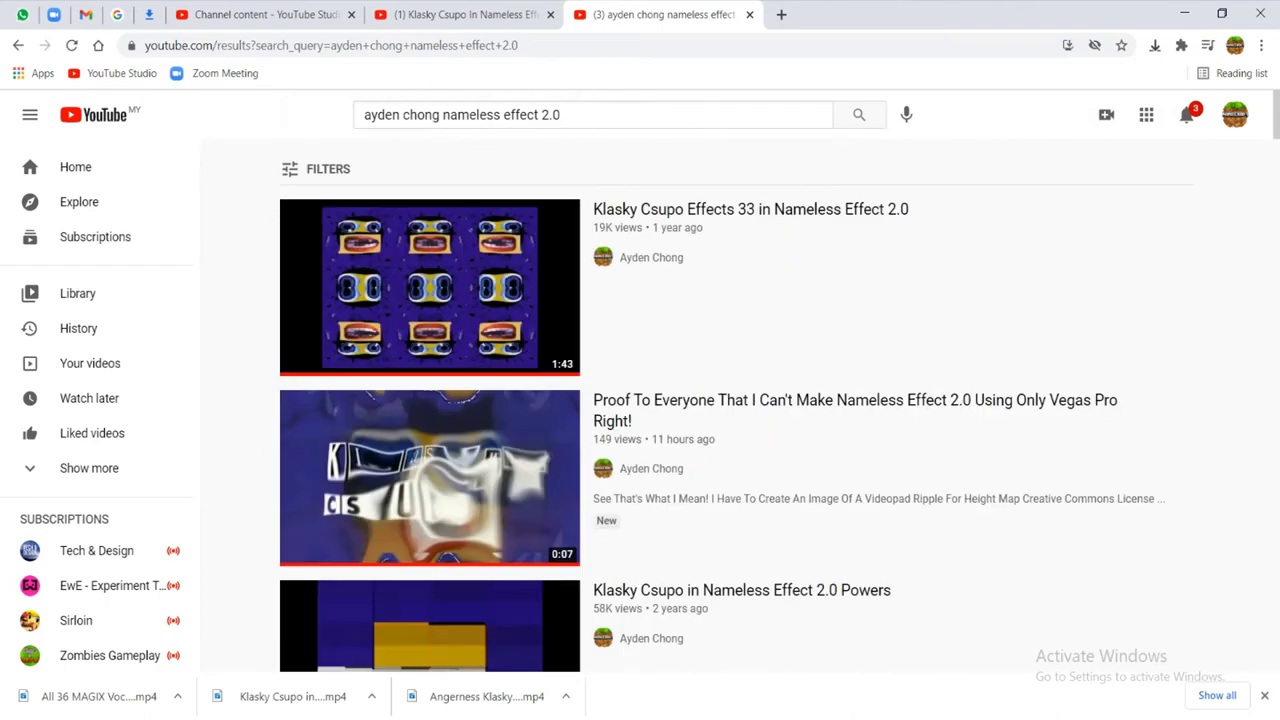
scroll(736, 405, "down", 7)
key("Home")
Search YouTube for the channel's G Major 865 effect, check its recipe, and return to VEGAS Pro
left_click(562, 115)
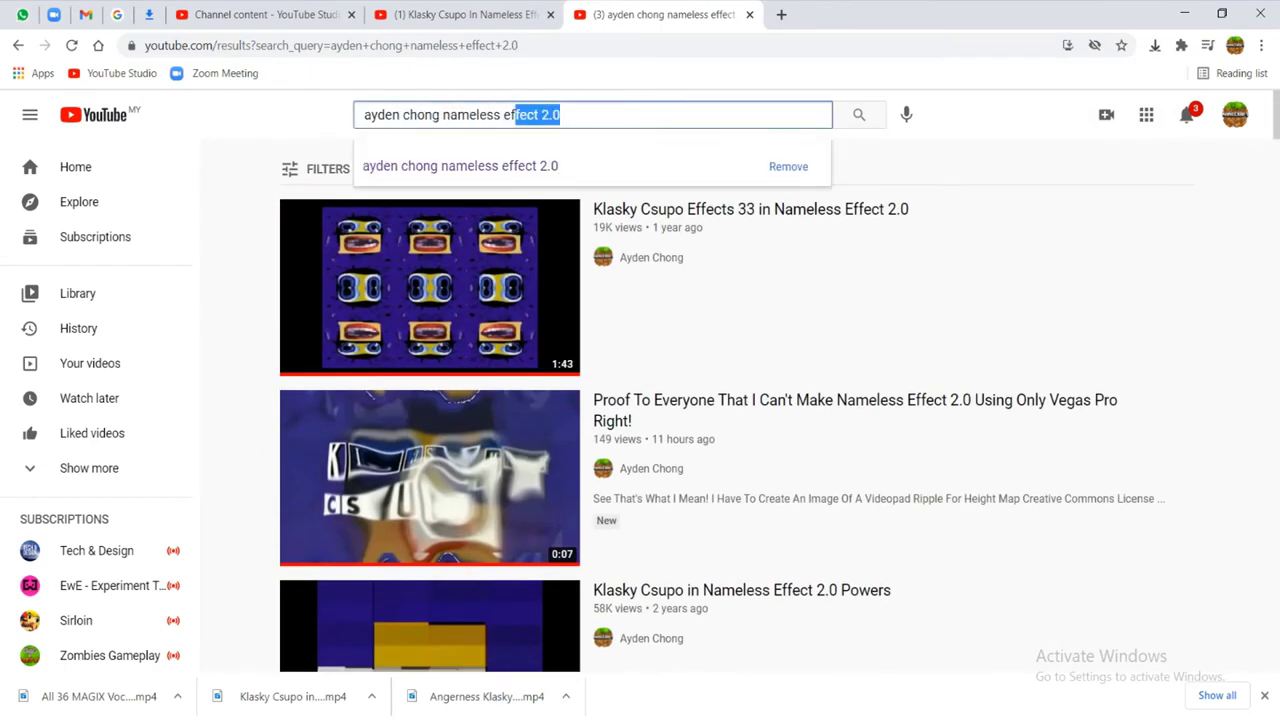
type("g majro 865")
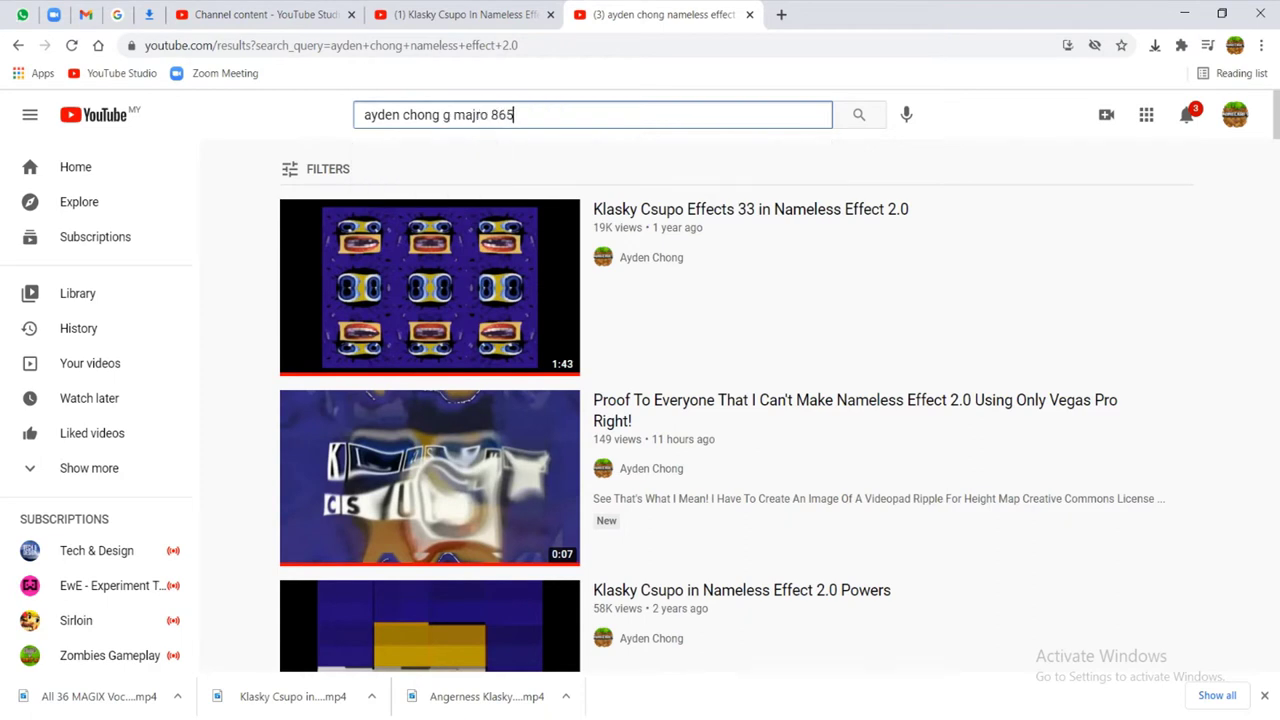
key("Return")
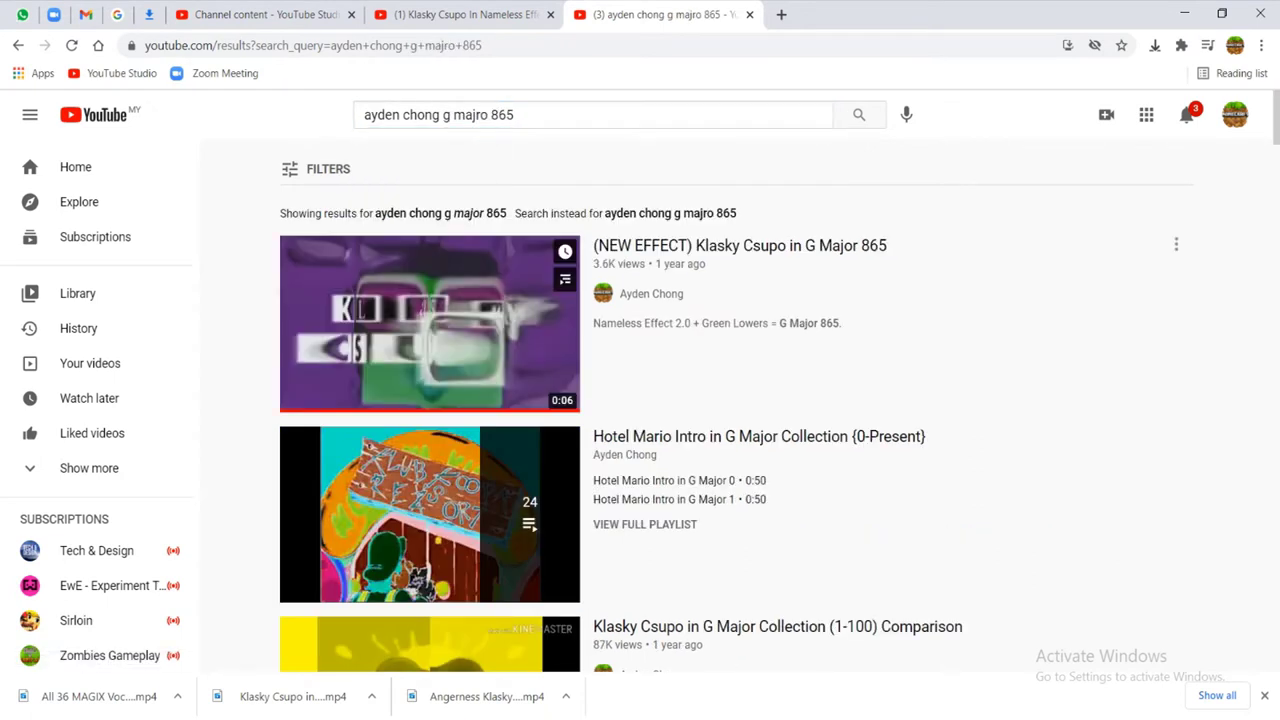
key("alt+Tab")
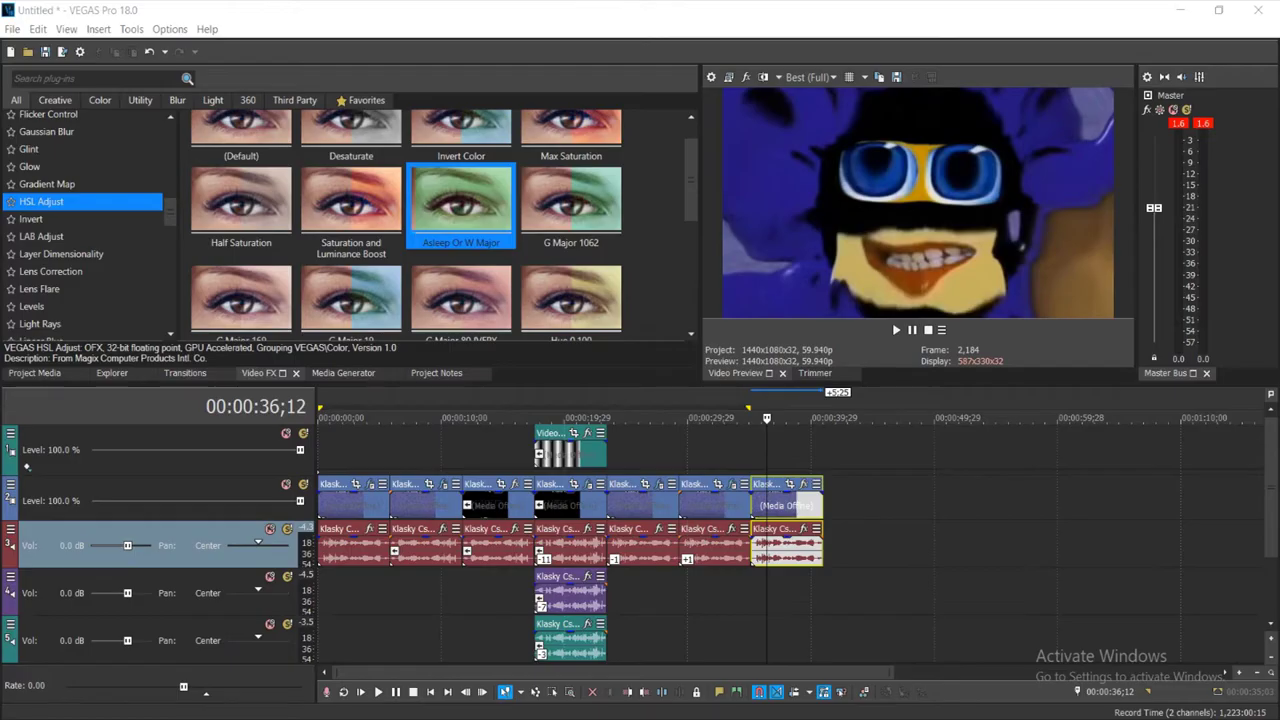
Apply the HSL Adjust preset Luig Group to the newly added video clip at the end of the timeline
scroll(100, 205, "up", 12)
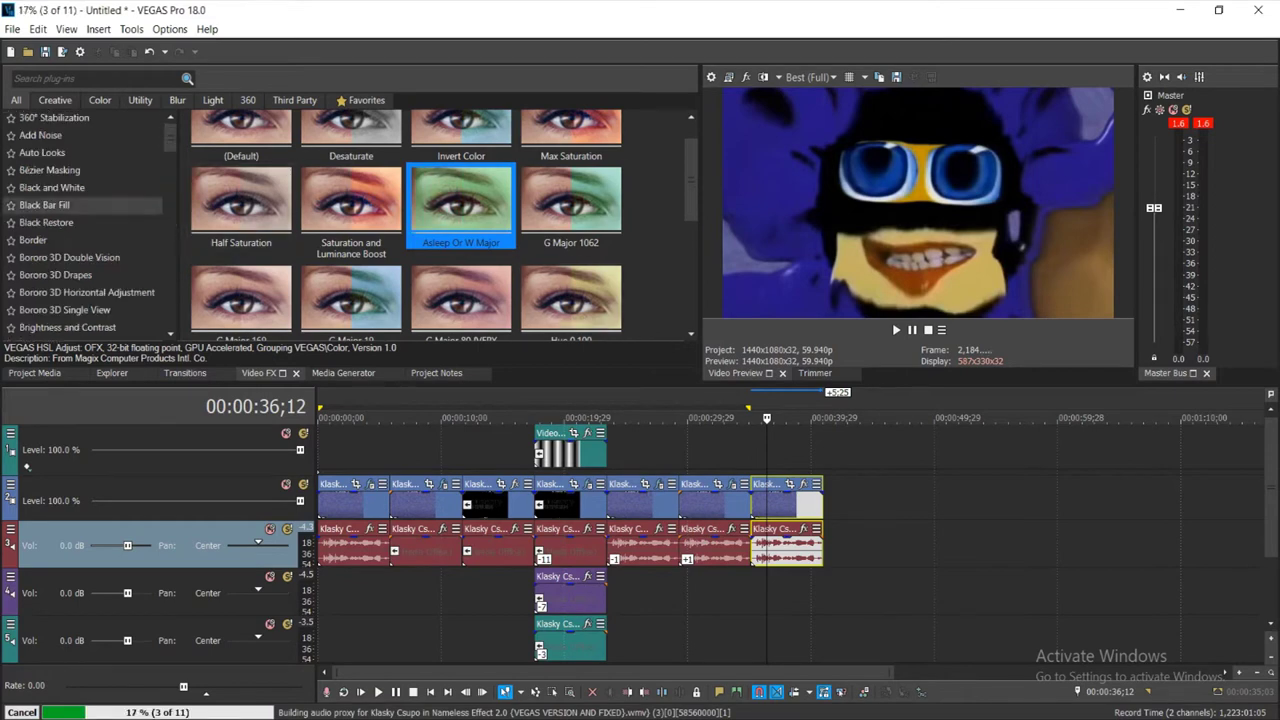
left_click_drag(691, 182, 691, 283)
left_click(461, 298)
left_click(571, 200)
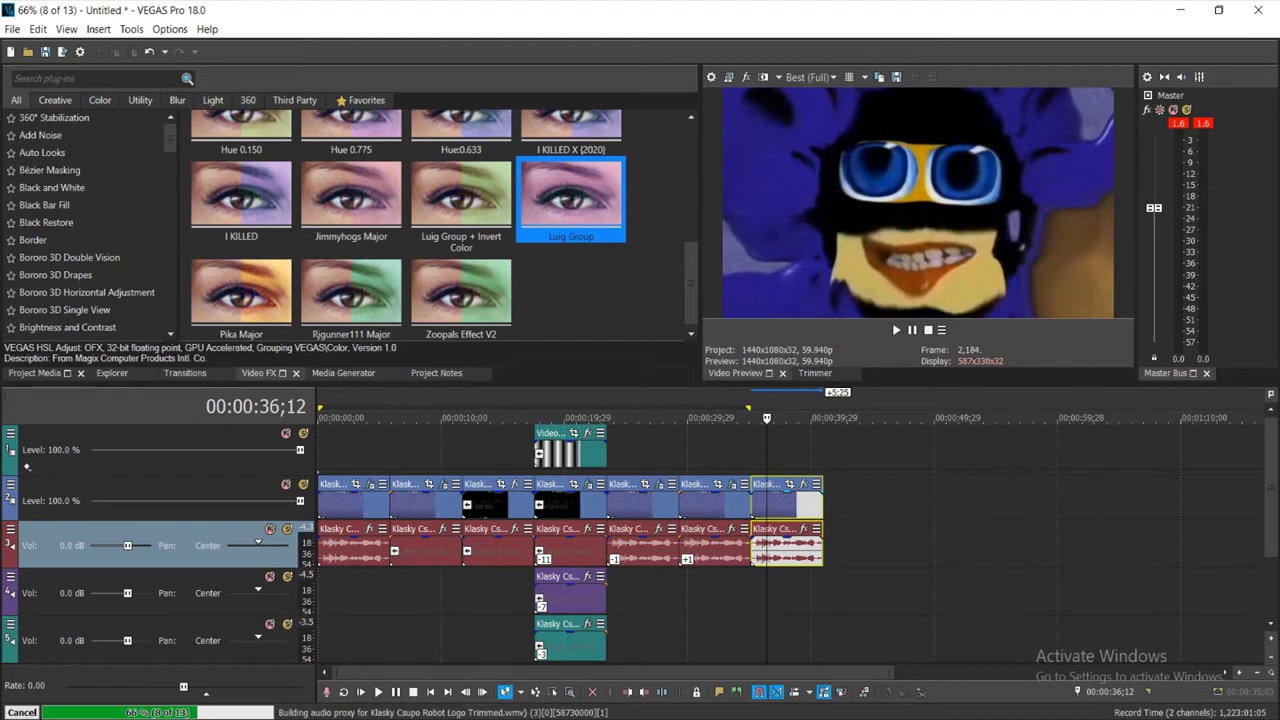
key("Down")
left_click(571, 200)
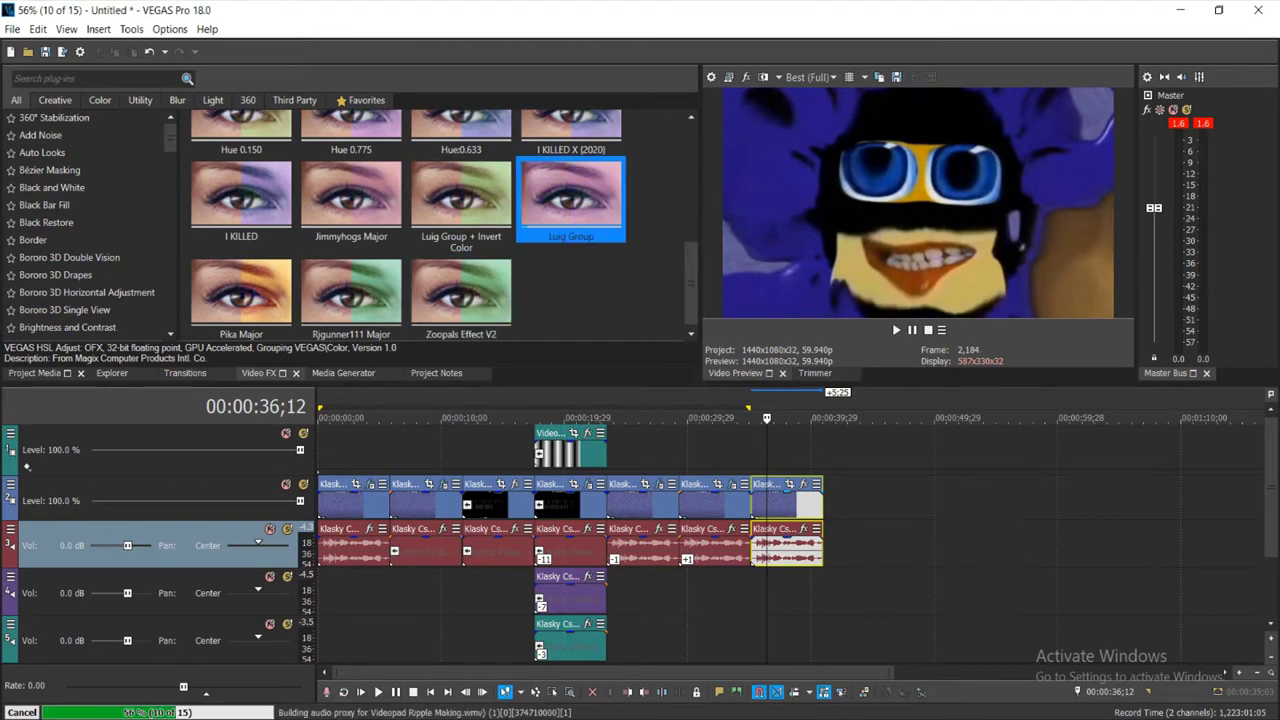
left_click_drag(571, 200, 780, 500)
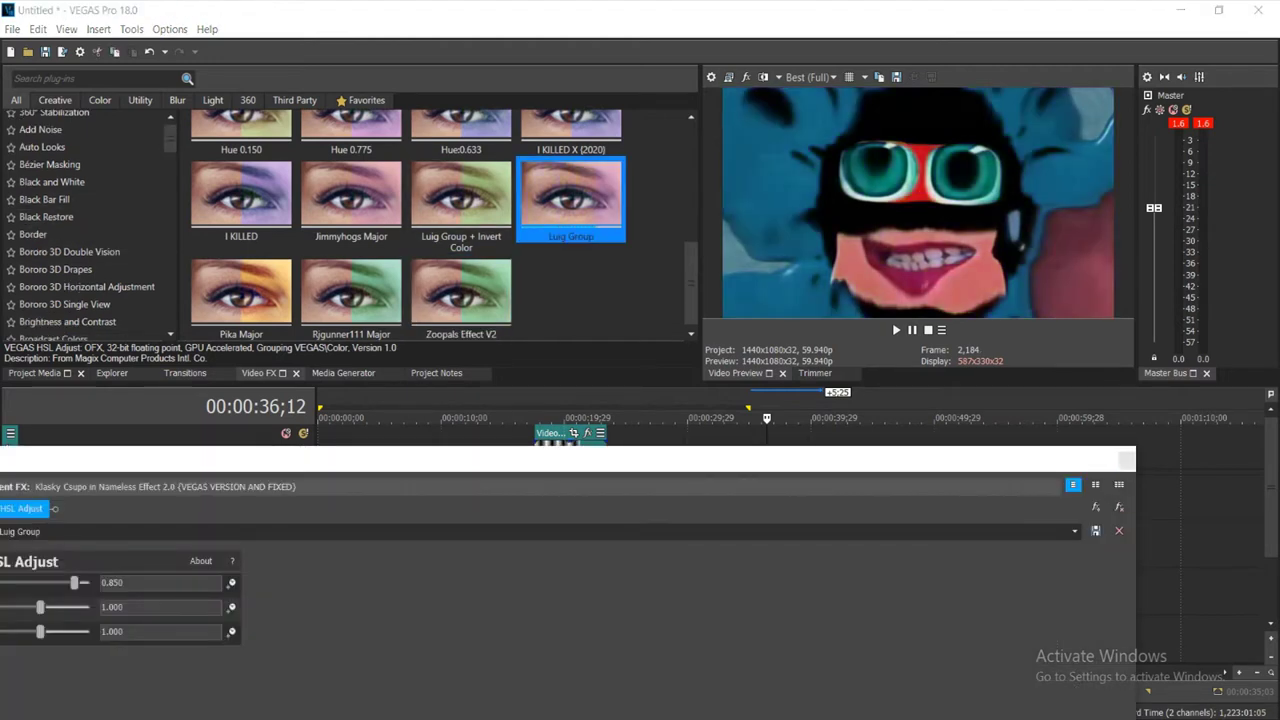
Add the Channel Blend preset RGBA -> BGRA to the last video clip's effects, before HSL Adjust
left_click_drag(140, 457, 223, 444)
scroll(82, 200, "down", 3)
left_click(82, 155)
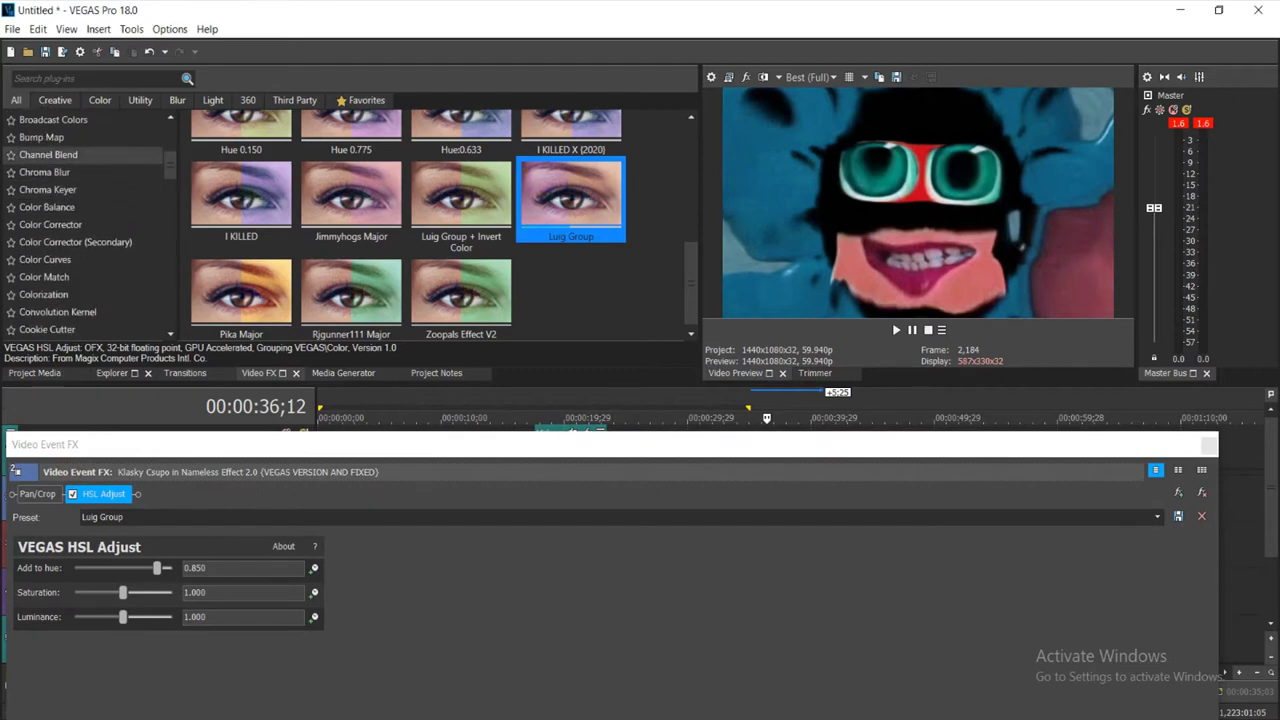
left_click(351, 280)
left_click_drag(241, 280, 235, 550)
Set Add to hue to 0.75 in the last clip's HSL Adjust effect and close the effect settings
left_click(186, 494)
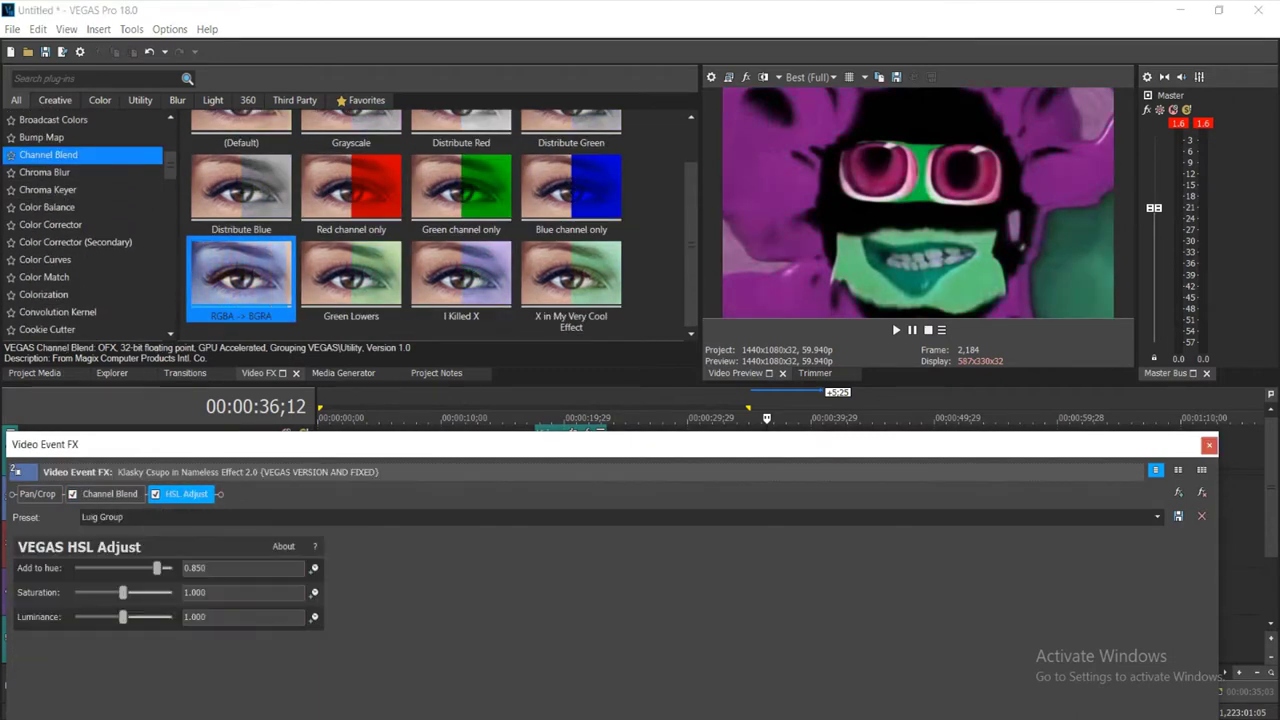
left_click_drag(157, 568, 145, 568)
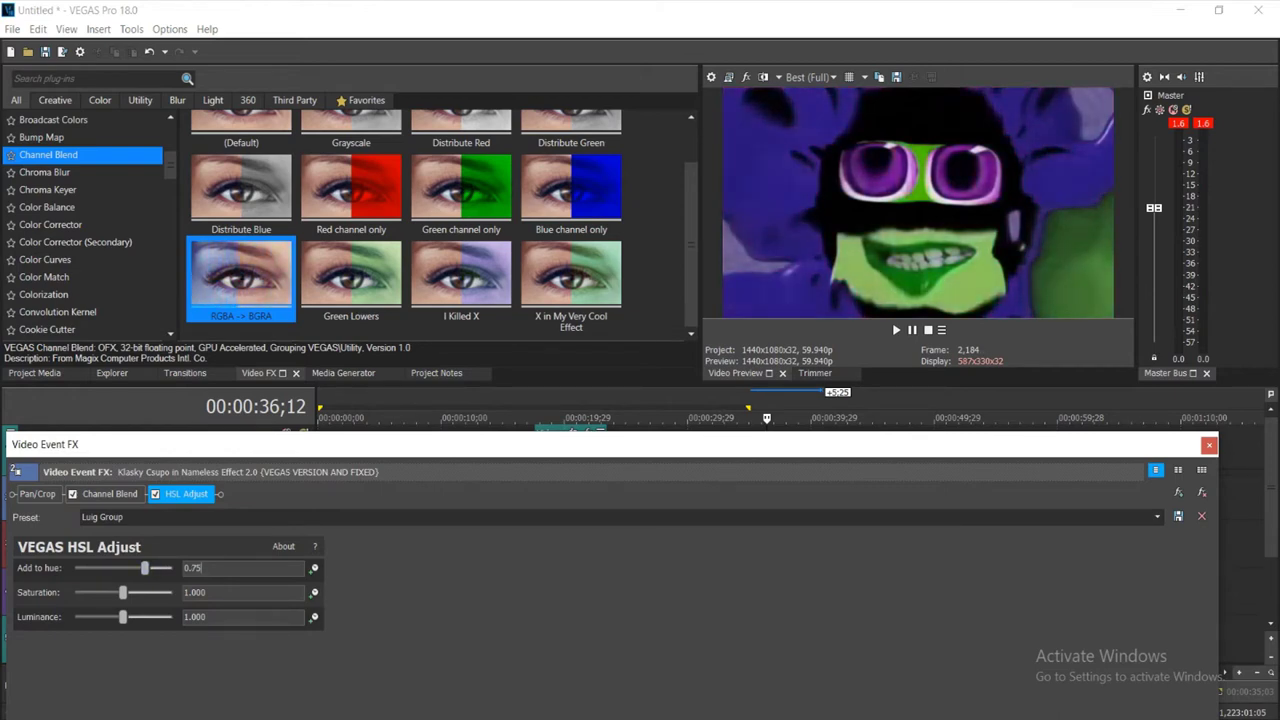
left_click(1209, 446)
Set the last audio clip's time stretch method to élastique Pro with a pitch change of -12
right_click(760, 548)
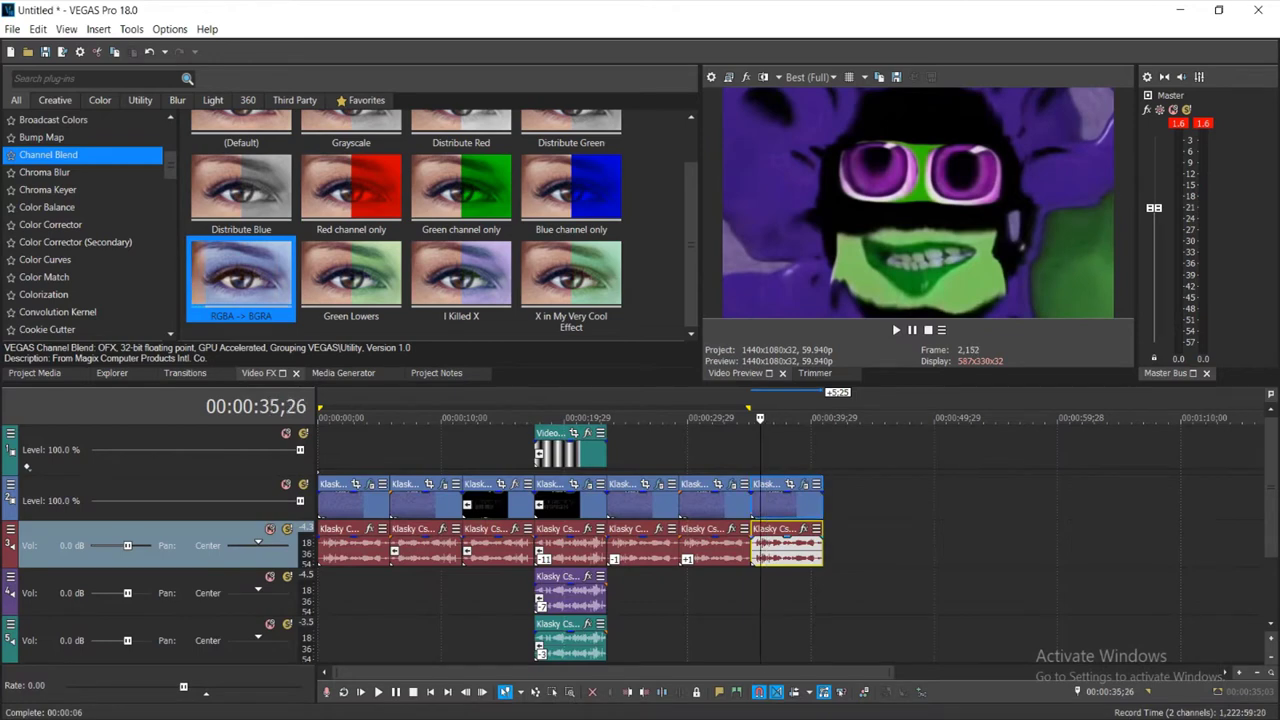
left_click(800, 709)
left_click(686, 293)
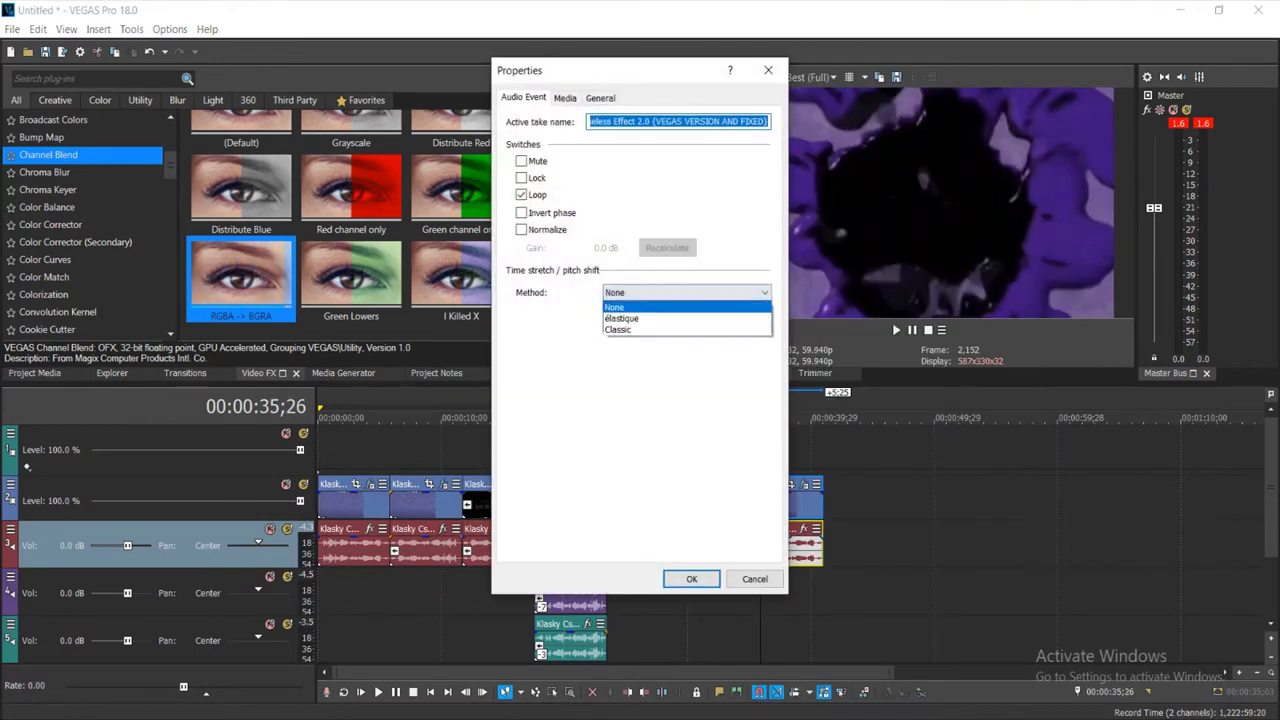
left_click(660, 317)
left_click(686, 316)
left_click(660, 331)
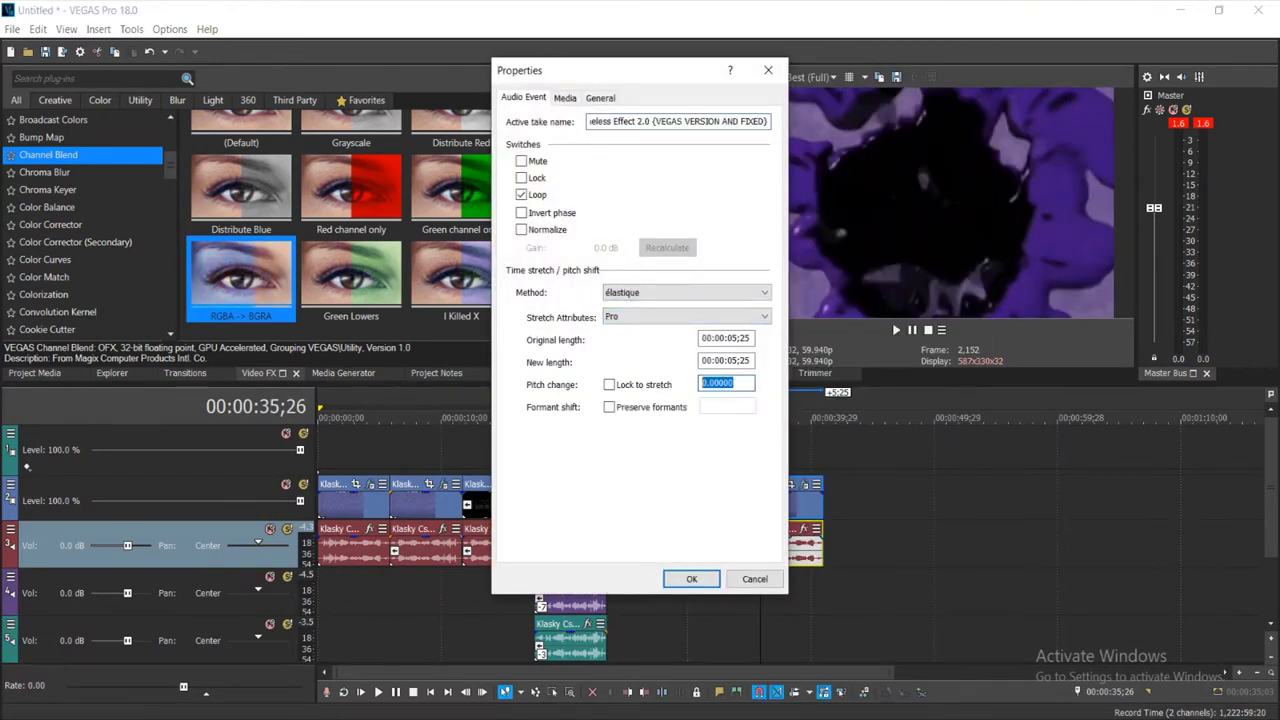
left_click(691, 579)
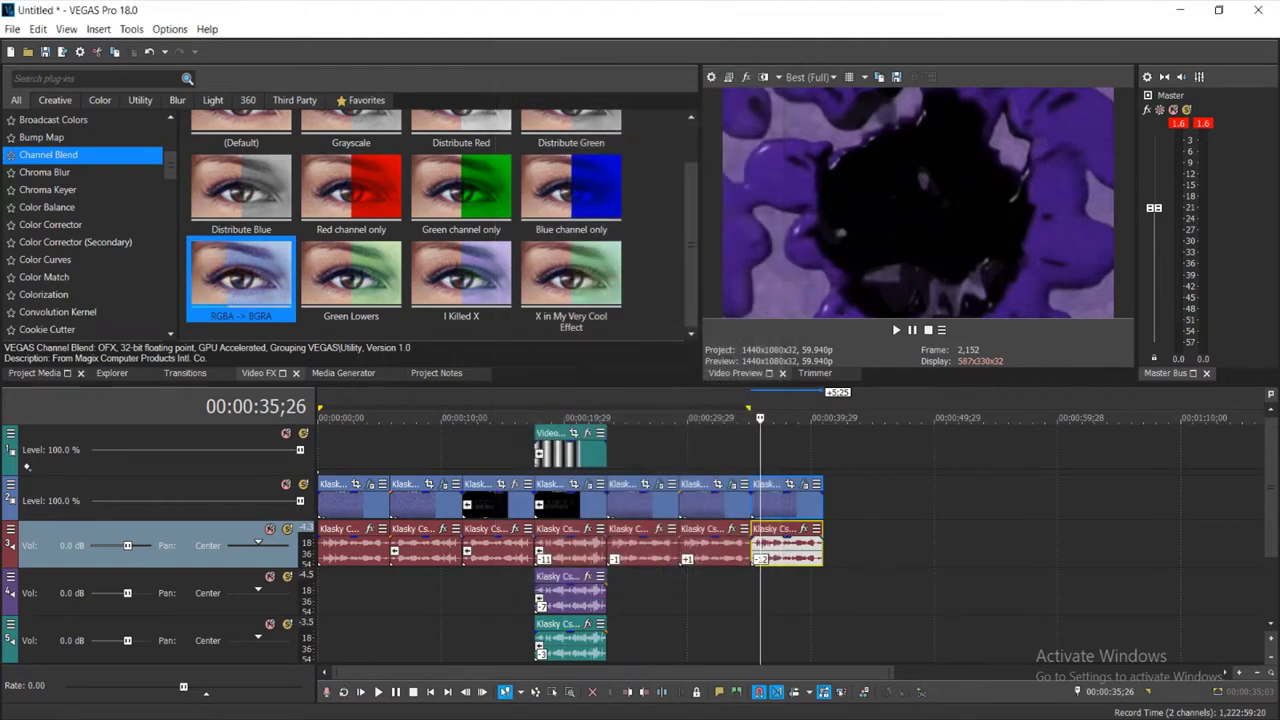
Add another Klasky Csupo in Nameless Effect 2.0 clip from the project media directly after the last clip
left_click(35, 373)
left_click_drag(160, 122, 832, 520)
right_click(835, 546)
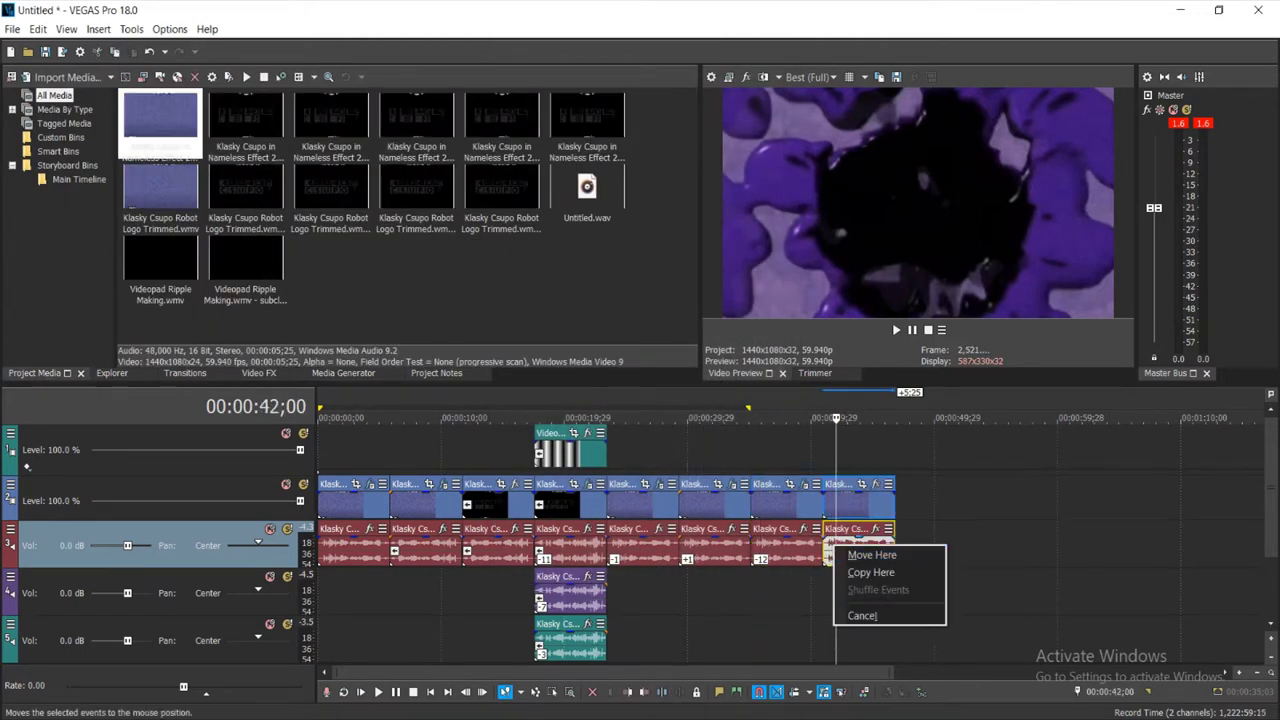
left_click(866, 555)
right_click(843, 545)
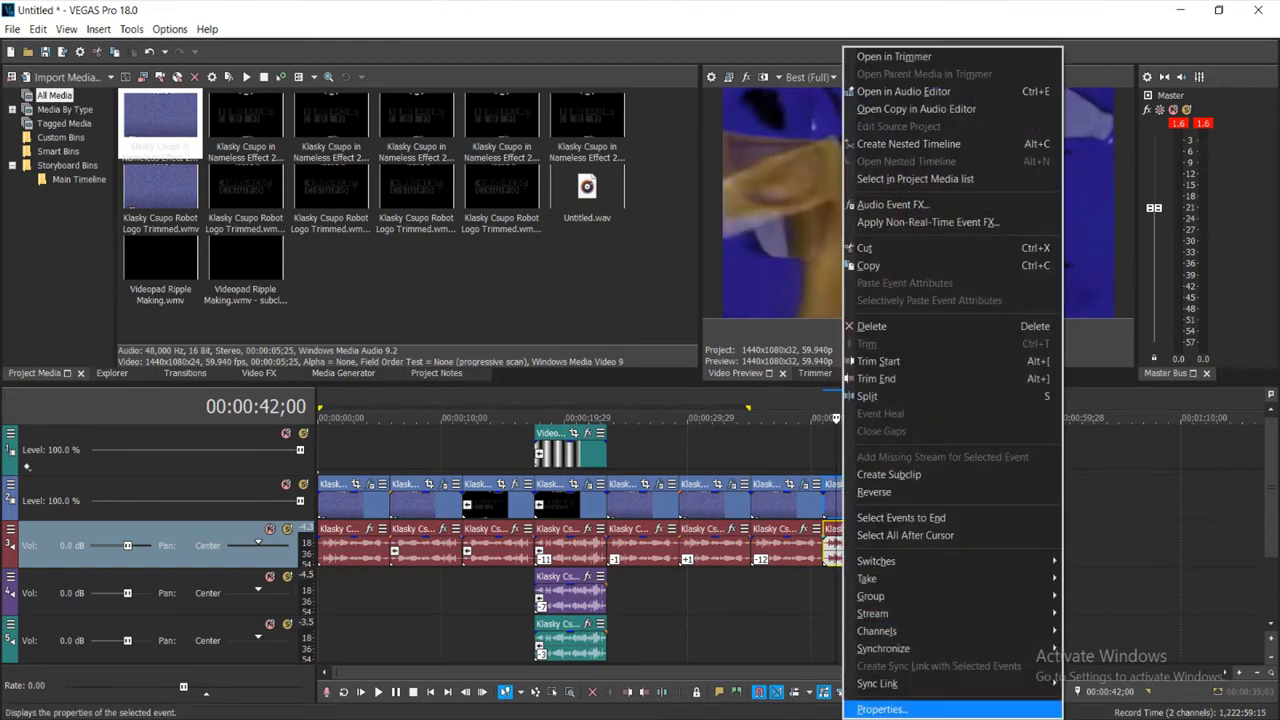
left_click(880, 709)
left_click(687, 293)
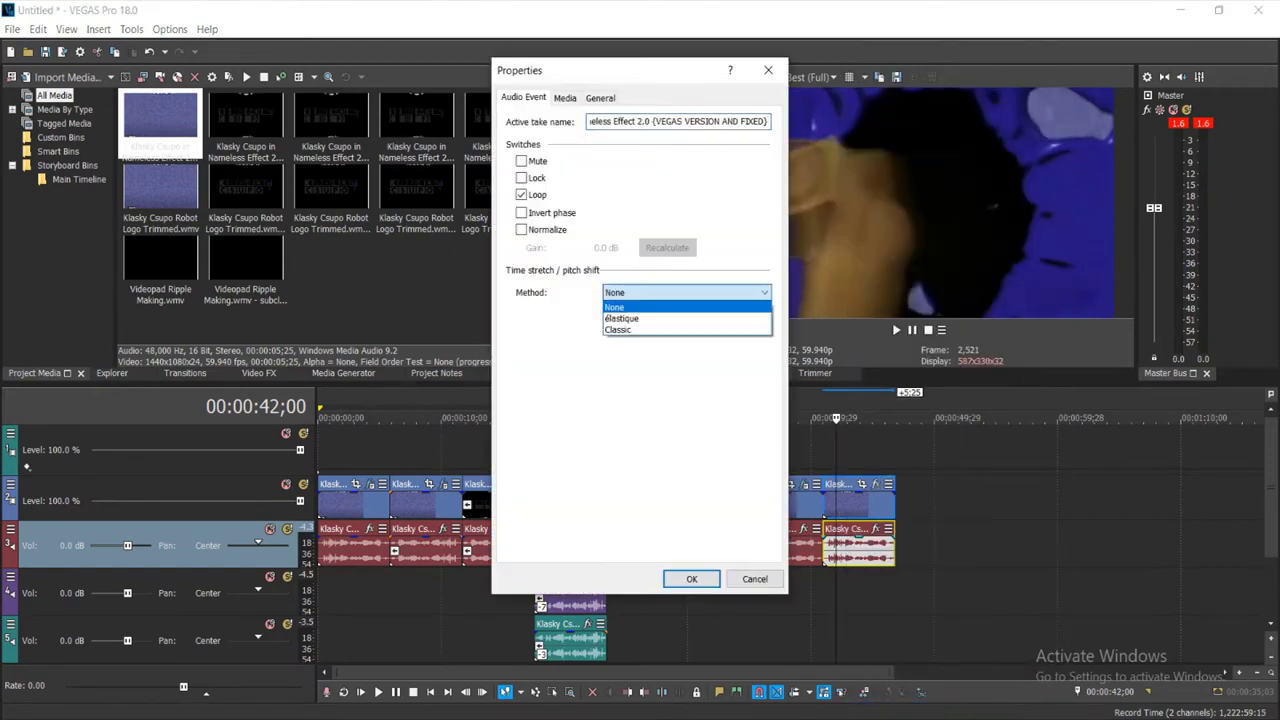
key("Escape")
key("Escape")
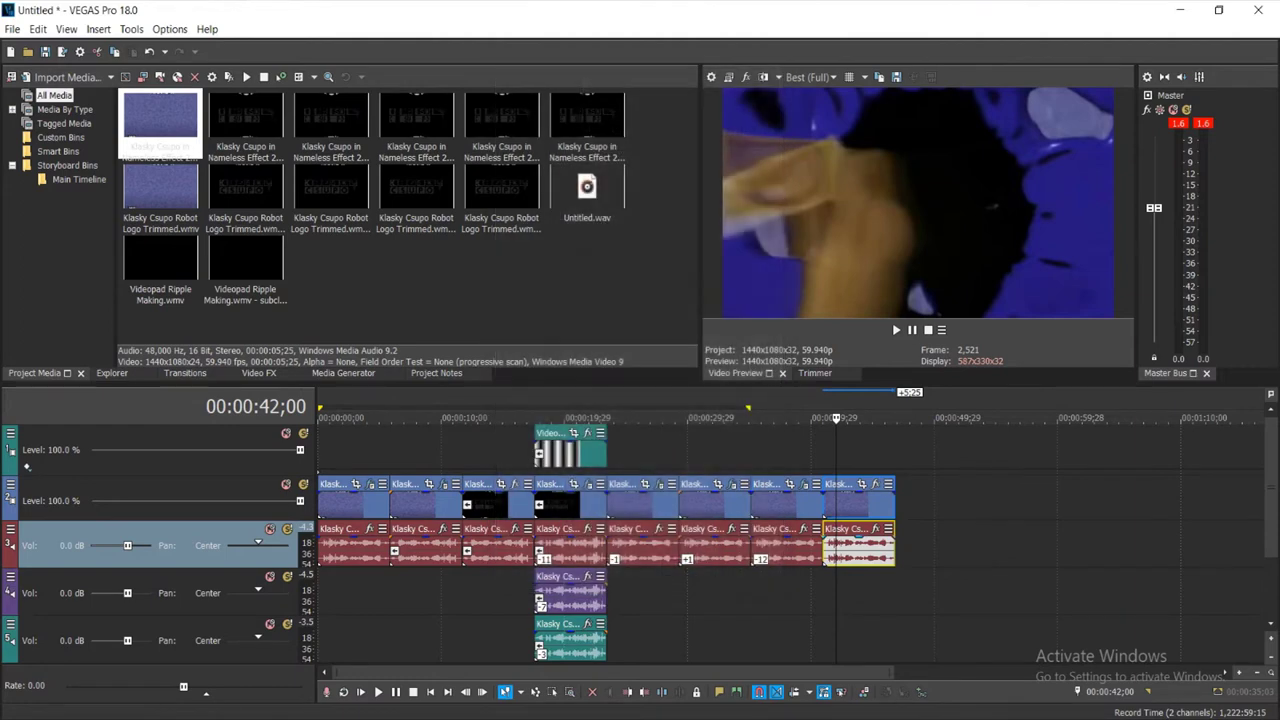
Add IL Vocodex (demo) and two Pitch Shift effects to the last audio clip, setting the first Pitch Shift to -24 semitones
left_click(876, 529)
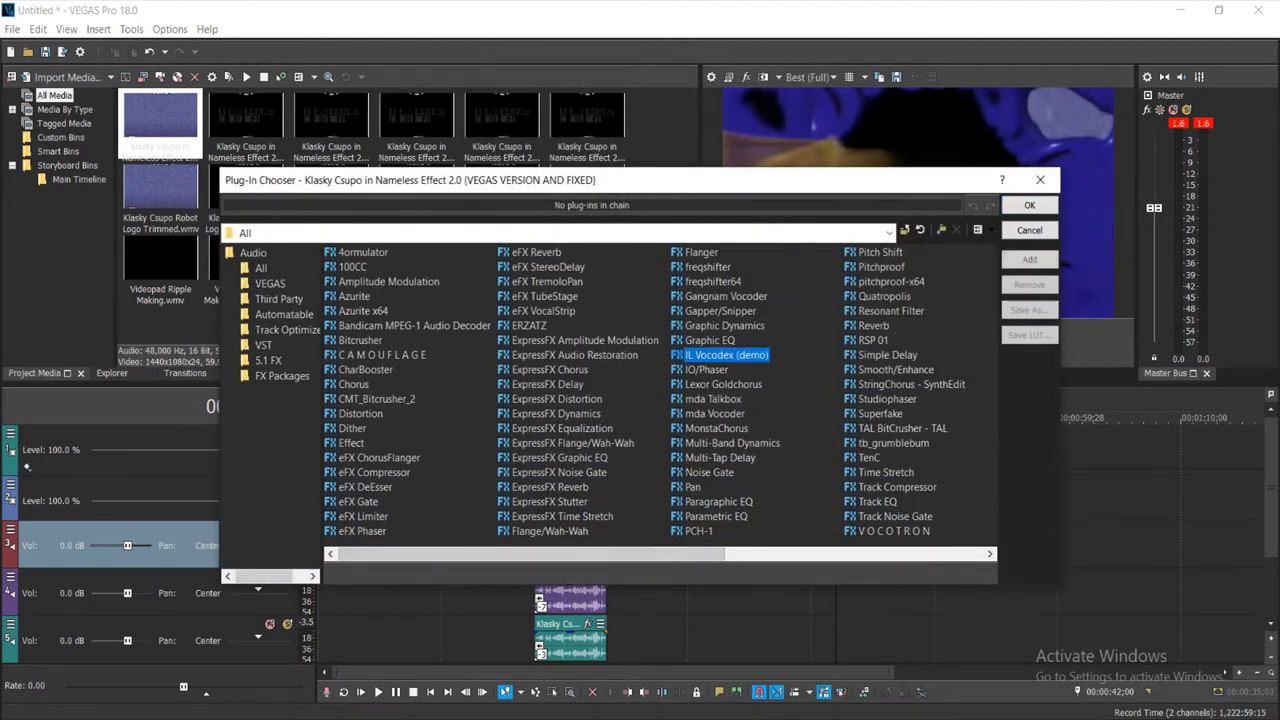
double_click(726, 355)
left_click(880, 252)
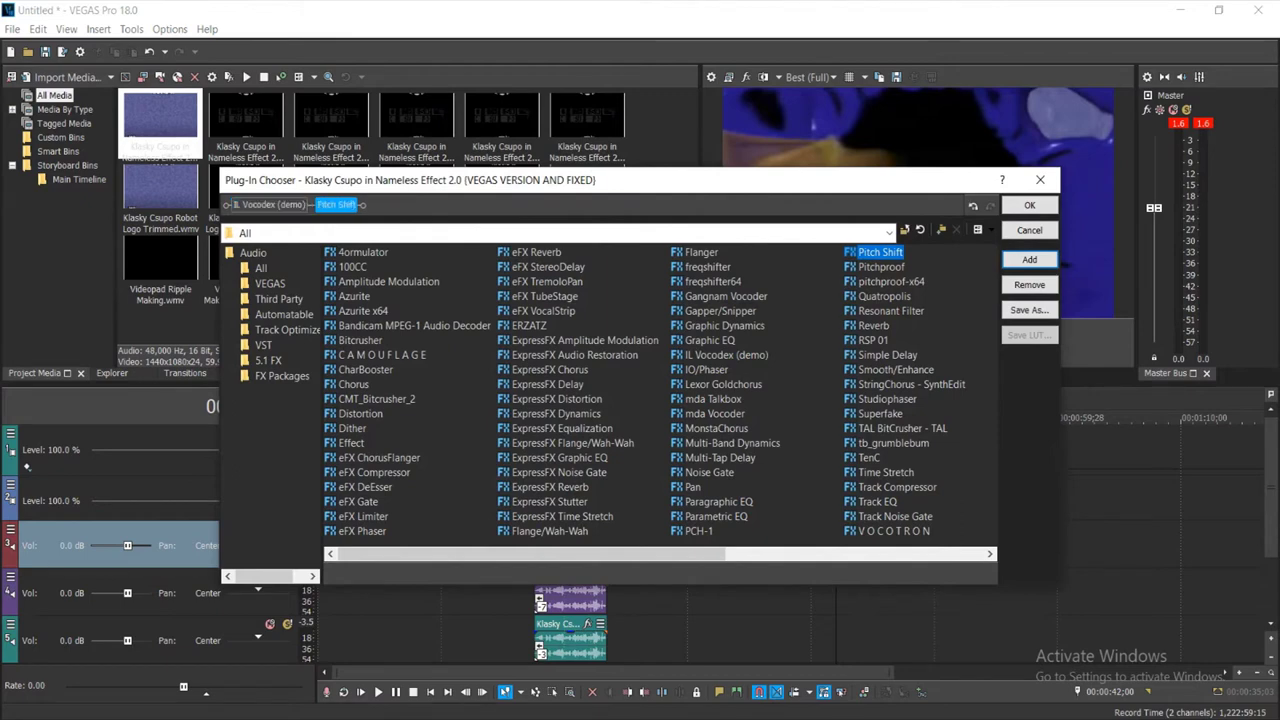
key("Return")
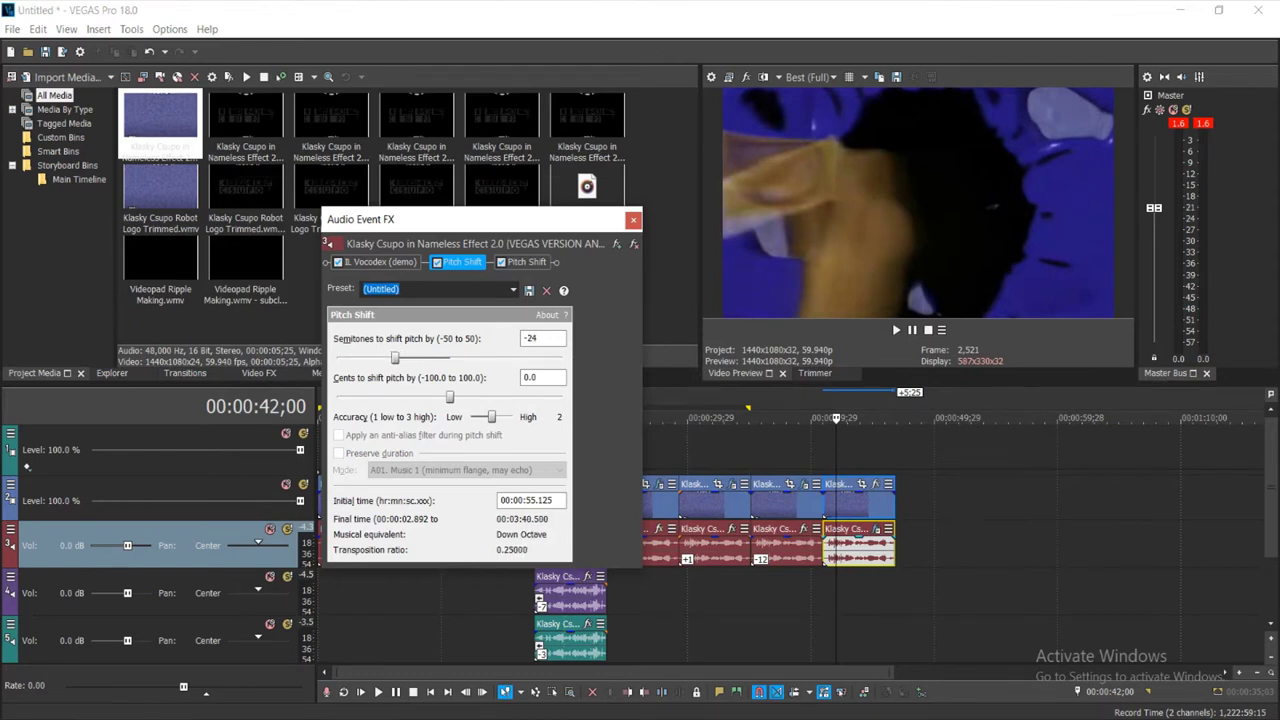
left_click_drag(450, 358, 499, 358)
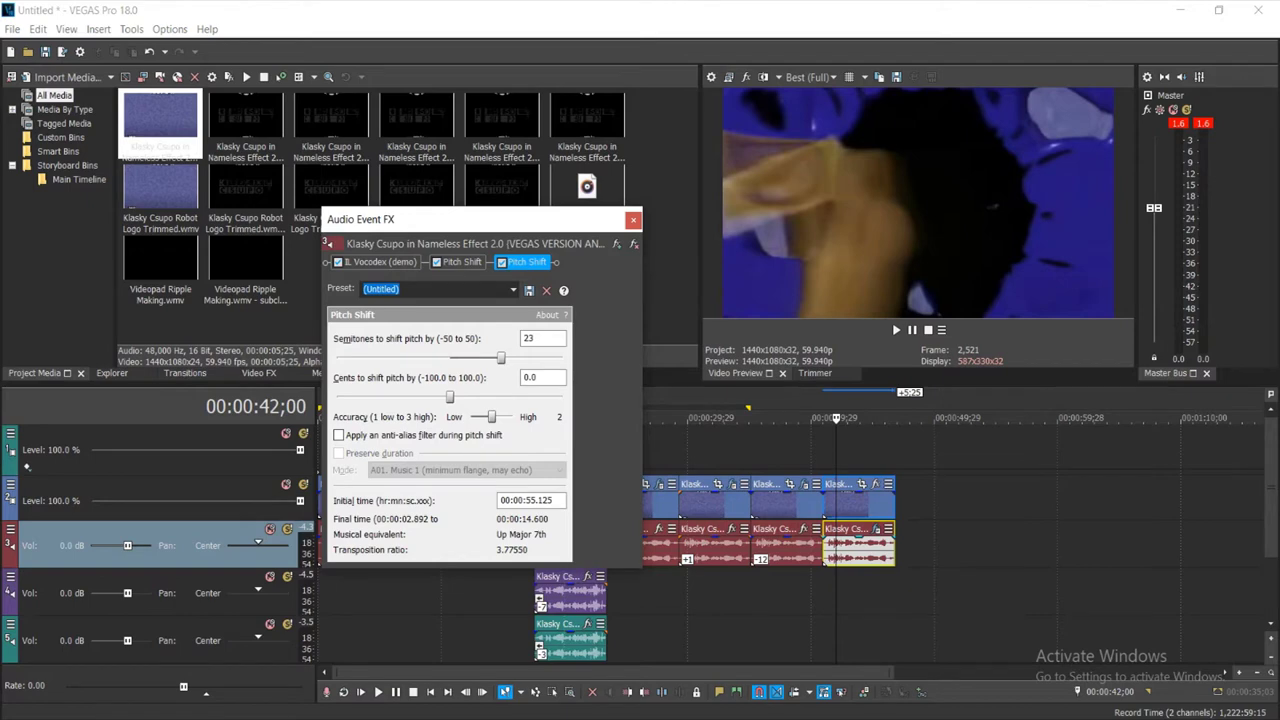
Load the Chord preset in the last audio clip's IL Vocodex effect
left_click(380, 262)
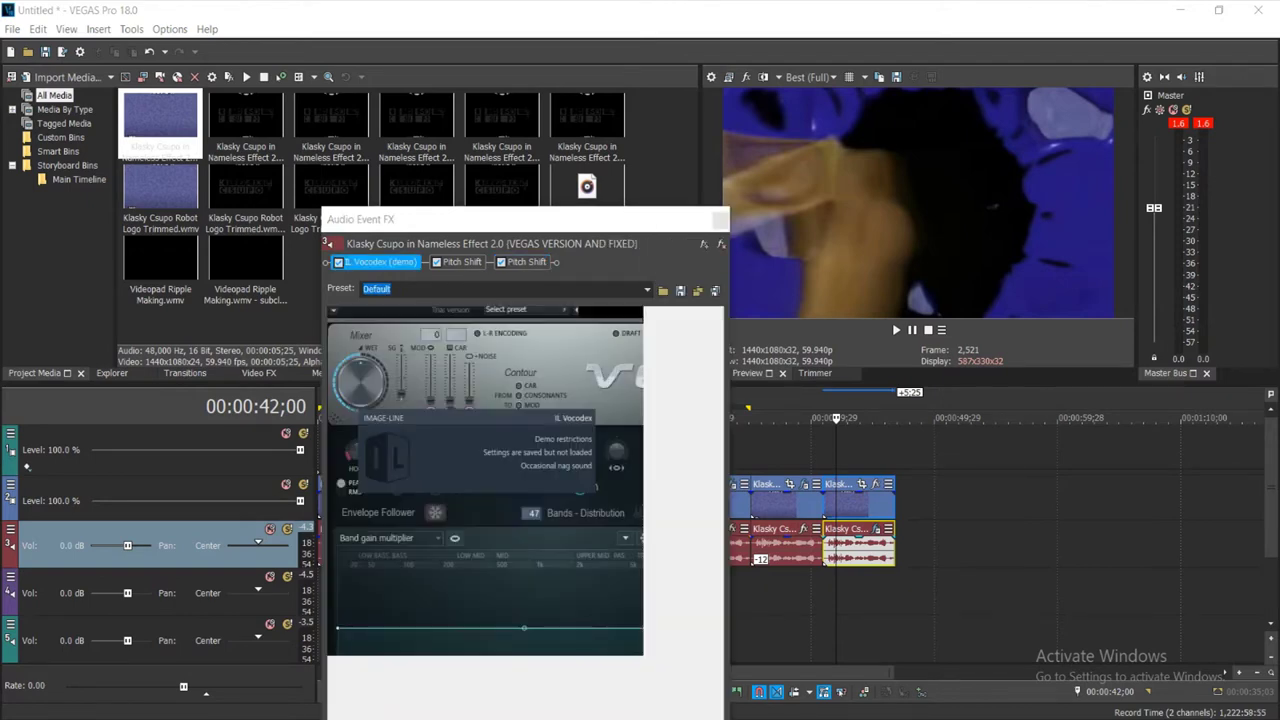
left_click(525, 310)
left_click(530, 429)
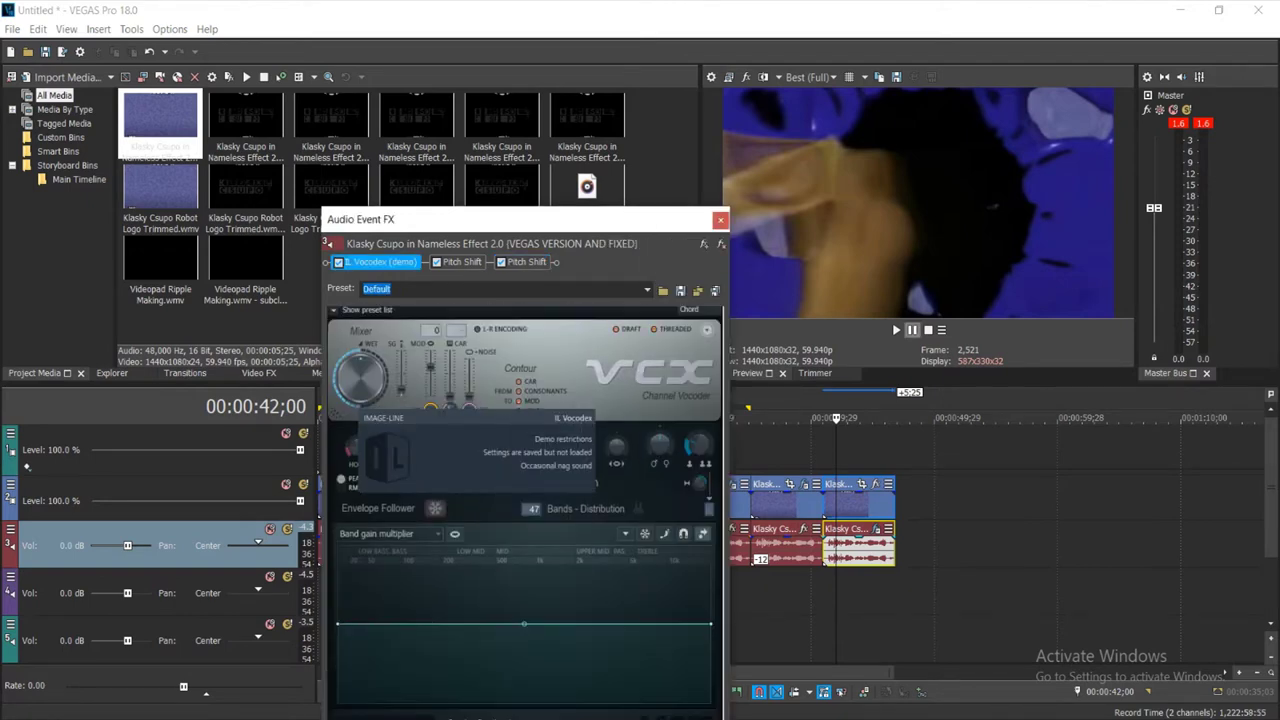
Play the last clip to check its vocoder and pitch-shifted audio, then close the audio effects and stop playback
left_click(896, 330)
left_click(825, 425)
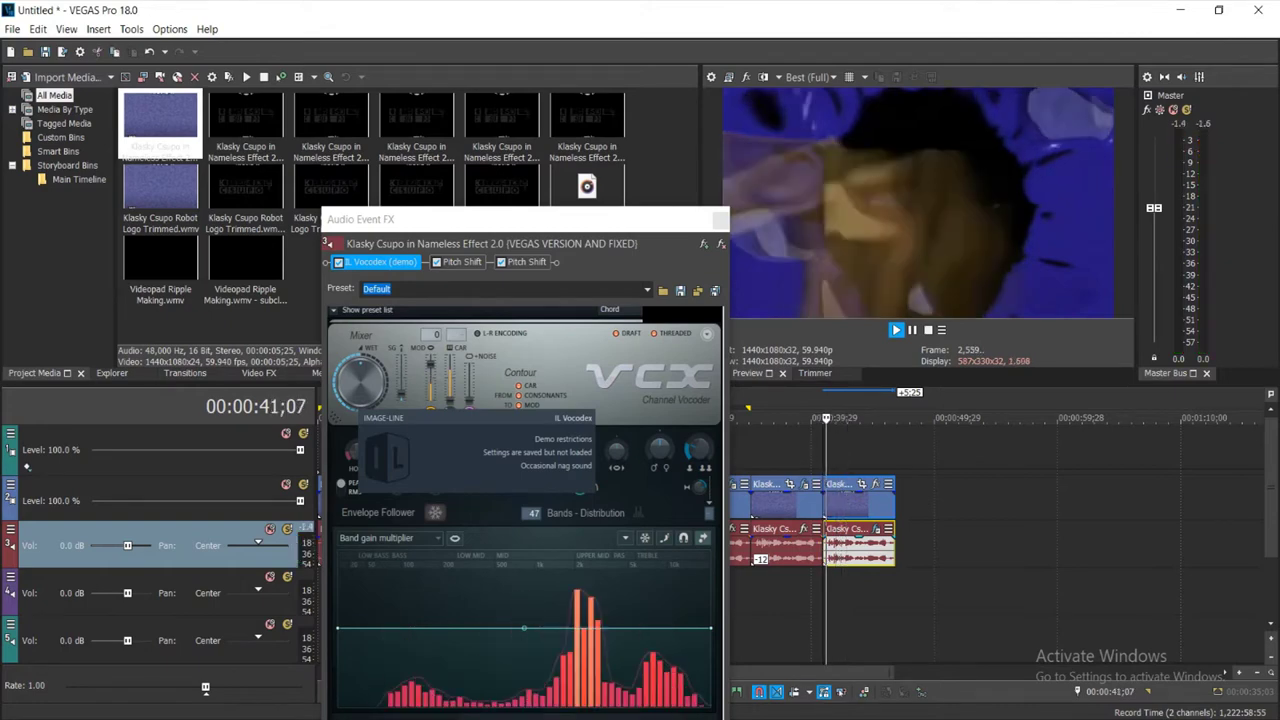
left_click(527, 262)
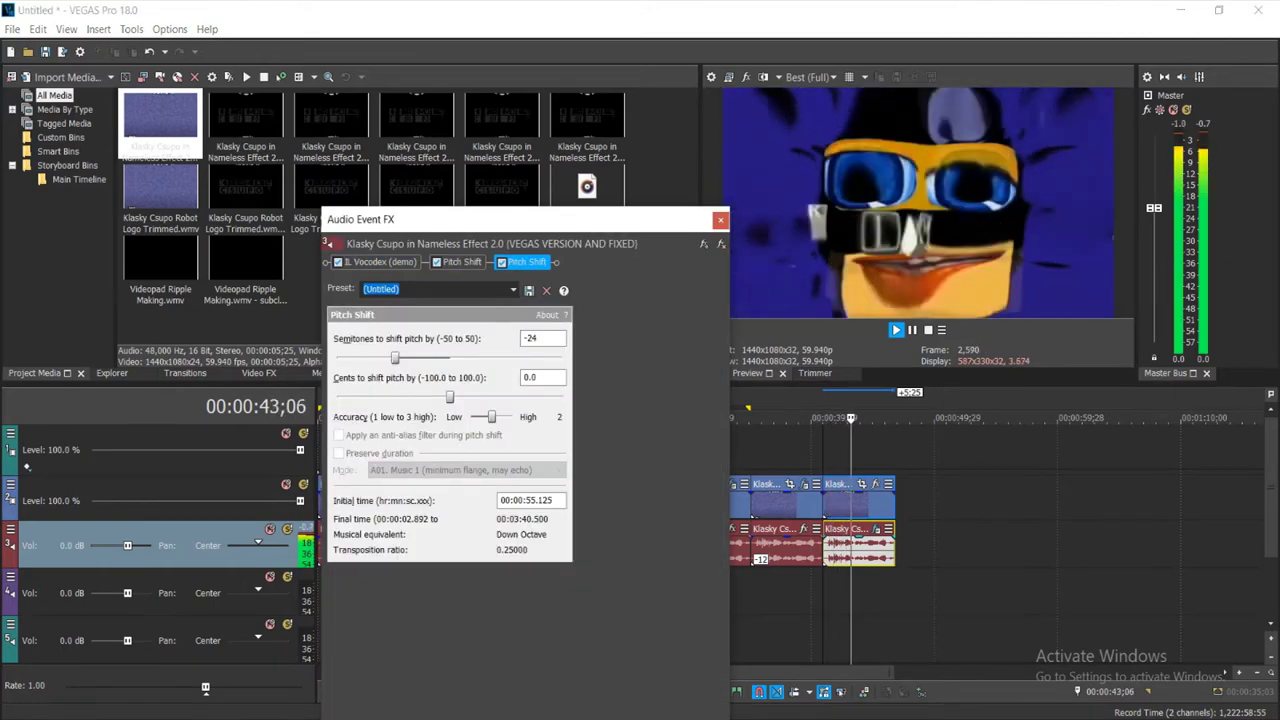
left_click(720, 220)
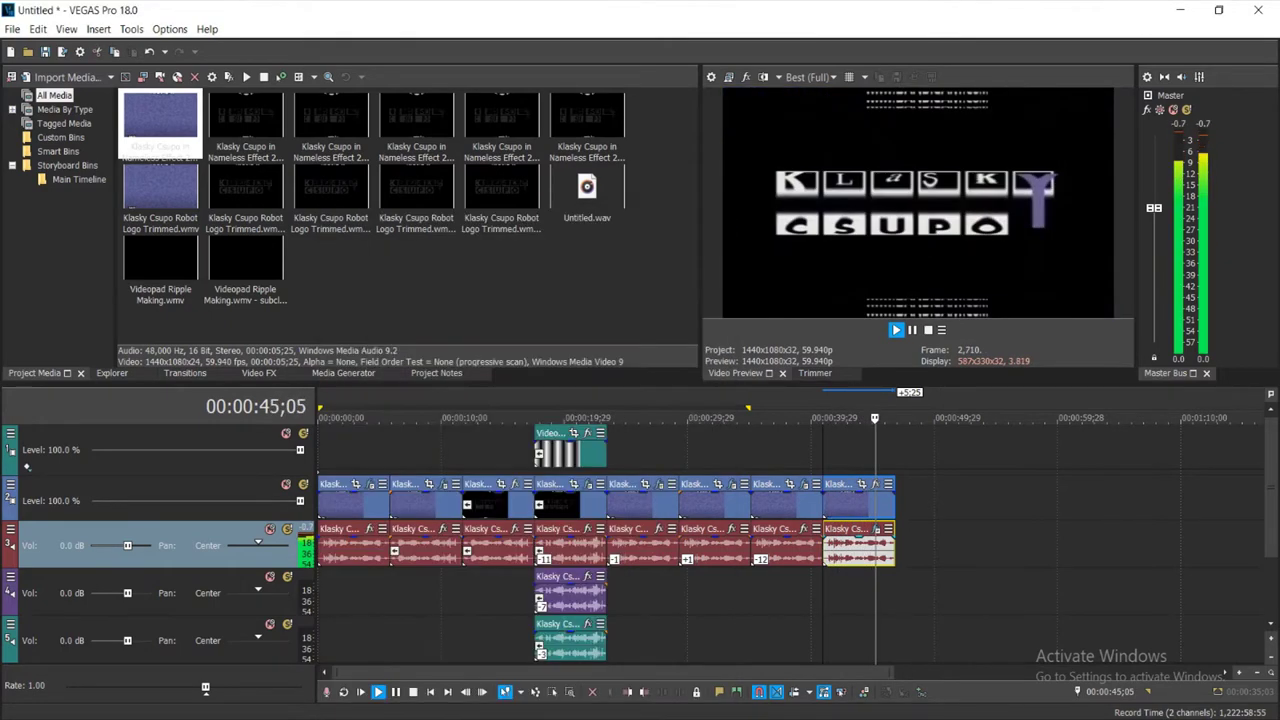
key("Return")
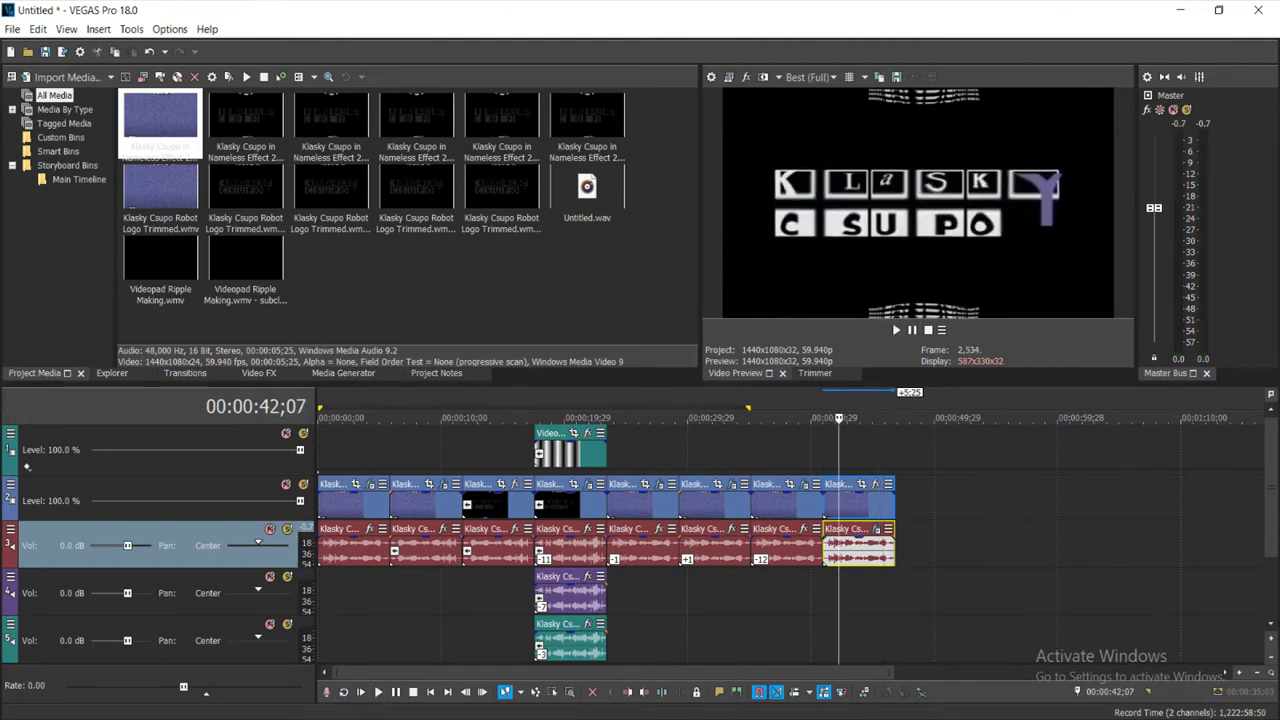
left_click(259, 373)
right_click(850, 500)
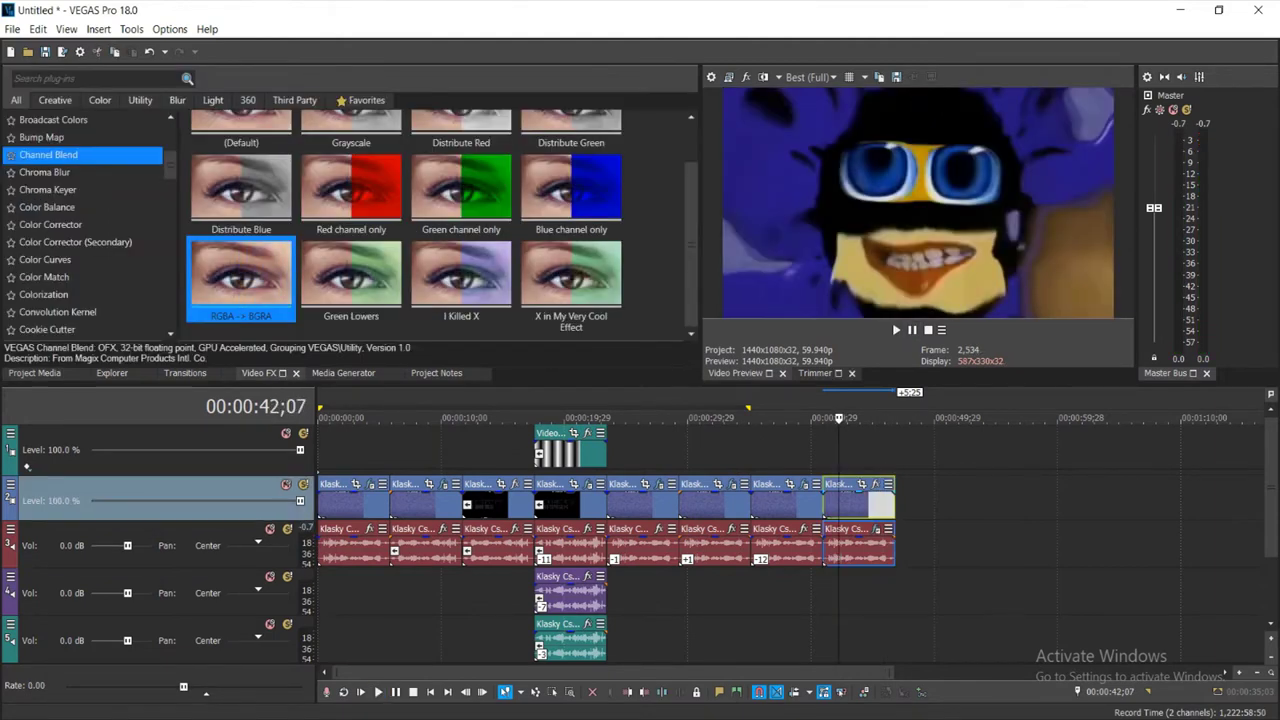
key("Escape")
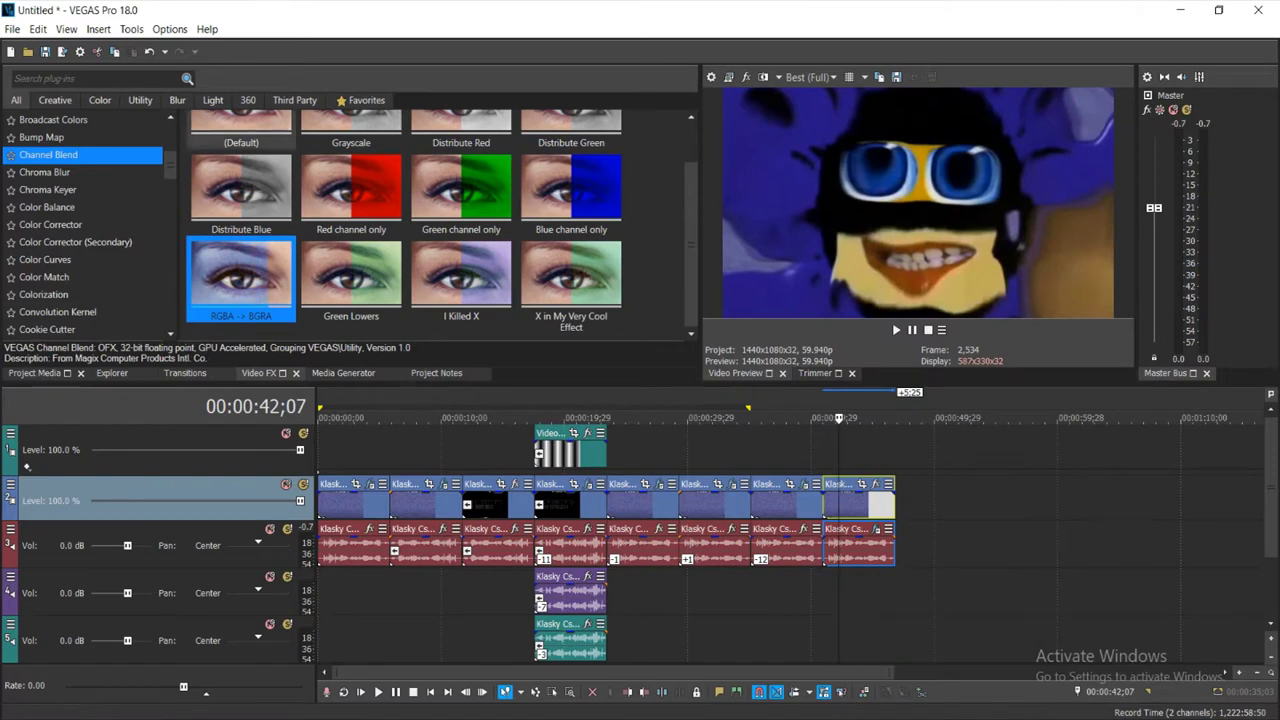
left_click(35, 373)
left_click(340, 290)
left_click(165, 125)
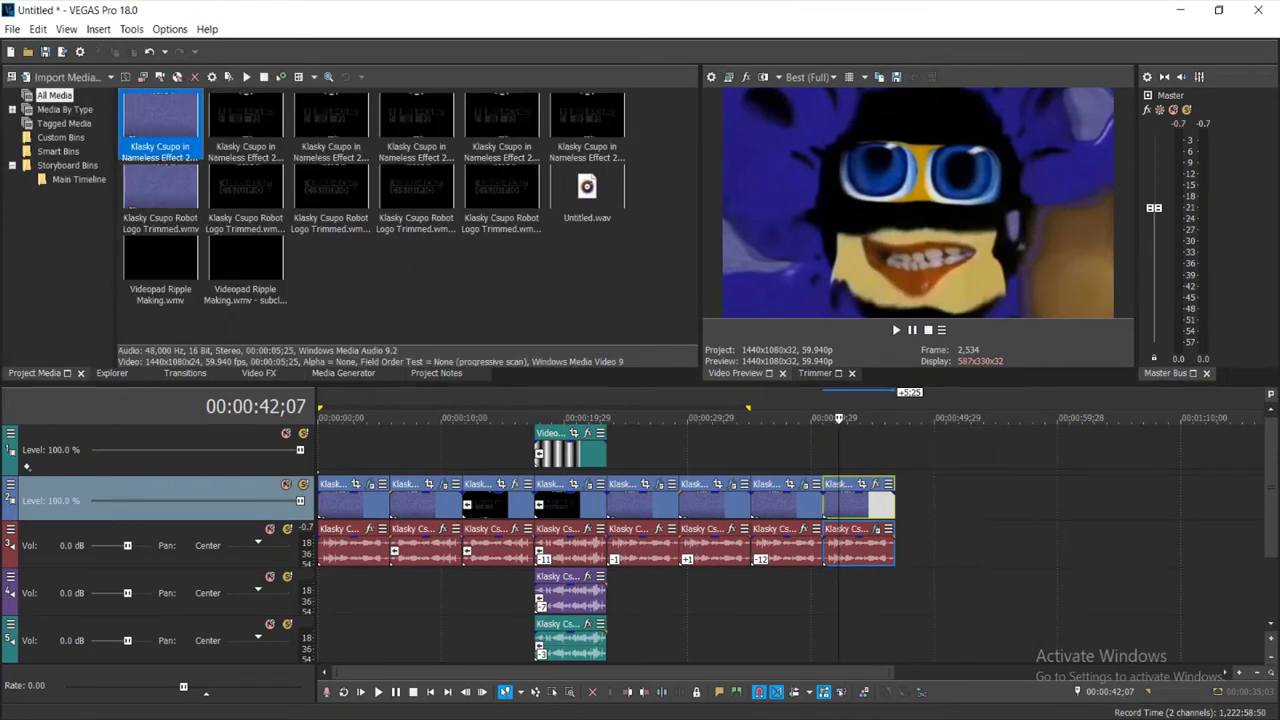
Delete the last Nameless Effect 2.0 clip, including its audio, from the timeline
right_click(849, 500)
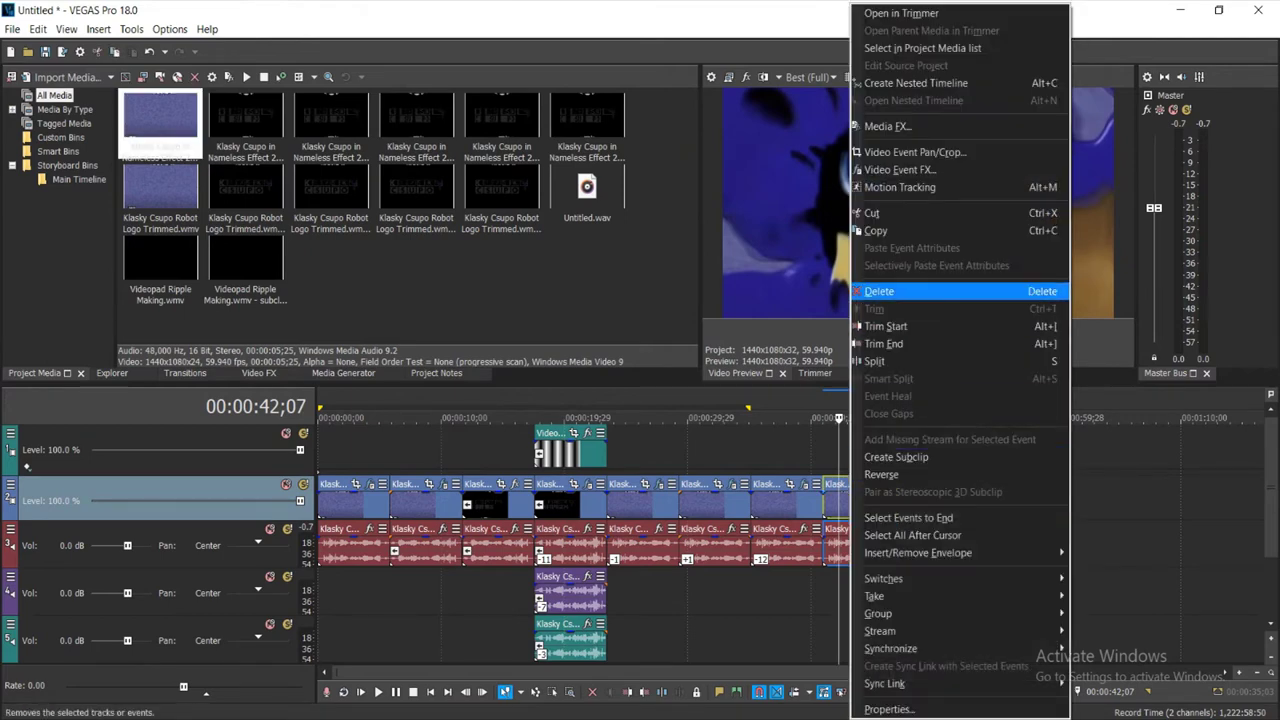
left_click(880, 291)
Add the original Klasky Csupo Robot Logo Trimmed clip from the project media directly after the last timeline clip
left_click(771, 500)
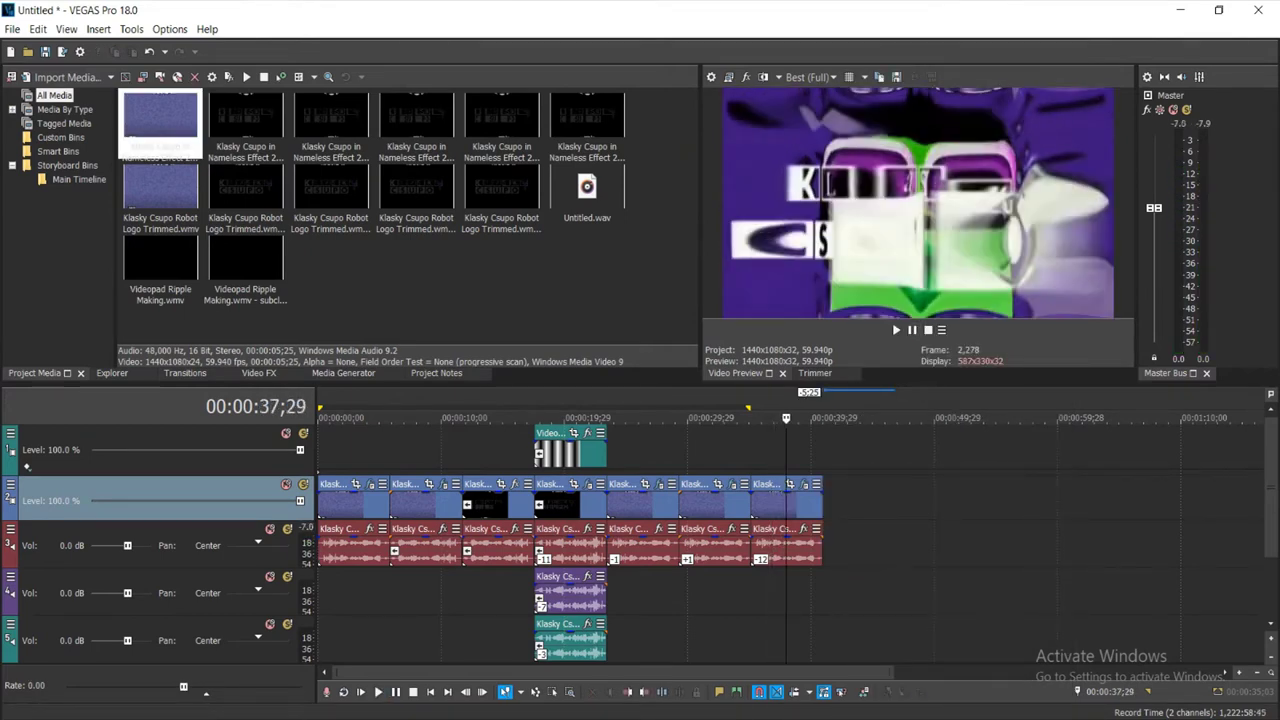
left_click_drag(160, 195, 887, 497)
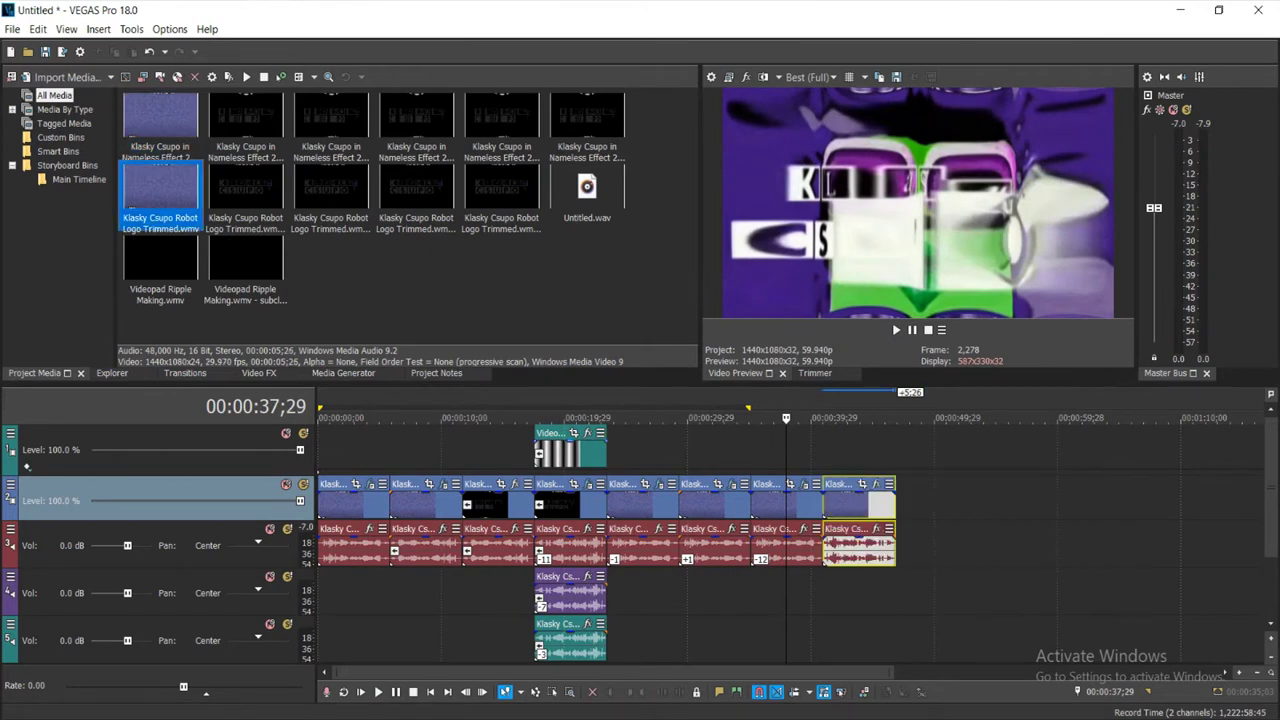
Copy the striped ripple clip on the top track to above the new logo clip and turn off its reverse
right_click(561, 453)
left_click(590, 231)
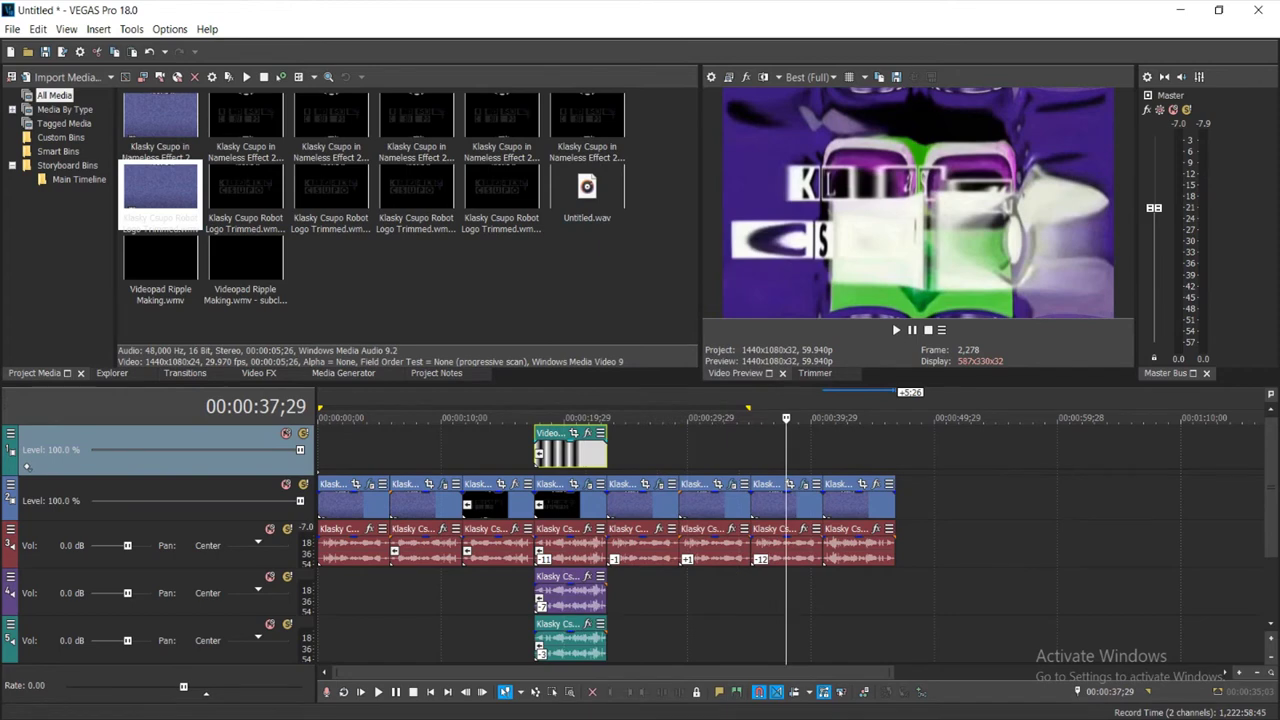
left_click(825, 450)
right_click(857, 451)
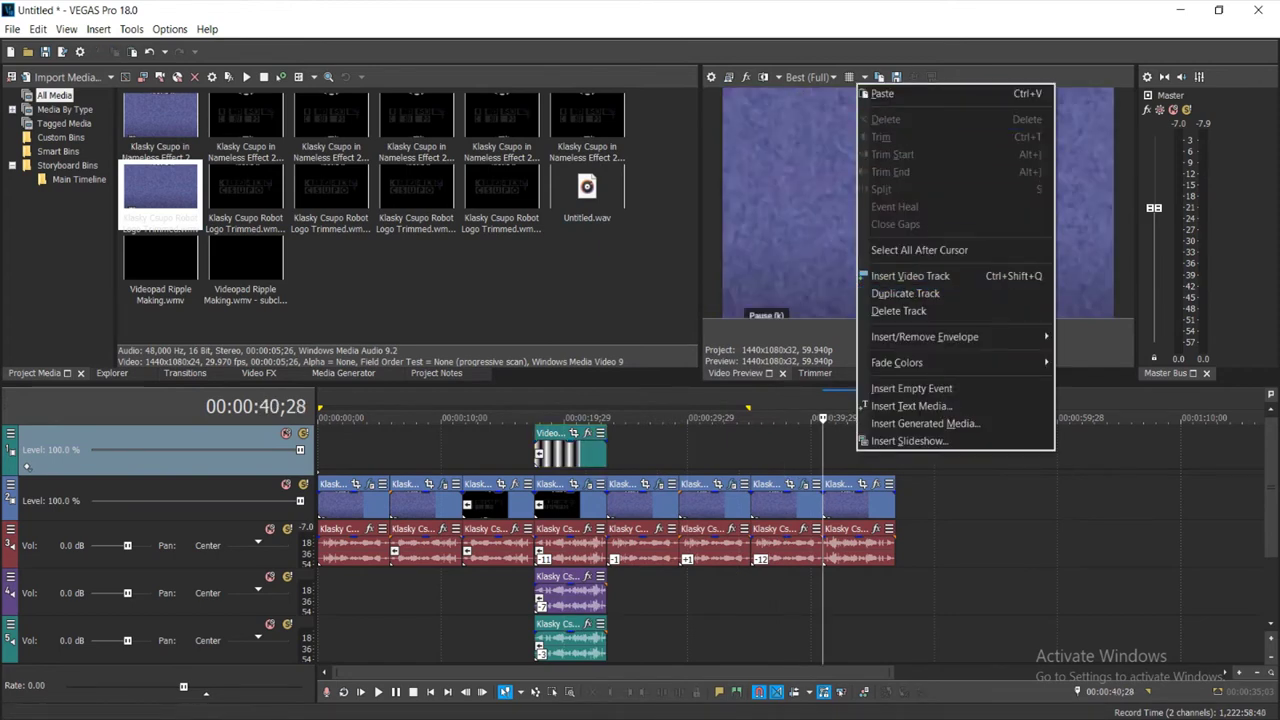
left_click(882, 93)
right_click(855, 445)
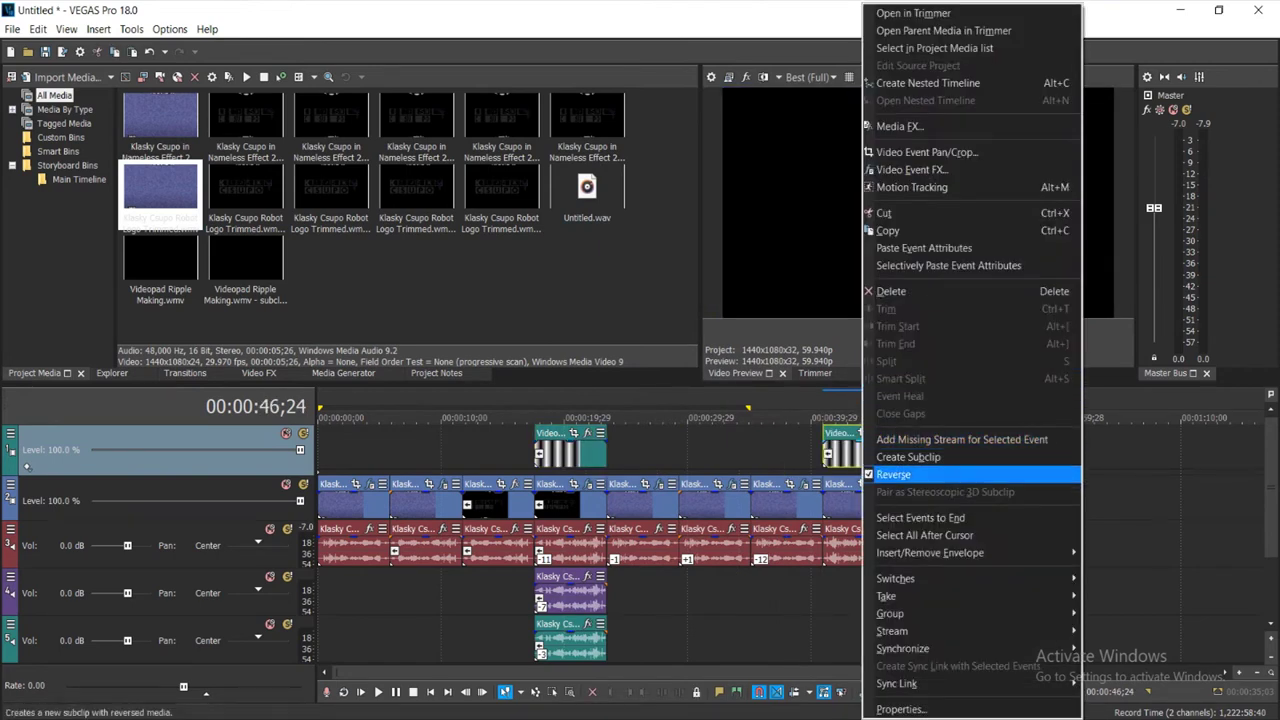
left_click(893, 474)
Duplicate the ripple track and delete the earlier ripple clip from the top copy
right_click(929, 446)
left_click(980, 286)
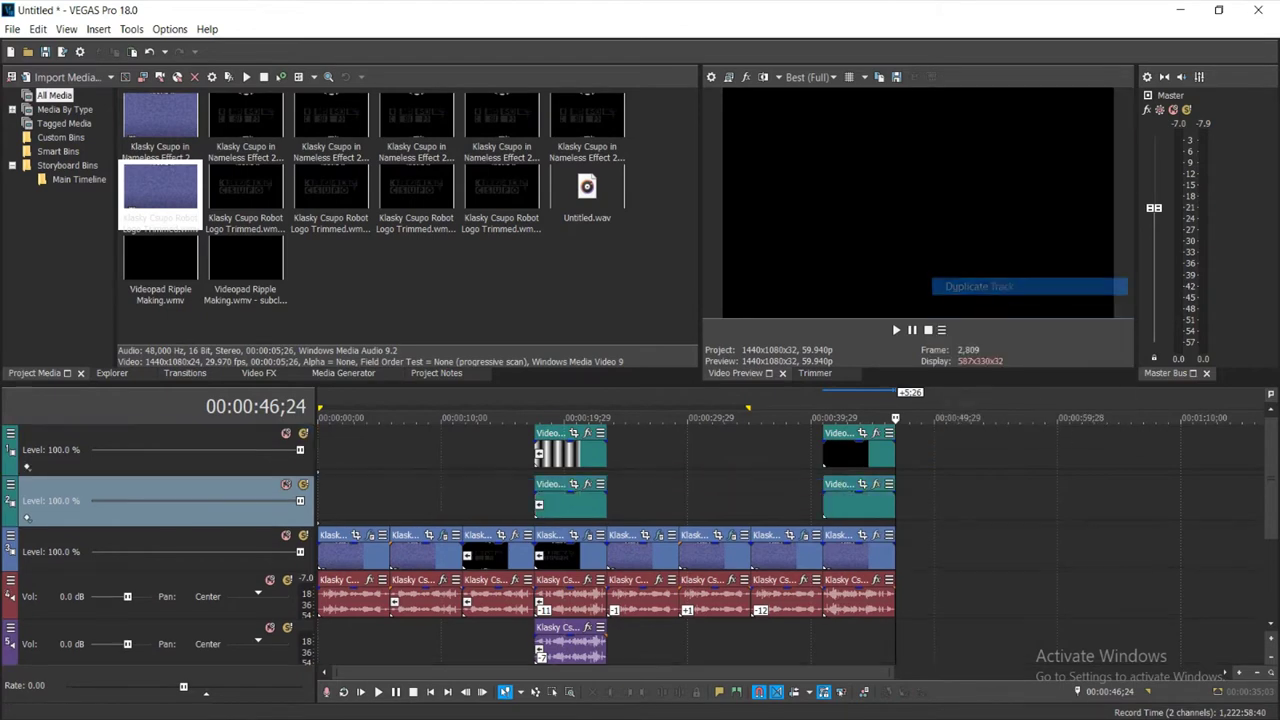
right_click(540, 452)
left_click(600, 289)
Duplicate the top track, holding only the ripple clip above the new logo clip, three more times
right_click(917, 445)
left_click(990, 278)
right_click(798, 446)
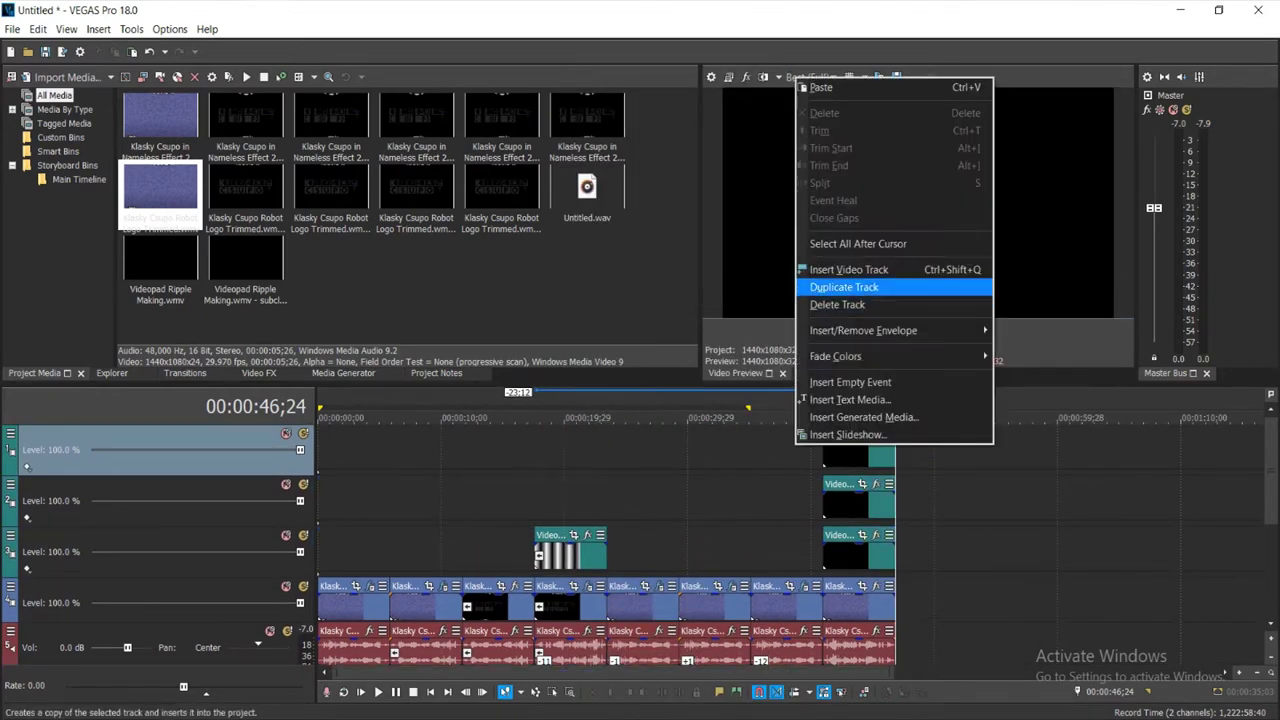
left_click(846, 287)
right_click(781, 445)
left_click(830, 287)
Apply the Chorded preset of the Gradient Map effect to the last Klasky Csupo Robot Logo Trimmed video clip
left_click_drag(1271, 460, 1271, 516)
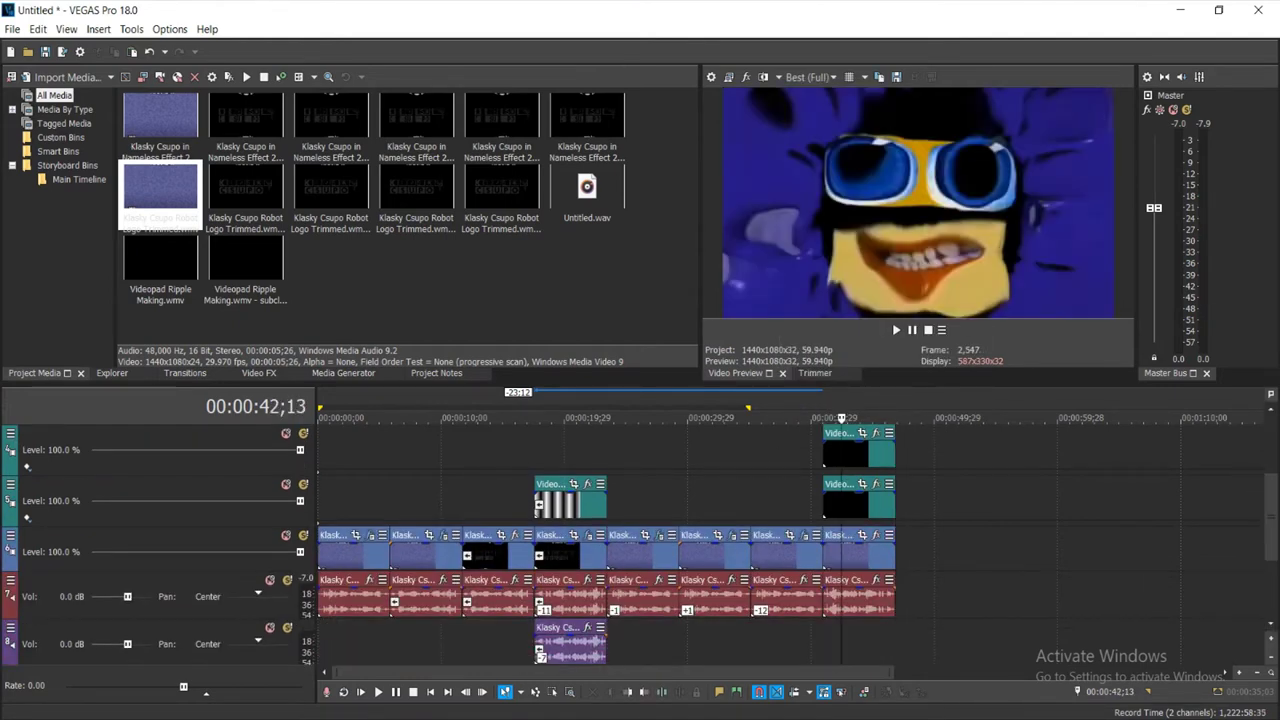
left_click(259, 373)
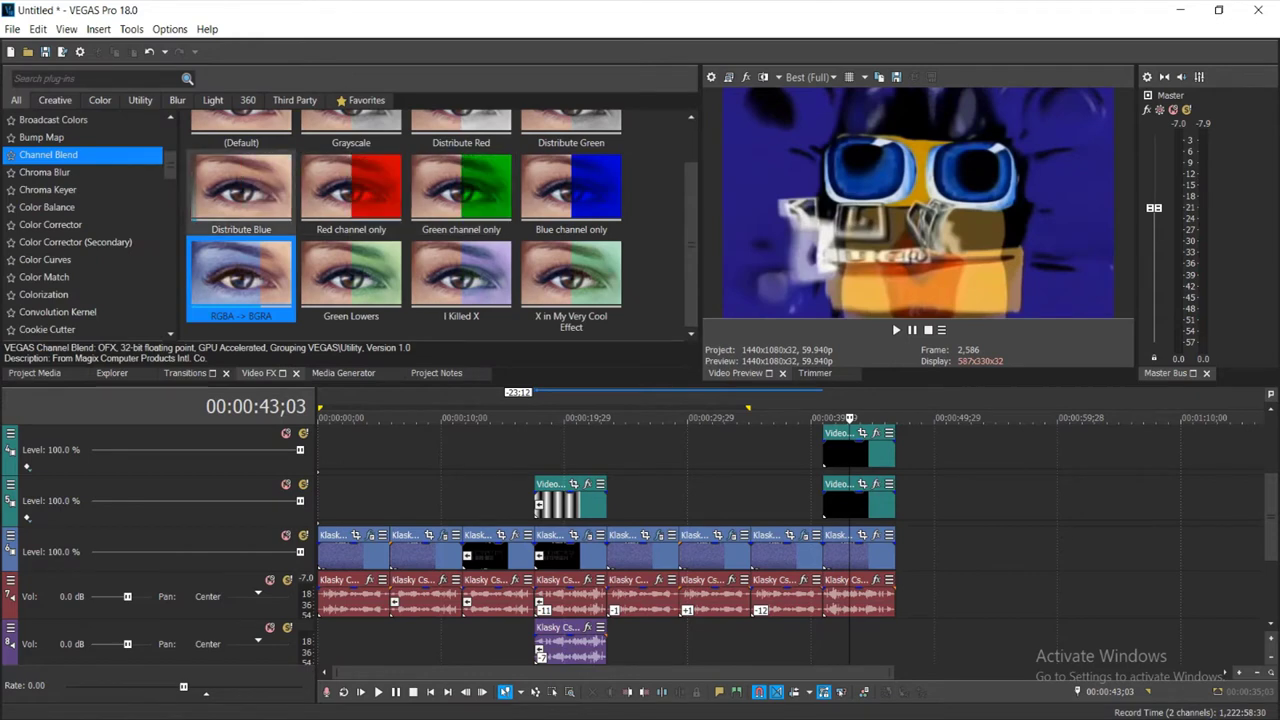
left_click_drag(170, 166, 170, 207)
left_click(80, 234)
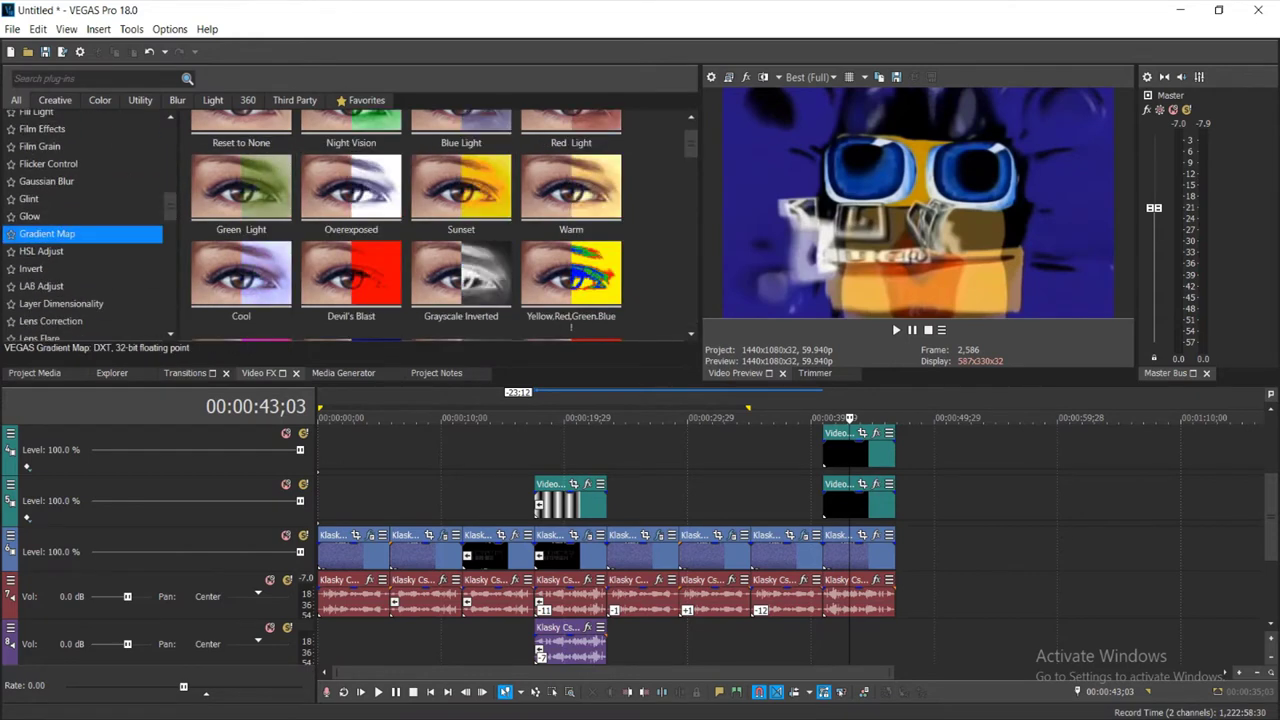
scroll(241, 250, "down", 6)
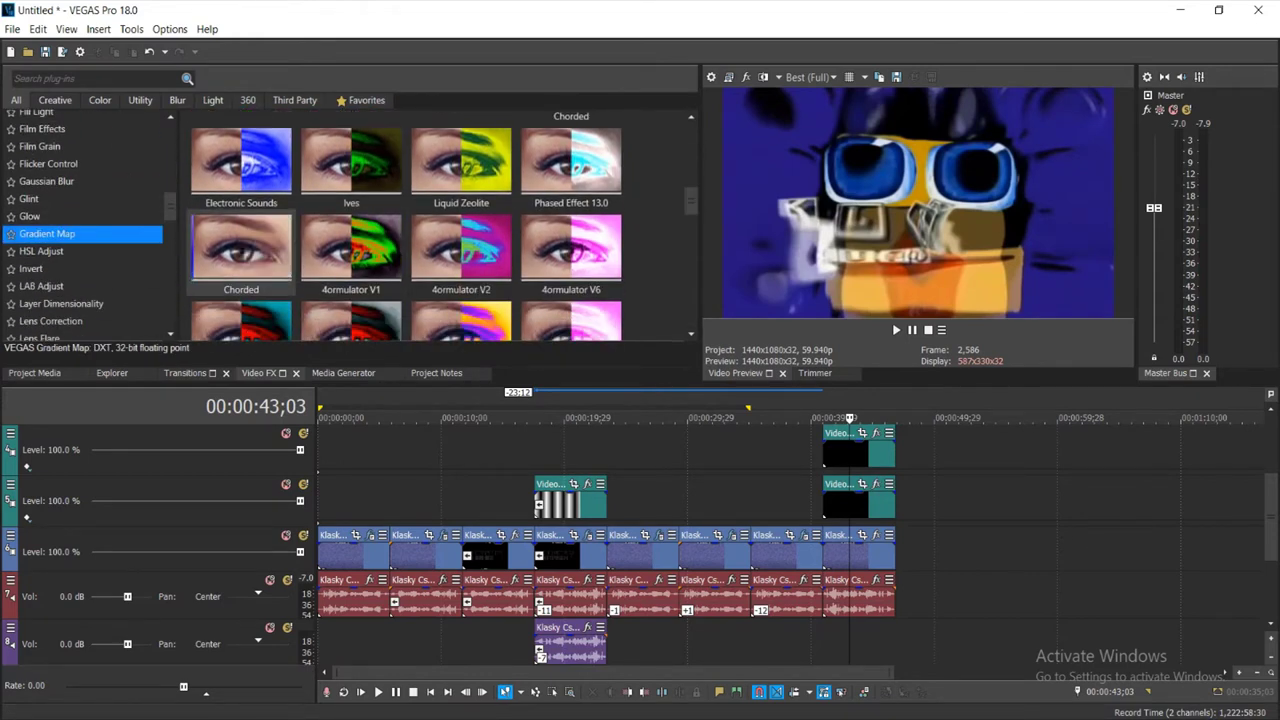
left_click_drag(241, 252, 858, 554)
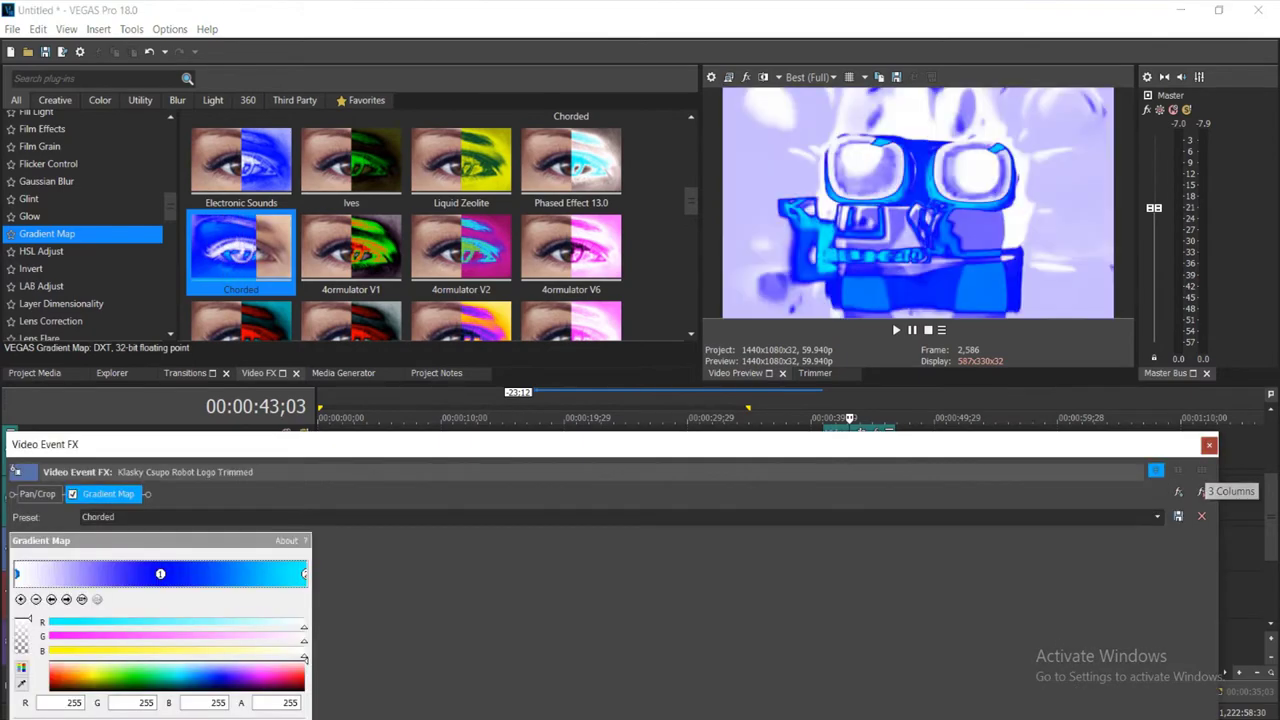
left_click(1209, 445)
Add the IL Vocodex (demo) plug-in to the audio of the last logo clip, keeping its Default preset
right_click(866, 594)
left_click(836, 593)
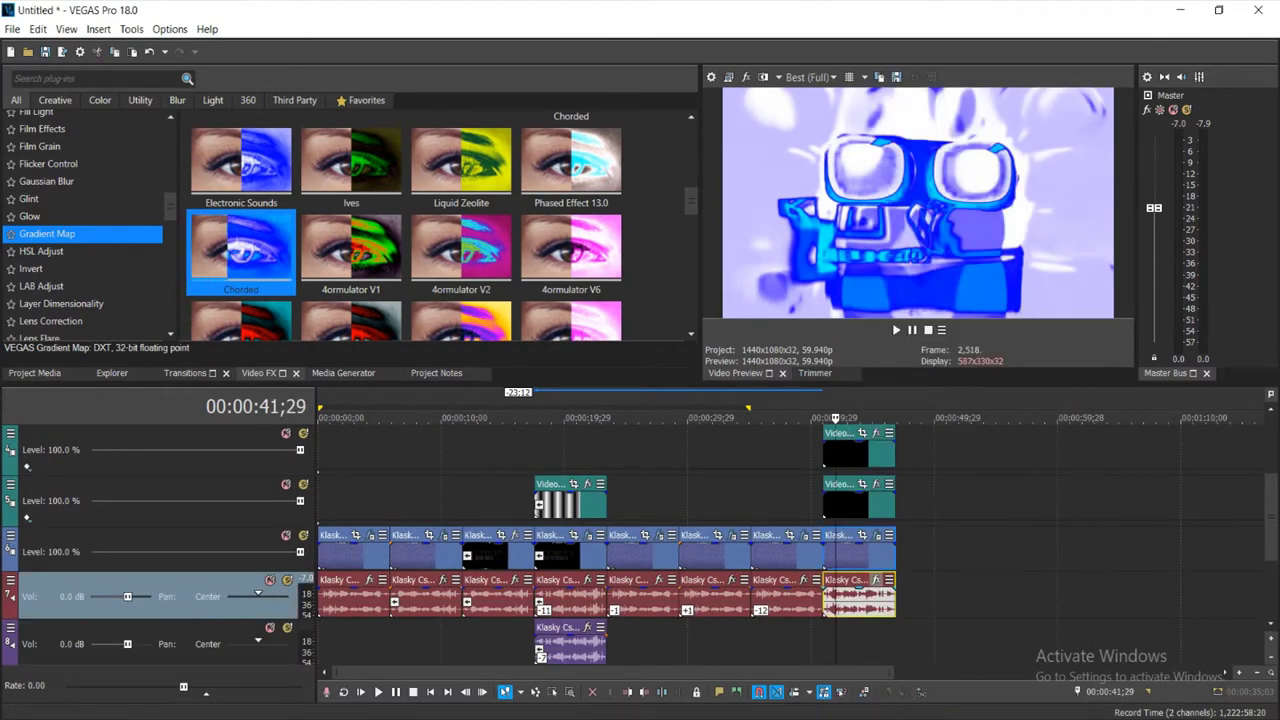
left_click(876, 580)
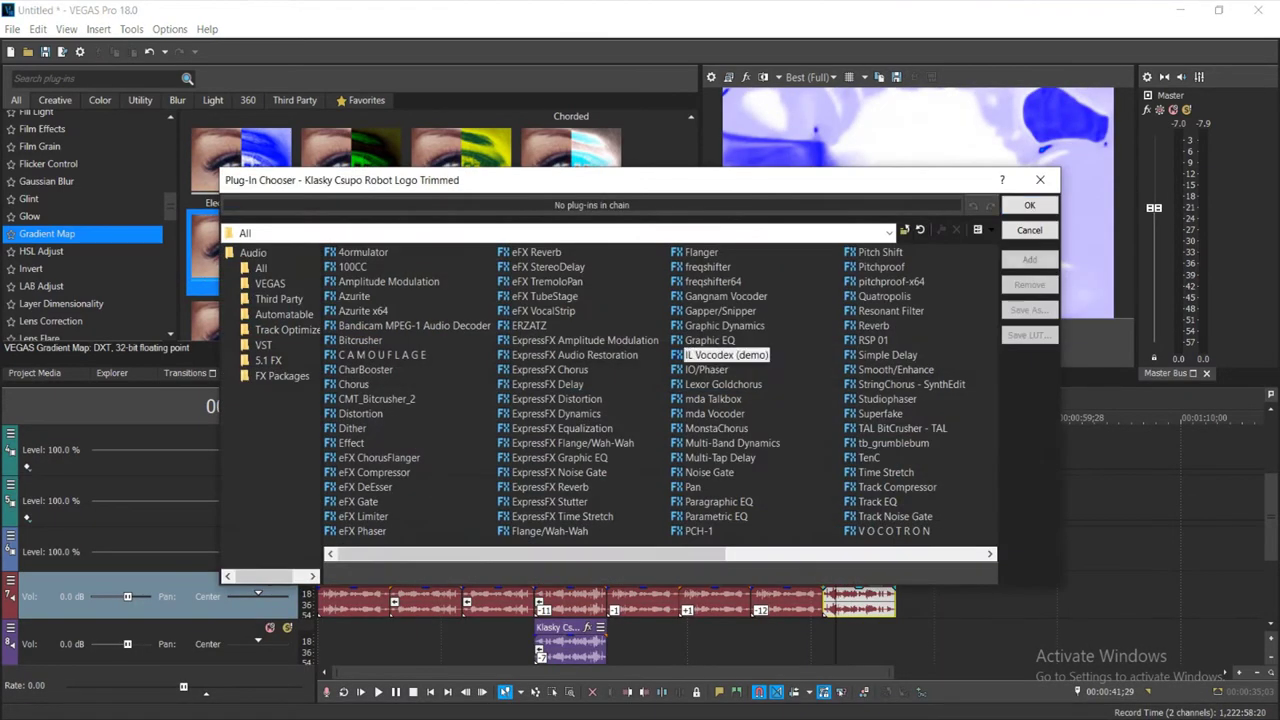
double_click(726, 355)
left_click(1029, 205)
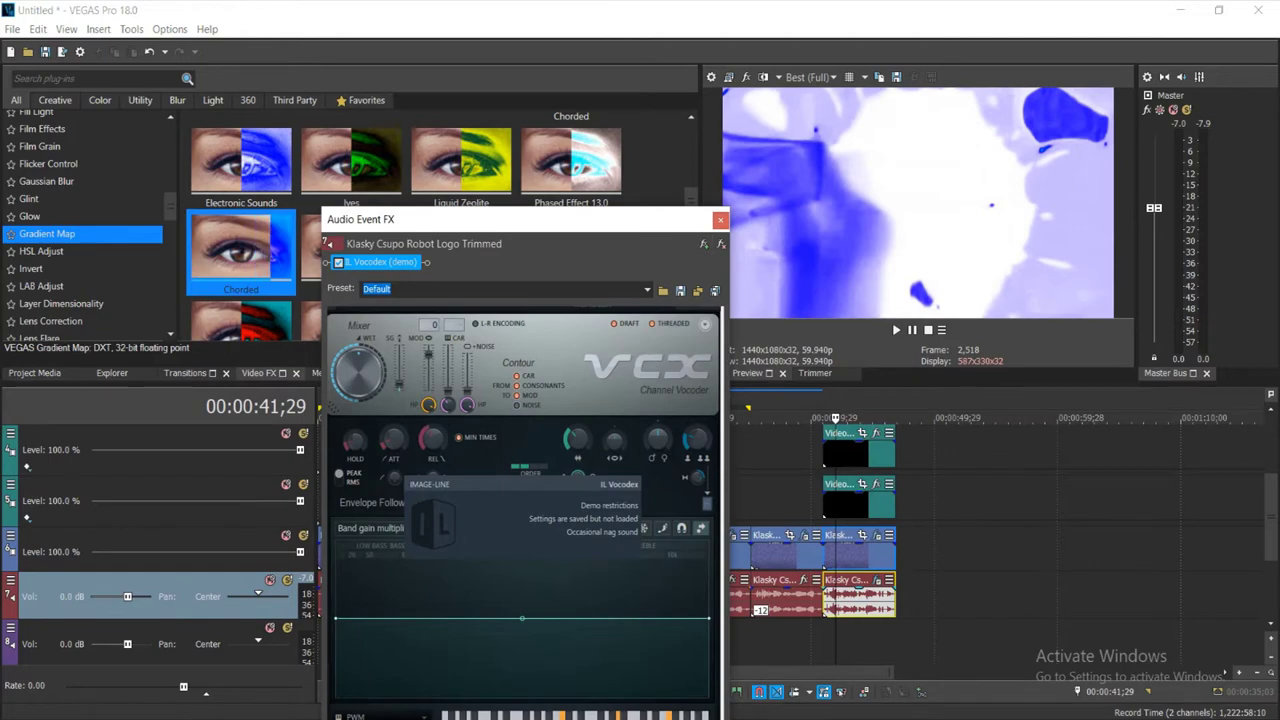
left_click(720, 220)
Select the last logo clip's time range and choose a Wave (Microsoft) render at 96,000 Hz, 32 Bit (IEEE Float), Stereo, PCM (float)
double_click(850, 555)
left_click(12, 29)
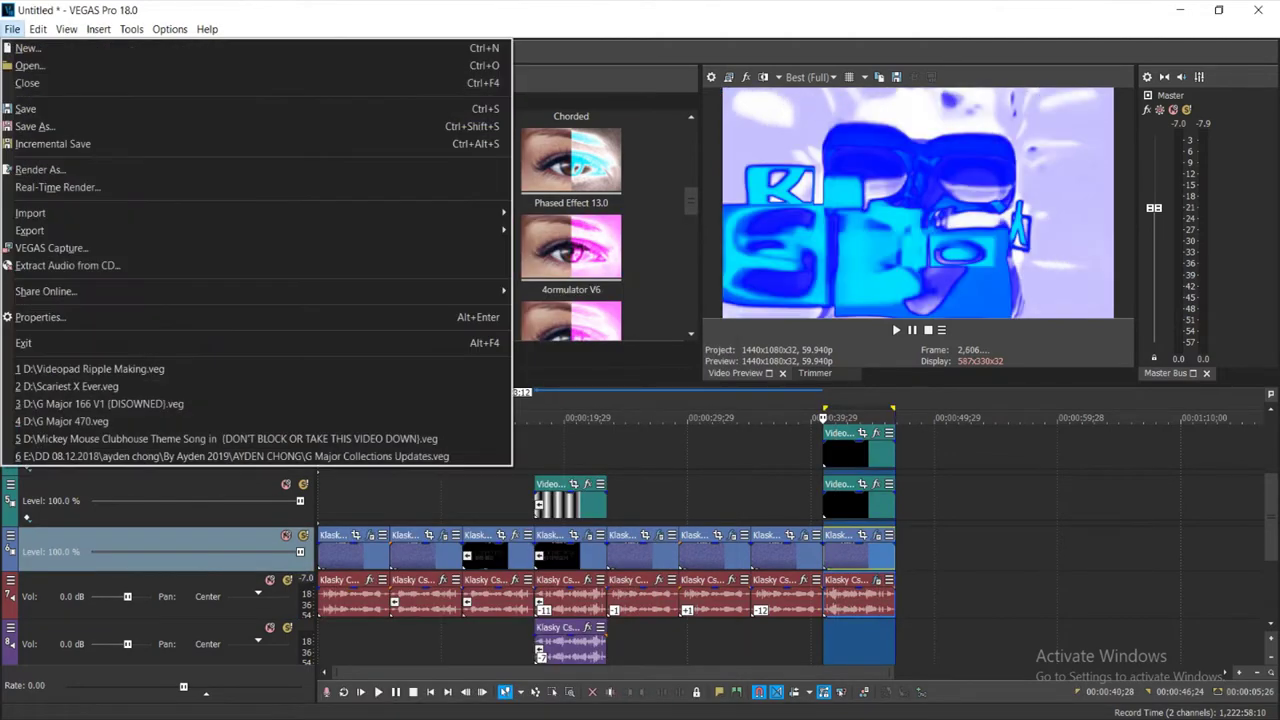
left_click(42, 169)
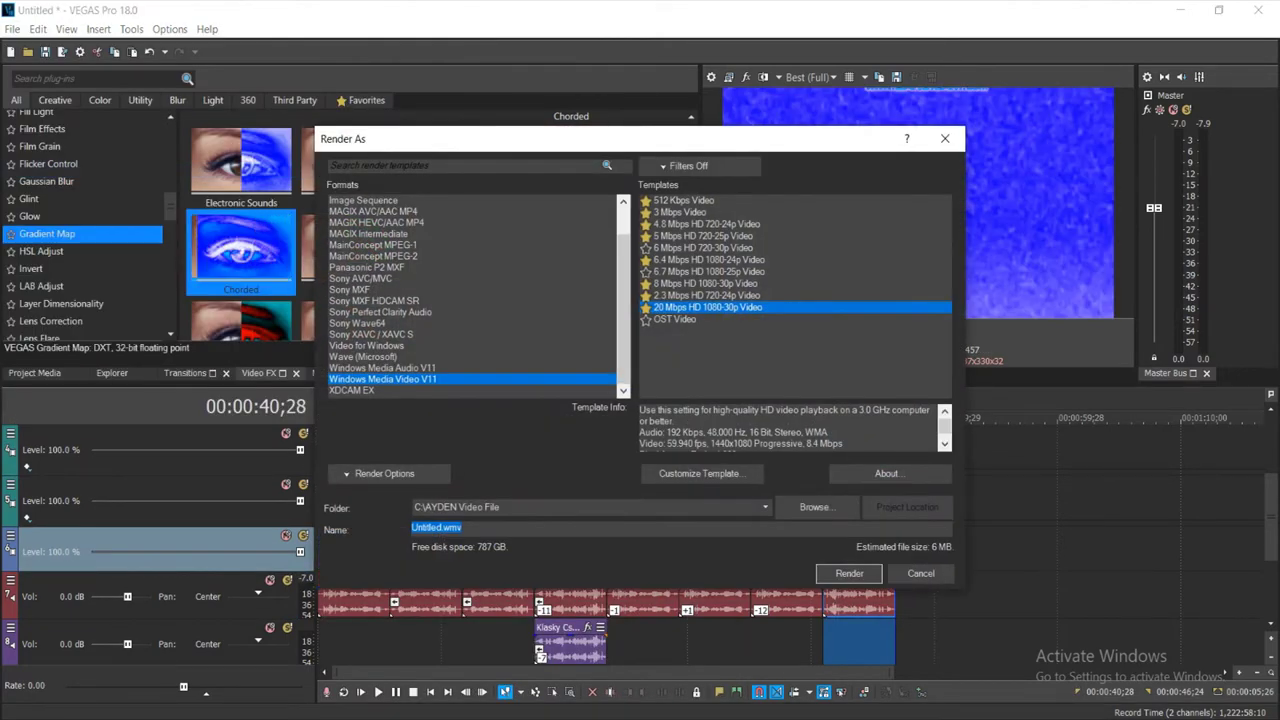
left_click(363, 357)
left_click(750, 355)
Render the vocoded audio as Untitled1 into the Recycle folder inside Music
left_click(817, 507)
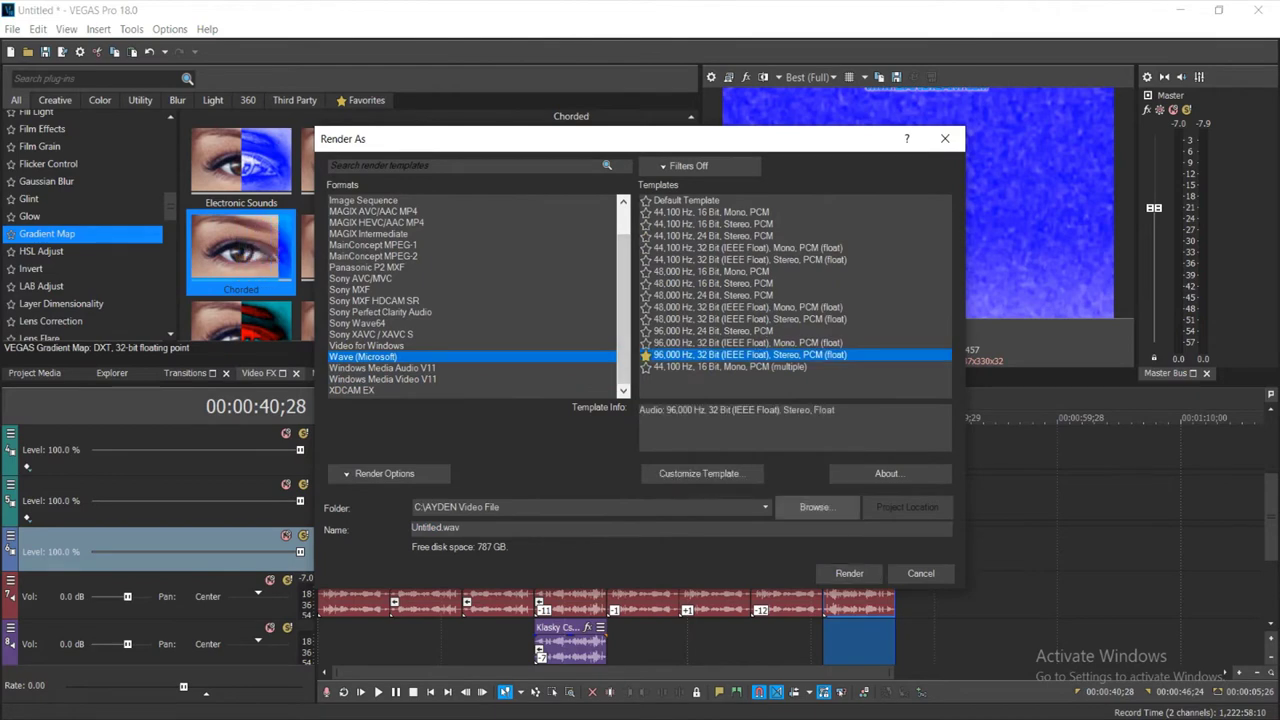
left_click(137, 413)
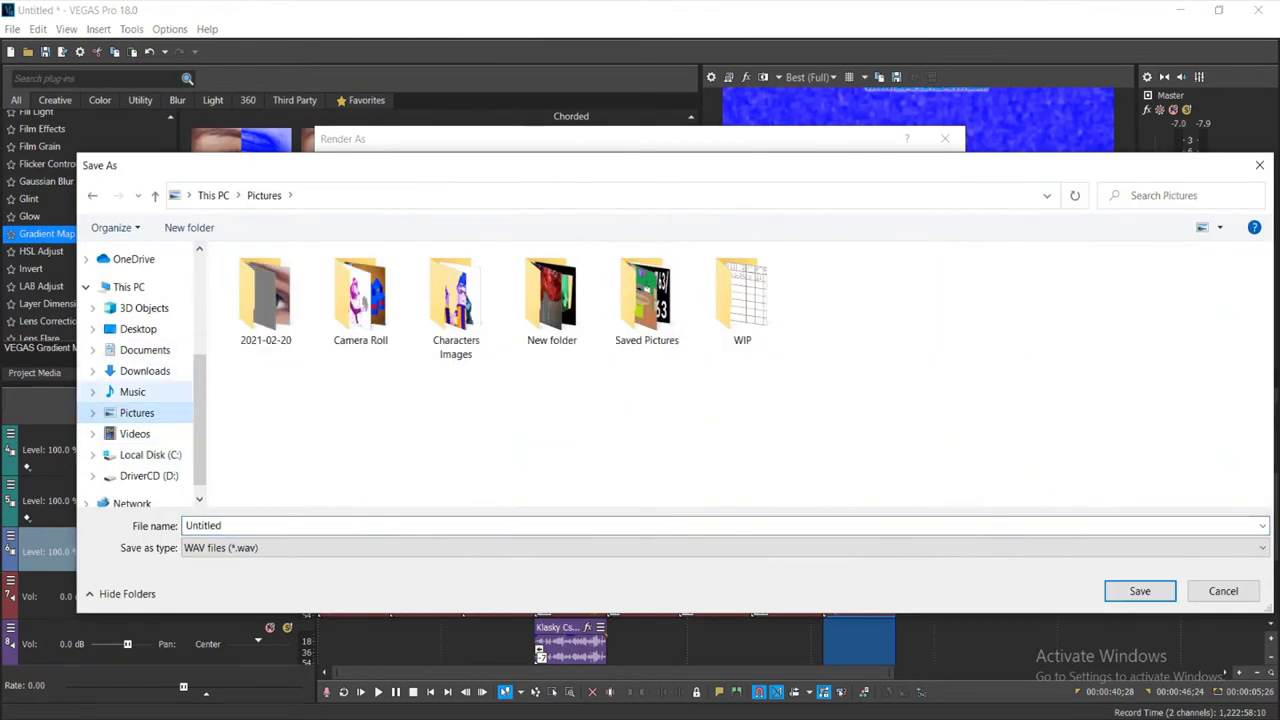
left_click(132, 391)
double_click(256, 279)
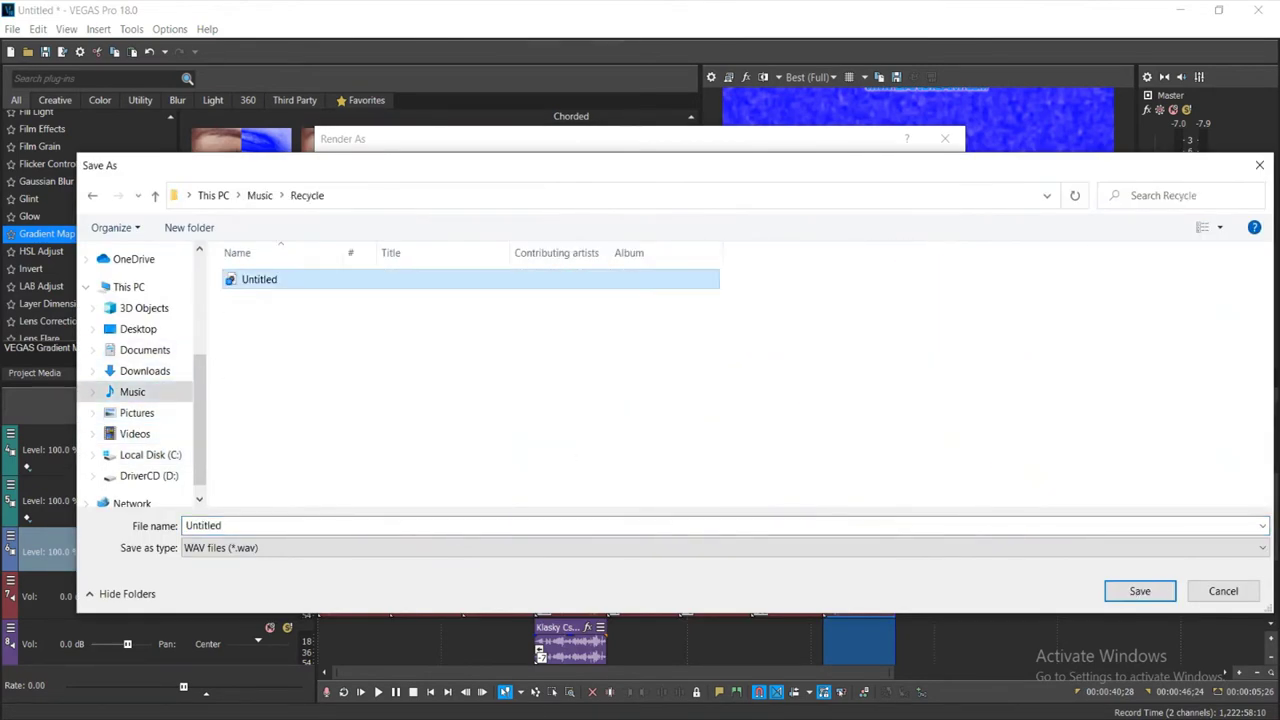
left_click(258, 526)
left_click(258, 526)
type("1")
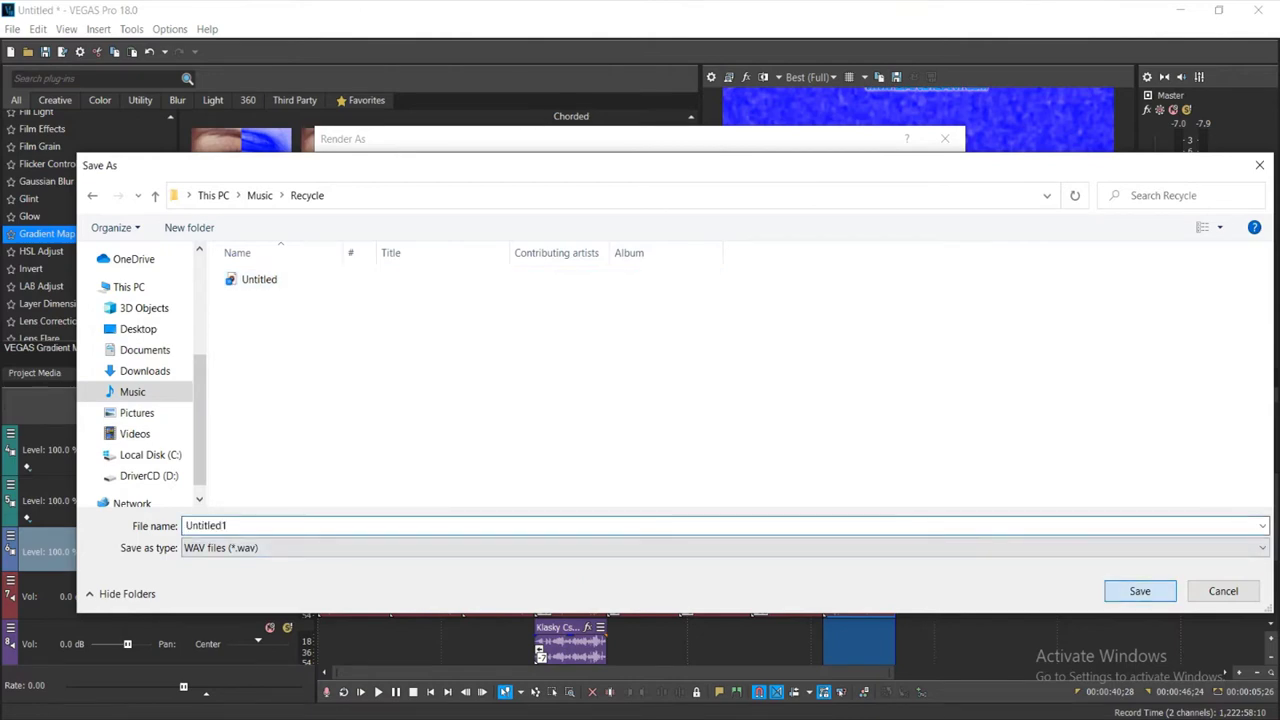
key("Return")
left_click(849, 573)
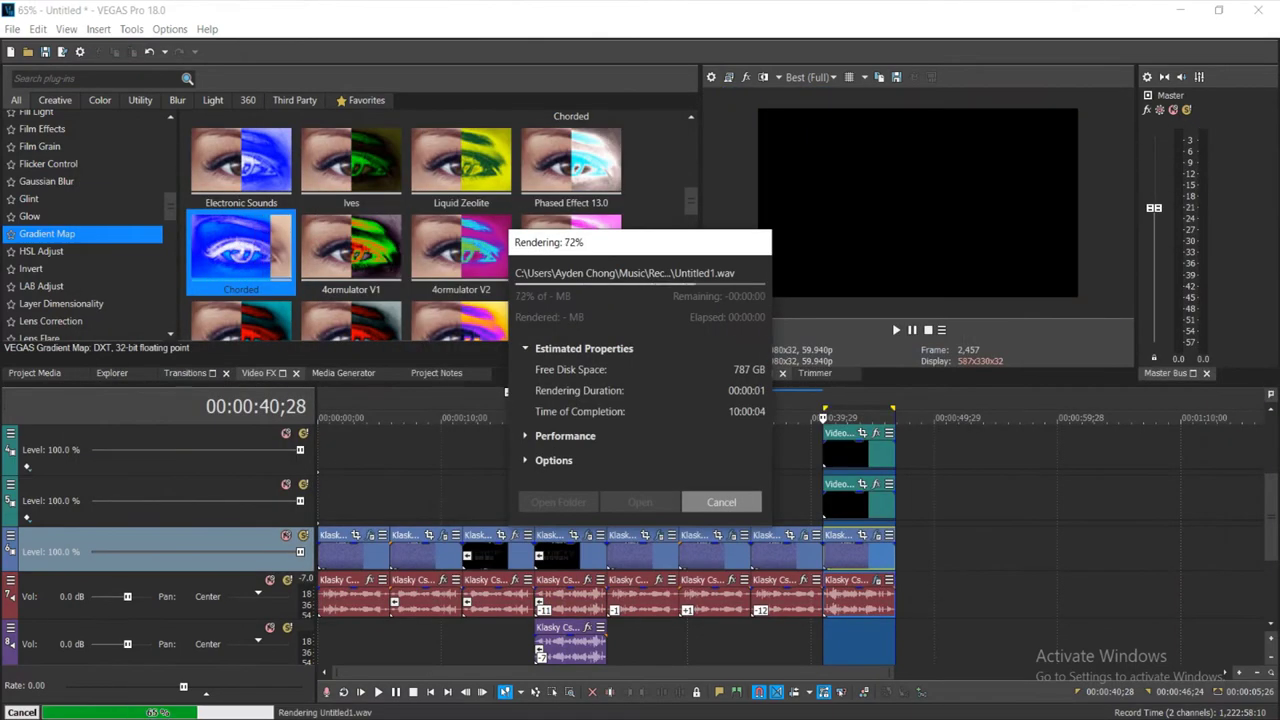
Remove the last logo clip's vocoded audio by moving it to a new audio track and deleting that track
right_click(939, 605)
left_click(987, 448)
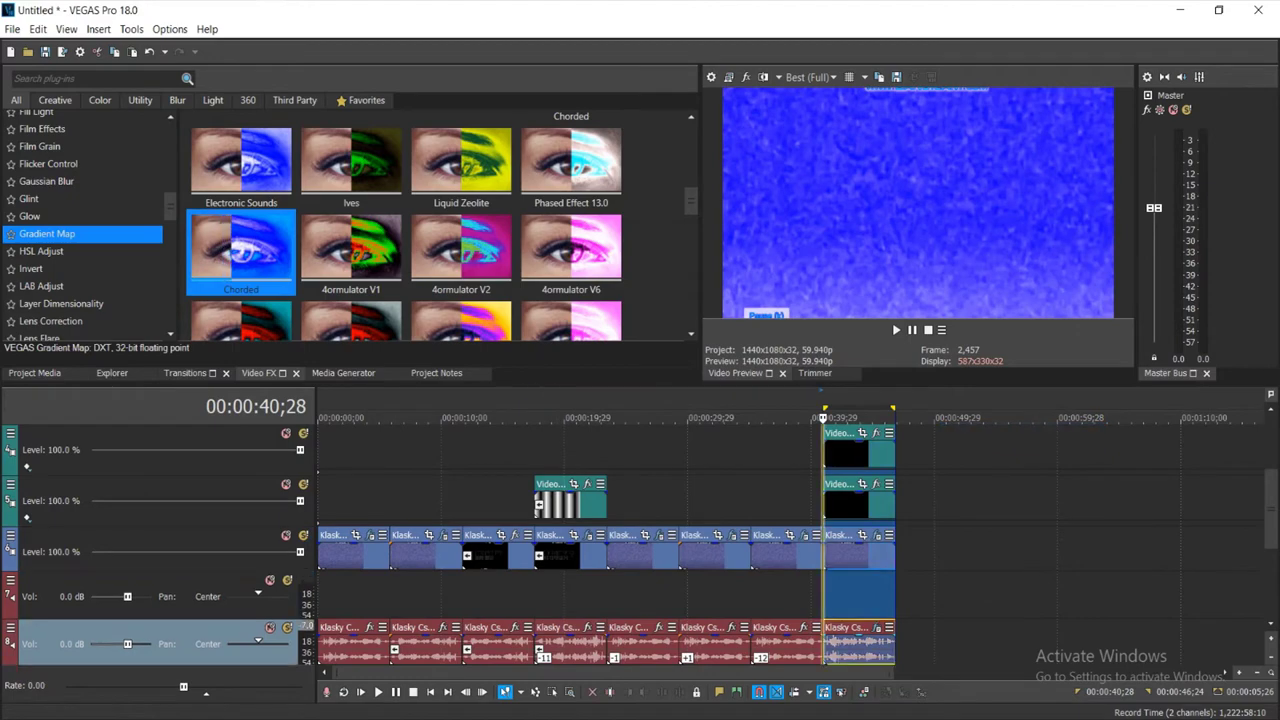
right_click(806, 610)
left_click(880, 447)
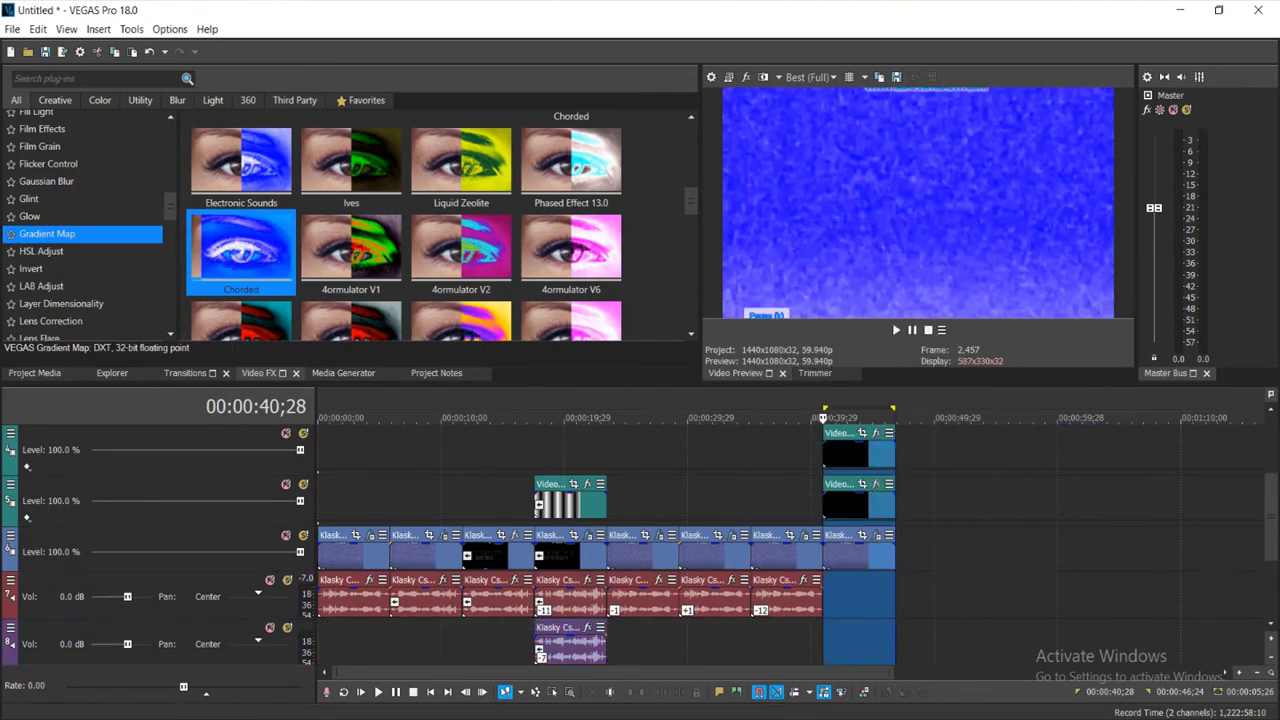
Insert Untitled1 from the Music Recycle folder as the audio under the last logo clip
left_click(28, 51)
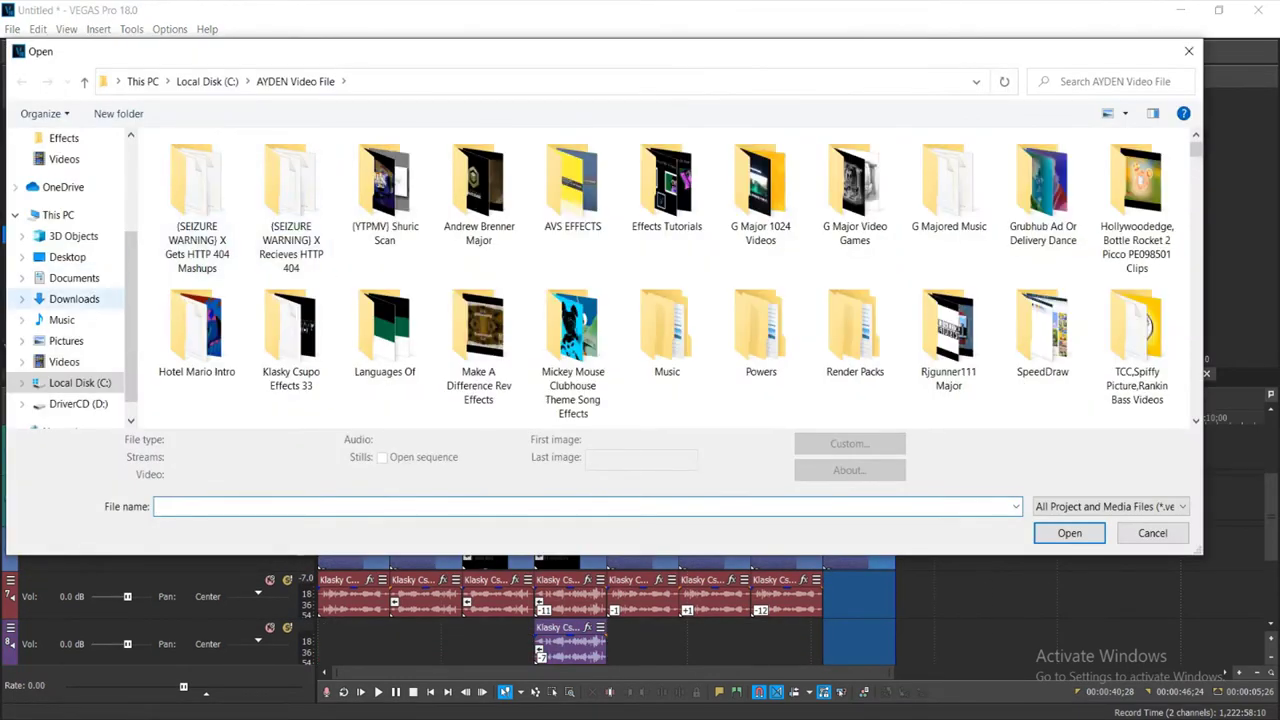
left_click(61, 320)
left_click(200, 183)
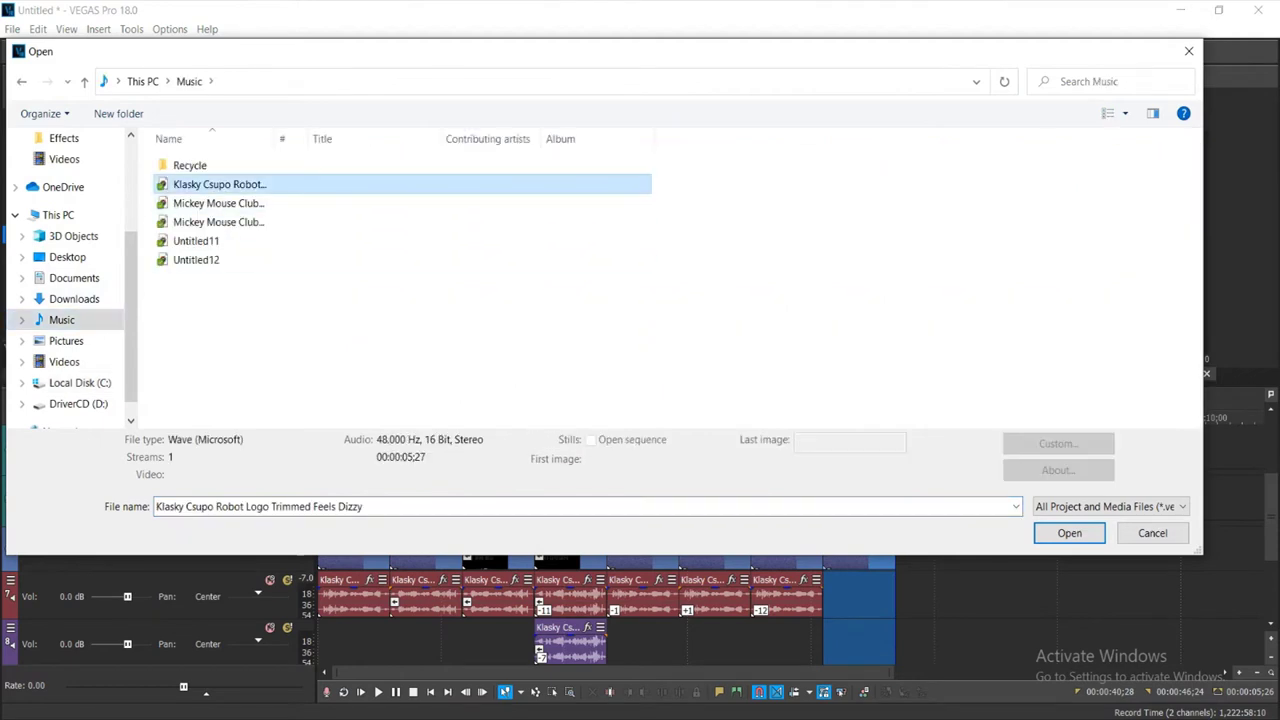
double_click(185, 164)
double_click(193, 184)
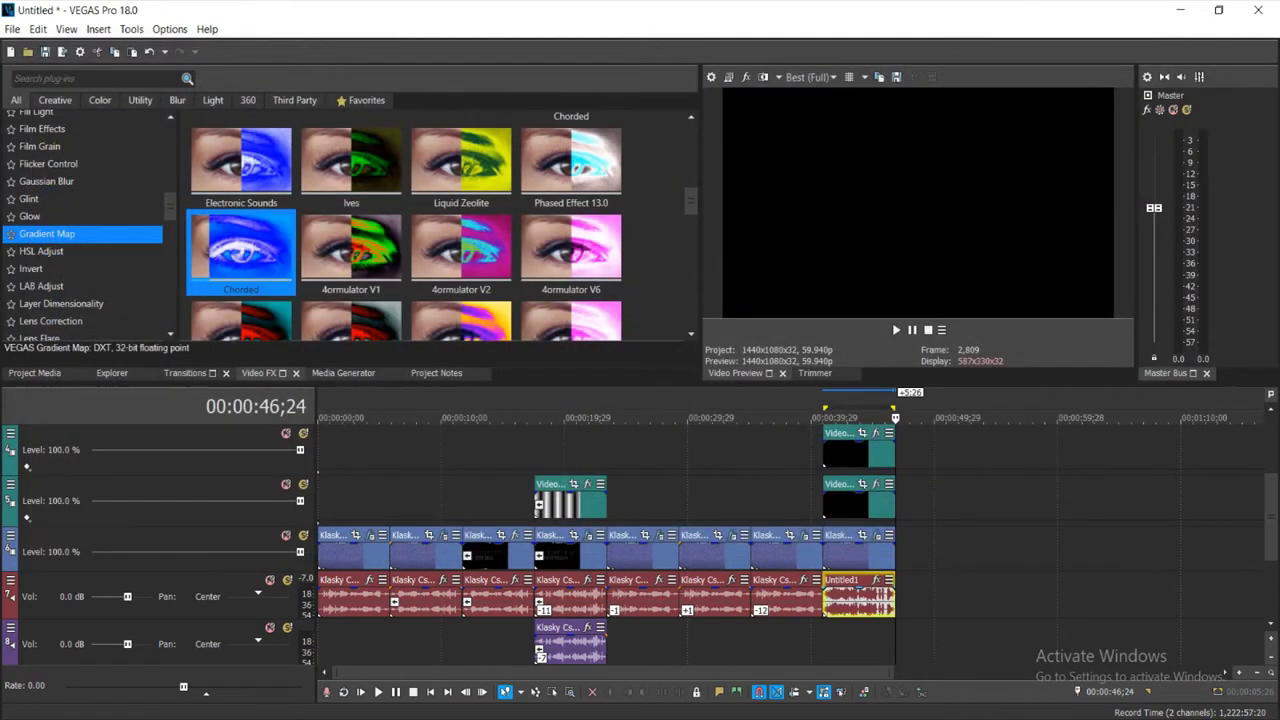
Set the Untitled1 clip's pitch shift method to Classic with A03. Music 3 (less echo) and its pitch change to -24
right_click(886, 595)
left_click(927, 709)
left_click(660, 318)
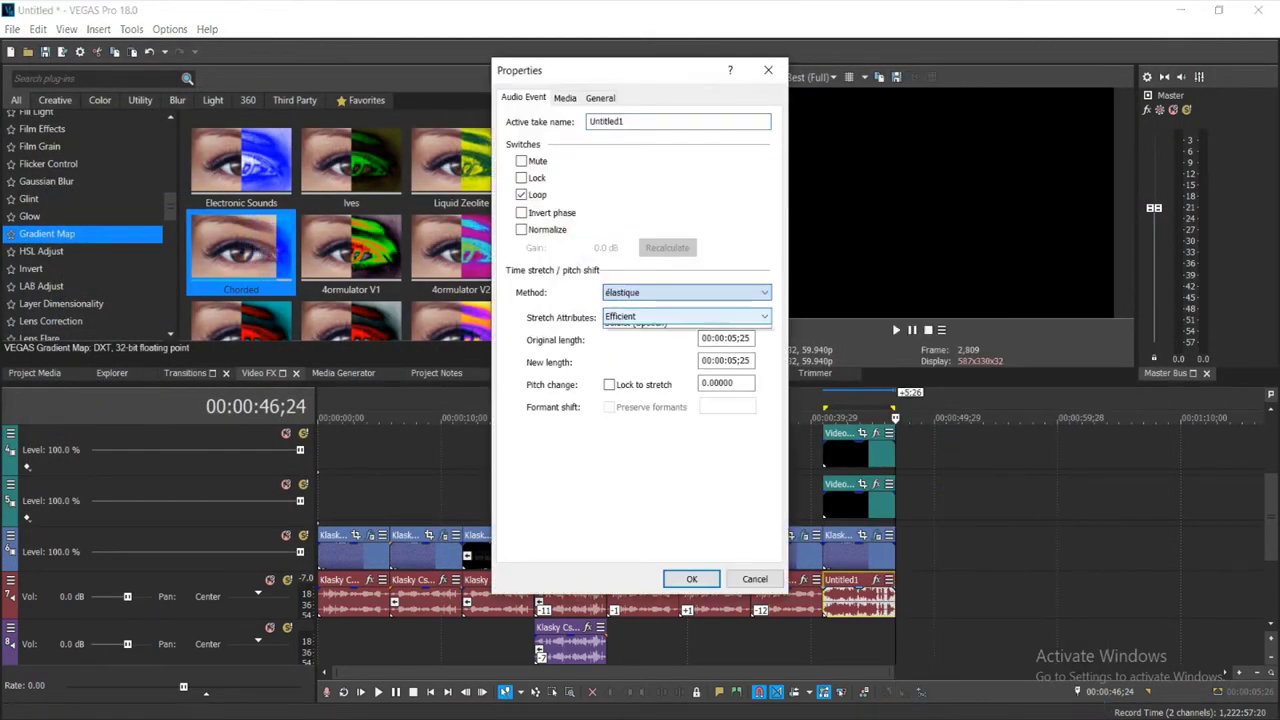
left_click(660, 317)
left_click(660, 331)
left_click(660, 293)
key("Return")
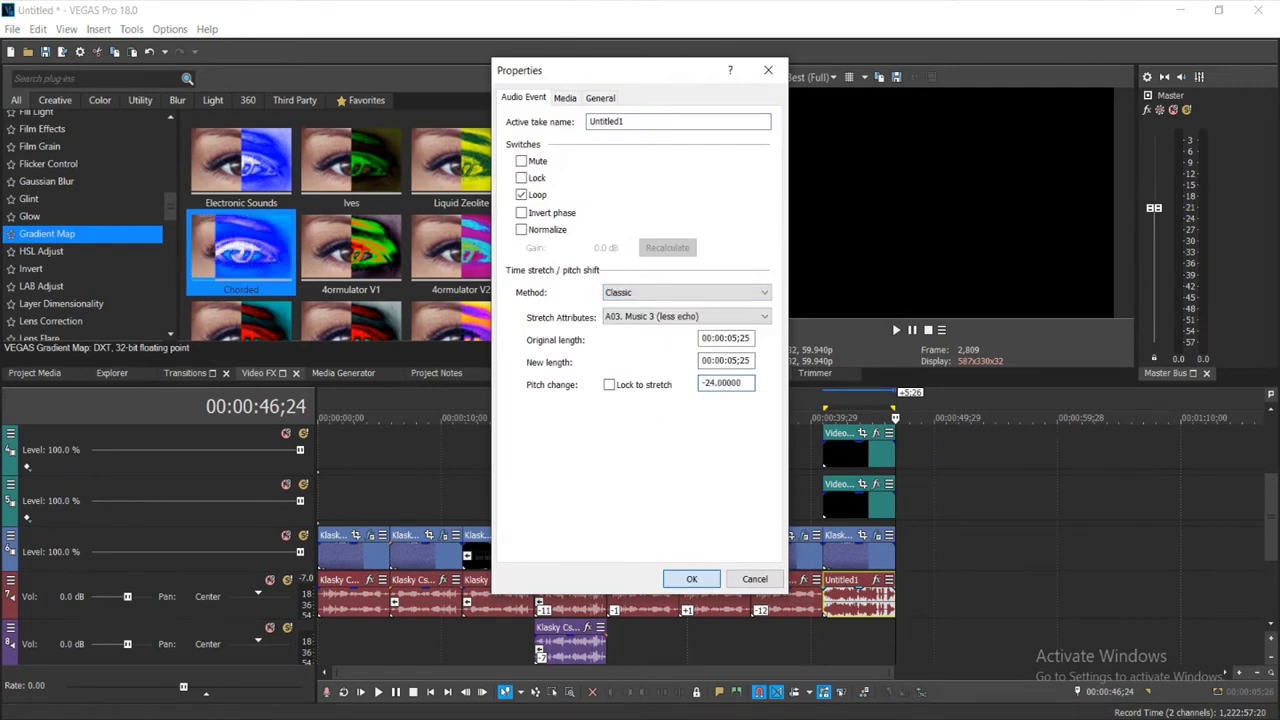
type("-24")
key("Return")
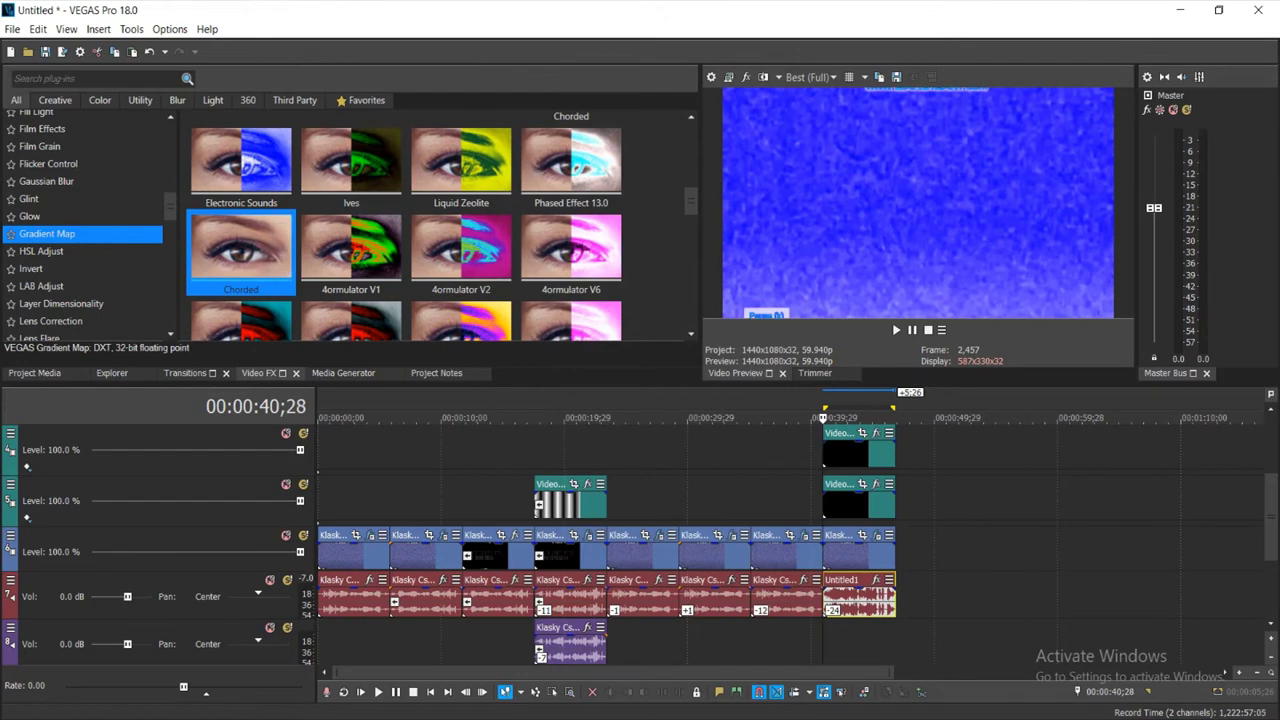
Render the pitched-down audio as Untitled2 into the Recycle folder using the same Wave template
left_click(12, 29)
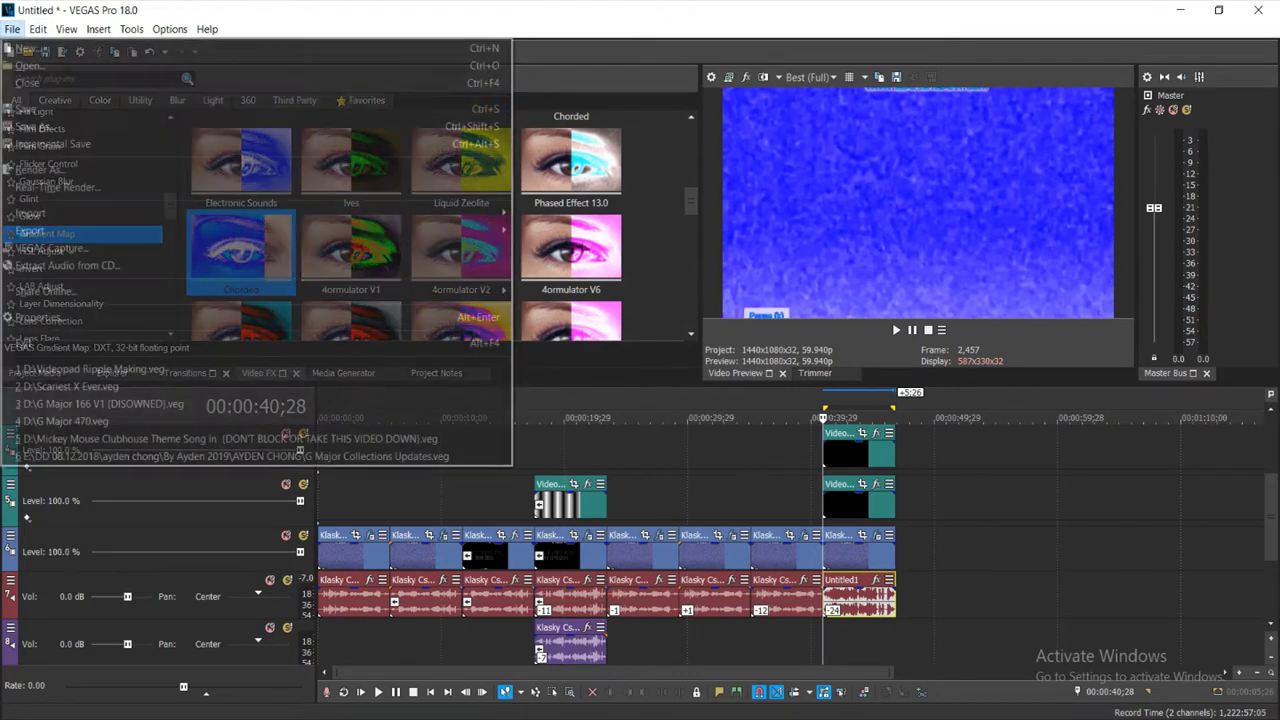
left_click(40, 163)
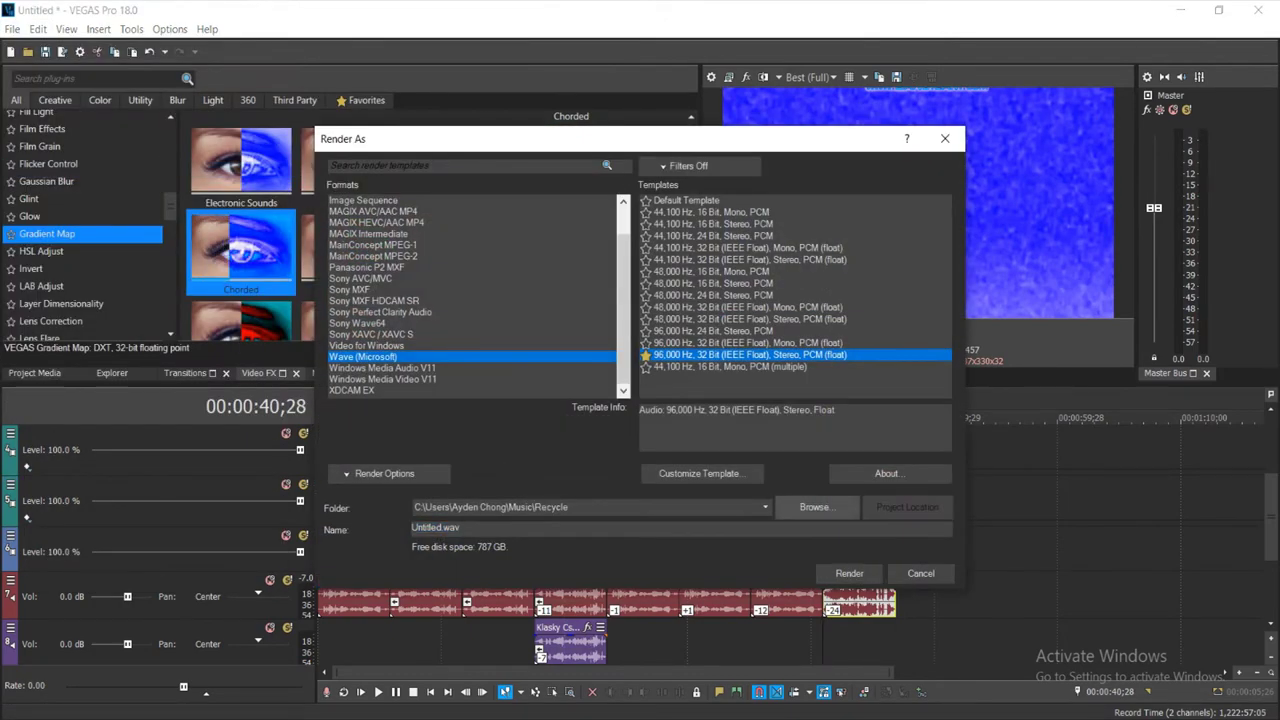
left_click(817, 507)
left_click(262, 298)
left_click(240, 526)
left_click_drag(230, 526, 222, 526)
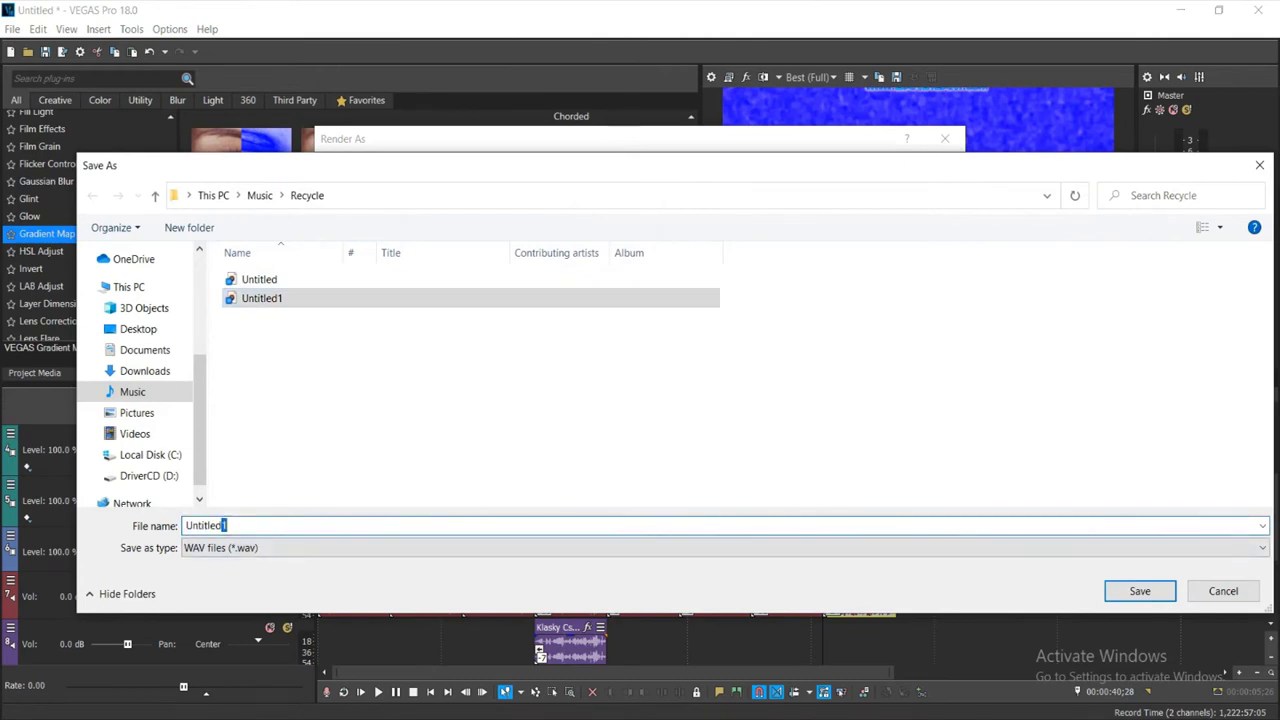
type("2")
key("Return")
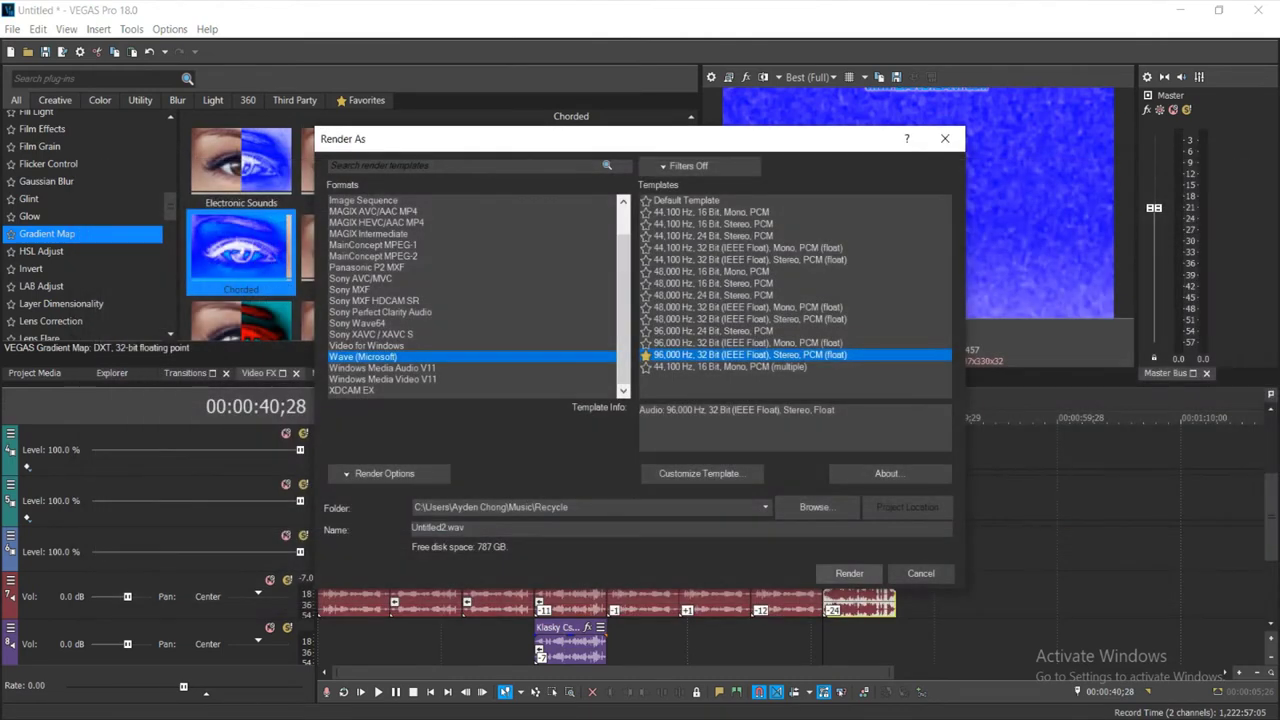
left_click(849, 574)
Remove the Untitled1 clip by means of a temporary audio track and insert the rendered Untitled2 in its place
right_click(940, 596)
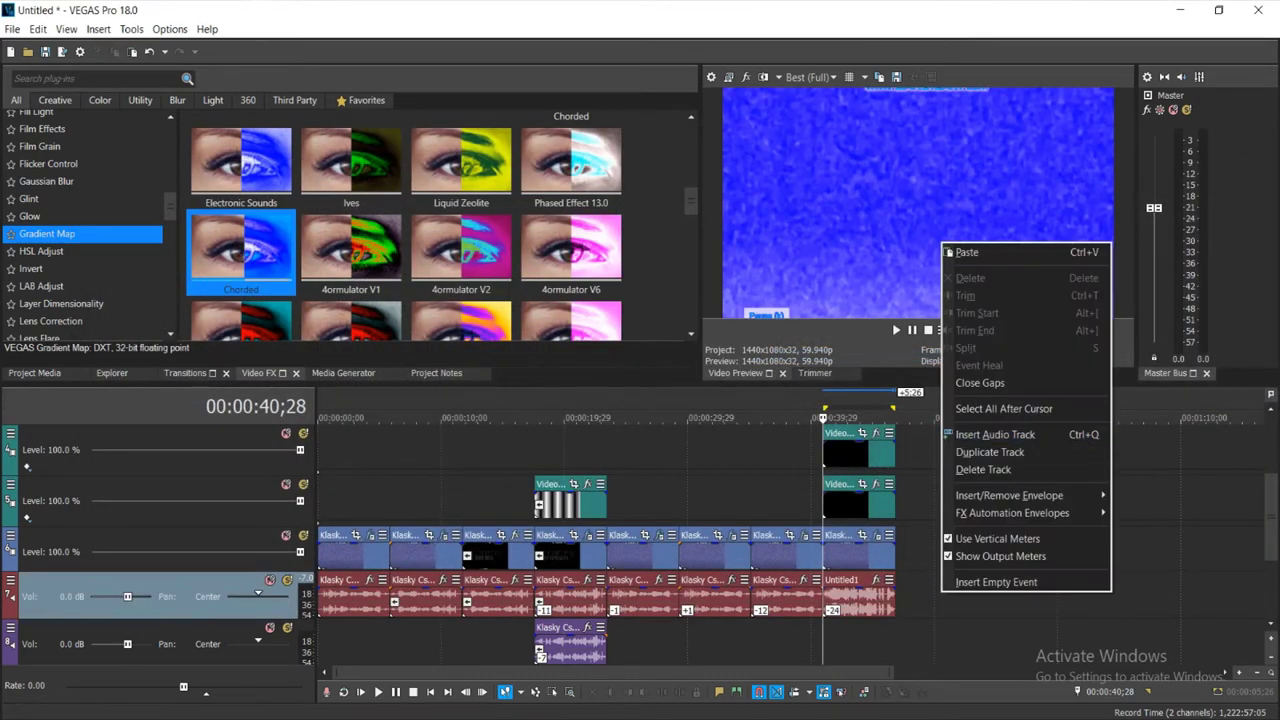
left_click(1000, 434)
left_click_drag(842, 597, 854, 597)
right_click(804, 593)
left_click(850, 469)
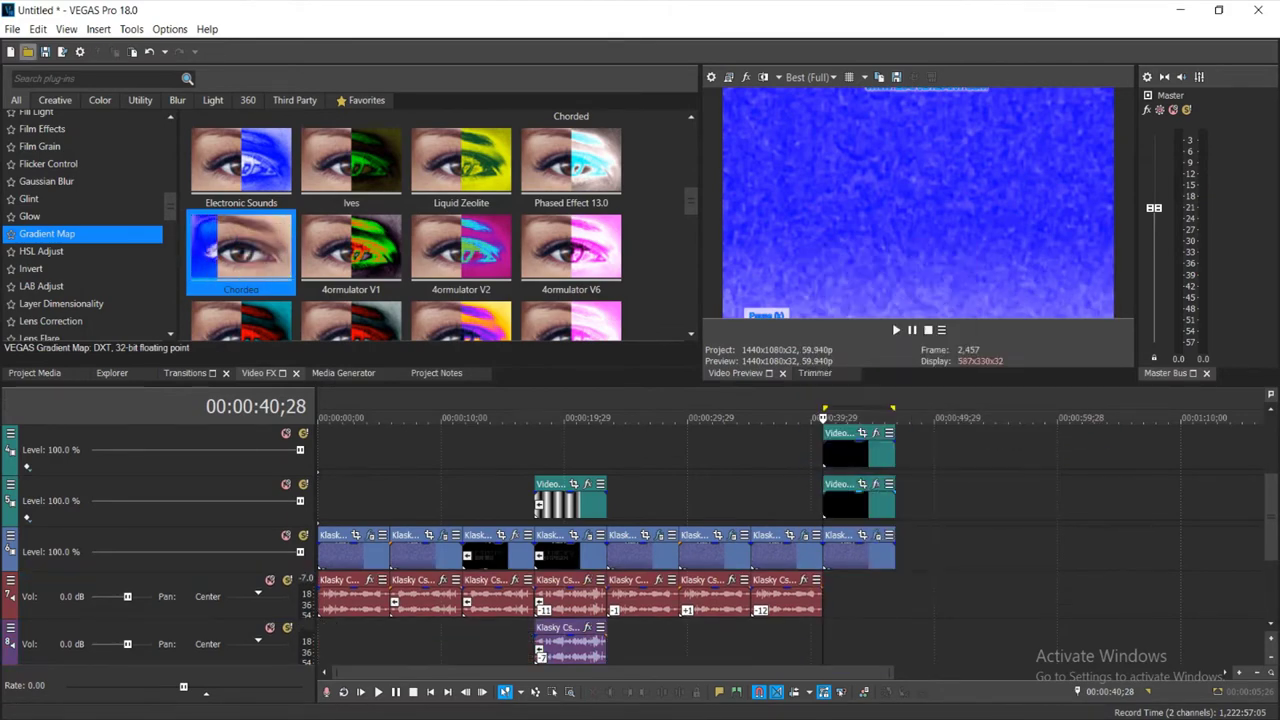
left_click(28, 52)
double_click(194, 203)
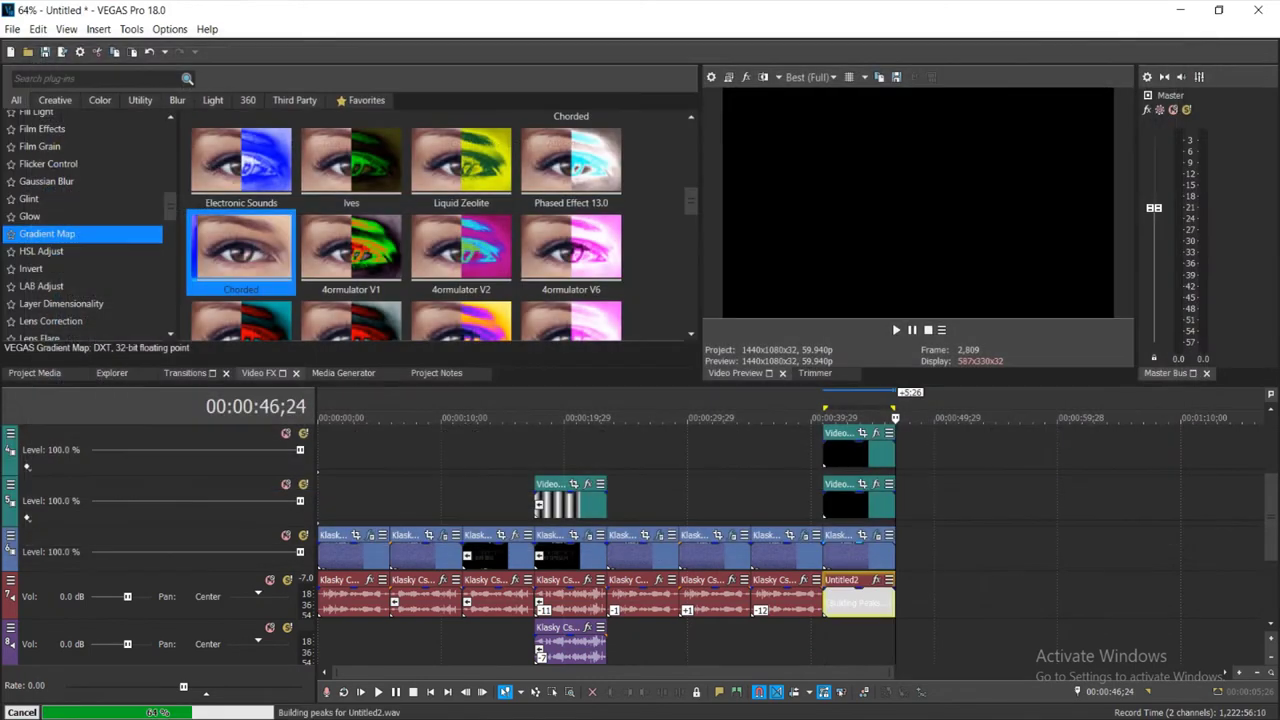
Set the Untitled2 audio clip's pitch change to +24 in its properties
right_click(845, 598)
left_click(900, 707)
left_click(686, 292)
left_click(660, 318)
left_click(686, 317)
left_click(660, 342)
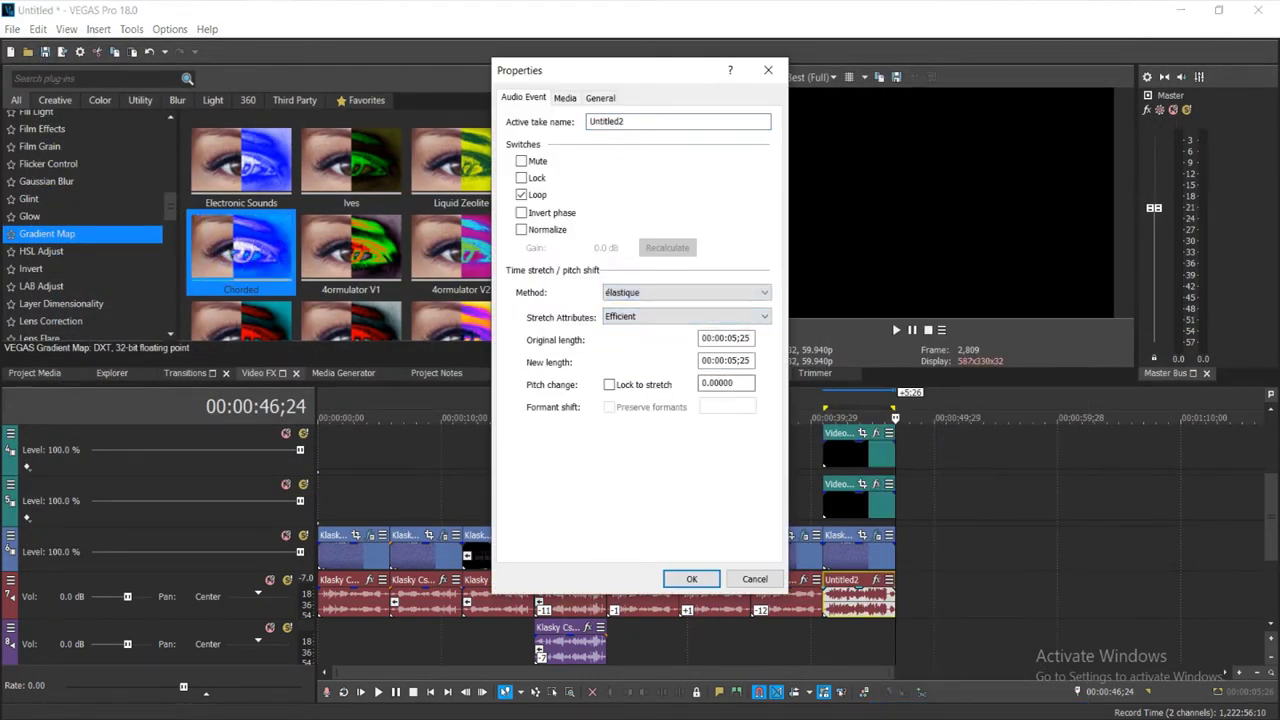
key("Return")
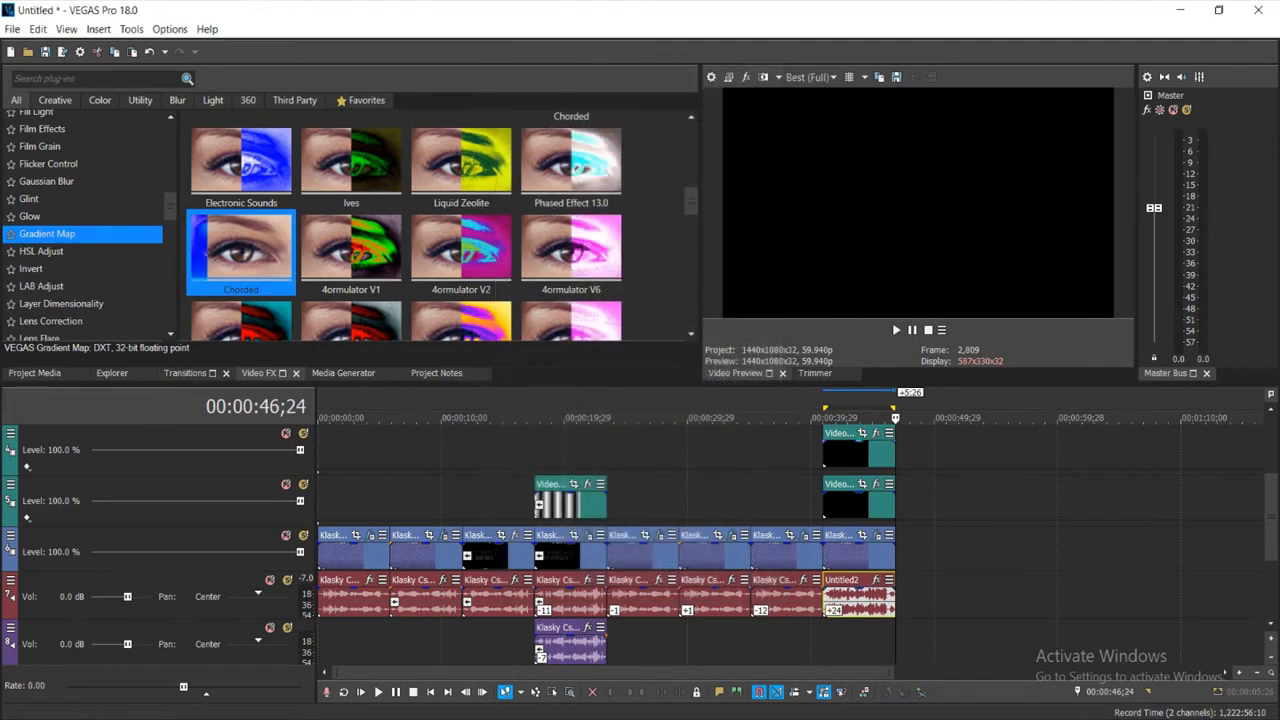
Play the last logo clip from its start to check the effect
key("Home")
key("alt+Tab")
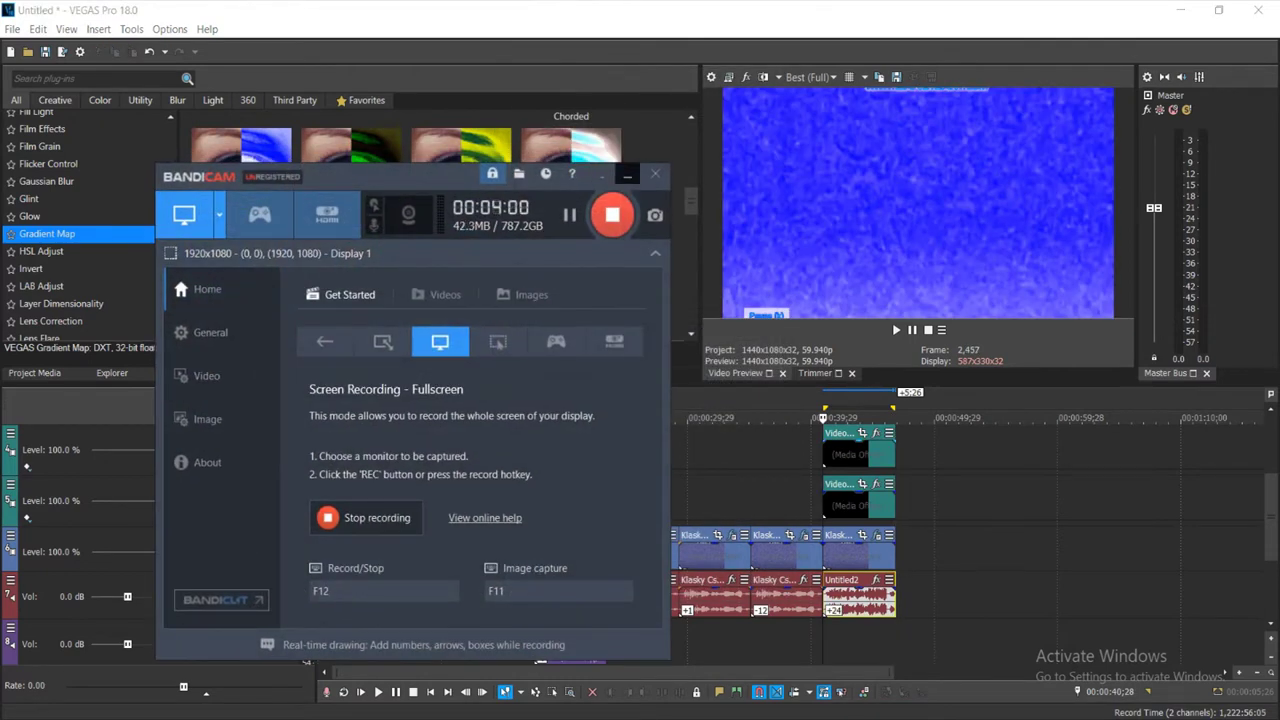
key("space")
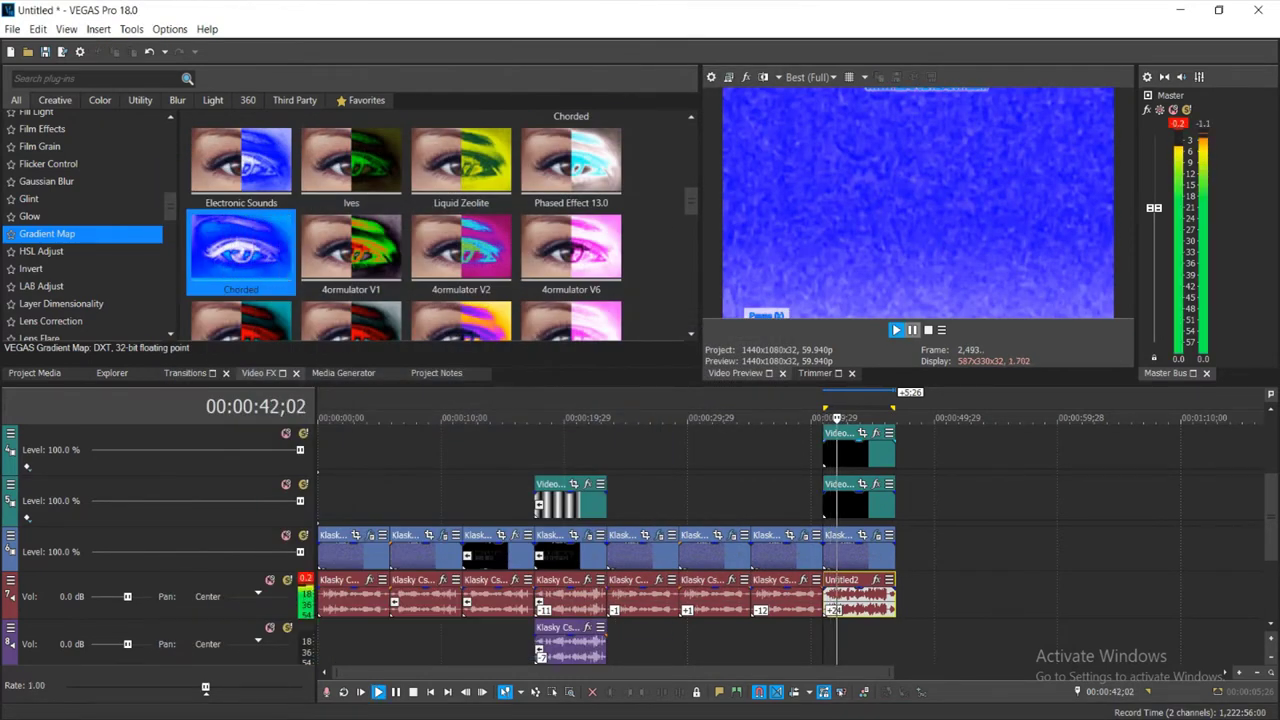
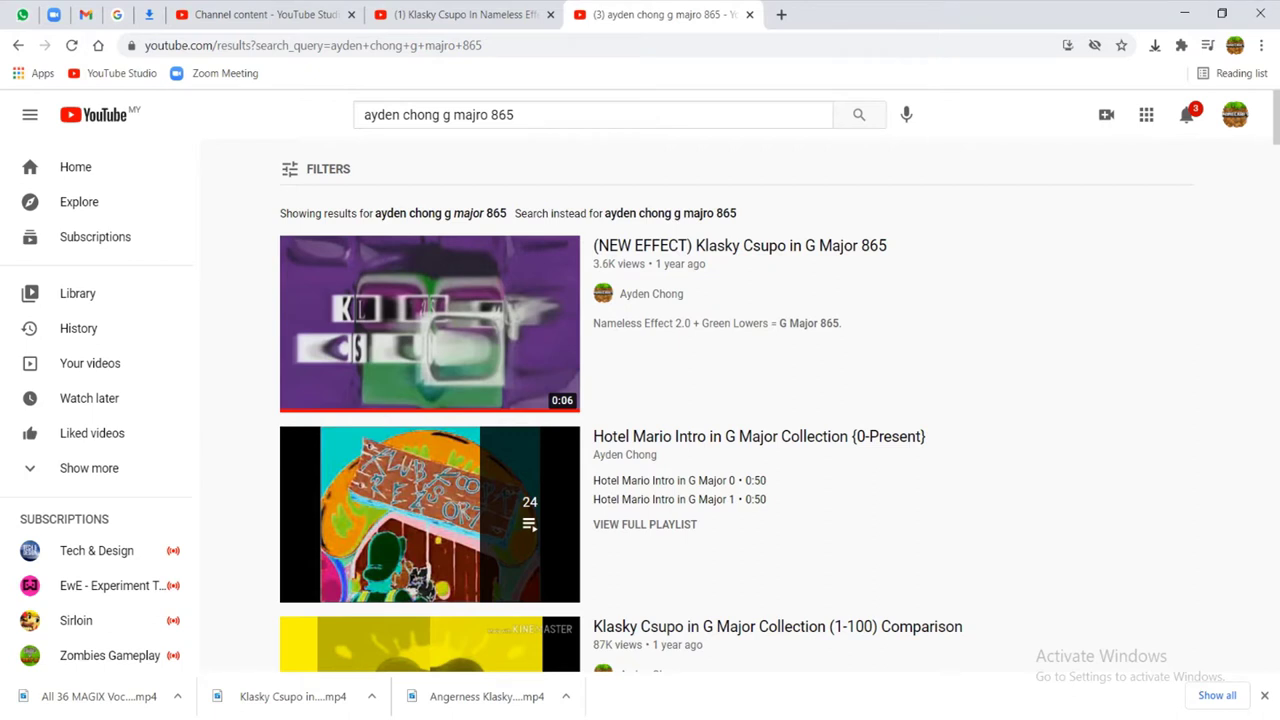
Search YouTube for the channel's name with "g majro 957", check the notifications and look through the matching effect videos
left_click(516, 115)
type("957")
key("Return")
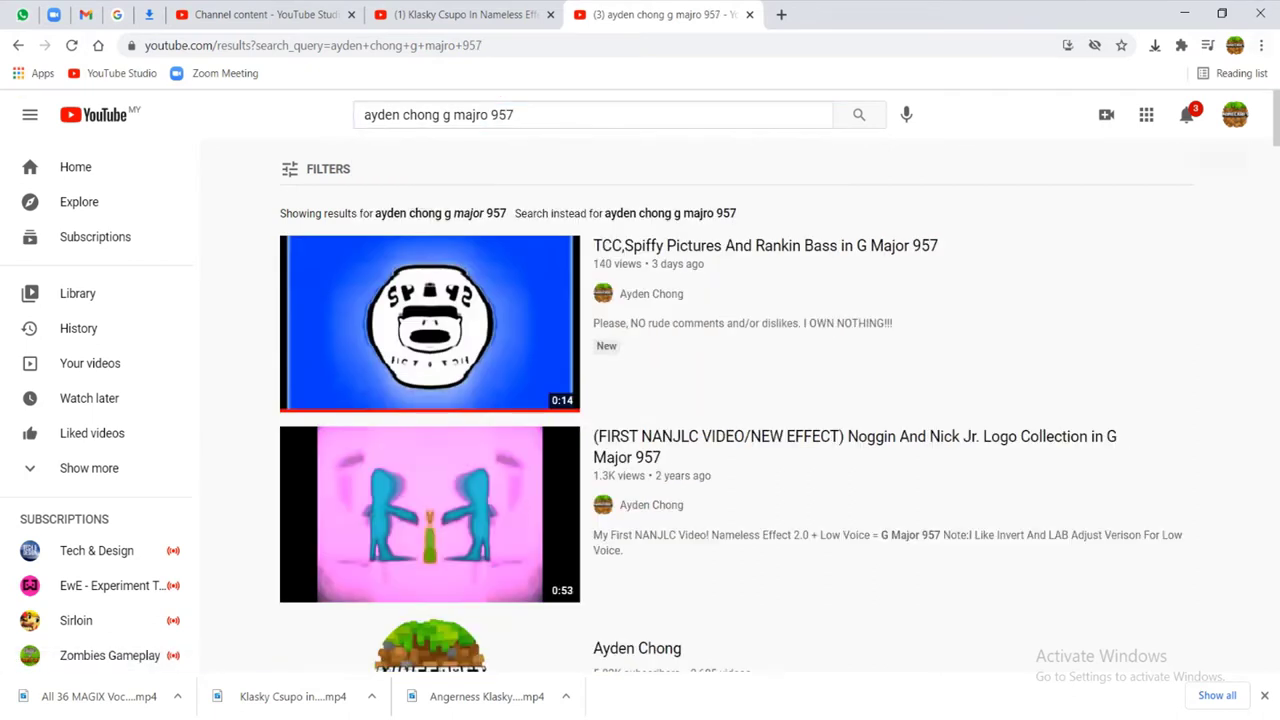
left_click(1186, 114)
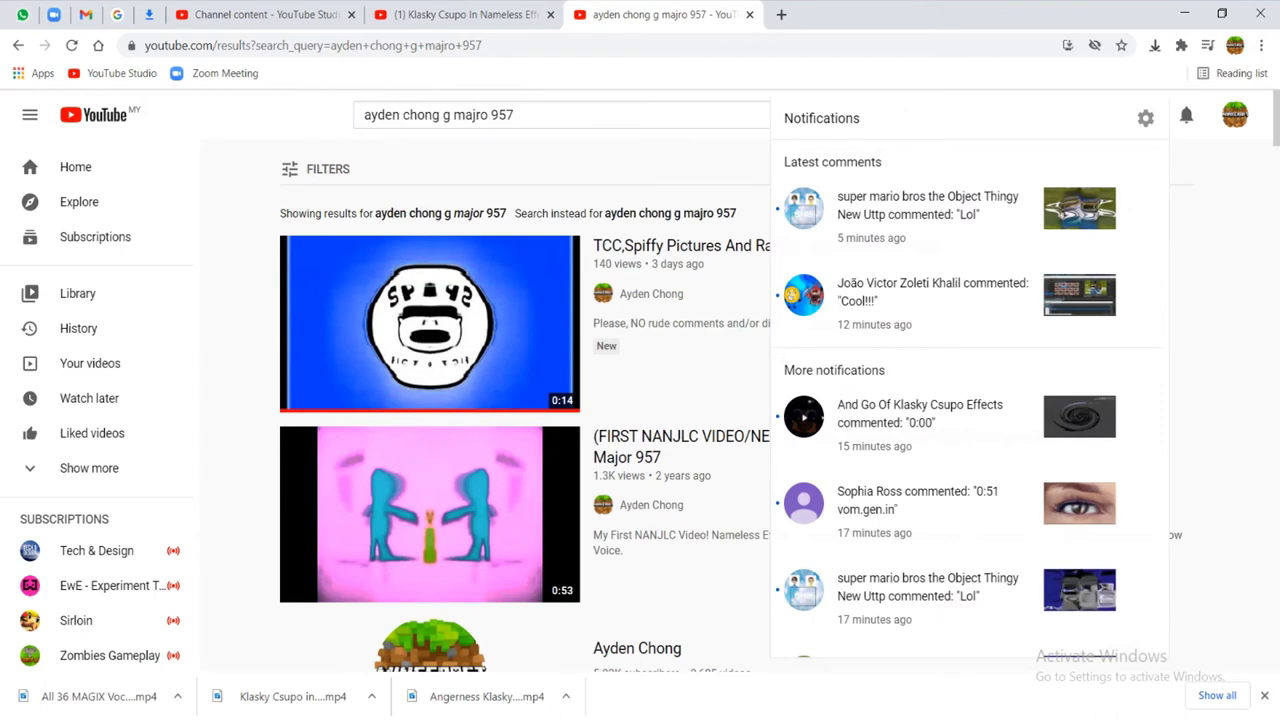
scroll(640, 400, "down", 5)
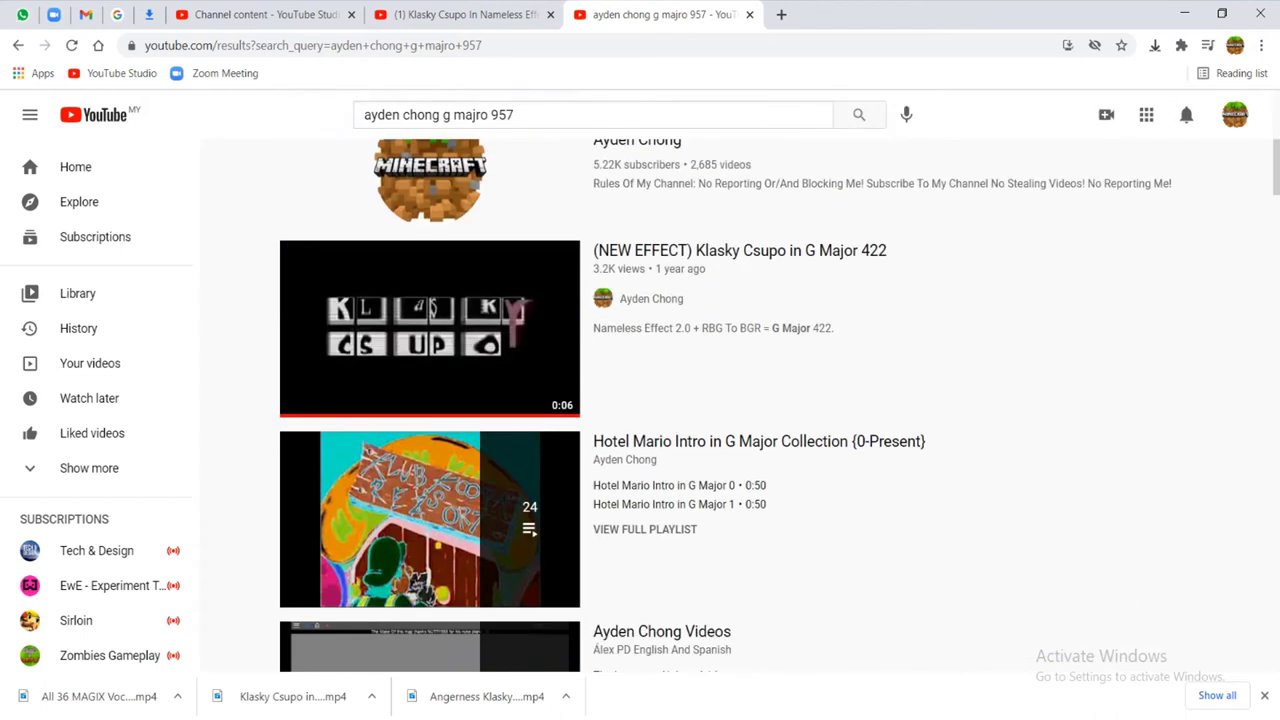
scroll(640, 405, "down", 12)
scroll(640, 405, "up", 5)
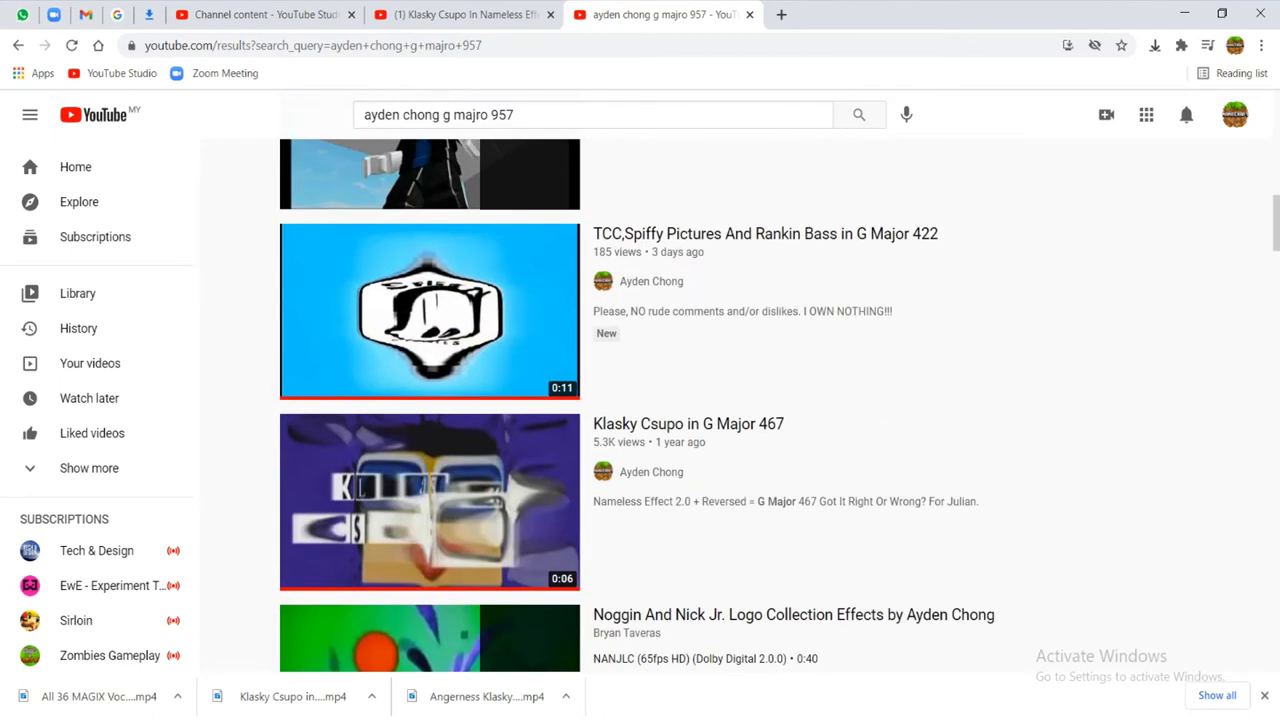
Open the creator's channel and search its videos for "nameless effect 2.0", browsing the results for further effect variations
left_click(651, 450)
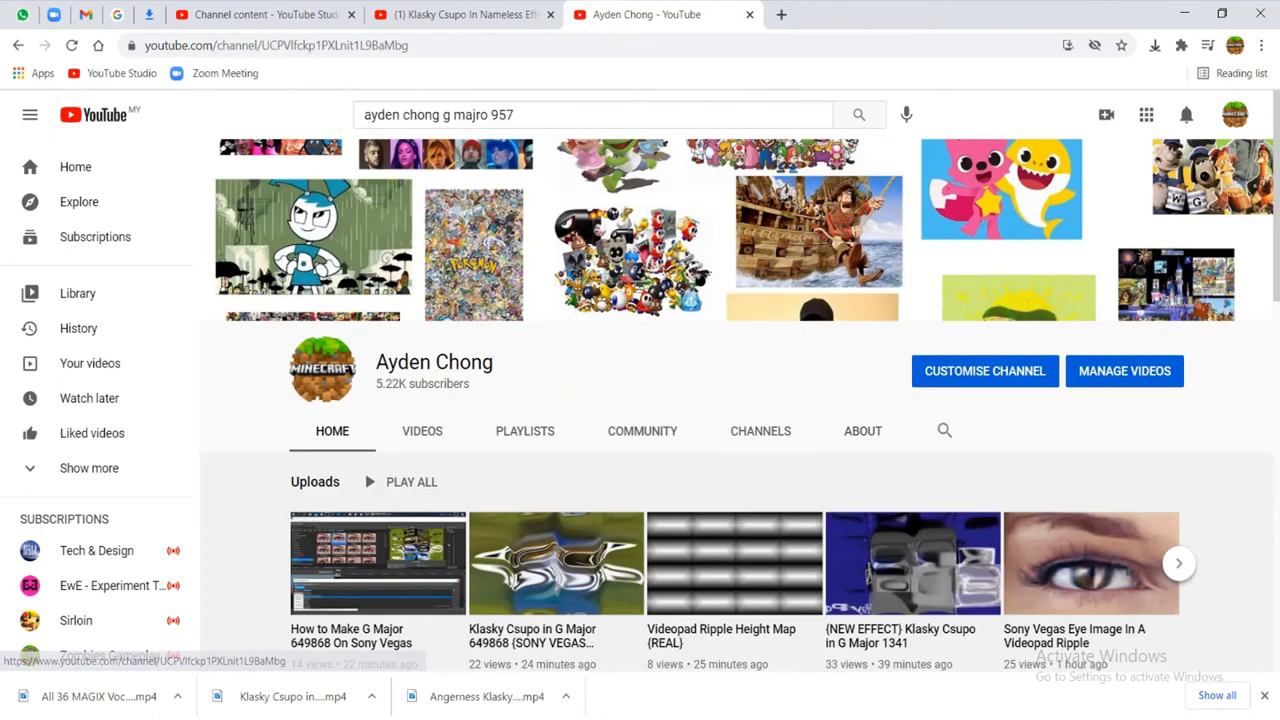
left_click(944, 430)
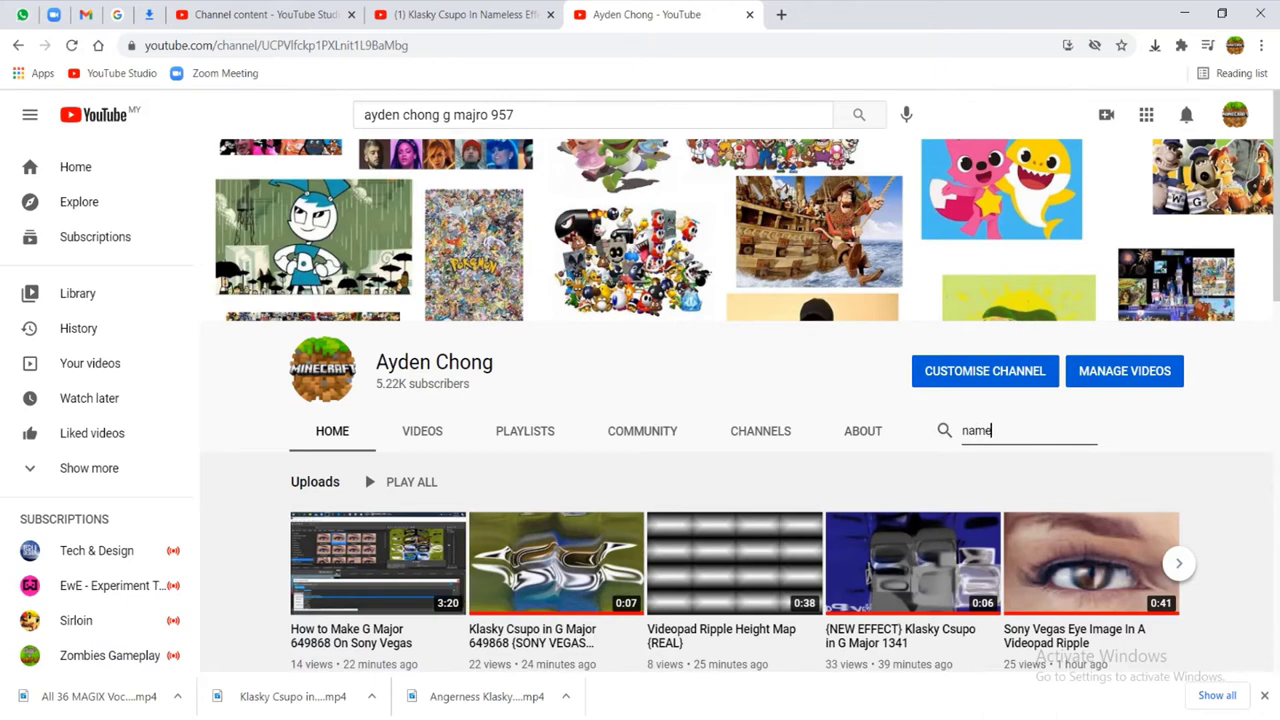
type("nameless effect 2.0")
key("Return")
scroll(813, 278, "down", 5)
scroll(736, 426, "down", 9)
scroll(736, 426, "down", 6)
scroll(736, 426, "up", 1)
scroll(736, 426, "down", 1)
scroll(736, 426, "up", 2)
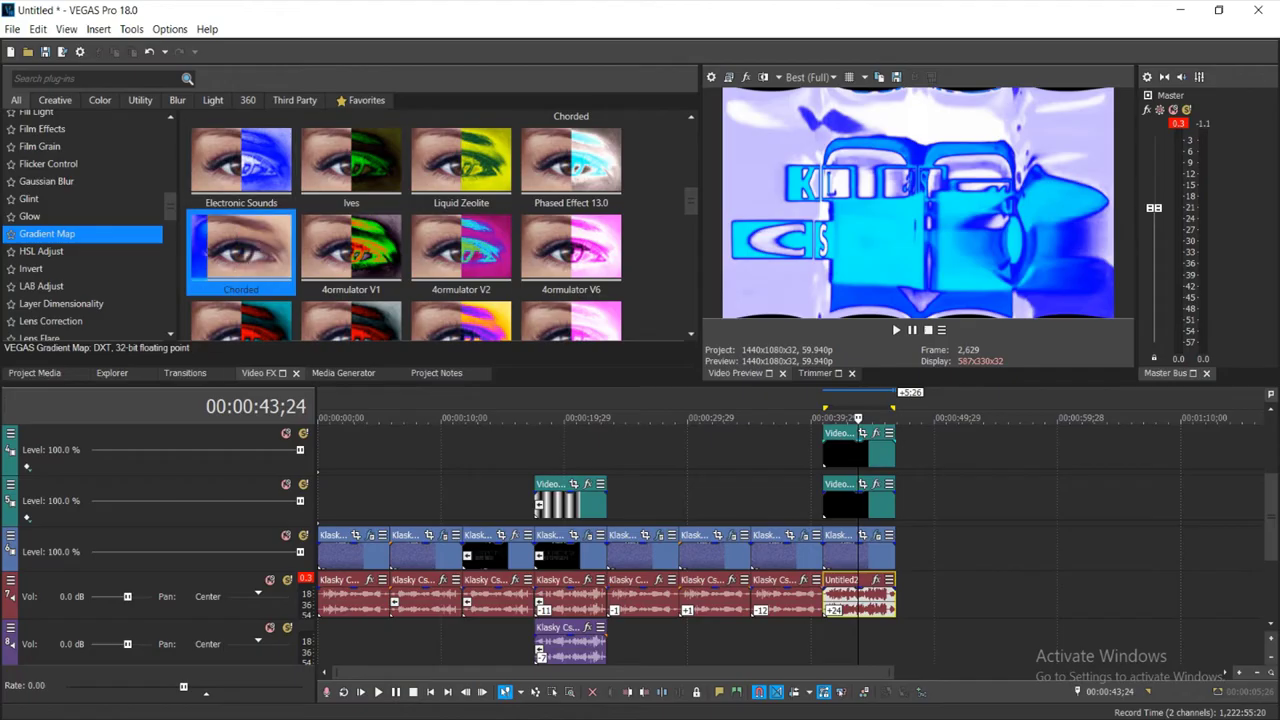
Switch to VEGAS Pro and preview frames in the fourth, fifth and sixth logo clips to compare their effects
left_click(708, 417)
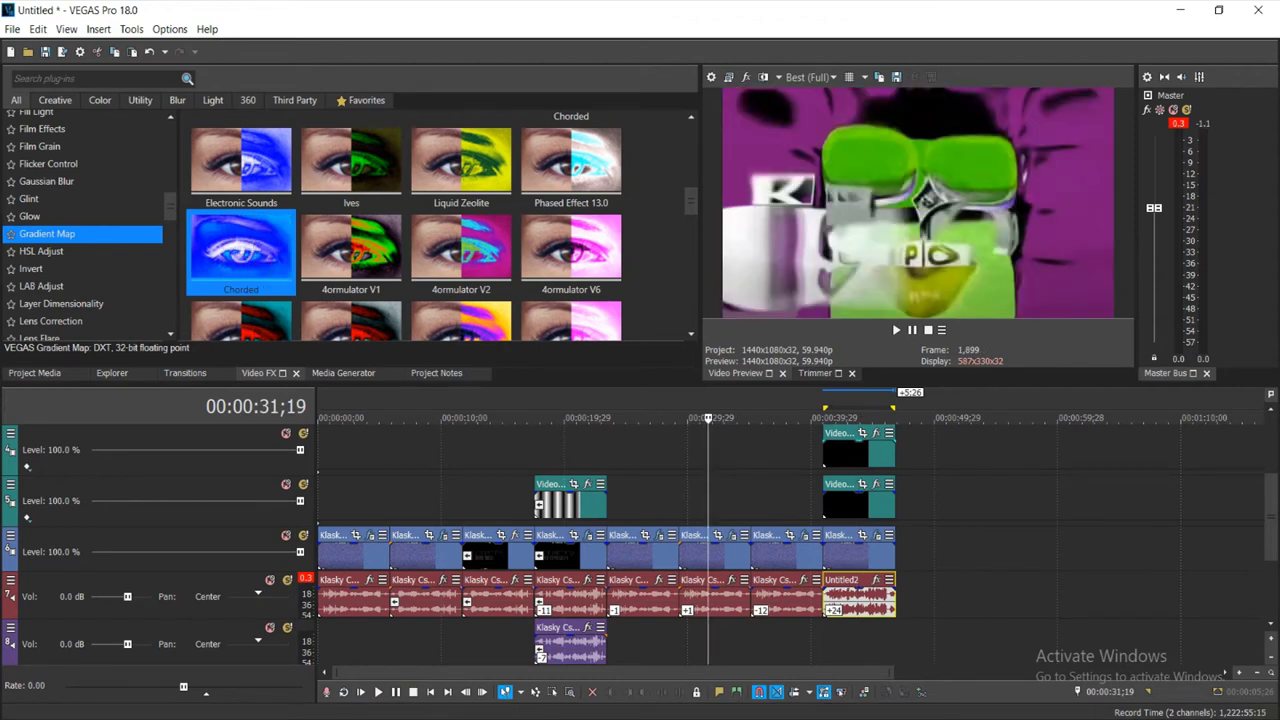
left_click(730, 417)
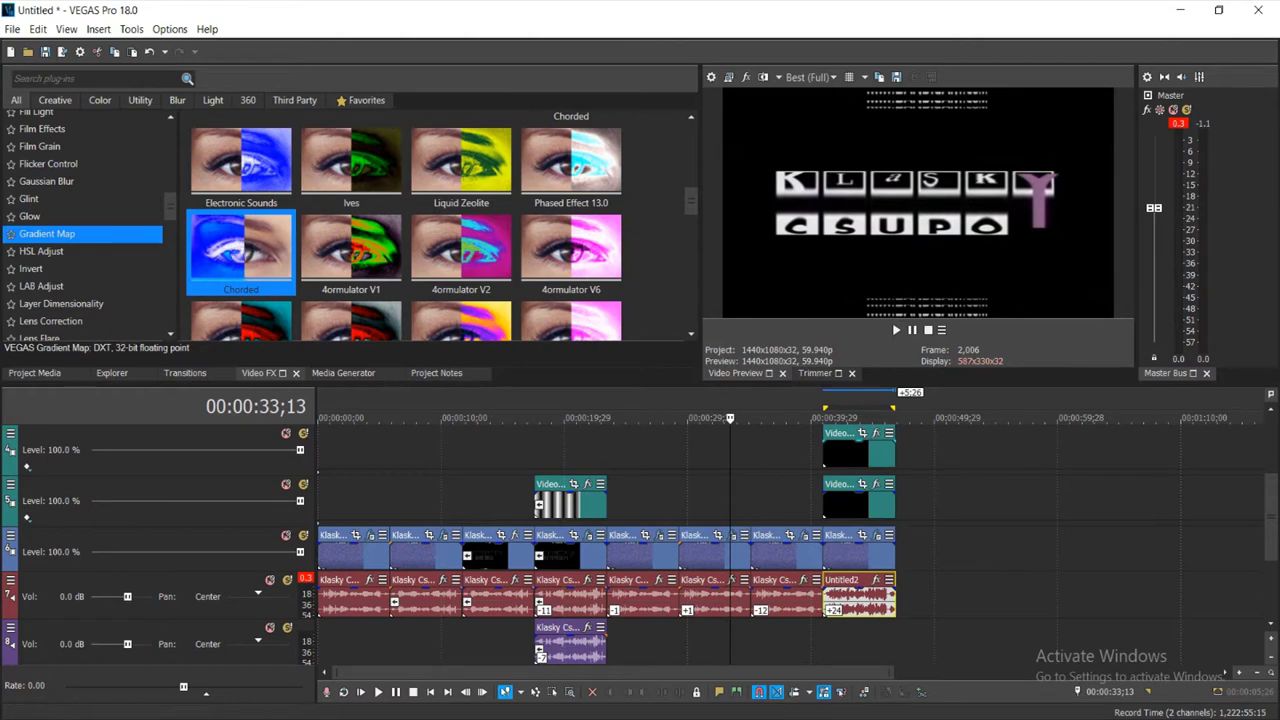
left_click(738, 417)
left_click(679, 417)
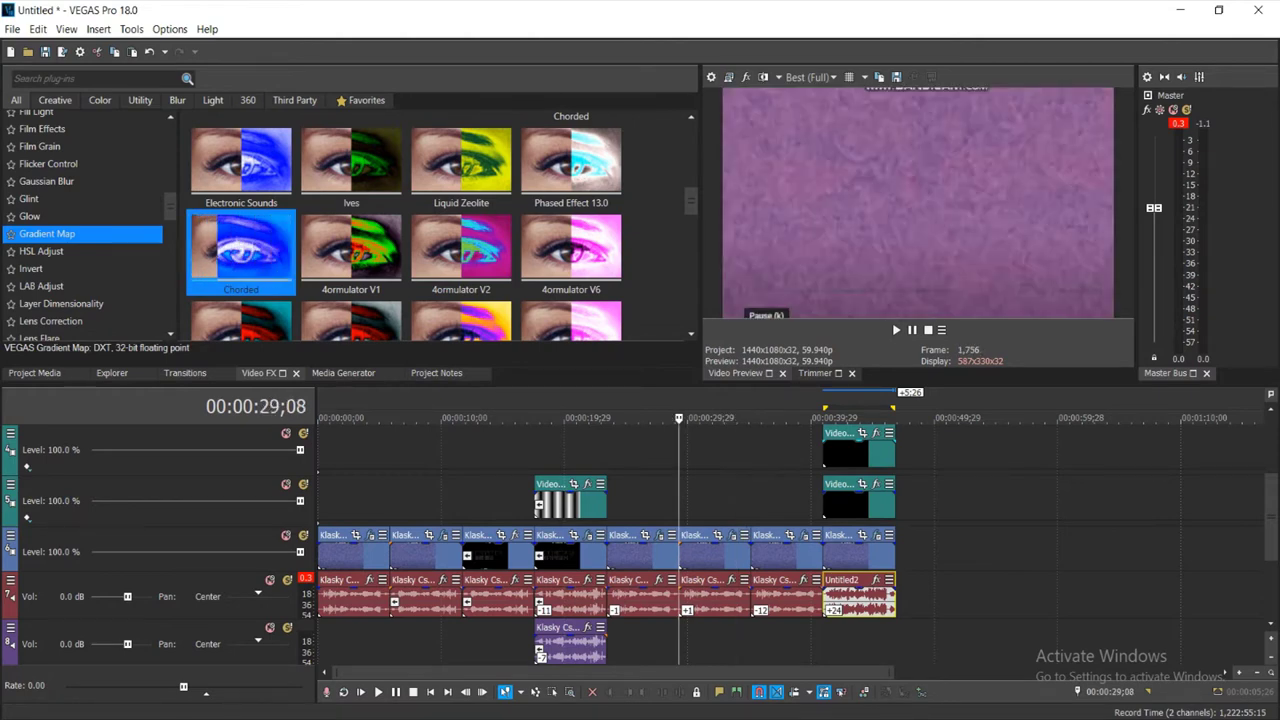
left_click(633, 417)
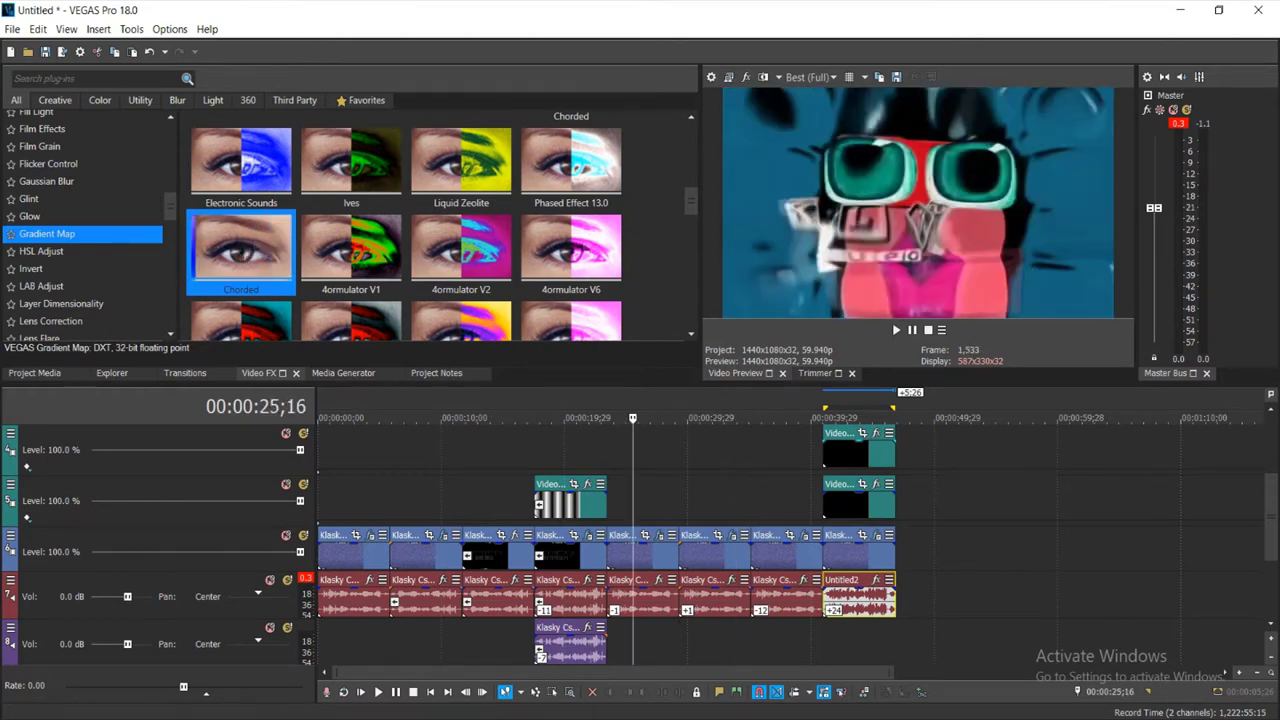
left_click(582, 417)
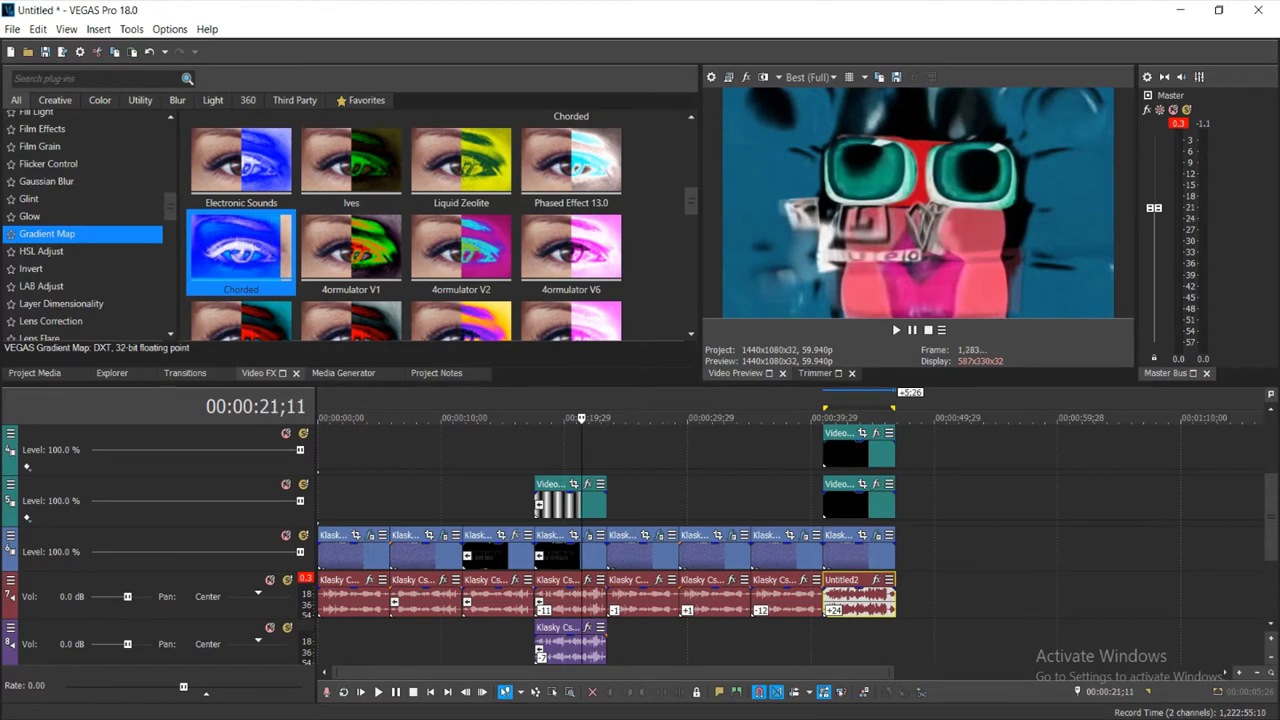
Select the last four logo clips on the timeline together with their audio and overlay events using the Selection Edit Tool
left_click(552, 692)
left_click_drag(955, 594, 955, 594)
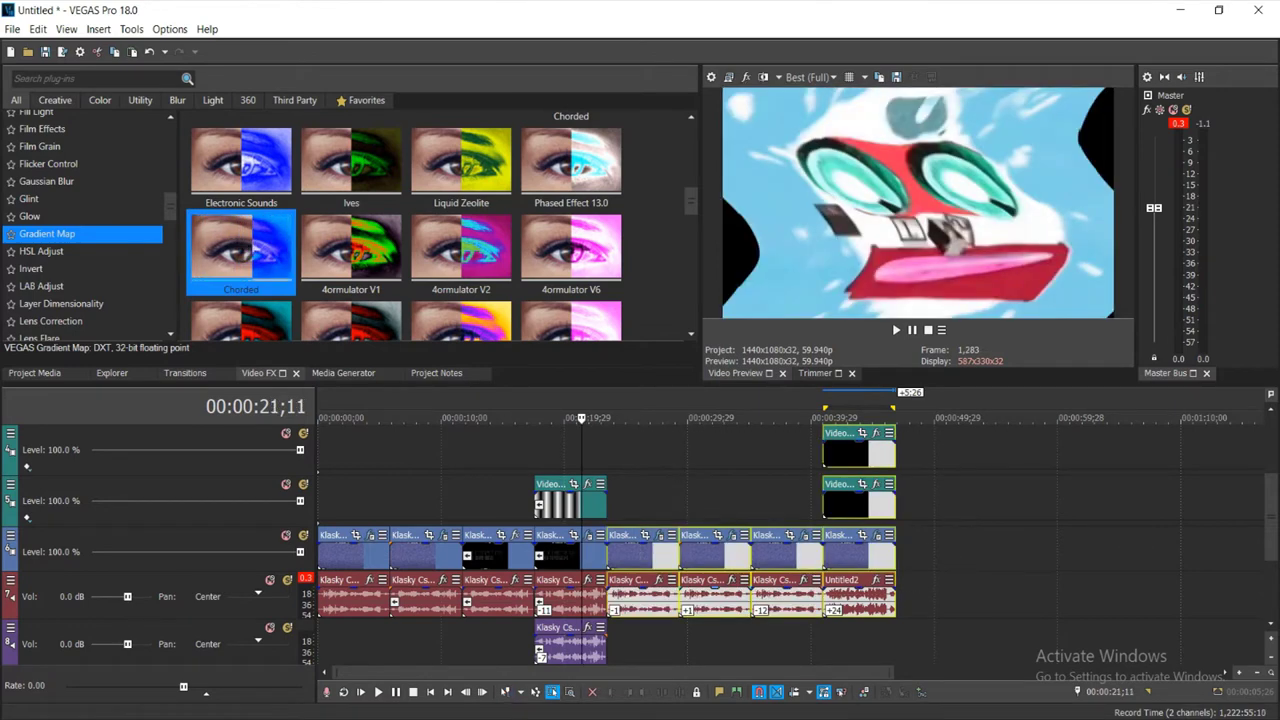
Move the selected later clips 13:13 further along the timeline and insert Klasky Csupo Robot Logo Trimmed directly after the fourth clip
left_click_drag(642, 556, 808, 556)
left_click(35, 373)
left_click(540, 290)
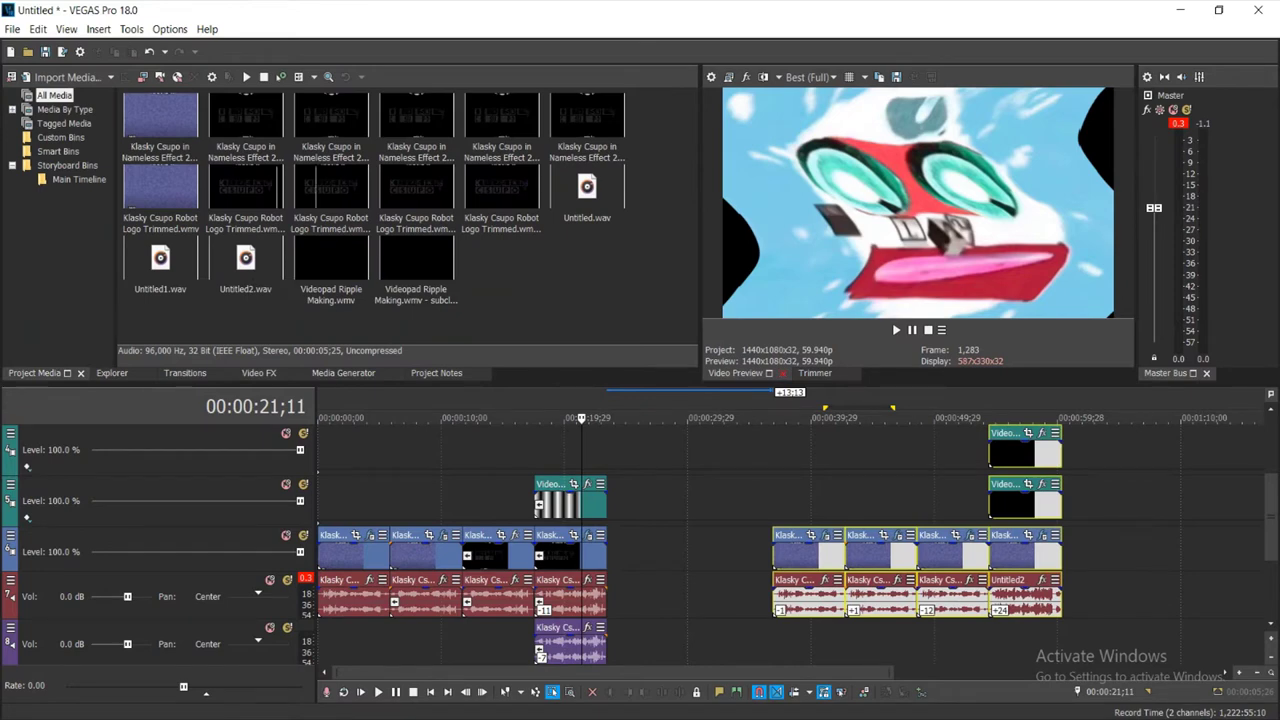
left_click(160, 122)
left_click_drag(160, 192, 612, 550)
left_click(506, 692)
left_click(715, 597)
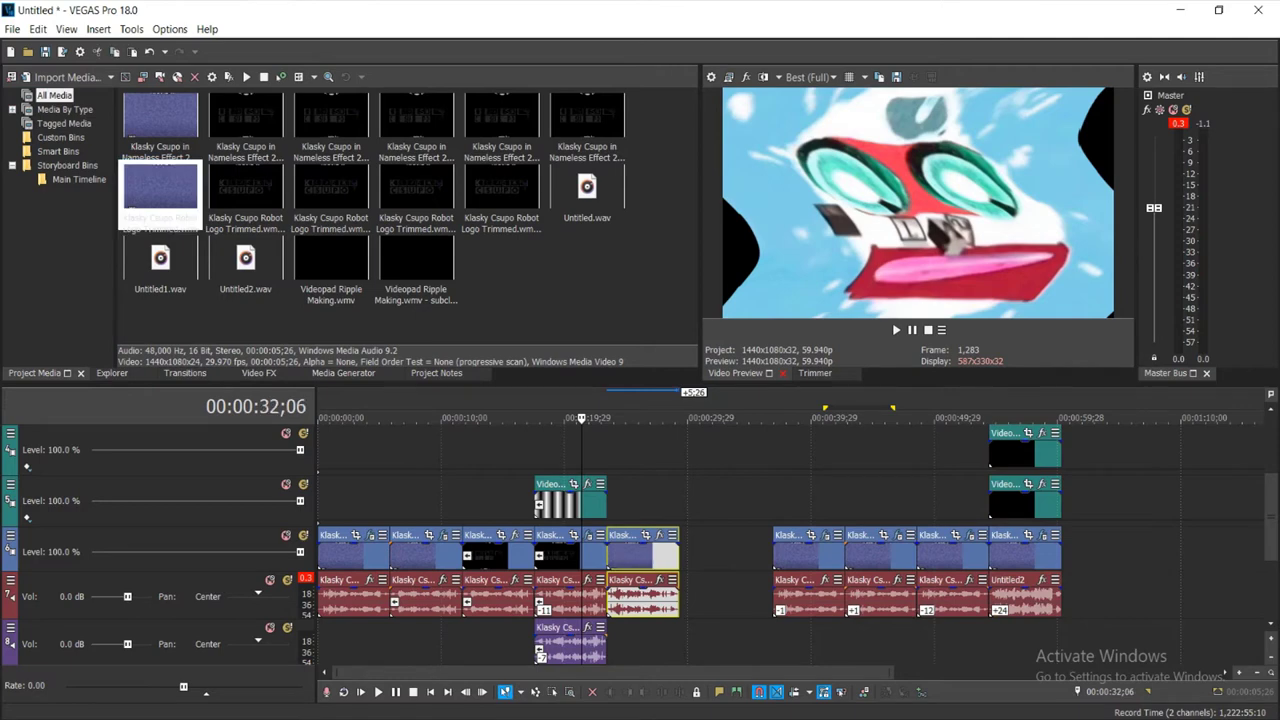
Add the VOCOTRON and Pitch Shift plug-ins to the audio event of the newly inserted clip
left_click(659, 579)
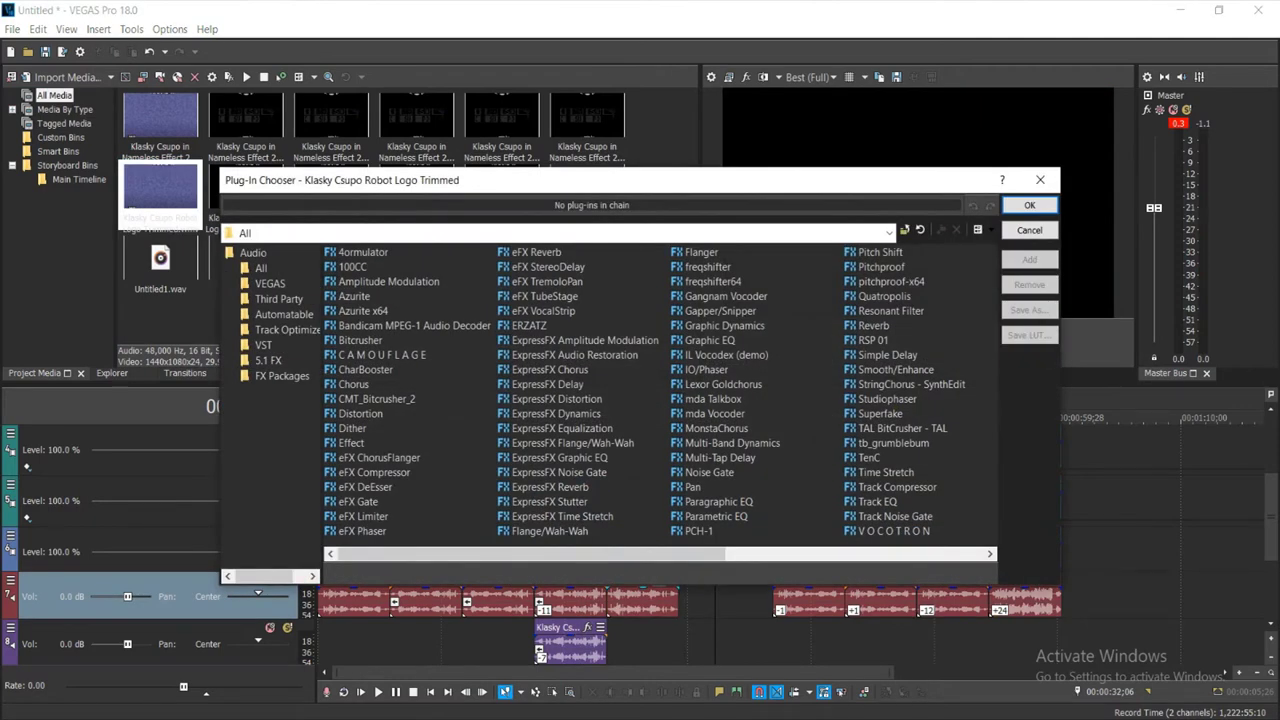
double_click(880, 252)
left_click(894, 531)
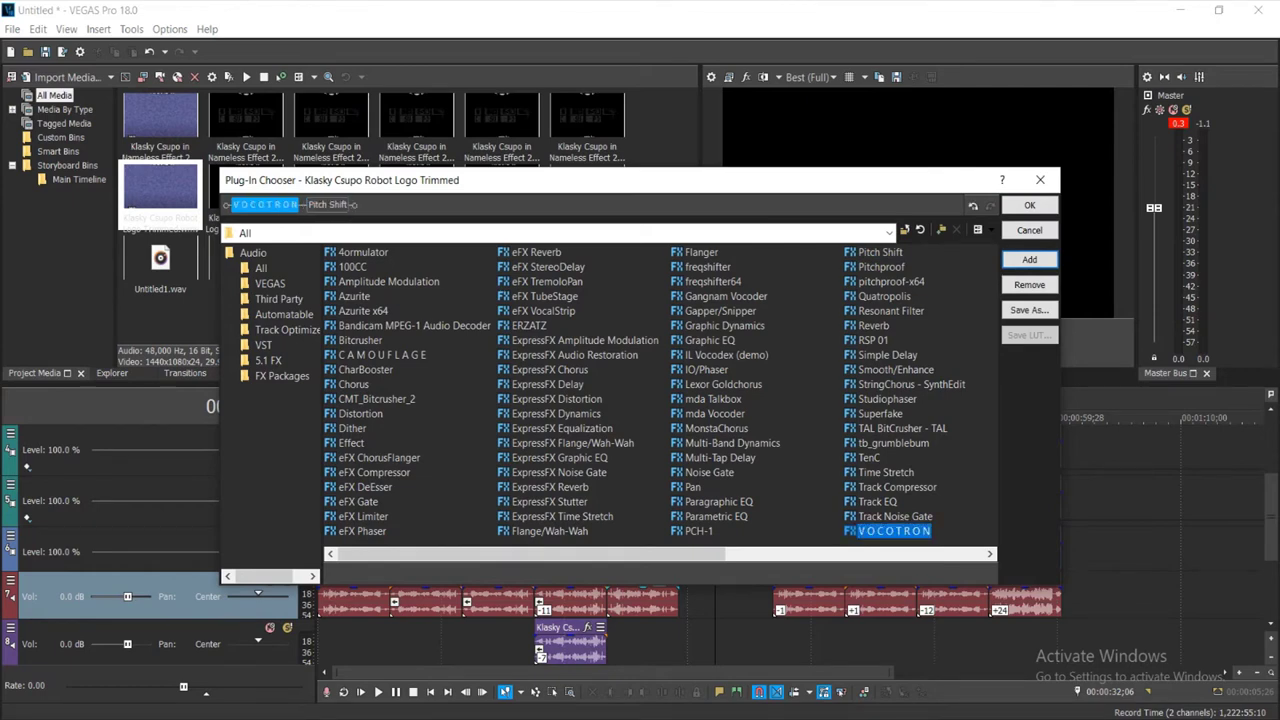
left_click(1029, 205)
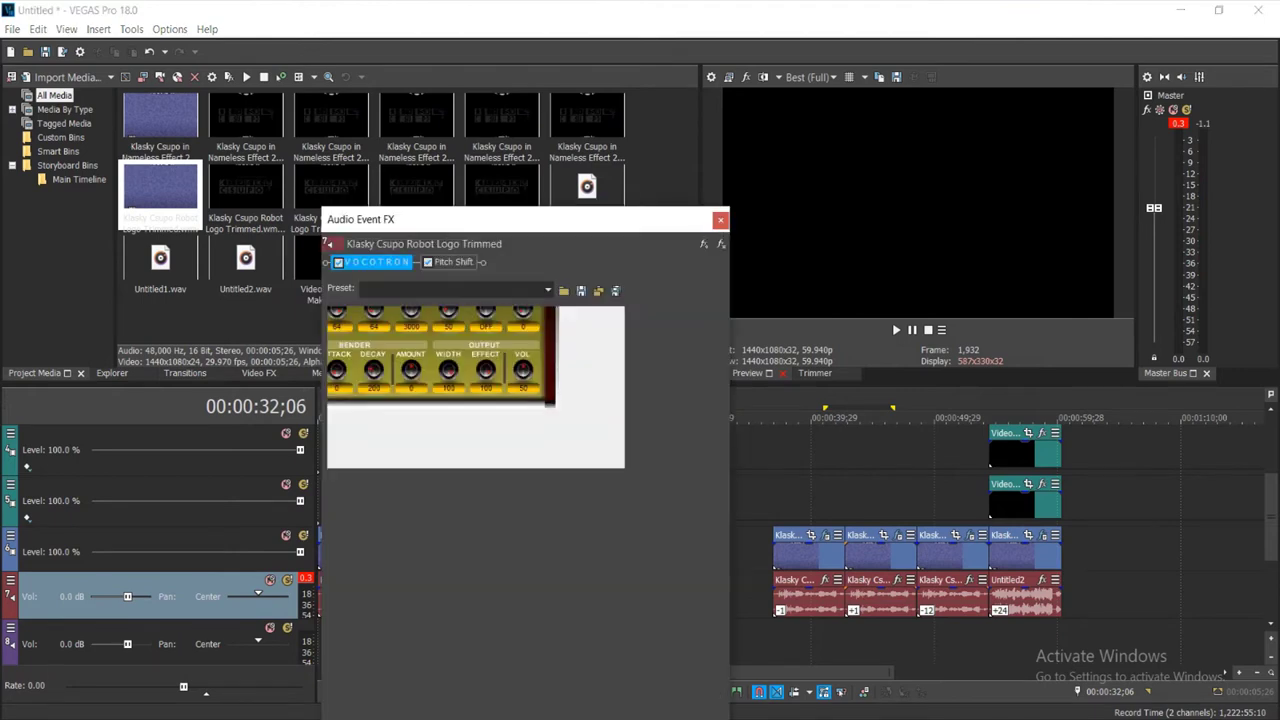
Try VOCOTRON preset 018 on the new clip's audio and play it back
left_click(547, 290)
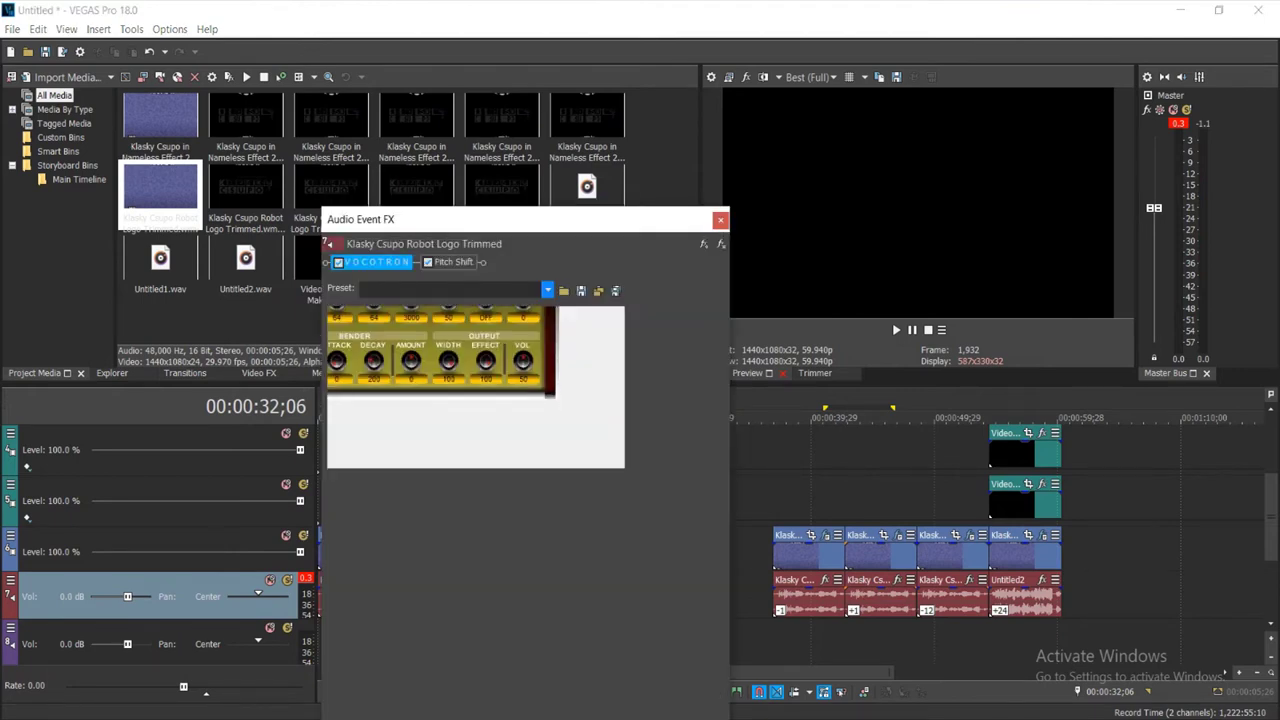
left_click(547, 290)
left_click(370, 300)
left_click(547, 290)
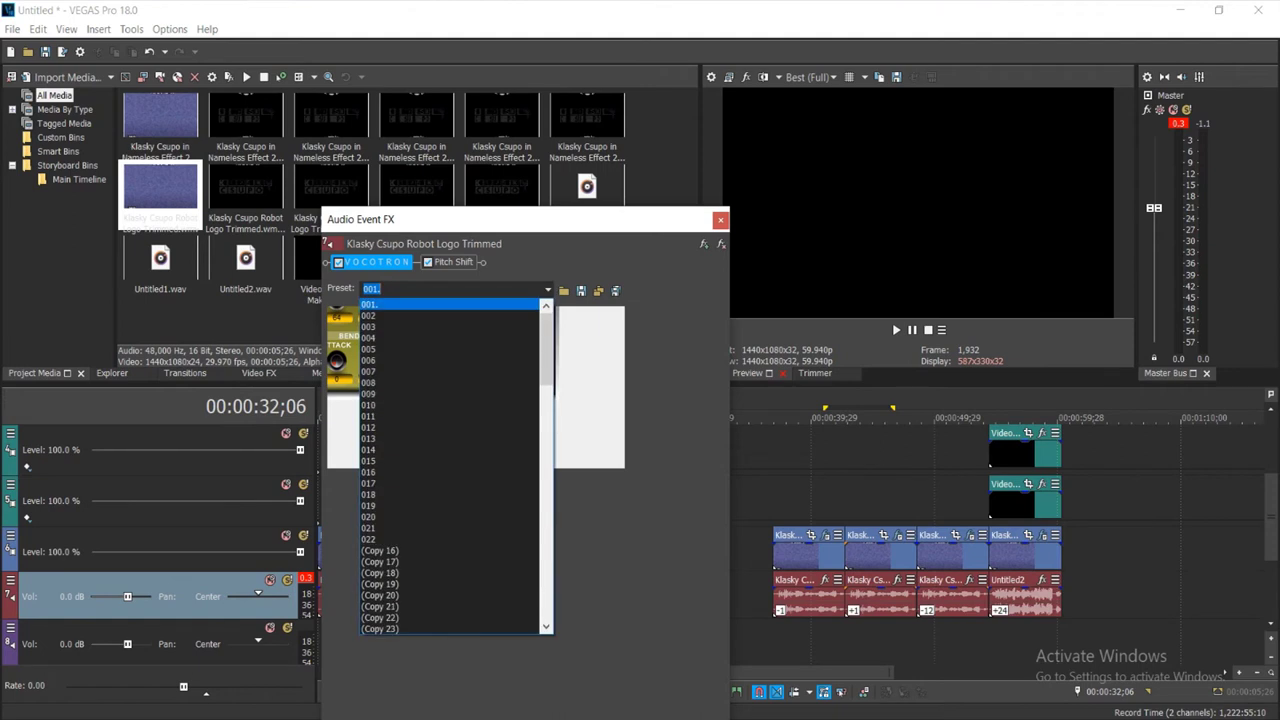
left_click(440, 497)
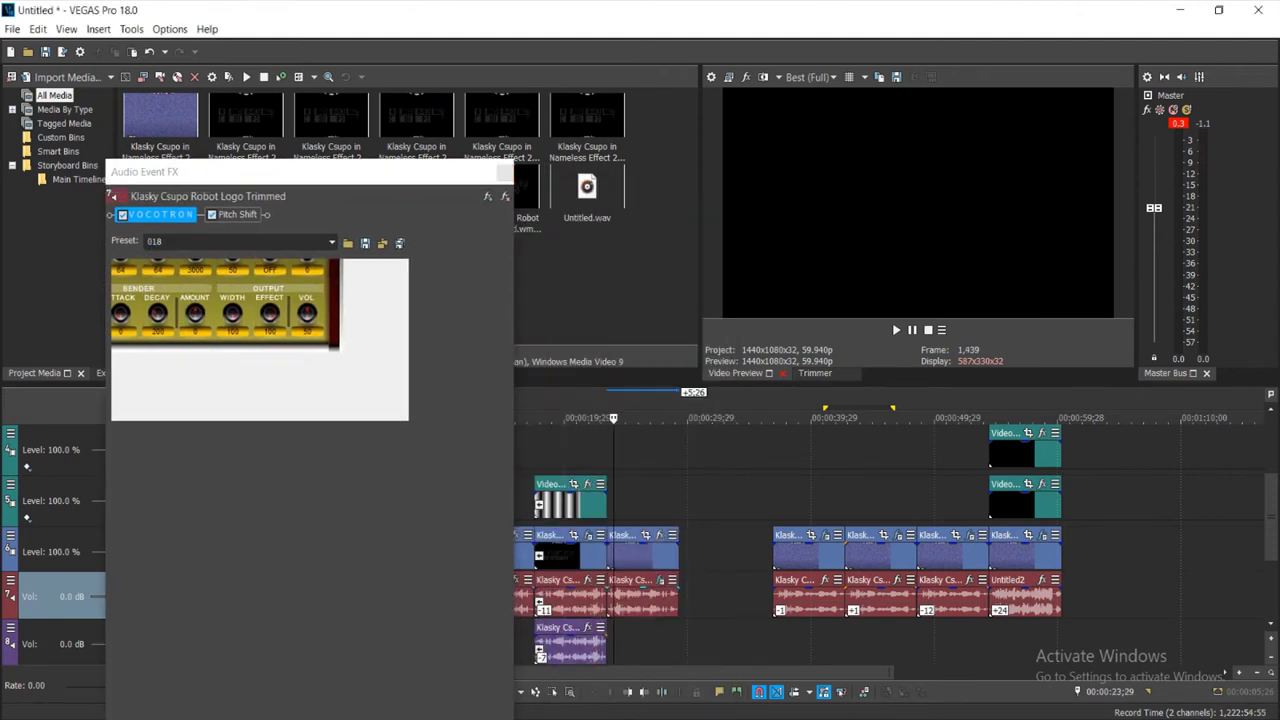
key("space")
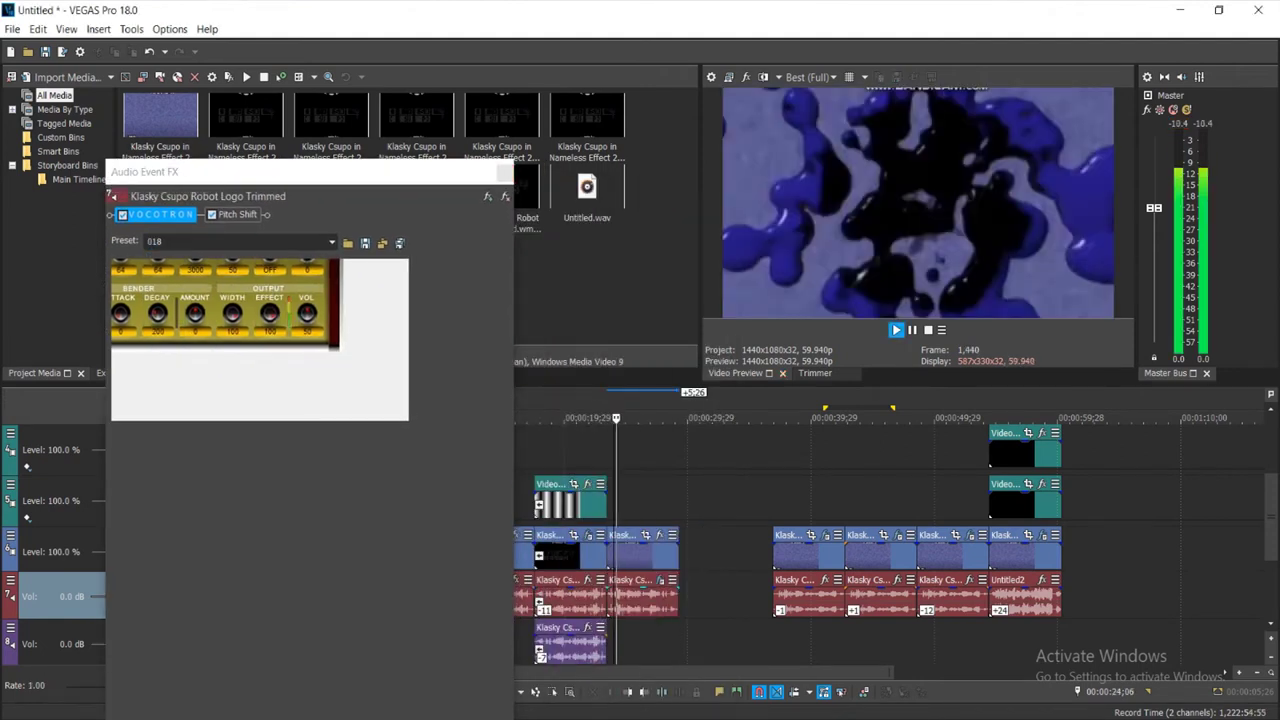
Switch the VOCOTRON preset to 019 and listen to the clip again
left_click(332, 242)
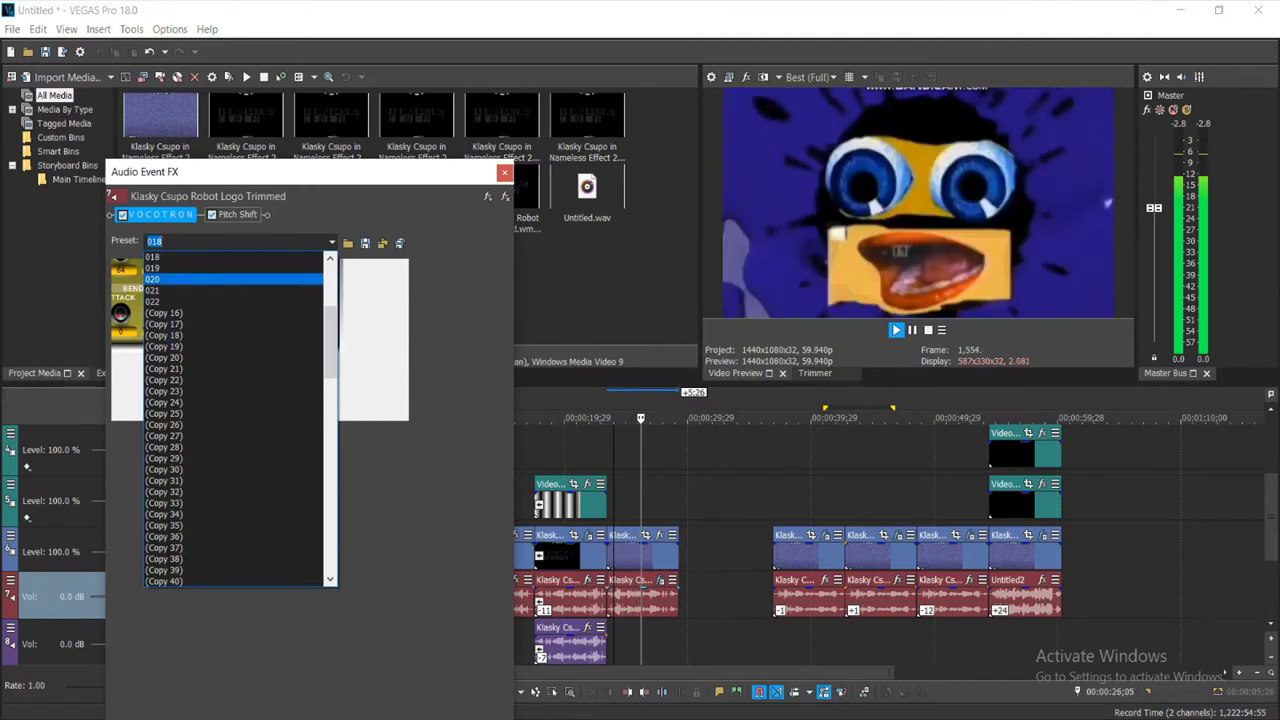
left_click(232, 268)
key("space")
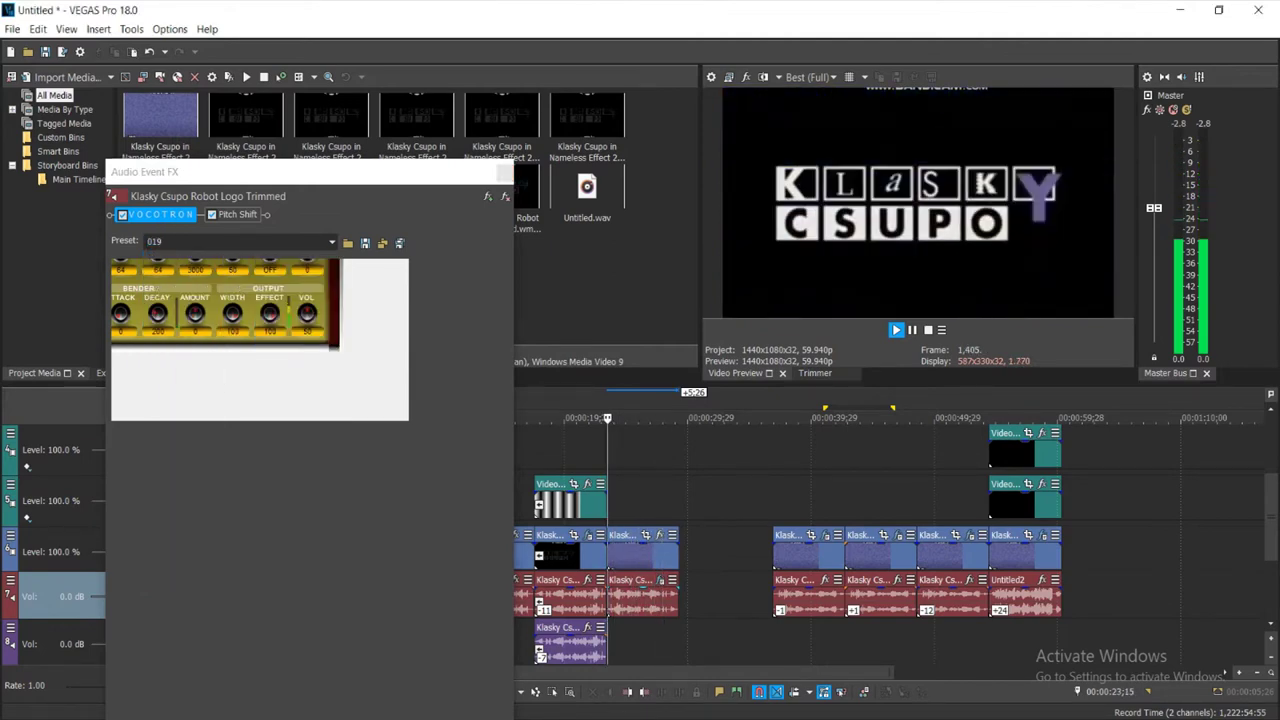
left_click(332, 242)
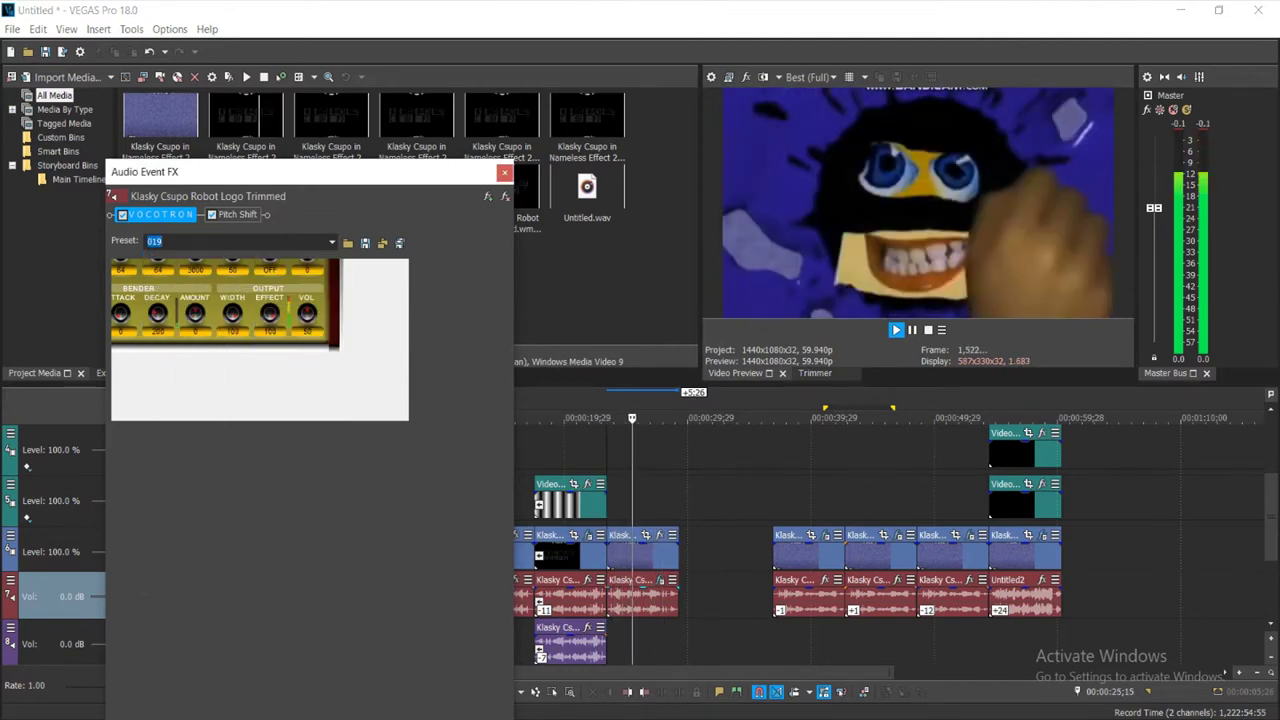
Configure Pitch Shift with preserved duration, mode A19. Drums (tiny echo) and 4 semitones, and play the result
left_click(238, 215)
left_click(123, 406)
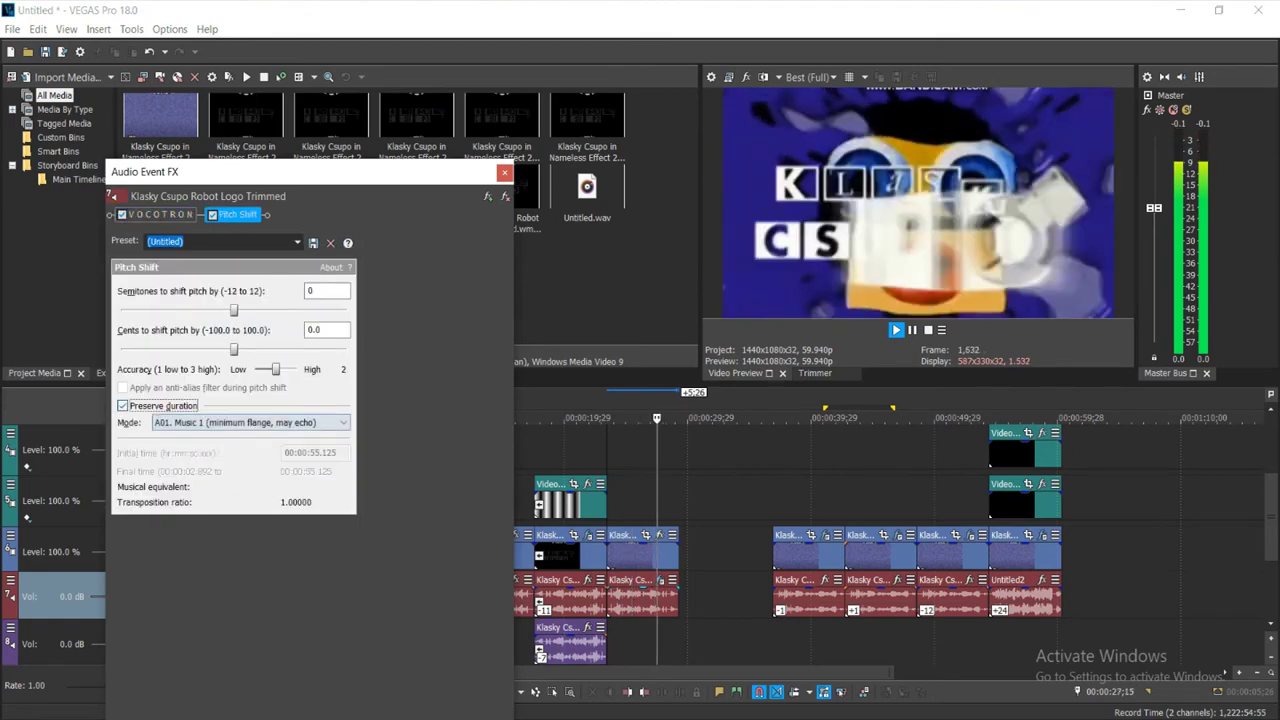
left_click(250, 423)
left_click(250, 638)
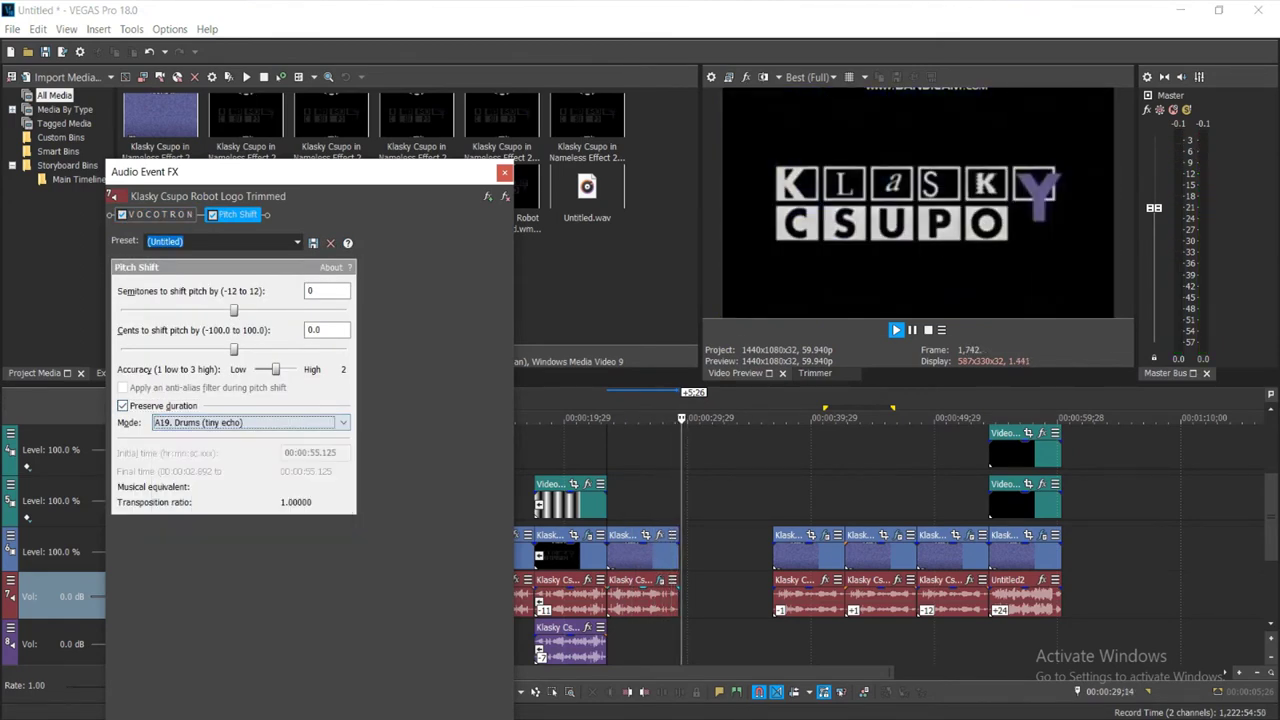
left_click_drag(234, 311, 272, 311)
left_click(896, 330)
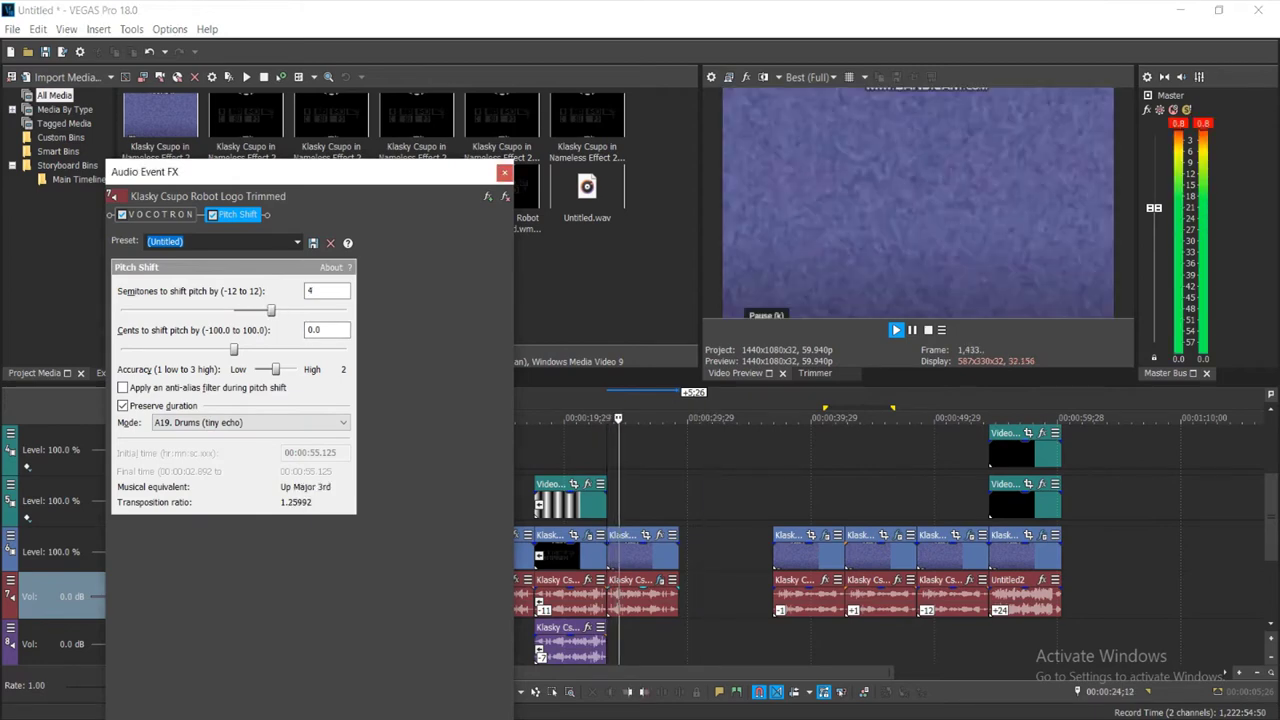
left_click(505, 172)
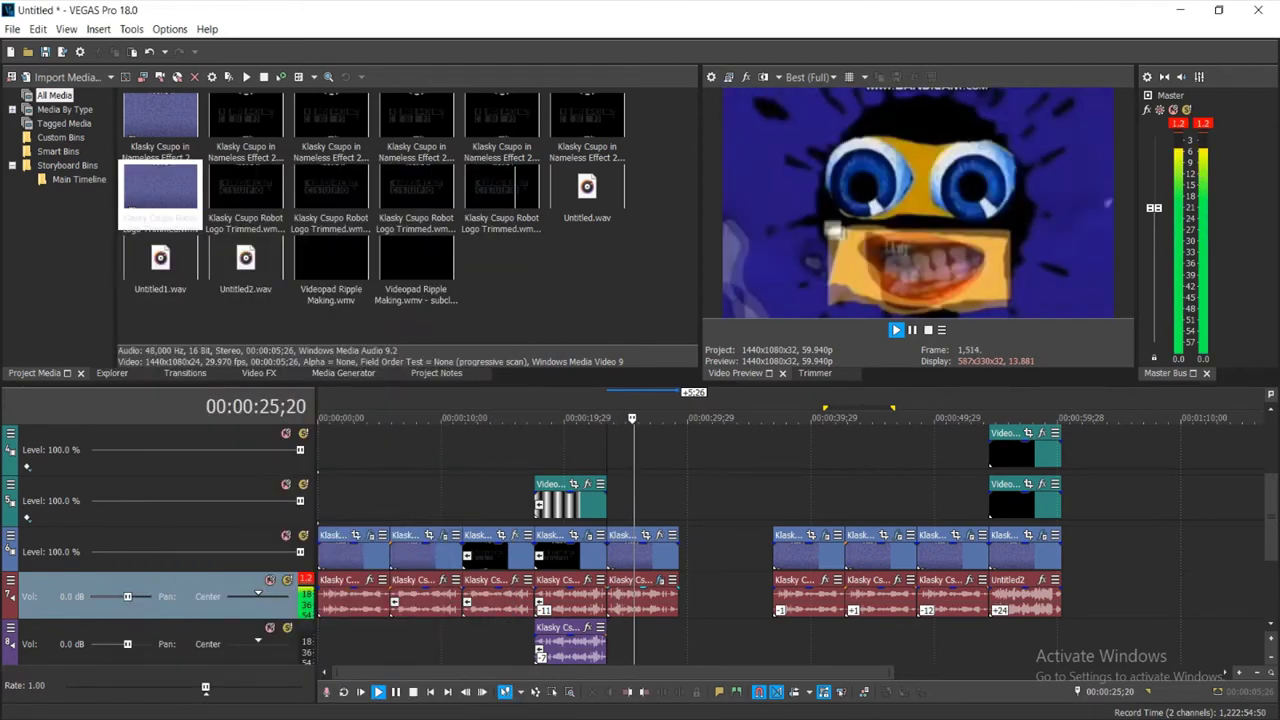
Copy the pitch-shifted audio event onto audio track 8, aligned with the new clip's start, and delete the extra track
right_click(612, 595)
left_click(690, 265)
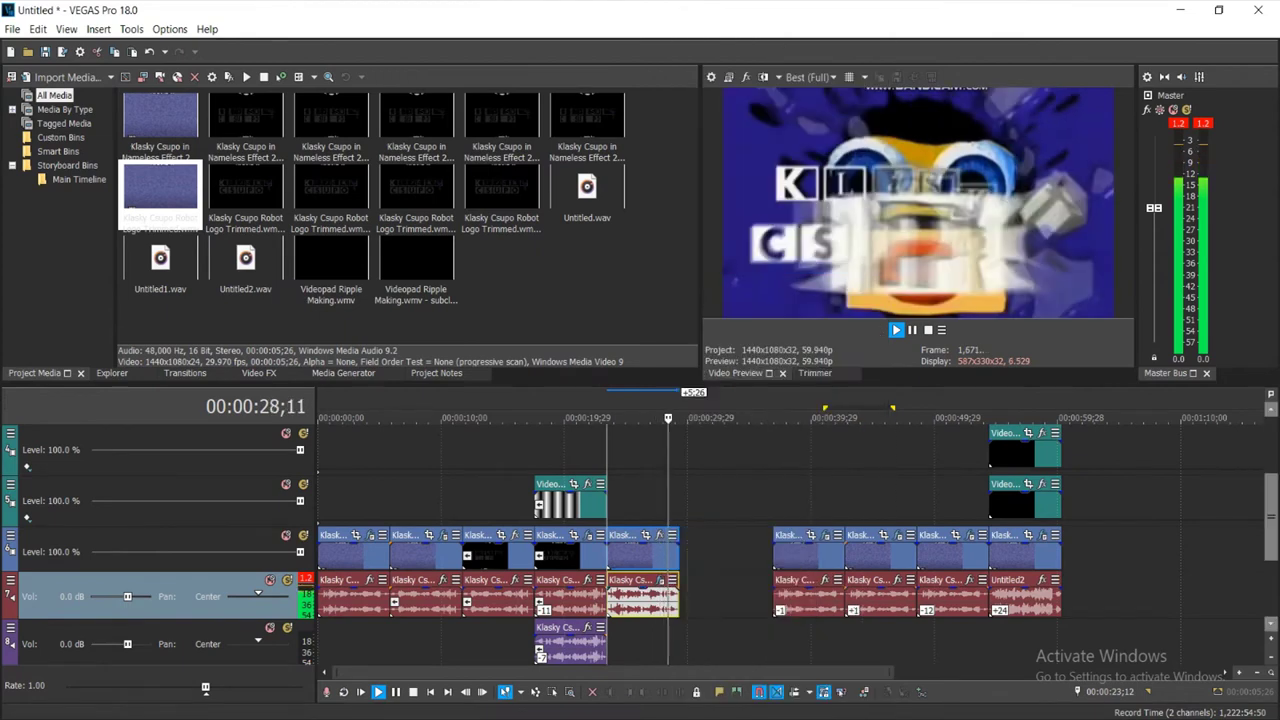
left_click_drag(1270, 517, 1270, 572)
right_click(683, 501)
left_click(710, 162)
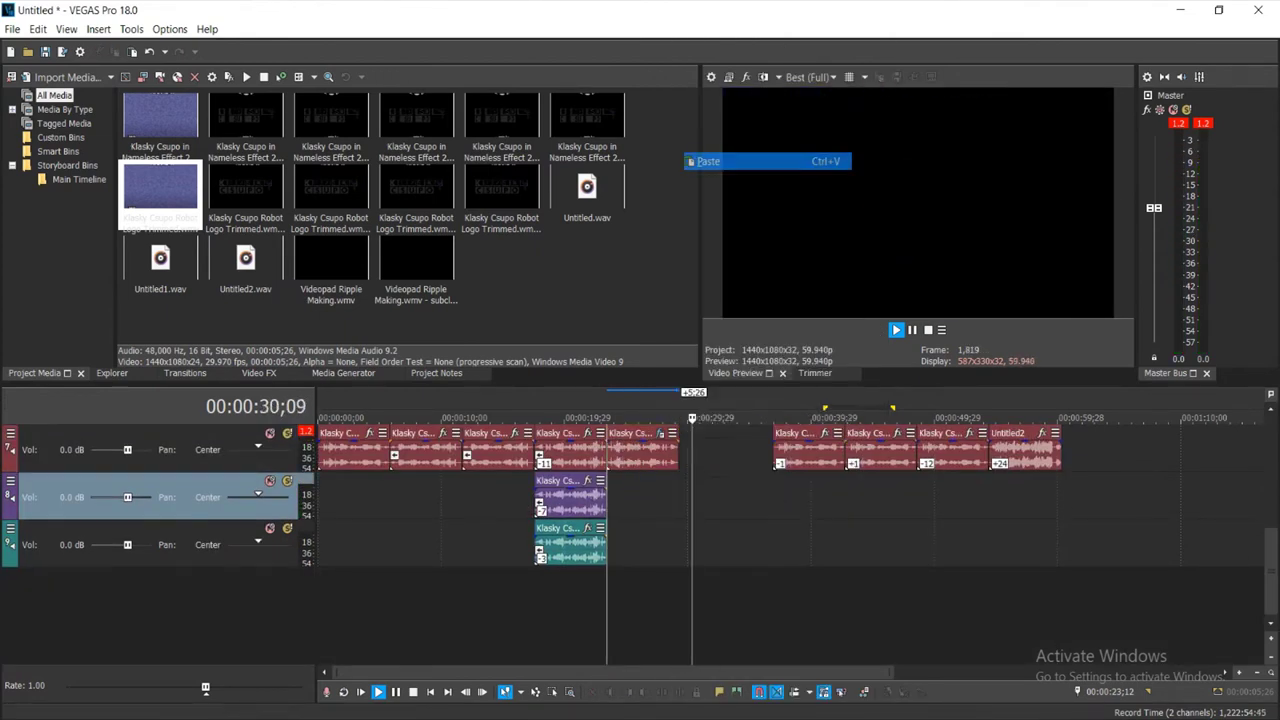
right_click(585, 495)
left_click(627, 355)
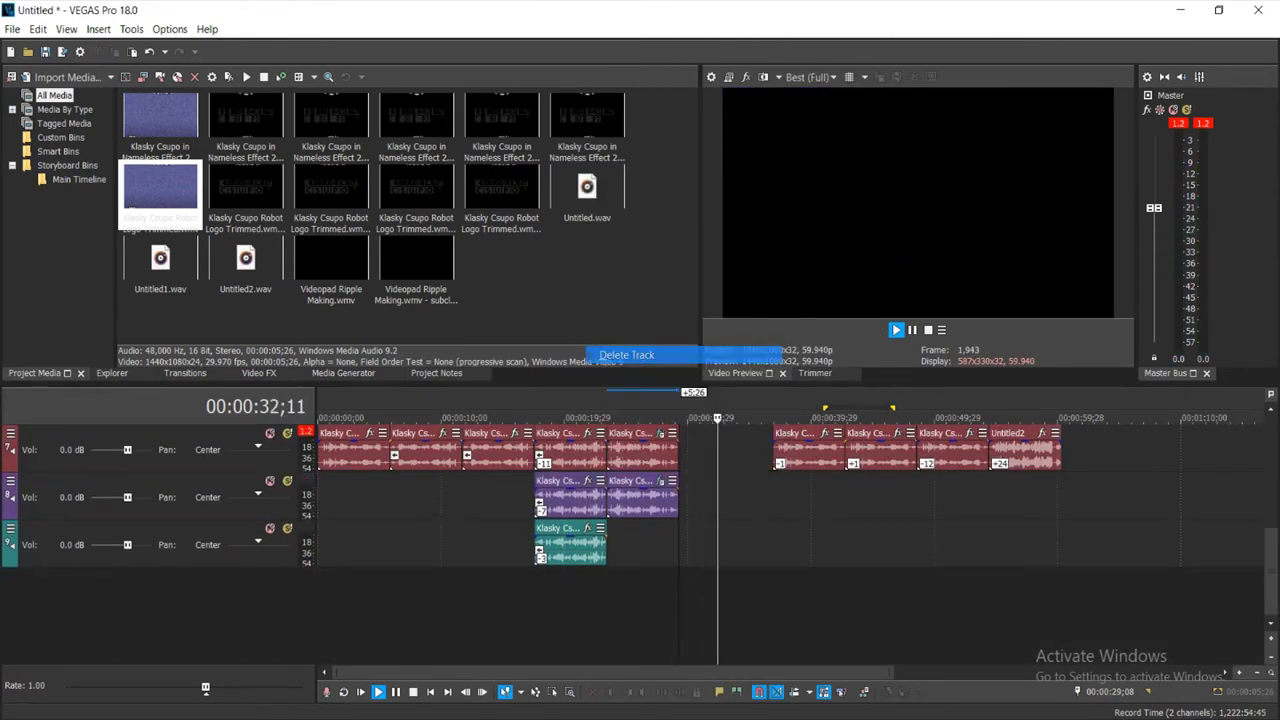
Set the pitch shift of the copied audio event on track 8 to -1 semitone while playing it
left_click(607, 418)
left_click(660, 481)
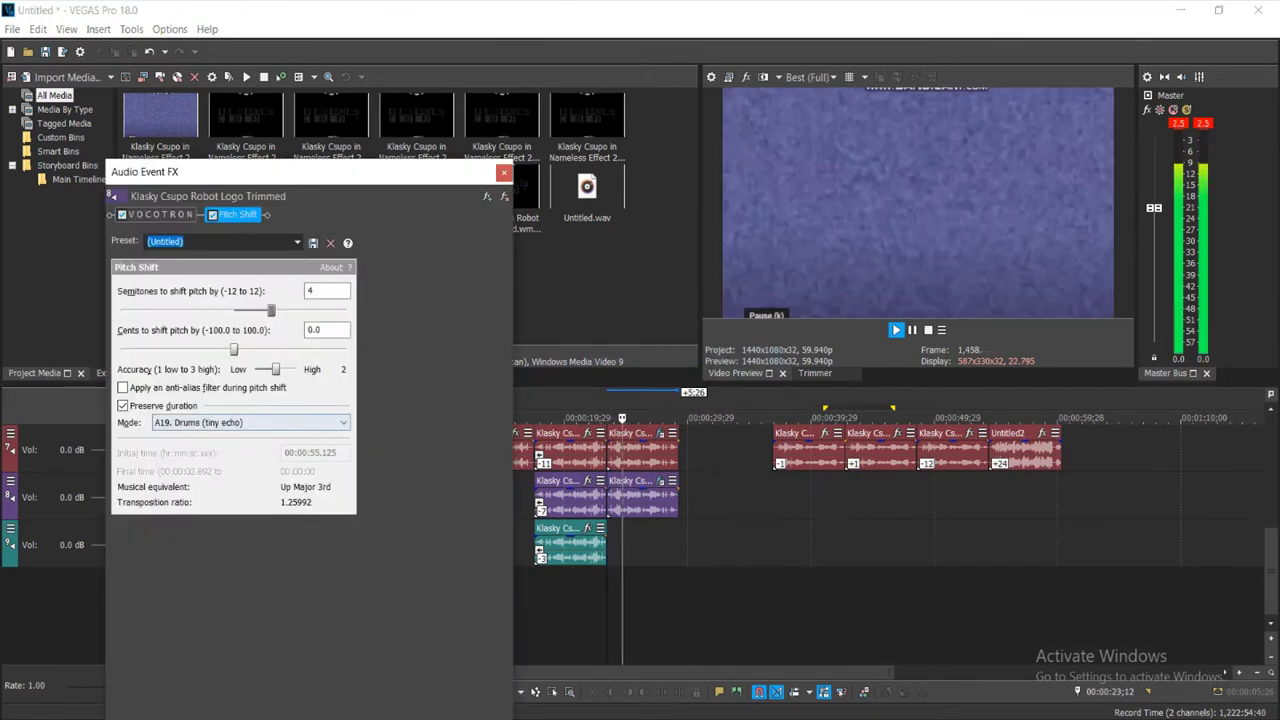
left_click_drag(271, 310, 224, 310)
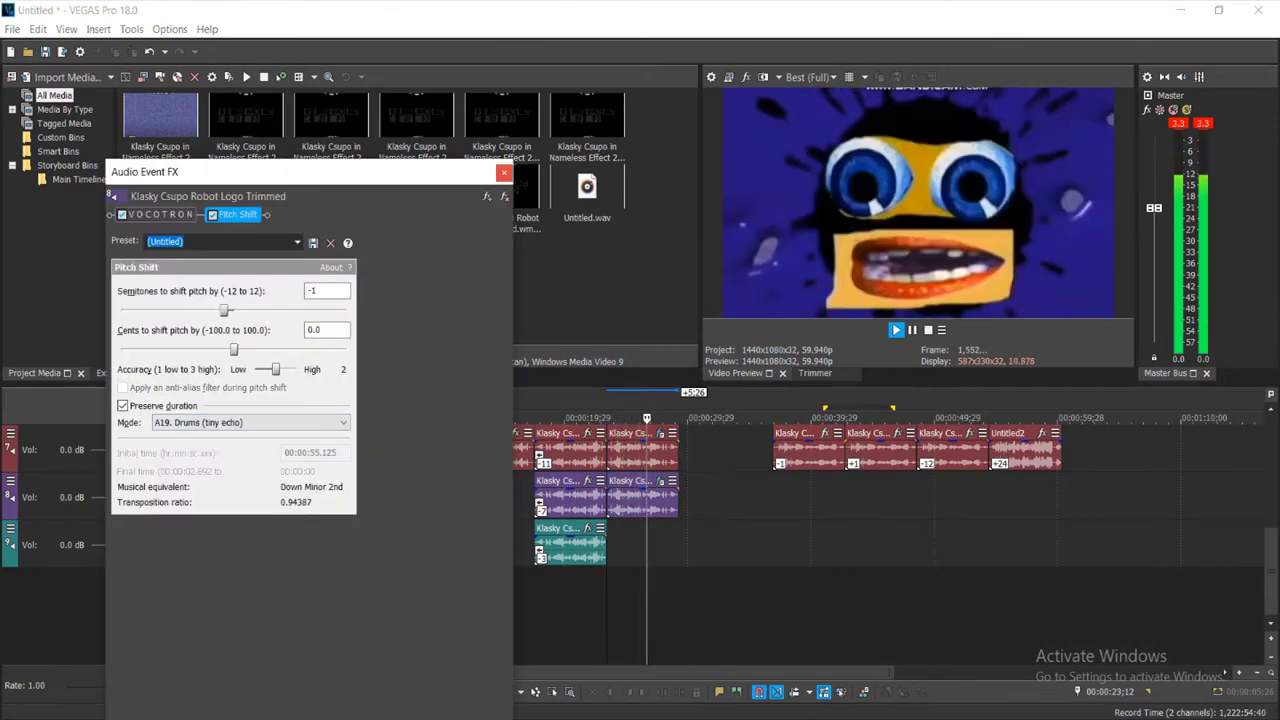
left_click(504, 173)
left_click(642, 499)
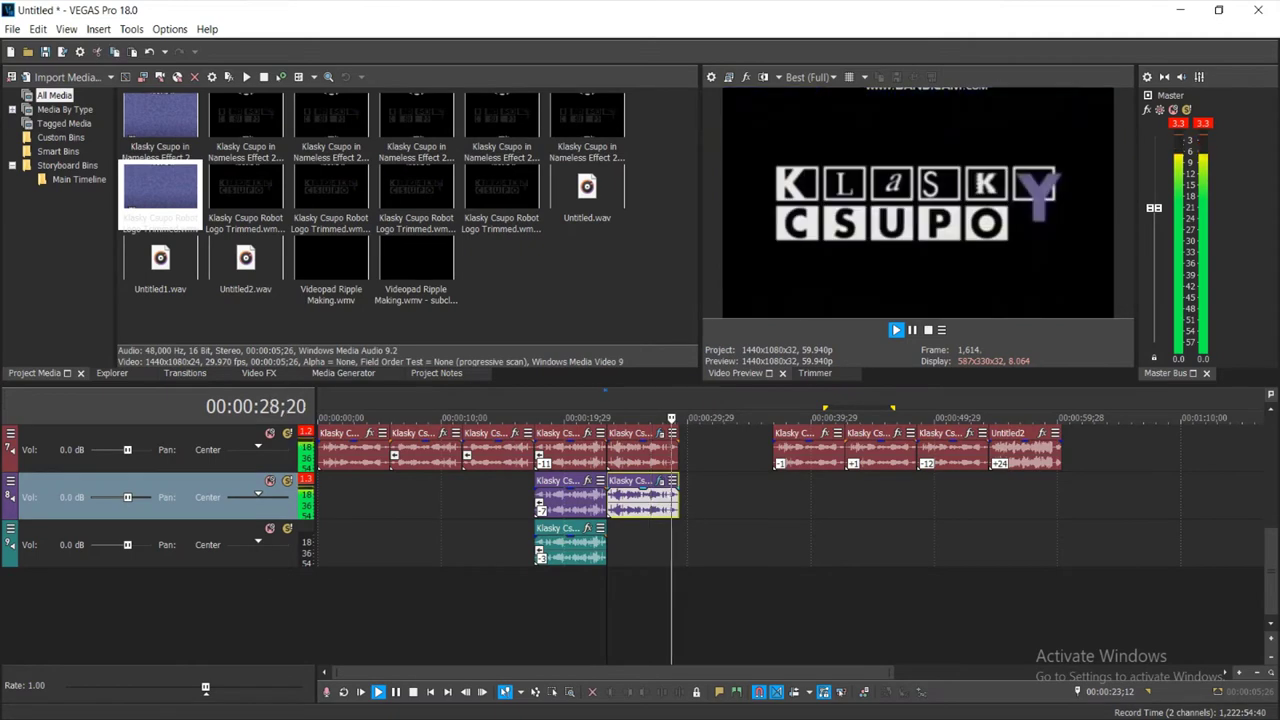
Move the three effect events on the top three video tracks 13:13 later, aligning them with those on tracks 4 and 5
left_click(548, 418)
left_click_drag(1271, 572, 1271, 480)
key("Return")
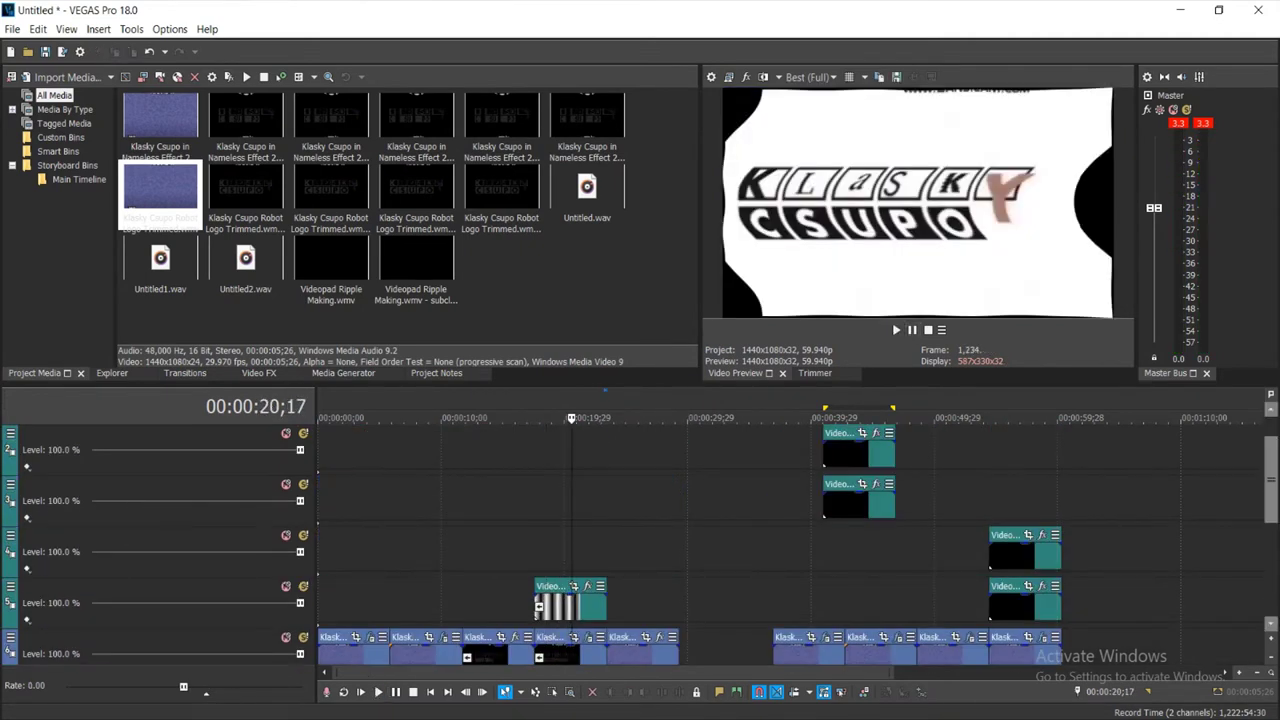
scroll(1270, 580, "up", 1)
scroll(640, 546, "down", 3)
scroll(640, 546, "up", 2)
scroll(790, 545, "up", 1)
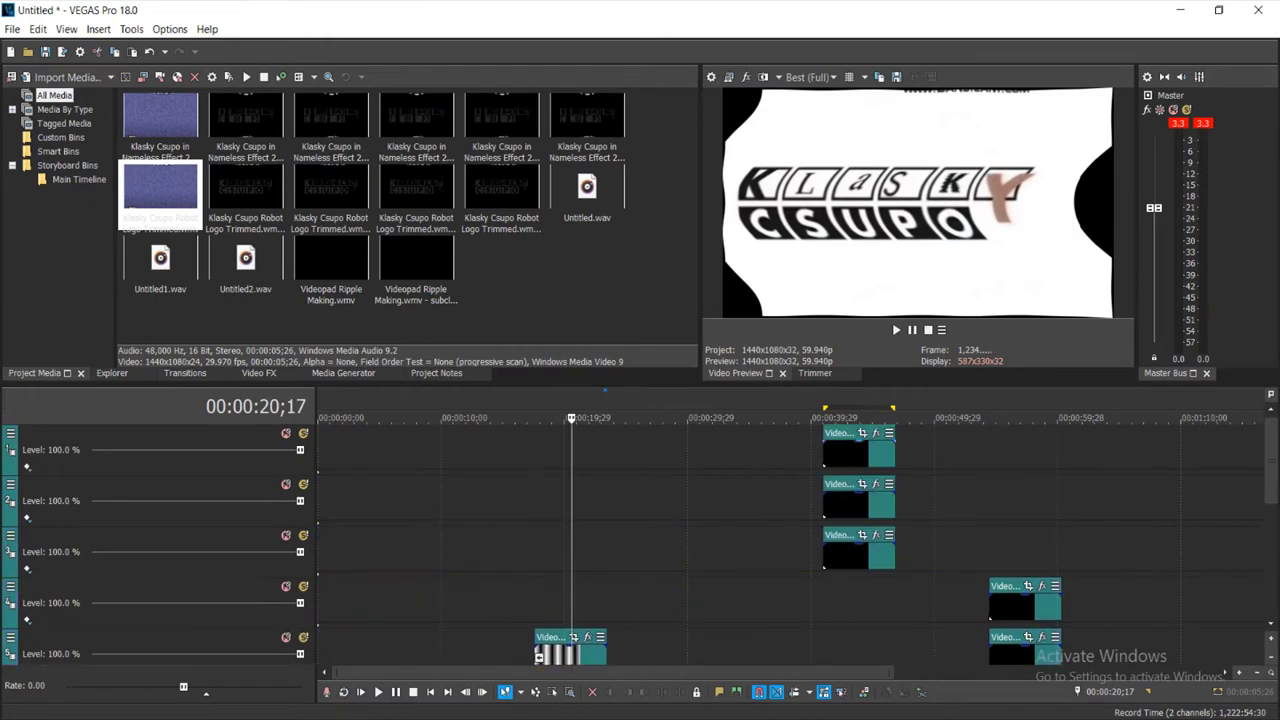
left_click(845, 418)
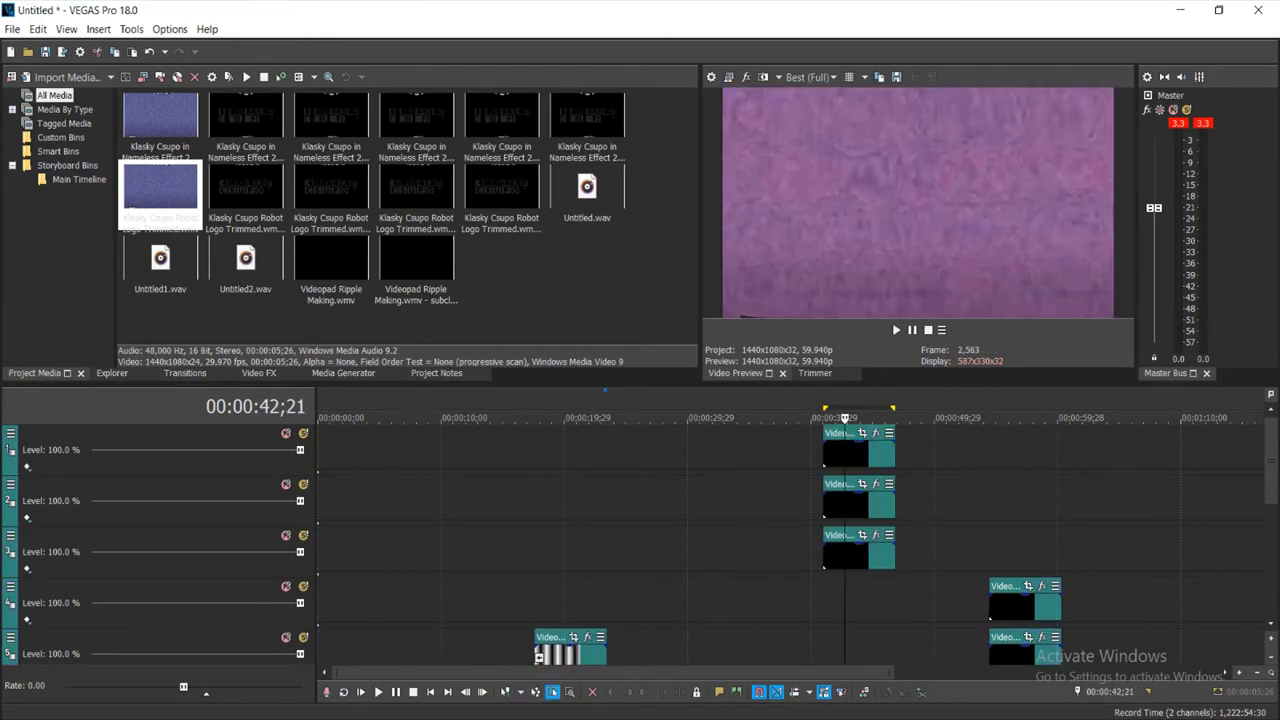
left_click_drag(884, 460, 1050, 460)
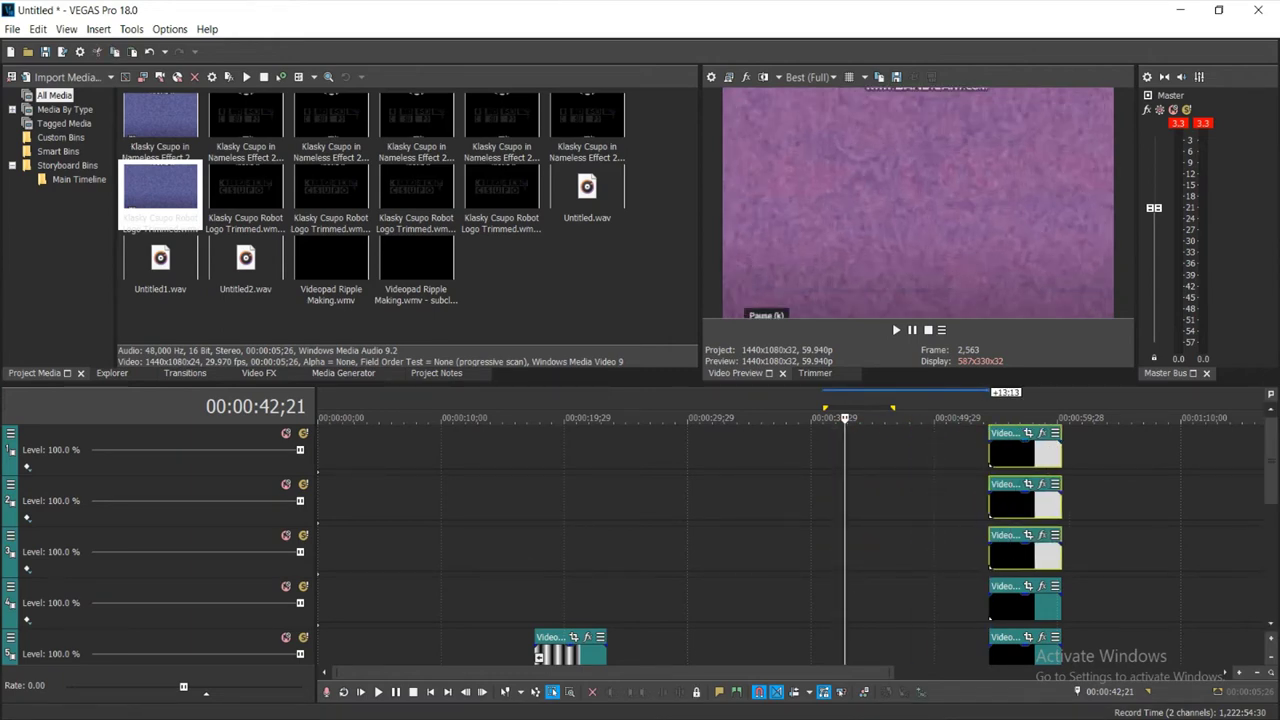
Copy the stack of aligned effect events and paste it on the video tracks above the new clip, starting at 00:00:23;12
right_click(1036, 556)
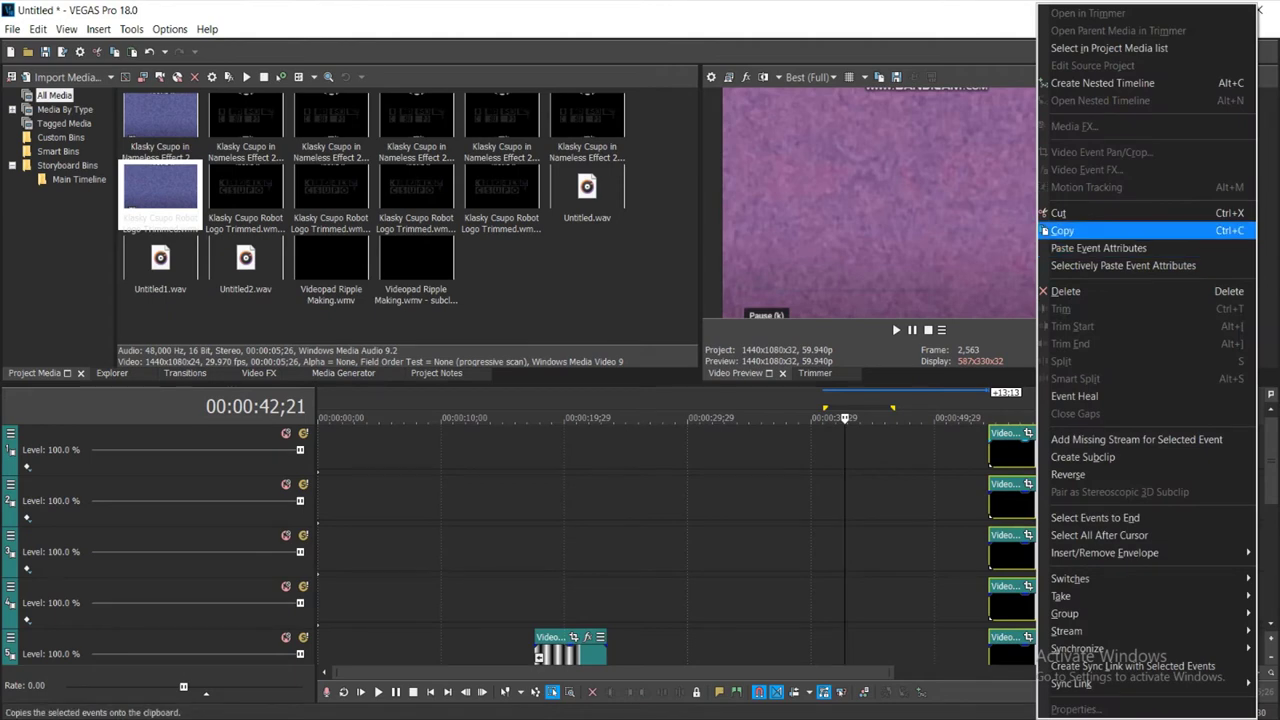
left_click(1060, 230)
scroll(690, 545, "down", 2)
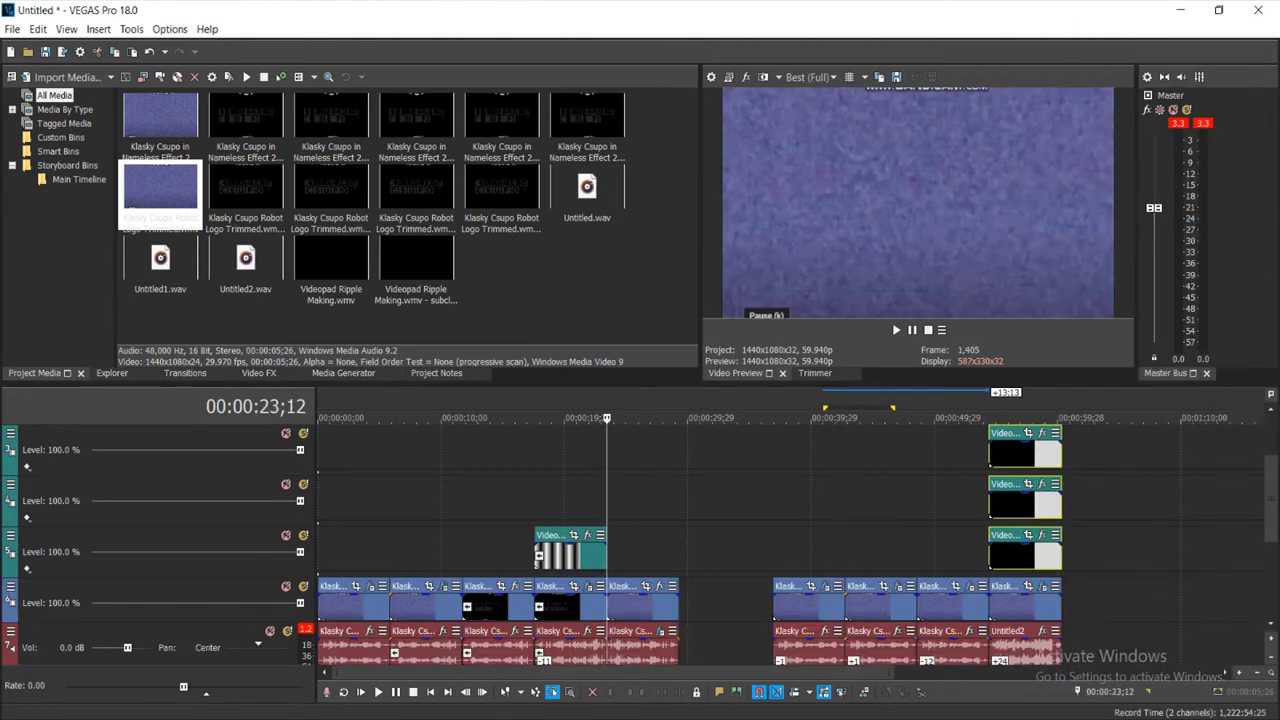
scroll(648, 500, "up", 2)
right_click(648, 459)
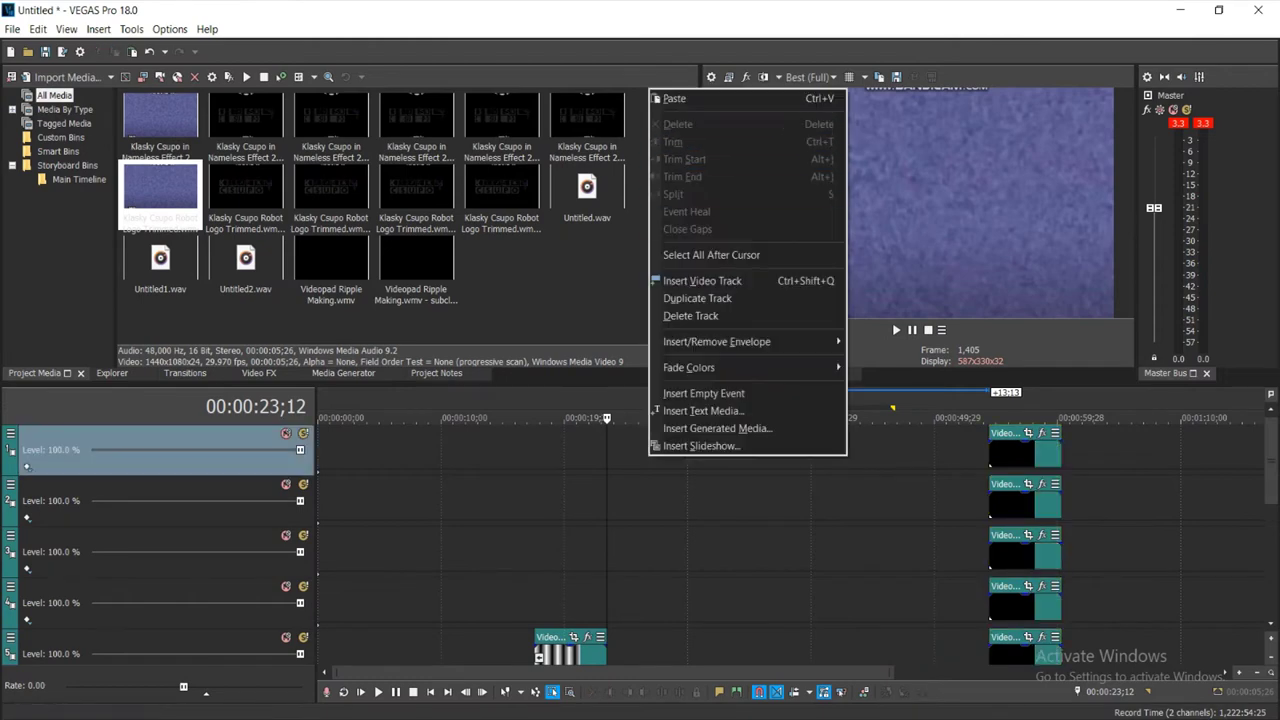
left_click(676, 99)
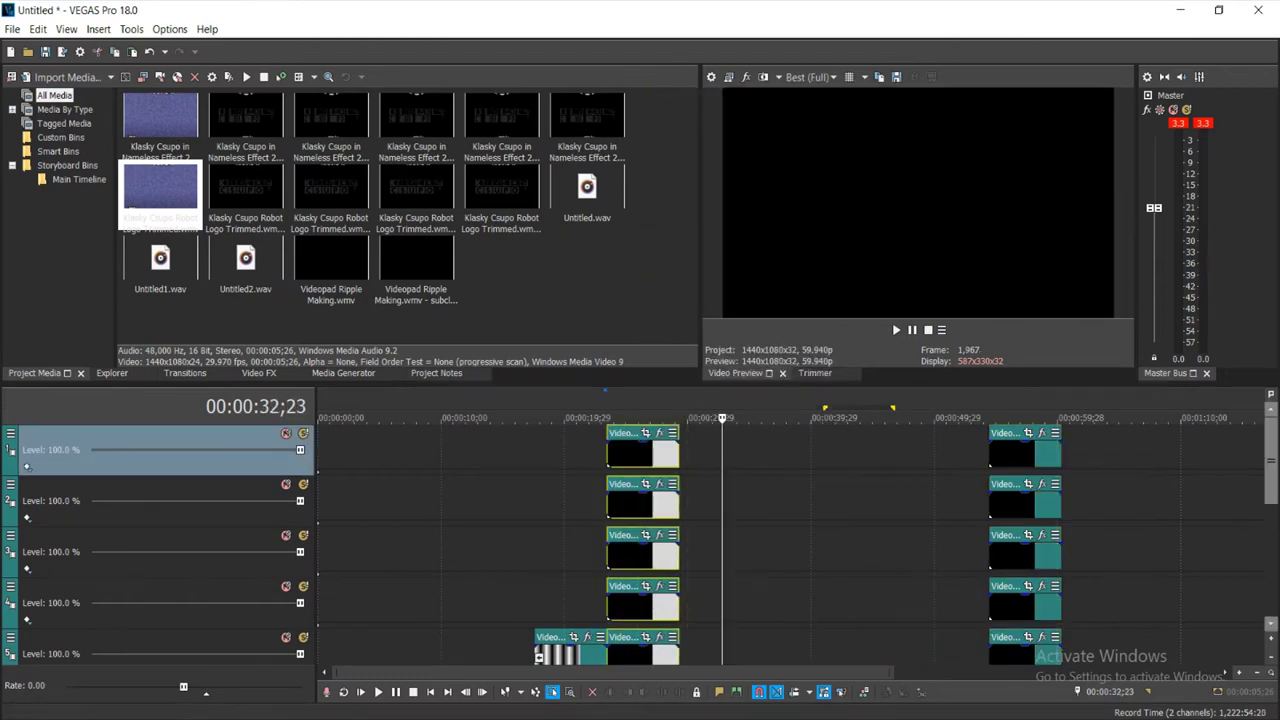
Apply the G Major 80 filter package without its HSL Adjust effect to the new clip's video event on track 6
scroll(648, 540, "down", 3)
left_click(641, 418)
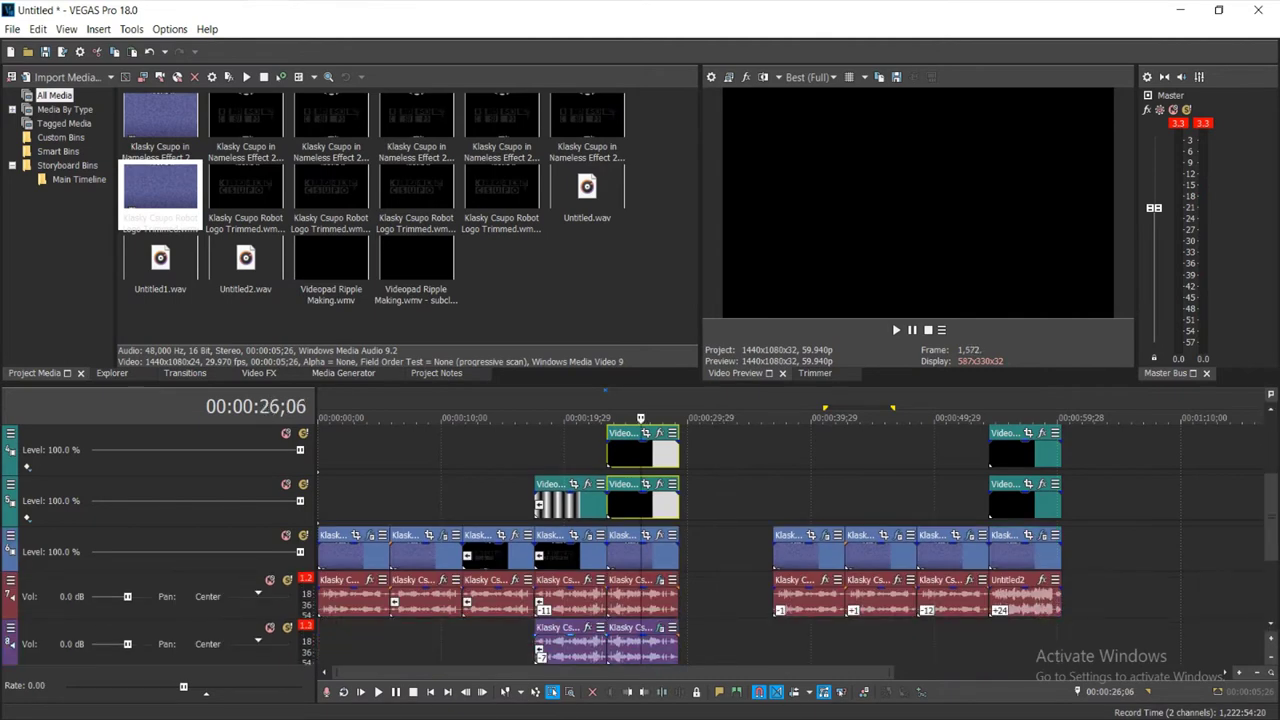
left_click(659, 535)
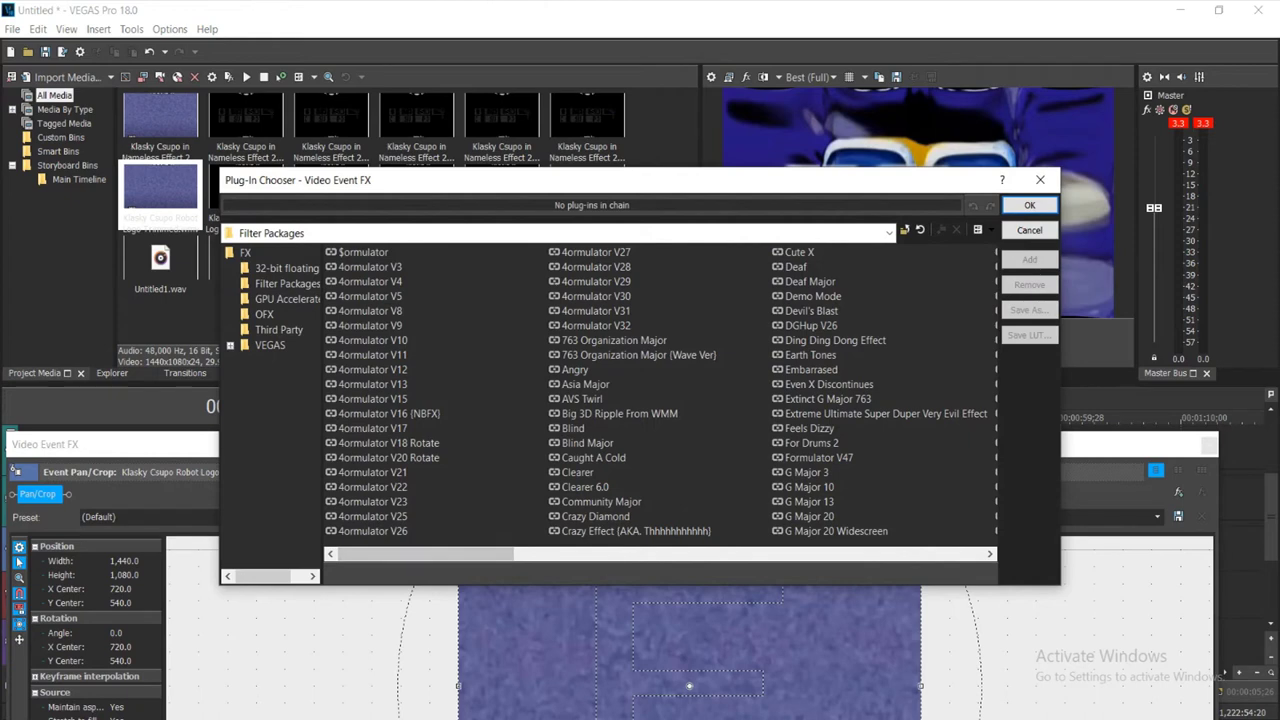
scroll(660, 390, "right", 1)
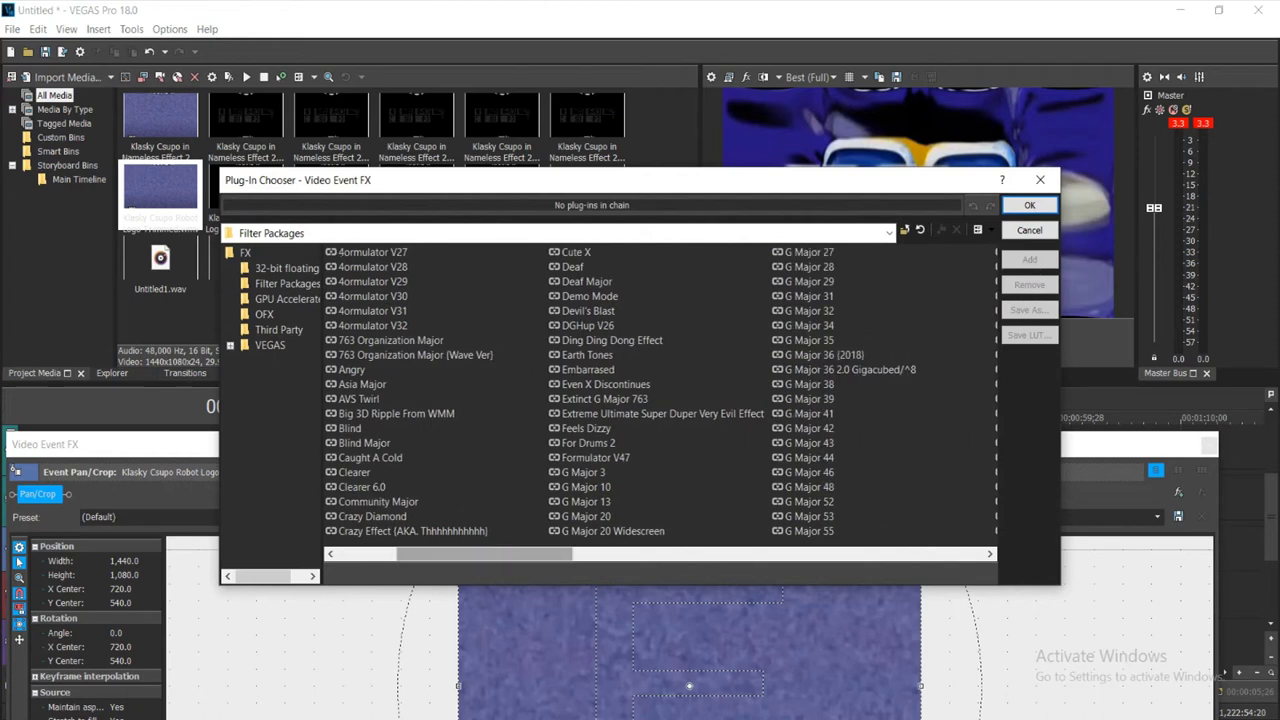
scroll(660, 390, "right", 1)
double_click(586, 458)
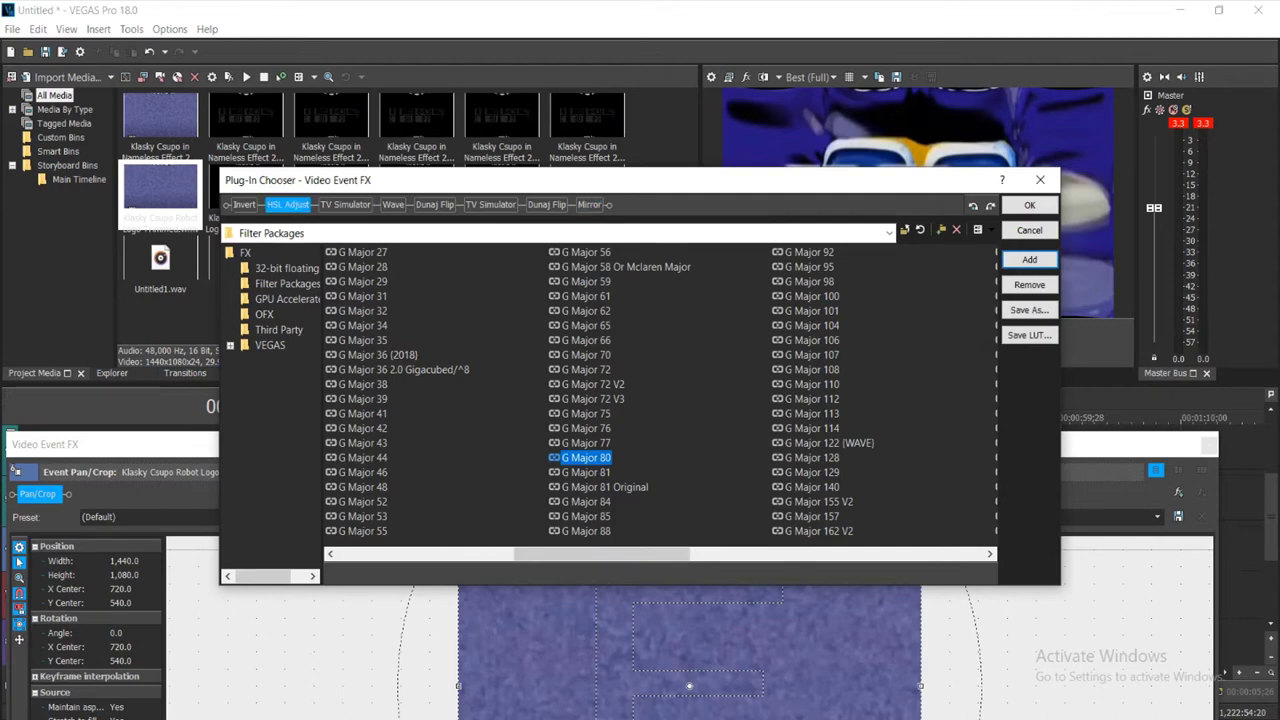
left_click(1029, 284)
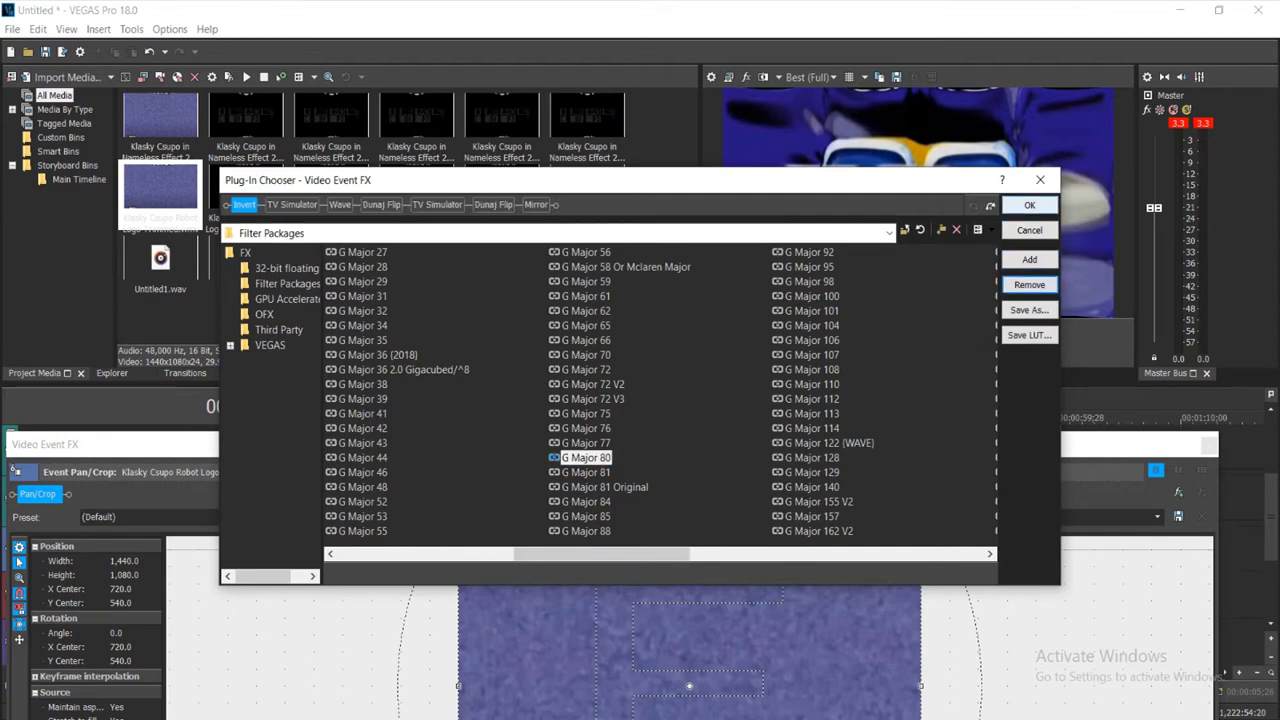
left_click(1029, 205)
Remove the Mirror effect from the end of the video event's effect chain
left_click(259, 373)
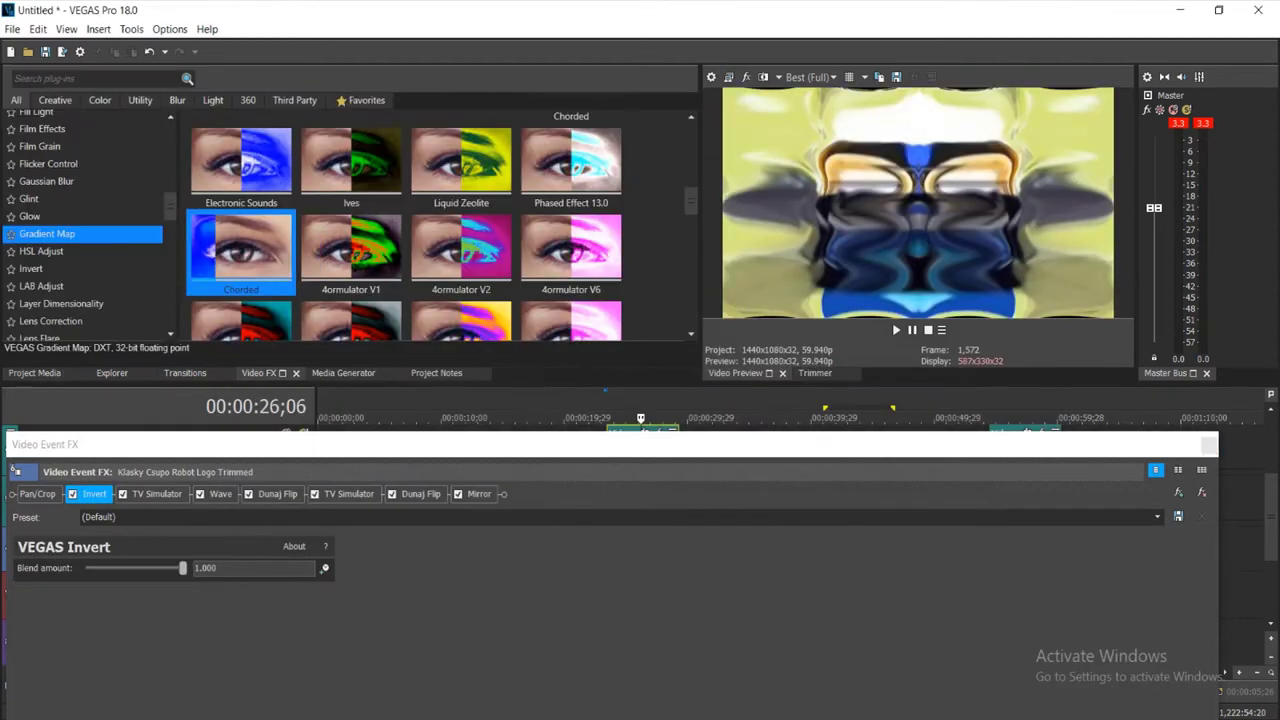
left_click(479, 494)
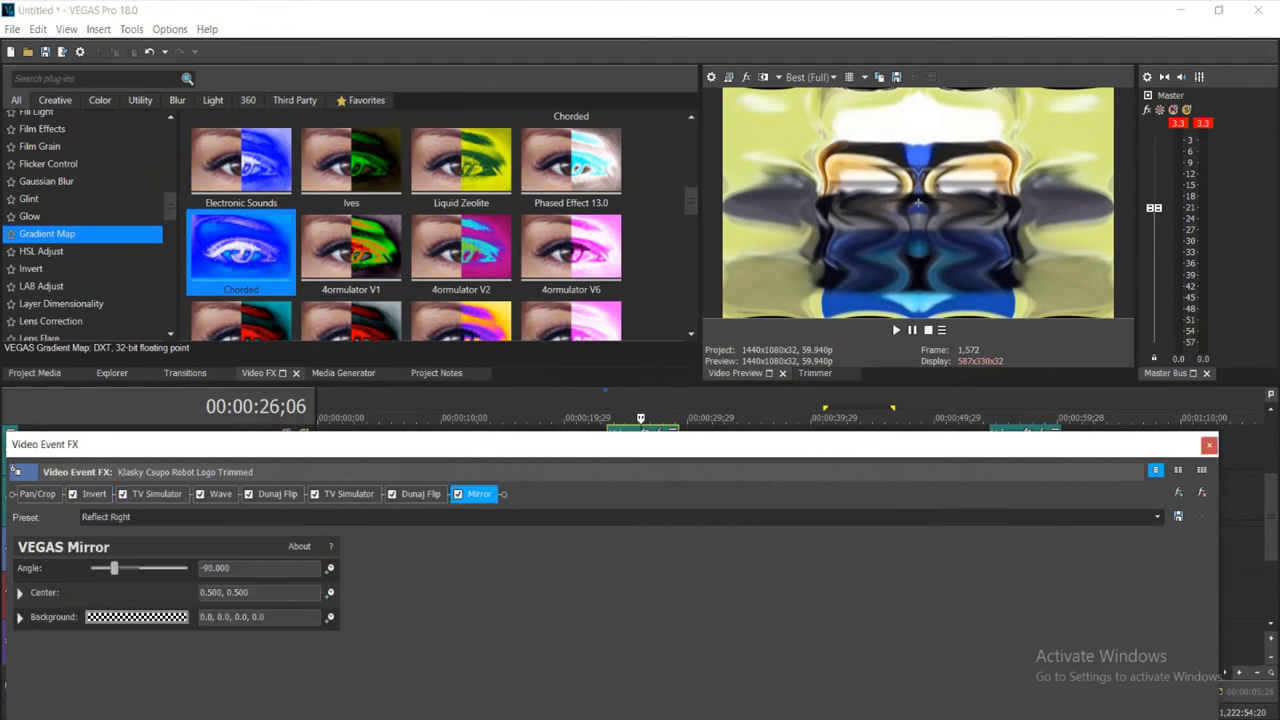
left_click(1202, 492)
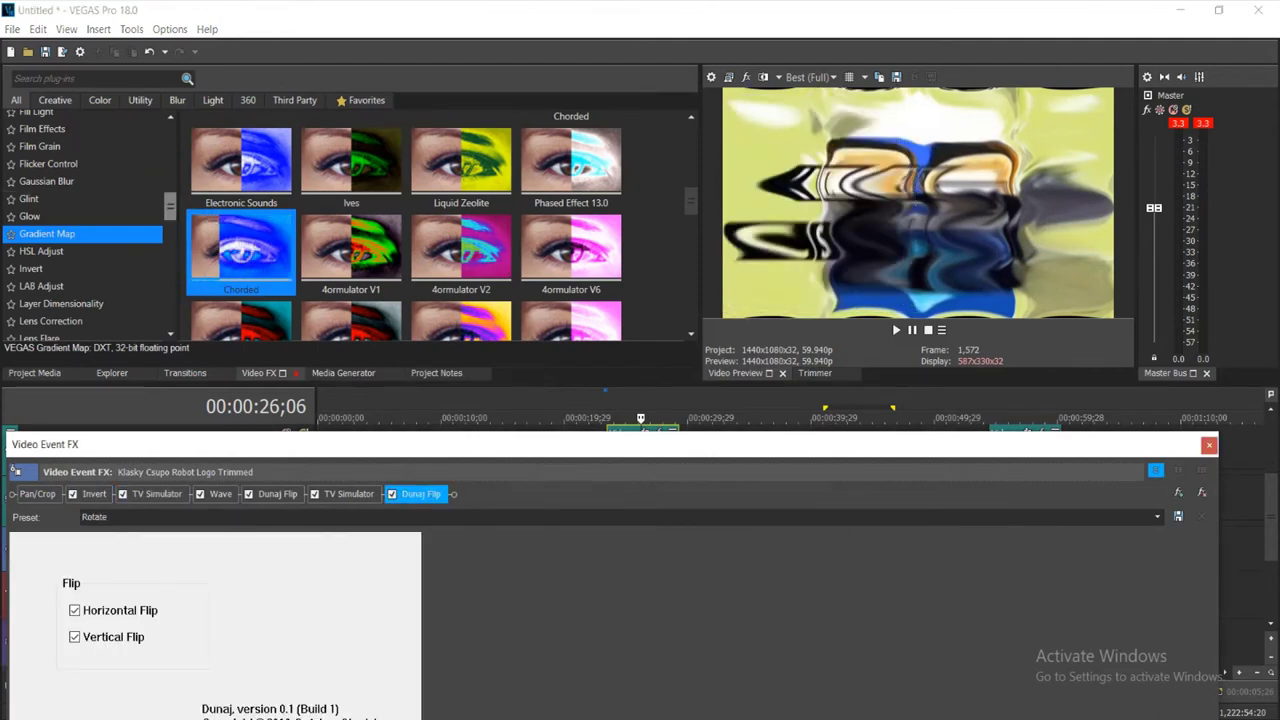
Add a Channel Blend effect with the Green channel only preset between Invert and the first TV Simulator
key("Up")
key("Up")
key("Up")
key("Up")
key("Up")
key("Up")
key("Up")
key("Up")
key("Up")
key("Up")
key("Up")
key("Up")
key("Up")
key("Up")
key("Up")
key("Up")
key("Up")
key("Up")
key("Up")
key("Up")
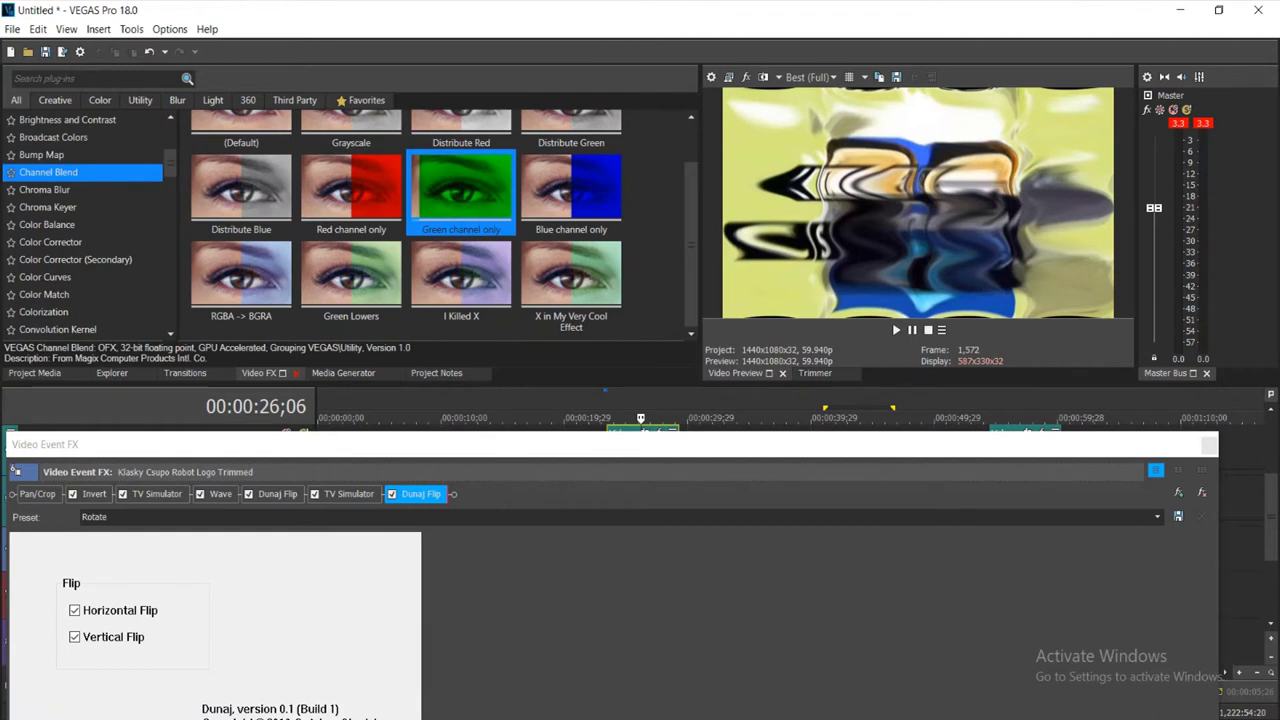
left_click_drag(461, 190, 116, 494)
Try the RGBA -> BGRA, Green Lowers, I Killed X and X in My Very Cool Effect presets as a second Channel Blend, removing each
left_click_drag(241, 280, 198, 494)
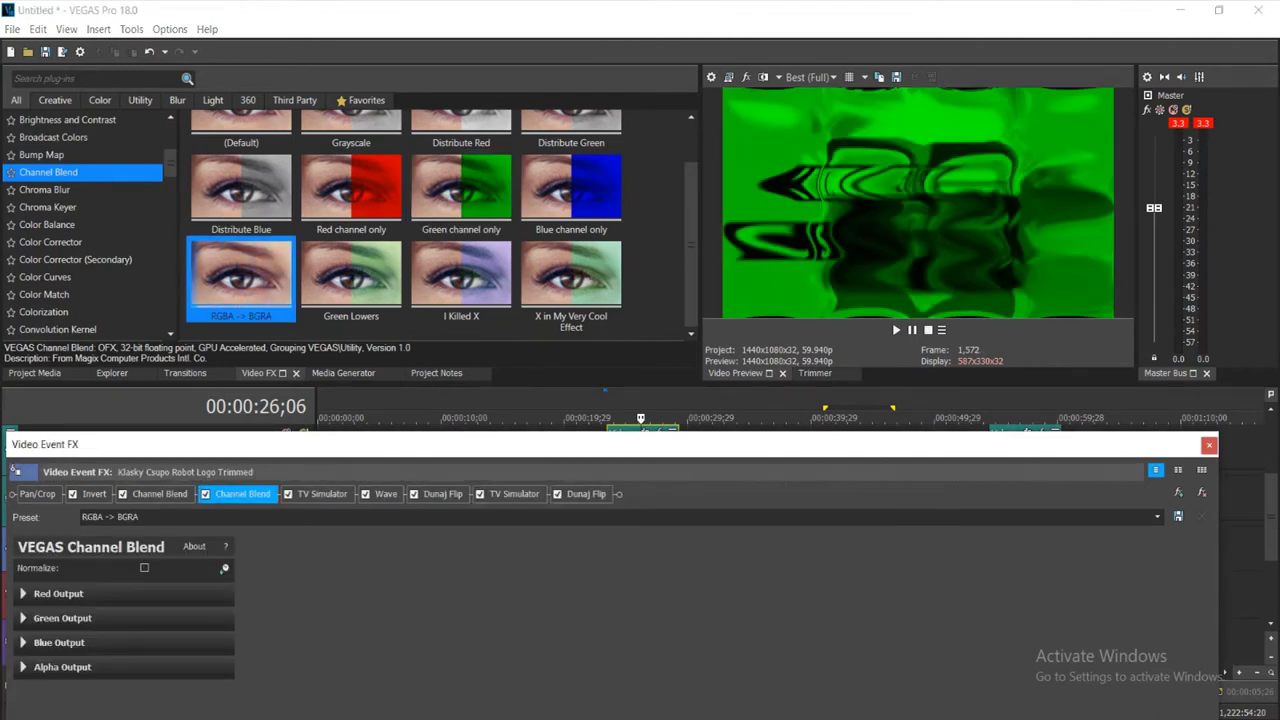
left_click(1202, 492)
left_click_drag(351, 280, 345, 373)
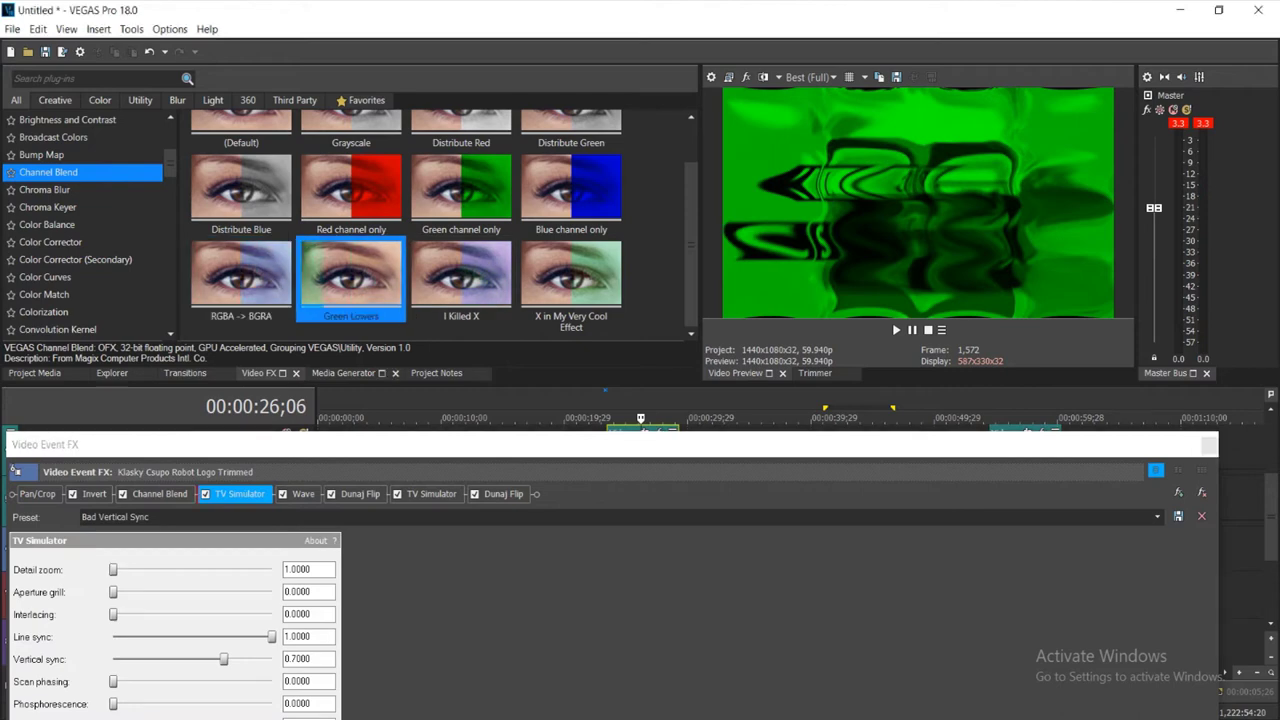
key("Return")
left_click(1202, 493)
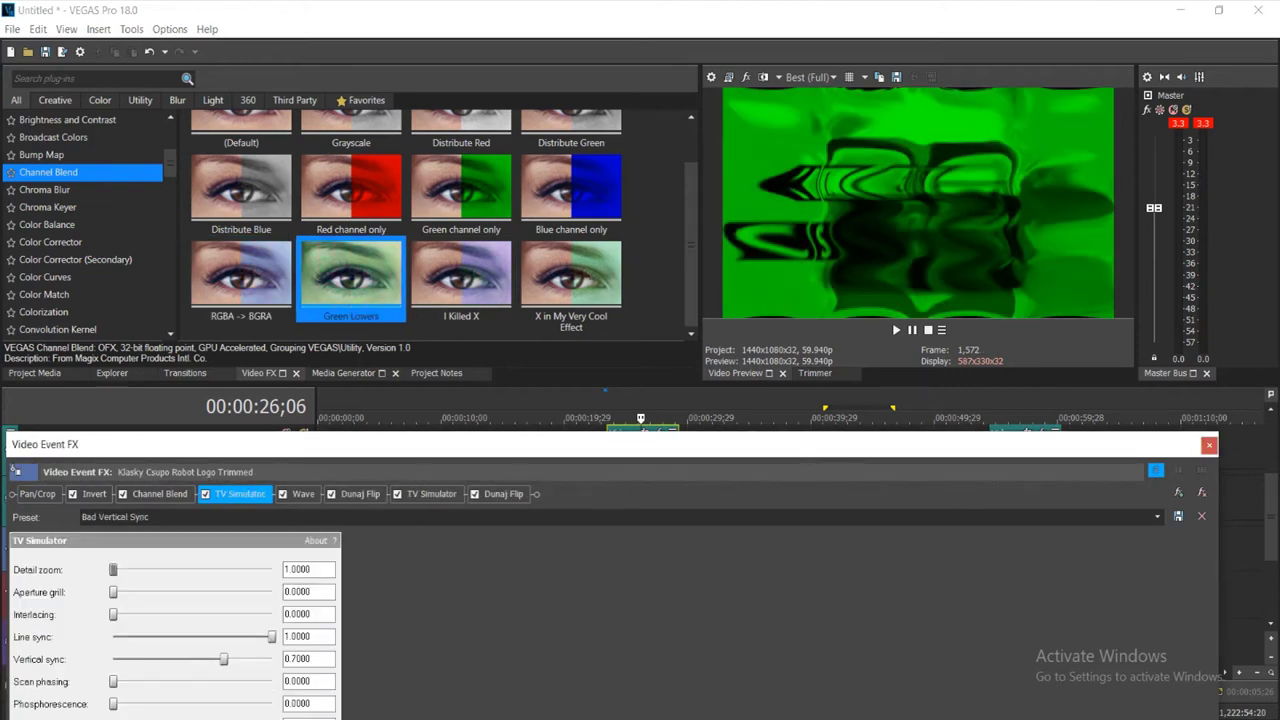
left_click(461, 280)
key("Return")
left_click(1202, 493)
left_click(571, 280)
key("Return")
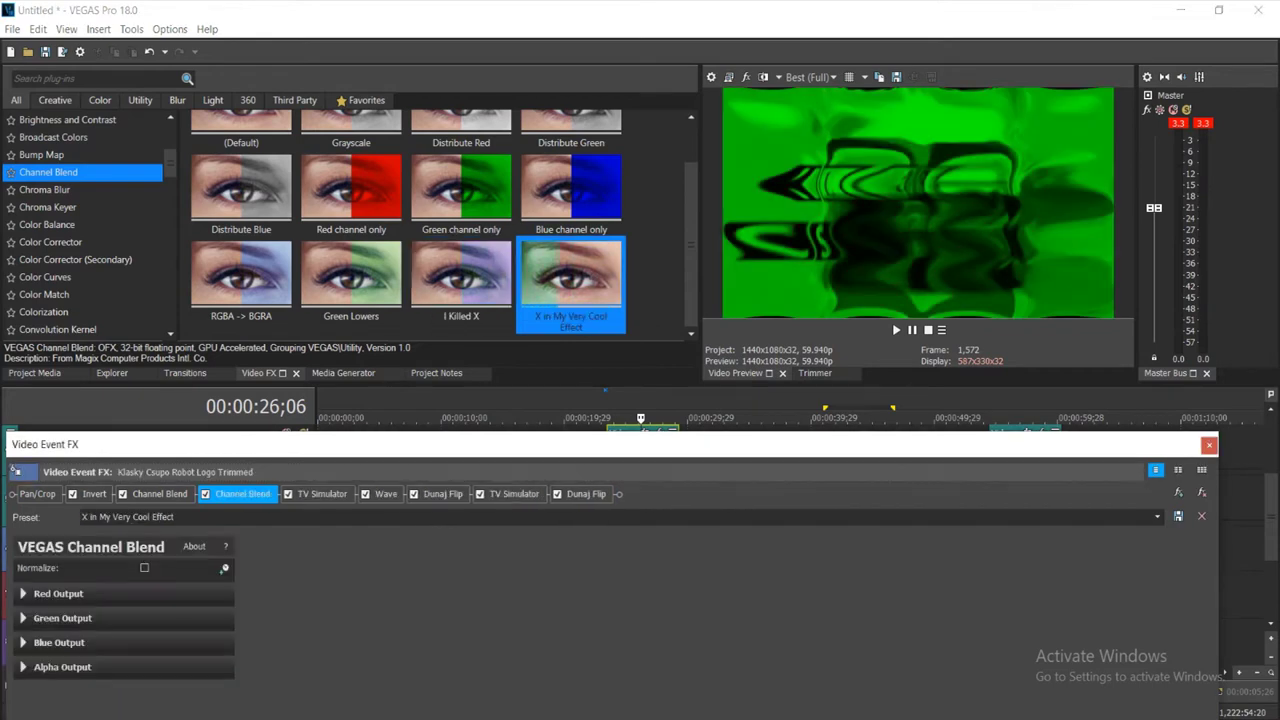
left_click(1202, 493)
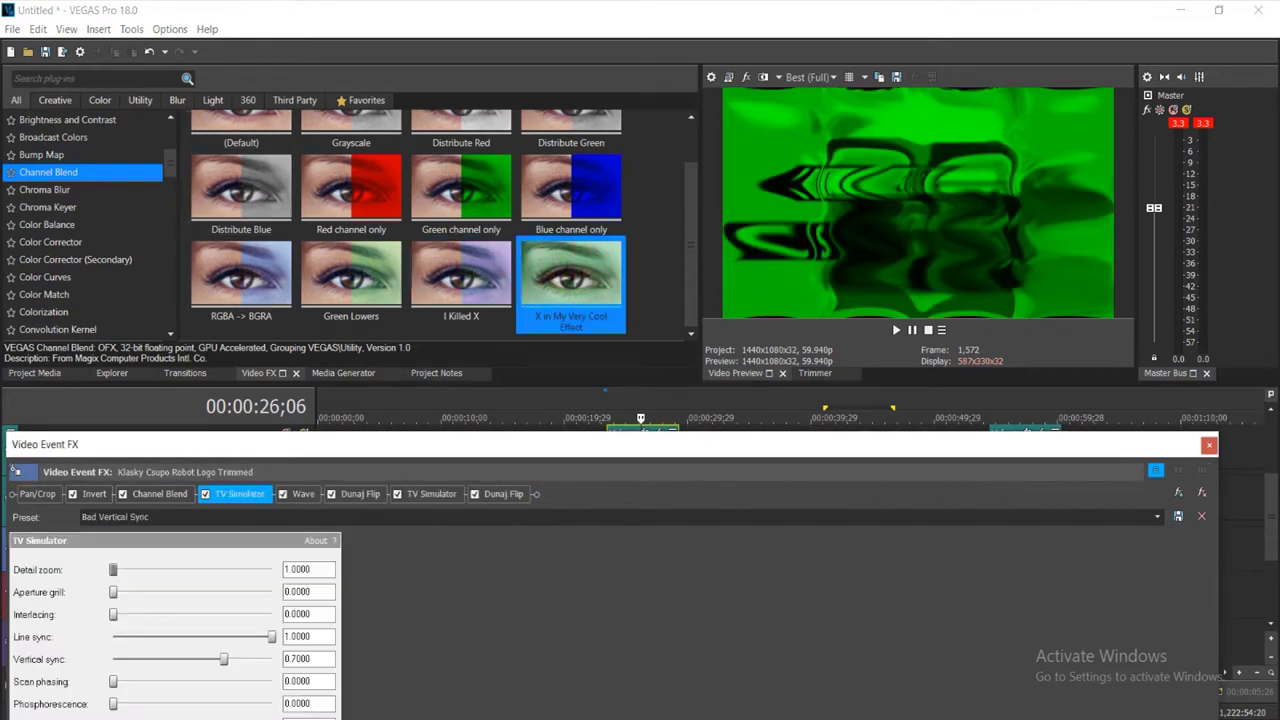
Add HSL Adjust with the Invert Color preset after Channel Blend and set its Add to hue to 0.170
scroll(40, 216, "down", 7)
left_click(40, 216)
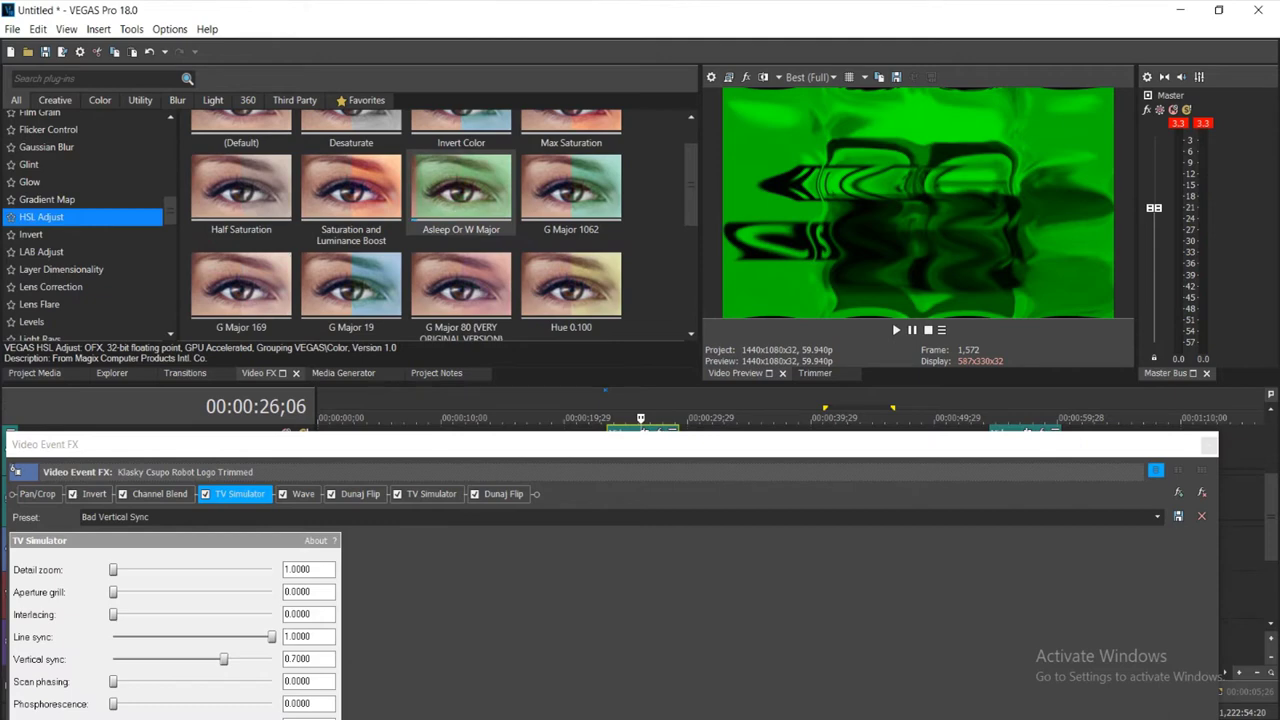
left_click(461, 150)
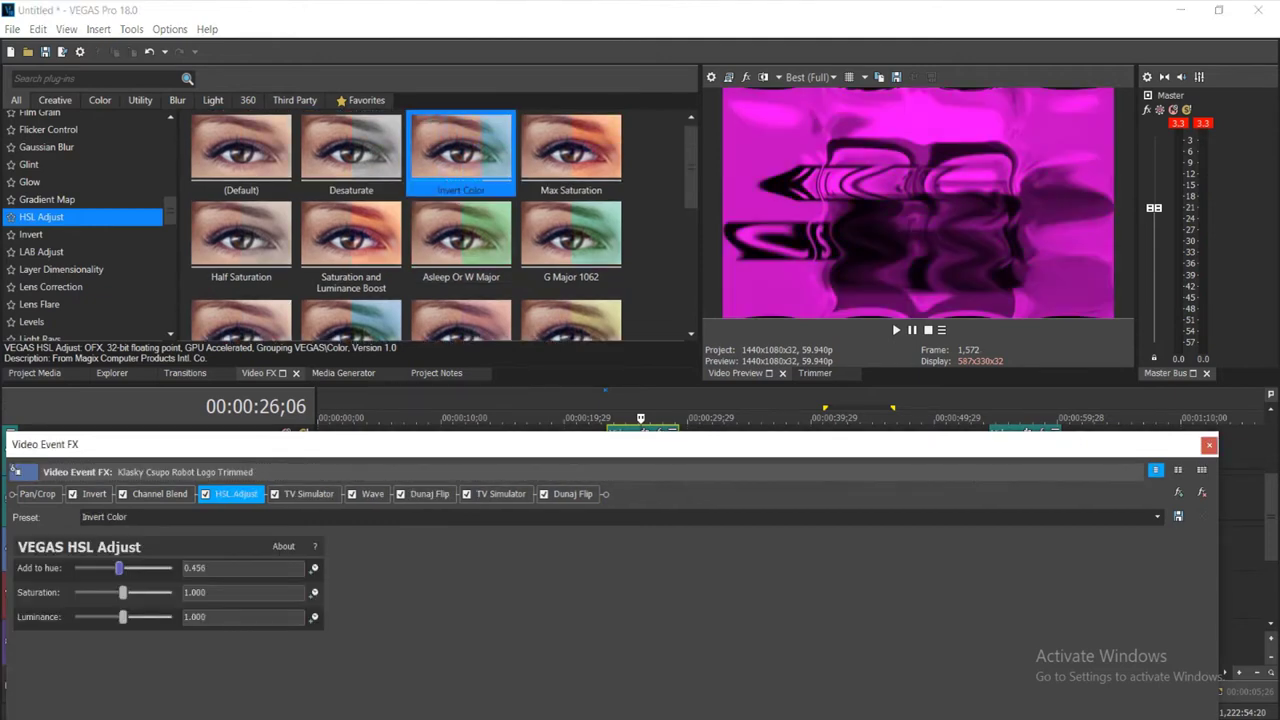
left_click_drag(119, 567, 88, 567)
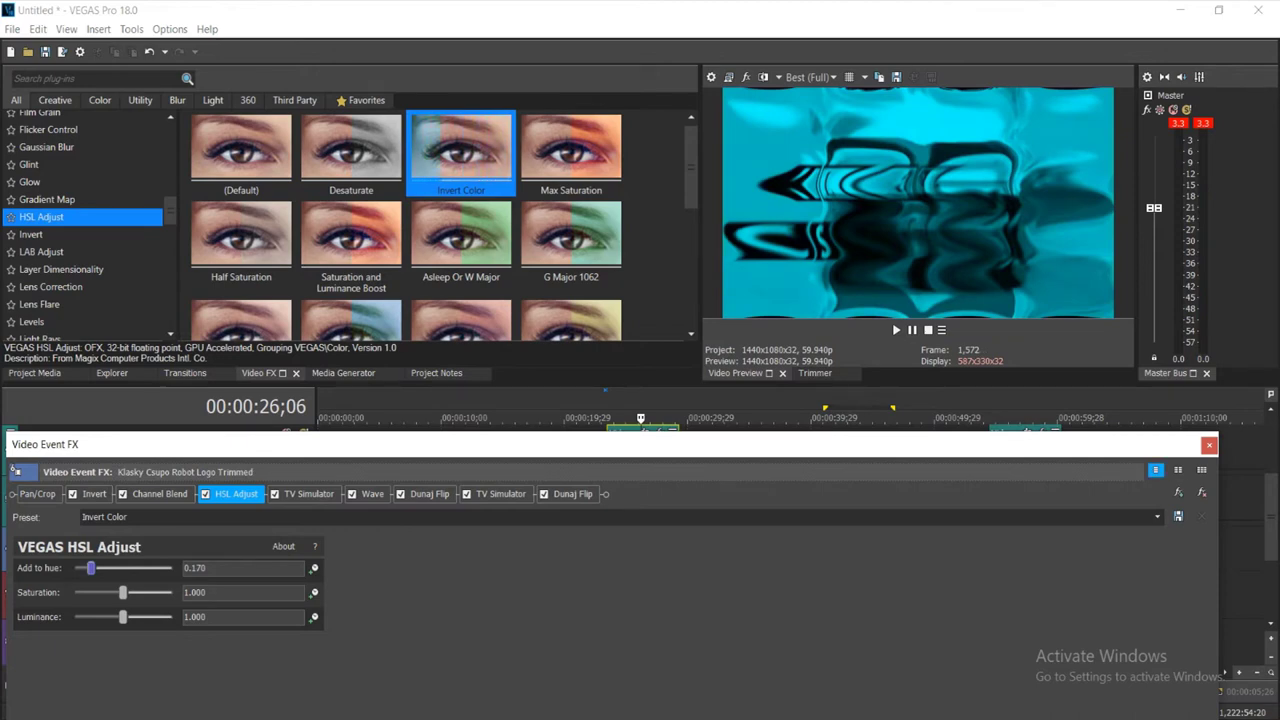
left_click(1209, 445)
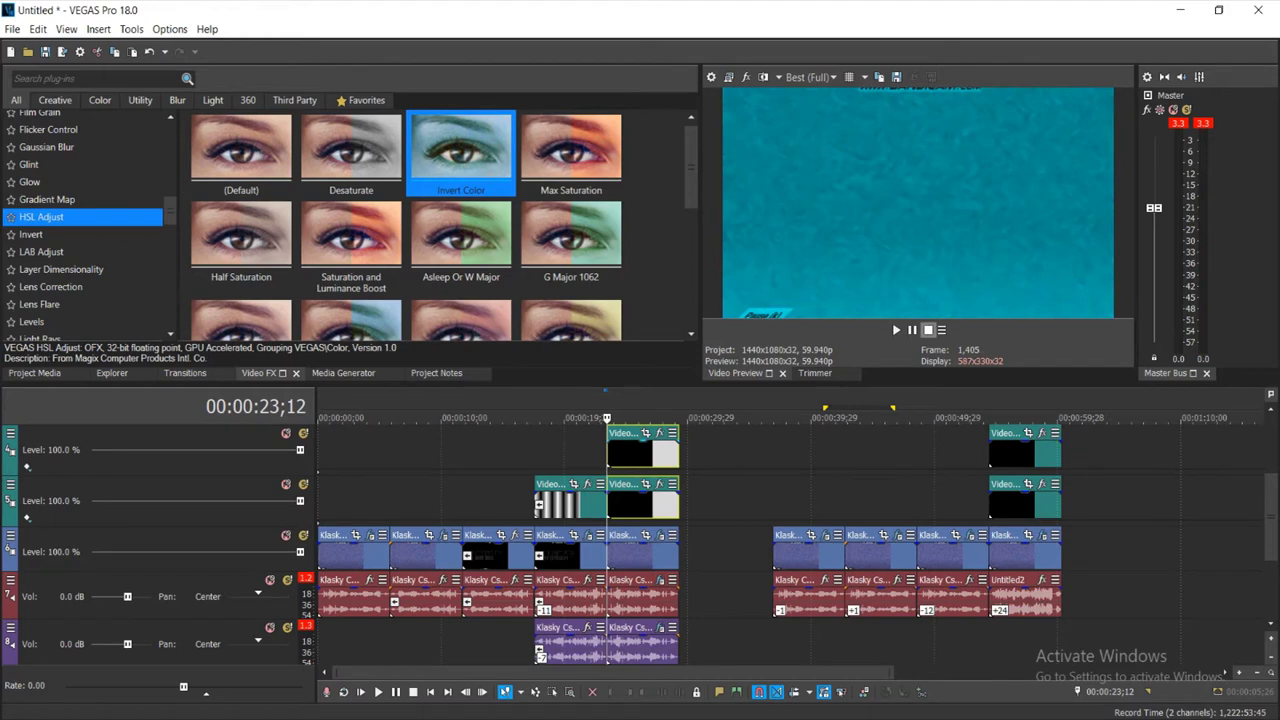
Play the new clip from 00:00:23;12 to review its combined audio and video effects
key("space")
left_click(35, 373)
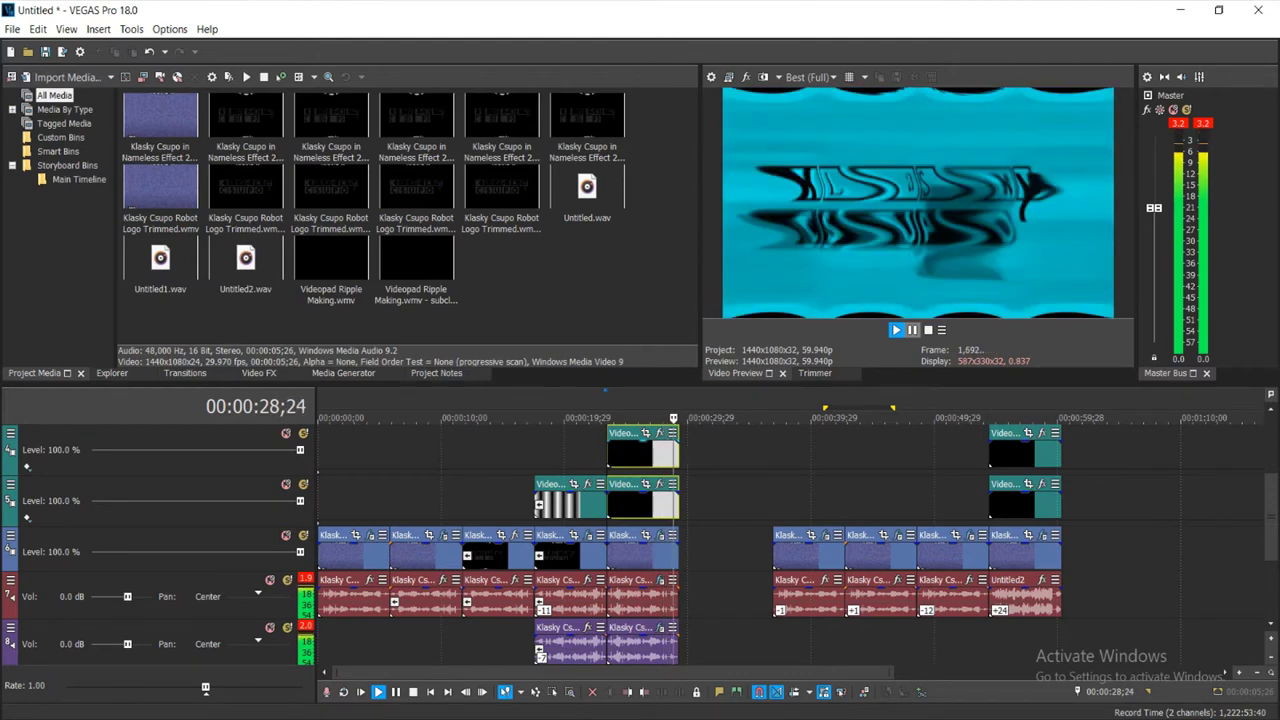
left_click(912, 330)
left_click(705, 418)
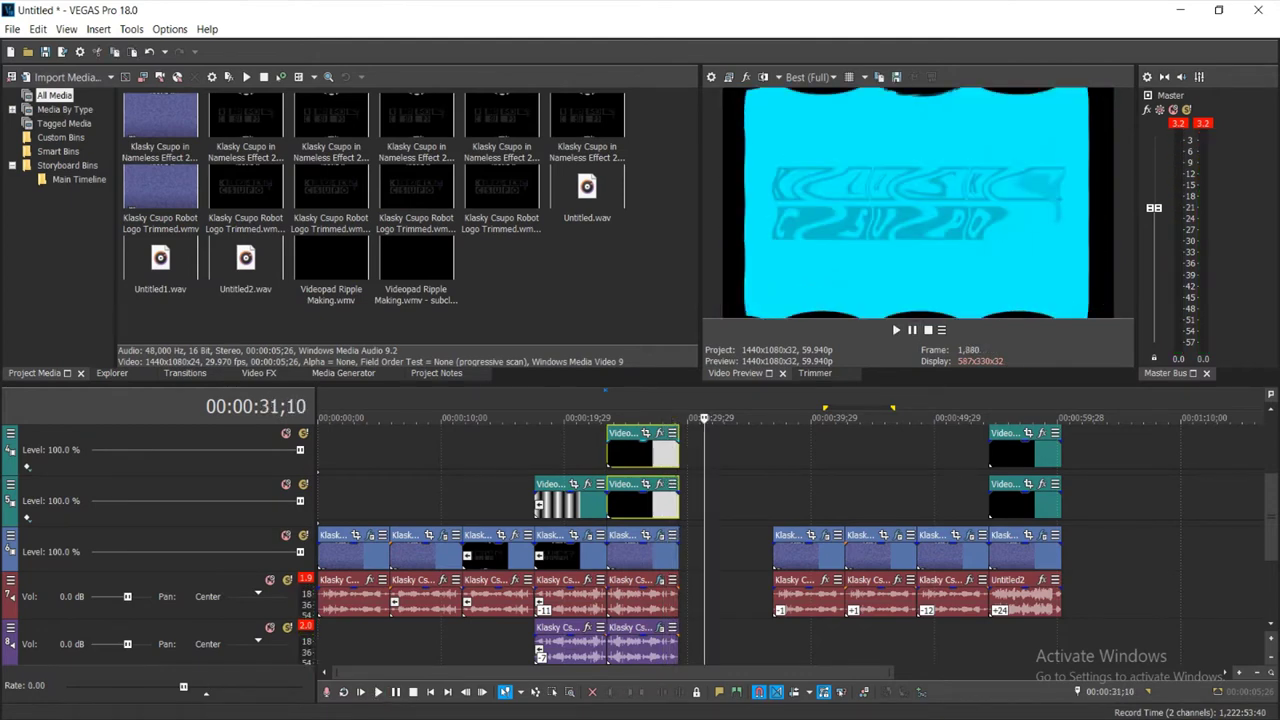
Move the whole group of later events 7:17 earlier so it starts directly after the new clip
left_click(781, 418)
left_click_drag(758, 607, 1085, 424)
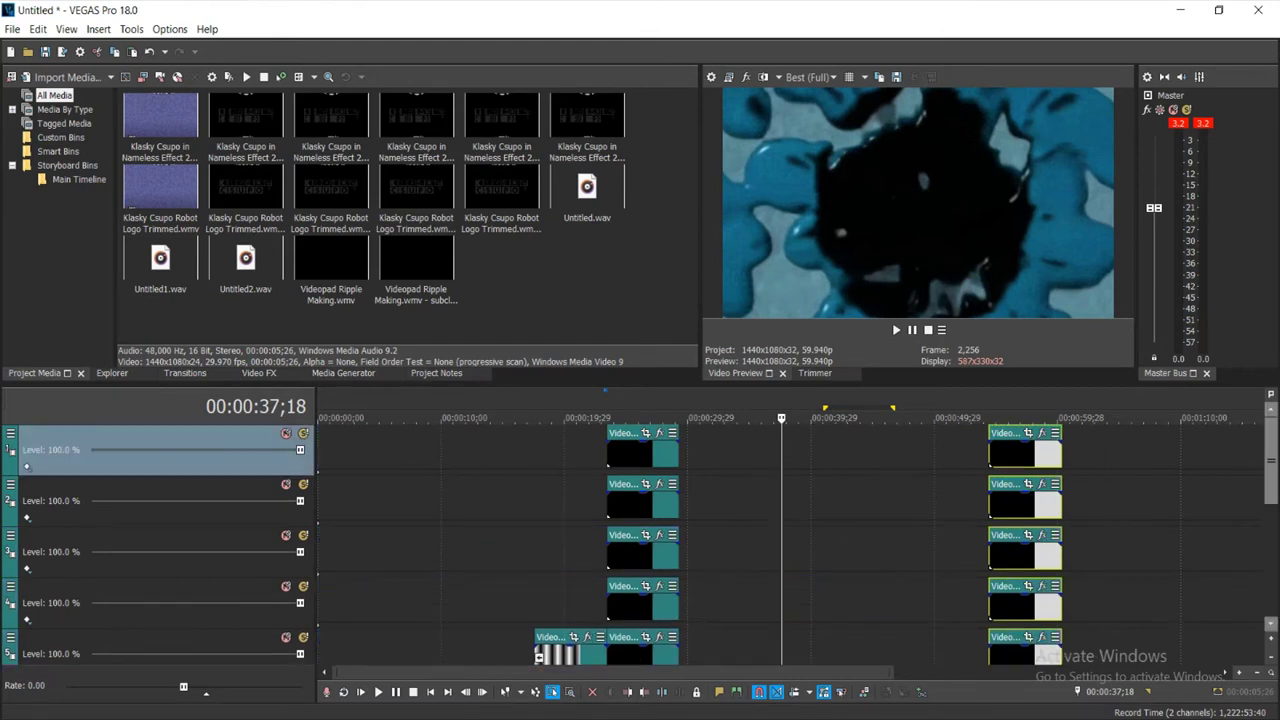
scroll(790, 545, "down", 3)
left_click_drag(950, 552, 856, 552)
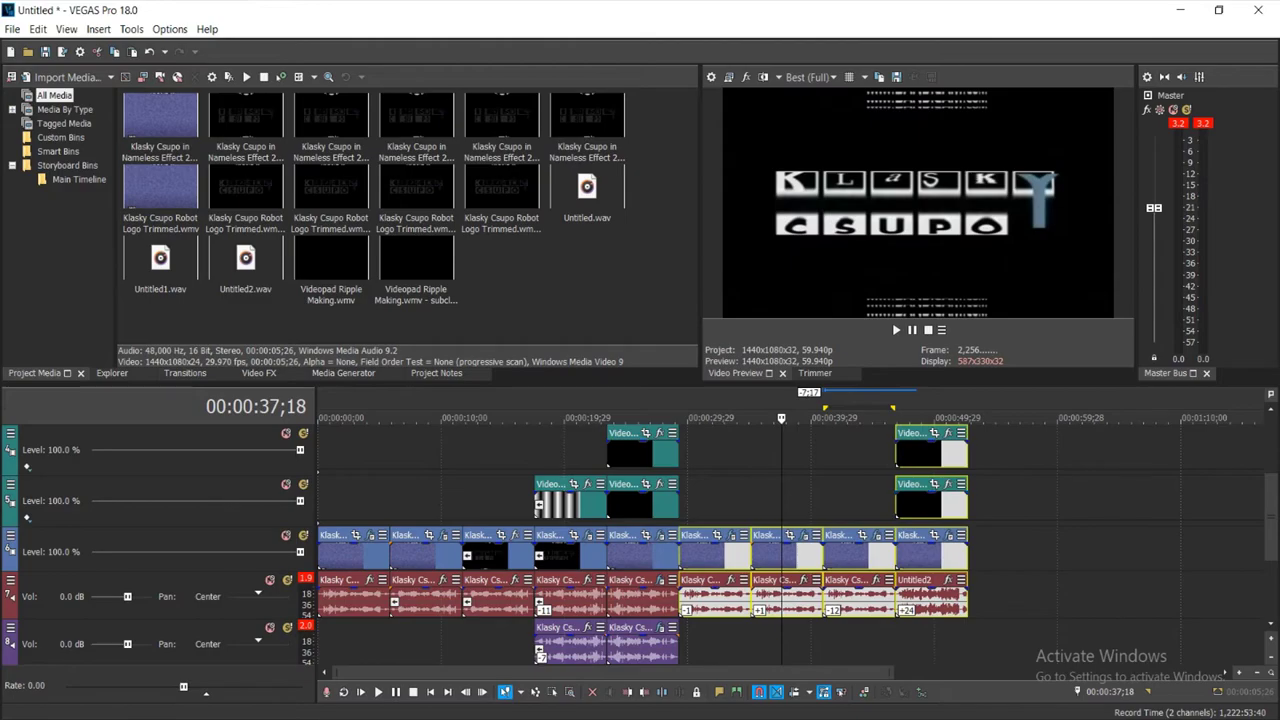
Check the YouTube effect list in the browser and append the Klasky Csupo Robot Logo Trimmed clip to the end of tracks 6 and 7
key("alt+Tab")
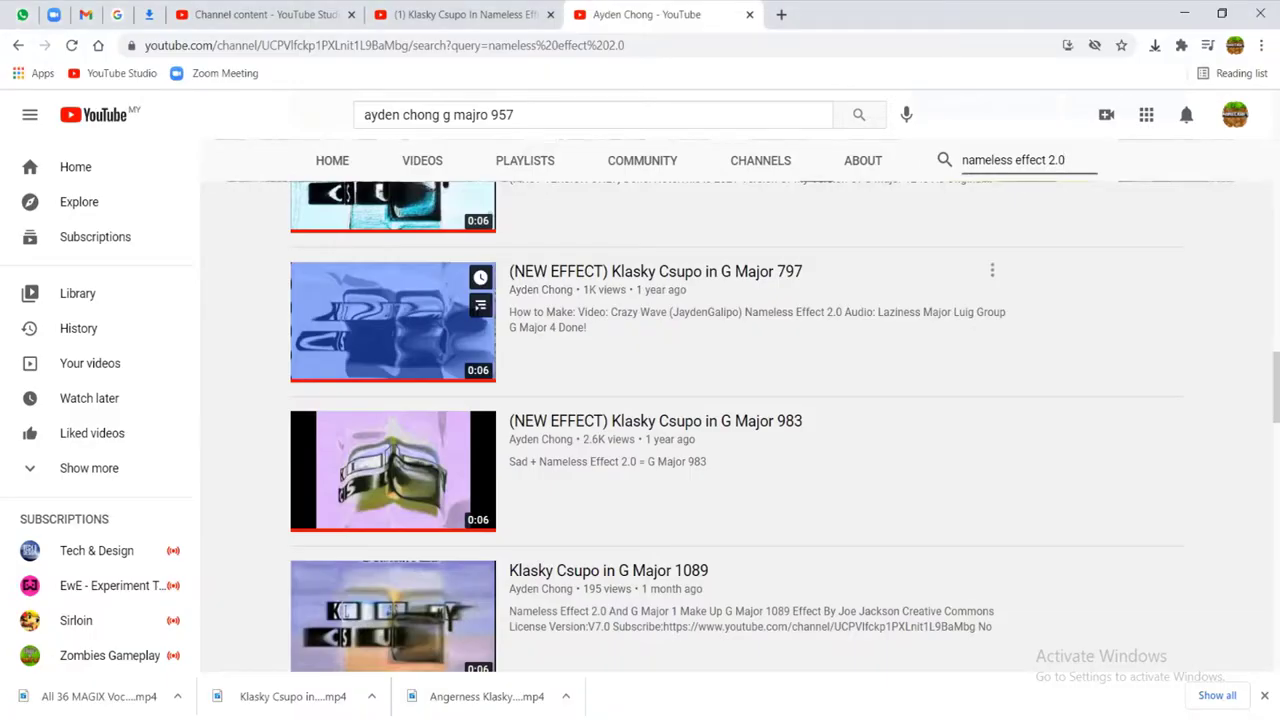
key("alt+Tab")
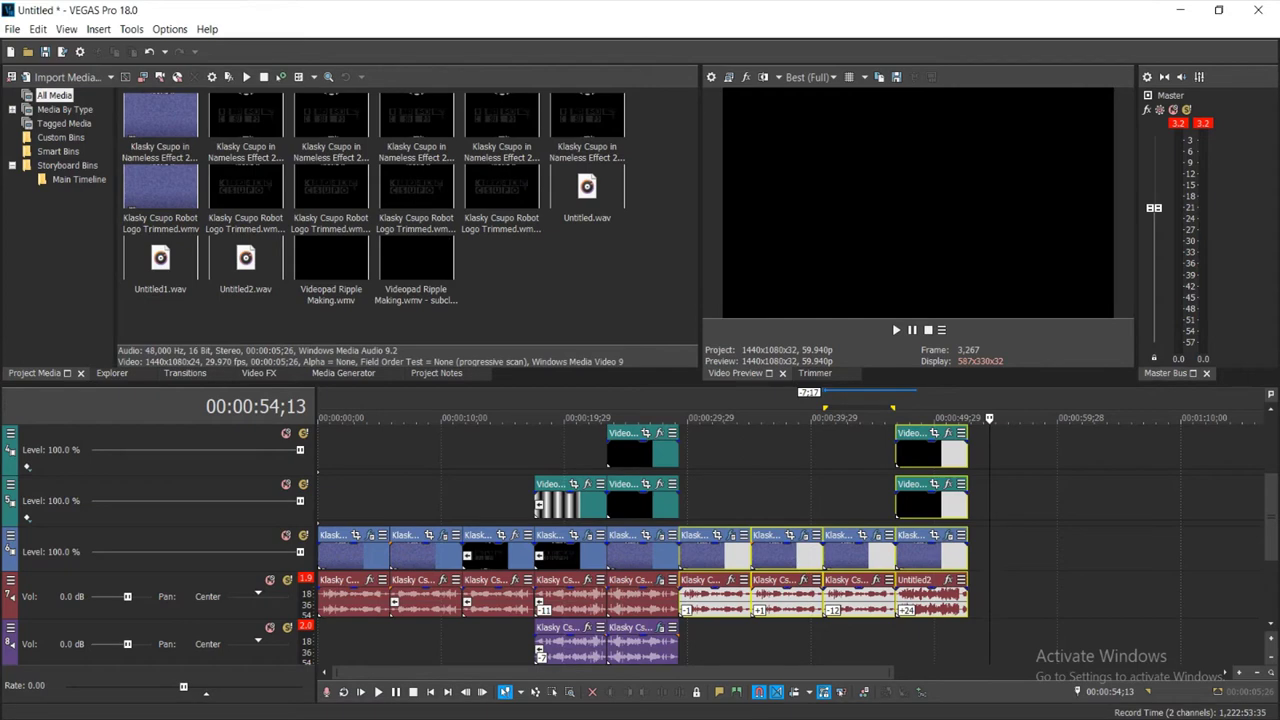
left_click_drag(160, 190, 975, 560)
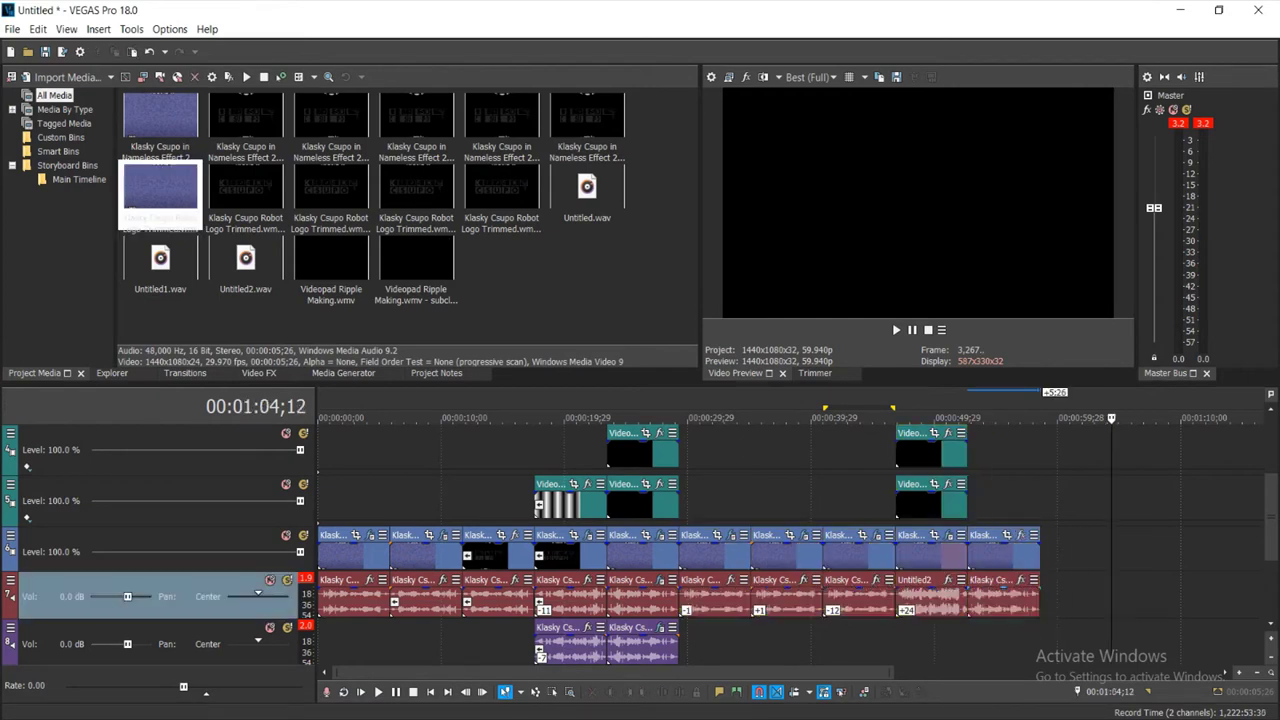
Set the appended audio event to élastique Pro with pitch locked to stretch and a pitch change of -5
right_click(1000, 595)
left_click(1030, 706)
left_click(686, 292)
left_click(650, 318)
left_click(686, 316)
left_click(625, 330)
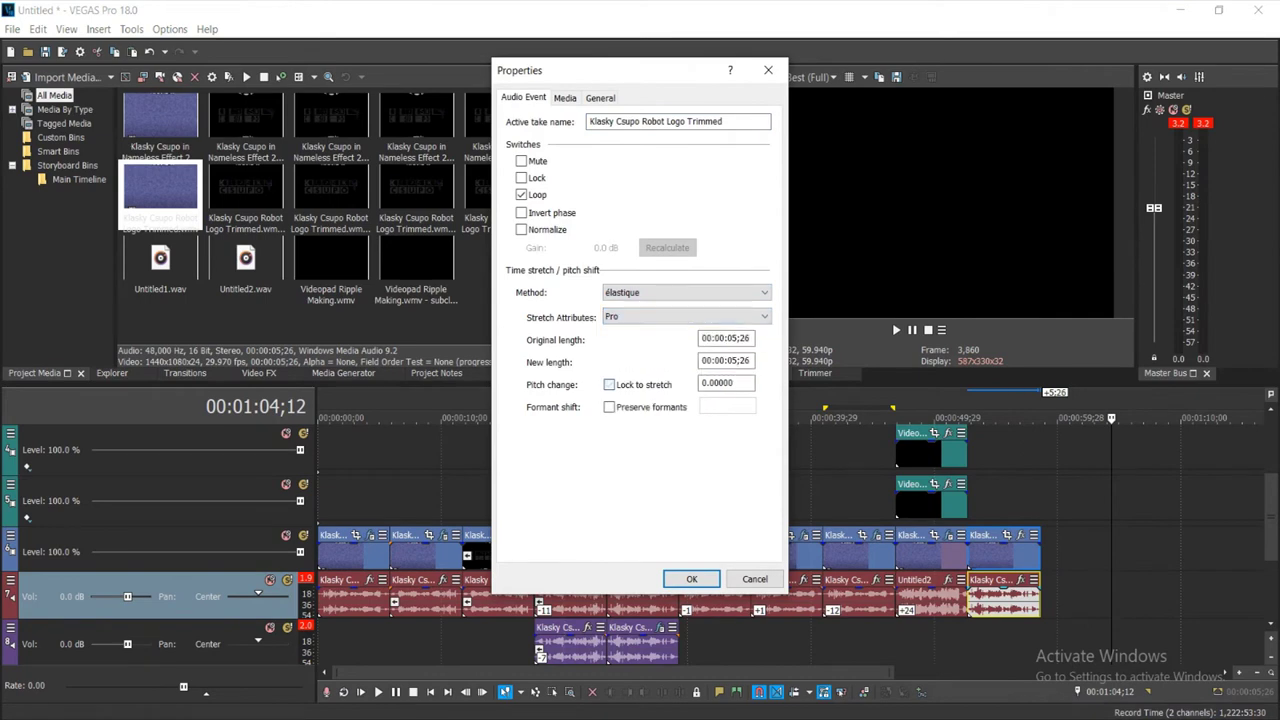
left_click(609, 385)
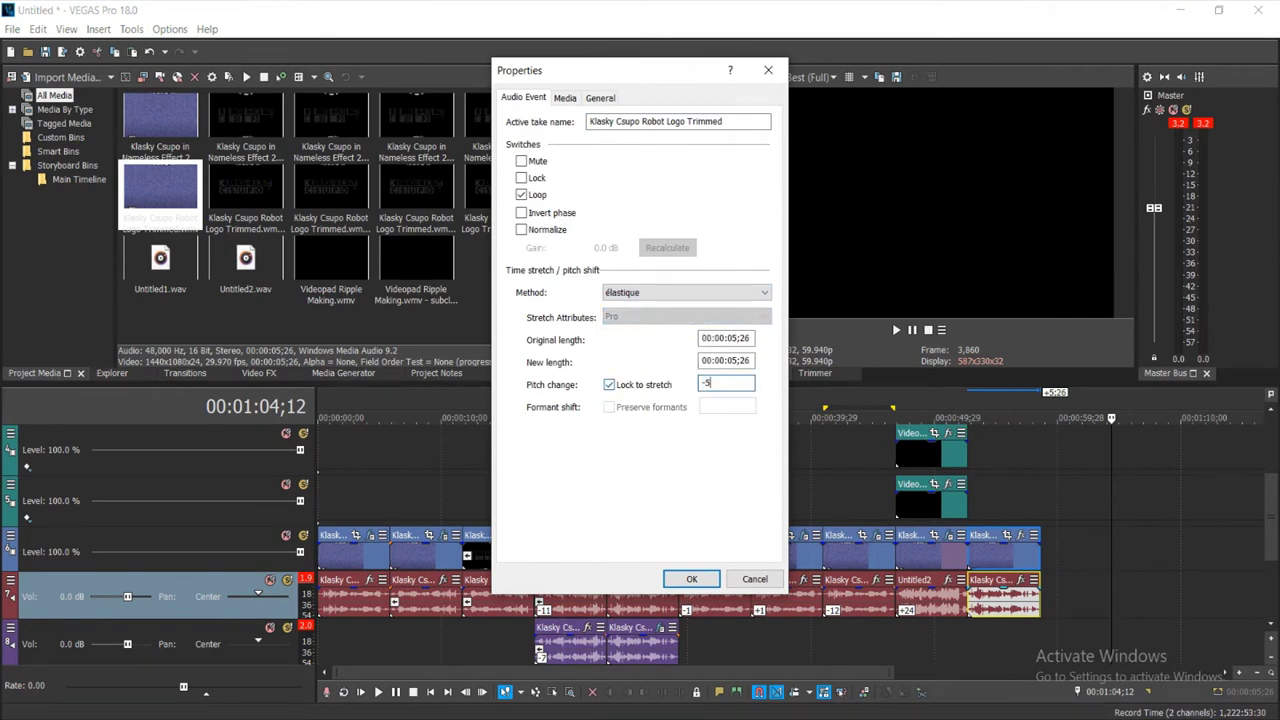
type("-5")
left_click(691, 579)
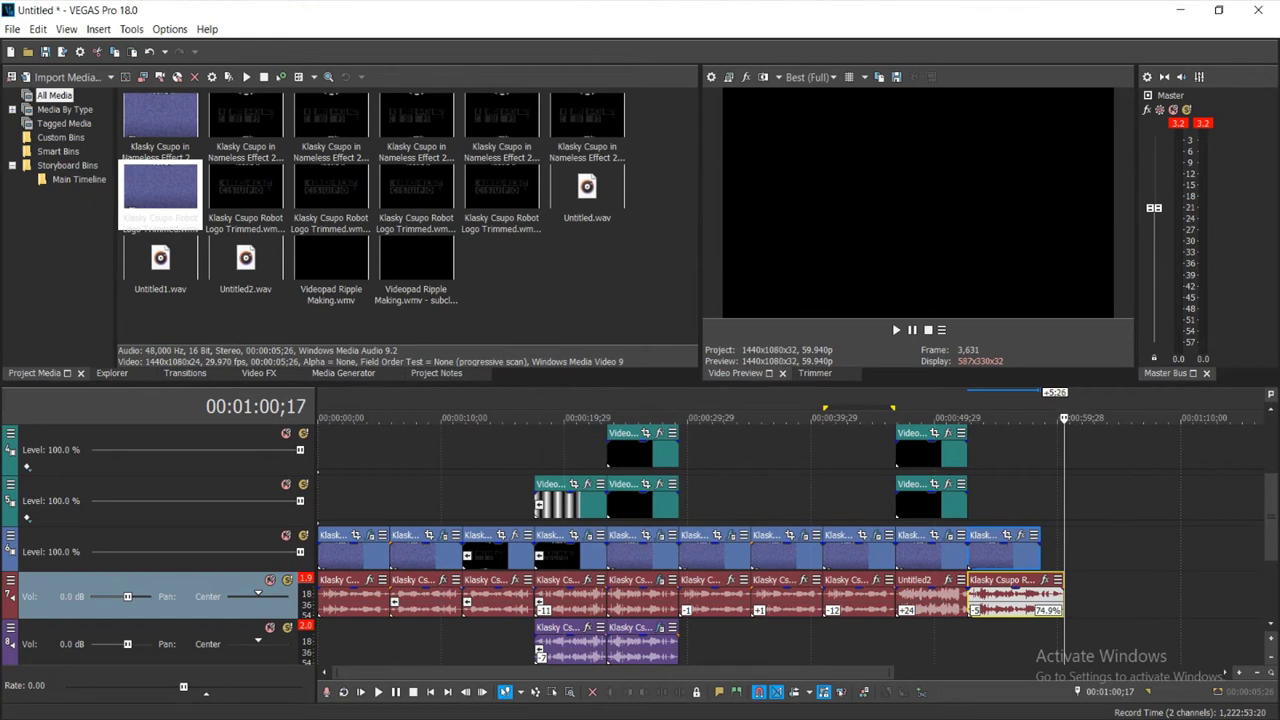
Stretch the appended video event to the end of its lengthened audio and set the audio's pitch change back to -5
left_click_drag(1040, 553, 1063, 548)
right_click(1026, 595)
left_click(1060, 703)
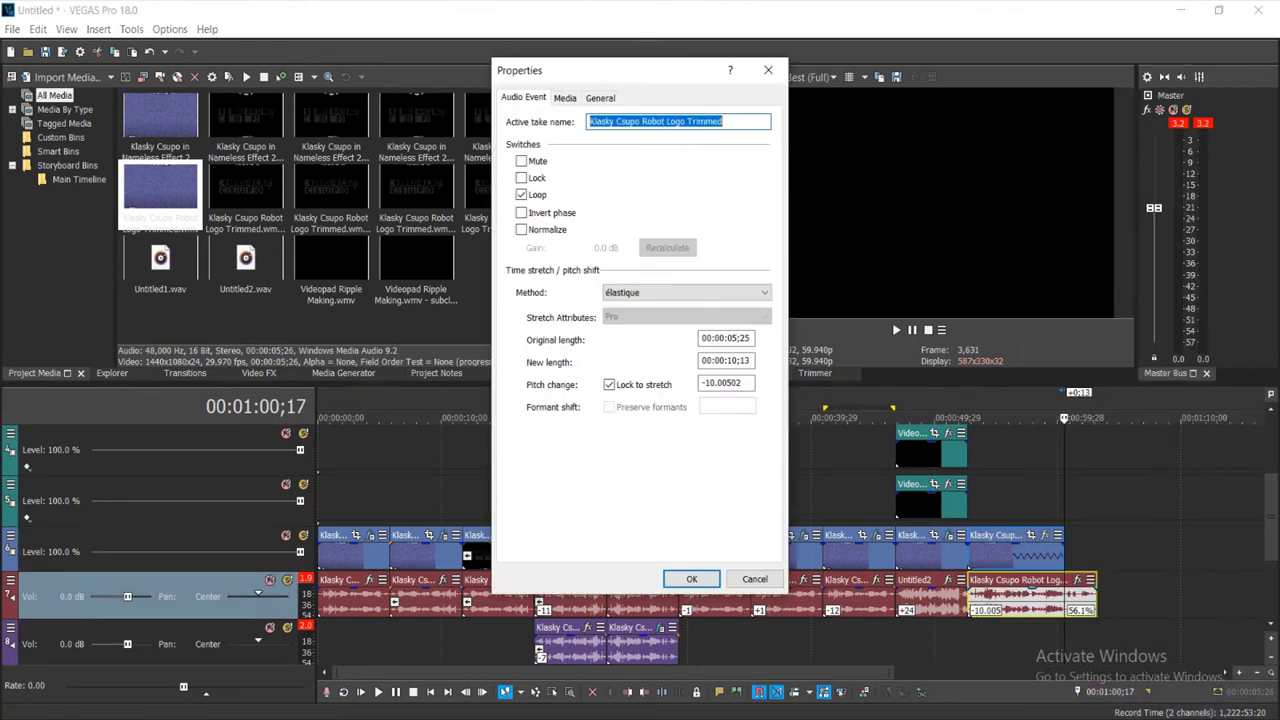
double_click(724, 383)
type("5")
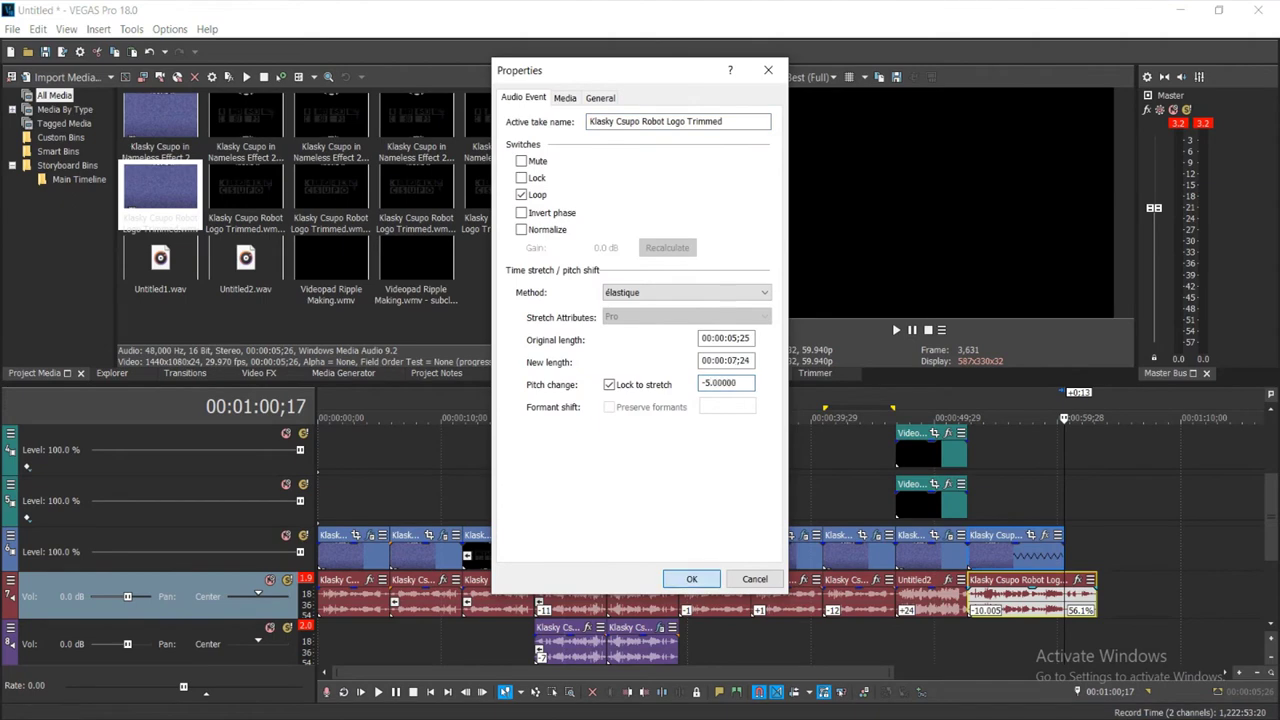
key("Return")
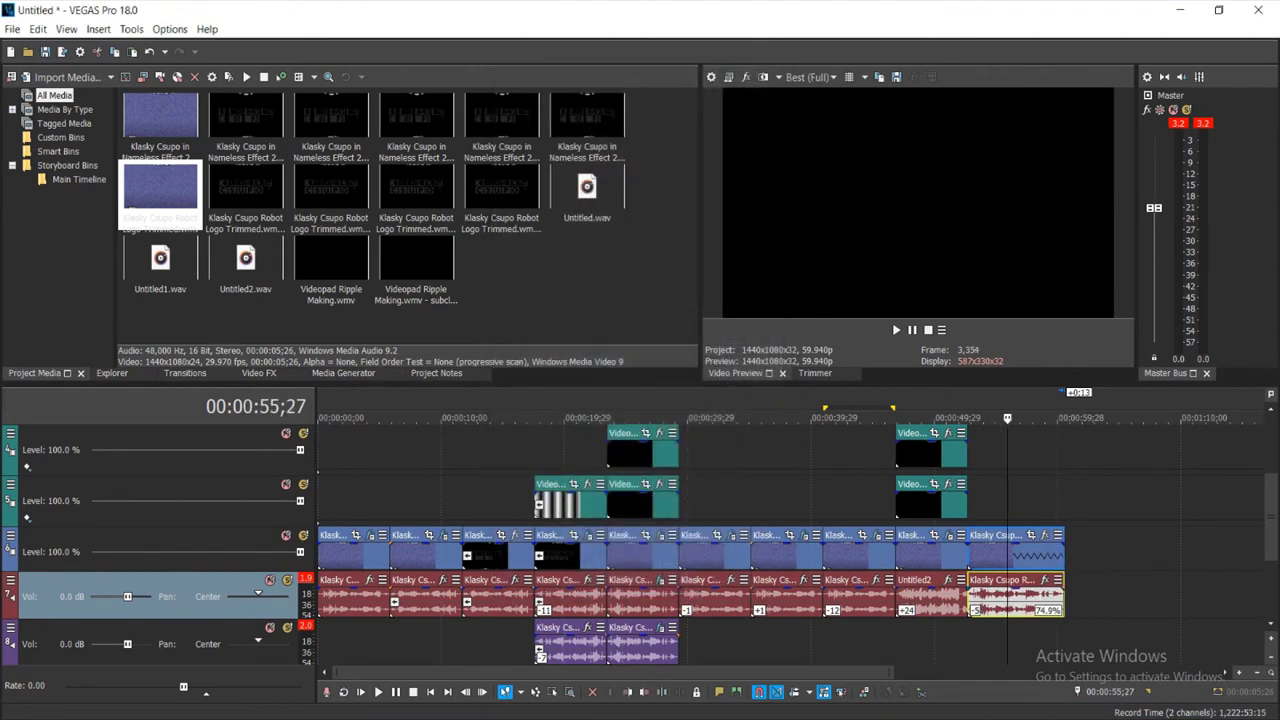
Copy the stretched video event and move the clip with its audio about 18 seconds later on the timeline
left_click(1012, 553)
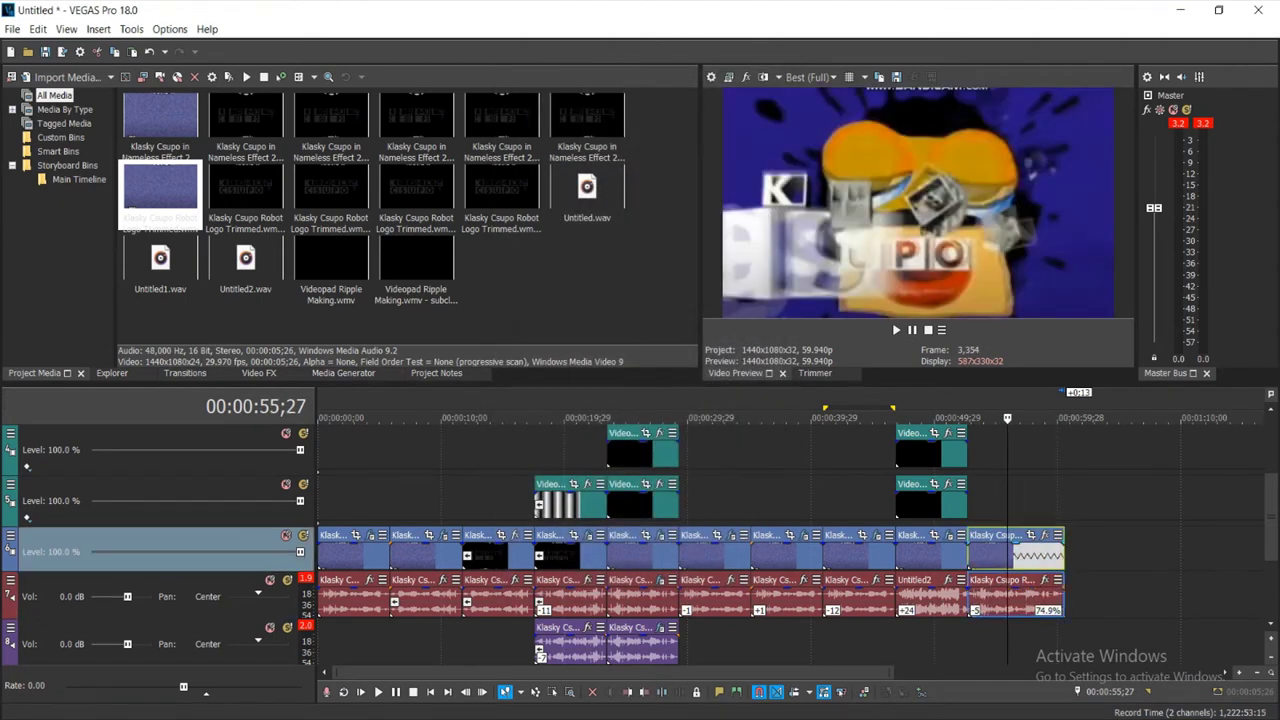
right_click(1012, 553)
left_click(1040, 231)
left_click_drag(1030, 553, 1250, 553)
Insert the first Klasky Csupo in Nameless Effect 2 clip after the last aligned event and paste the copied event attributes onto it
left_click_drag(160, 120, 972, 550)
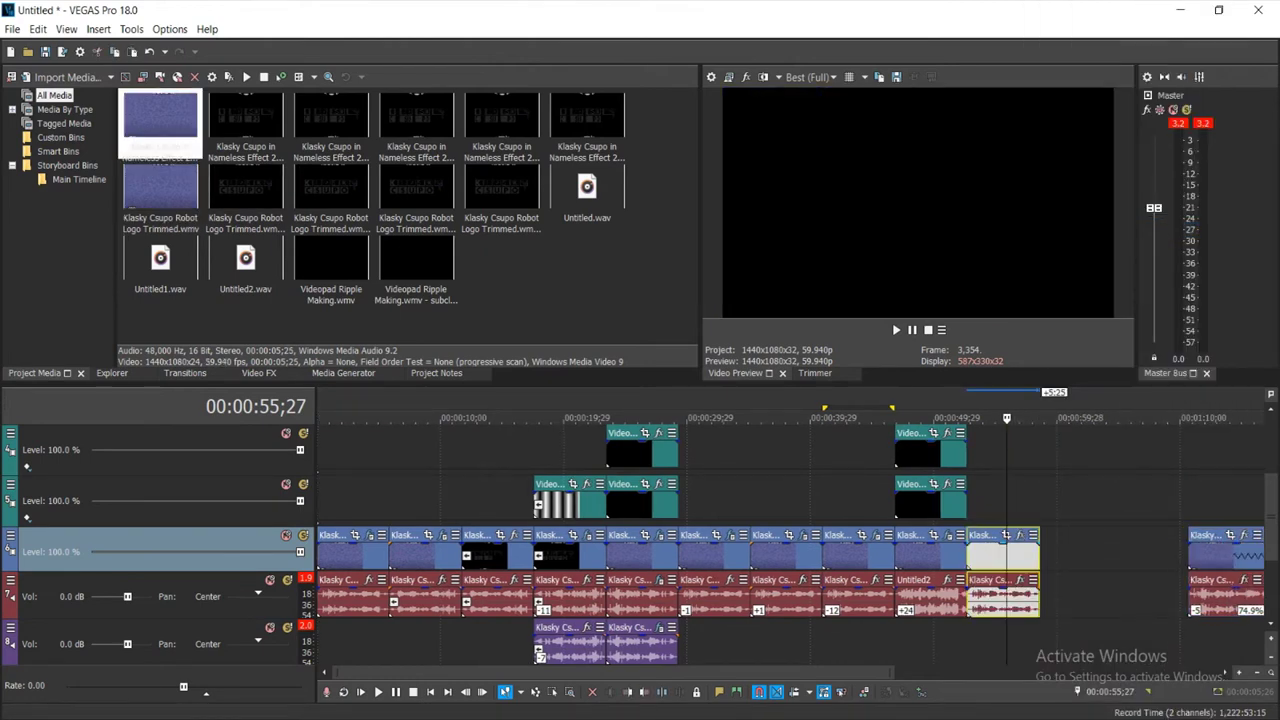
right_click(1003, 553)
left_click(1045, 248)
Delete the stretched Robot Logo clip that was moved to the far end of the timeline
right_click(1222, 598)
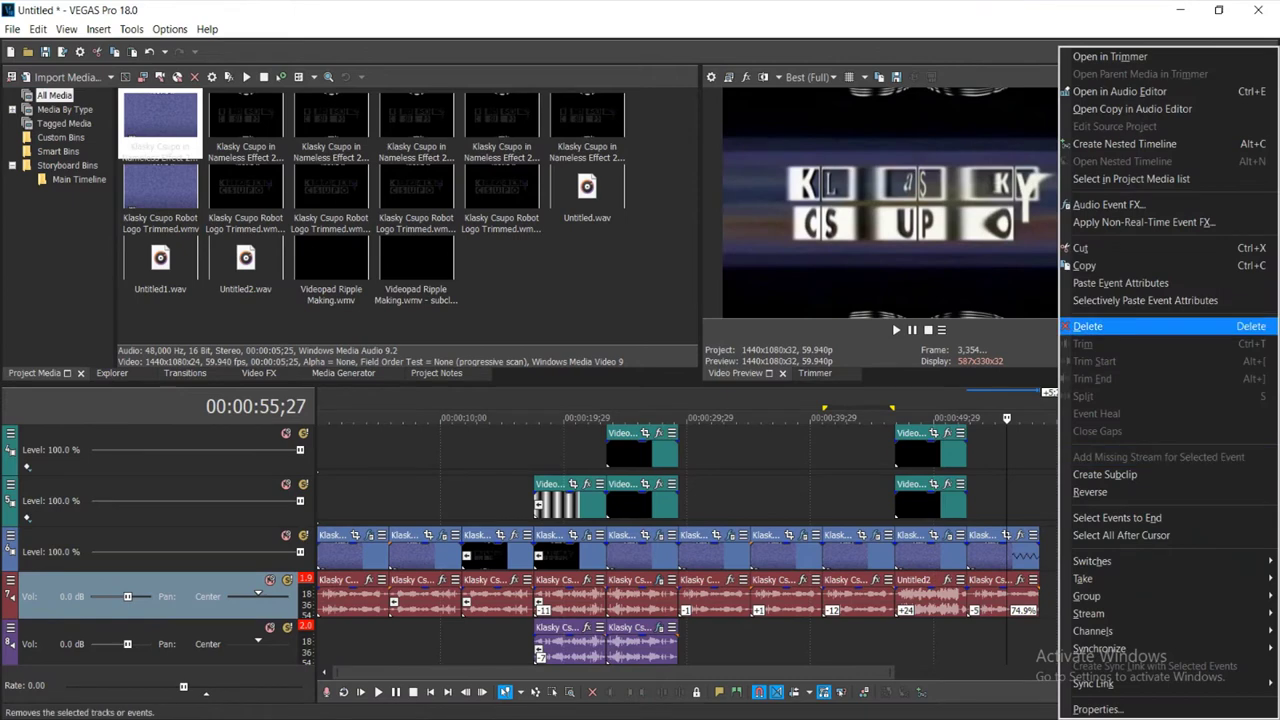
left_click(1150, 325)
key("Delete")
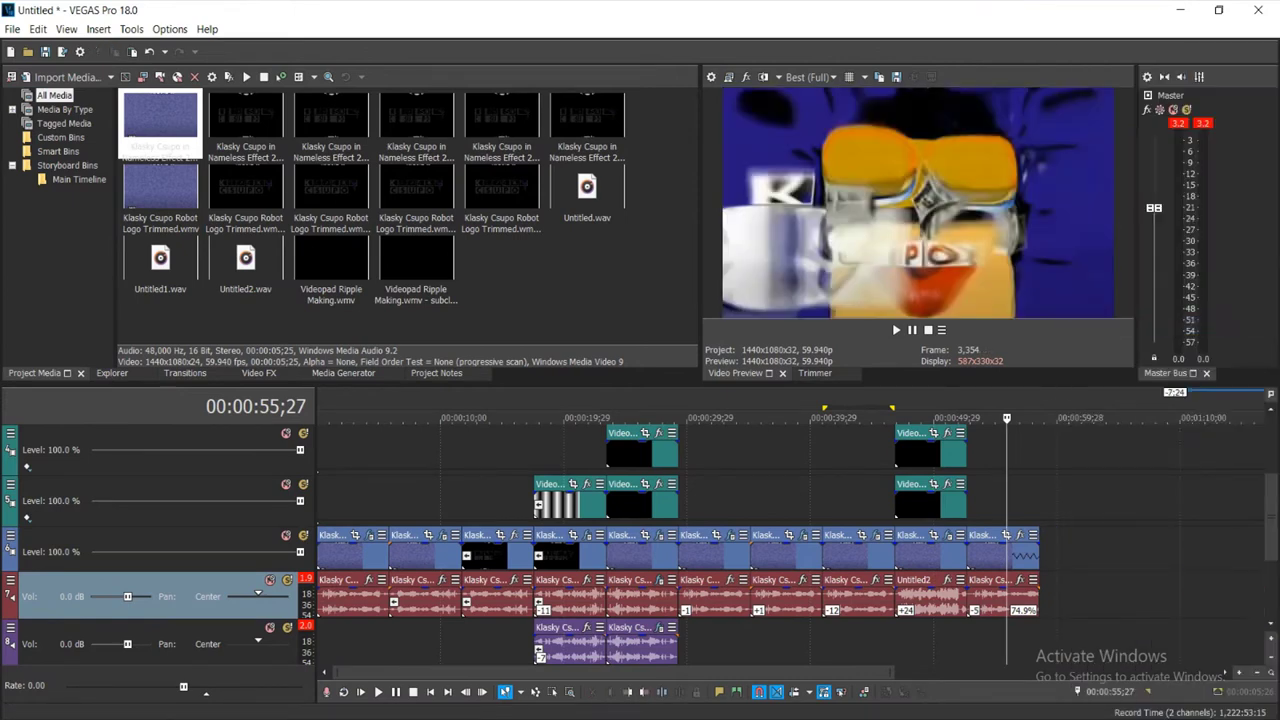
Extend the last clip and its audio by about 2 seconds and add the HSL Adjust Invert Color and Mirror Reflect Left effects to it
mouse_move(1038, 553)
left_mouse_down()
mouse_move(1086, 553)
mouse_move(1062, 553)
left_mouse_up()
left_click(259, 373)
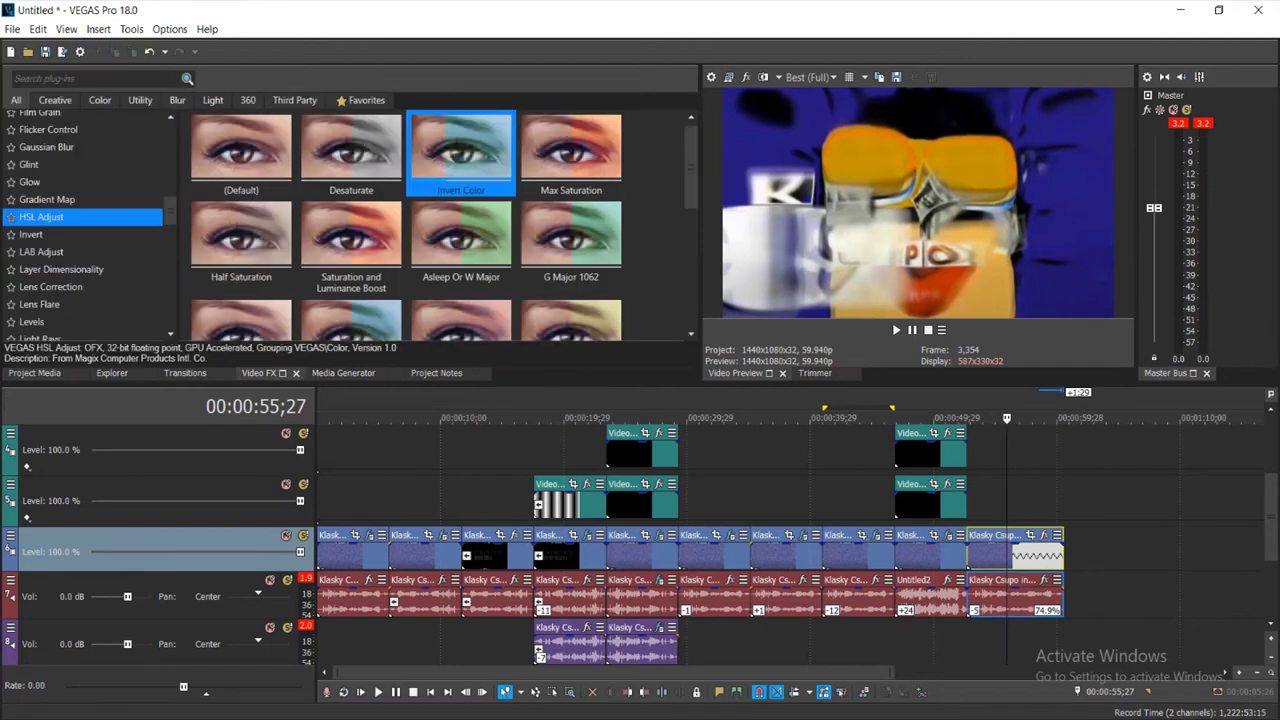
left_click_drag(461, 152, 1010, 552)
scroll(70, 236, "down", 3)
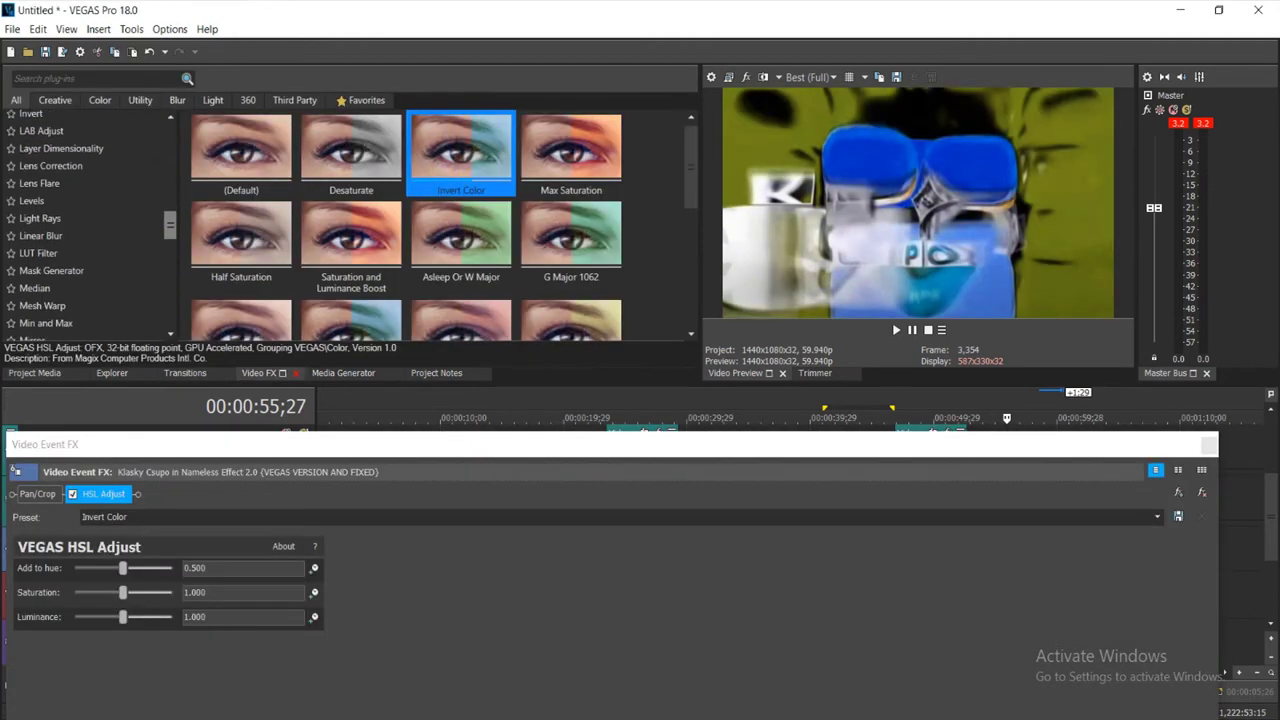
left_click(60, 323)
left_click_drag(571, 152, 620, 580)
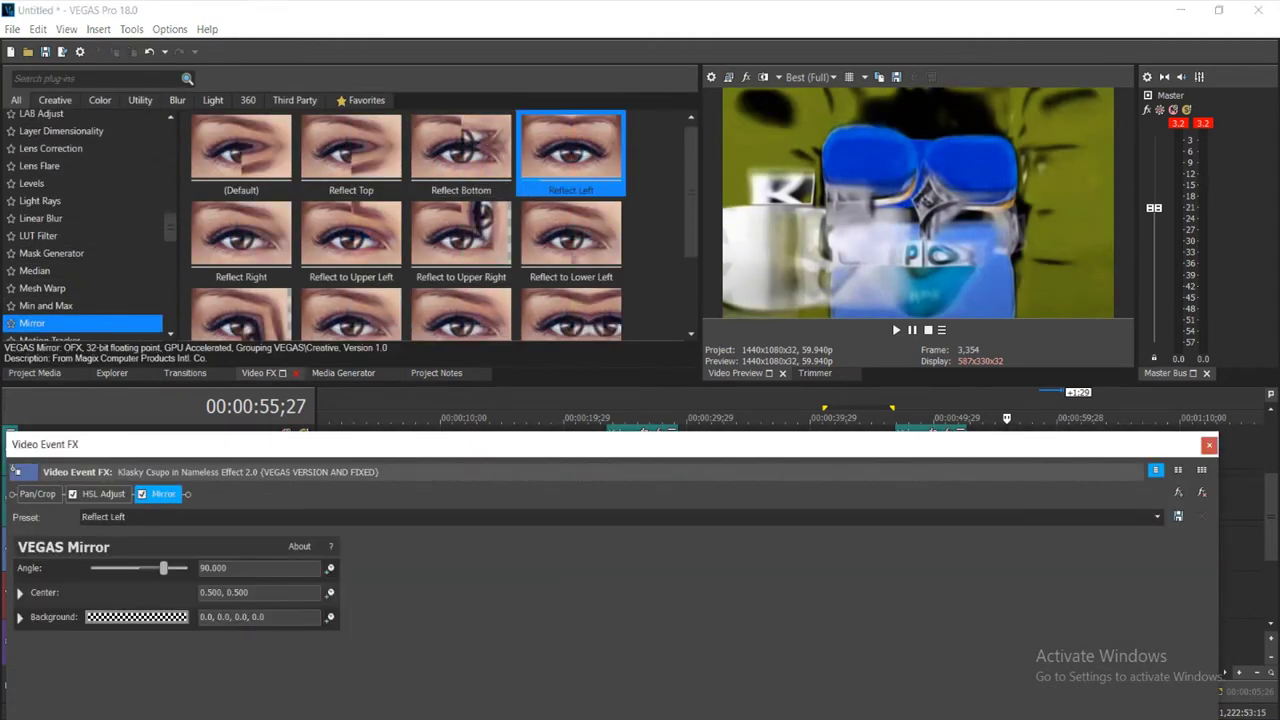
left_click(1209, 445)
left_click_drag(640, 673, 745, 673)
left_click(35, 373)
left_click_drag(160, 125, 890, 553)
right_click(911, 555)
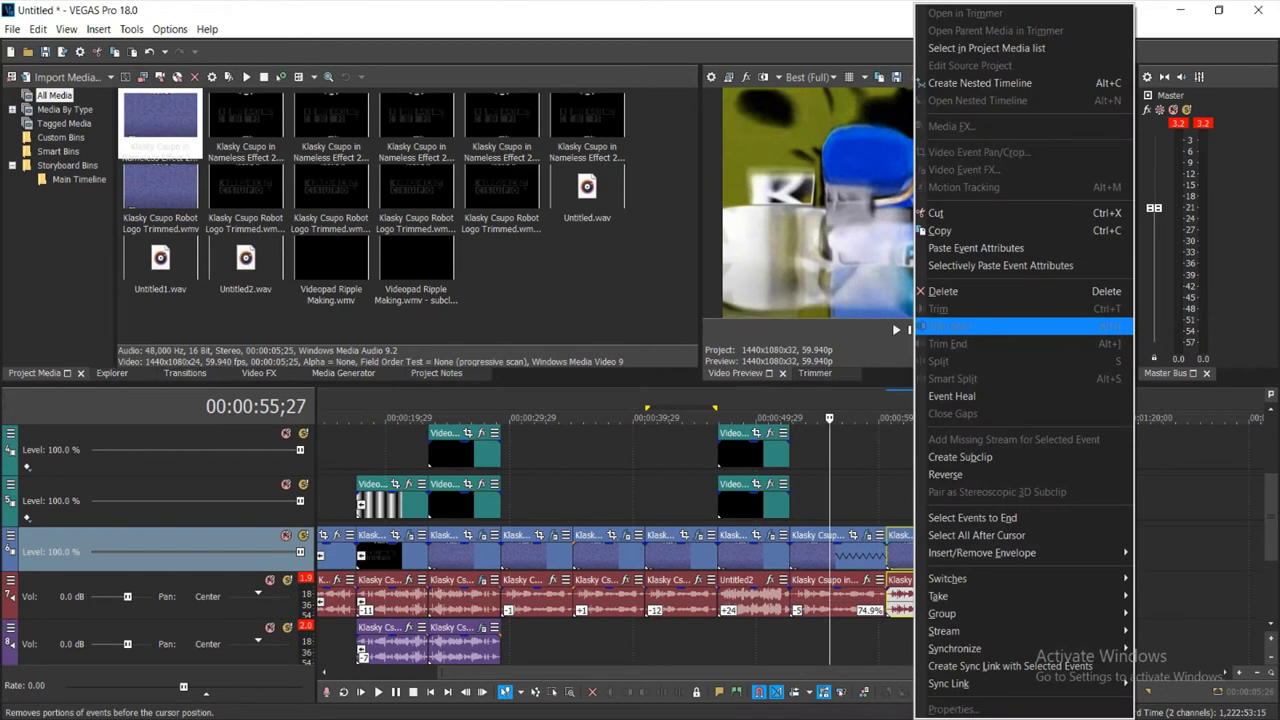
left_click(945, 291)
Append the Klasky Csupo Robot Logo Trimmed clip after the last event, keeping only its video by deleting its audio and the extra audio track
left_click_drag(160, 195, 888, 548)
left_click_drag(1271, 518, 1271, 574)
right_click(979, 463)
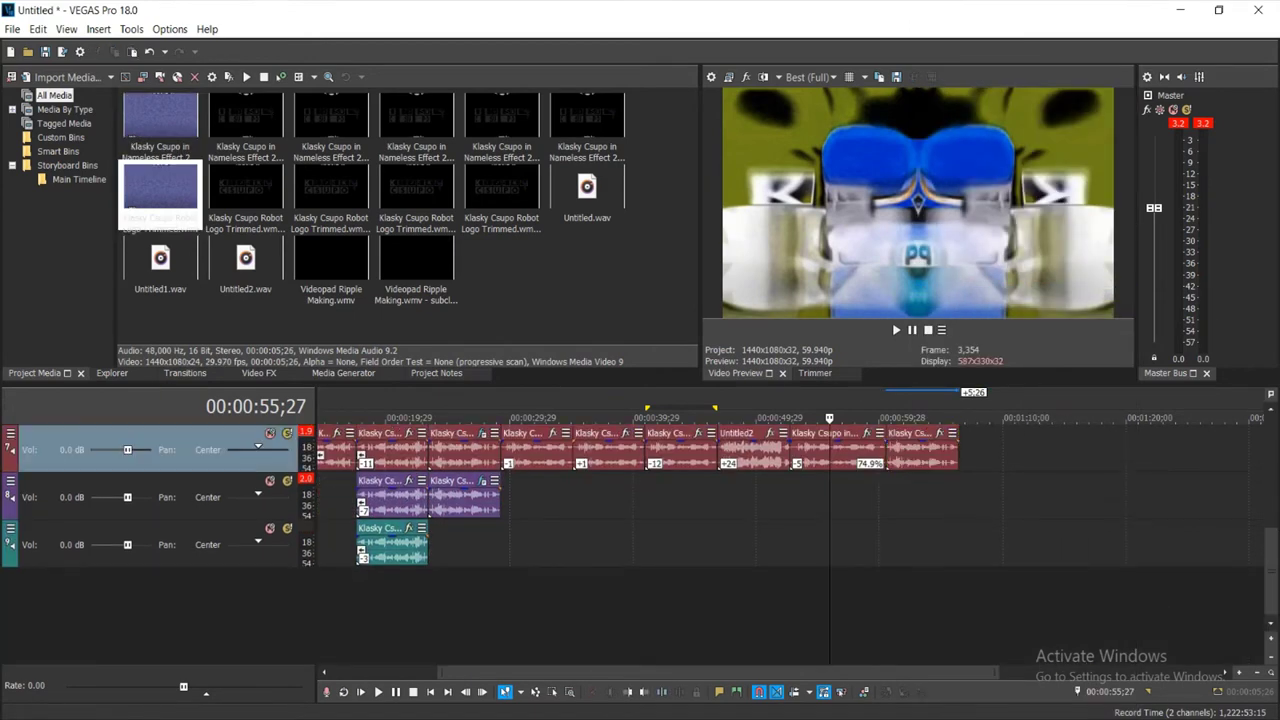
left_click(1034, 307)
left_click(922, 498)
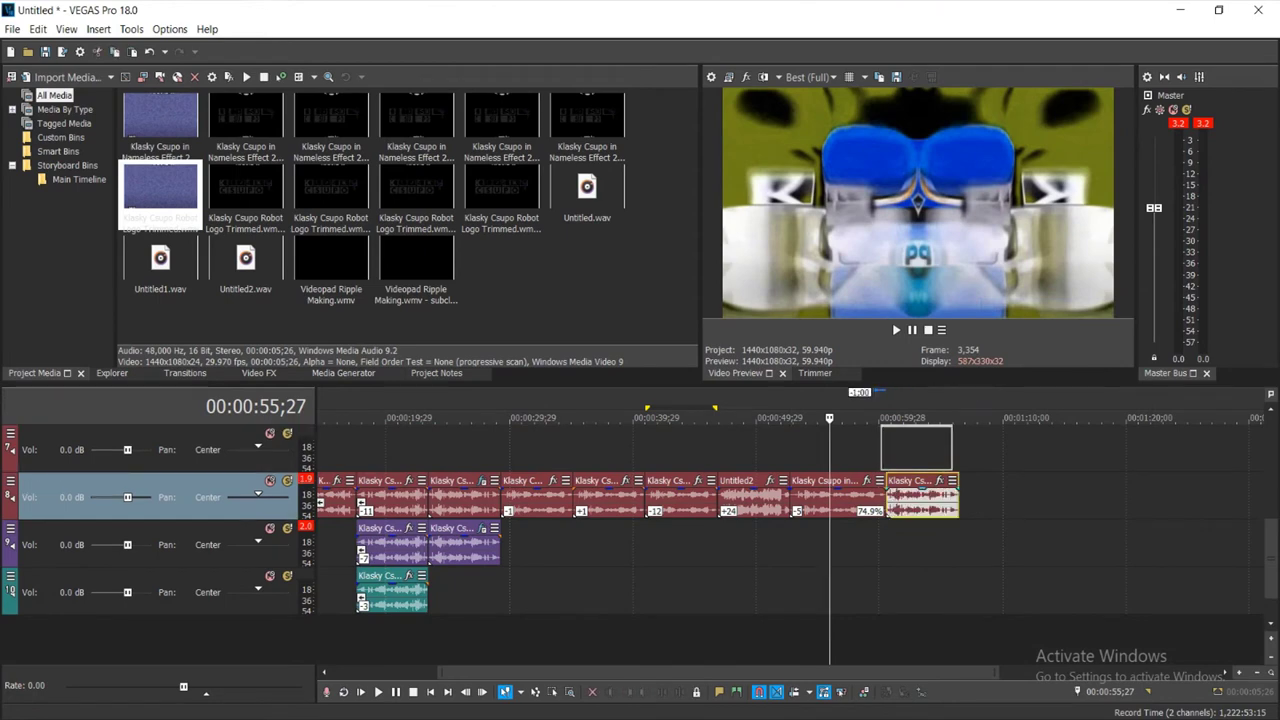
key("Delete")
right_click(862, 458)
left_click(900, 322)
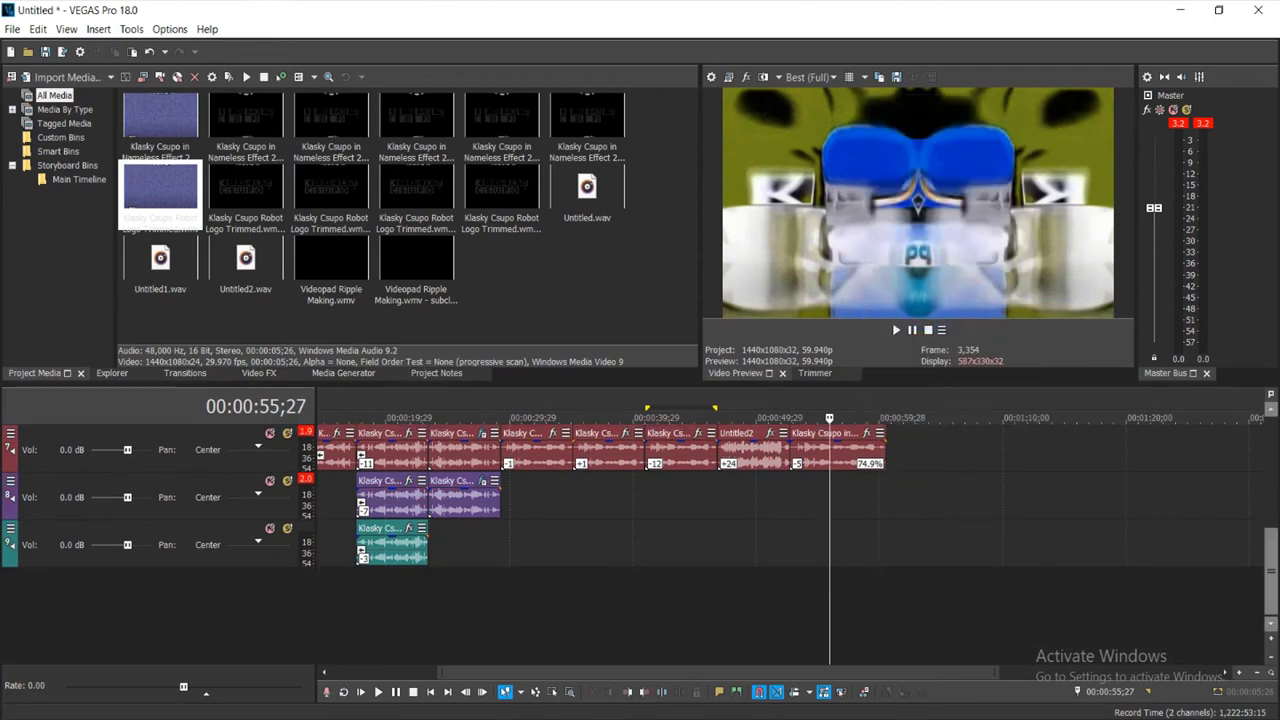
scroll(640, 500, "up", 2)
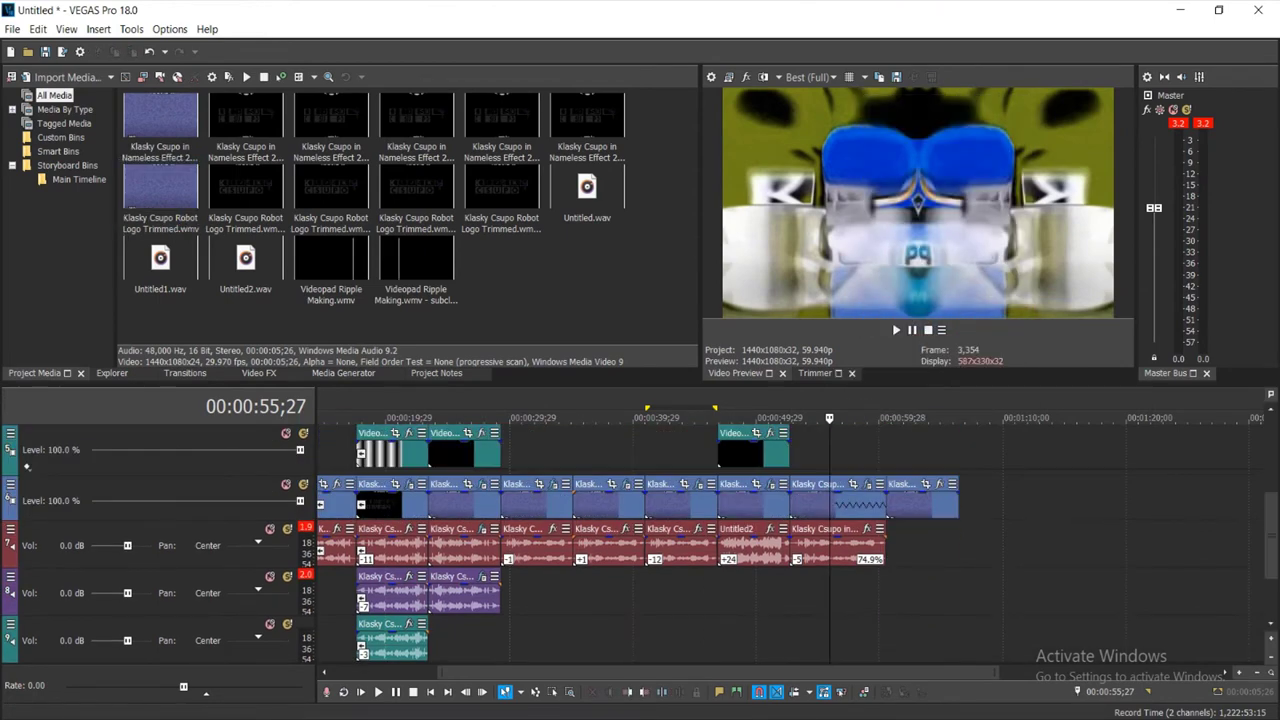
left_click_drag(245, 262, 938, 544)
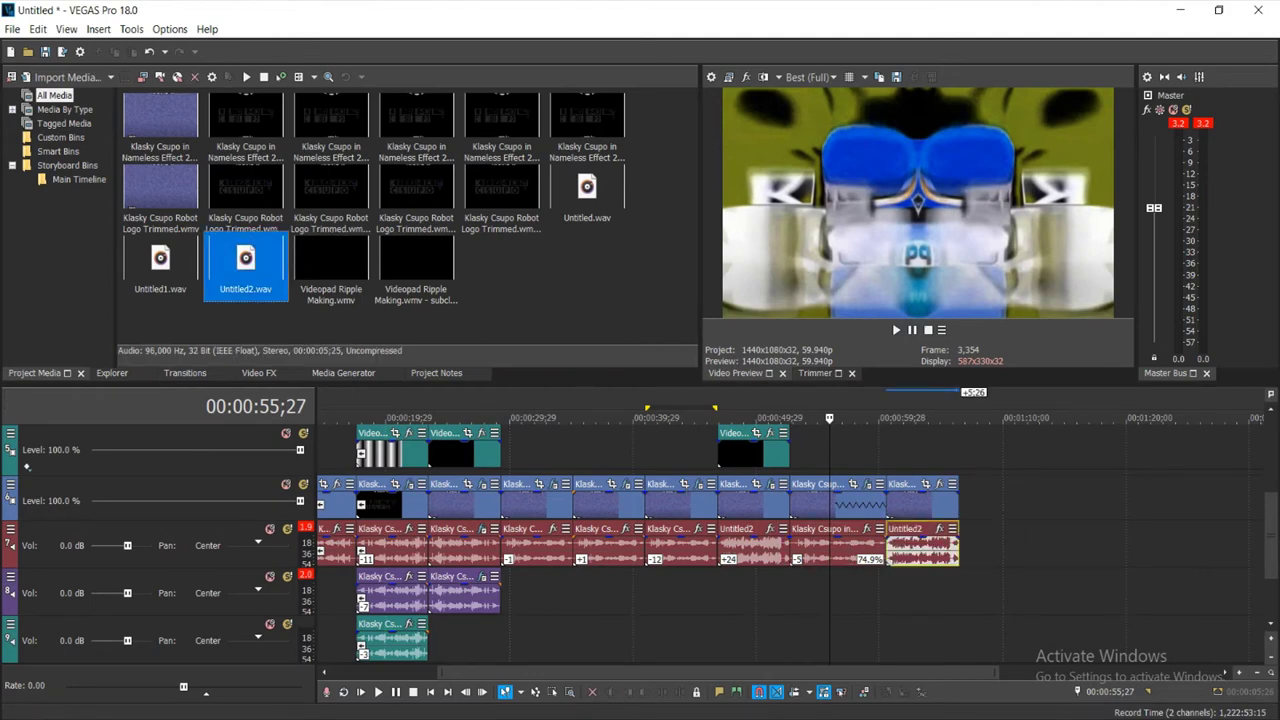
left_click(892, 545)
key("space")
right_click(925, 545)
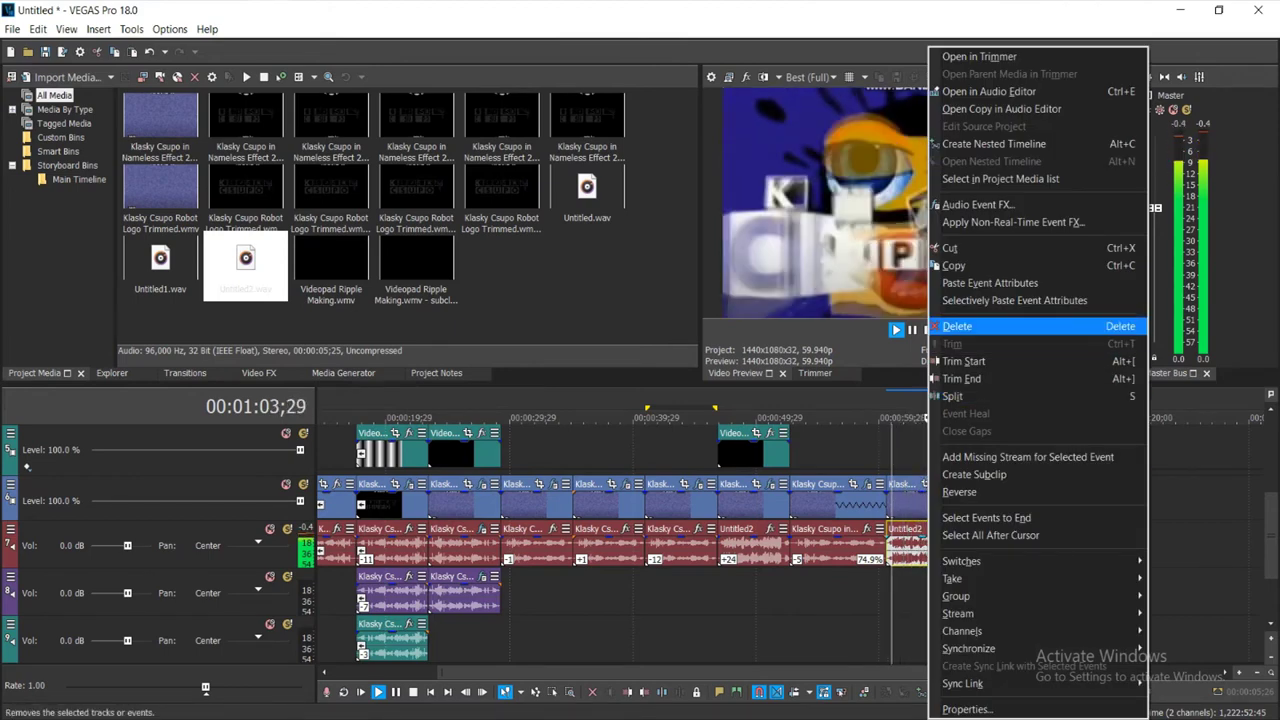
left_click(957, 326)
Place Untitled.wav under the appended Robot Logo video and set its pitch change to 24 using élastique Pro
left_click_drag(960, 543, 922, 544)
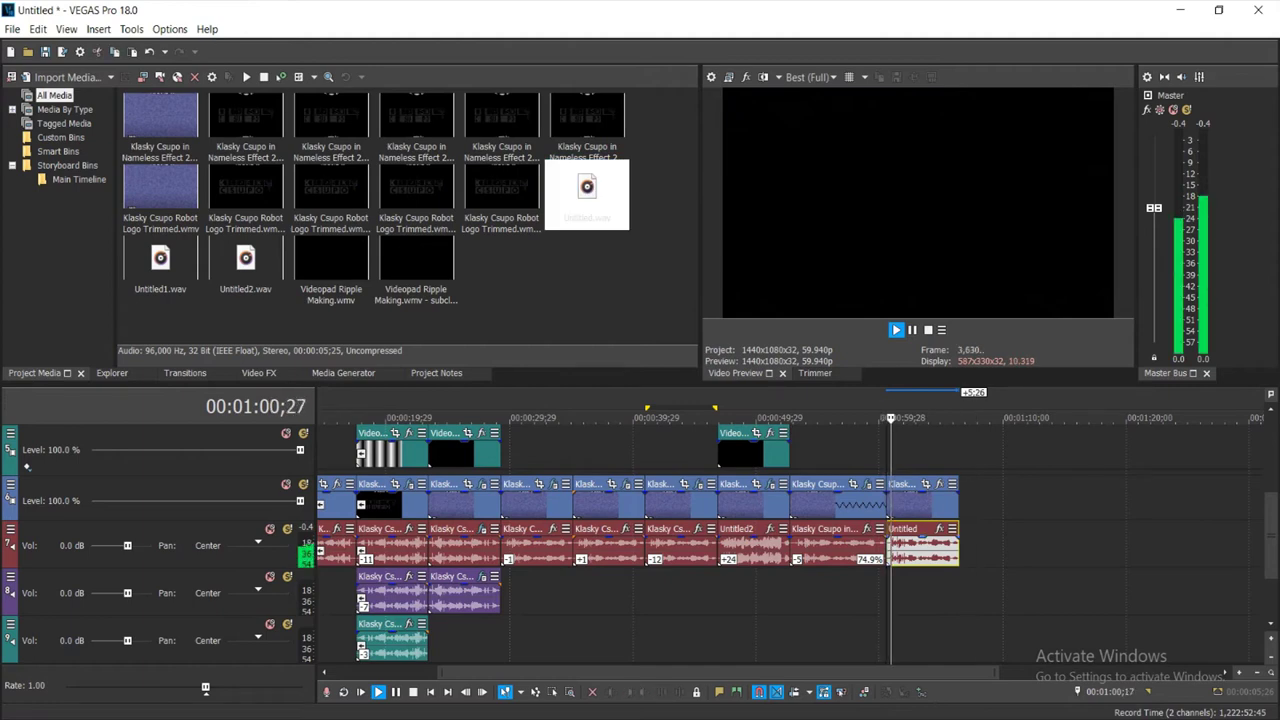
right_click(928, 545)
left_click(990, 709)
left_click(686, 293)
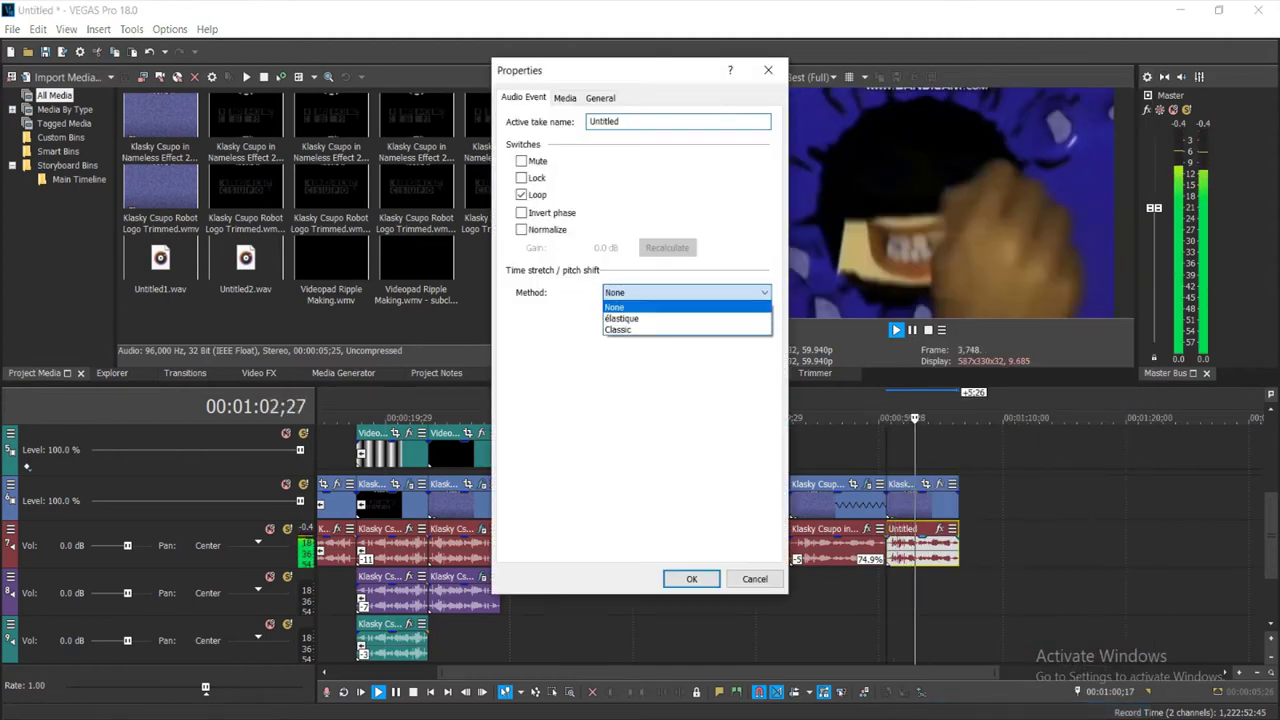
left_click(680, 318)
left_click(682, 317)
left_click(620, 330)
double_click(720, 383)
type("24")
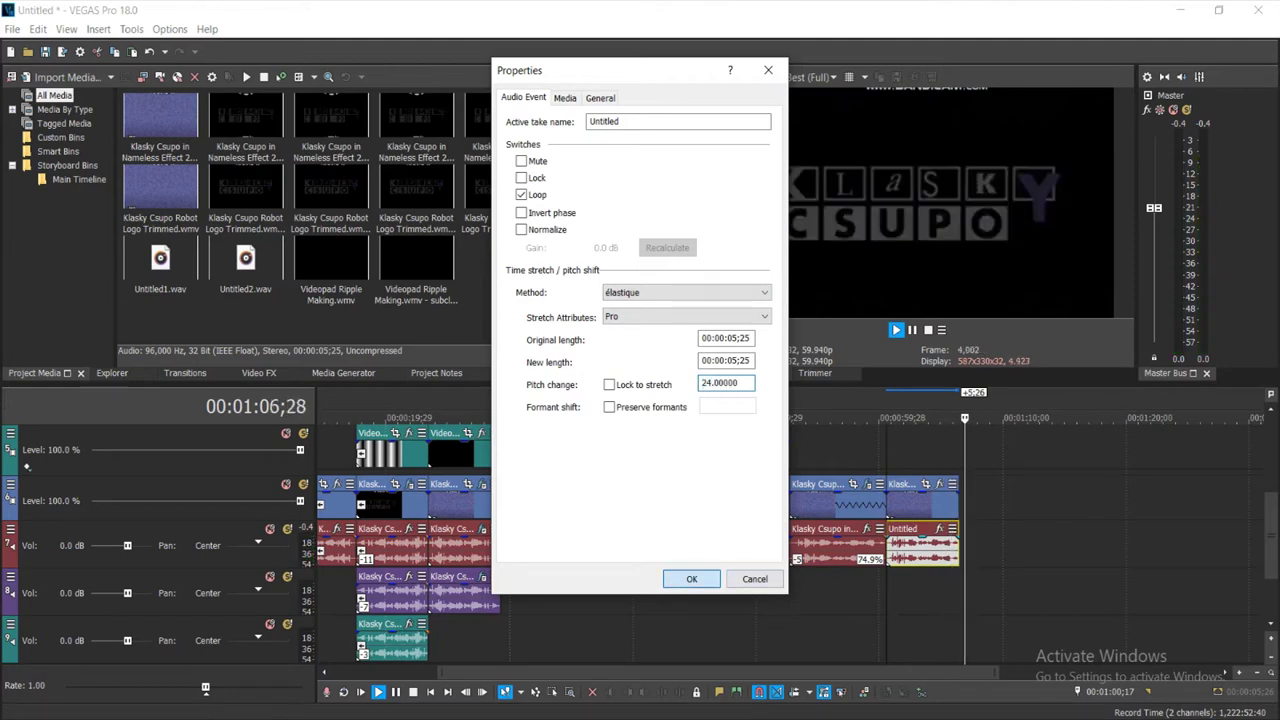
key("Return")
Layer a second Untitled.wav on the audio track below with an élastique Pro pitch change of 17, and play back the combined sound
left_click_drag(587, 193, 892, 594)
right_click(906, 595)
left_click(944, 709)
left_click(686, 292)
left_click(640, 310)
left_click(686, 316)
left_click(640, 329)
double_click(718, 383)
type("17")
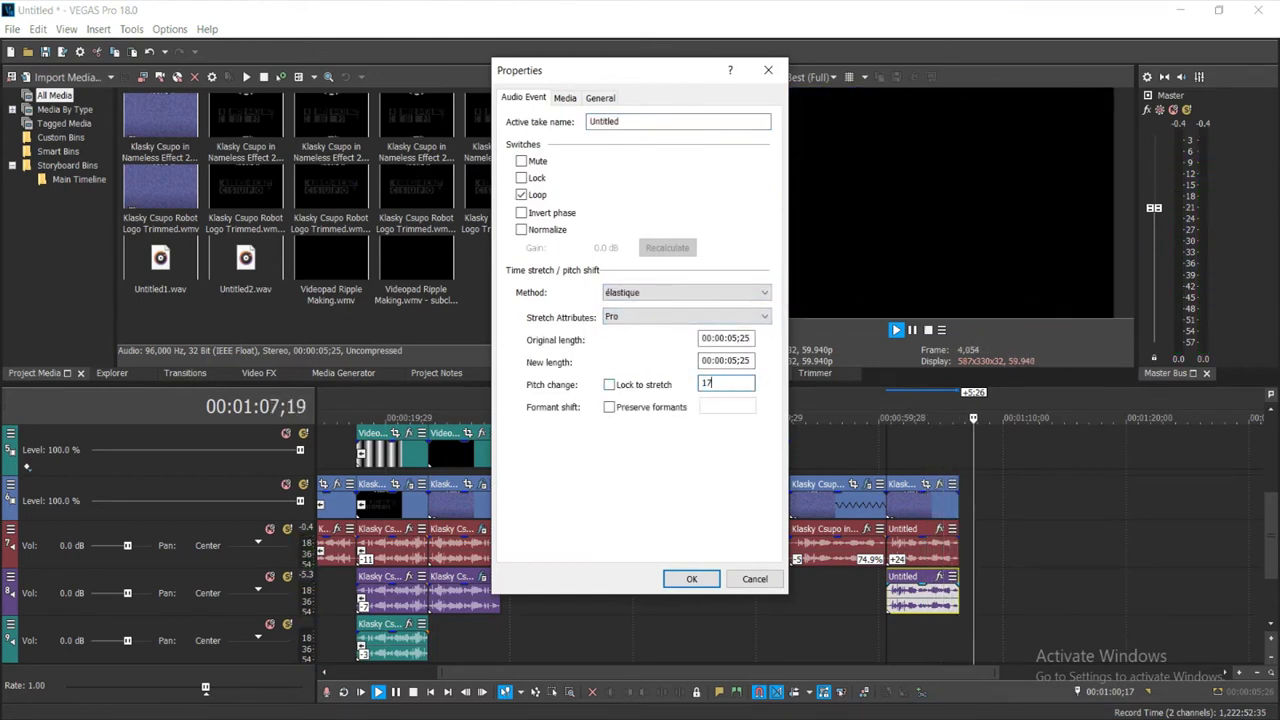
left_click(691, 578)
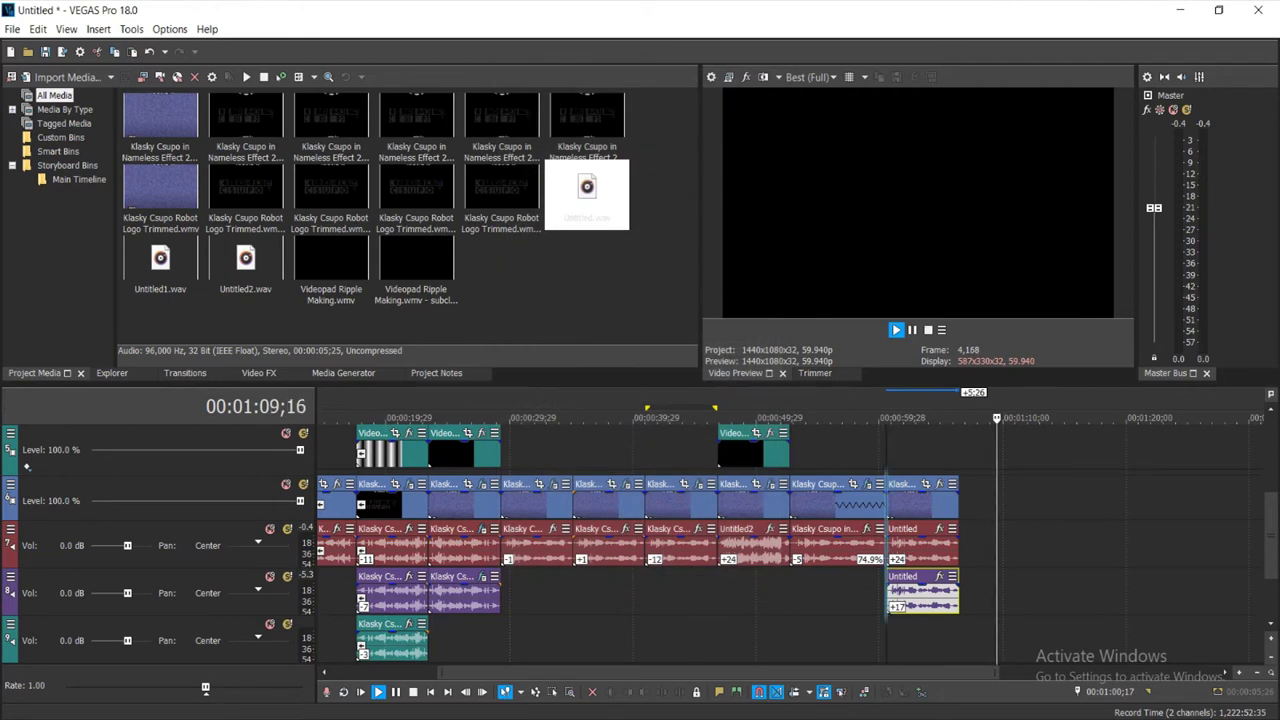
key("space")
left_click_drag(1271, 536, 1271, 517)
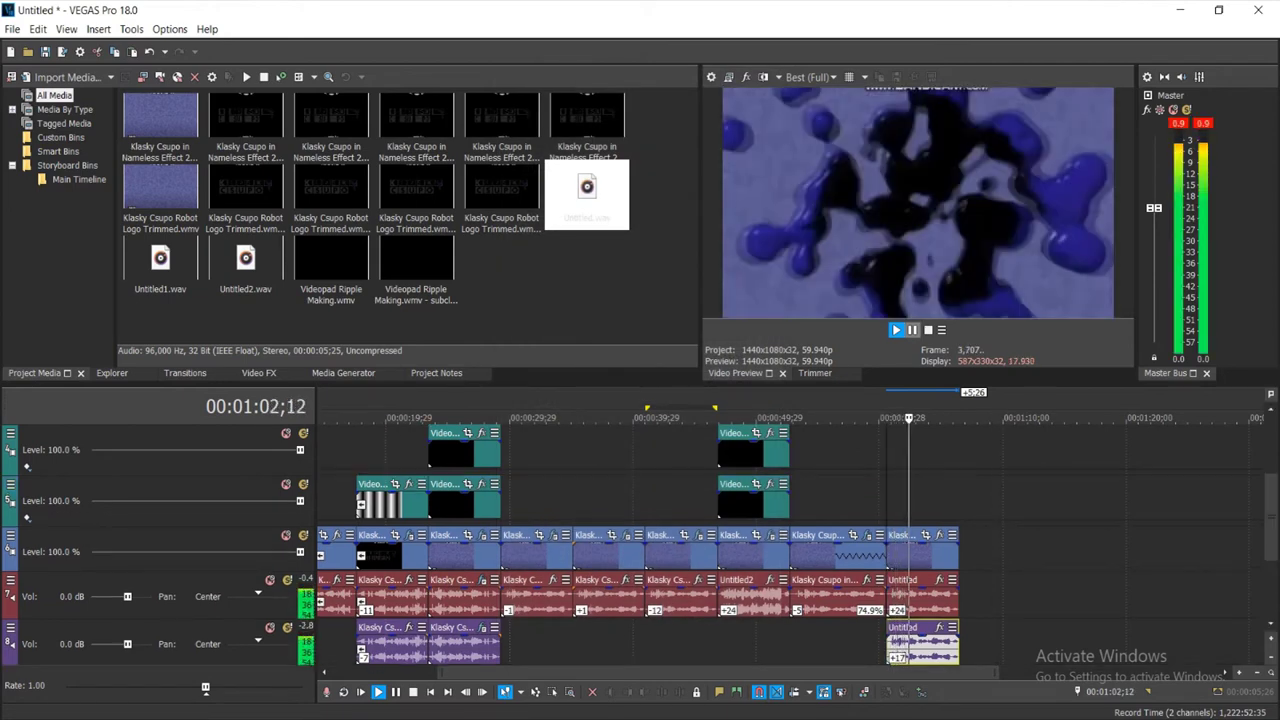
key("space")
Copy the stack of overlay video events above the Untitled2 audio clip and align the pasted copies with the last Robot Logo event
scroll(640, 590, "up", 2)
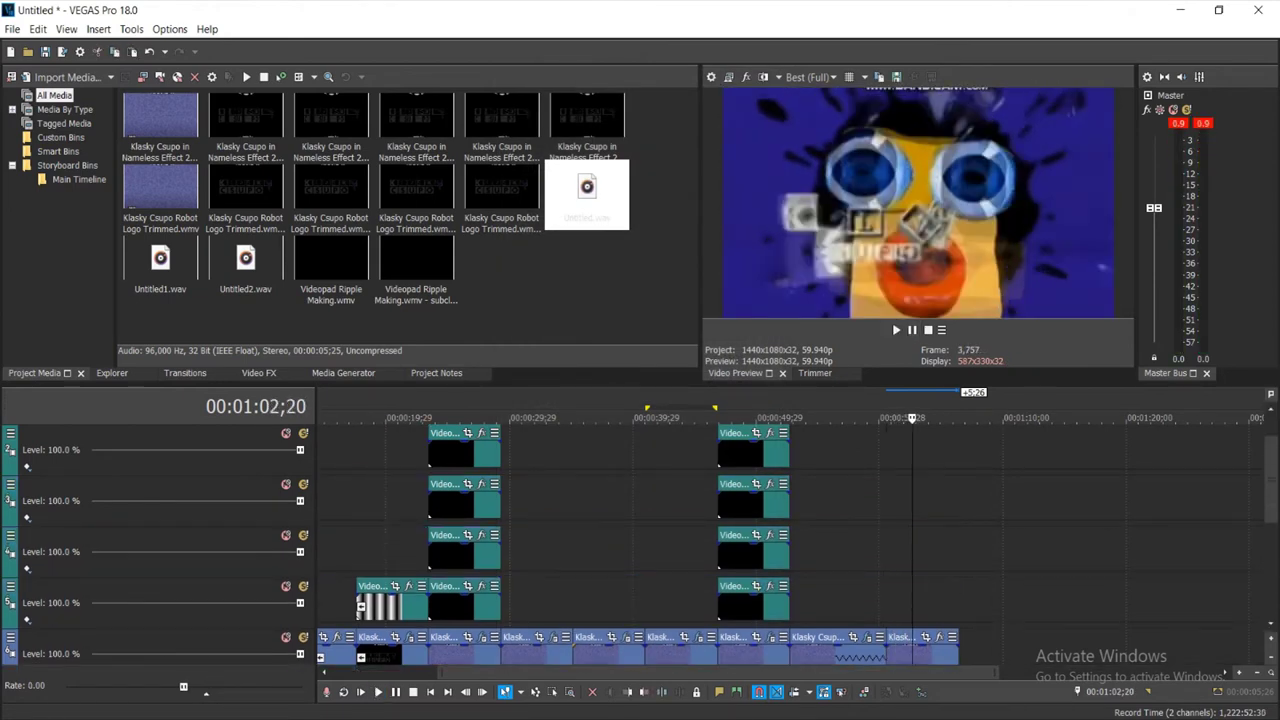
scroll(640, 540, "up", 1)
left_click_drag(823, 665, 748, 440)
right_click(748, 440)
left_click(772, 230)
left_click(896, 440)
right_click(896, 440)
left_click(930, 72)
scroll(640, 545, "down", 3)
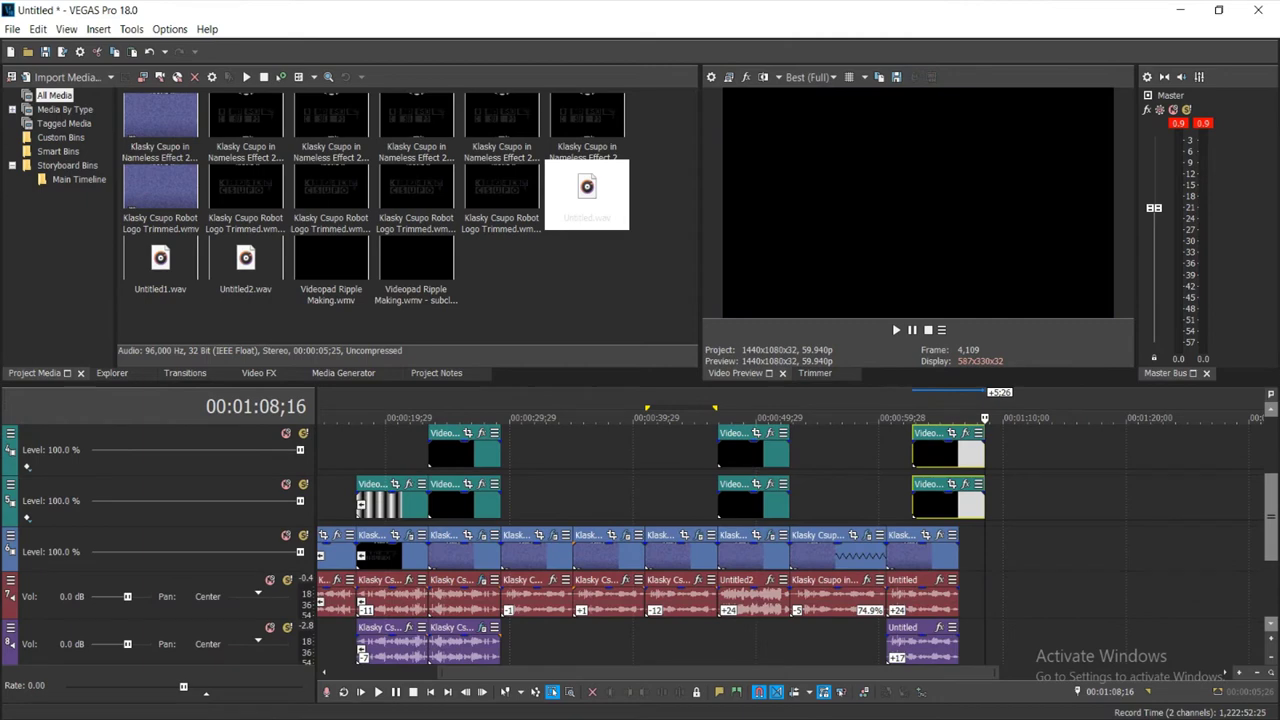
left_click_drag(948, 455, 922, 455)
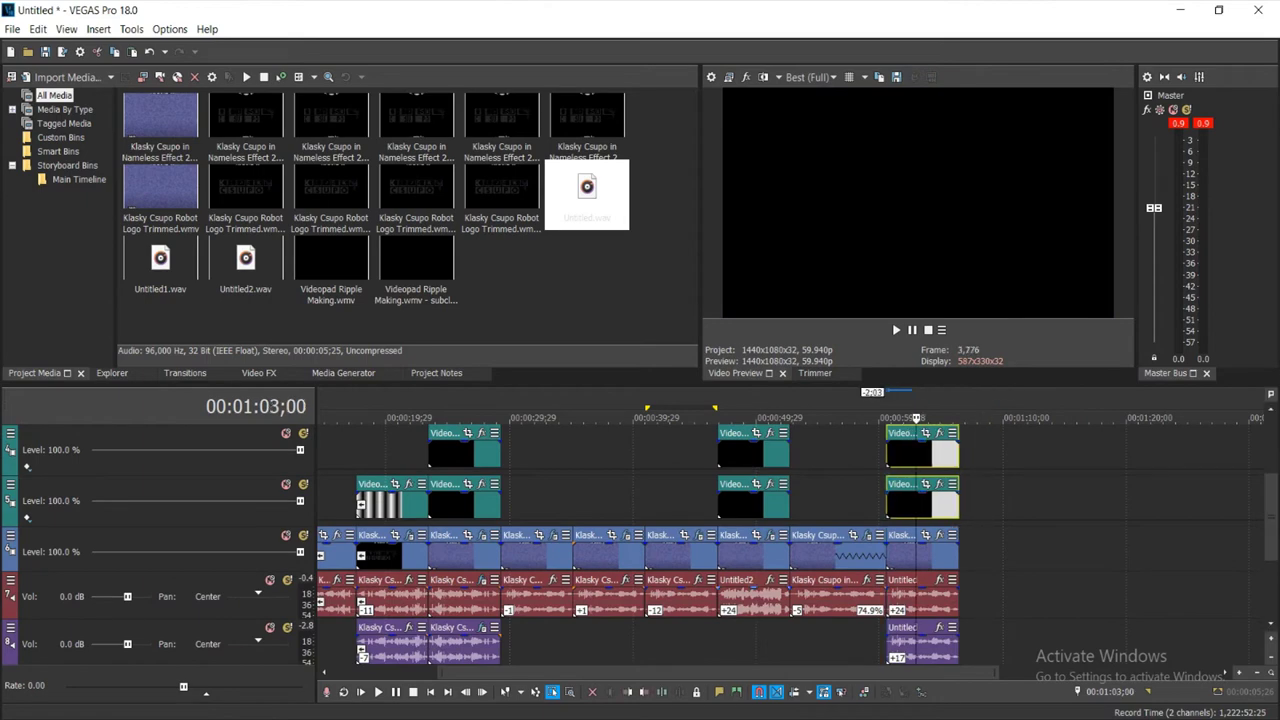
left_click(505, 691)
Apply the Sad filter package to the last Robot Logo video event, review its LAB Adjust, HSL Adjust and Wave settings, and play the clip
left_click(939, 536)
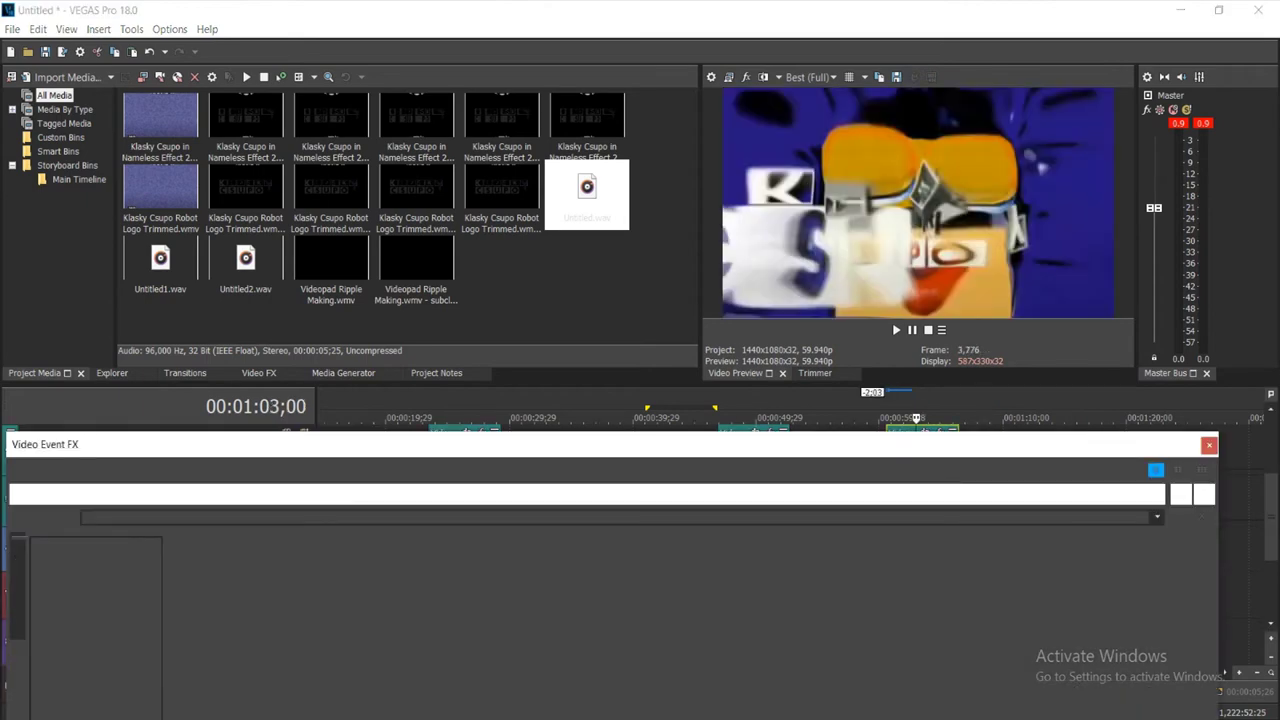
left_click_drag(428, 554, 896, 554)
double_click(570, 326)
left_click(1030, 205)
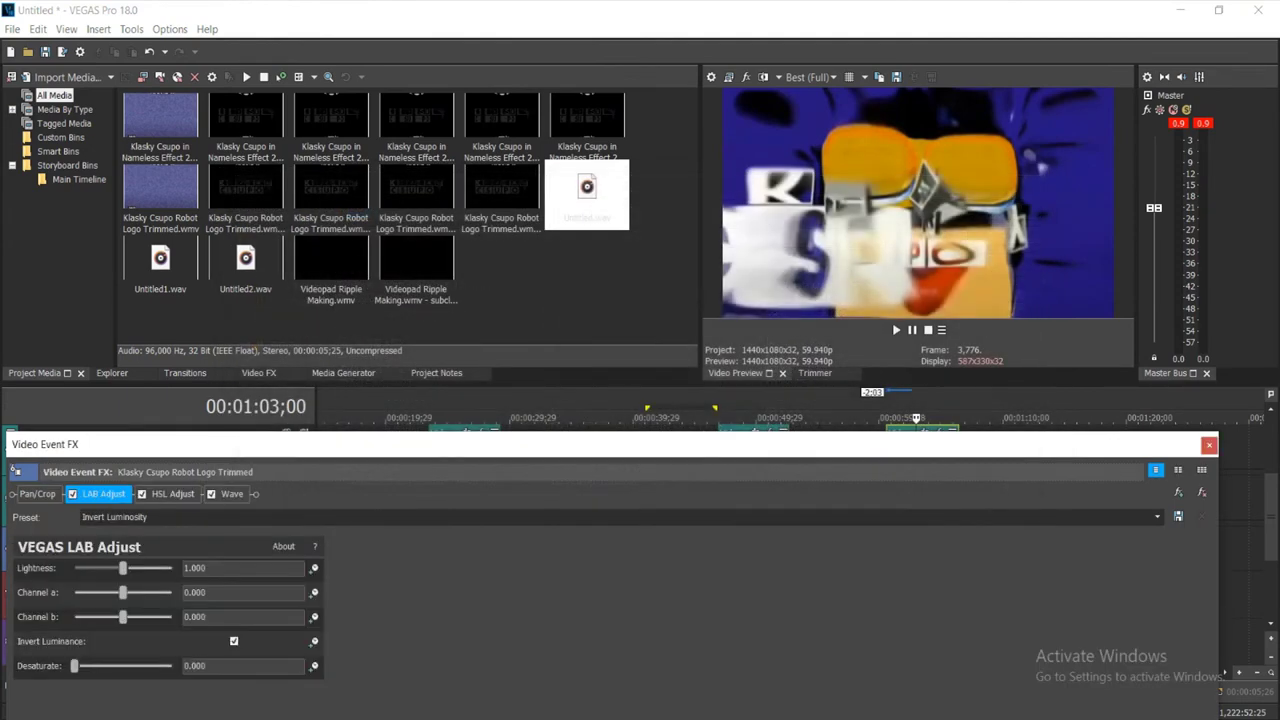
left_click(173, 494)
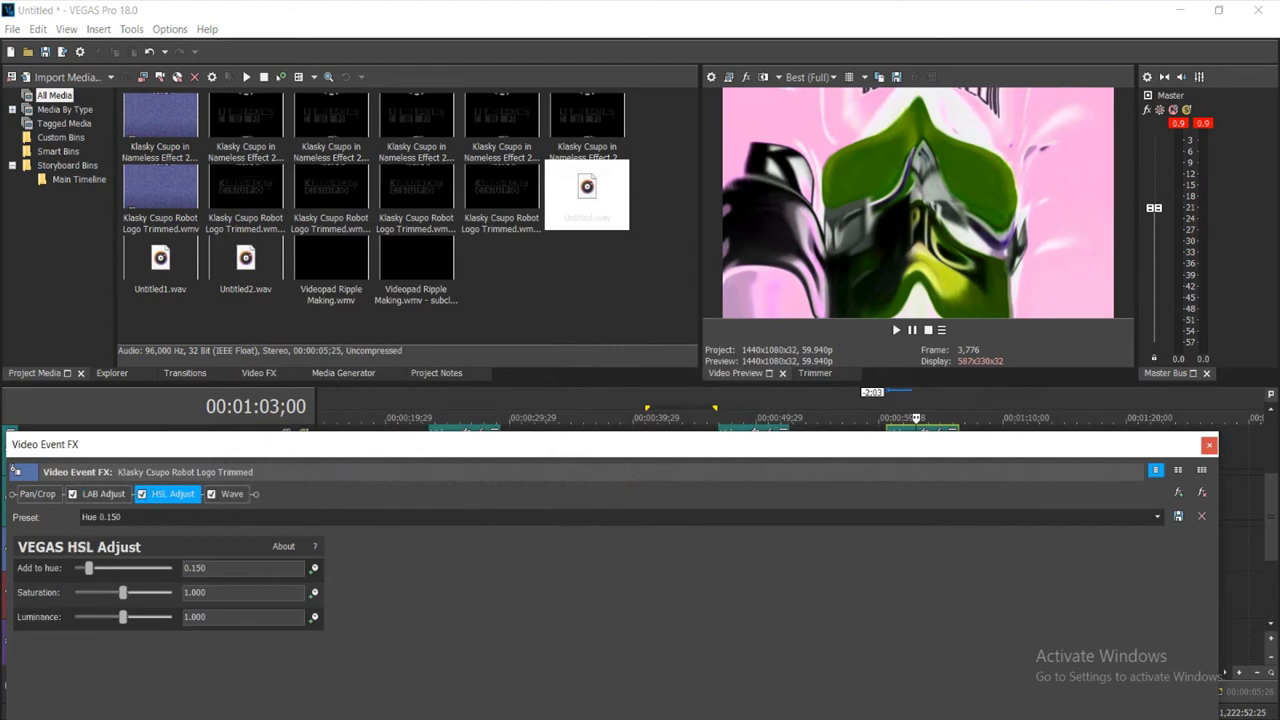
left_click(232, 494)
left_click(1209, 446)
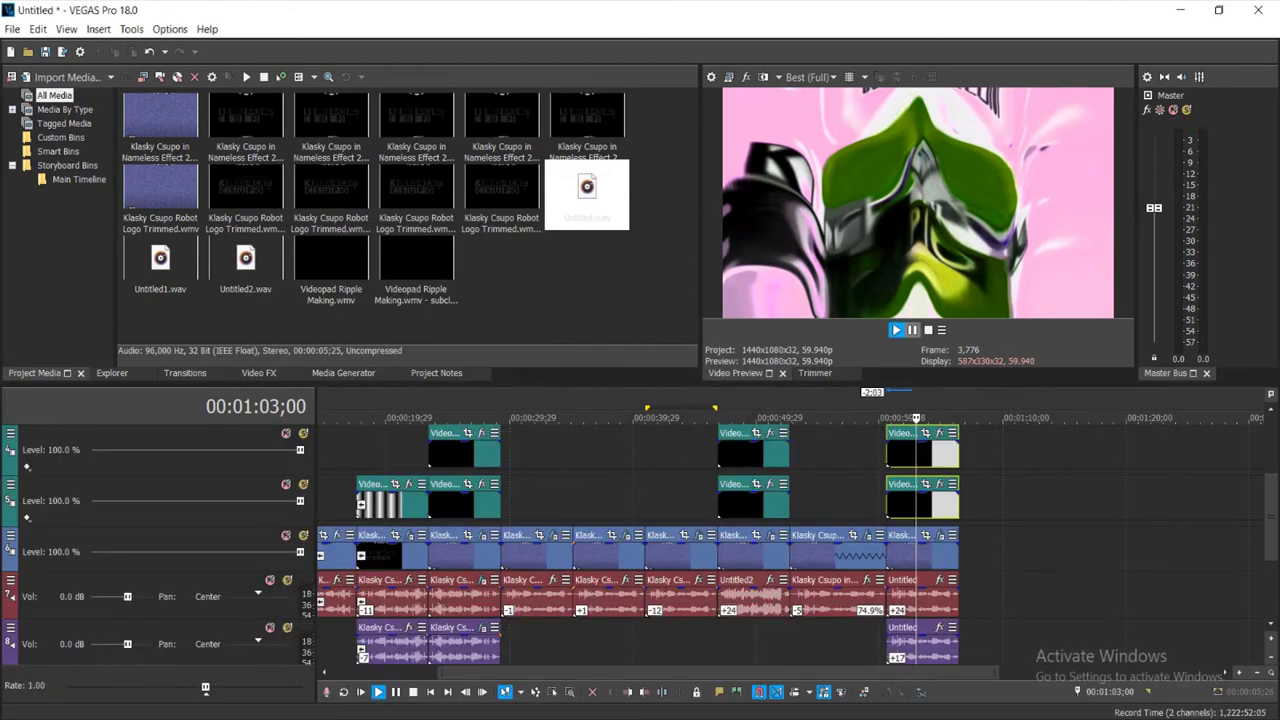
key("space")
key("space")
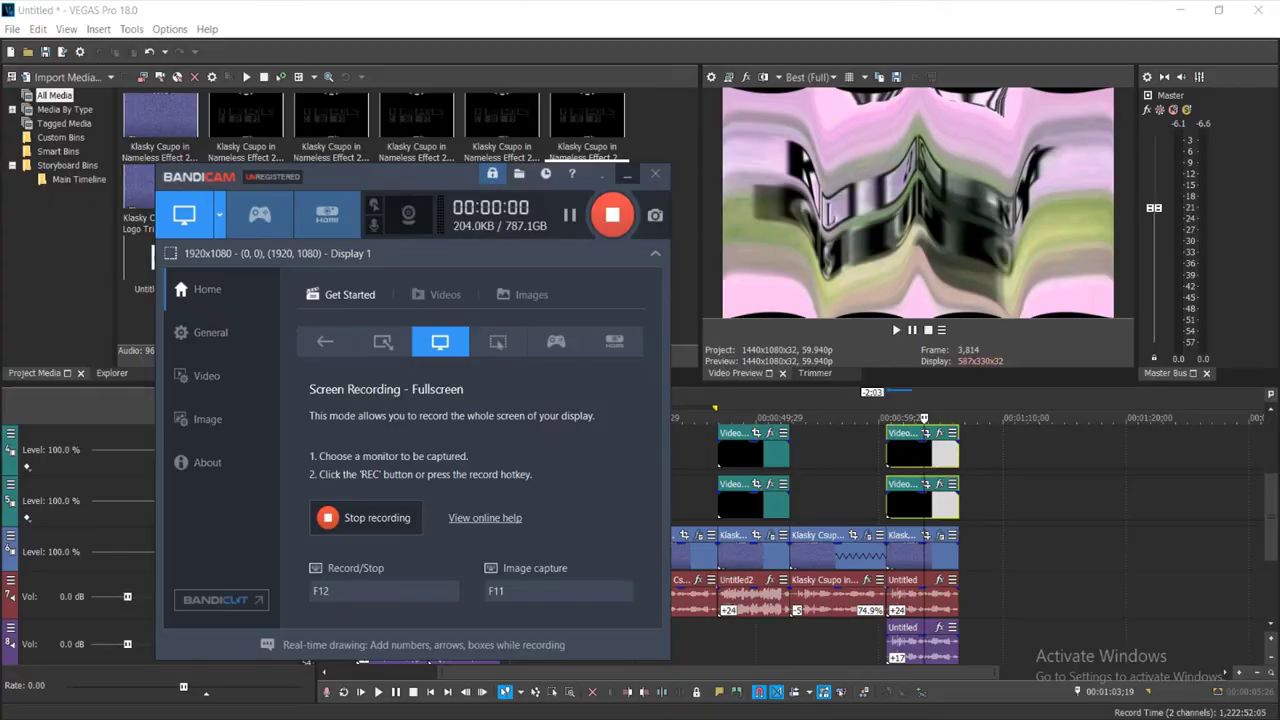
Browse the YouTube channel's results for nameless effect 2.0 in the browser to look up effect combinations, and return to VEGAS Pro
left_click(627, 175)
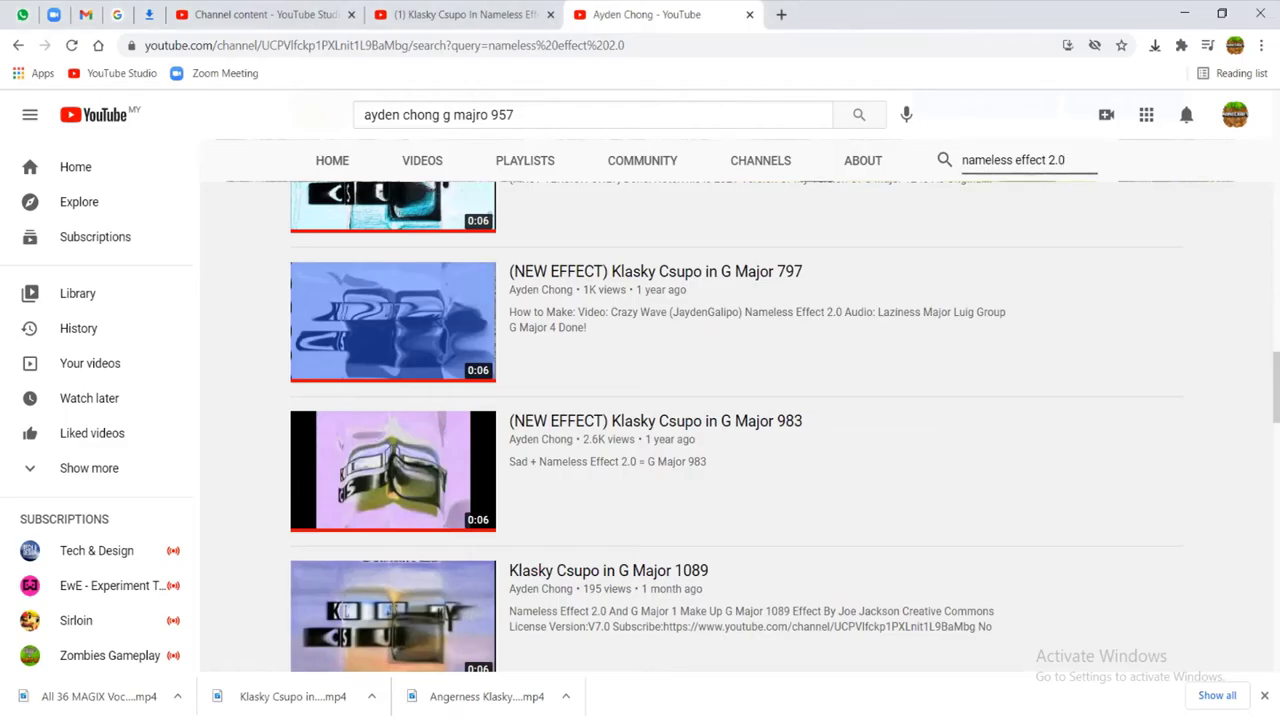
scroll(735, 426, "down", 6)
scroll(735, 426, "down", 6)
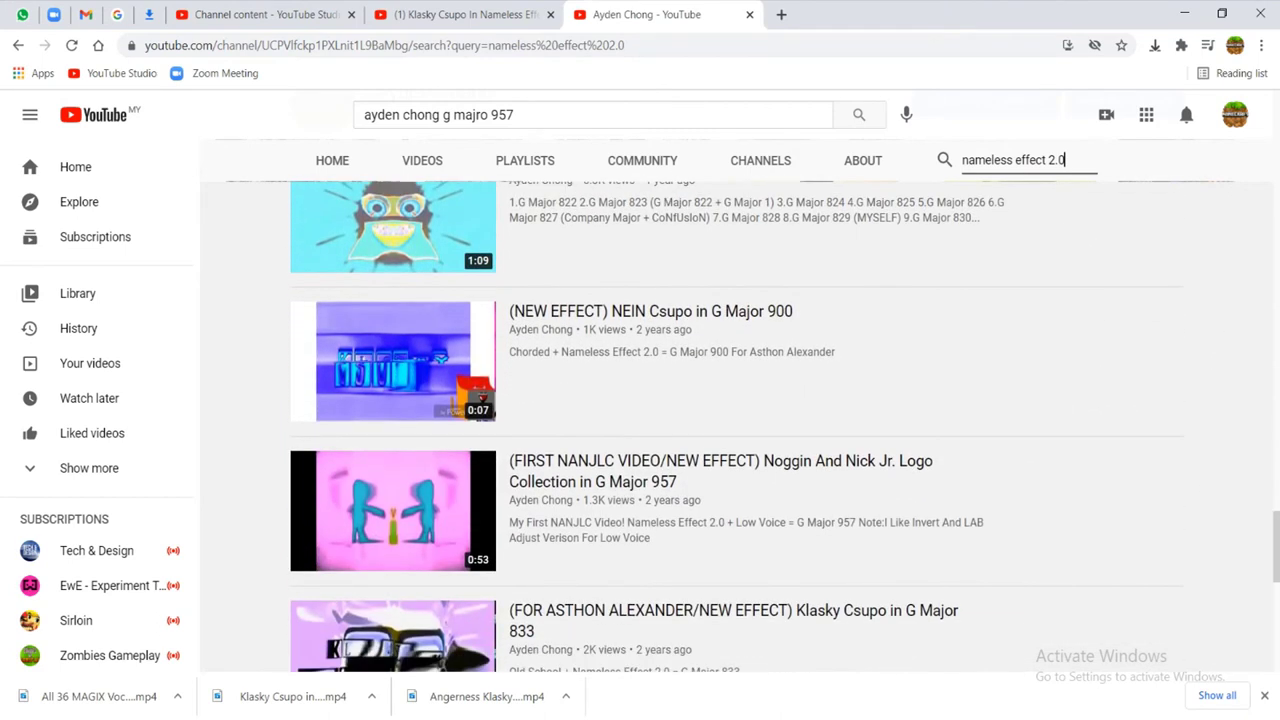
scroll(735, 426, "down", 1)
key("alt+Tab")
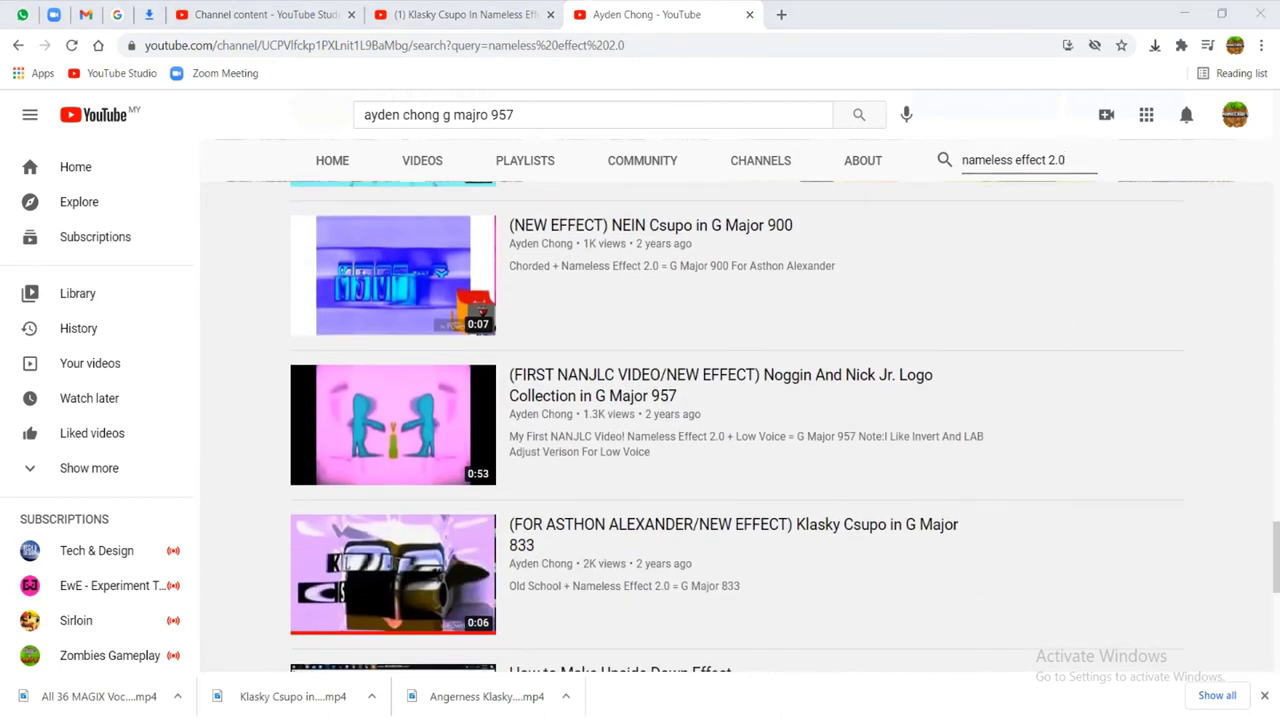
Insert a Klasky Csupo Robot Logo Trimmed clip beyond the timeline's last event and move all events after about 29 seconds roughly 9 seconds later
left_click_drag(160, 195, 1079, 555)
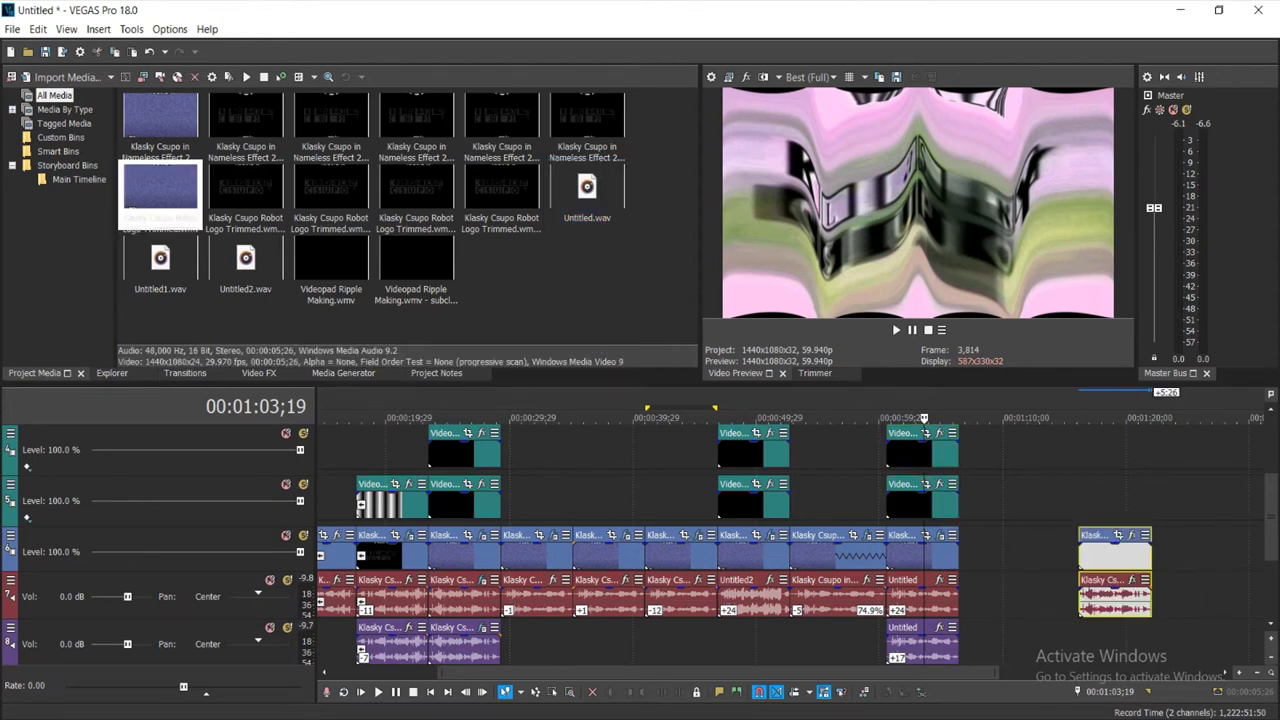
left_click(813, 555)
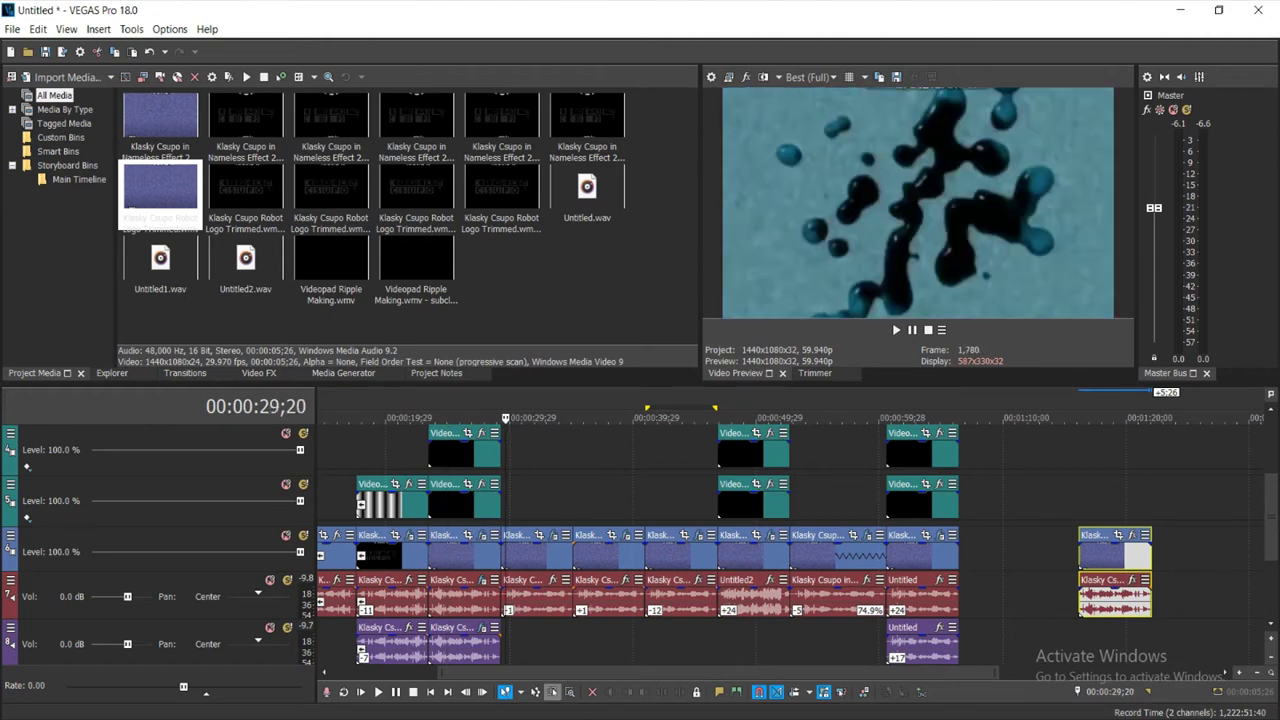
left_click_drag(996, 445, 524, 660)
left_click_drag(998, 609, 538, 422)
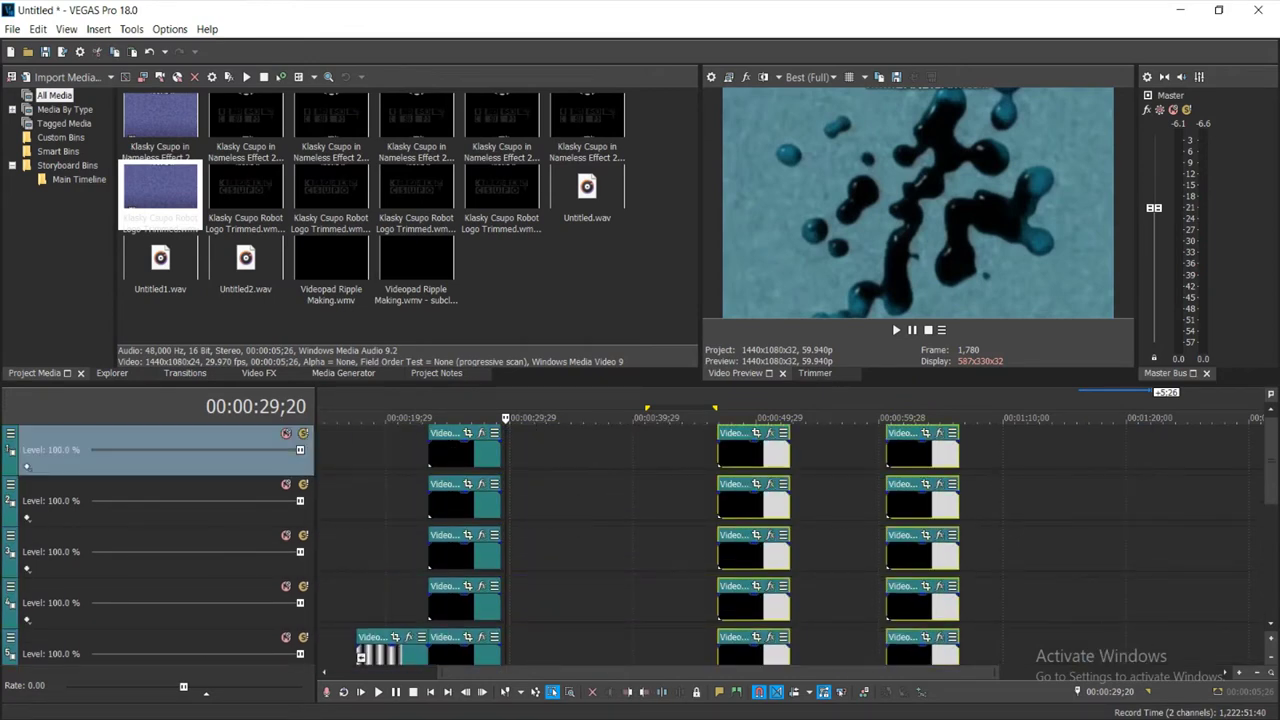
left_click_drag(1271, 461, 1271, 555)
left_click_drag(643, 455, 756, 455)
Move the newly inserted Robot Logo clip with its audio to the start of the gap at about 29 seconds
left_click(1127, 455)
left_click_drag(1127, 450, 547, 450)
left_click(527, 453)
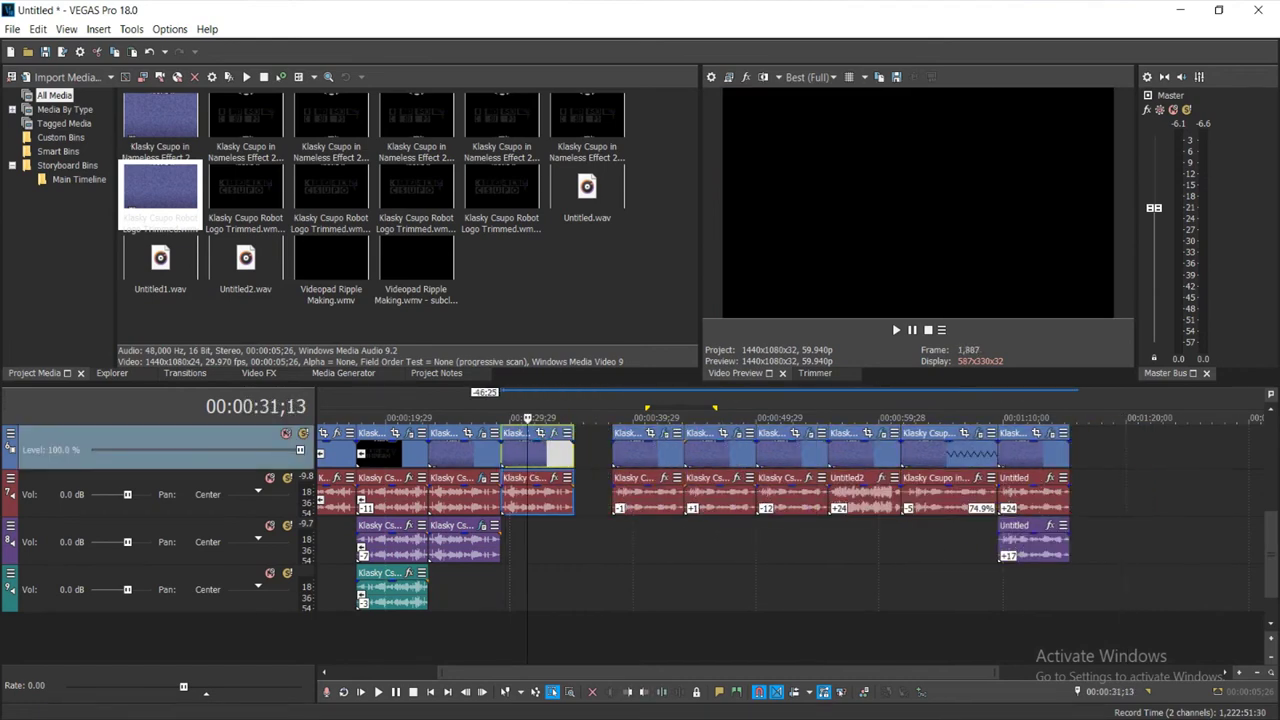
Apply the Old School filter package to the Robot Logo video event at about 29 seconds
left_click(554, 433)
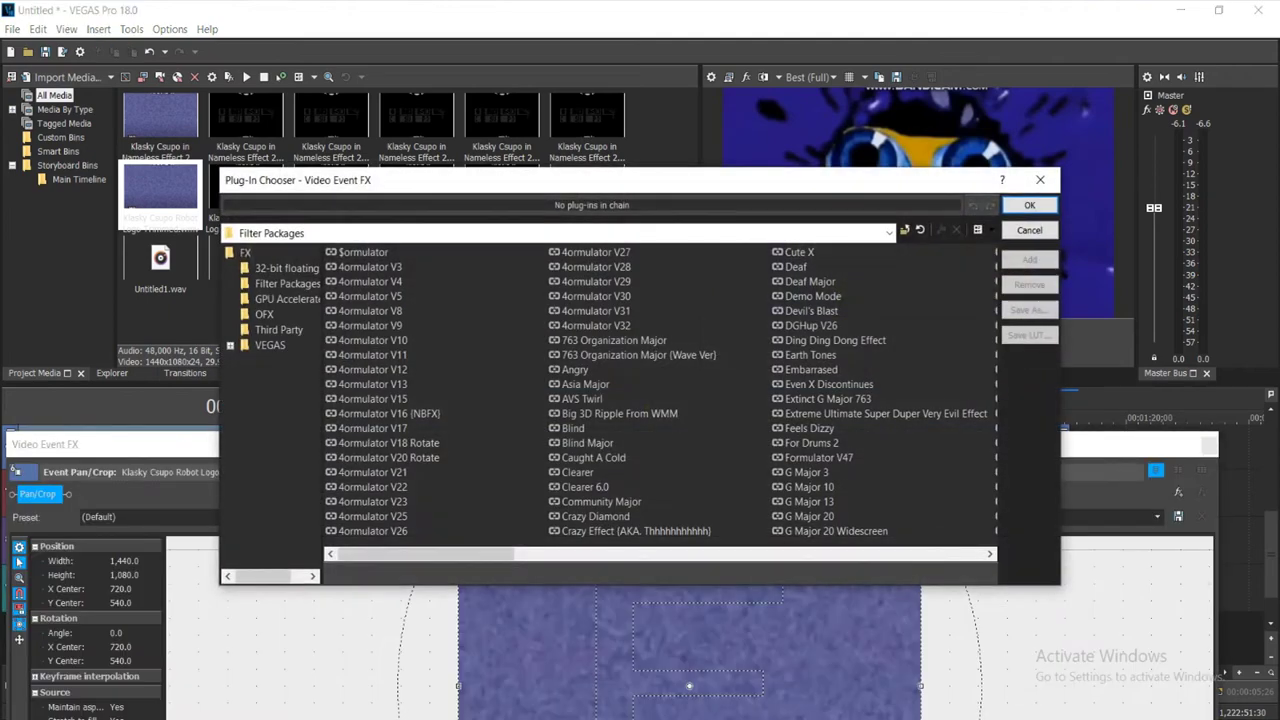
left_click_drag(426, 554, 836, 554)
double_click(586, 472)
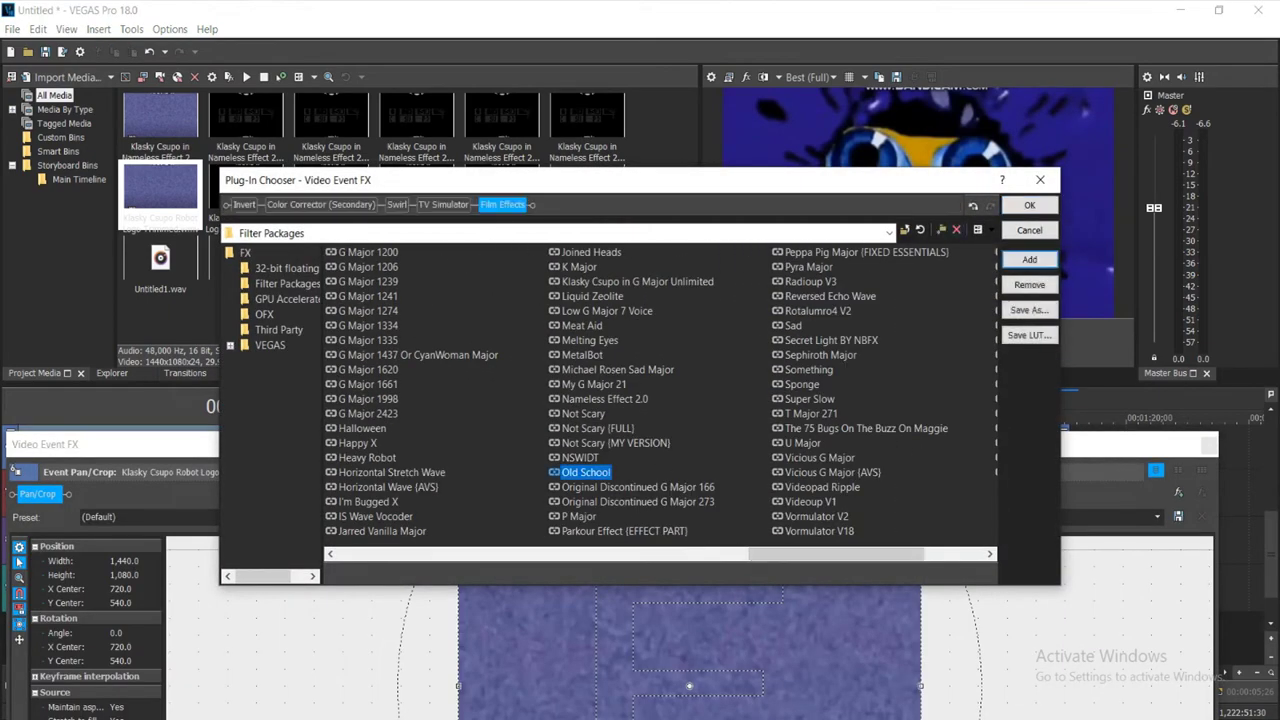
left_click(1030, 205)
Review the event's Invert, Color Corrector (Secondary), Swirl, TV Simulator and Film Effects settings, including the final Swirl keyframe, and close the effects
left_click_drag(800, 444, 808, 67)
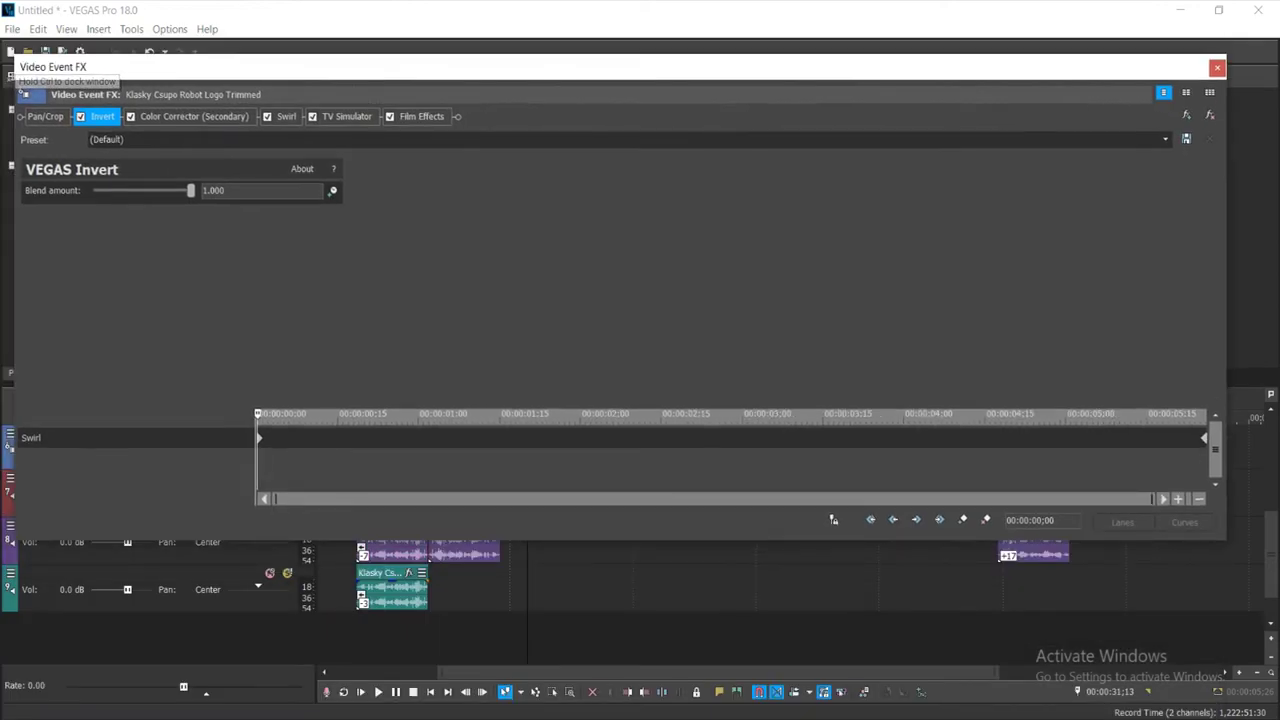
left_click(190, 116)
left_click(285, 116)
left_click(345, 116)
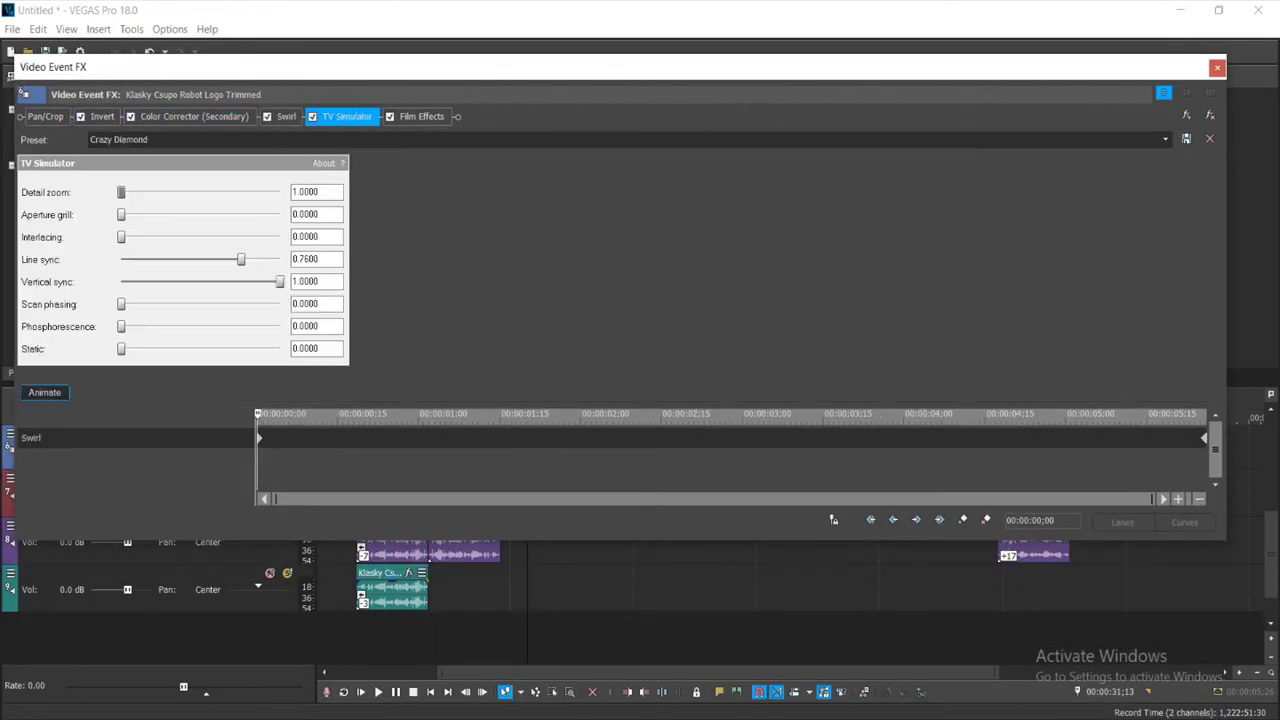
left_click(421, 116)
left_click(286, 116)
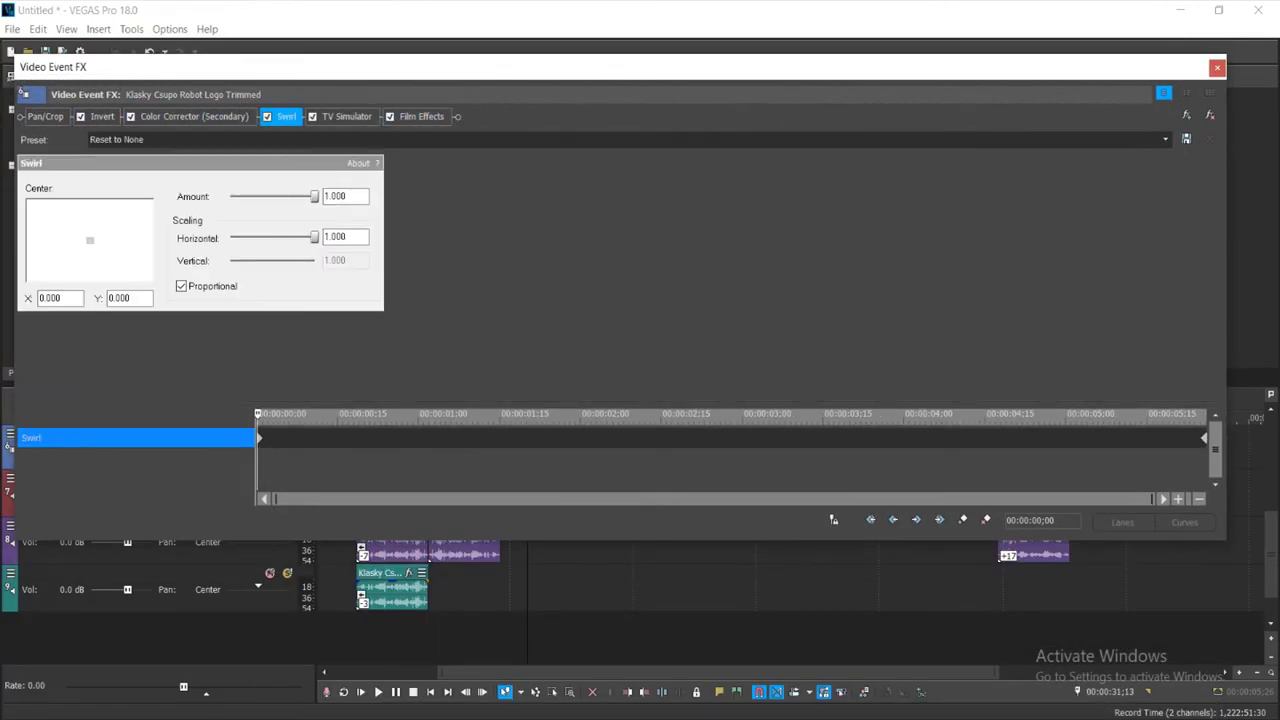
left_click(1204, 438)
left_click(1216, 67)
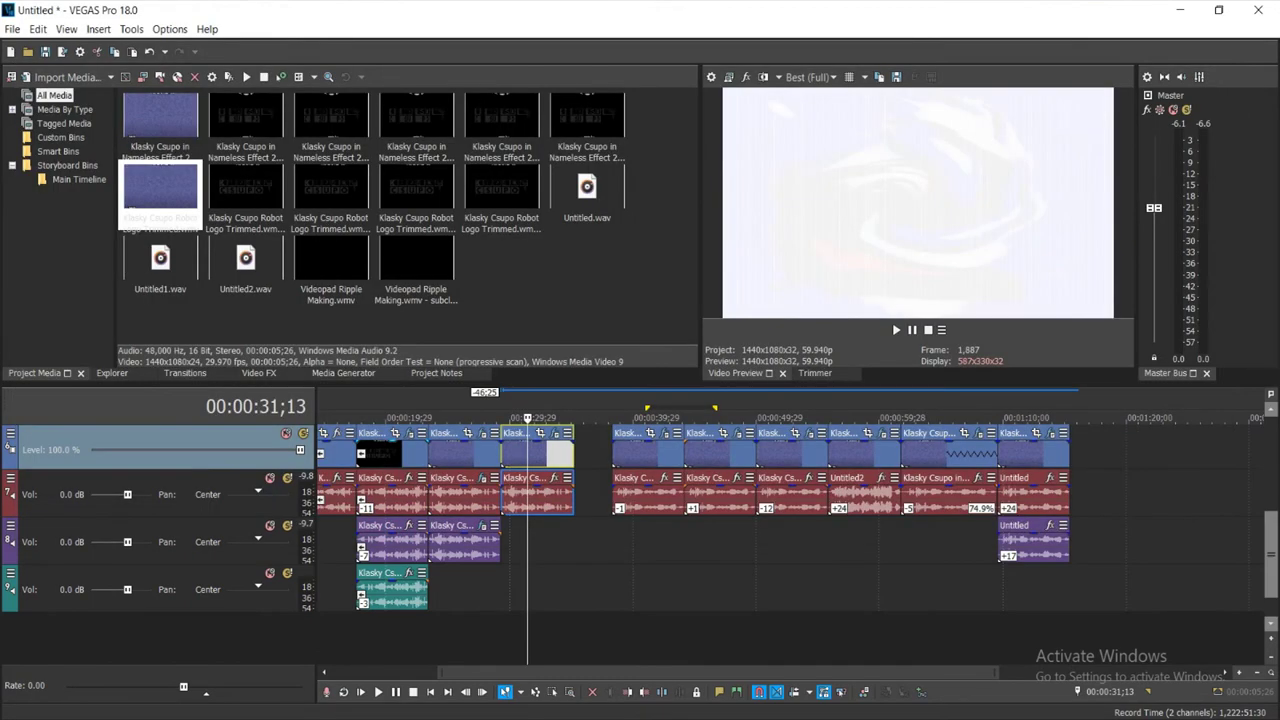
Copy the stacked overlay events at about 56 seconds and paste them over the Robot Logo clip at about 29 seconds
scroll(640, 540, "up", 5)
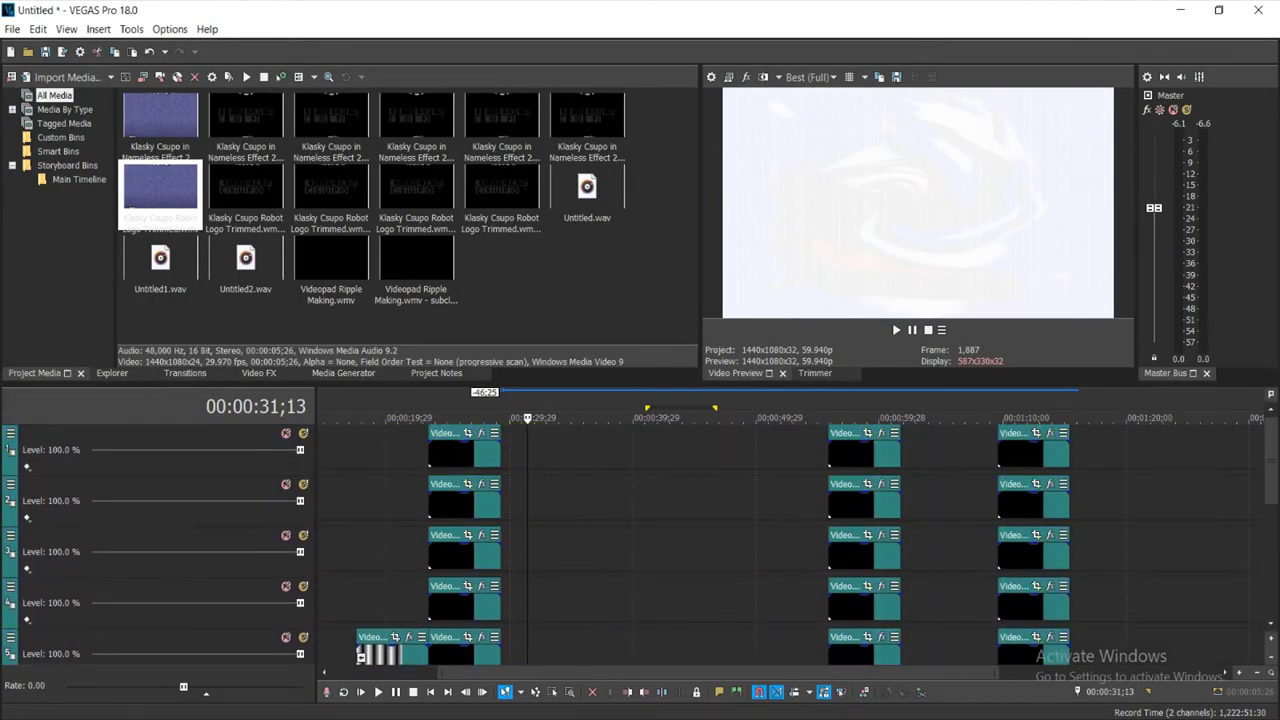
right_click(866, 557)
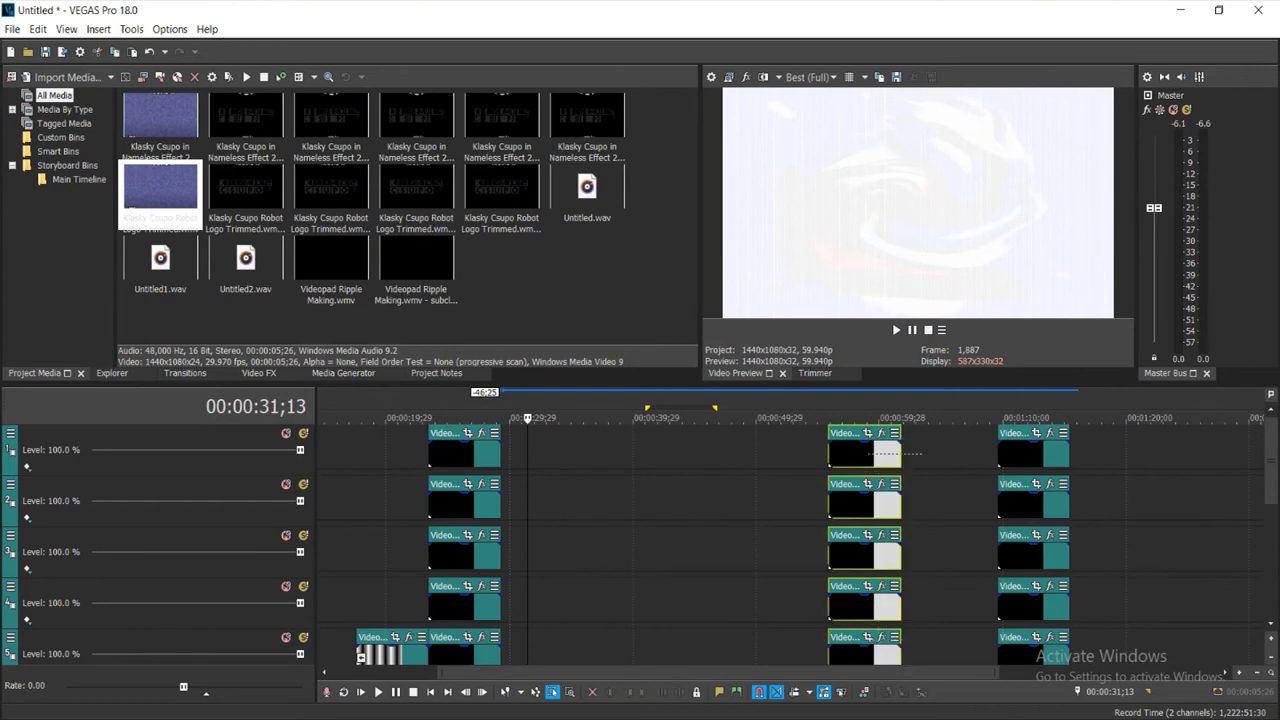
left_click(884, 231)
right_click(550, 440)
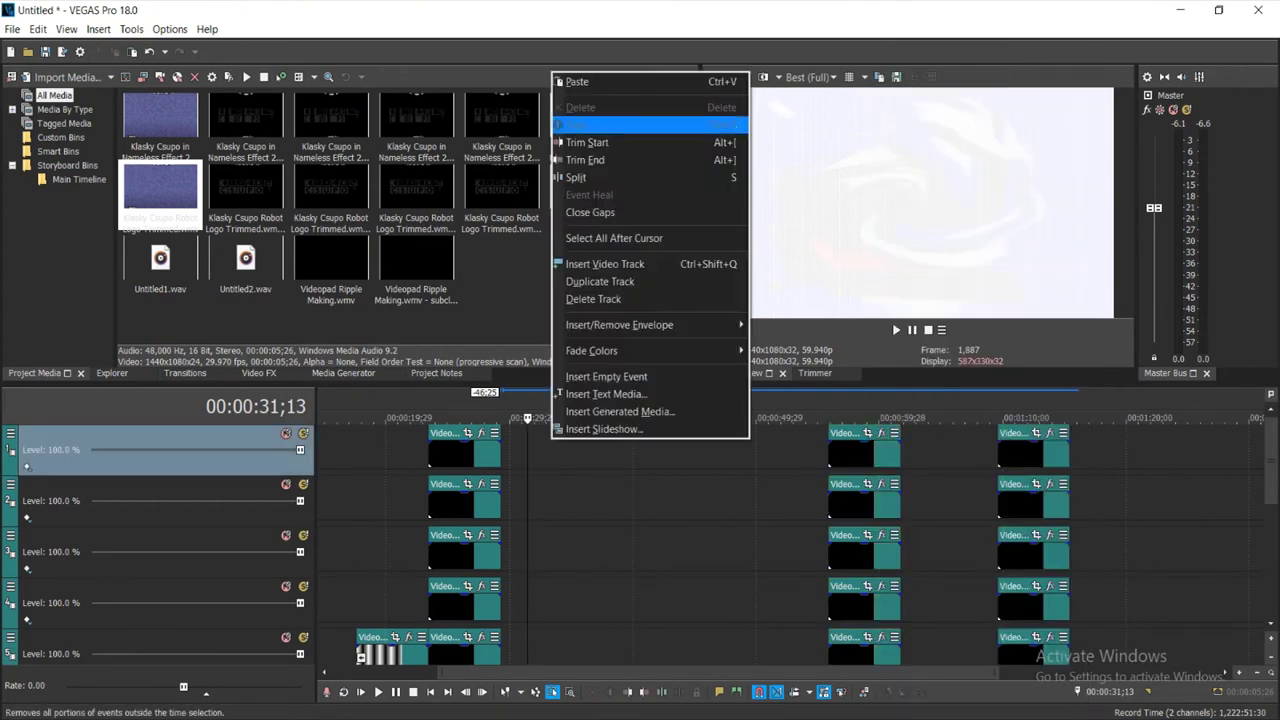
left_click(584, 82)
left_click_drag(546, 455, 535, 455)
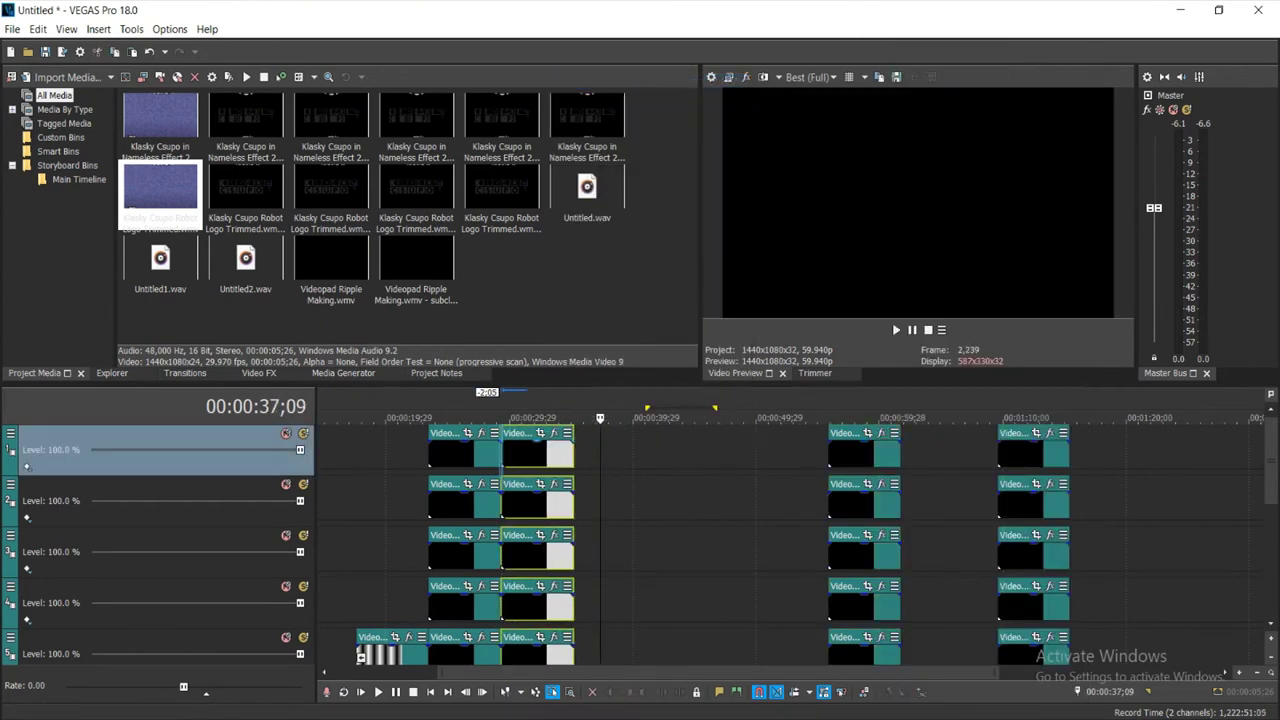
Add IL Vocodex (demo) with the Old school preset to the audio event of the clip at about 29 seconds
left_click_drag(1271, 461, 1271, 517)
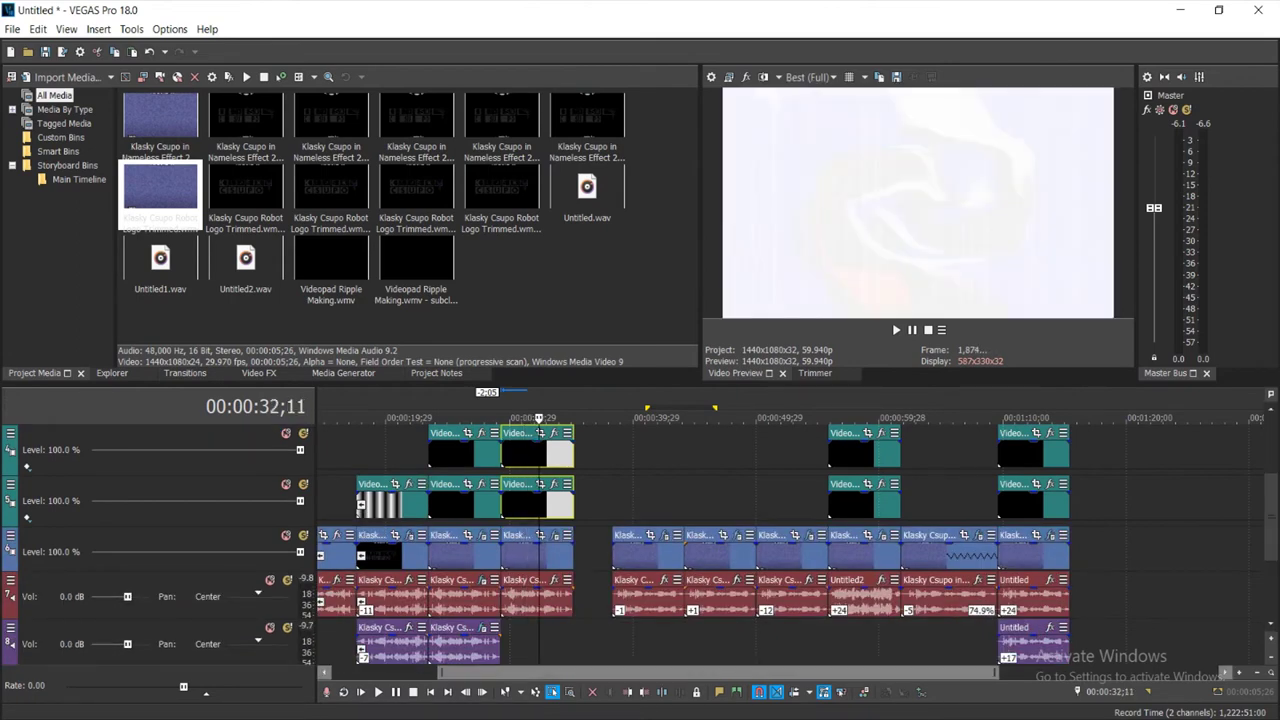
left_click(519, 691)
left_click(553, 580)
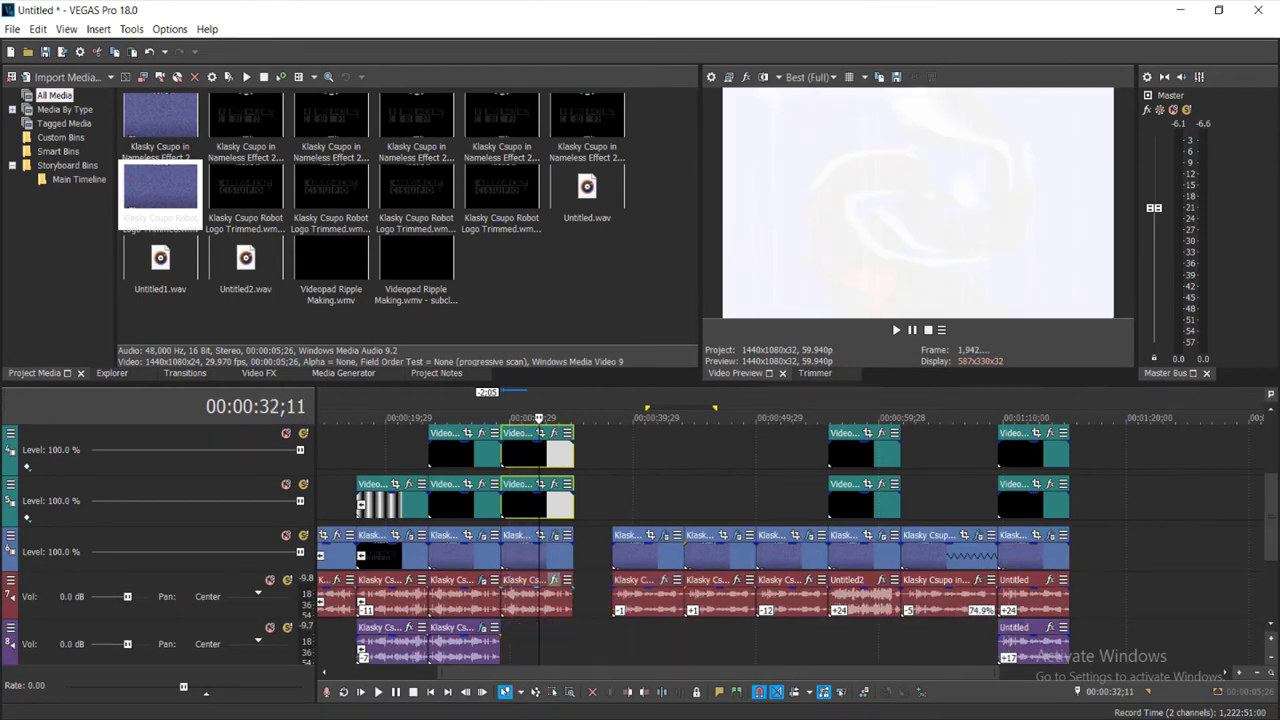
double_click(726, 355)
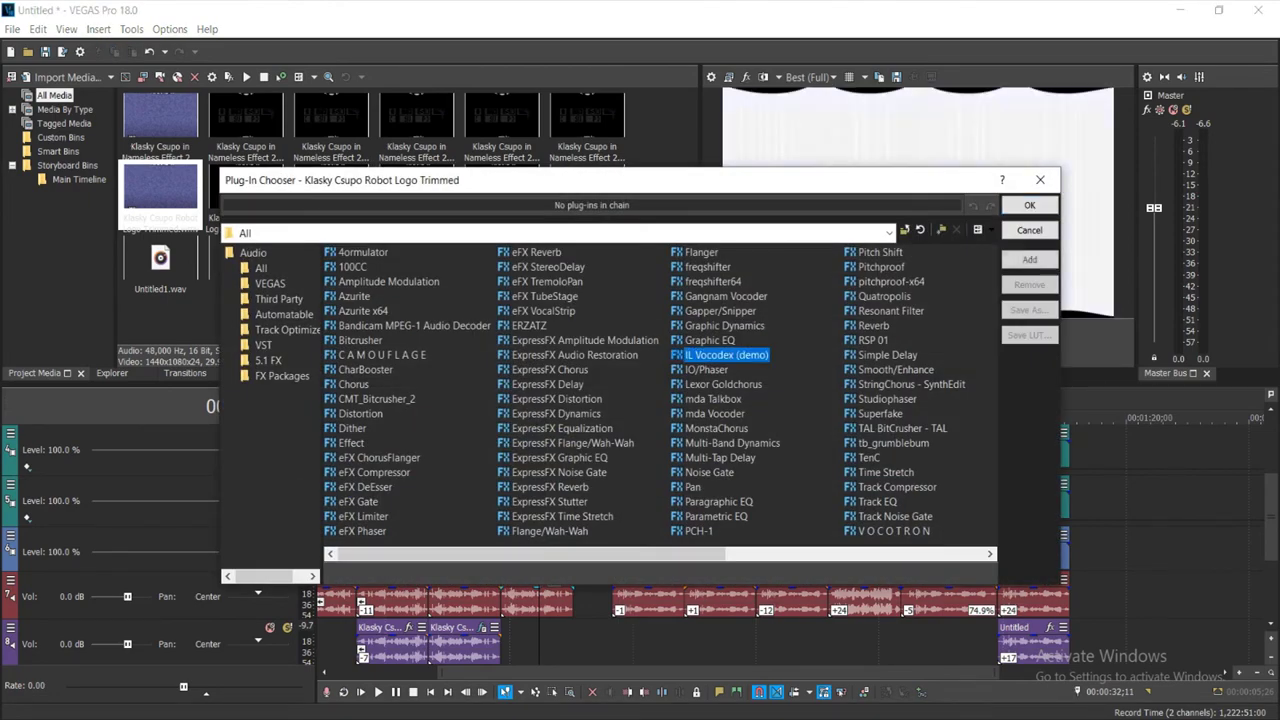
left_click(1029, 205)
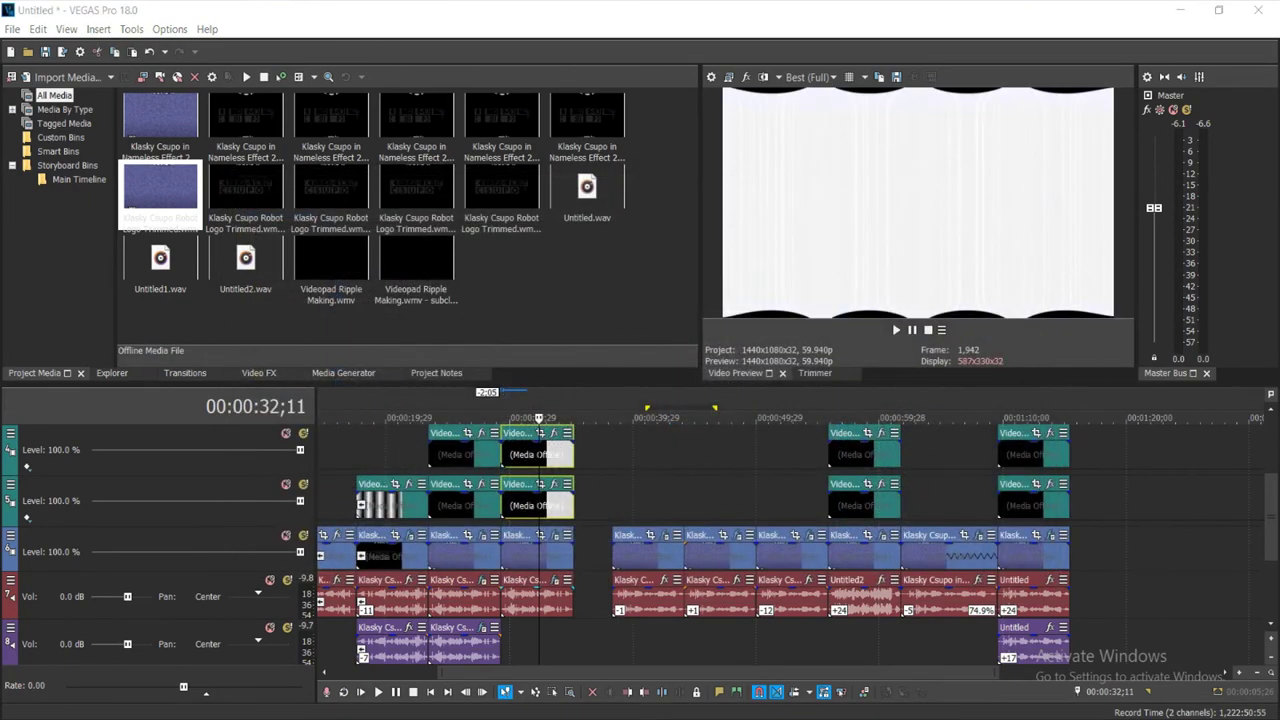
left_click(403, 260)
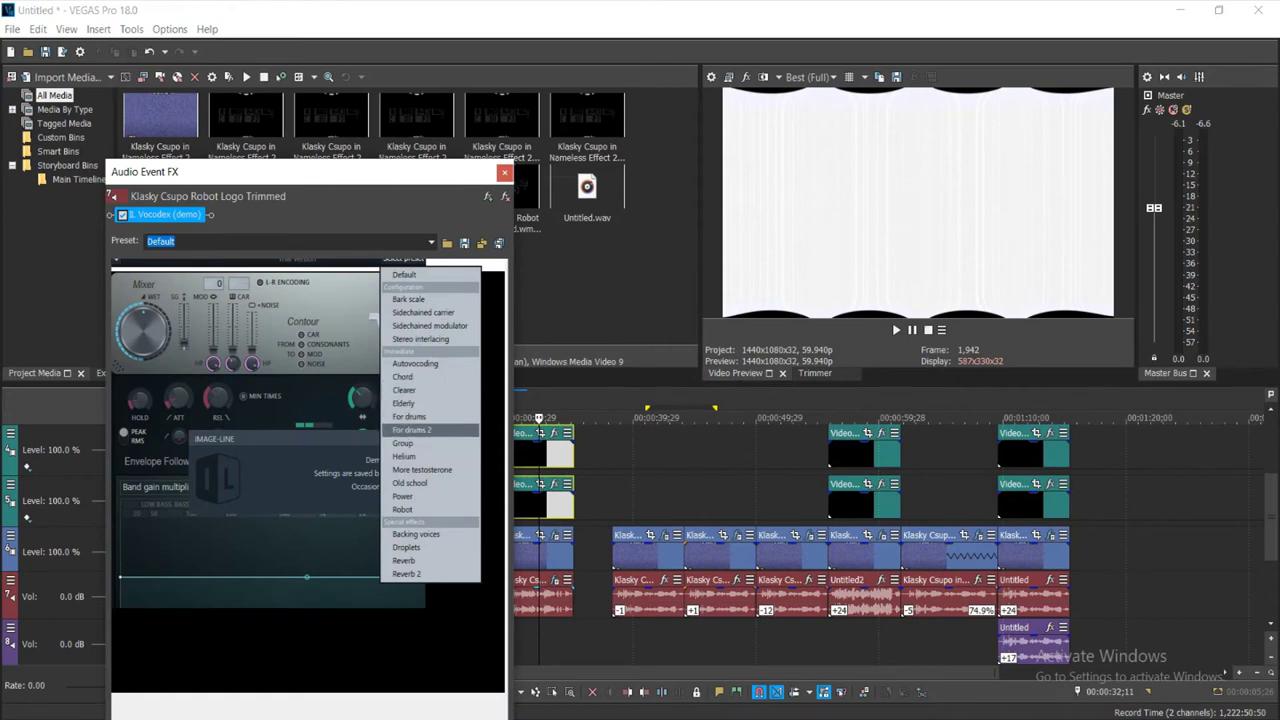
left_click(425, 482)
left_click(504, 172)
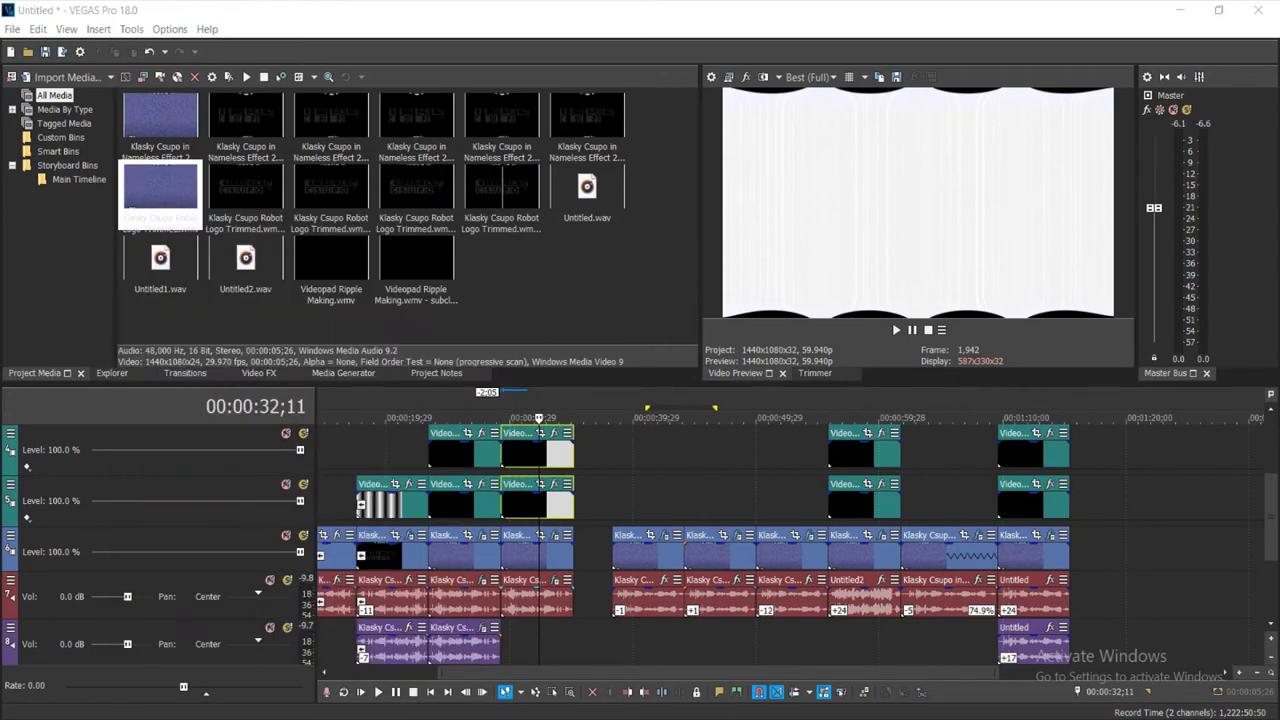
Render the clip's time range as Untitled3.wav in the Recycle folder using the 96,000 Hz, 32 Bit (IEEE Float), Stereo, PCM wave template
double_click(537, 555)
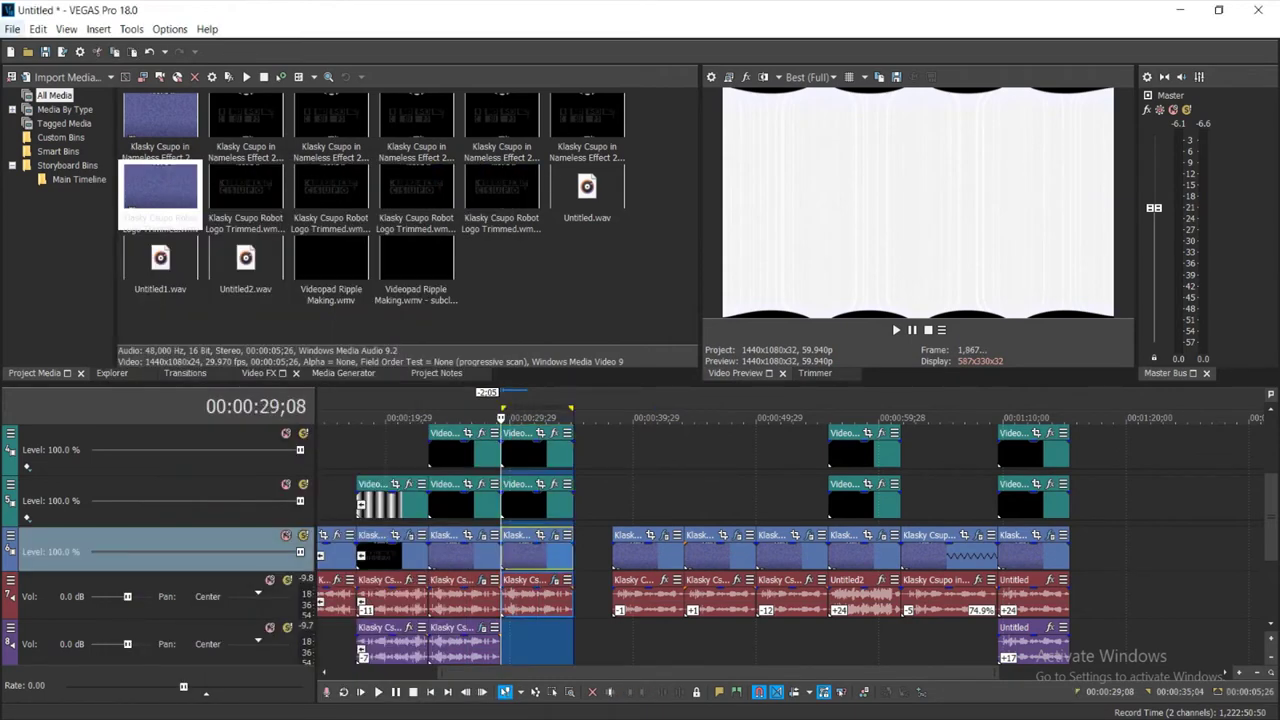
left_click(12, 29)
left_click(40, 169)
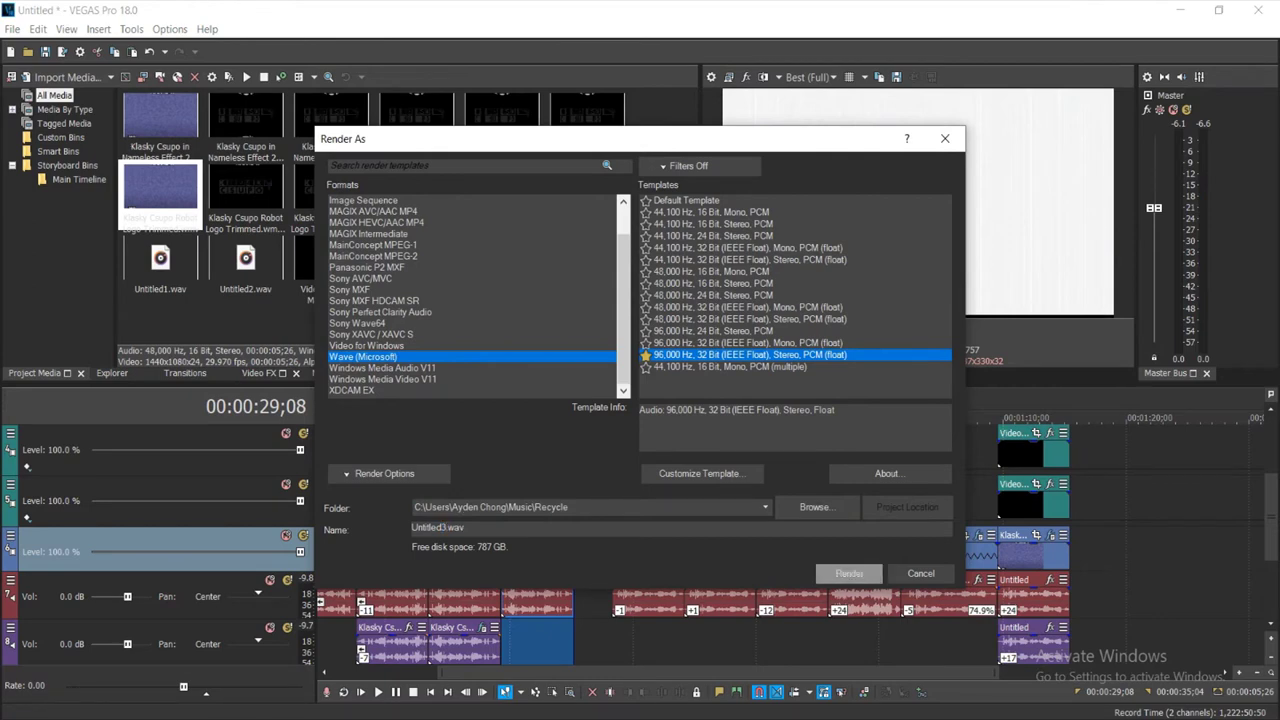
left_click(849, 573)
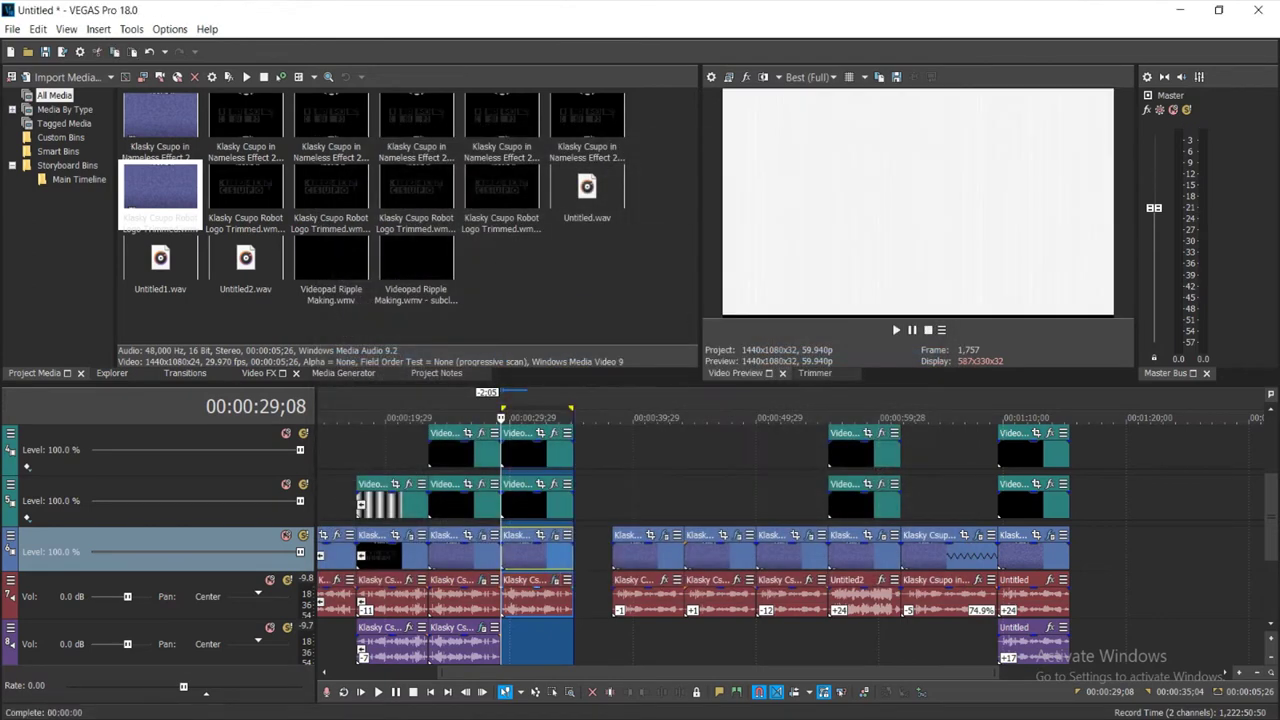
Replace the clip's original audio with Untitled3.wav, removing the original by deleting a temporary audio track that holds it
right_click(583, 588)
left_click(630, 406)
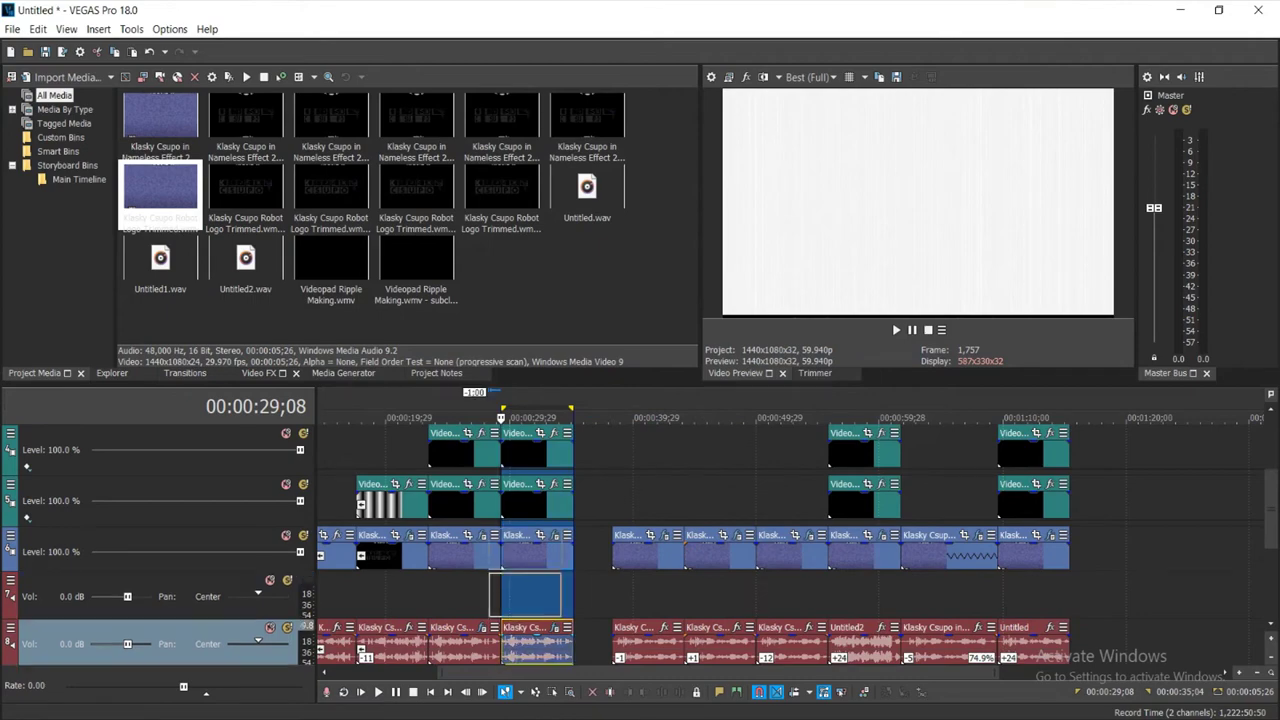
right_click(460, 596)
left_click(510, 443)
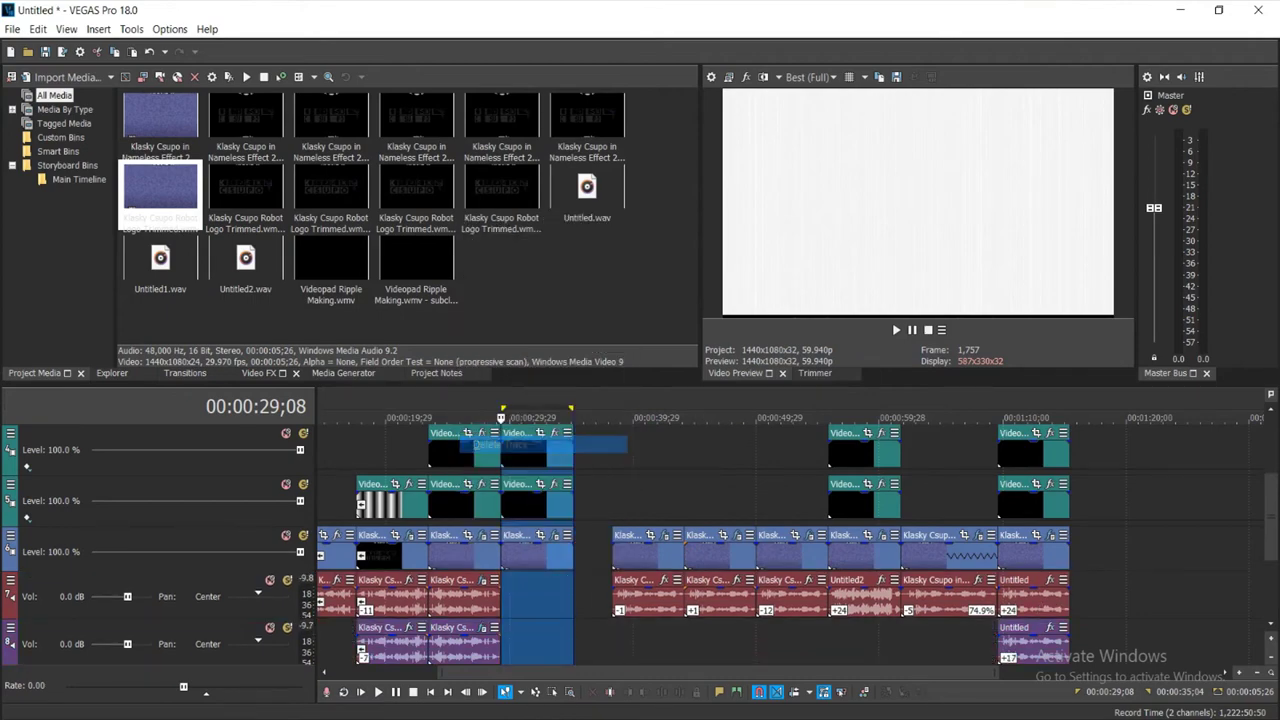
key("ctrl+o")
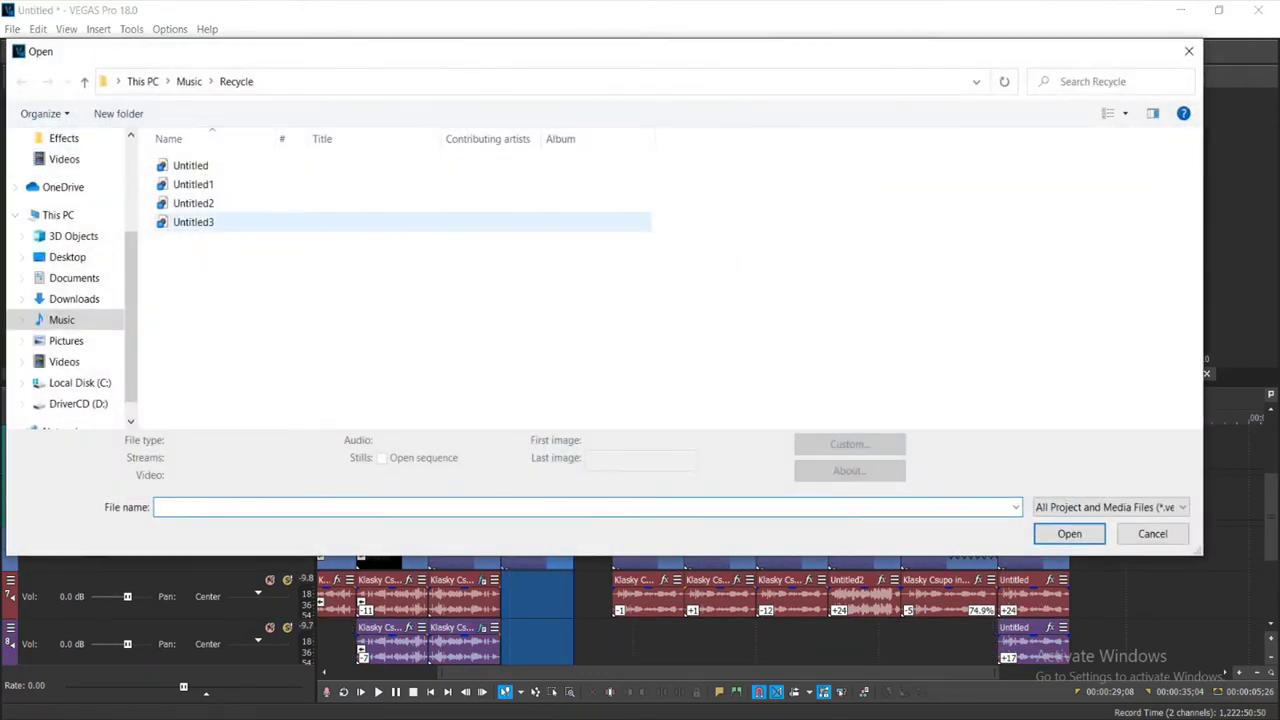
double_click(194, 222)
Pitch-shift the Untitled3 audio event by -24 semitones using the Classic time stretch method
right_click(522, 598)
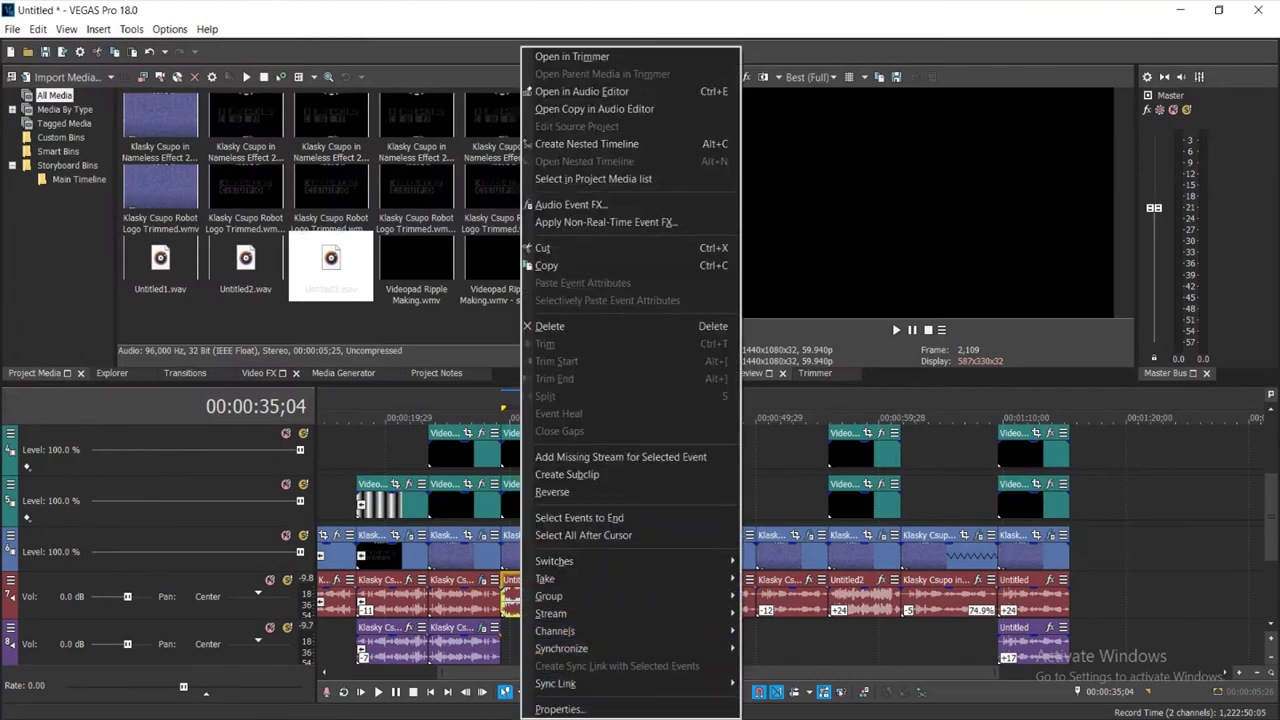
left_click(559, 709)
left_click(687, 293)
left_click(680, 318)
left_click(680, 317)
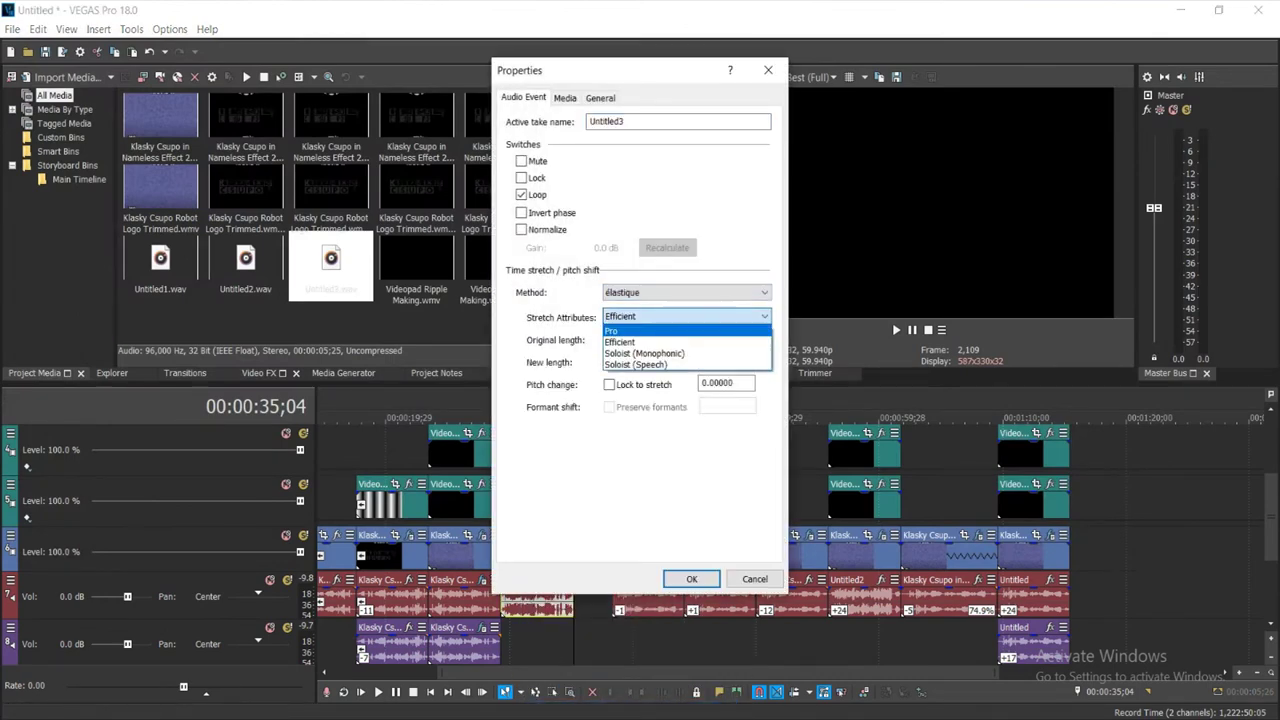
left_click(680, 330)
left_click(680, 293)
left_click(680, 329)
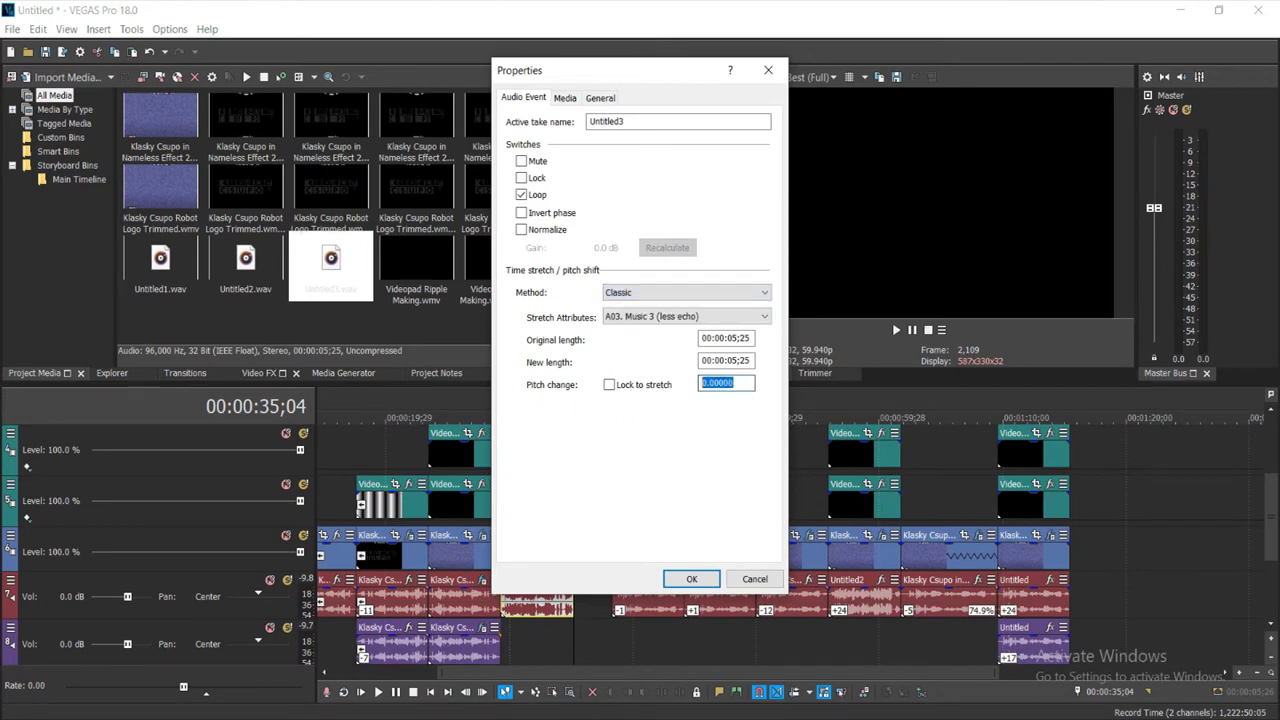
left_click(691, 579)
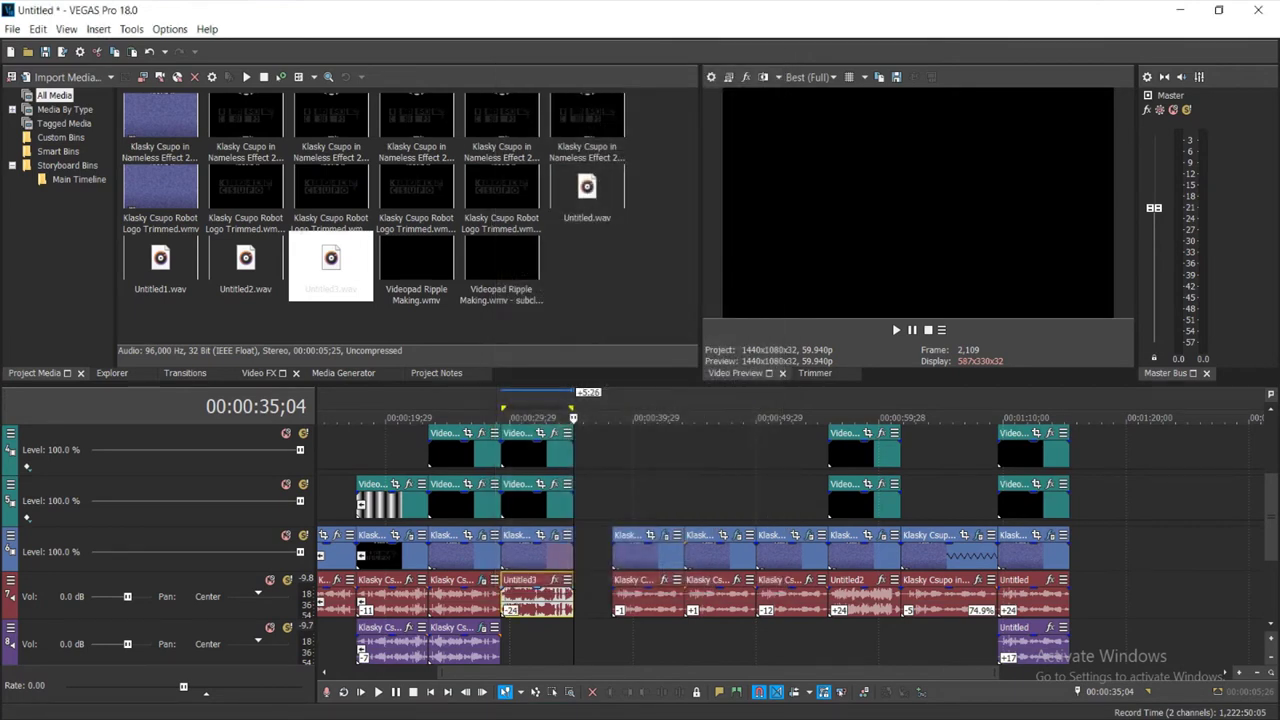
Render the range of the pitch-lowered clip as Untitled4.wav with the same 96,000 Hz, 32 Bit float stereo wave template
left_click(12, 28)
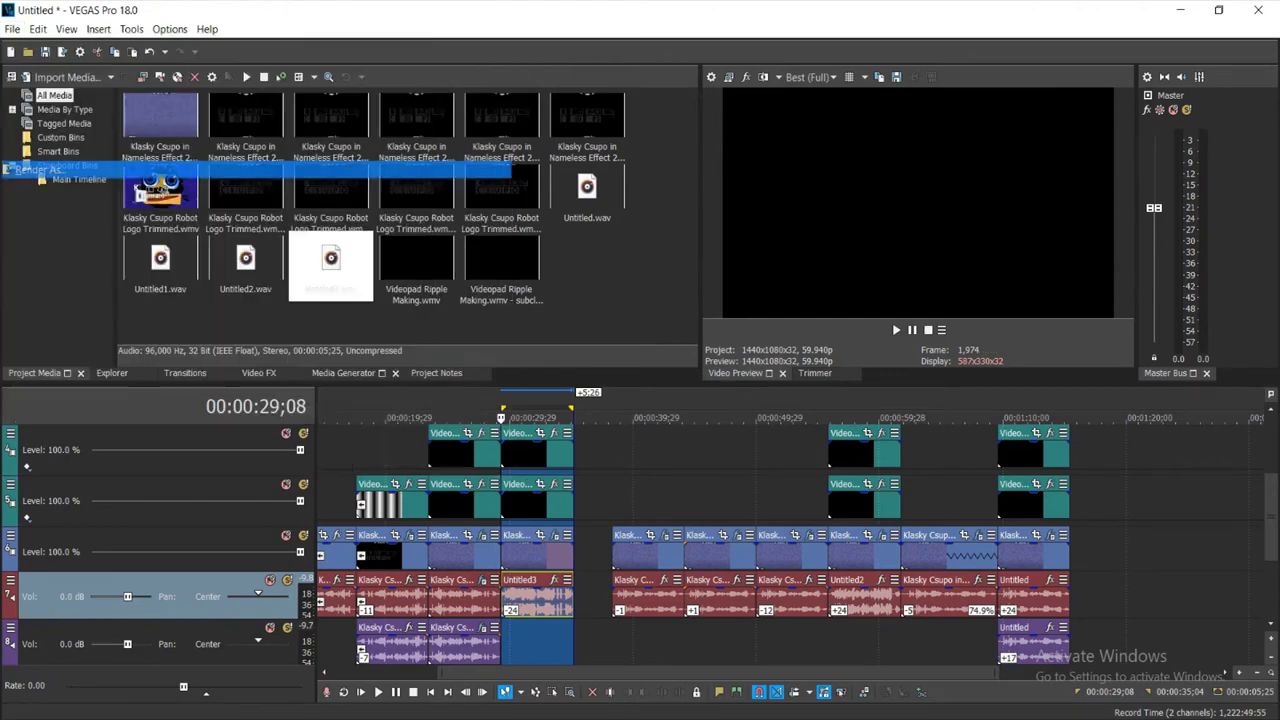
left_click(60, 166)
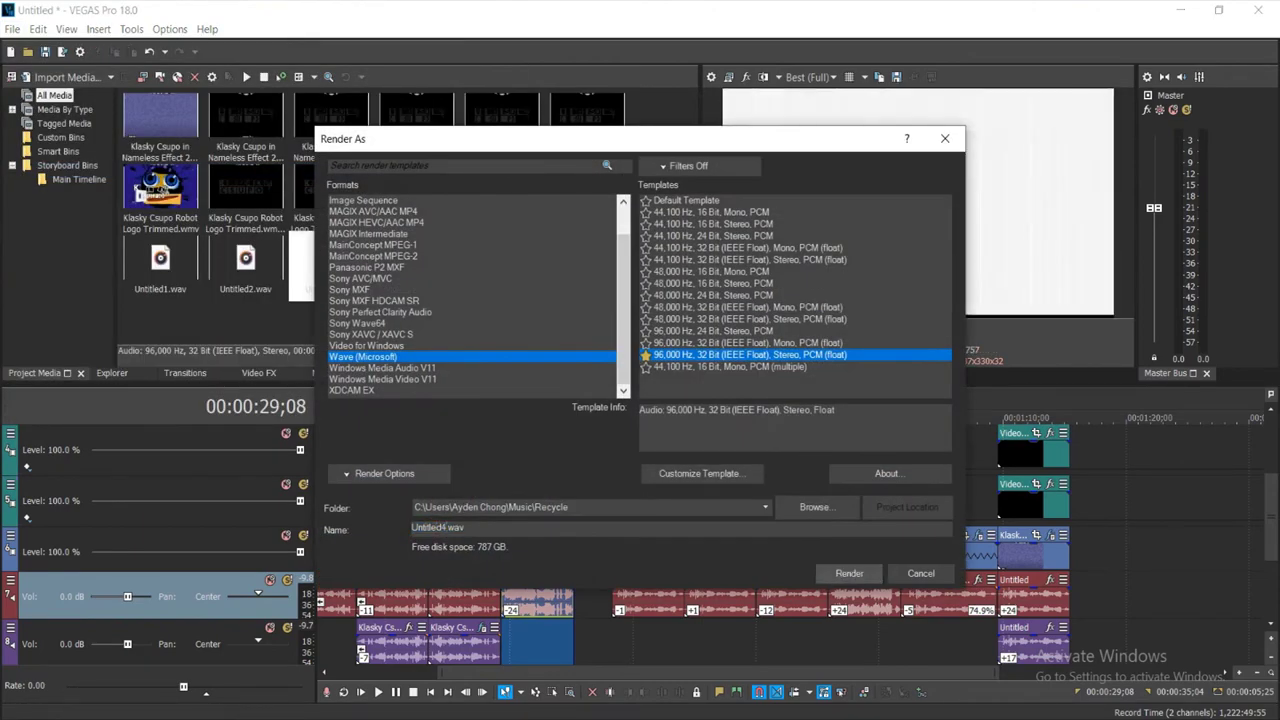
key("Return")
Delete the Untitled3 audio event and insert Untitled4.wav in its place
right_click(538, 598)
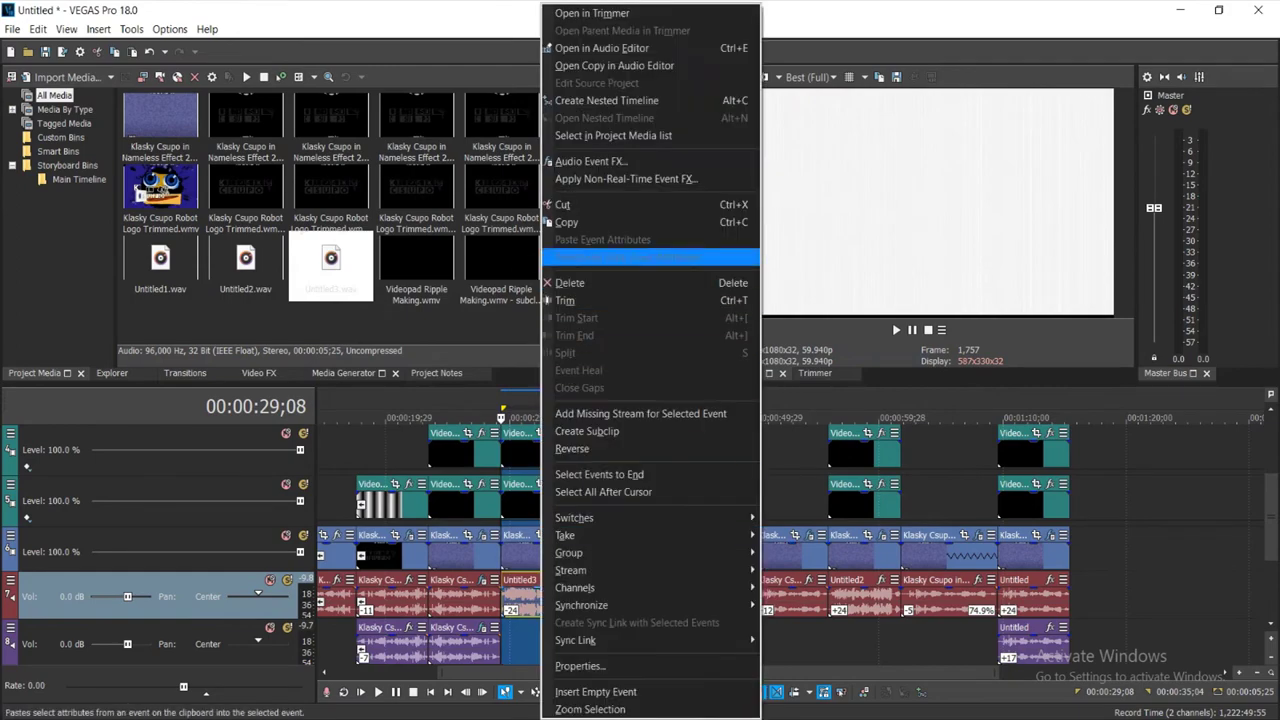
left_click(600, 283)
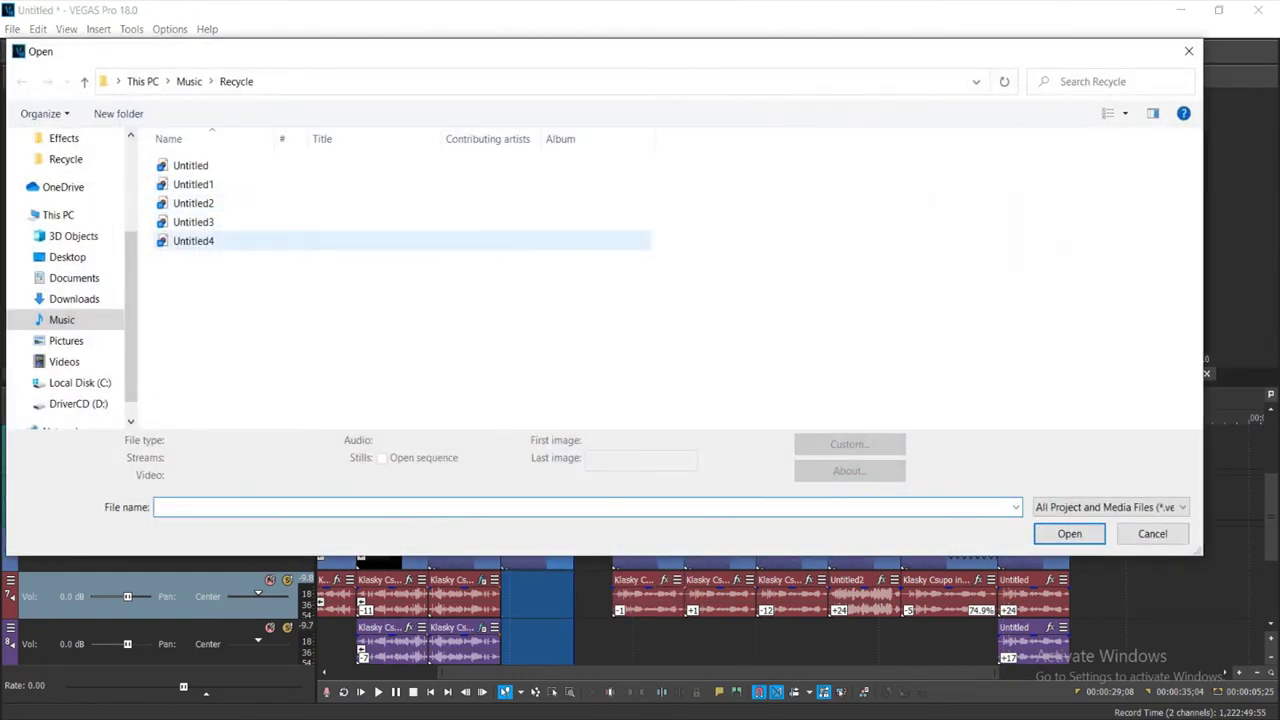
double_click(195, 240)
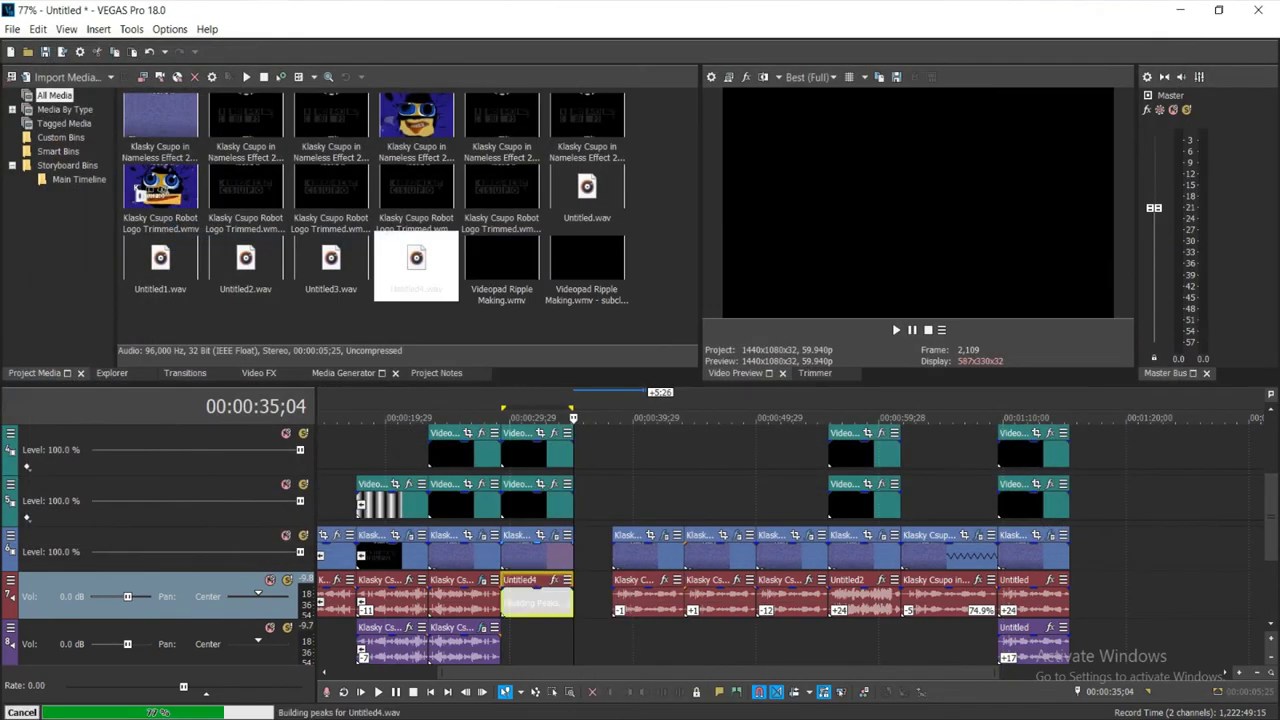
Pitch-shift the Untitled4 audio event by 24 semitones using the élastique method with Pro stretch attributes
right_click(510, 598)
left_click(545, 704)
left_click(686, 292)
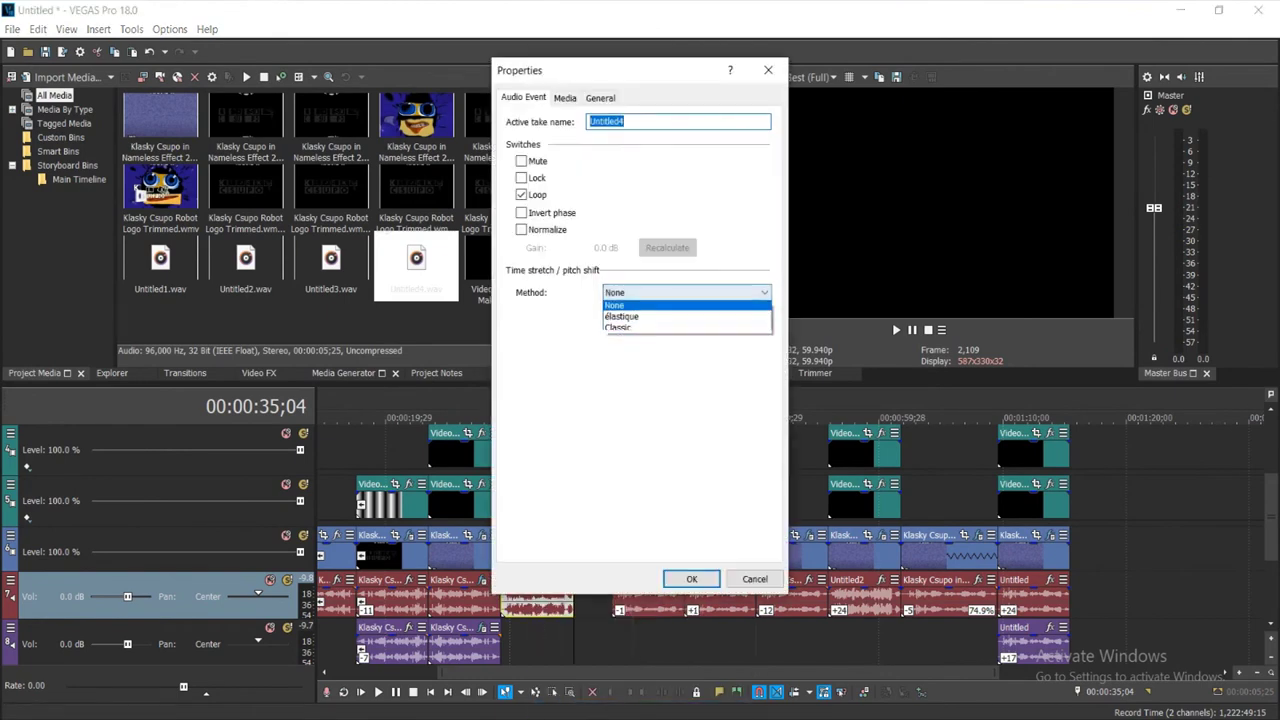
left_click(686, 304)
left_click(686, 316)
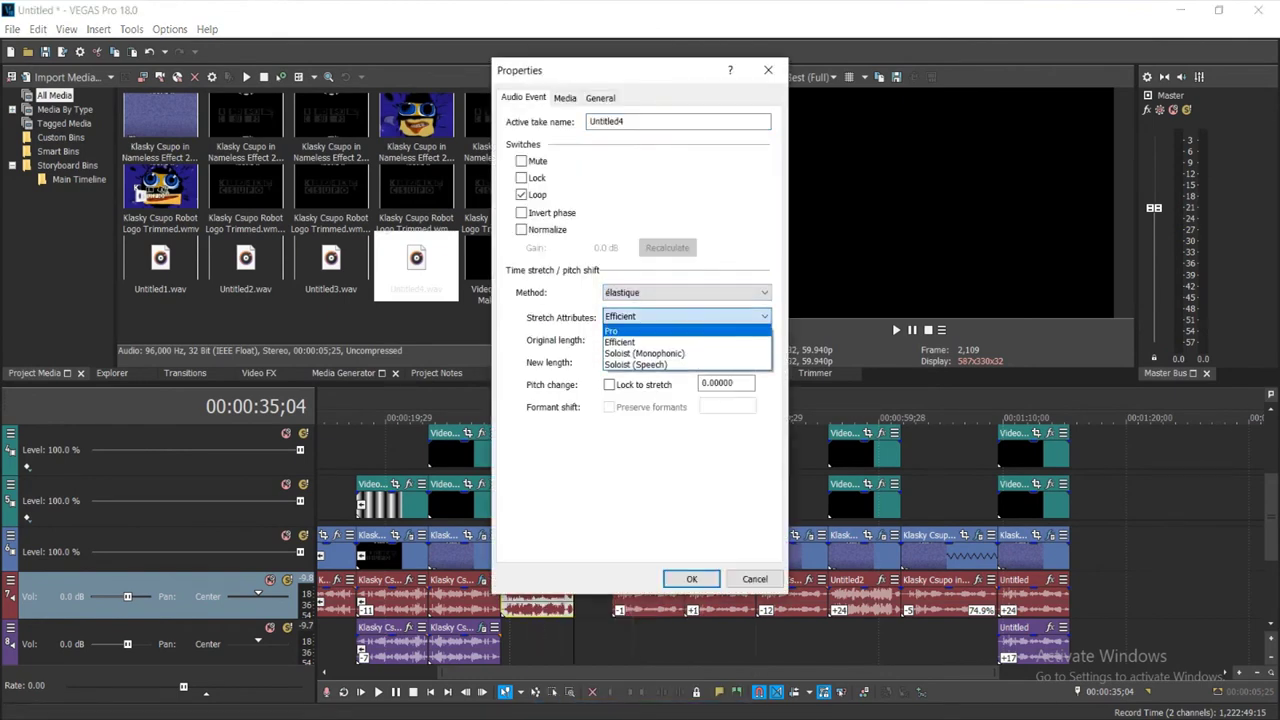
left_click(686, 331)
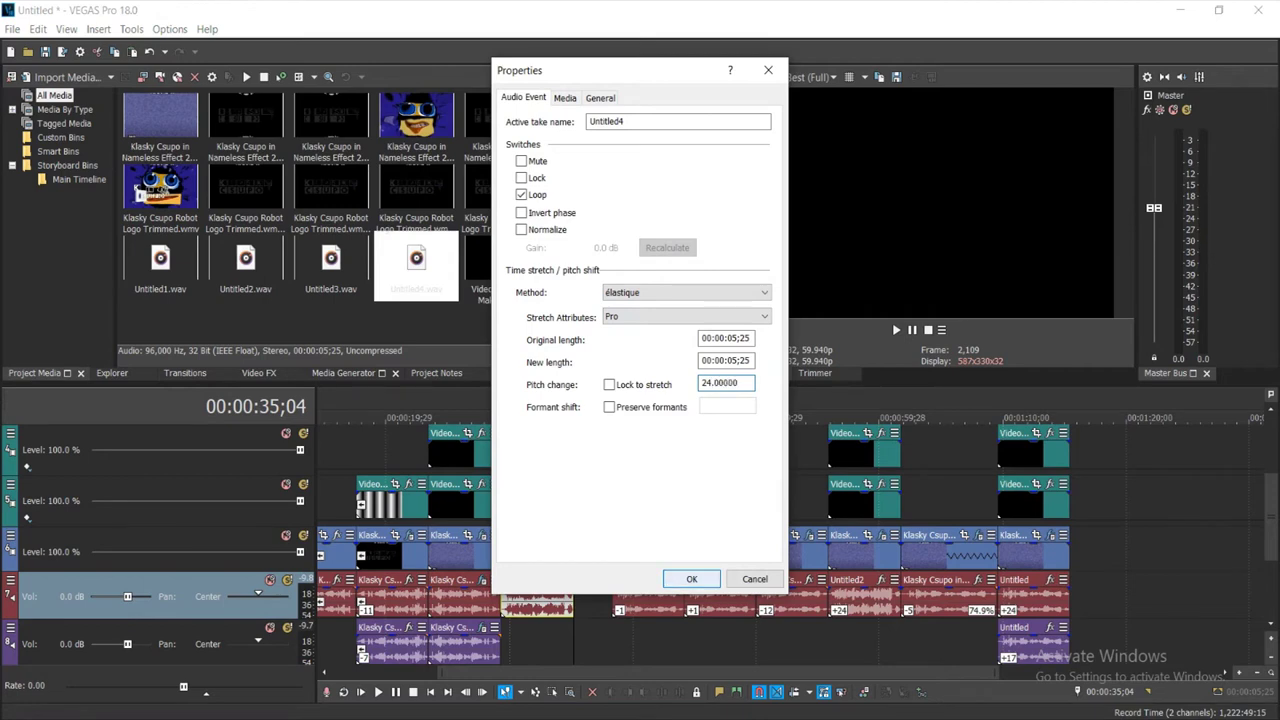
key("Return")
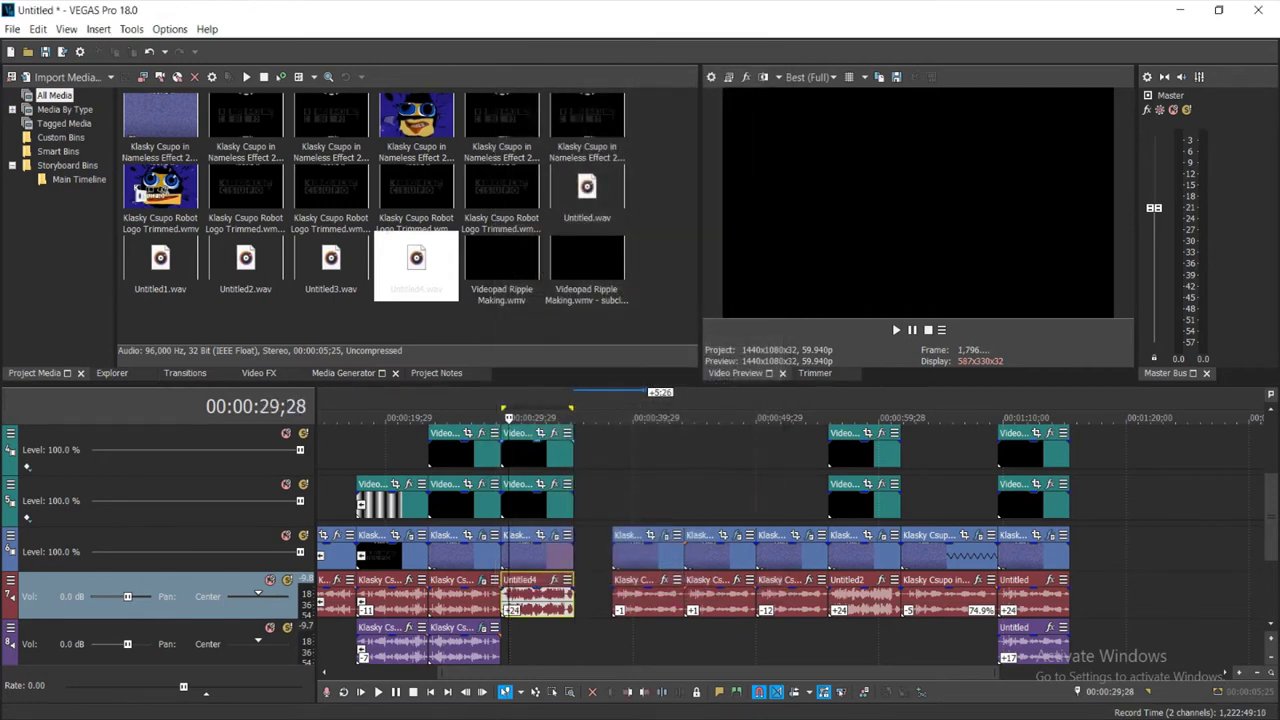
Play back the clip with the pitch-shifted Untitled4 audio and move the playhead to the last clip's start
key("space")
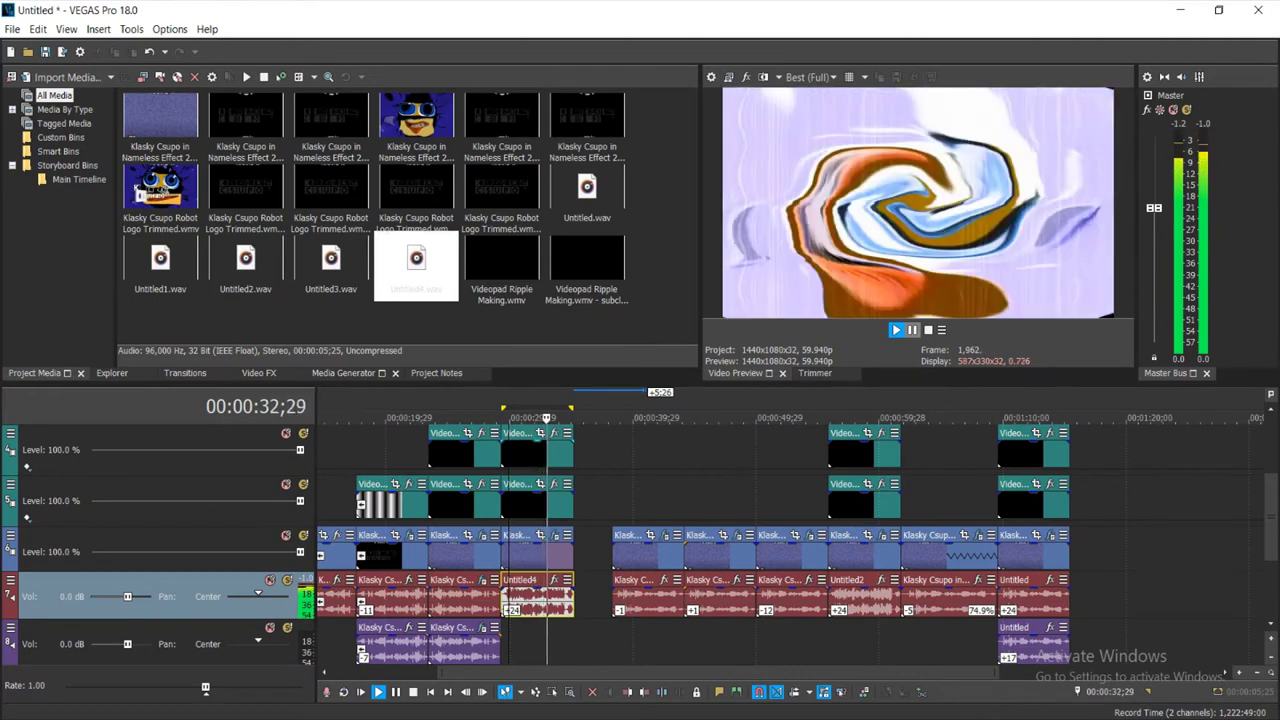
key("space")
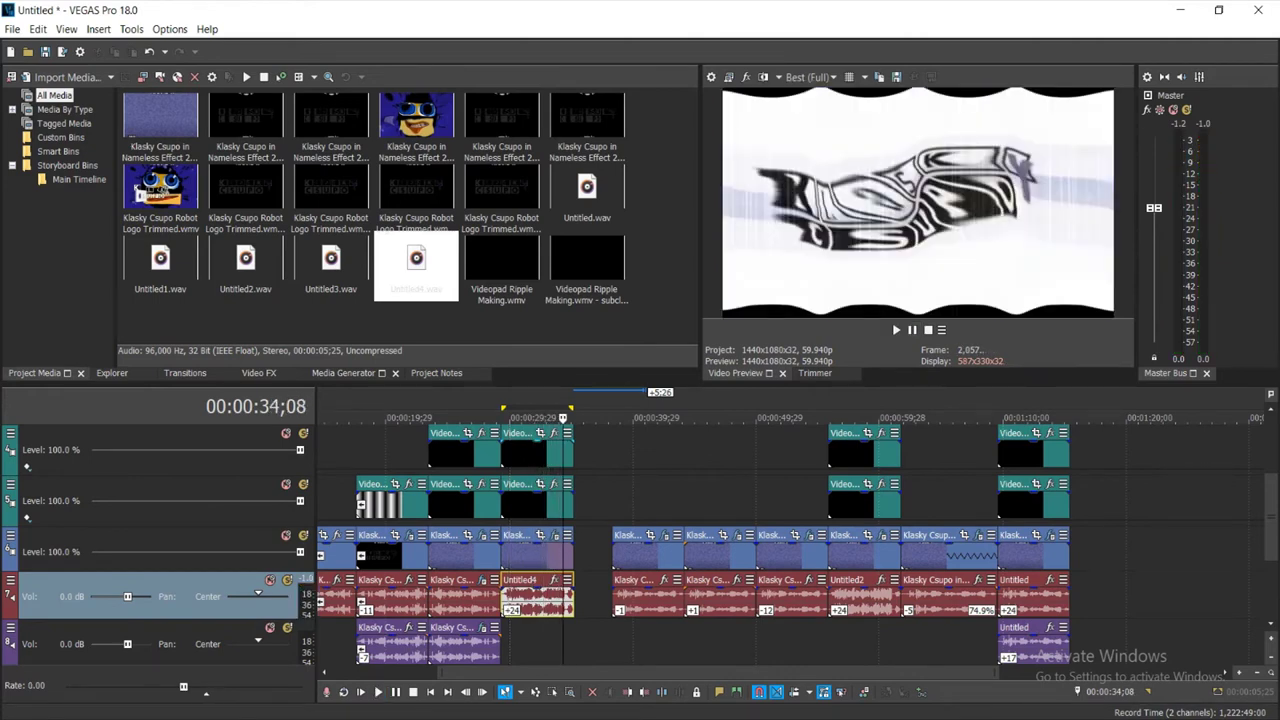
left_click(1003, 418)
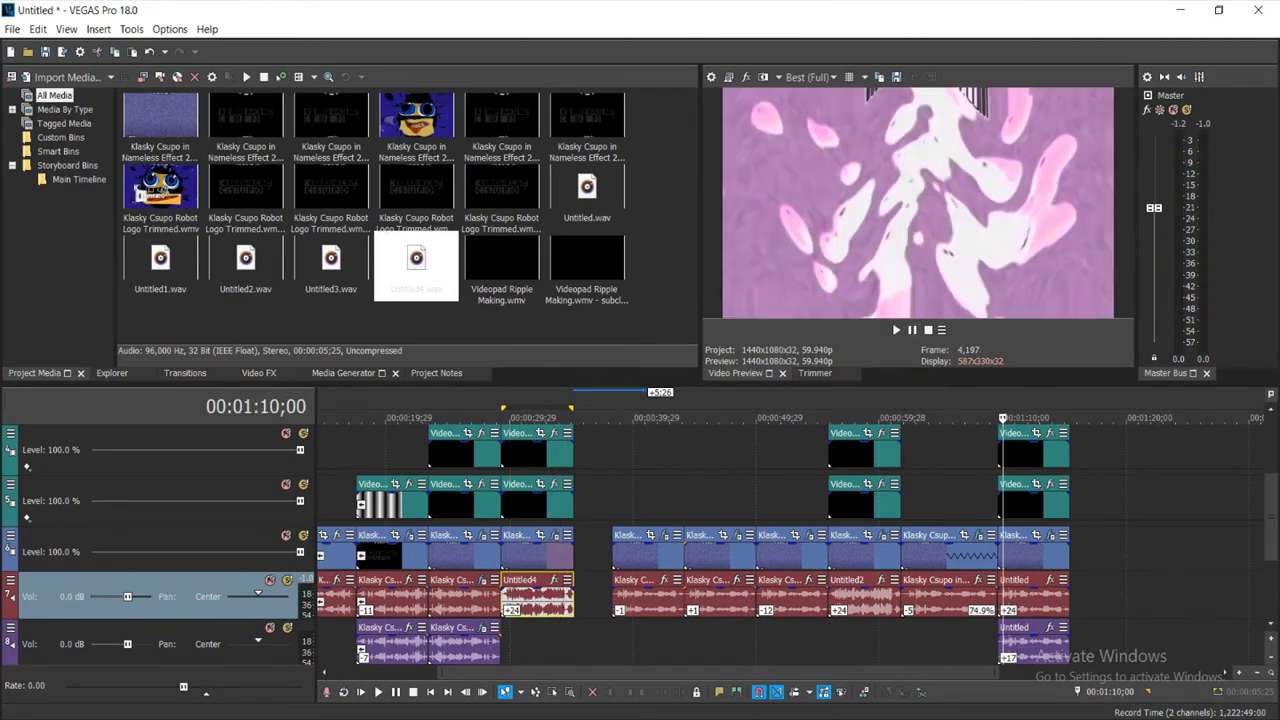
Switch to YouTube in the browser and look through the channel's "nameless effect 2.0" search results for further effect variations
key("alt+Tab")
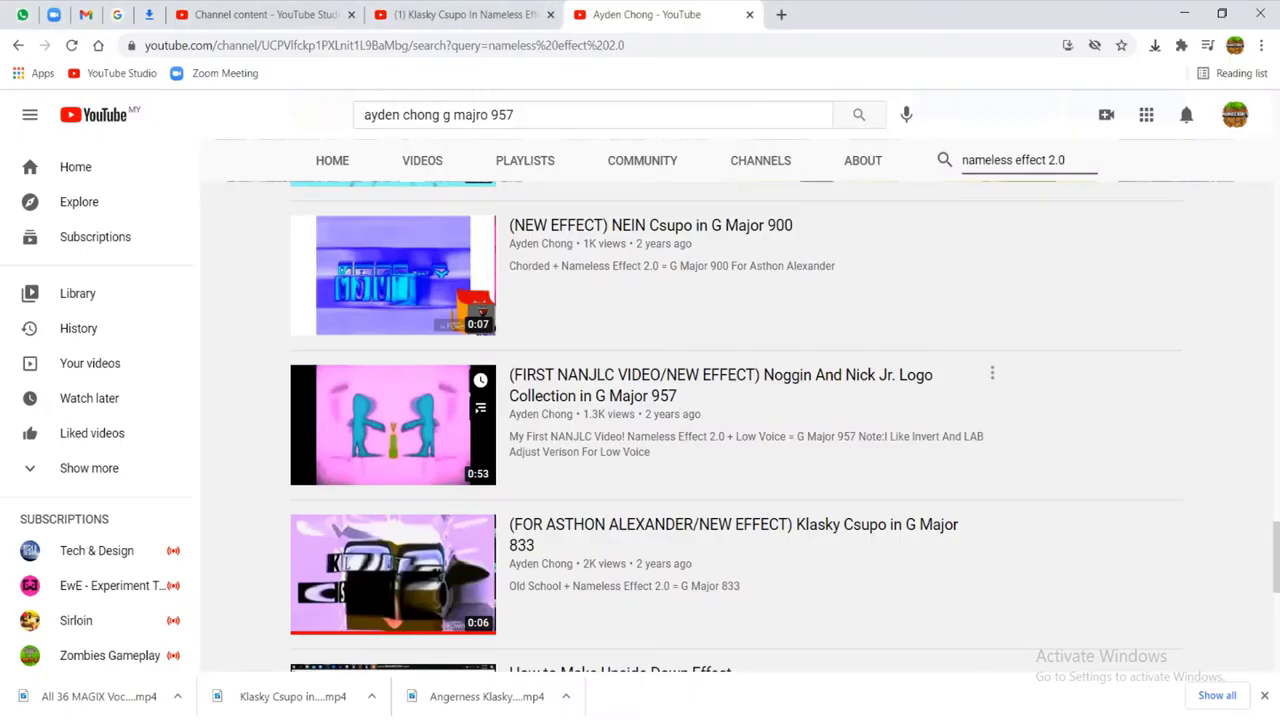
scroll(640, 420, "down", 7)
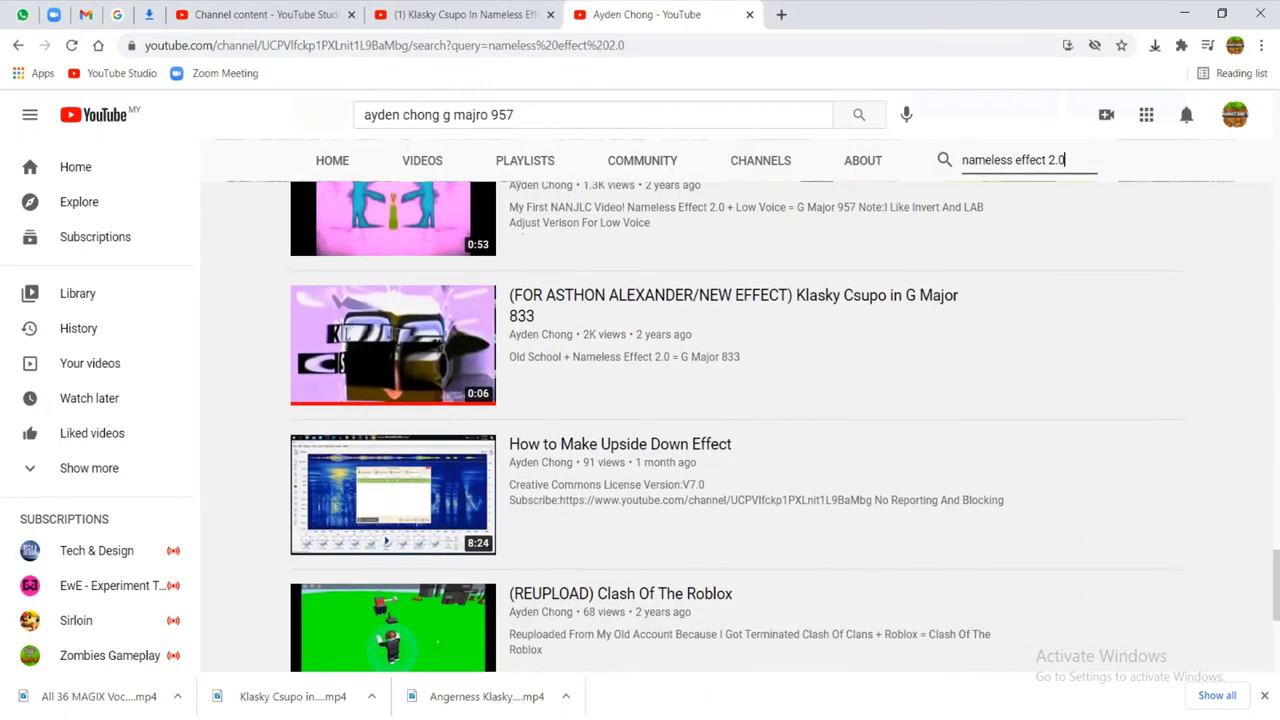
scroll(640, 420, "down", 6)
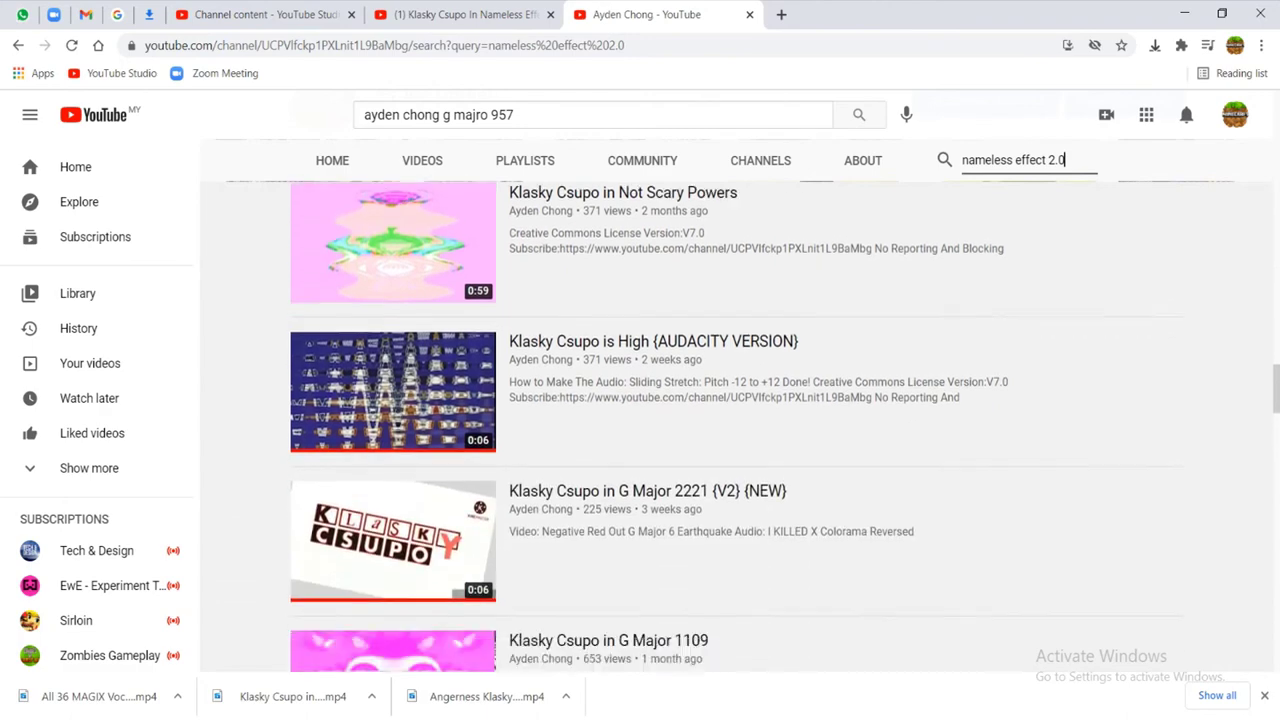
scroll(640, 420, "up", 2)
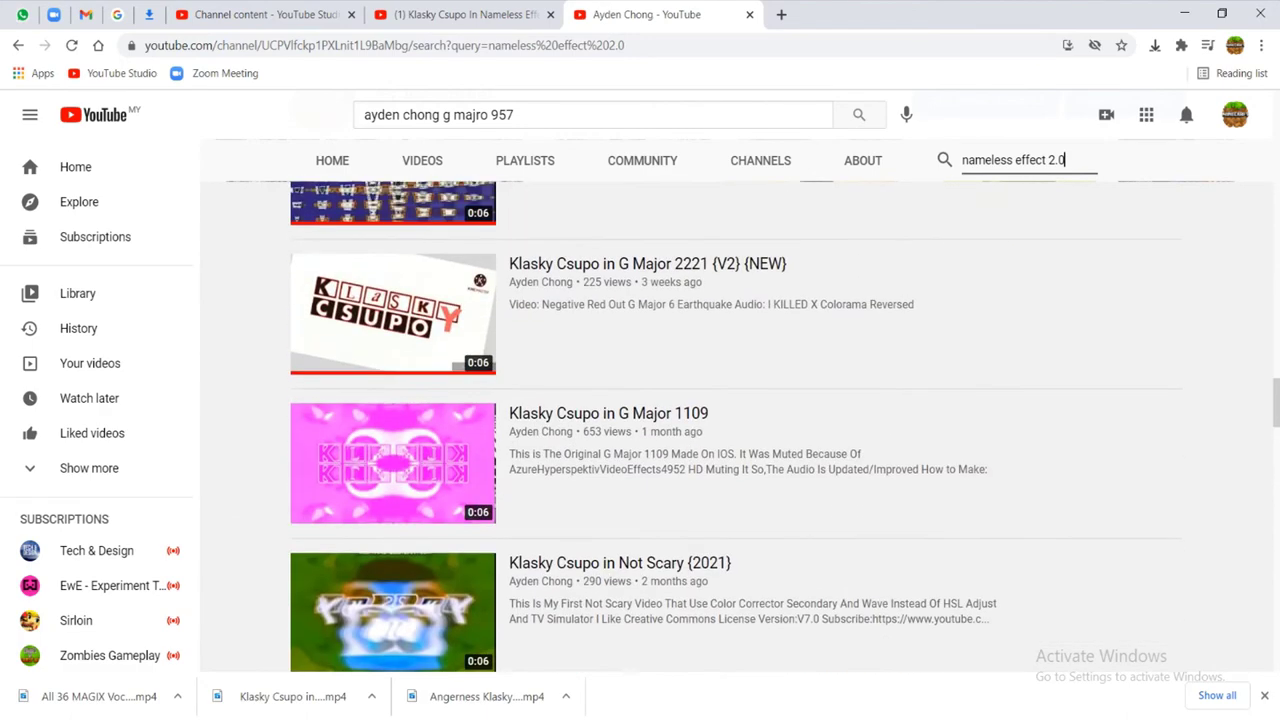
scroll(640, 420, "down", 2)
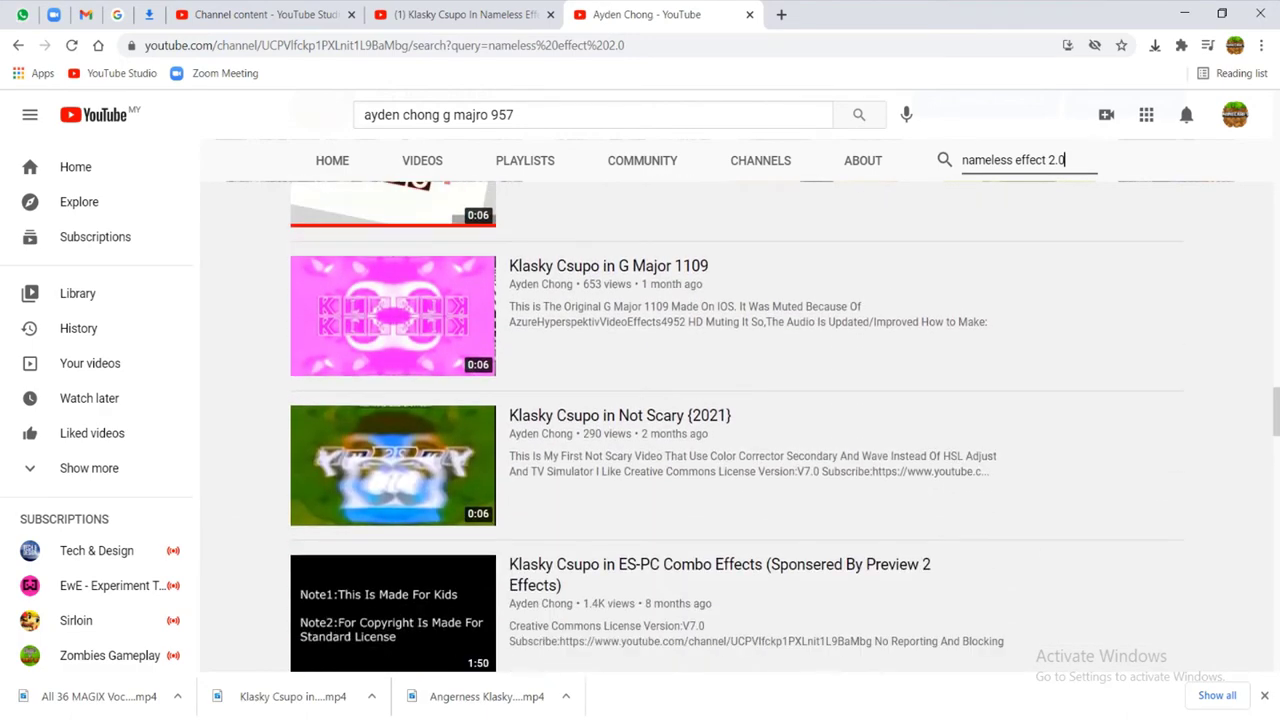
scroll(640, 420, "down", 5)
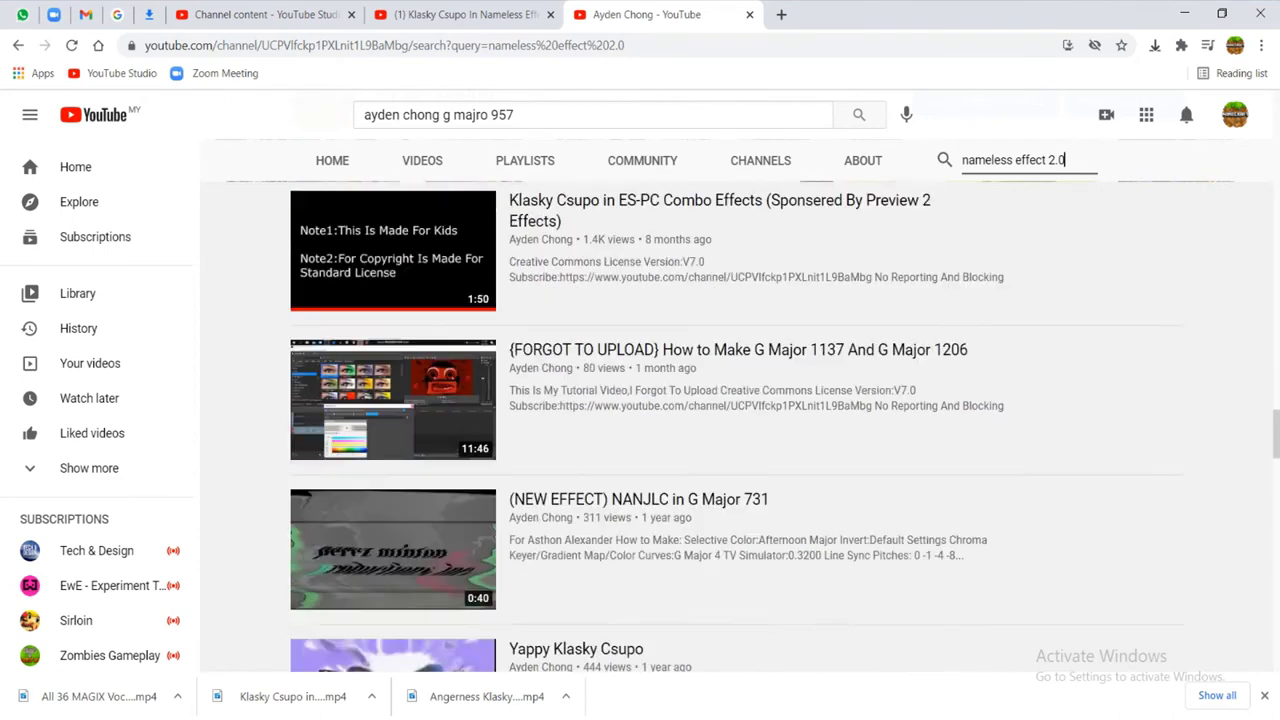
scroll(640, 420, "down", 7)
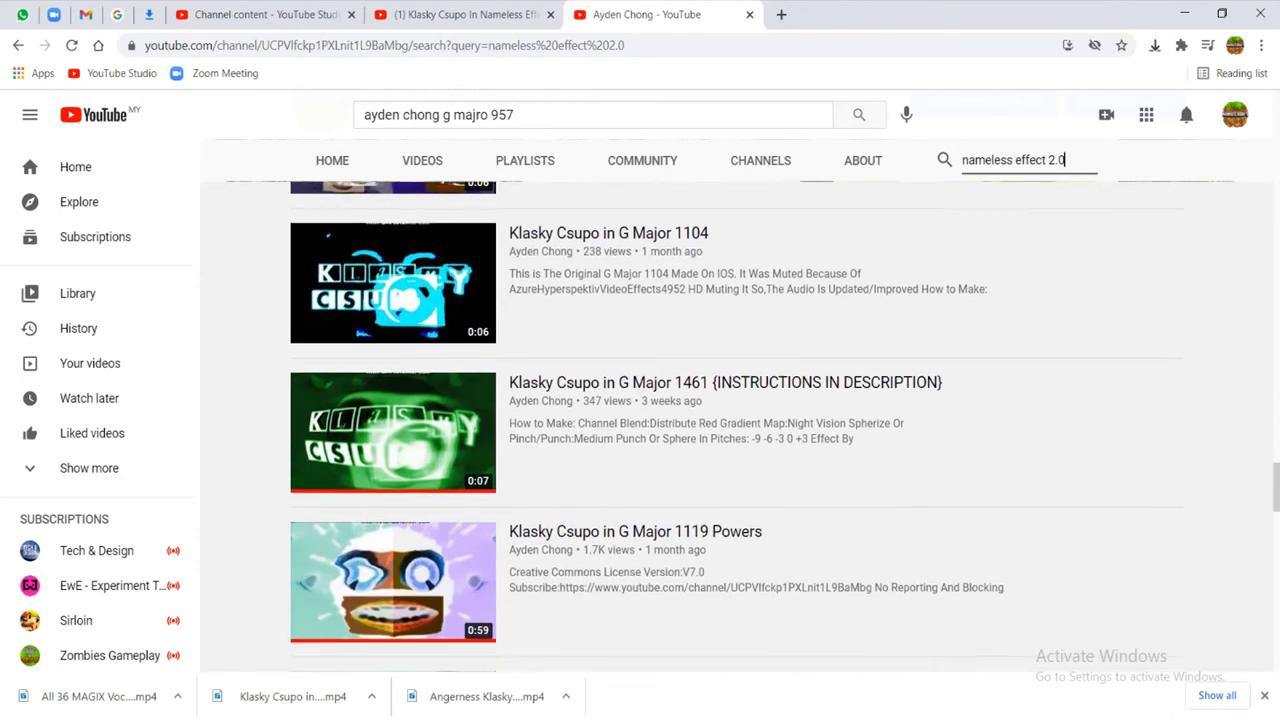
scroll(735, 426, "down", 1)
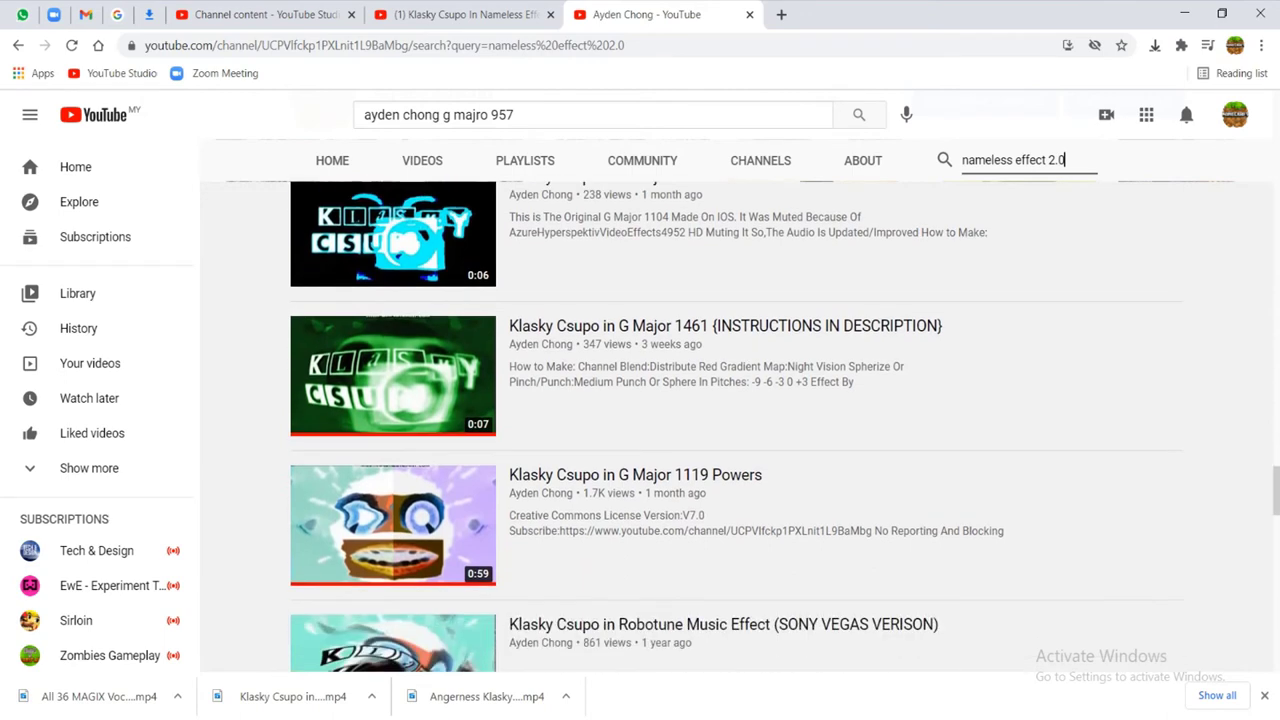
scroll(735, 426, "down", 1)
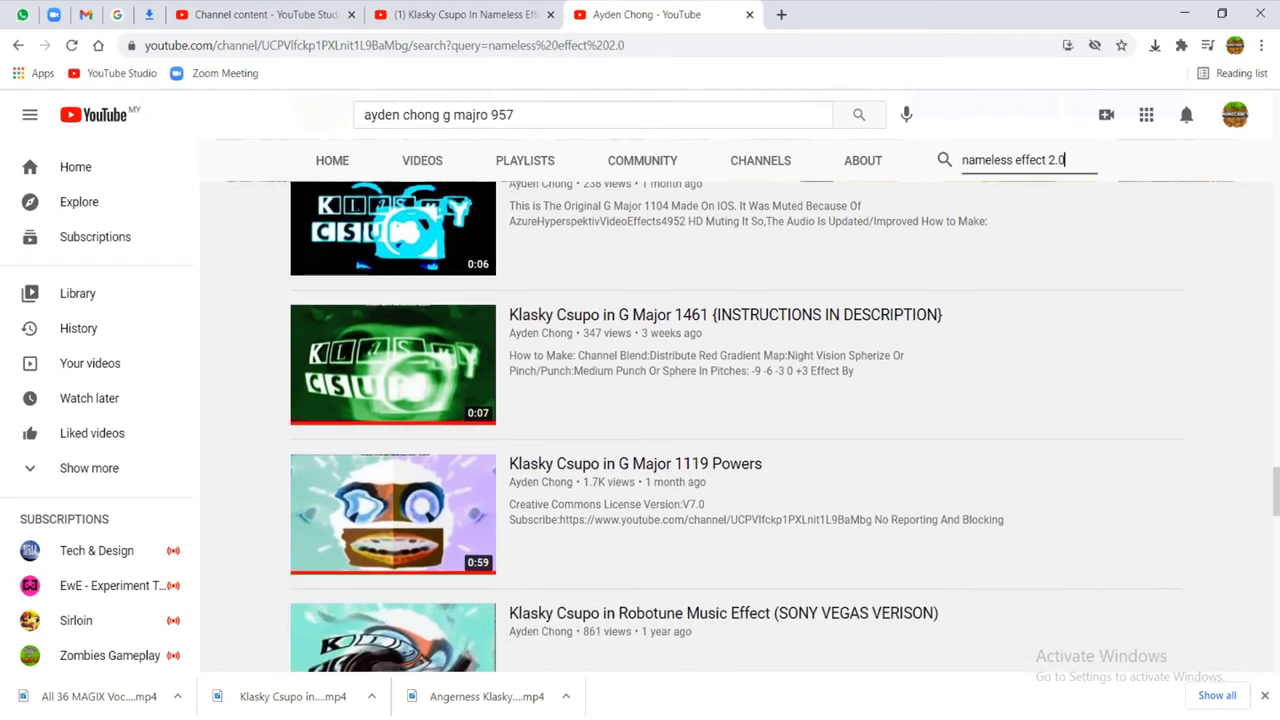
scroll(736, 426, "down", 2)
scroll(736, 426, "down", 5)
scroll(736, 426, "down", 4)
scroll(736, 426, "up", 6)
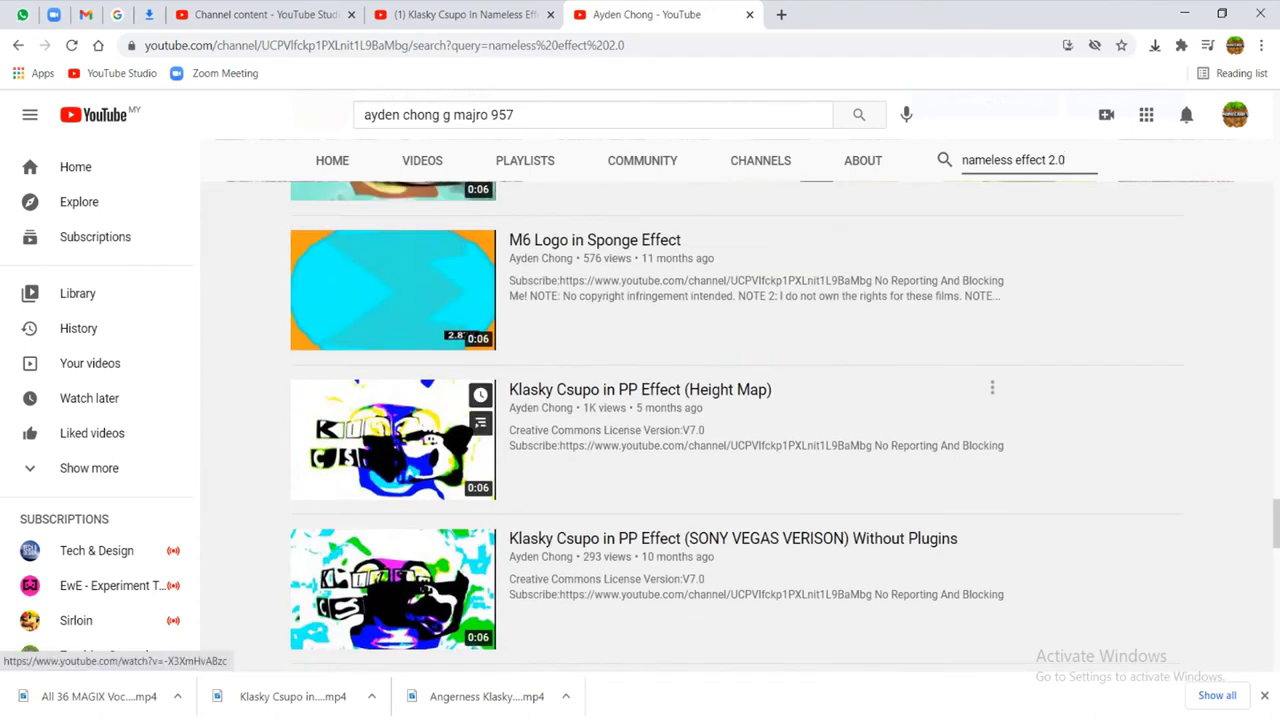
Preview the Height Map and Without Plugins versions of the Klasky Csupo in PP Effect video in new tabs, closing each one
right_click(386, 426)
left_click(430, 440)
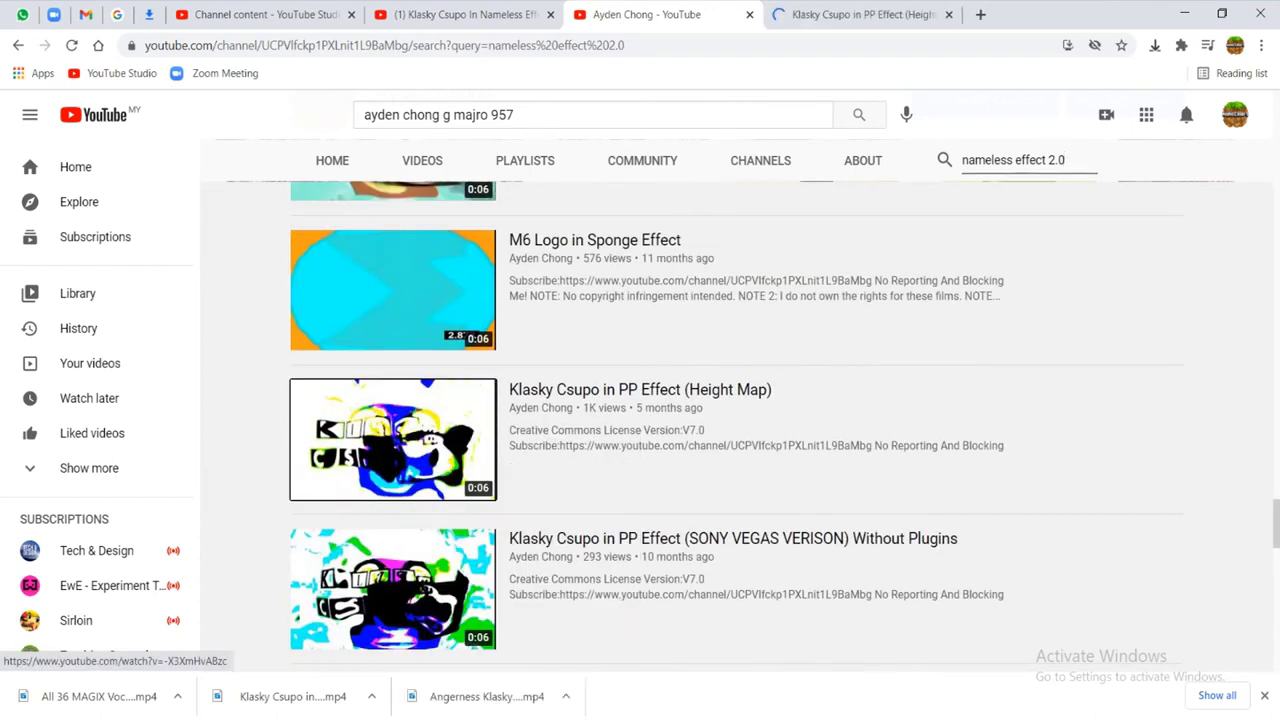
left_click(860, 15)
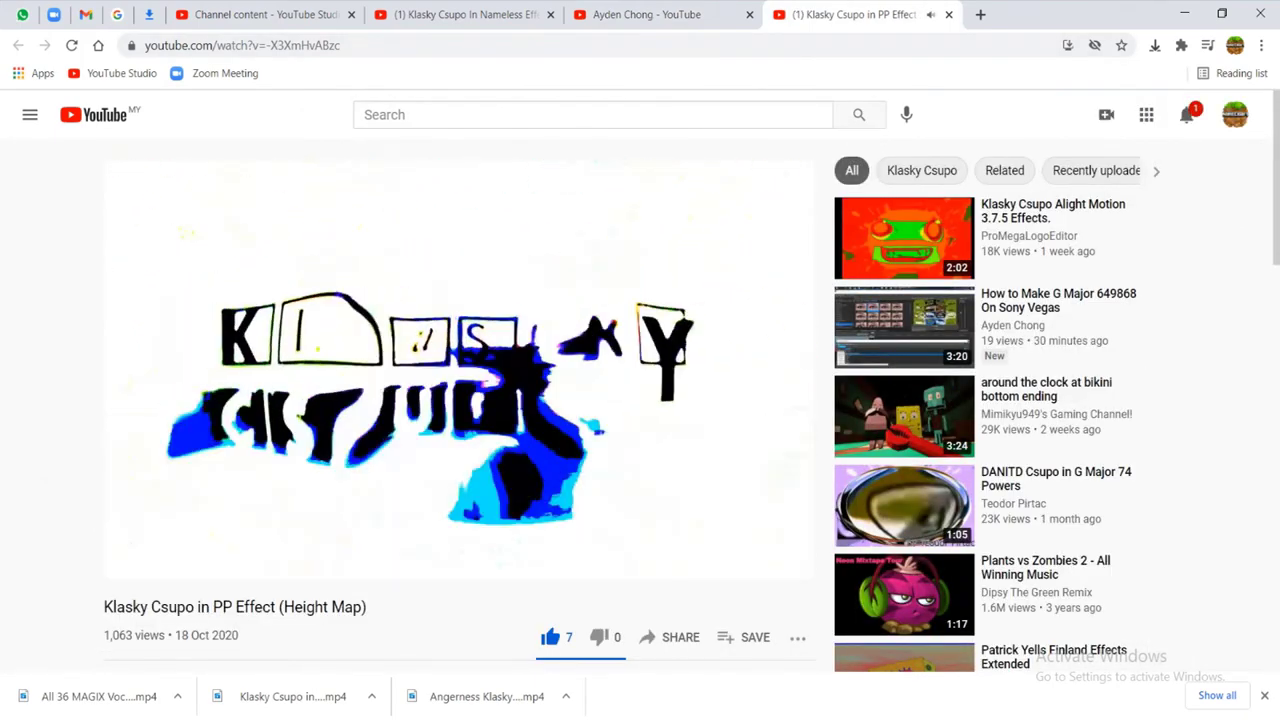
key("ctrl+w")
right_click(340, 545)
left_click(390, 272)
key("ctrl+Tab")
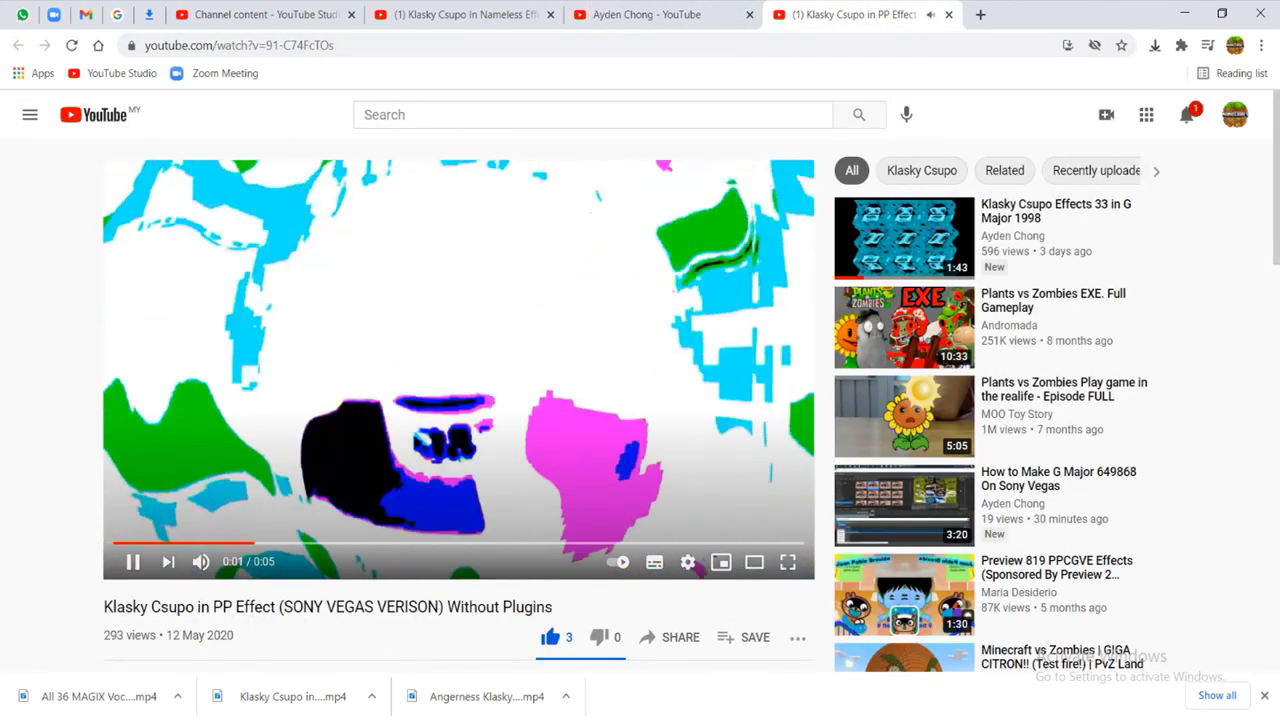
key("space")
key("ctrl+w")
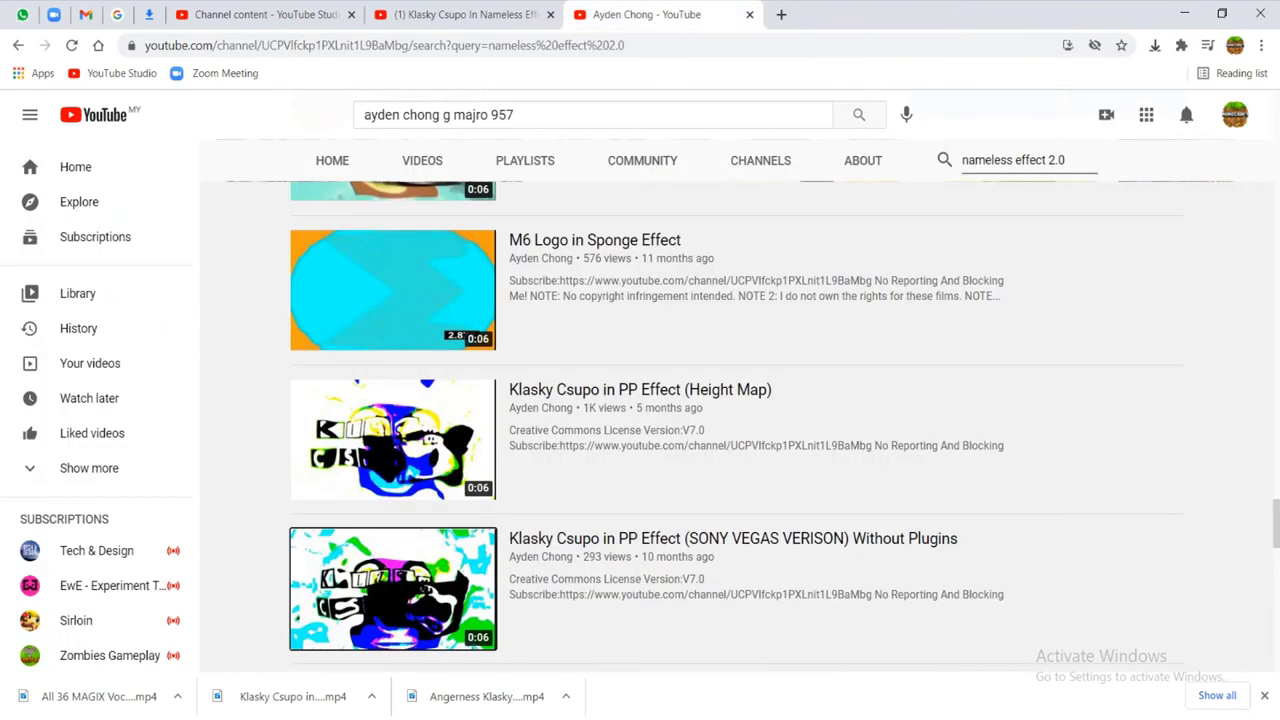
Look through the results below the PP Effect videos and return to the Nameless Effect 2.0 videos near the list's start
scroll(736, 420, "down", 5)
scroll(421, 281, "down", 1)
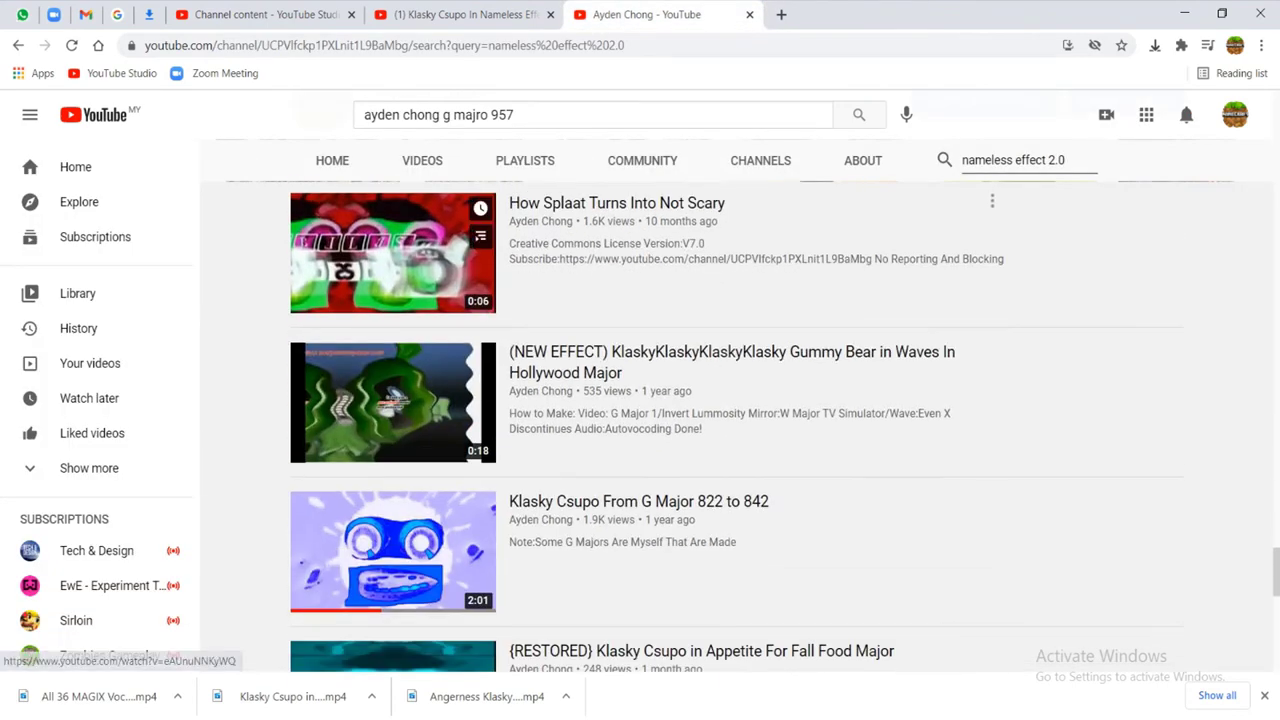
right_click(421, 281)
key("Escape")
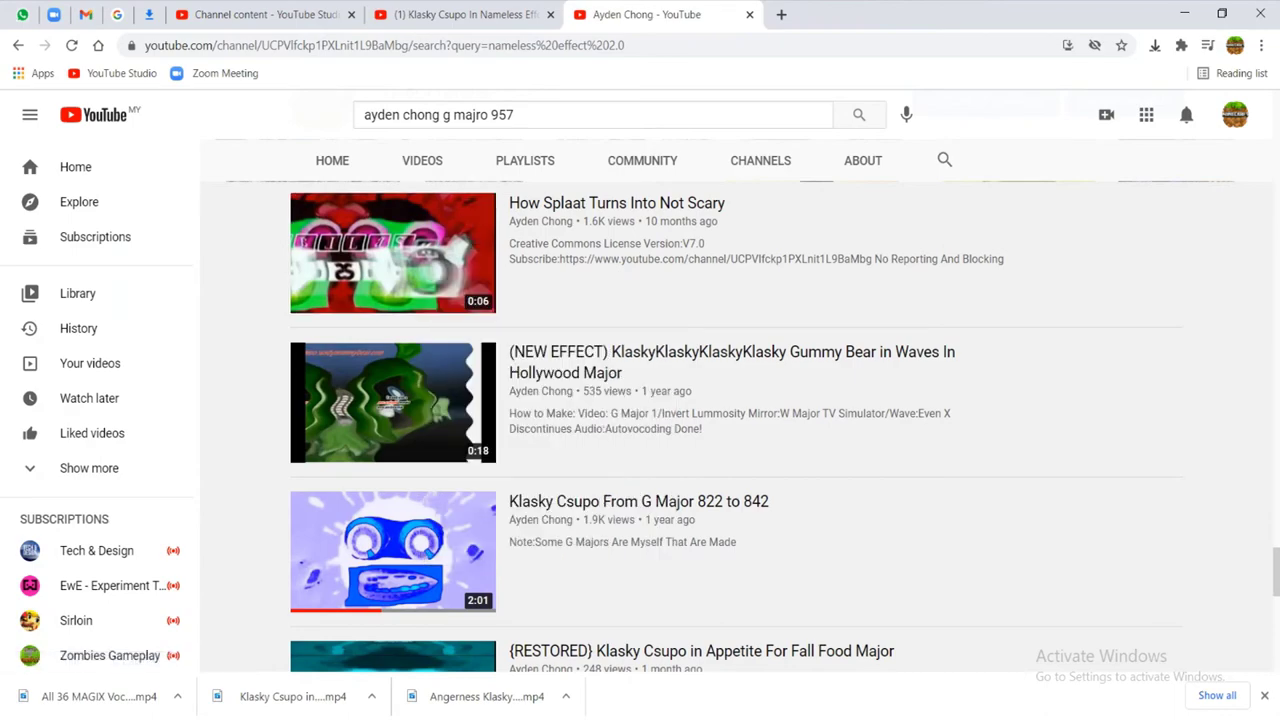
scroll(736, 420, "down", 5)
scroll(736, 420, "down", 7)
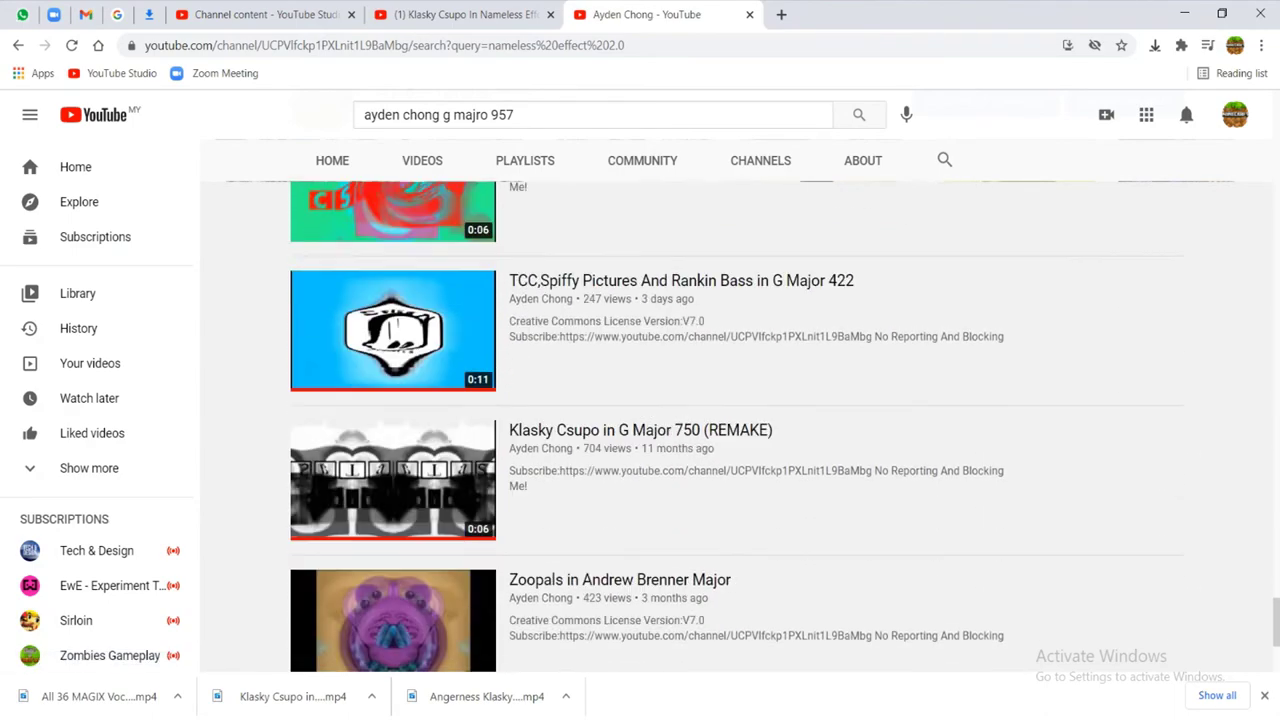
scroll(736, 420, "up", 12)
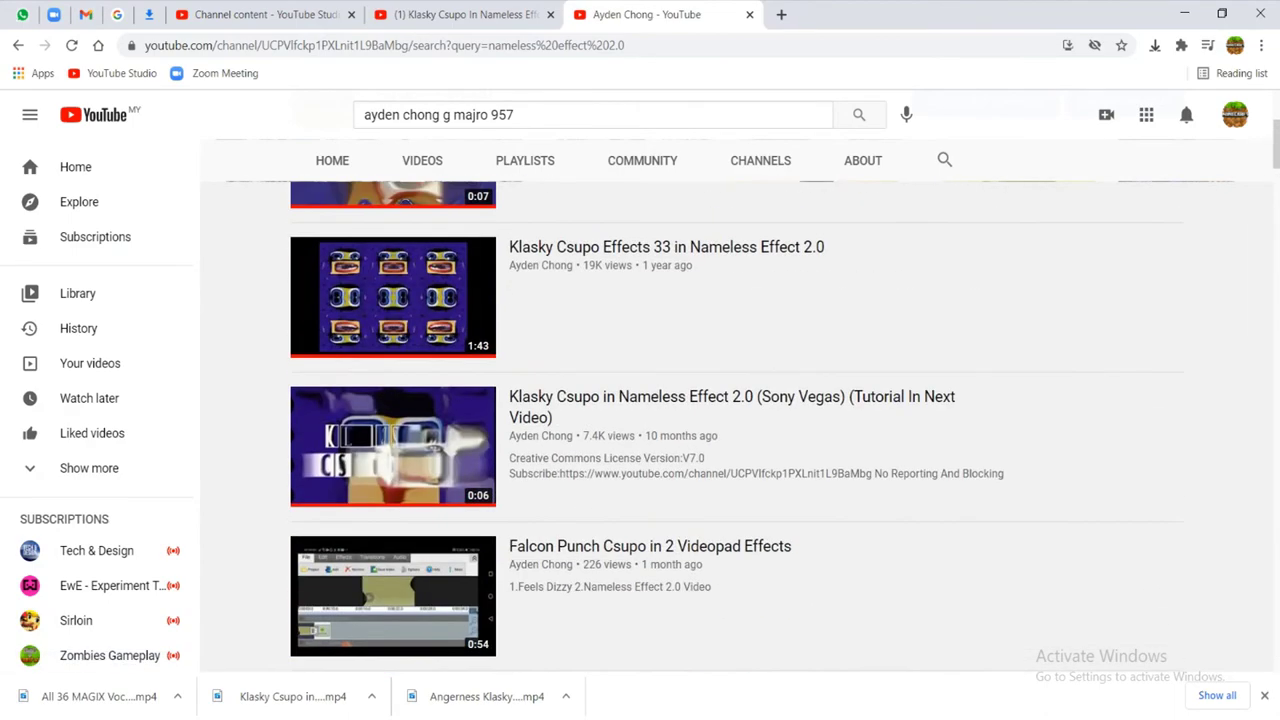
scroll(736, 420, "down", 3)
scroll(736, 420, "down", 2)
Minimise the Bandicam window and look through the G Major videos that combine Nameless Effect 2.0 with another effect
key("alt+Tab")
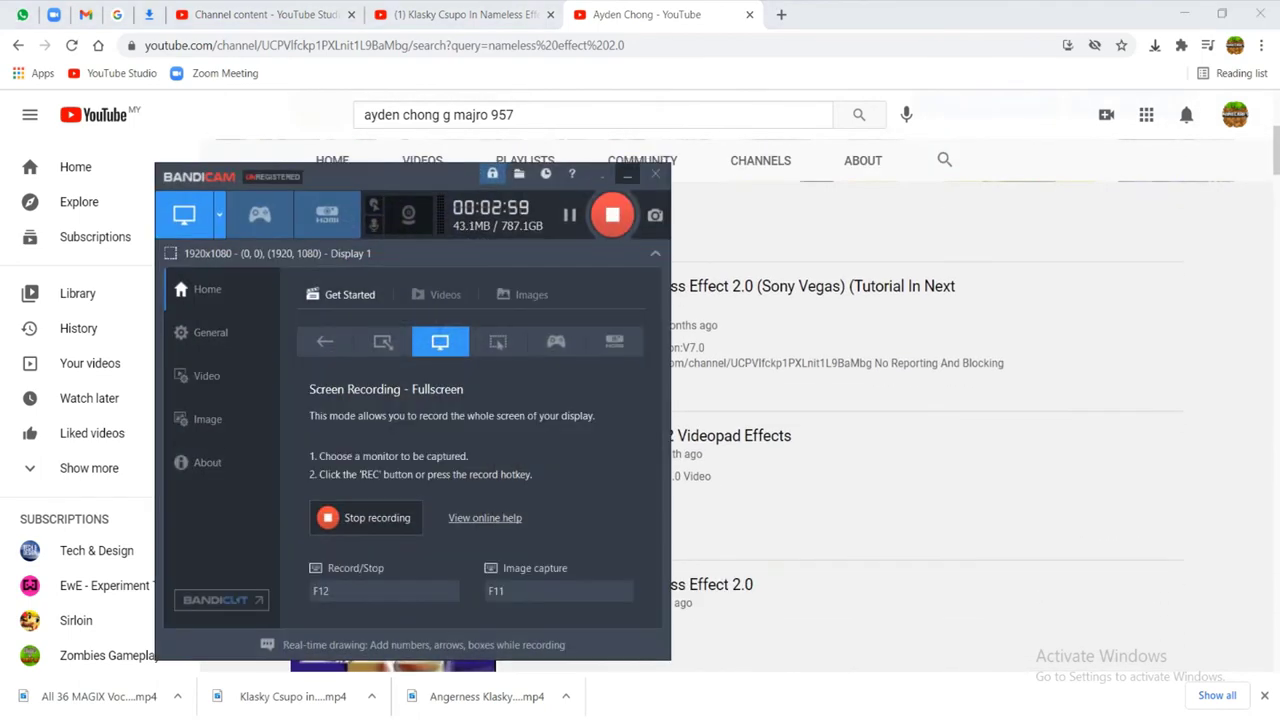
left_click(627, 174)
scroll(736, 426, "down", 5)
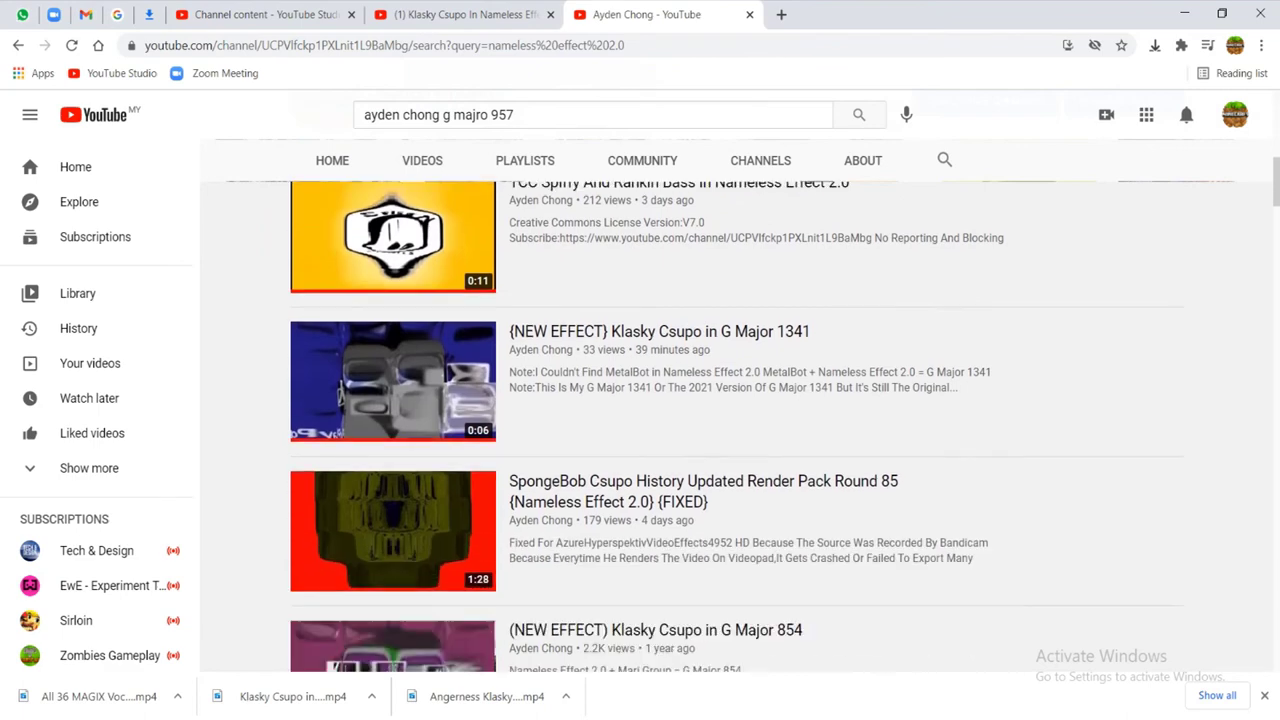
scroll(736, 426, "down", 3)
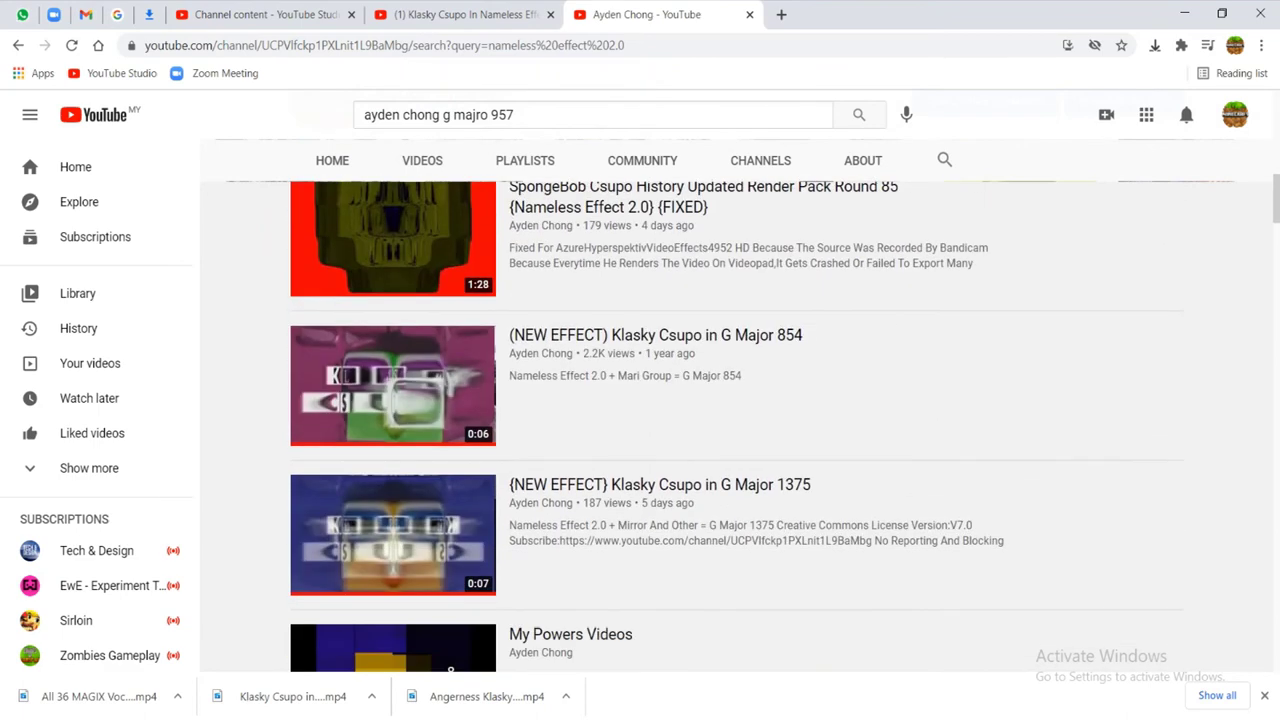
scroll(736, 426, "down", 5)
scroll(736, 426, "up", 1)
scroll(736, 426, "down", 6)
scroll(736, 426, "up", 1)
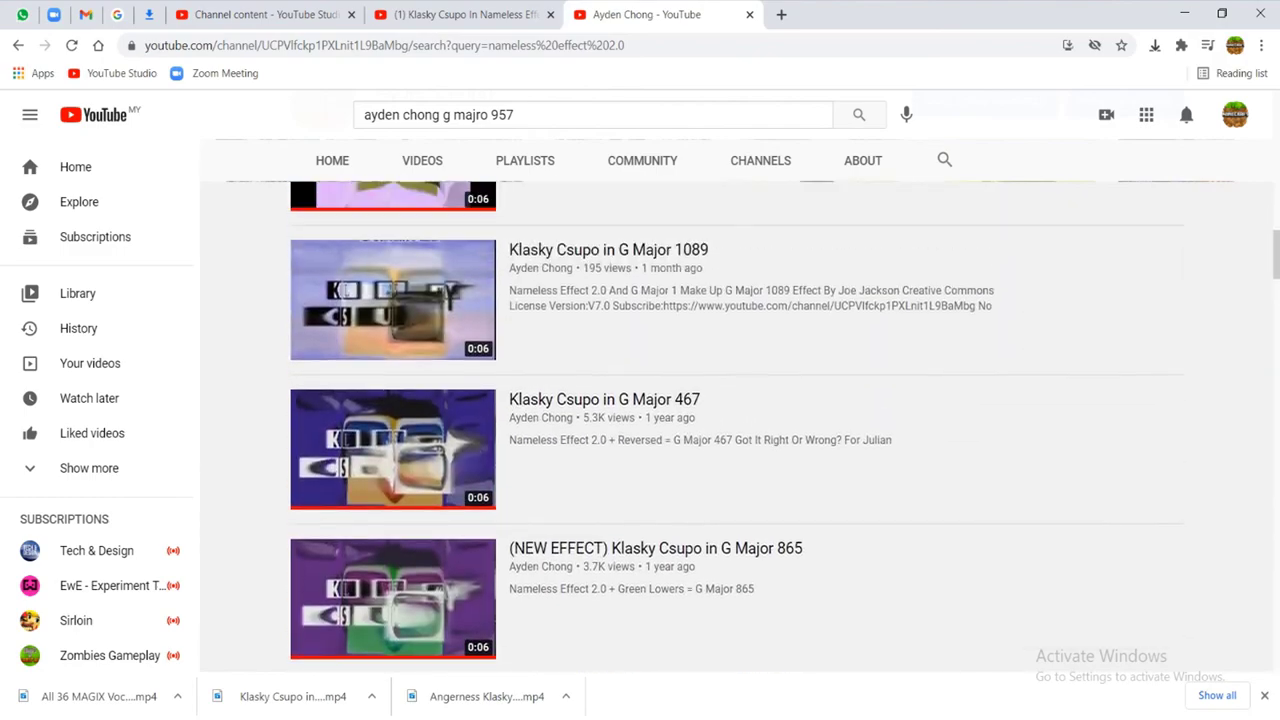
Switch to VEGAS Pro, select all events after the gap on every track, and move them earlier against the Untitled4 clip
key("alt+Tab")
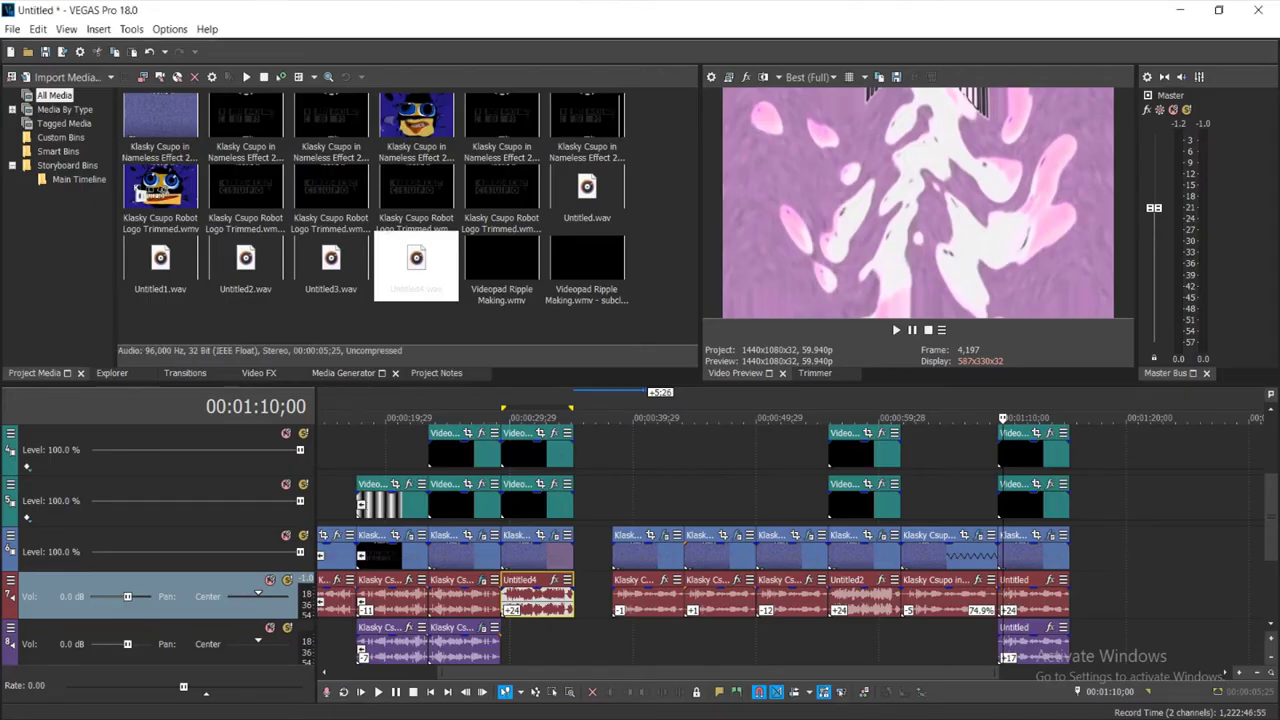
left_click(552, 692)
left_click_drag(1271, 517, 1271, 572)
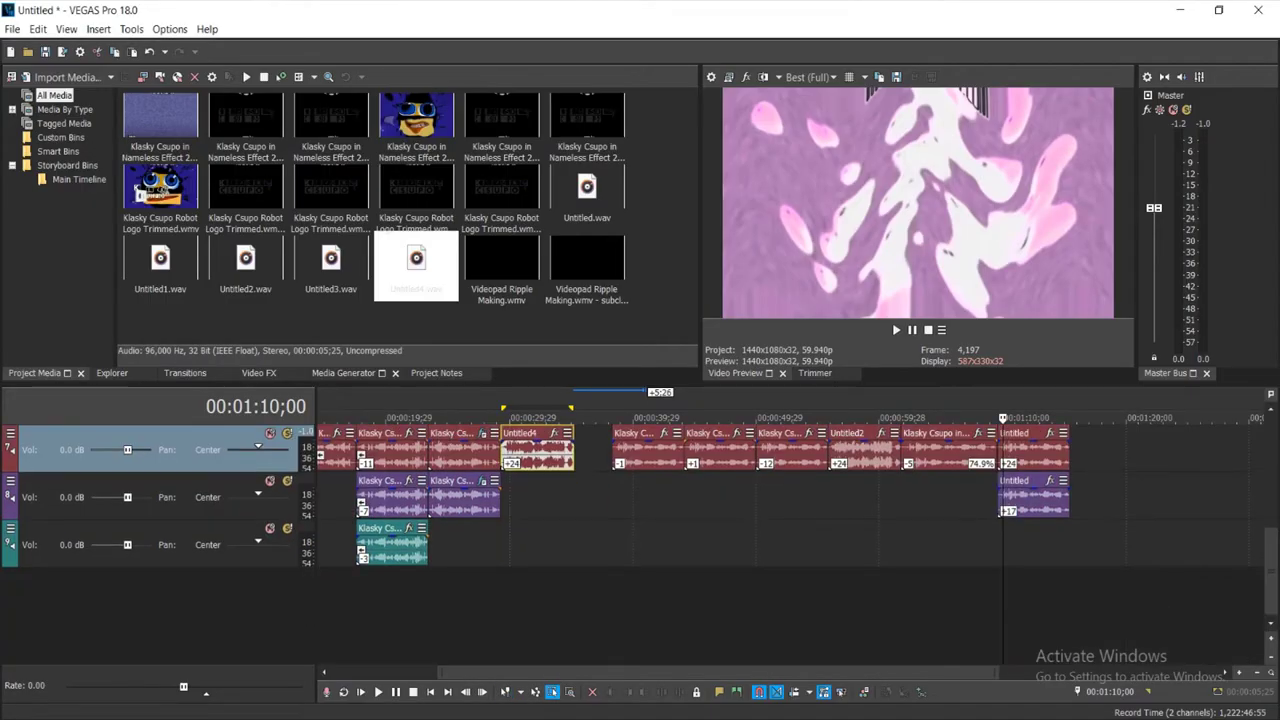
mouse_move(1124, 526)
left_mouse_down()
mouse_move(617, 434)
mouse_move(617, 420)
left_mouse_up()
left_click_drag(1271, 460, 1271, 500)
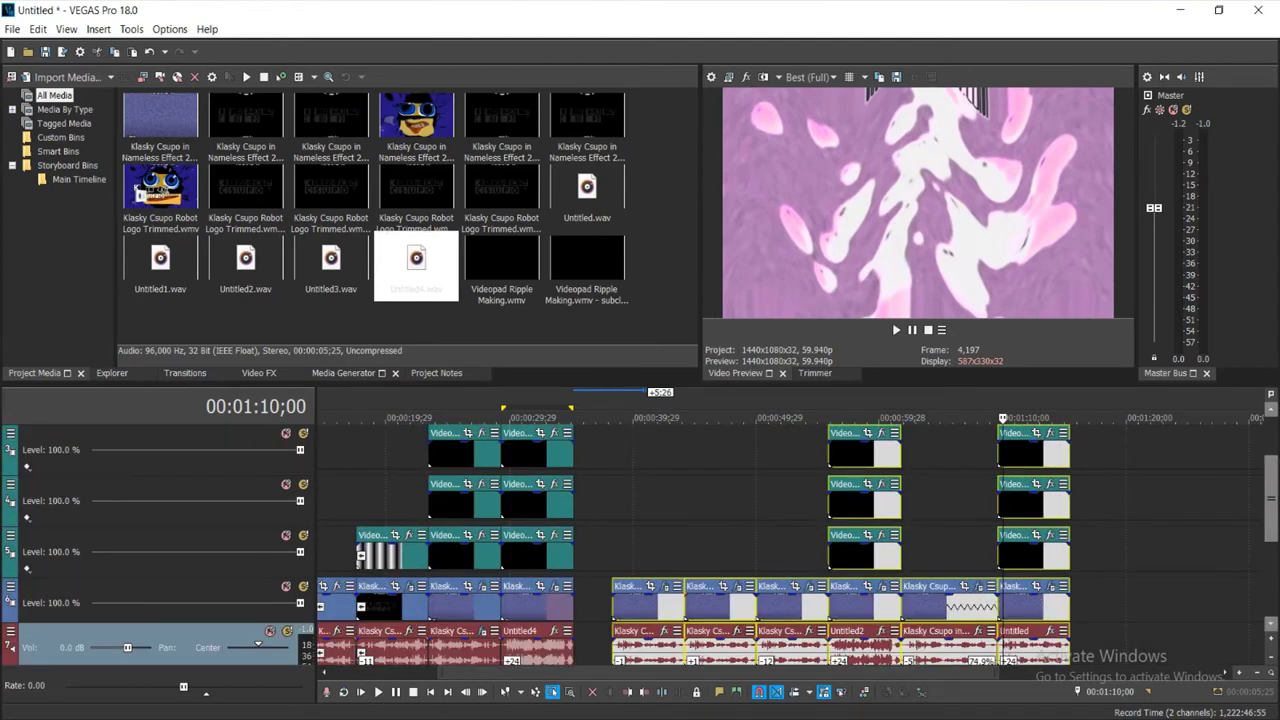
scroll(640, 544, "down", 2)
left_click_drag(640, 544, 601, 544)
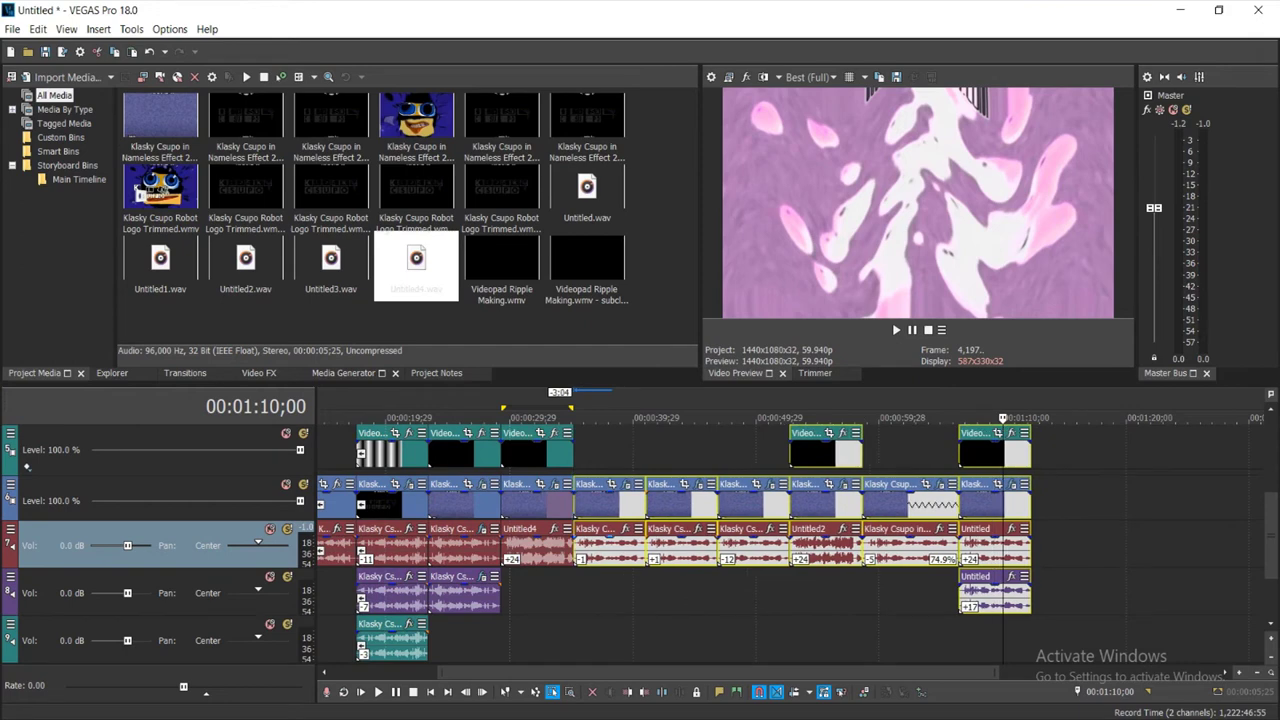
Insert the Klasky Csupo in Nameless Effect 2.0 (VEGAS VERSION AND FIXED) clip directly after the last clip on the timeline
left_click(1135, 498)
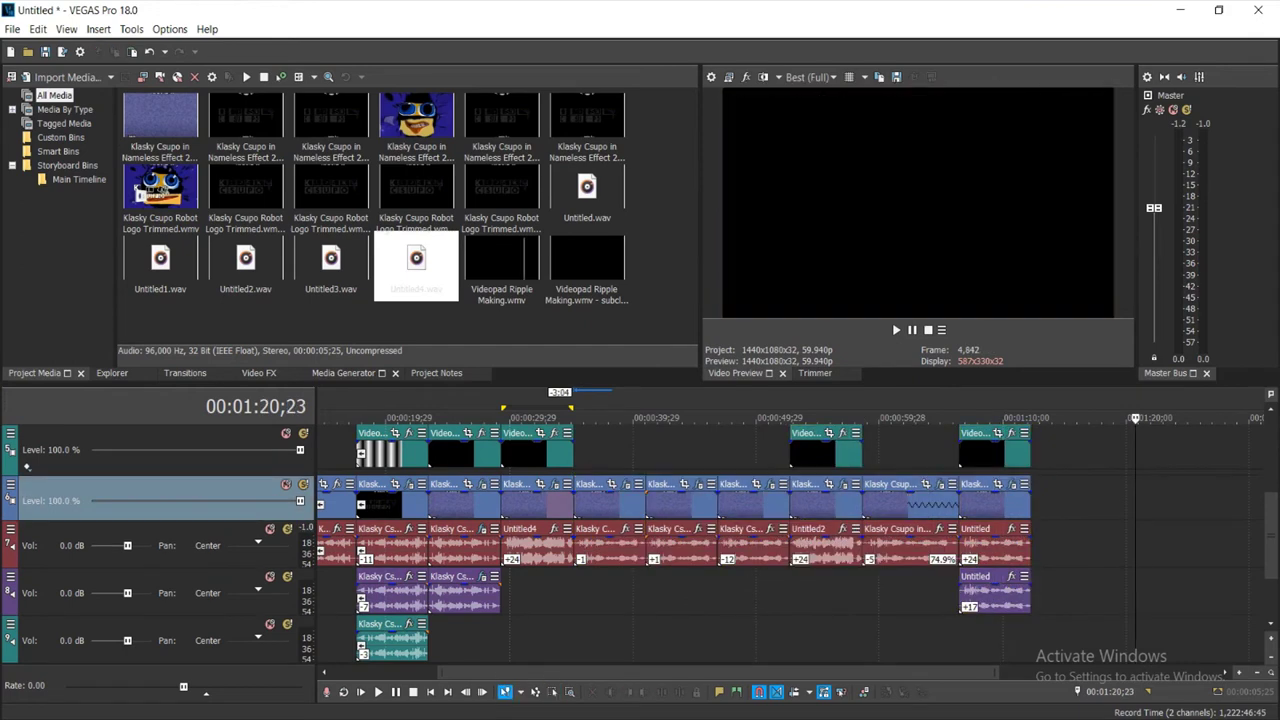
left_click(655, 280)
left_click_drag(160, 120, 1068, 505)
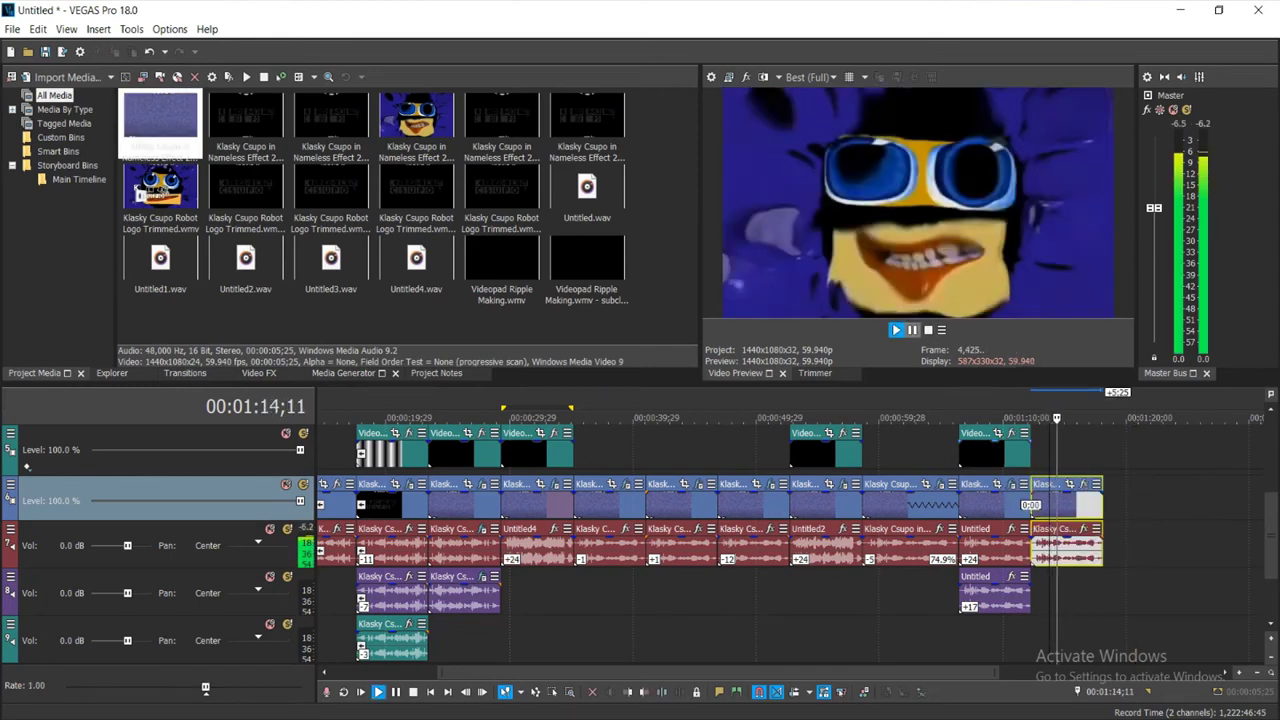
Add the Invert effect with its default preset and HSL Adjust with the Invert Color preset to the newly inserted clip
left_click(259, 373)
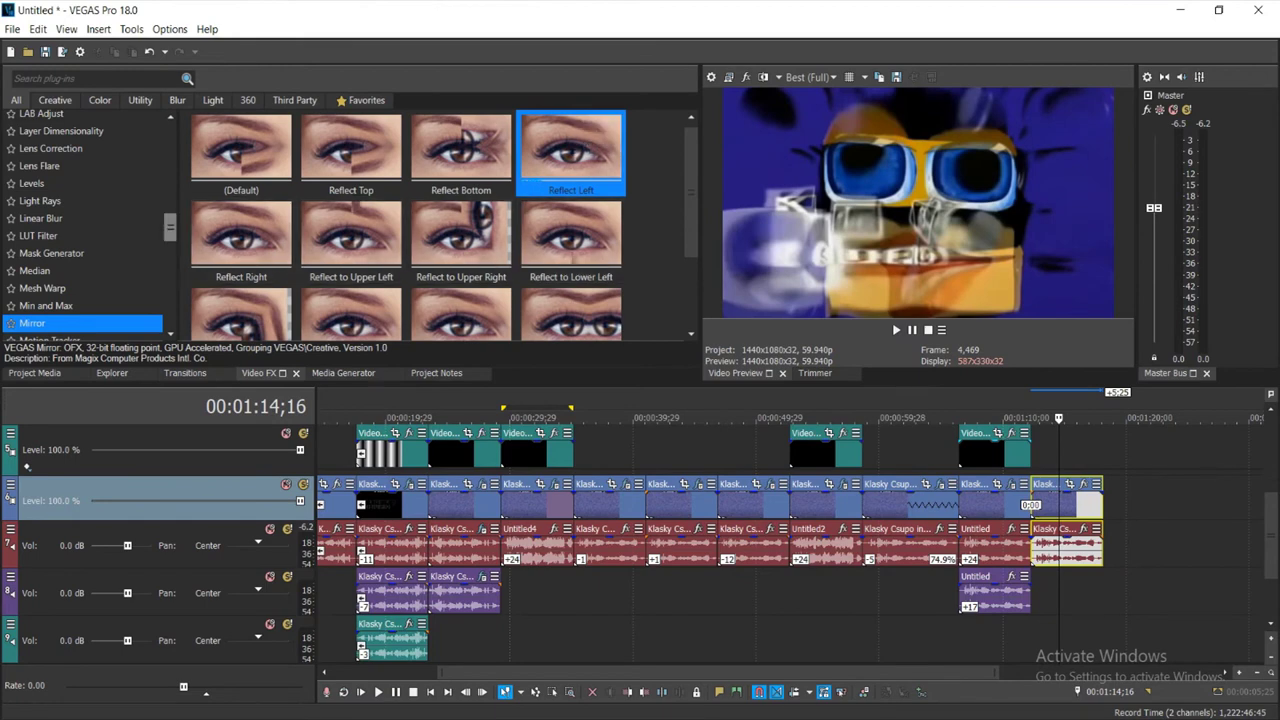
scroll(85, 228, "up", 3)
left_click(85, 229)
left_click_drag(241, 160, 1060, 502)
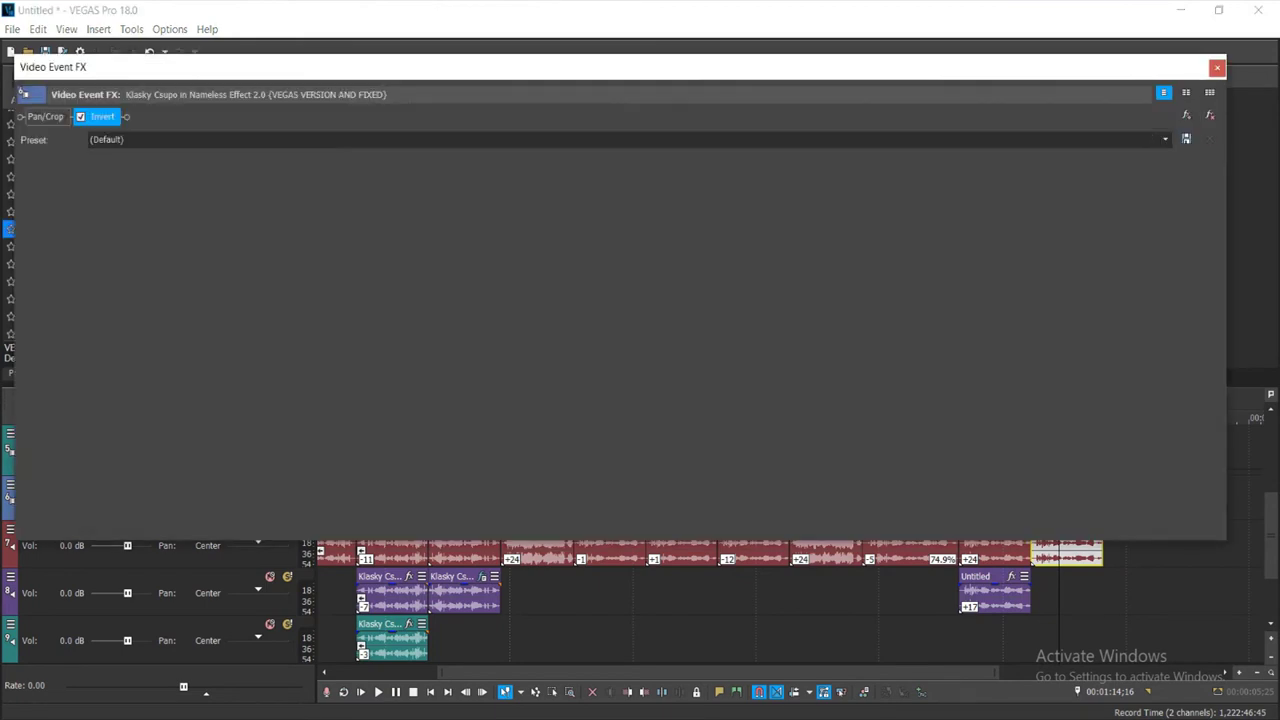
left_click_drag(760, 66, 724, 289)
left_click(42, 212)
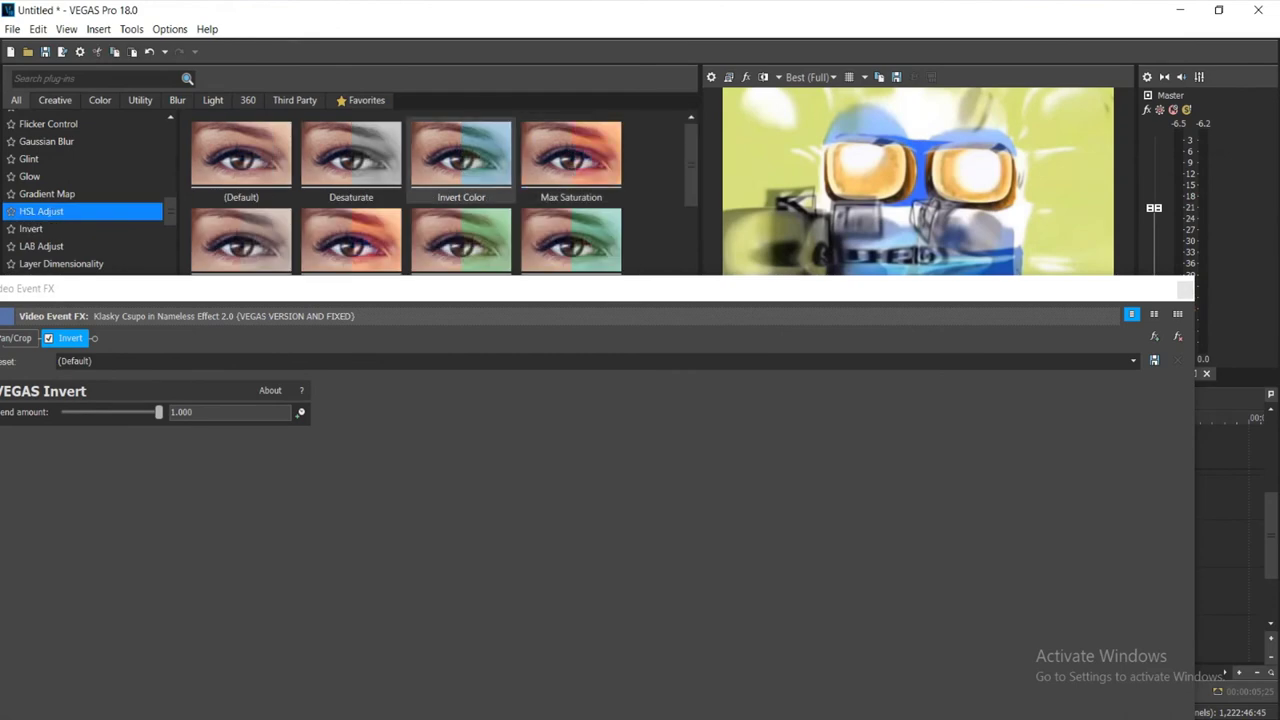
left_click_drag(461, 160, 455, 430)
left_click(1185, 289)
Set the newly inserted clip's audio event to the élastique method with Pro stretch attributes and a pitch change of 8
right_click(1063, 549)
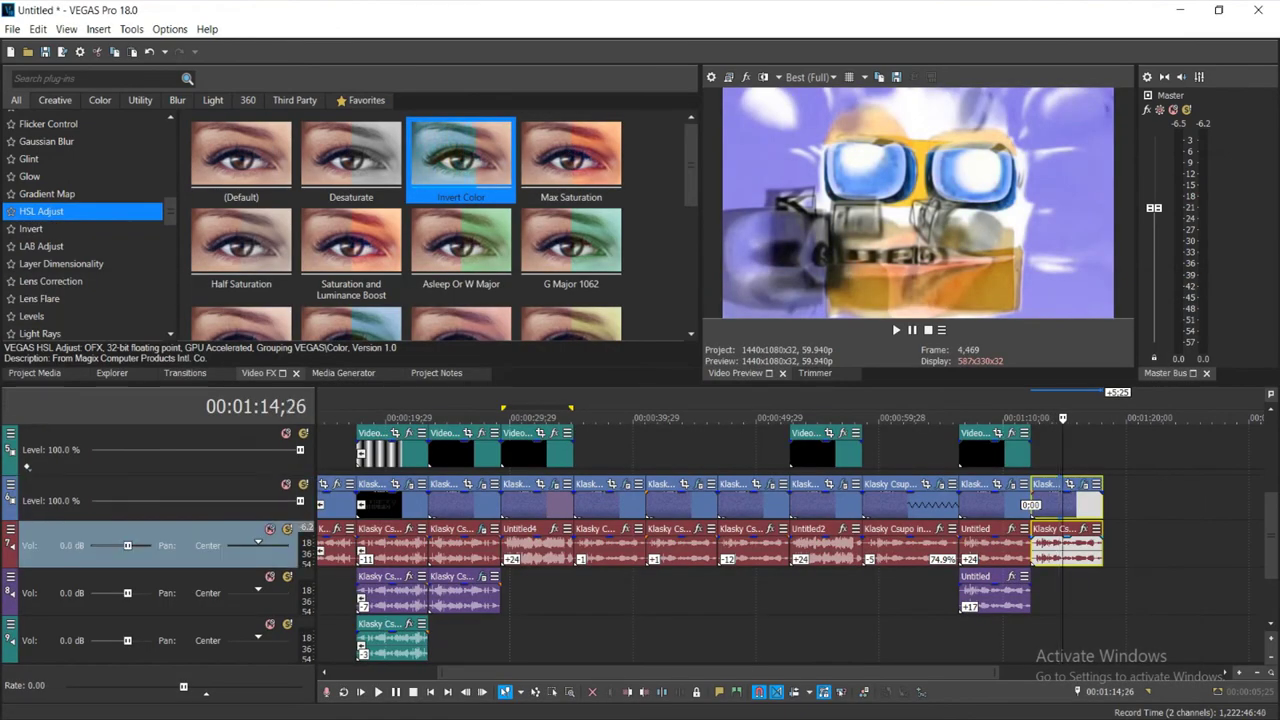
left_click(1097, 709)
left_click(686, 292)
left_click(686, 325)
left_click(686, 316)
left_click(688, 329)
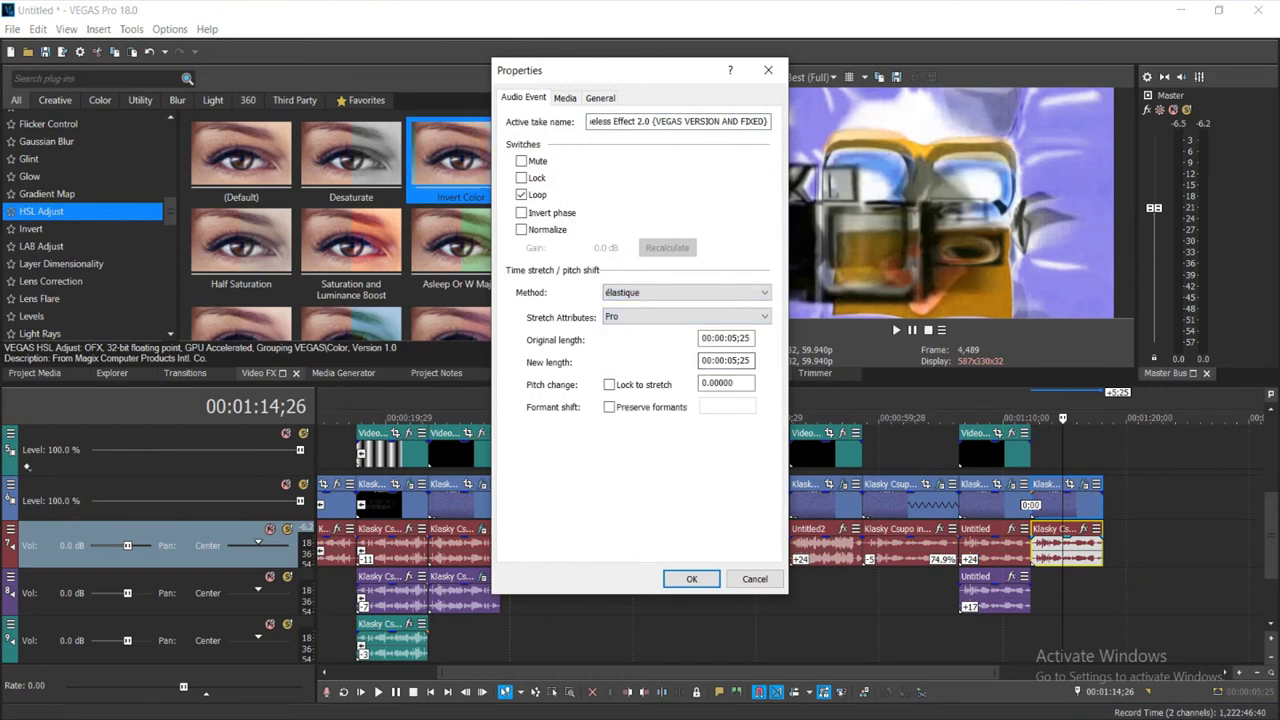
key("Return")
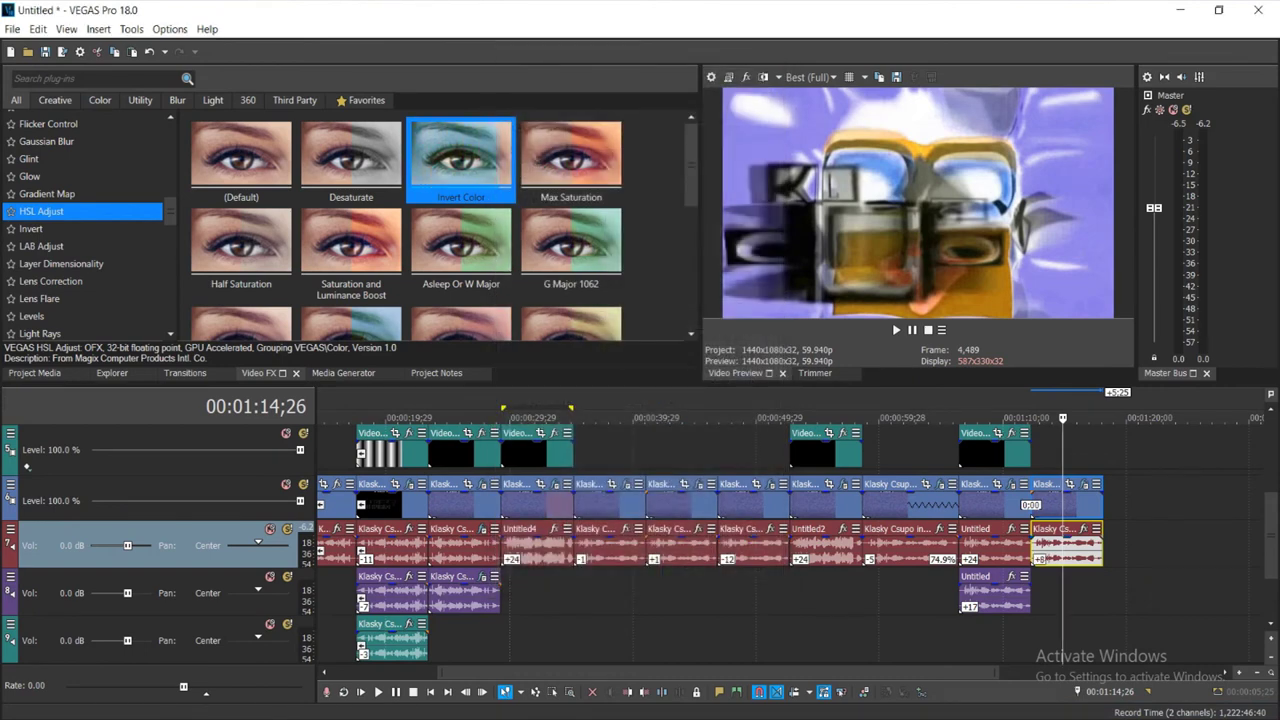
Insert another Klasky Csupo in Nameless Effect 2.0 (VEGAS VERSION AND FIXED) clip directly after the last clip on the timeline
left_click(36, 373)
left_click(416, 262)
left_click_drag(160, 120, 1118, 498)
left_click_drag(900, 673, 982, 673)
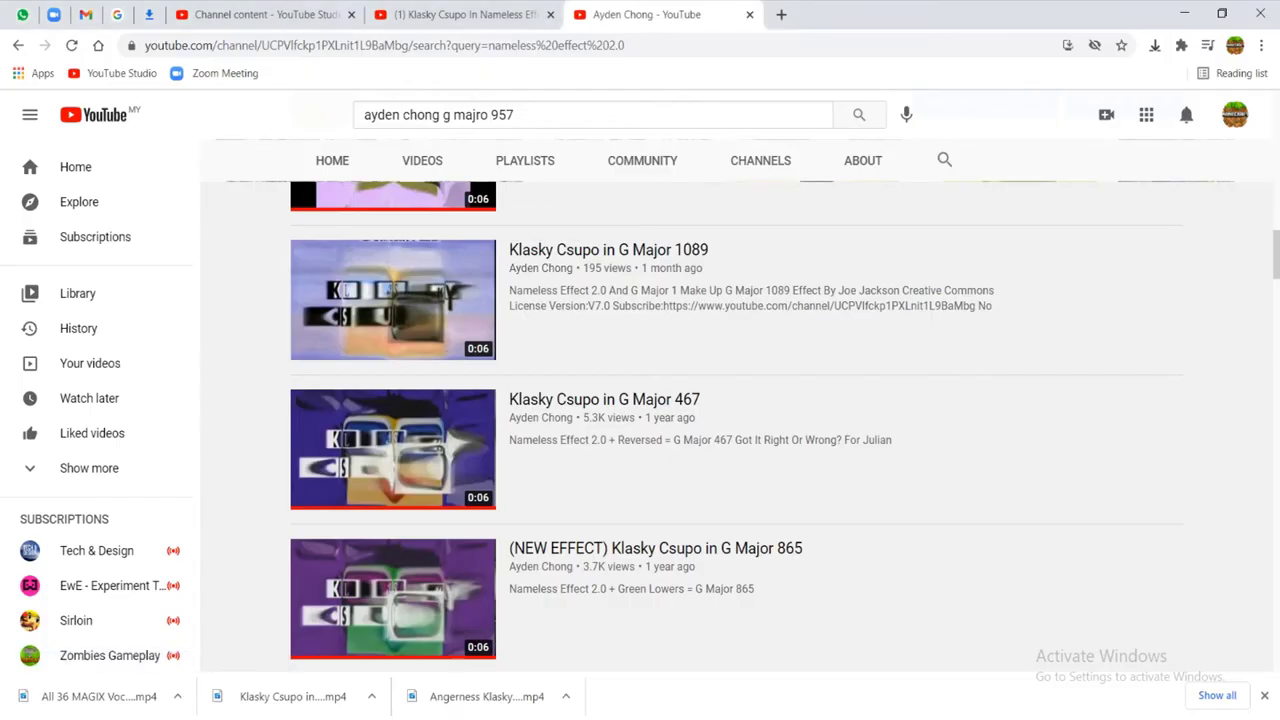
Look through the channel's Nameless Effect 2.0 search results on YouTube for a further combination and switch back to VEGAS Pro
scroll(737, 420, "up", 6)
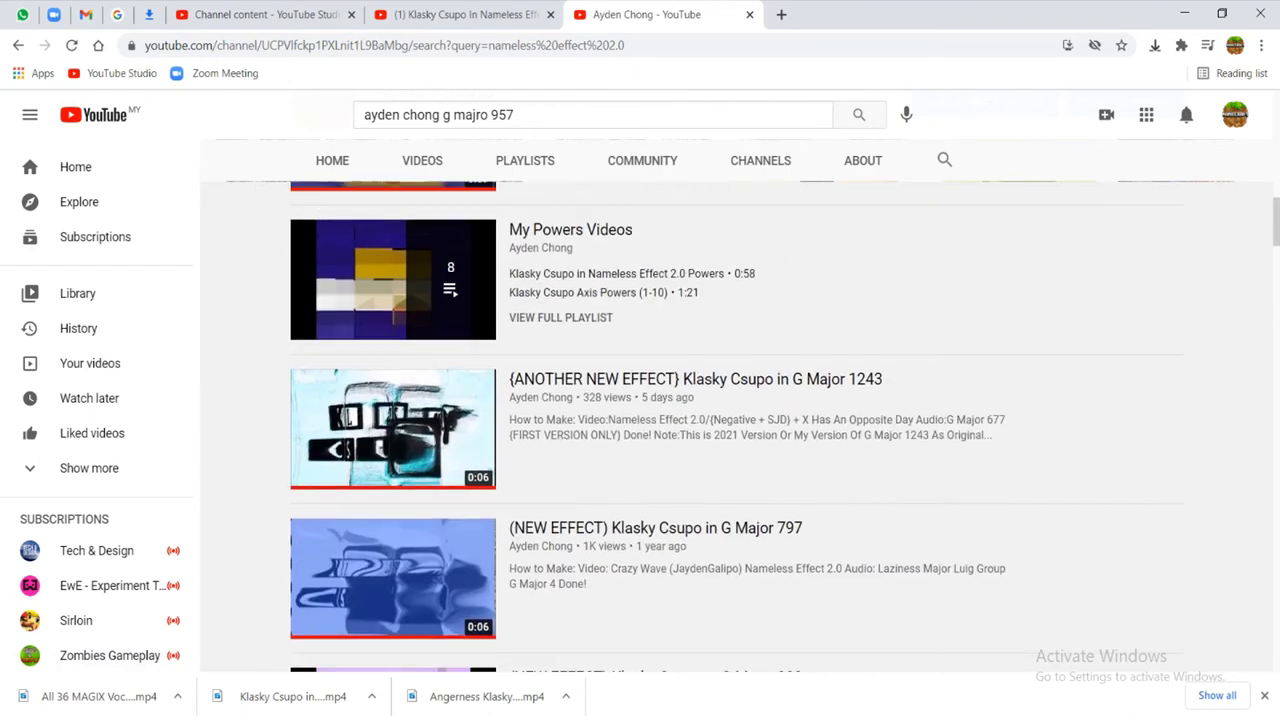
scroll(737, 420, "up", 4)
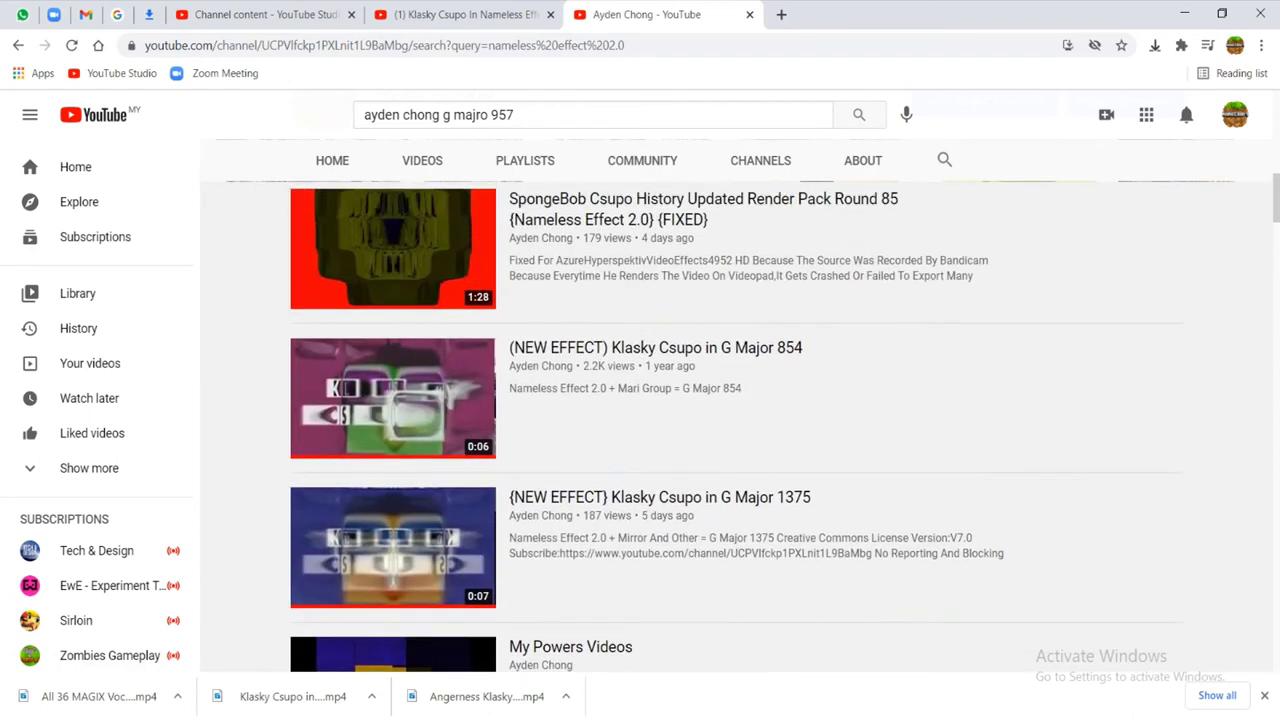
key("alt+Tab")
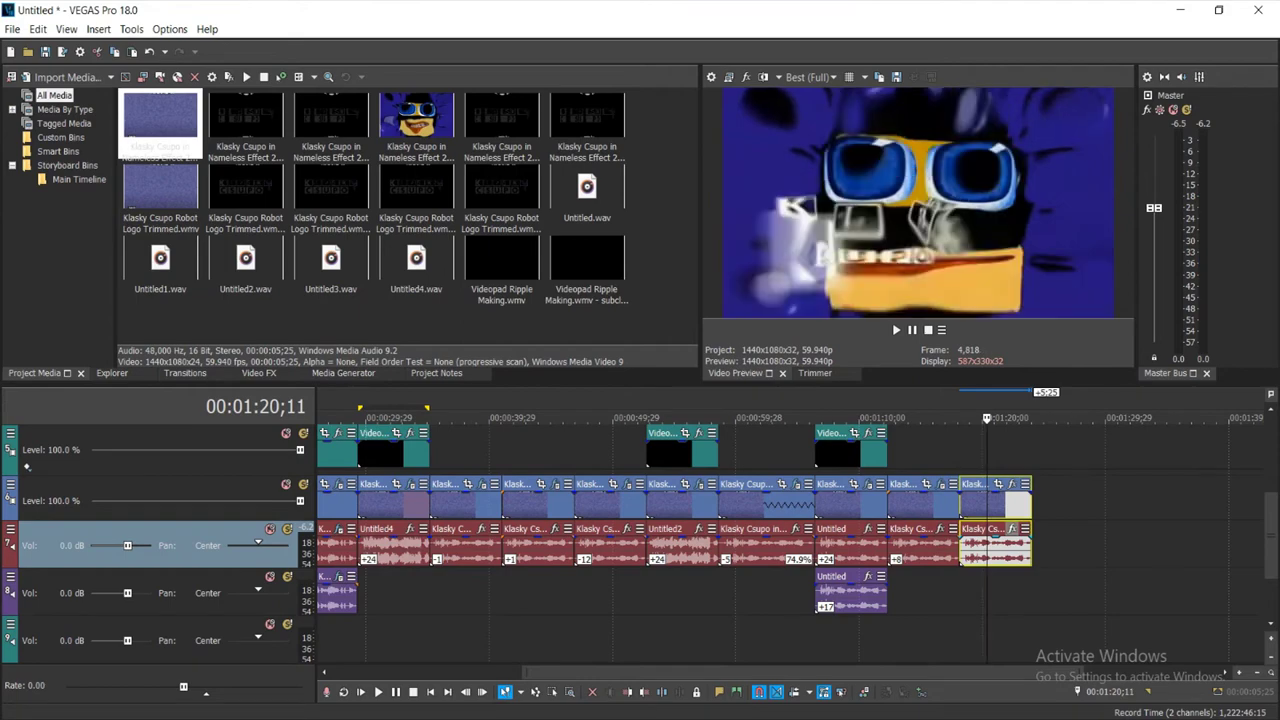
Add the WMM 3D Ripple filter package to the last clip's video event
left_click(1012, 484)
left_click(1011, 484)
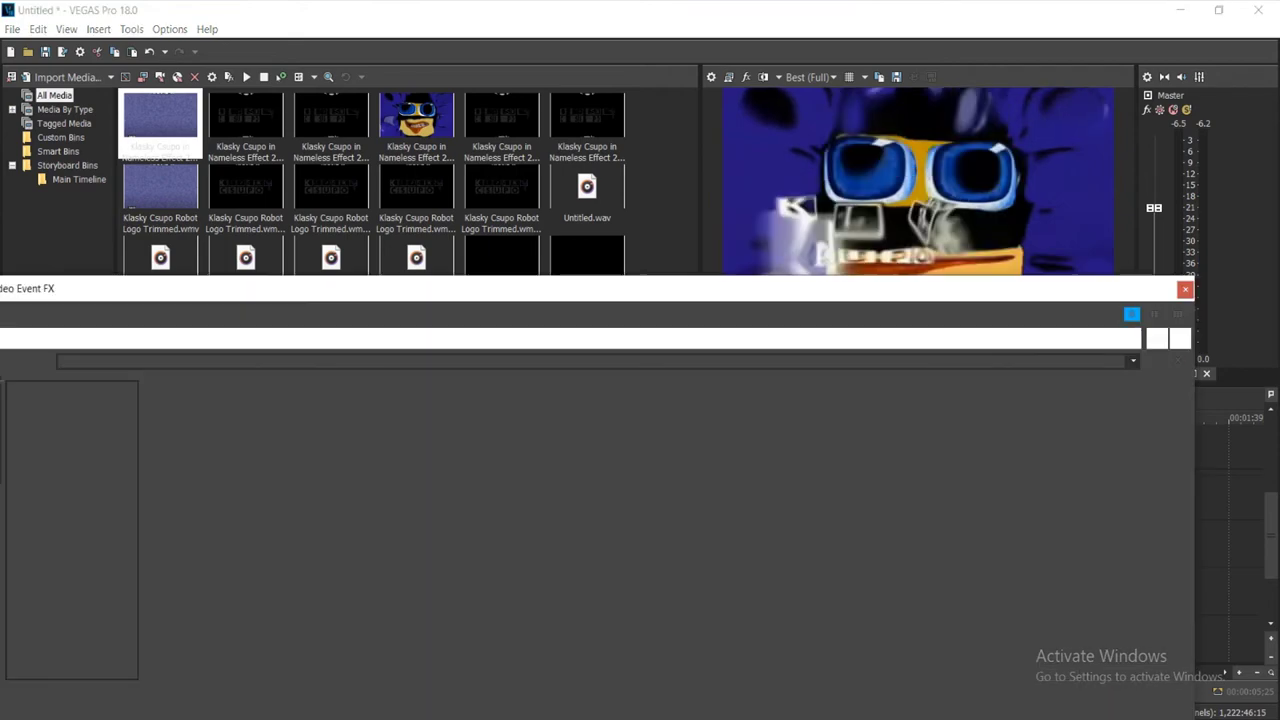
scroll(660, 390, "right", 2)
scroll(660, 390, "left", 3)
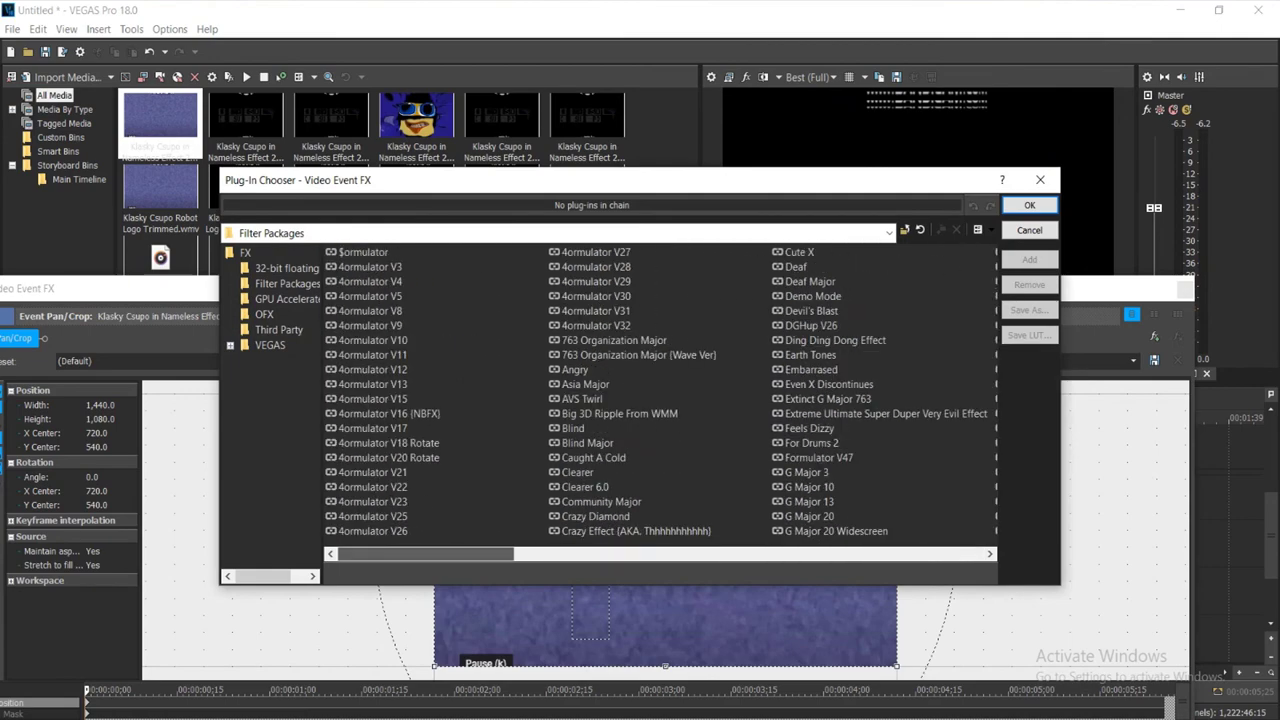
scroll(660, 390, "right", 1)
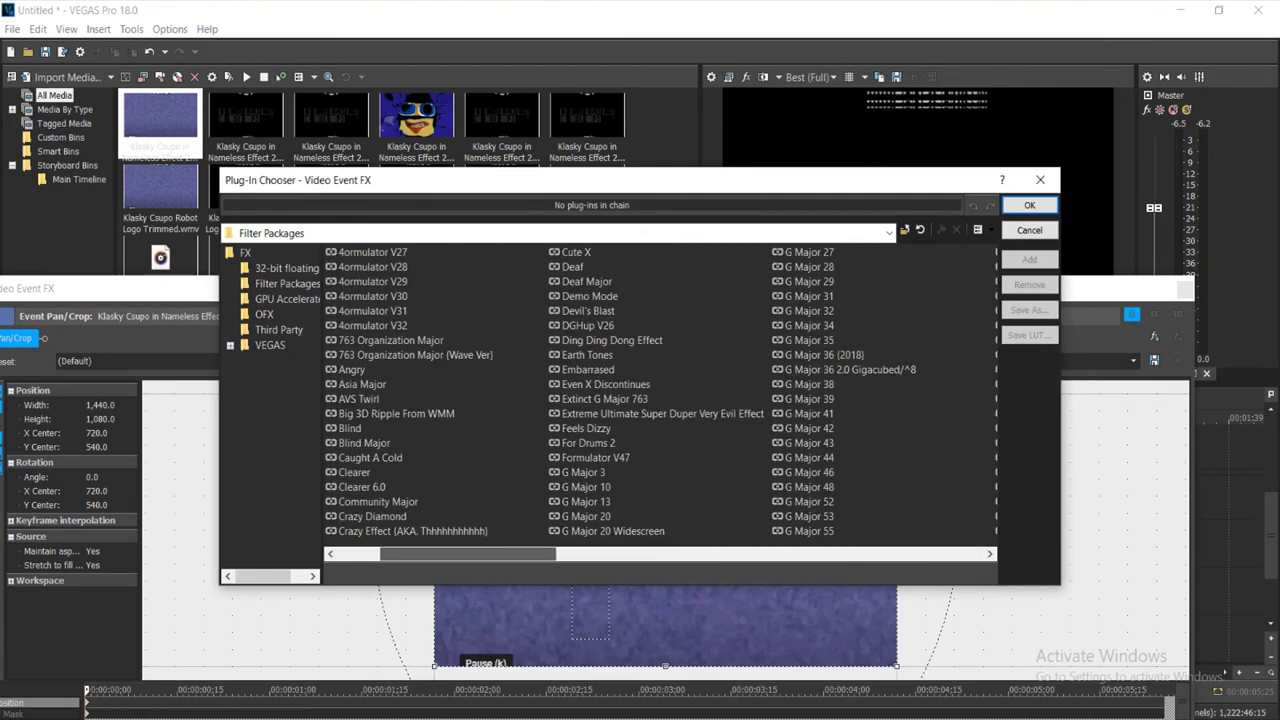
scroll(660, 390, "right", 2)
scroll(660, 390, "left", 4)
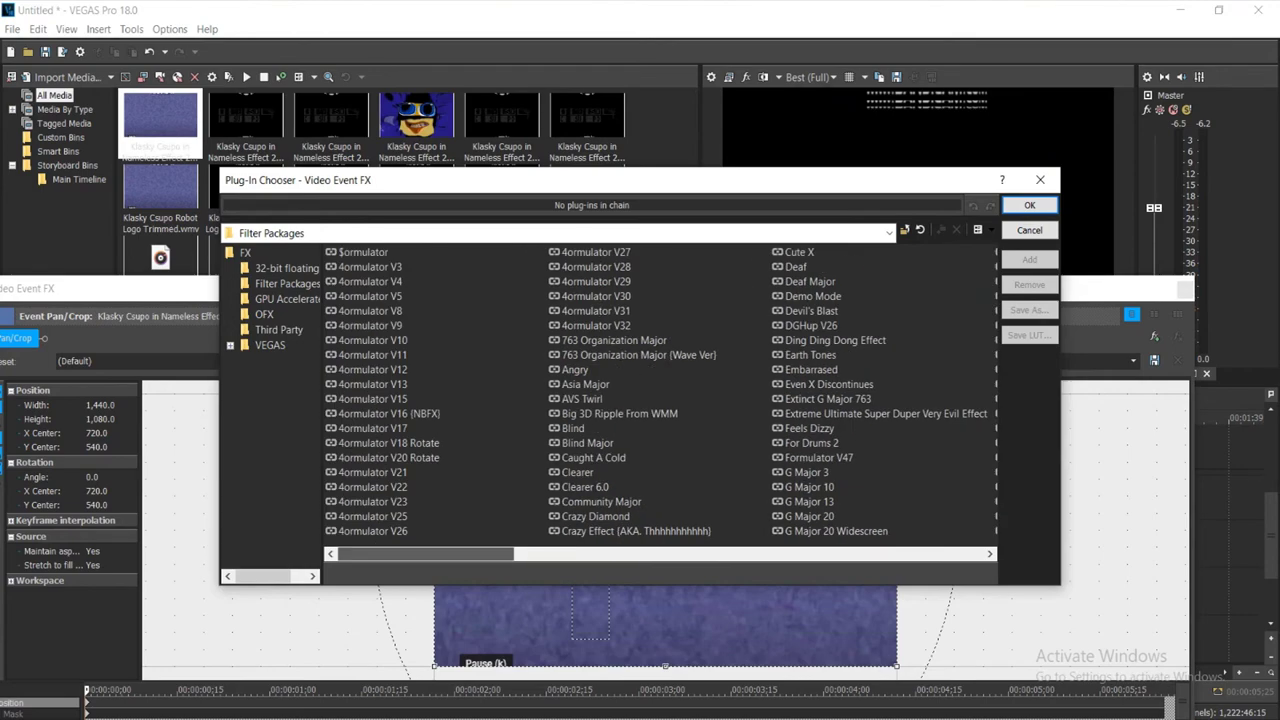
scroll(660, 390, "right", 10)
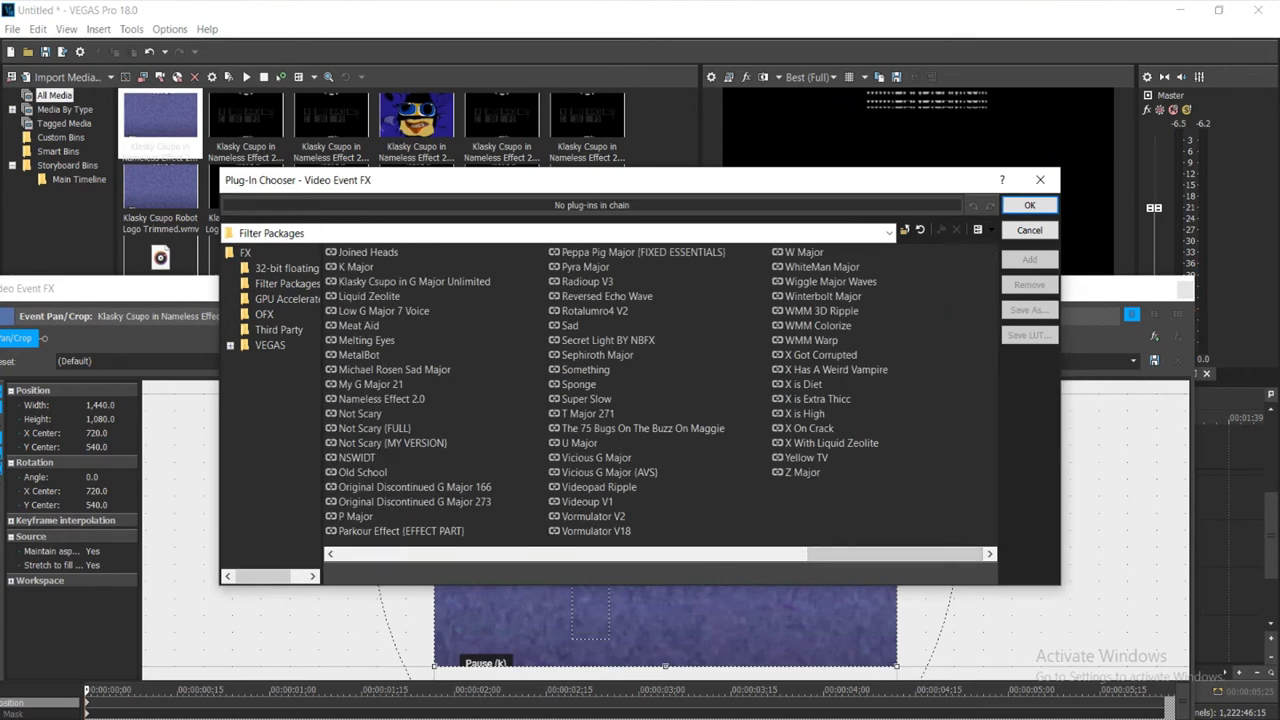
double_click(821, 311)
left_click(1030, 205)
left_click_drag(960, 288, 1044, 574)
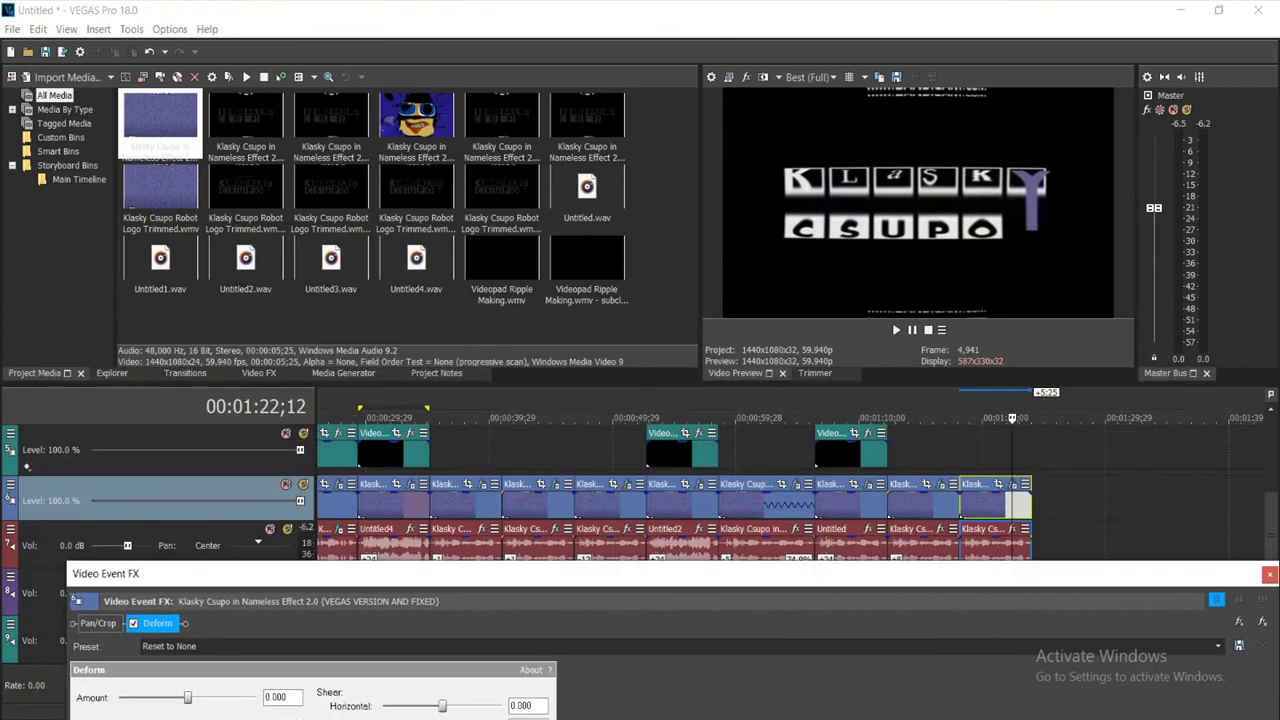
Add the Invert effect with its default preset ahead of Deform in the last clip's effect chain
left_click(991, 505)
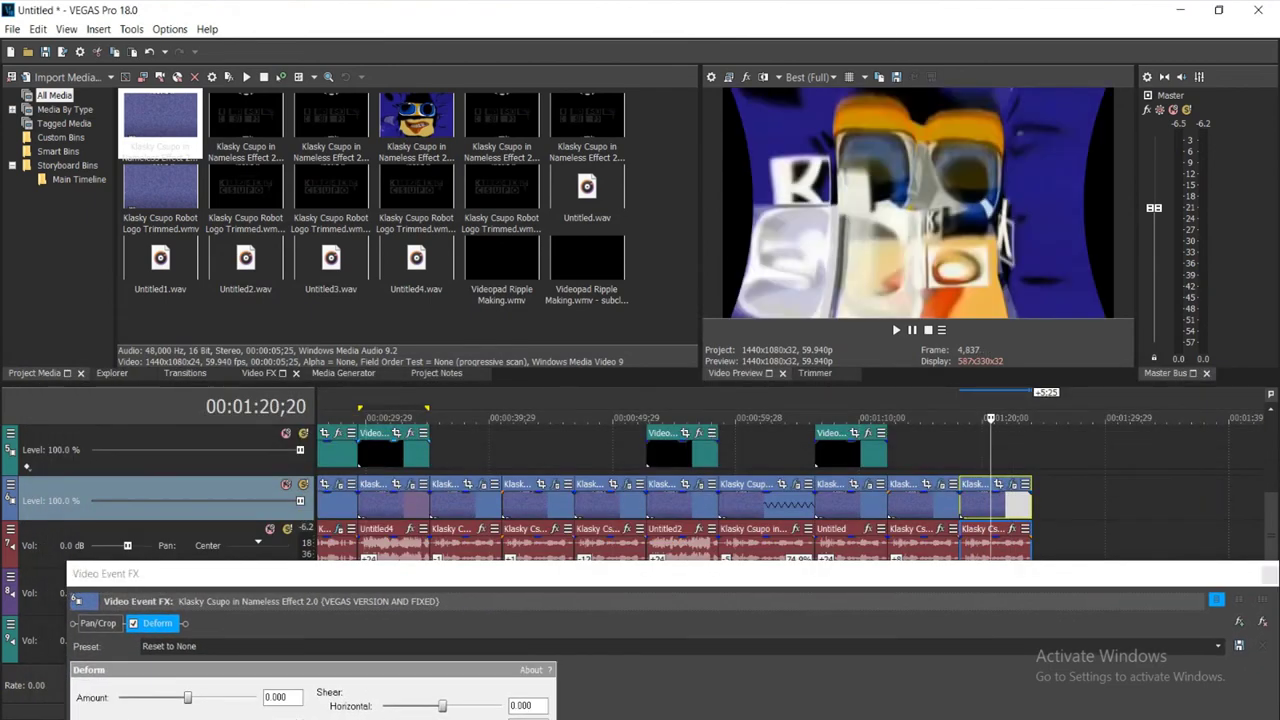
left_click(262, 373)
left_click_drag(170, 210, 170, 206)
left_click(31, 258)
left_click_drag(241, 158, 130, 623)
Add HSL Adjust with its default preset before Deform and animate Add to hue to 1.000 at the event's end
left_click(41, 240)
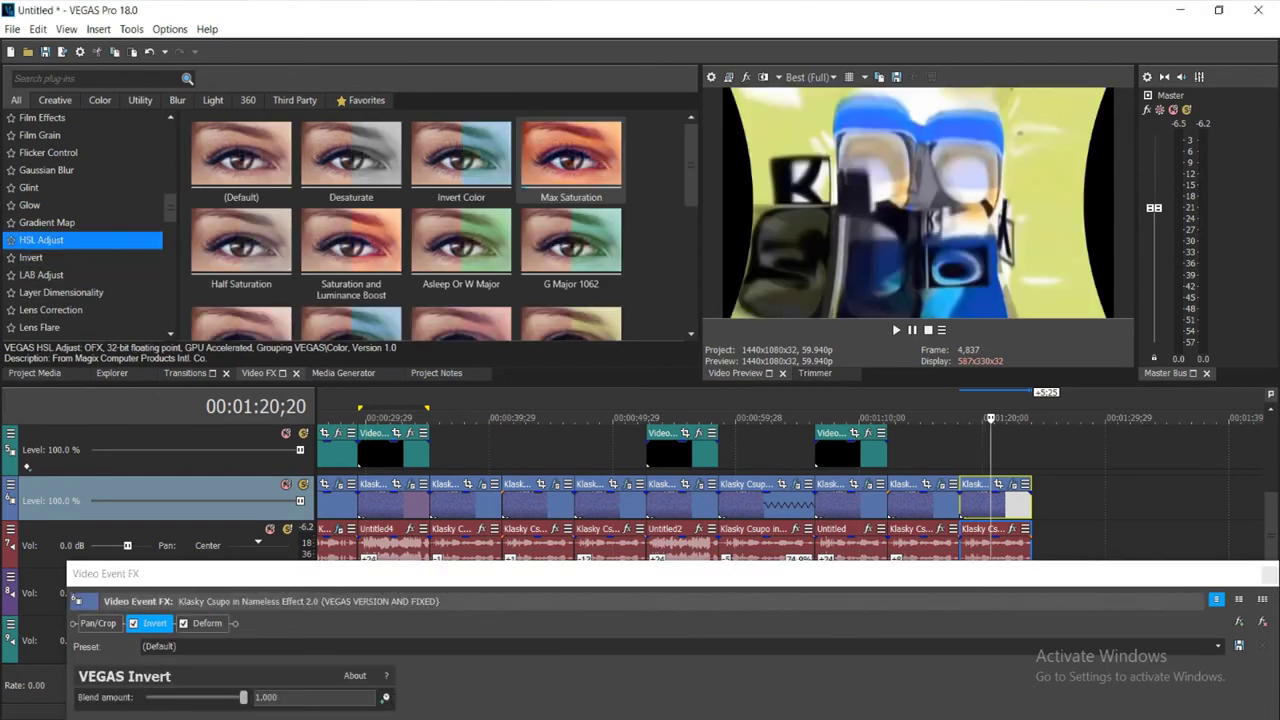
left_click(461, 160)
left_click_drag(241, 160, 212, 624)
left_click_drag(300, 574, 252, 129)
left_click(326, 253)
left_click(379, 521)
key("End")
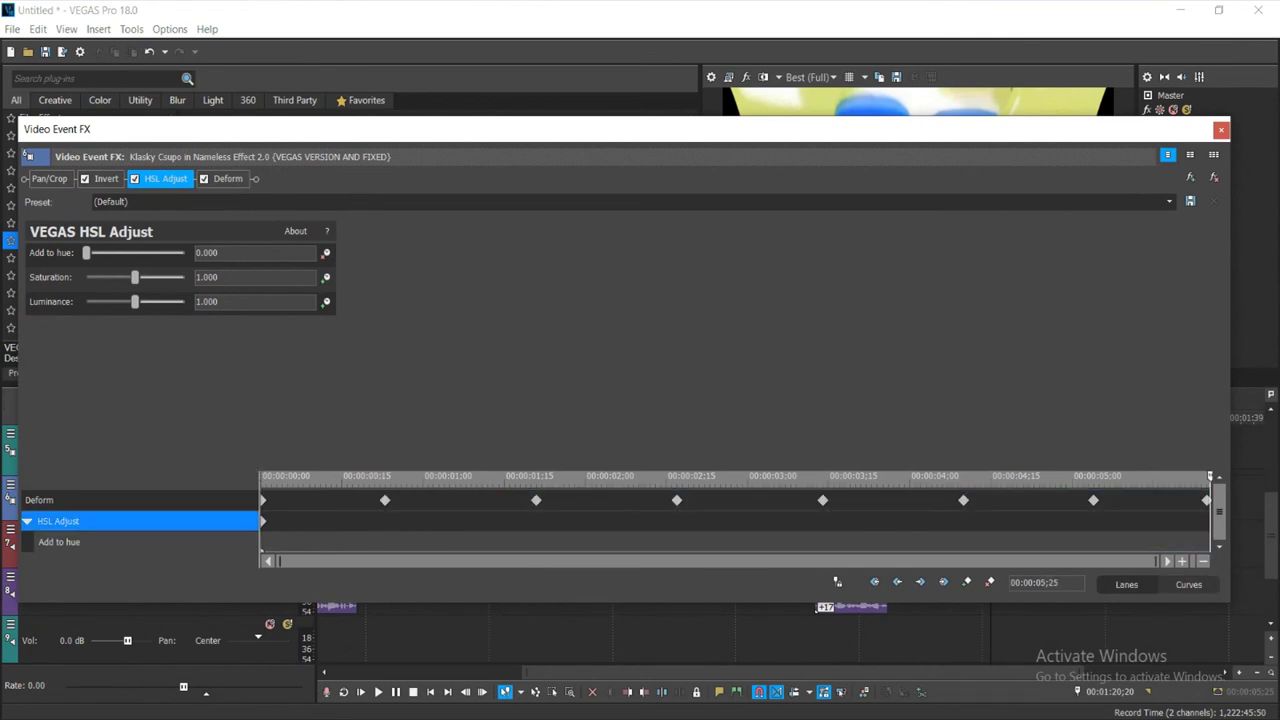
left_click_drag(86, 253, 185, 253)
Add the Bump Map effect with its default preset between Invert and HSL Adjust in the chain
left_click_drag(220, 129, 240, 458)
scroll(90, 223, "up", 6)
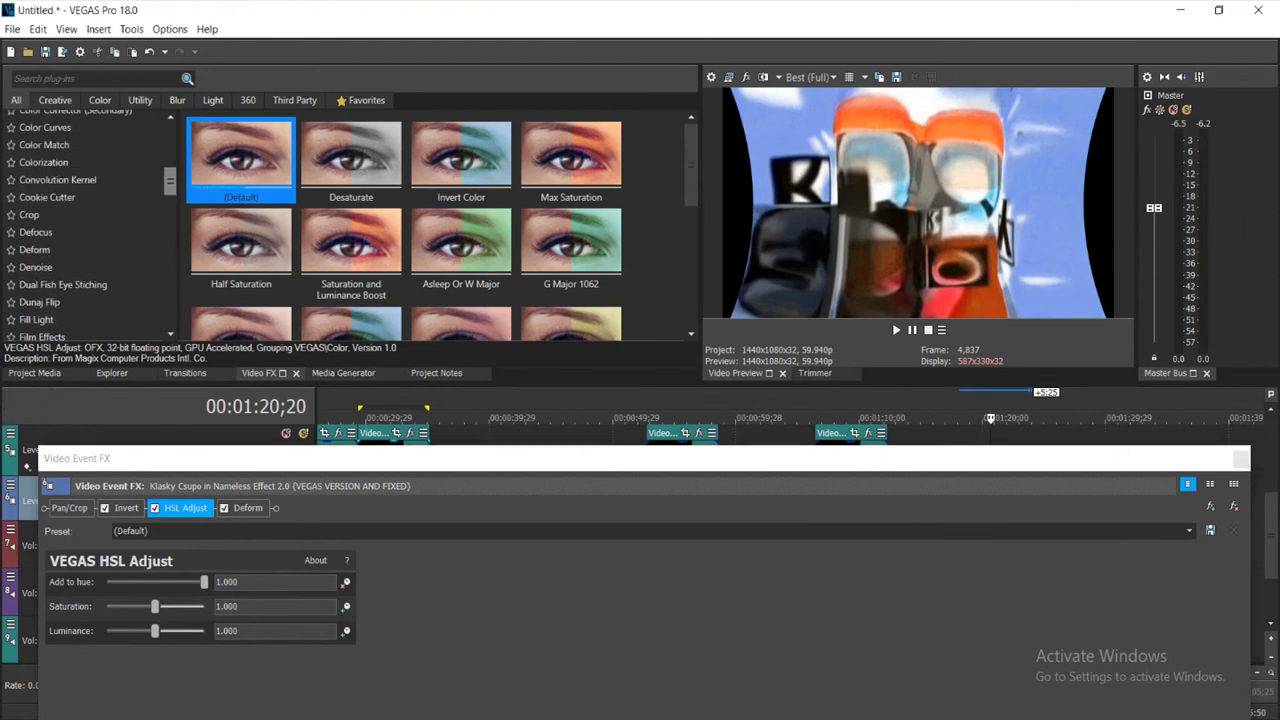
scroll(90, 223, "up", 4)
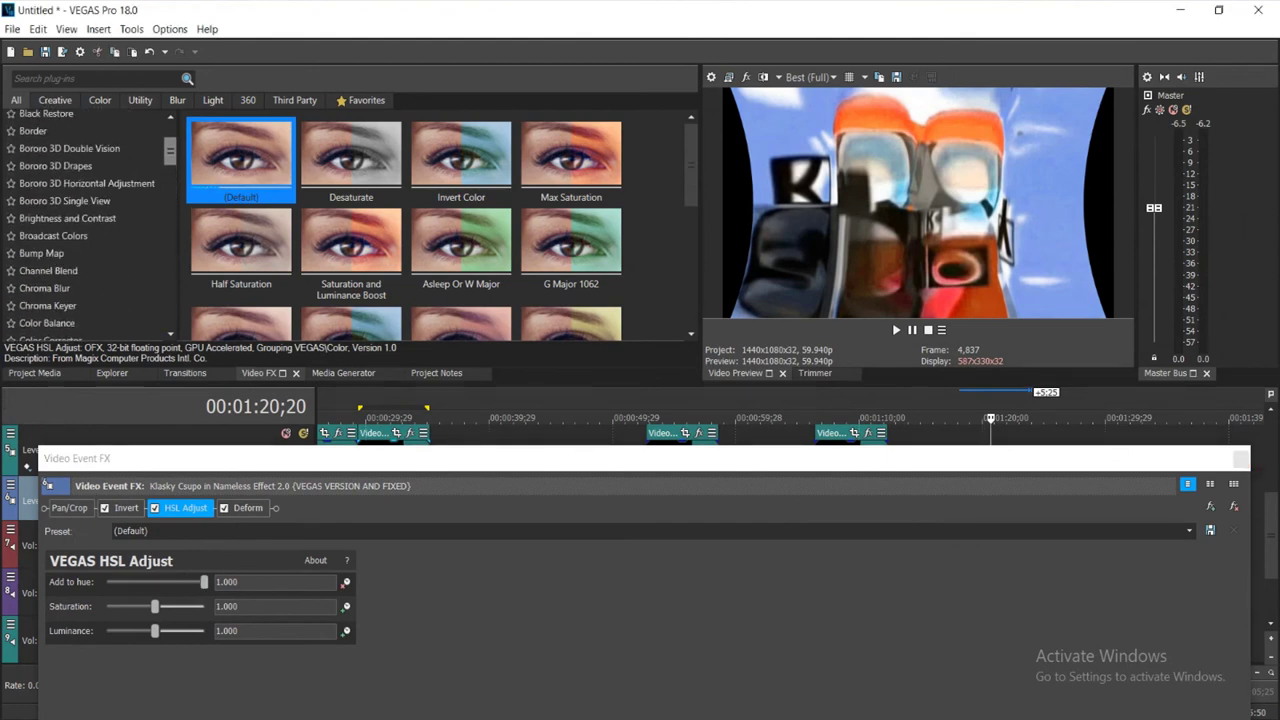
scroll(90, 223, "down", 1)
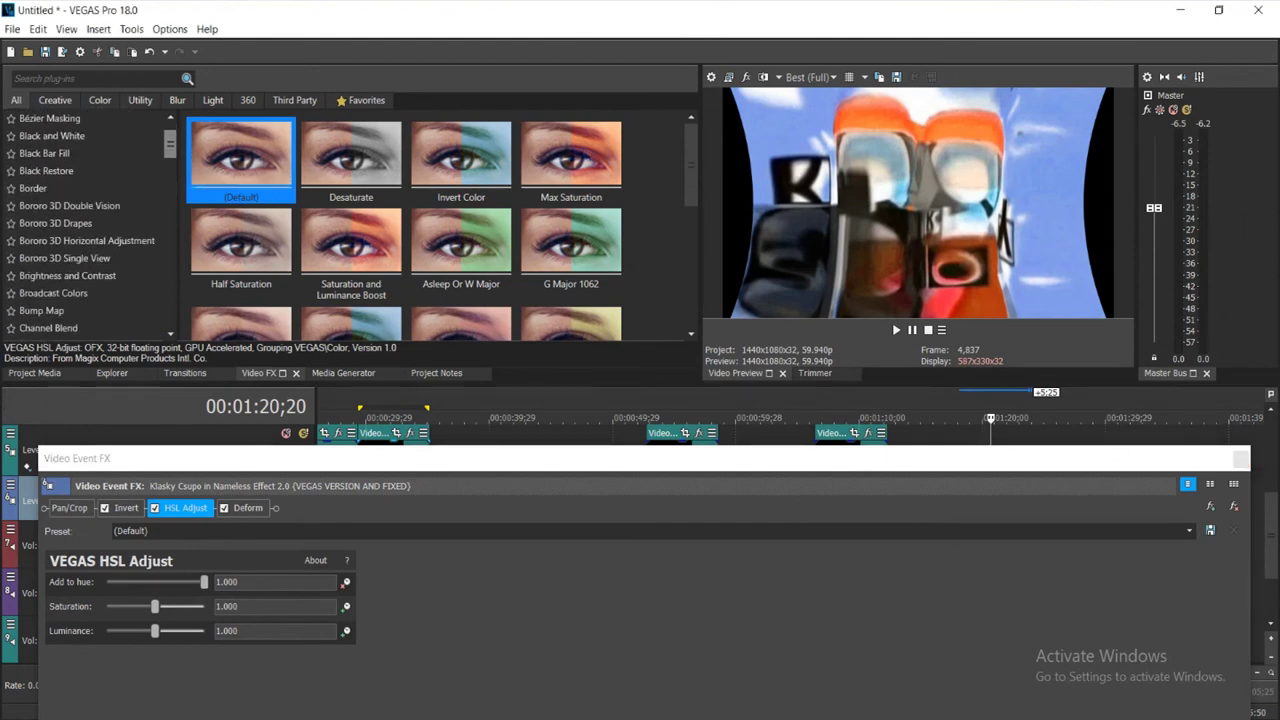
left_click(84, 306)
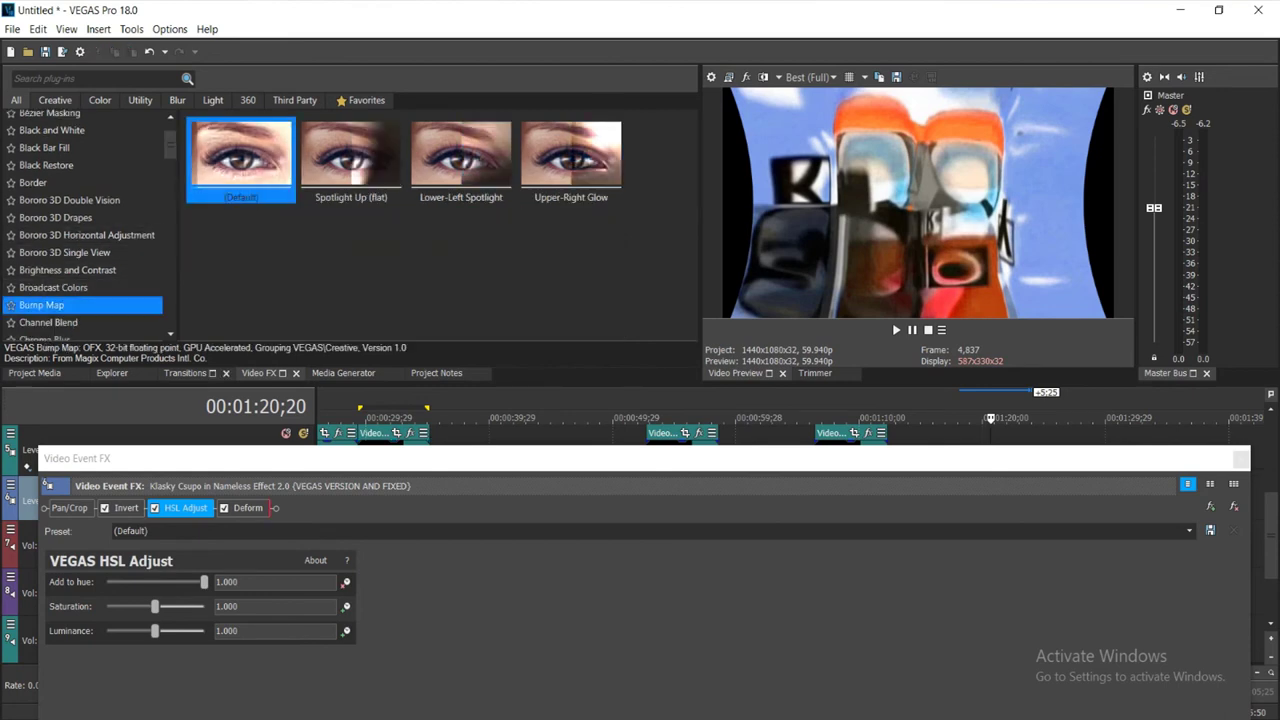
left_click_drag(84, 306, 182, 508)
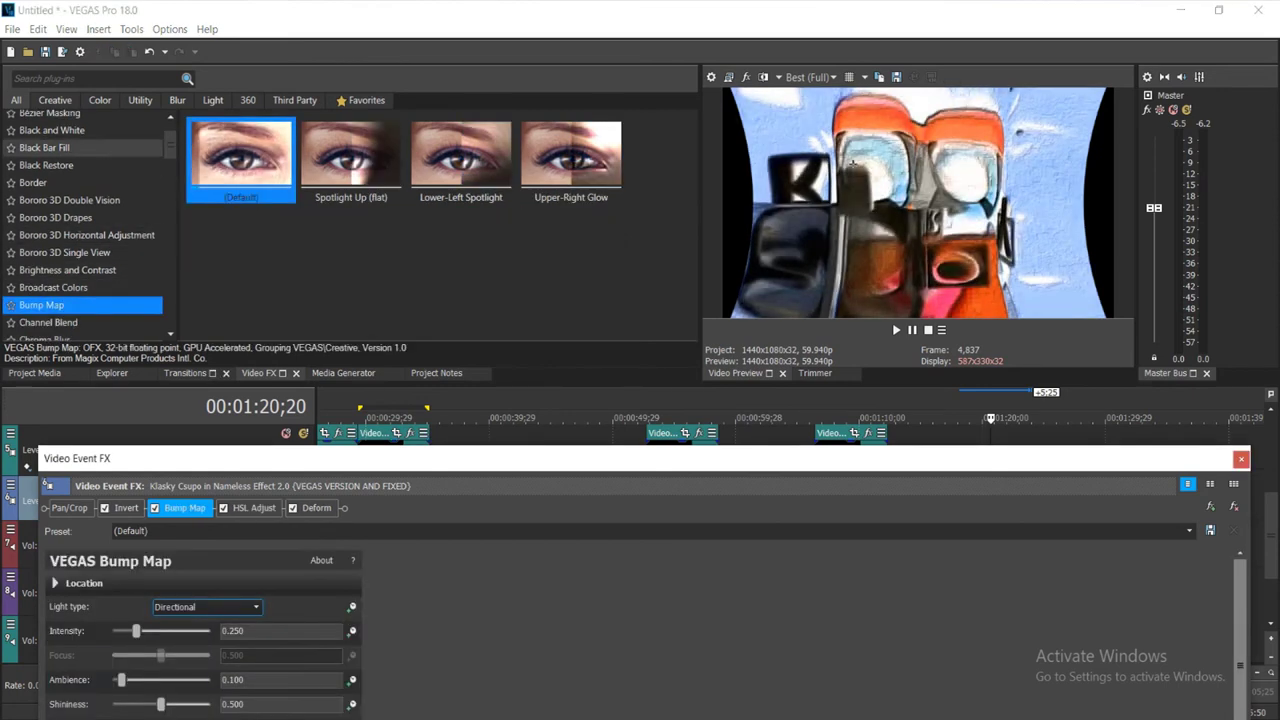
Add Gradient Map with the Red Tint WMM preset after Bump Map and set its amount to 0.800
scroll(90, 150, "up", 1)
left_click_drag(170, 142, 170, 163)
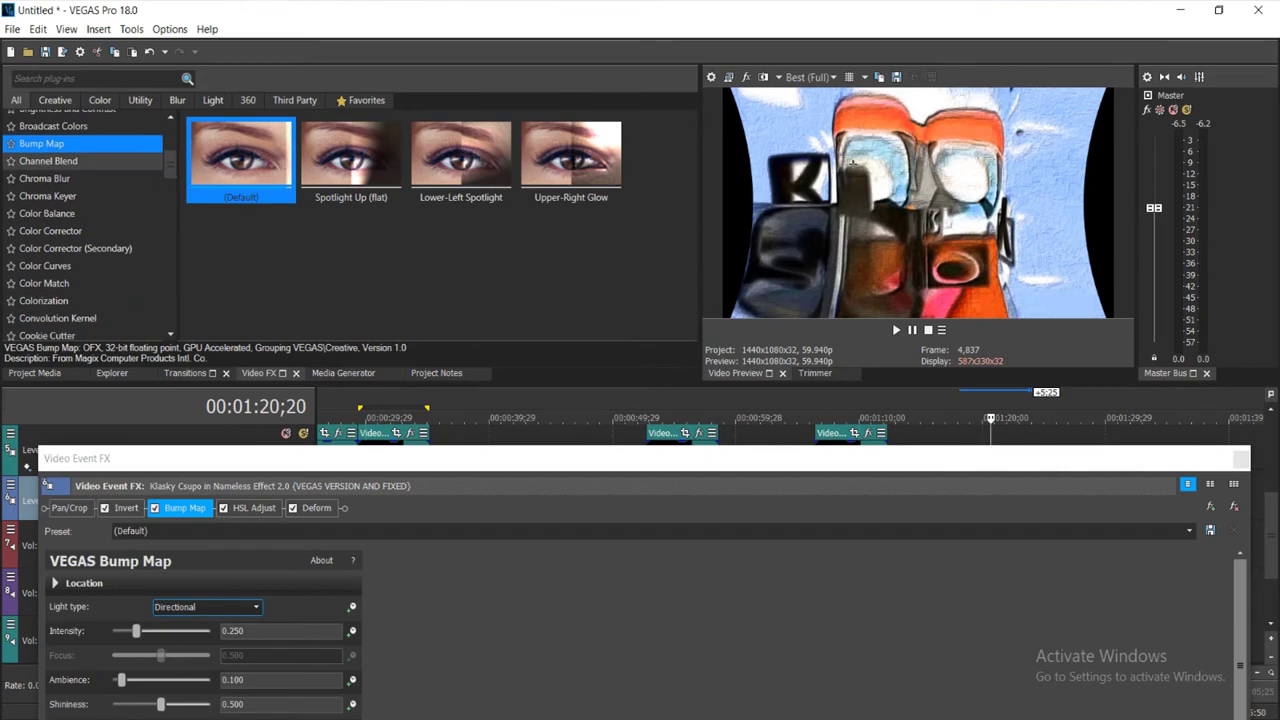
left_click(84, 161)
scroll(90, 223, "down", 6)
left_click(47, 205)
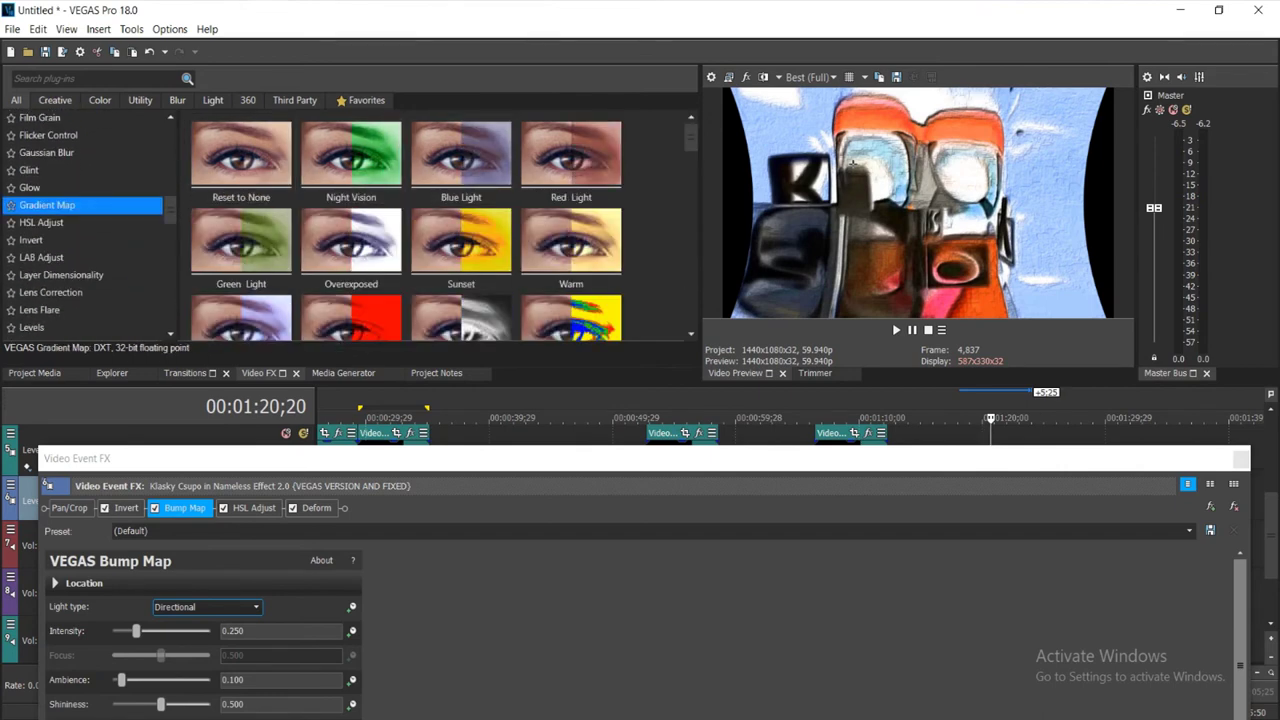
scroll(351, 200, "down", 4)
left_click(351, 205)
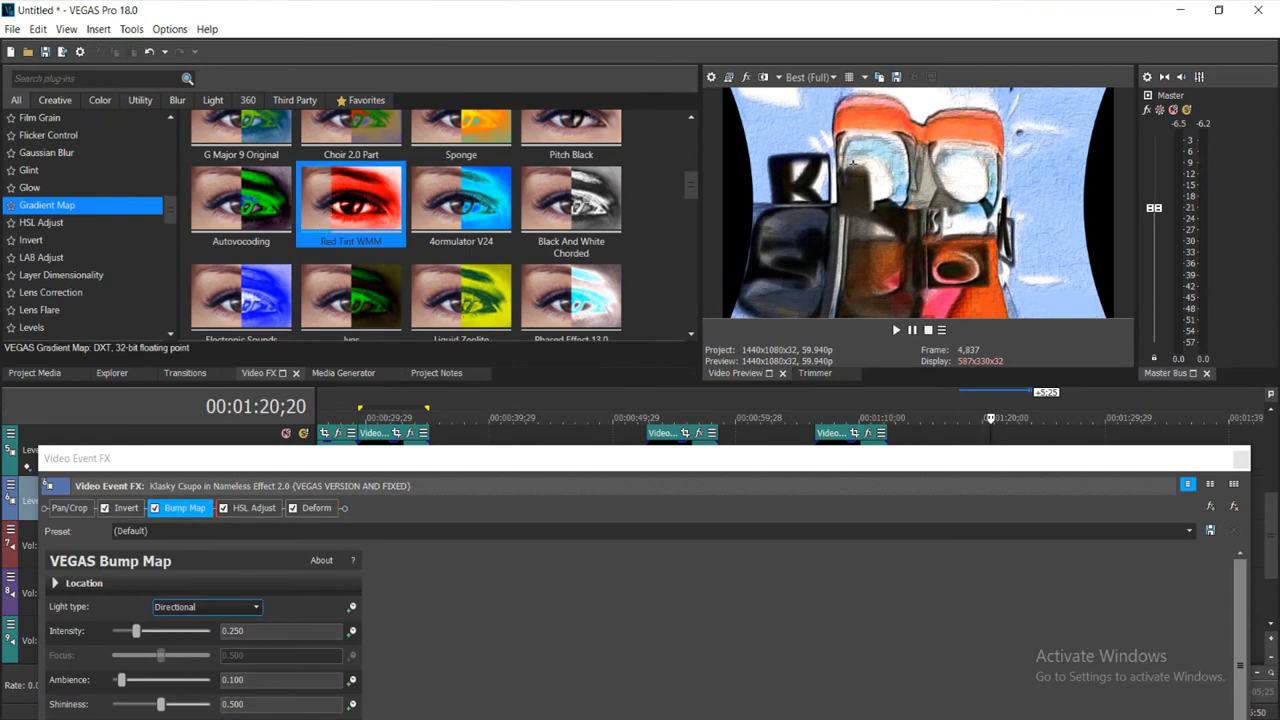
left_click_drag(351, 205, 214, 508)
left_click_drag(220, 458, 294, 301)
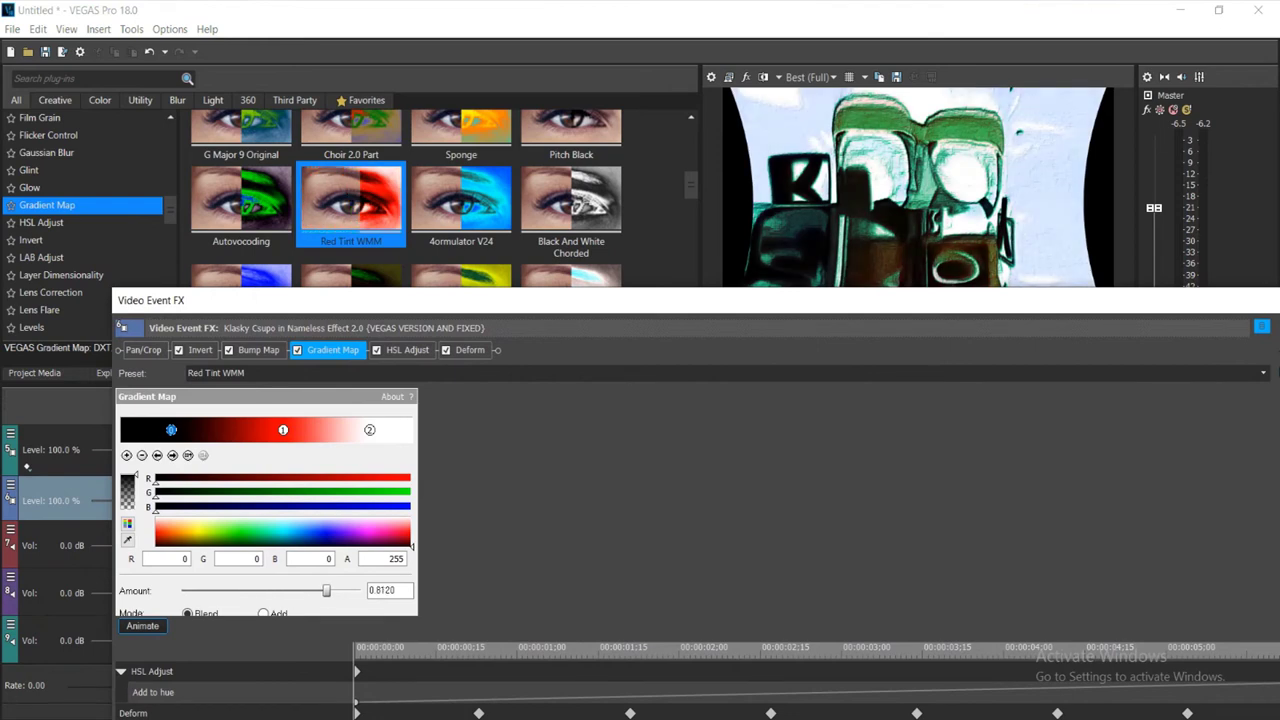
left_click_drag(326, 591, 329, 591)
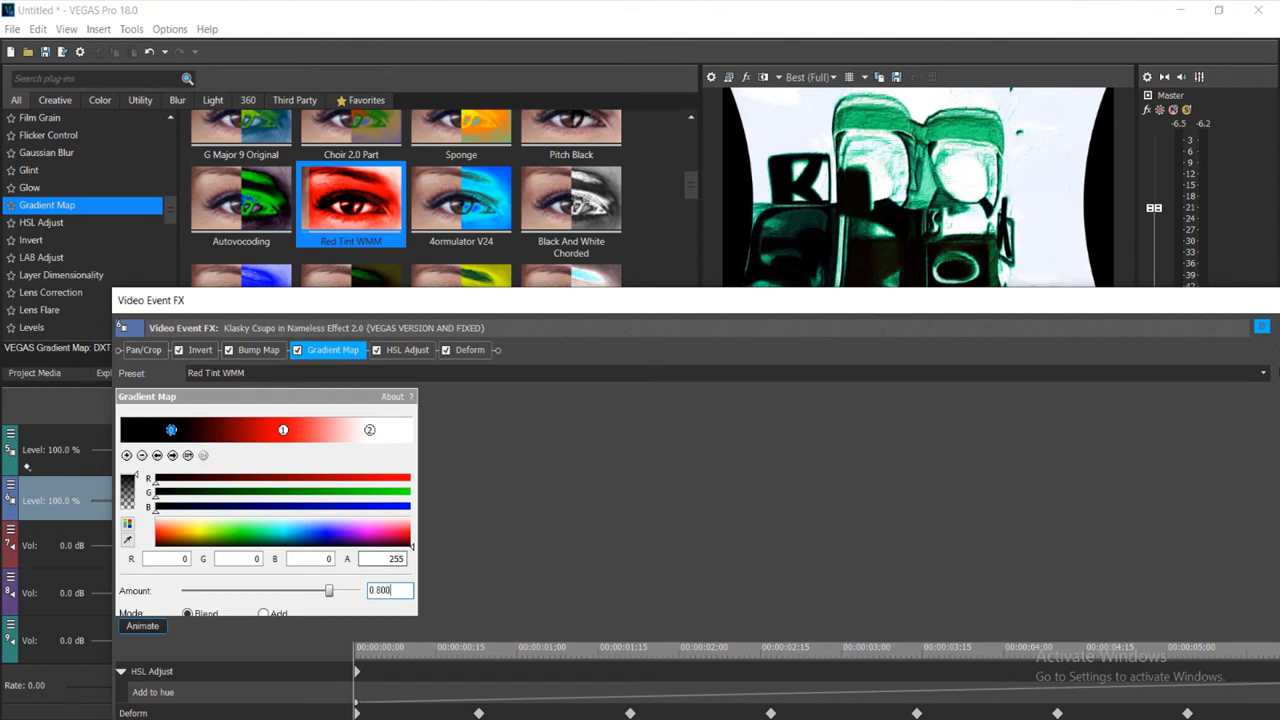
Move Bump Map between HSL Adjust and Deform in the effect chain and close the event effects window
left_click_drag(258, 350, 425, 350)
left_click_drag(430, 300, 313, 441)
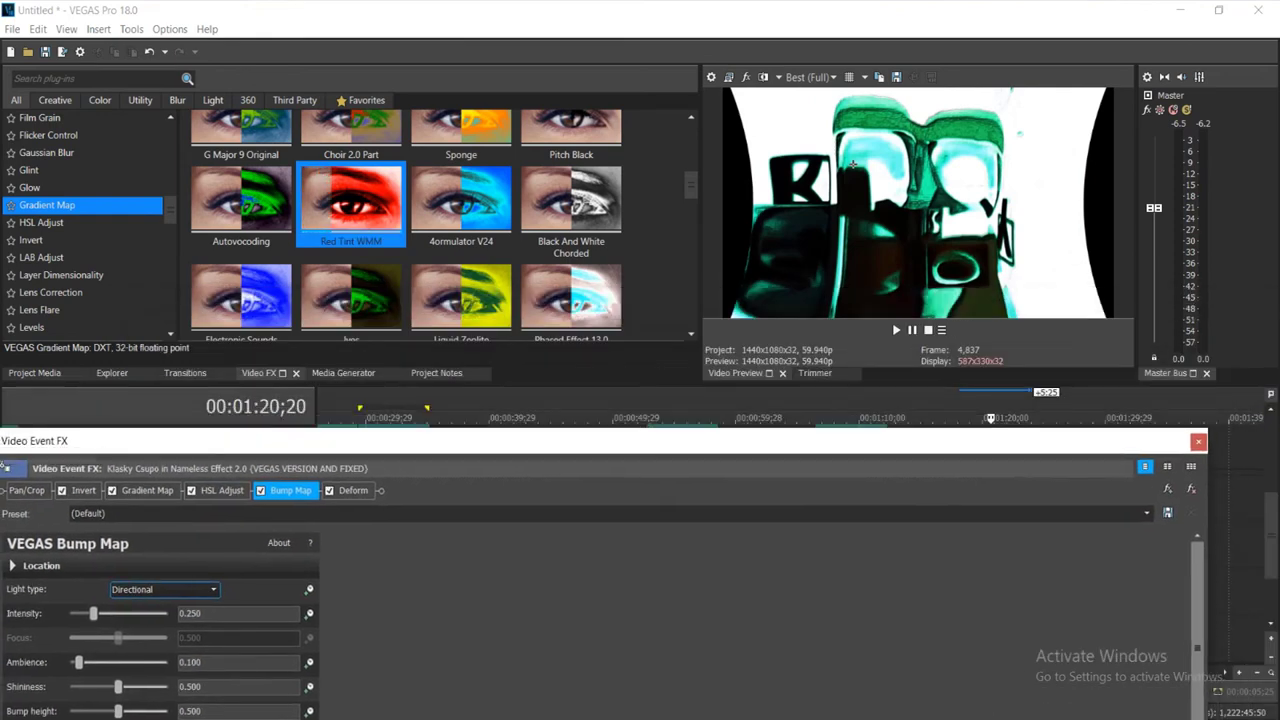
left_click(1198, 441)
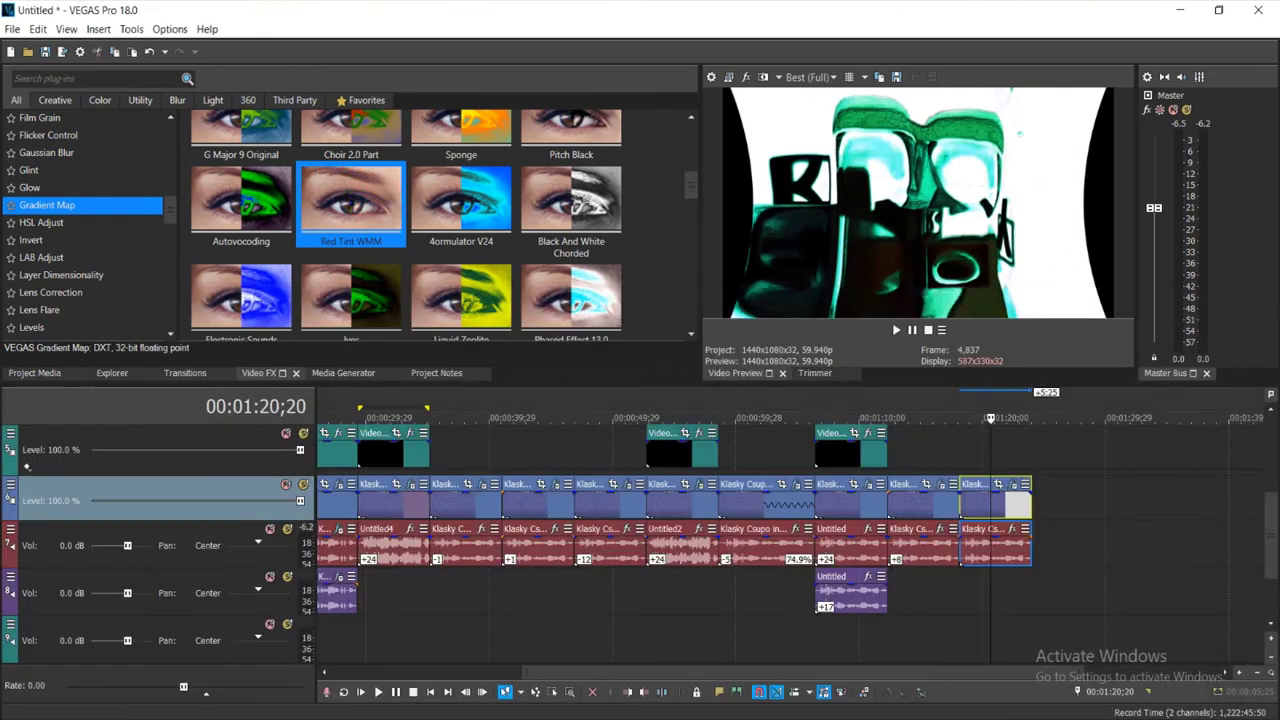
left_click(962, 548)
right_click(998, 550)
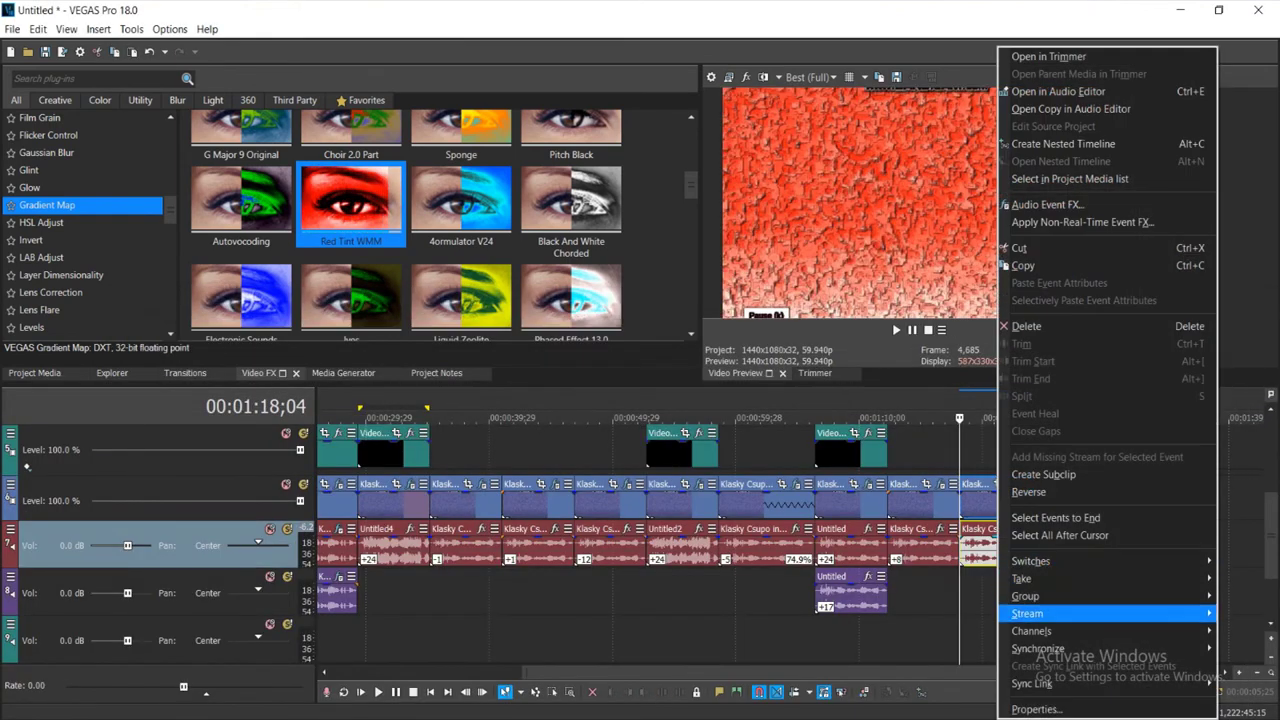
left_click(1036, 709)
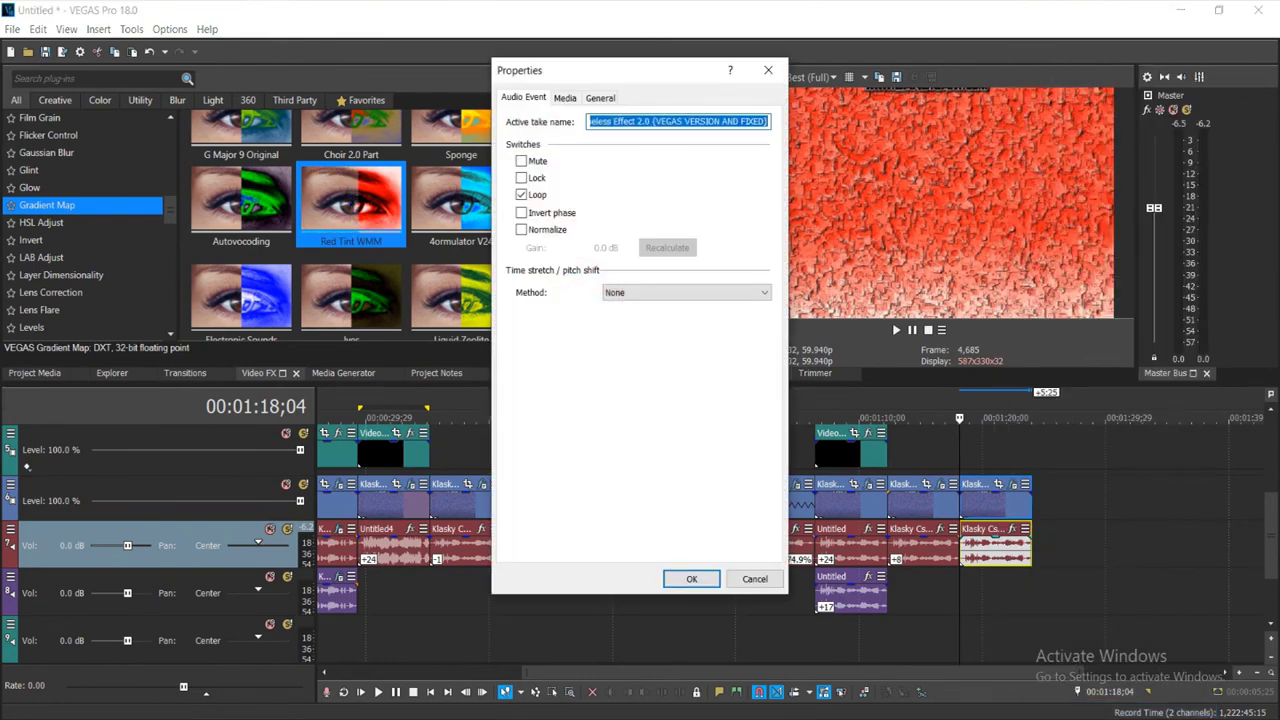
left_click(768, 70)
Remove the last clip's audio by moving it onto a new audio track and deleting that track
right_click(1095, 543)
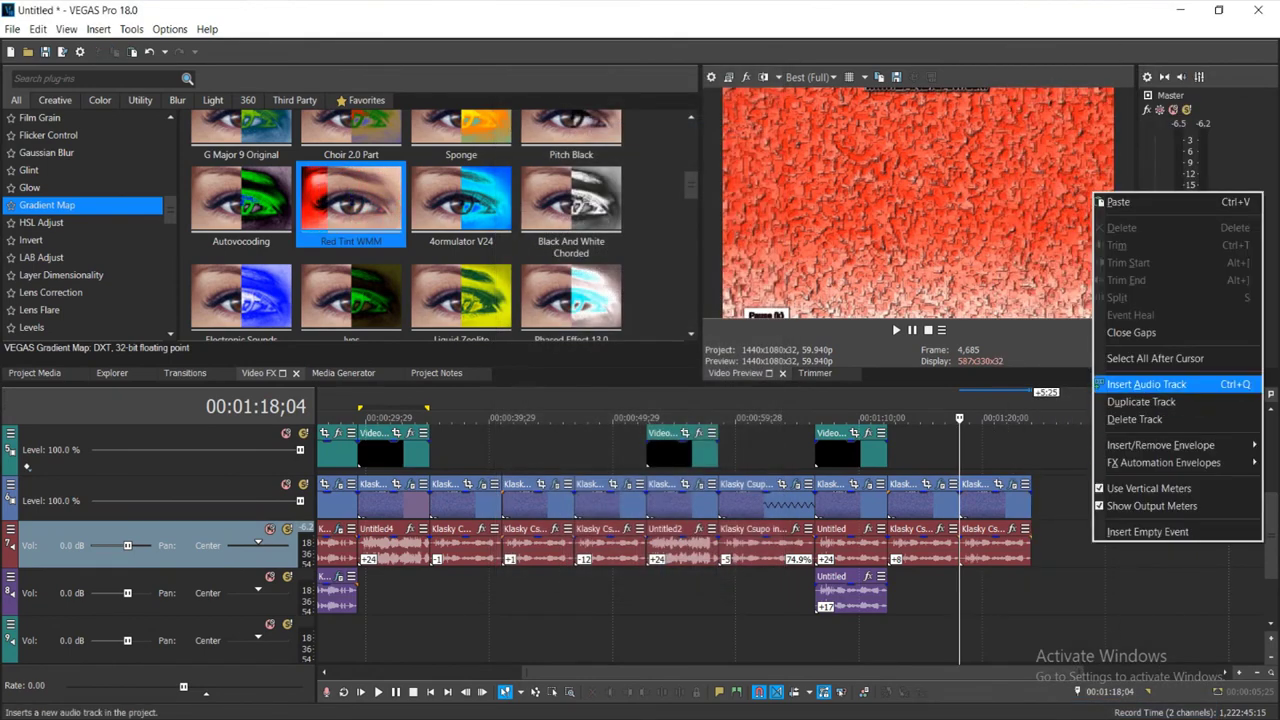
left_click(1140, 384)
left_click_drag(996, 594, 996, 546)
right_click(882, 532)
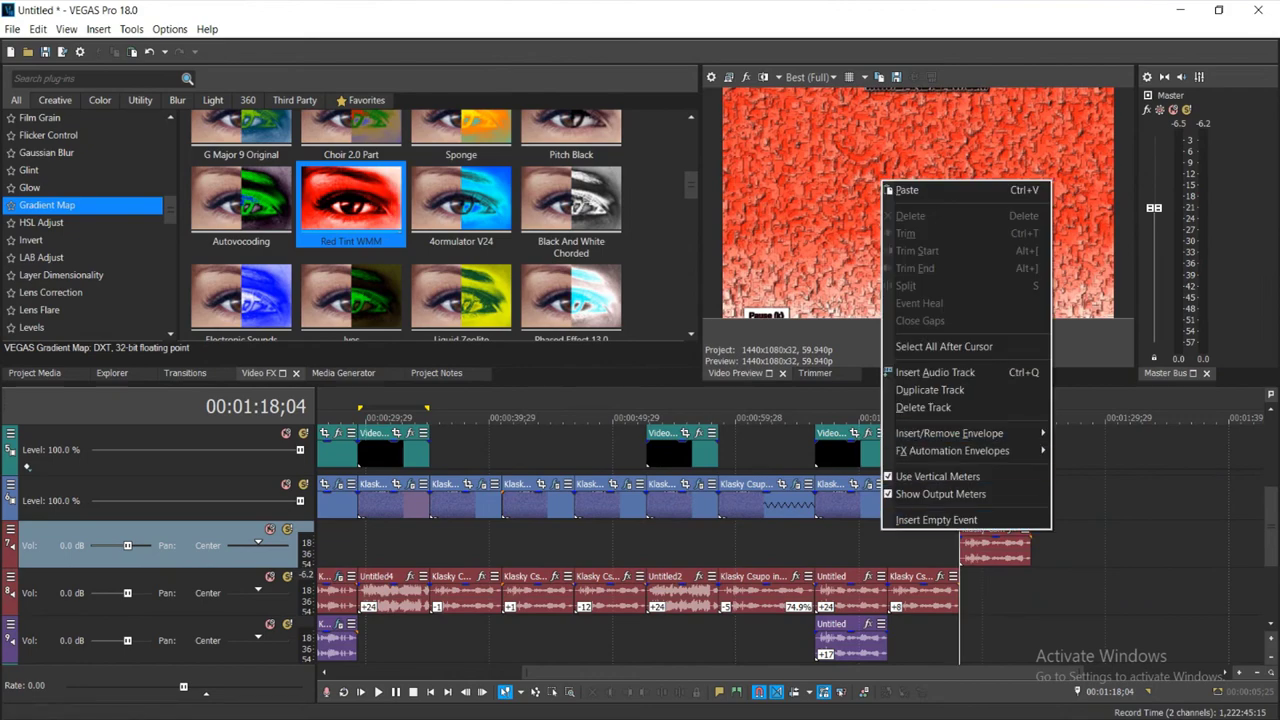
left_click(924, 407)
Insert the Klasky Csupo Robot Logo Trimmed clip past the end of the last clip on the timeline
left_click(35, 373)
left_click_drag(160, 190, 1088, 500)
right_click(1090, 500)
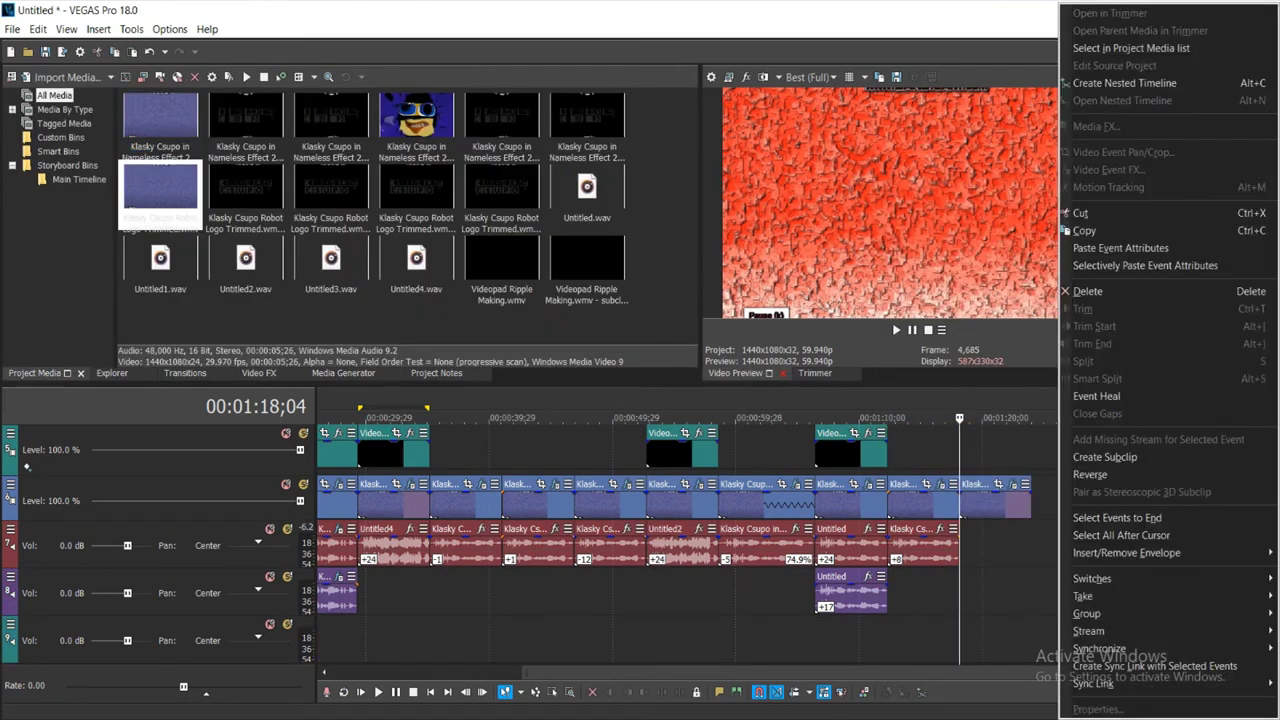
Remove the inserted clip's video by means of an extra video track and align its remaining audio beneath the last video clip
right_click(1043, 495)
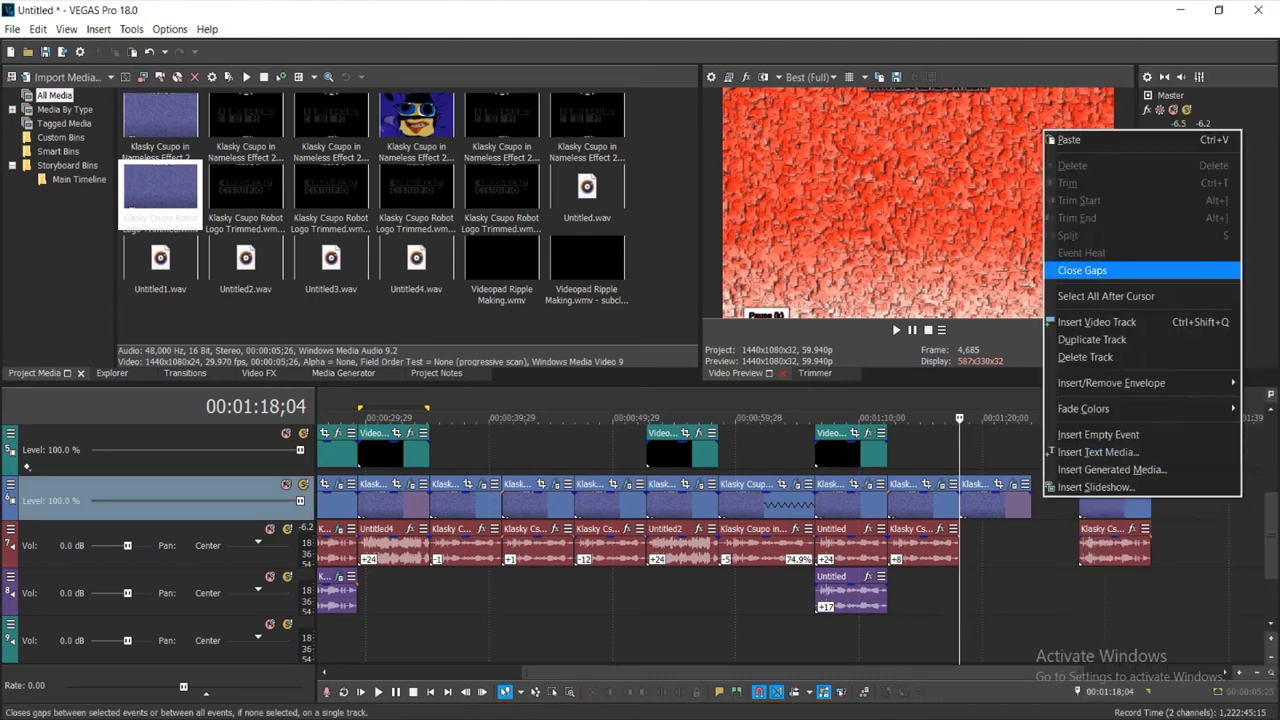
left_click(1110, 323)
left_click_drag(1110, 545, 1062, 500)
right_click(1005, 505)
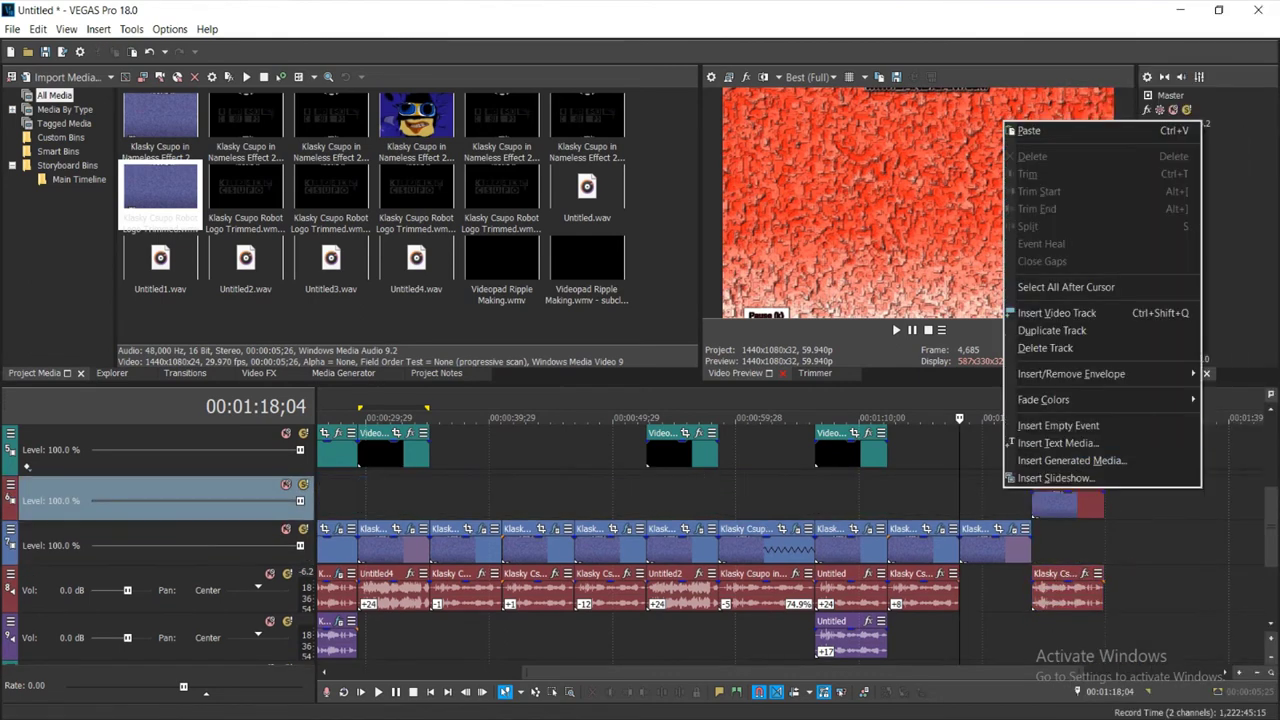
left_click(1040, 347)
left_click_drag(1110, 545, 989, 545)
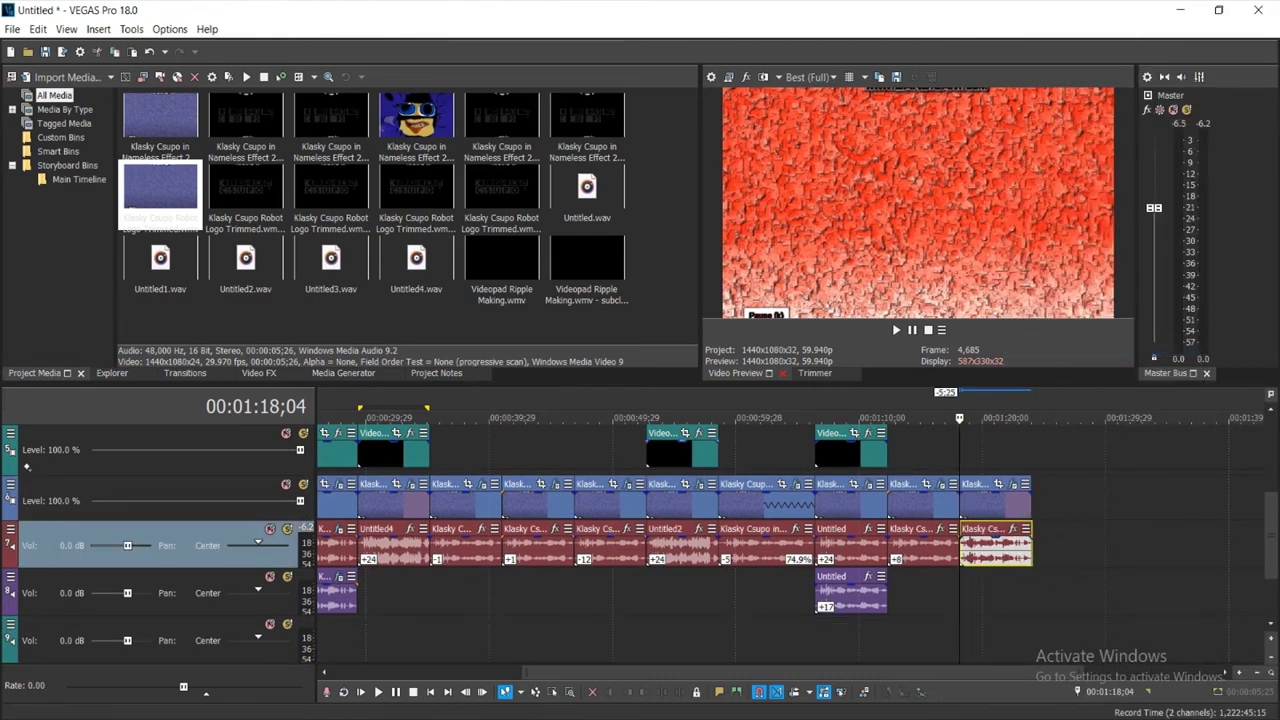
Append the second Klasky Csupo in Nameless Effect 2.0 clip to the end of the timeline and turn off its reversal
left_click_drag(246, 125, 1032, 545)
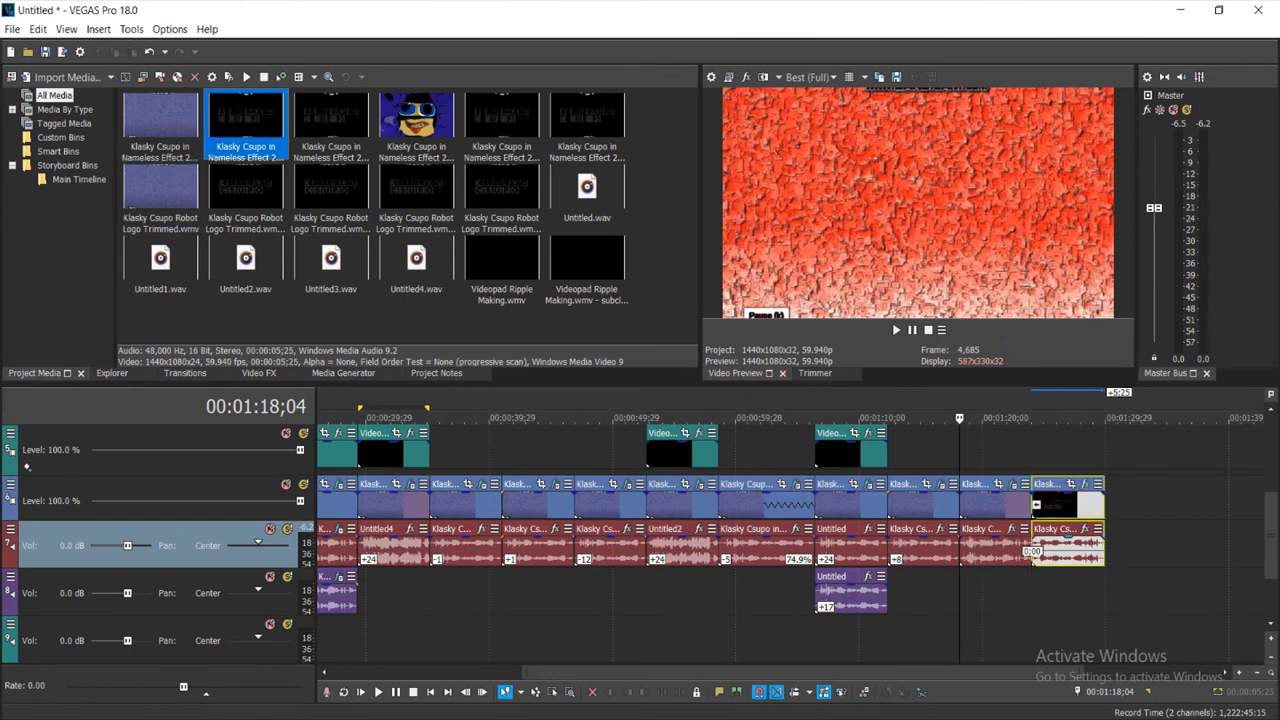
right_click(1040, 500)
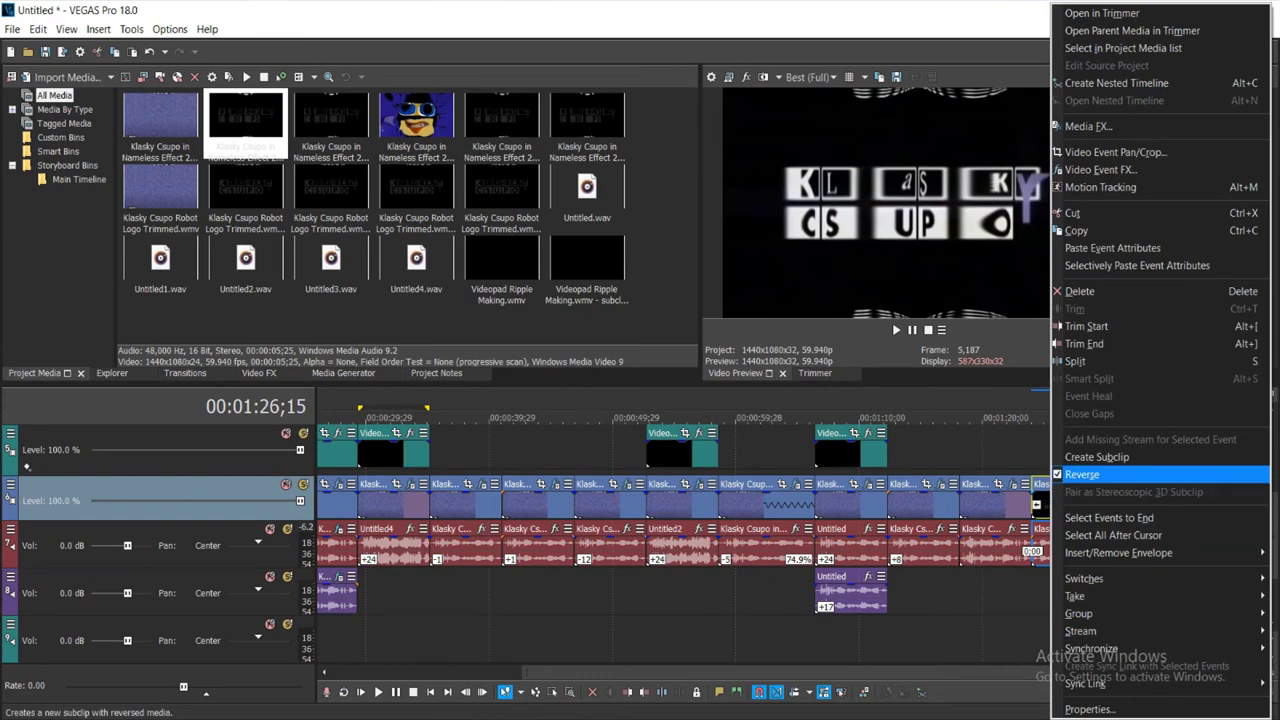
left_click(1082, 474)
right_click(1045, 545)
left_click(1085, 594)
Set the appended clip's audio to the élastique method with Pro stretch attributes and a pitch change of -7
right_click(1045, 545)
left_click(1095, 703)
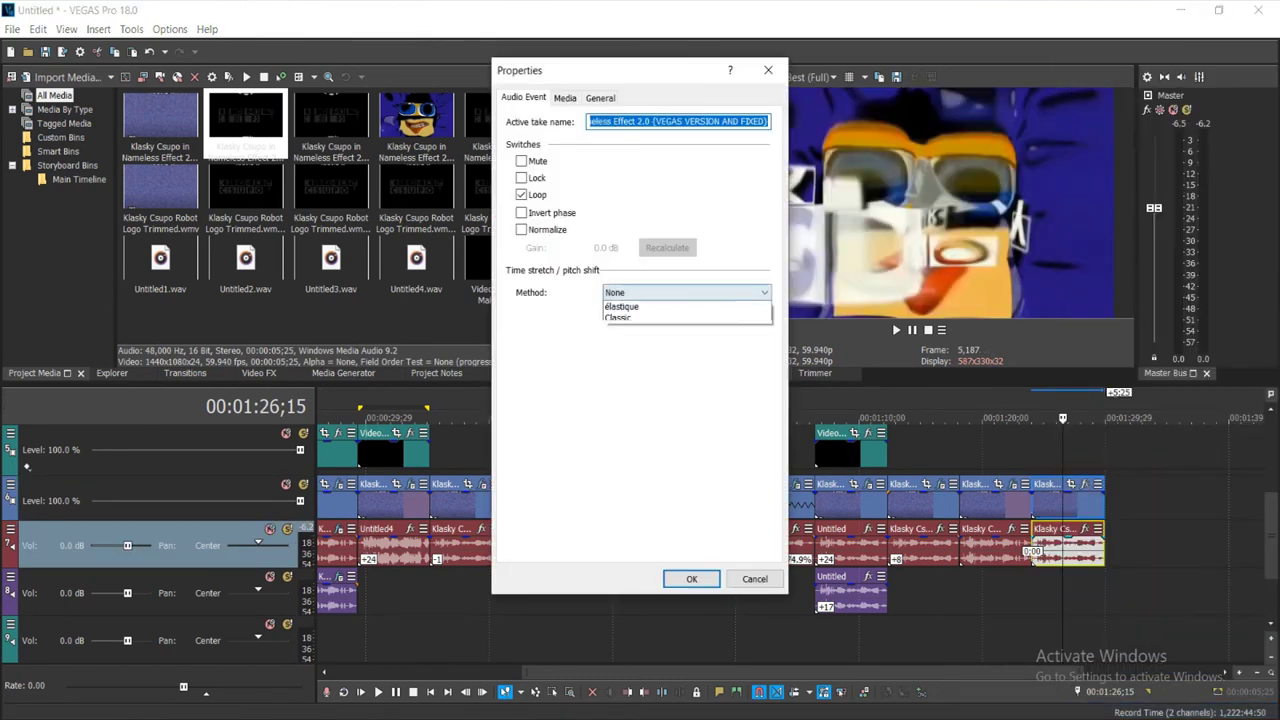
left_click(660, 318)
left_click(686, 317)
left_click(670, 329)
left_click(742, 384)
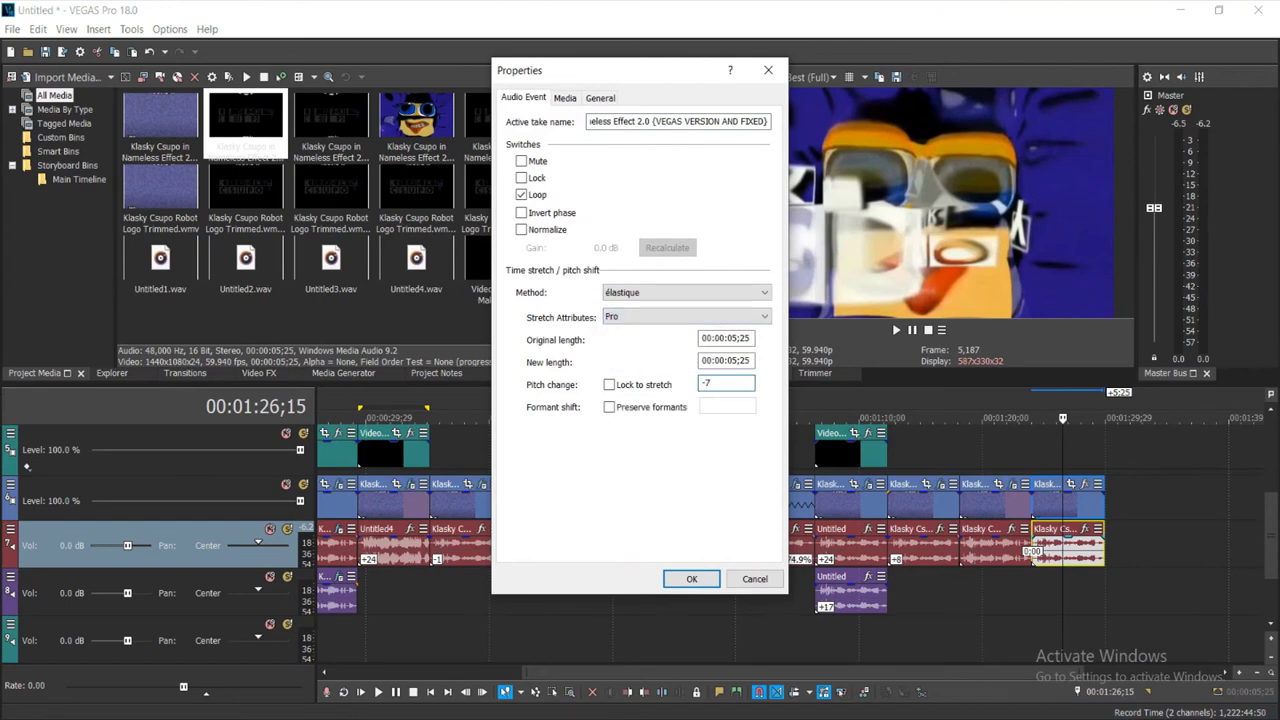
left_click(691, 579)
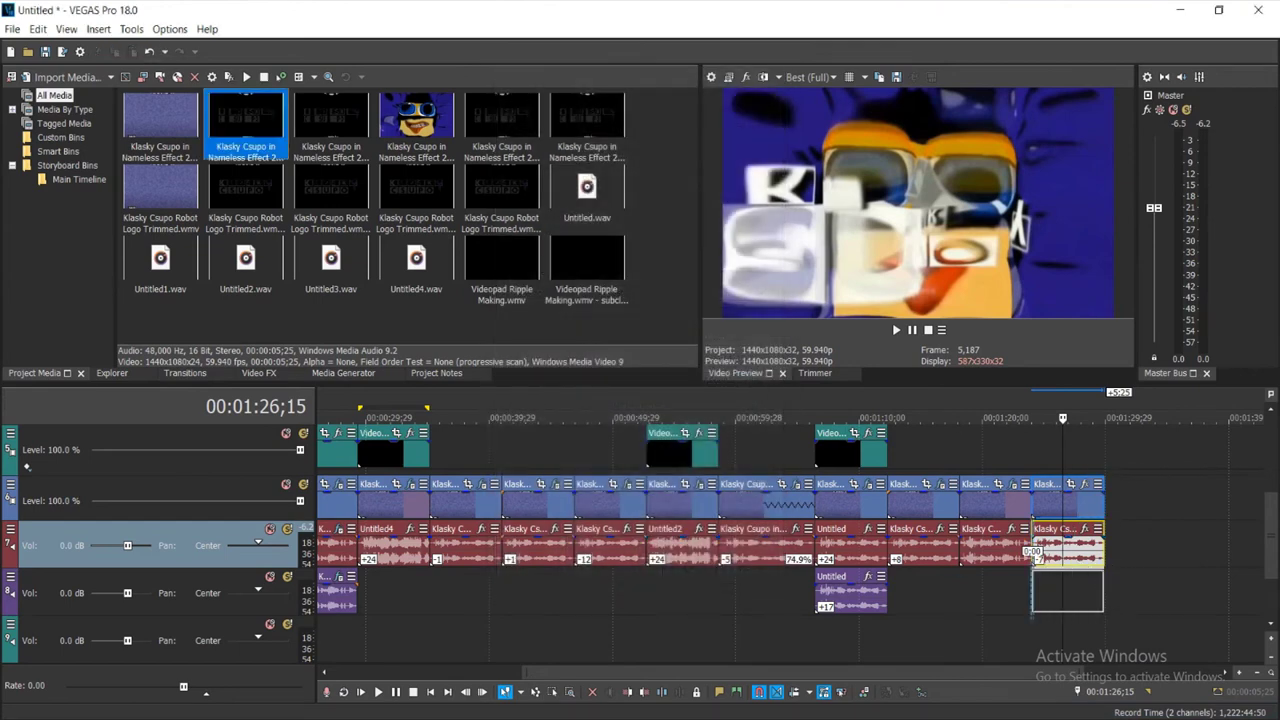
Add only the audio of the same Nameless Effect 2.0 clip on the track below, aligned with it, and turn off its reversal
left_click_drag(1029, 587, 1027, 585)
right_click(1026, 584)
left_click(1067, 445)
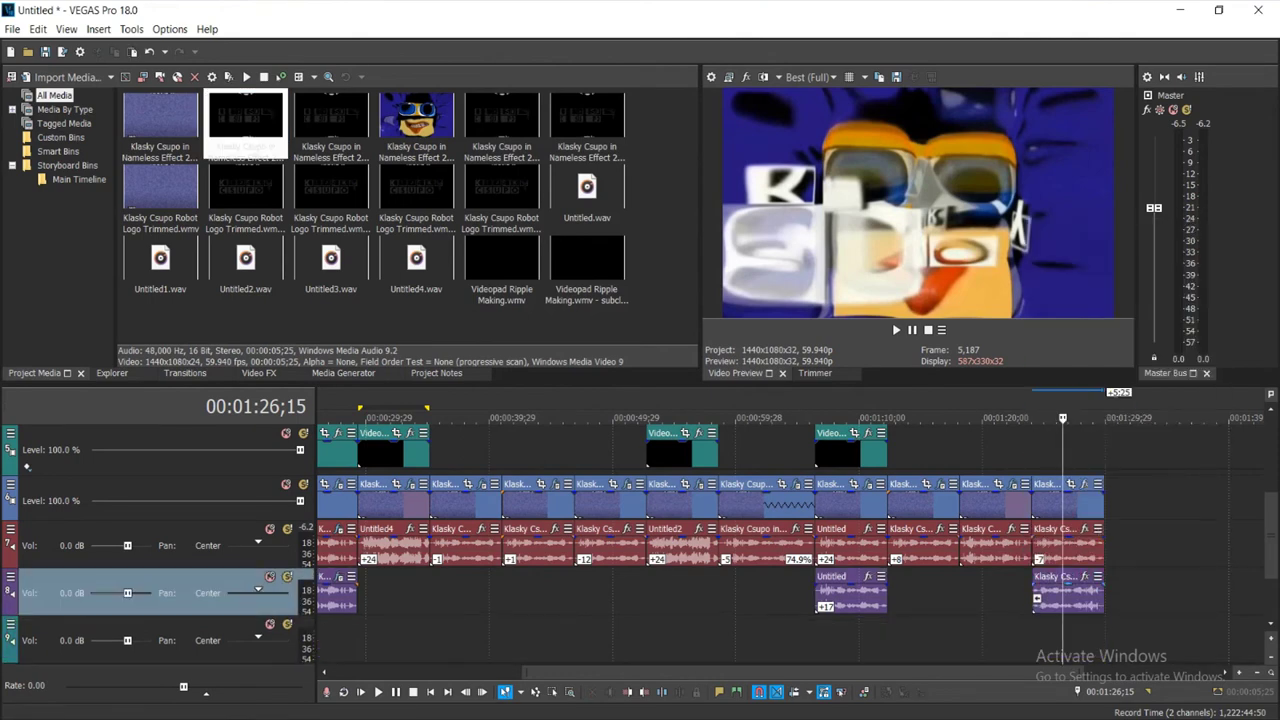
right_click(1067, 580)
left_click(1070, 492)
Set the added lower audio event to élastique with Pro stretch attributes and a pitch change of -8
right_click(1060, 595)
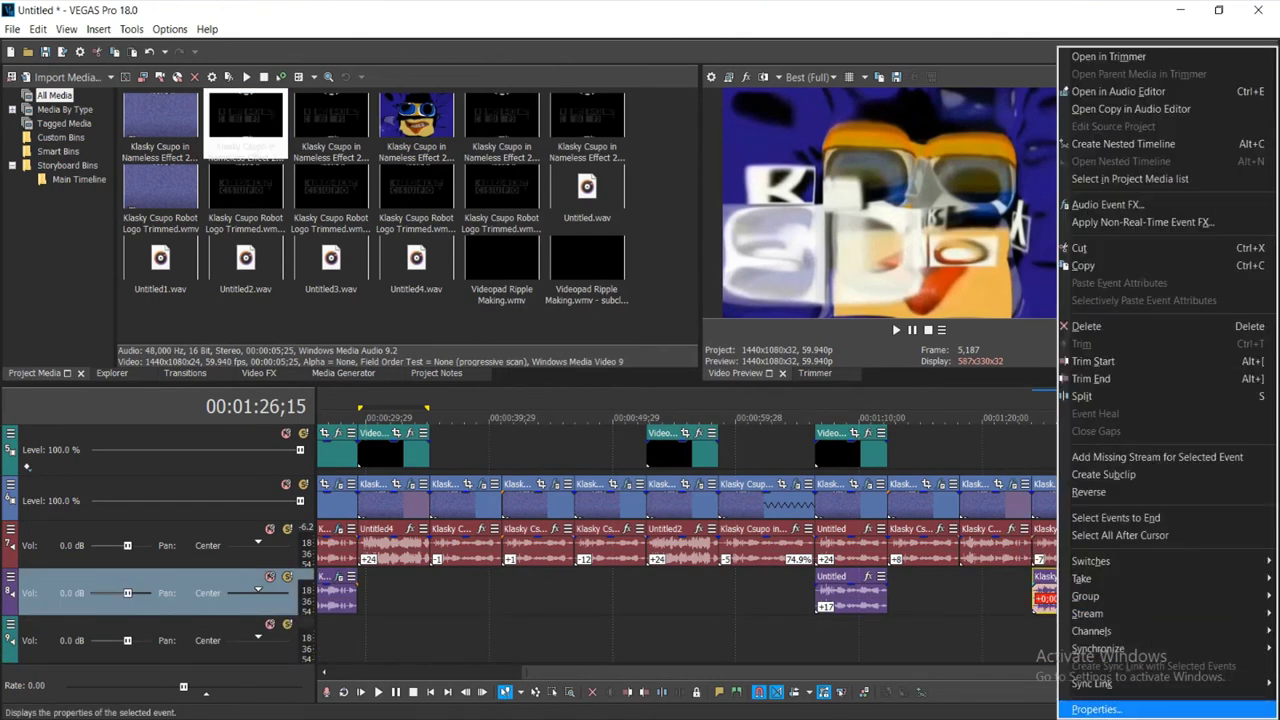
left_click(1090, 697)
left_click(686, 292)
left_click(640, 318)
left_click(686, 316)
left_click(650, 331)
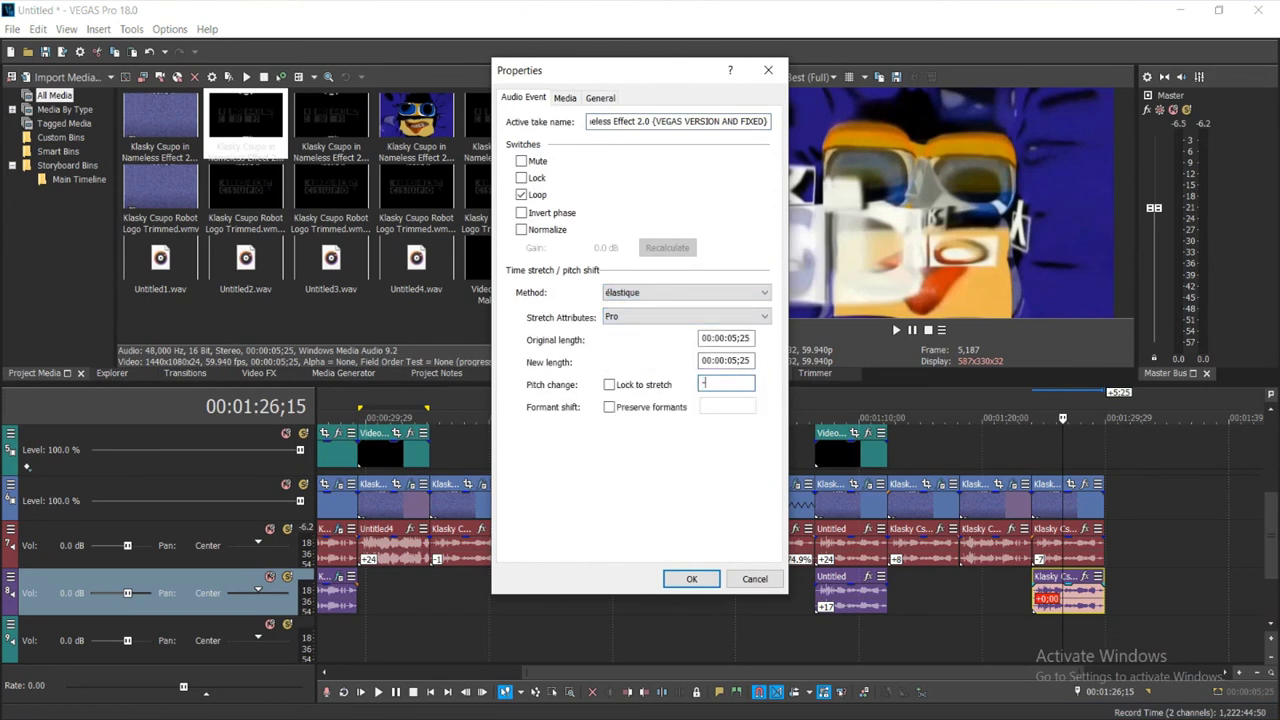
key("Return")
scroll(1060, 595, "up", 4)
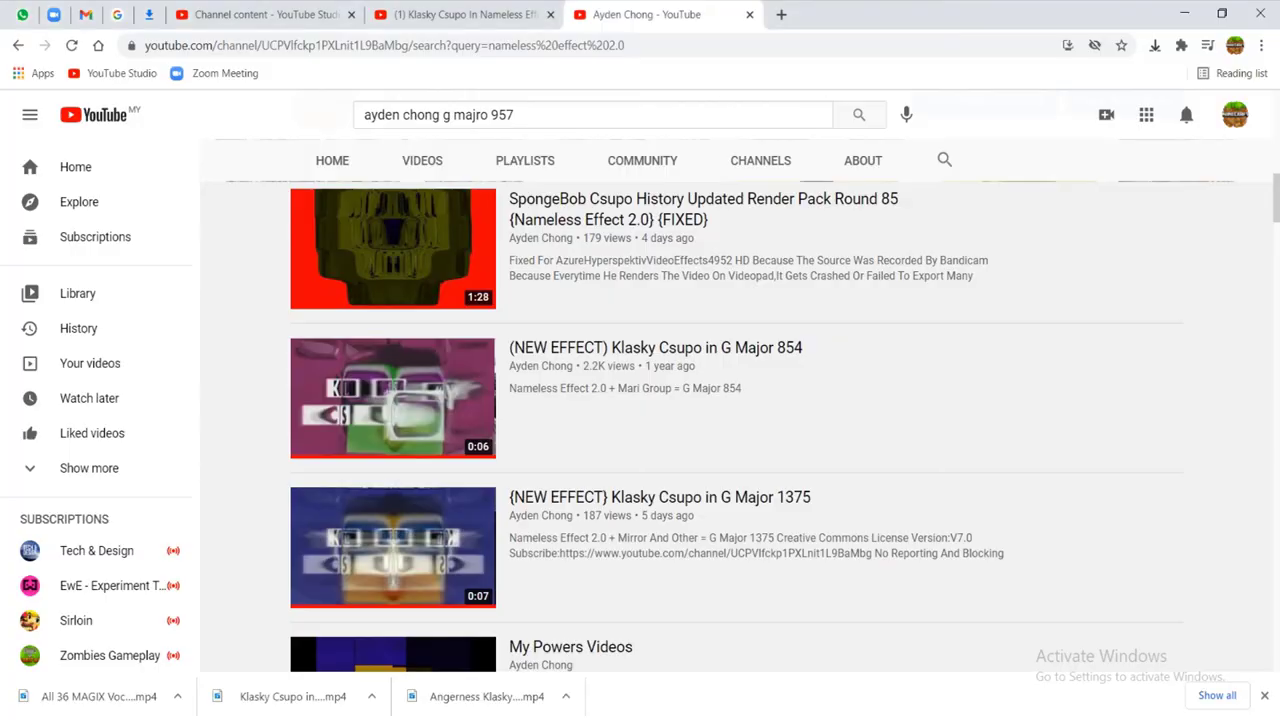
Switch to YouTube in the browser, search for "g major 1243" and look through the results
key("alt+Tab")
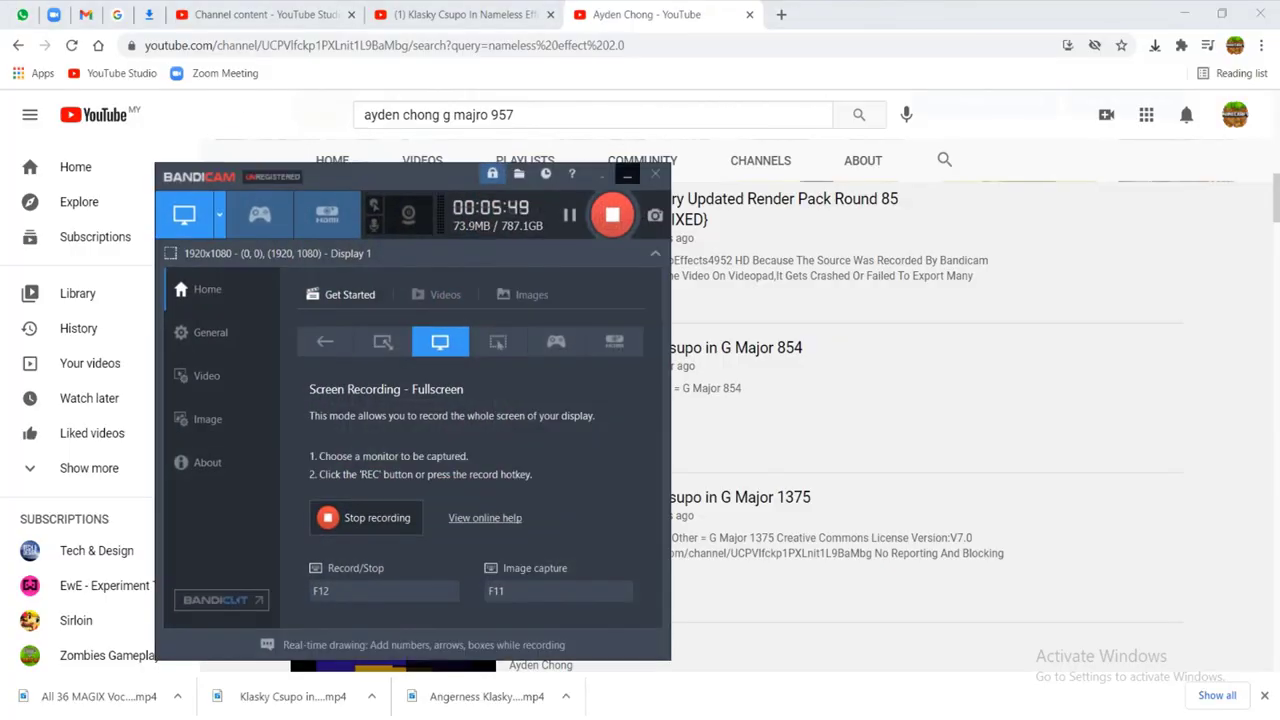
left_click(627, 175)
left_click(466, 15)
left_click_drag(592, 115, 135, 80)
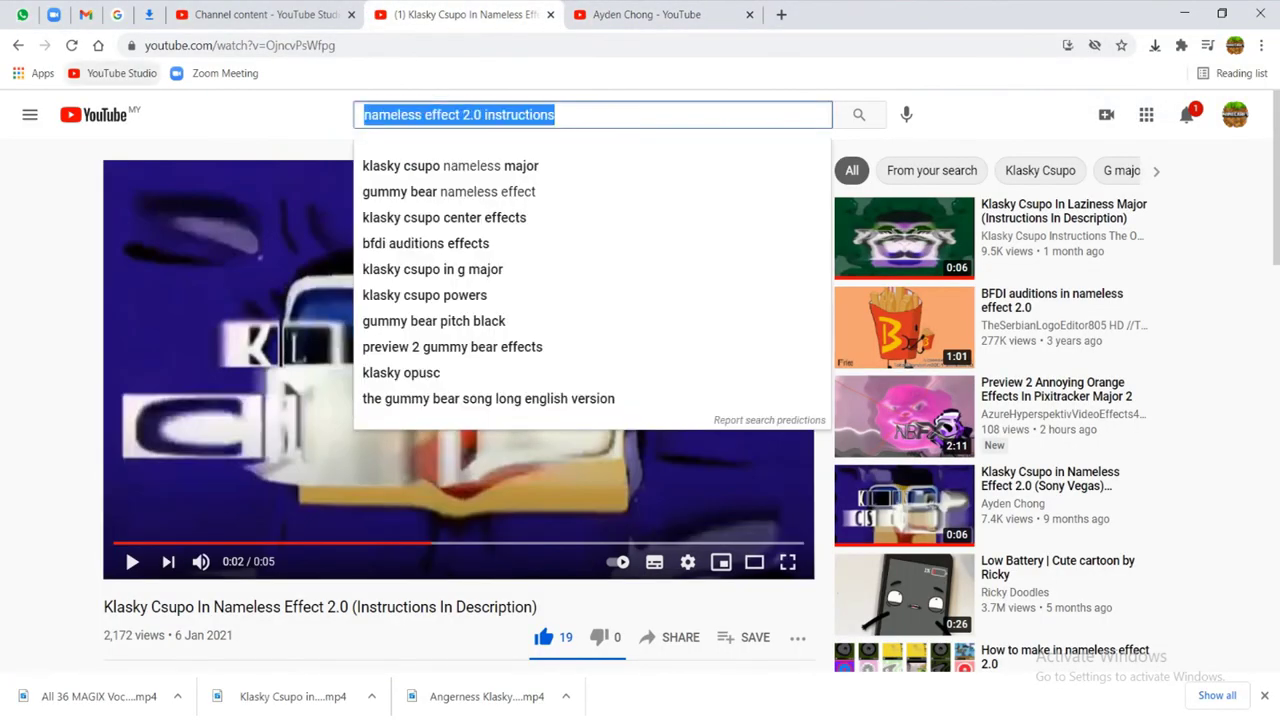
key("BackSpace")
type("g major 12")
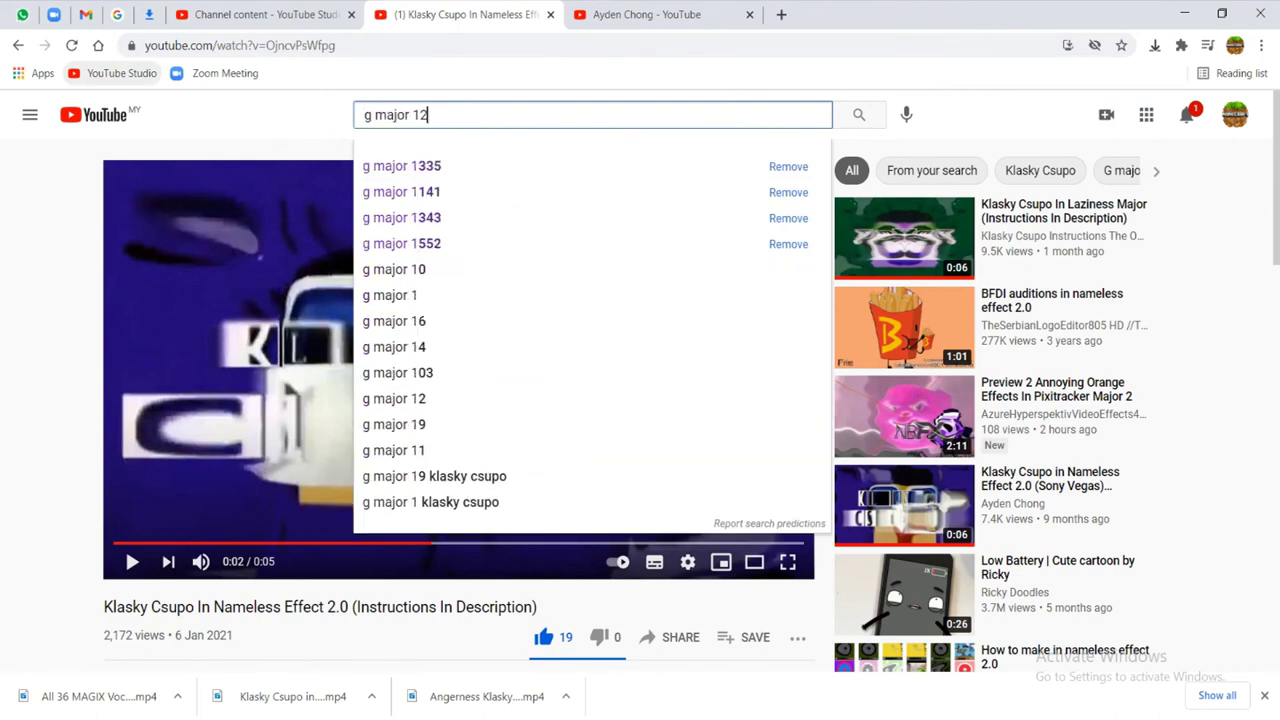
type("43")
key("Return")
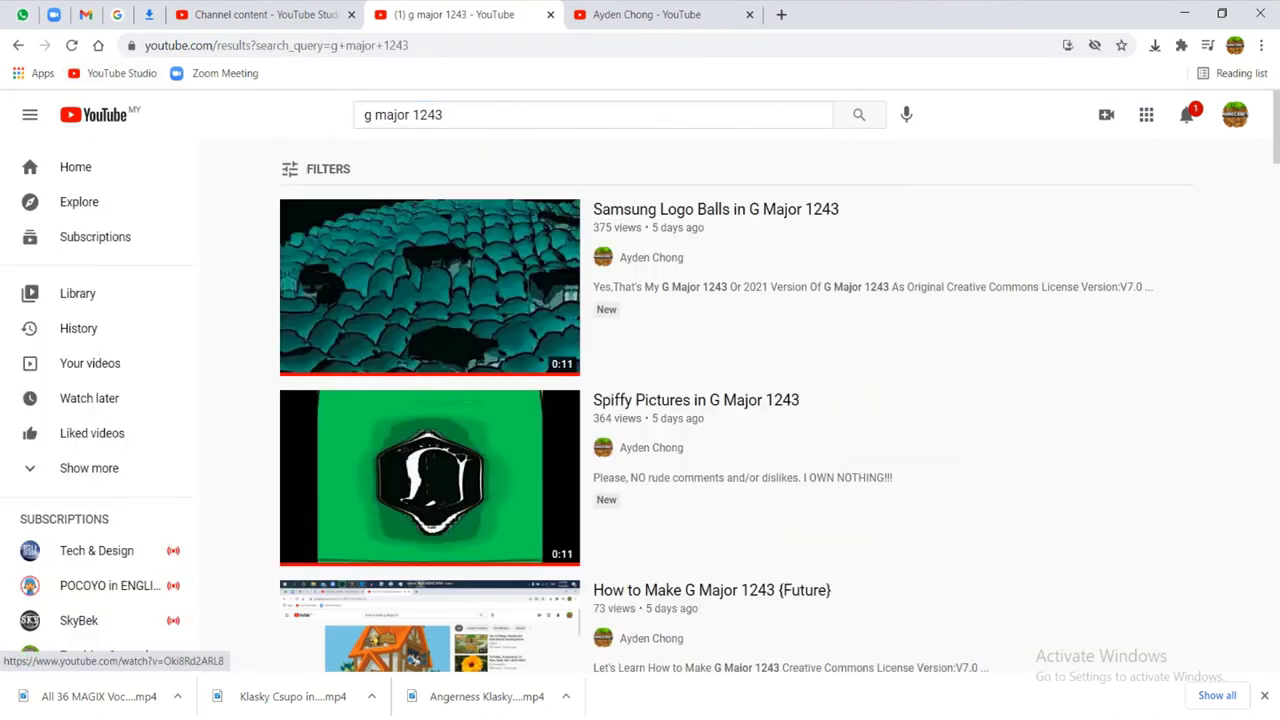
scroll(735, 400, "down", 7)
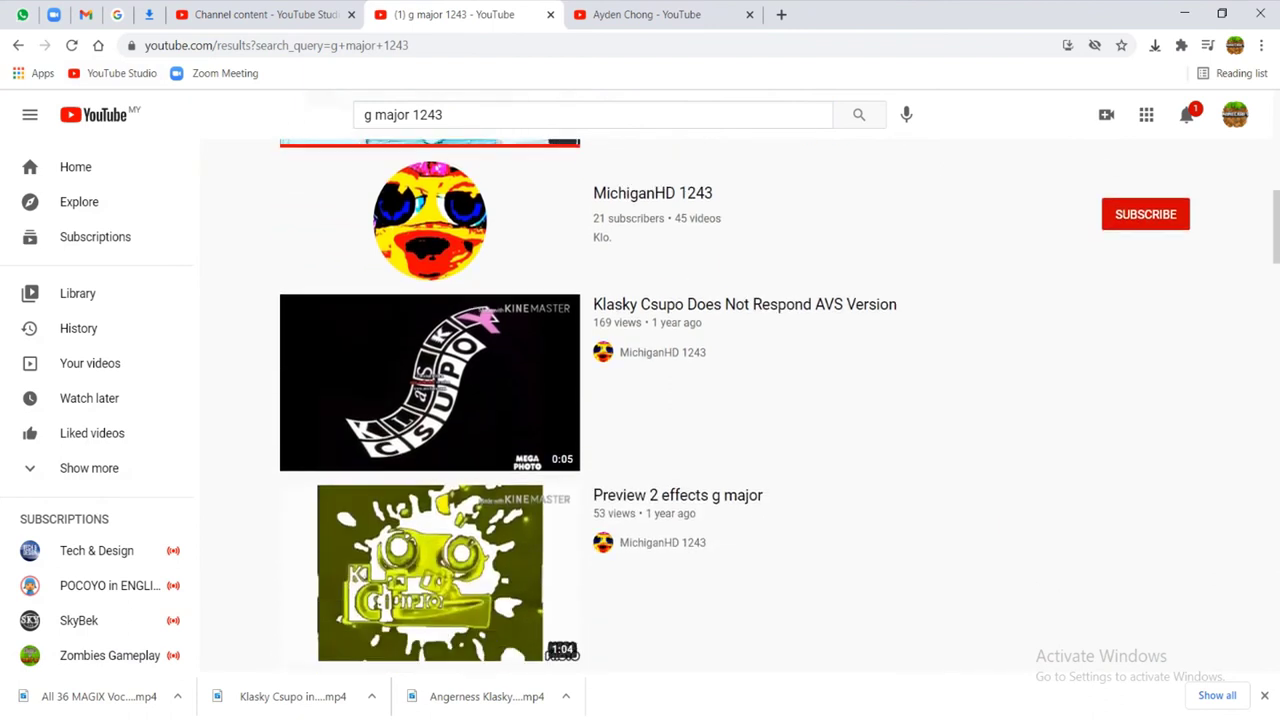
Search YouTube for "g major 677", open the Klasky Csupo In G-Major 677 (Instructions In Description) video and pause it
left_click_drag(446, 115, 420, 115)
type("677")
key("Return")
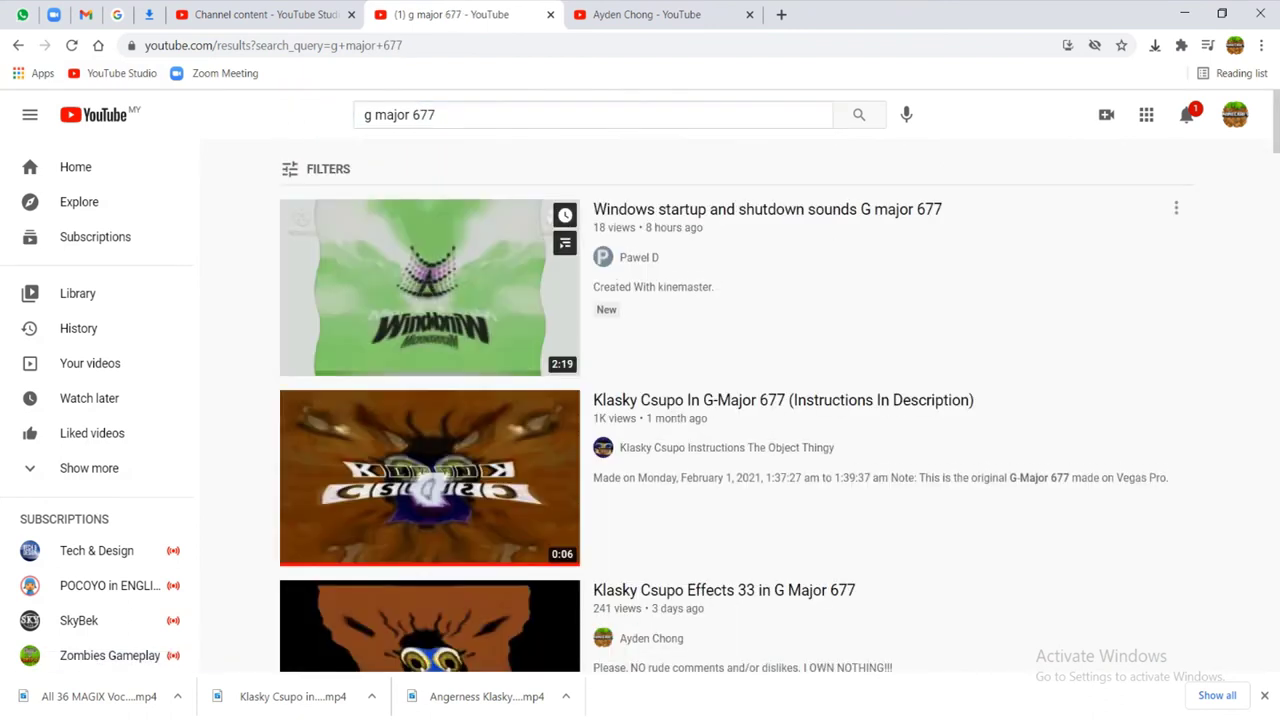
left_click(430, 478)
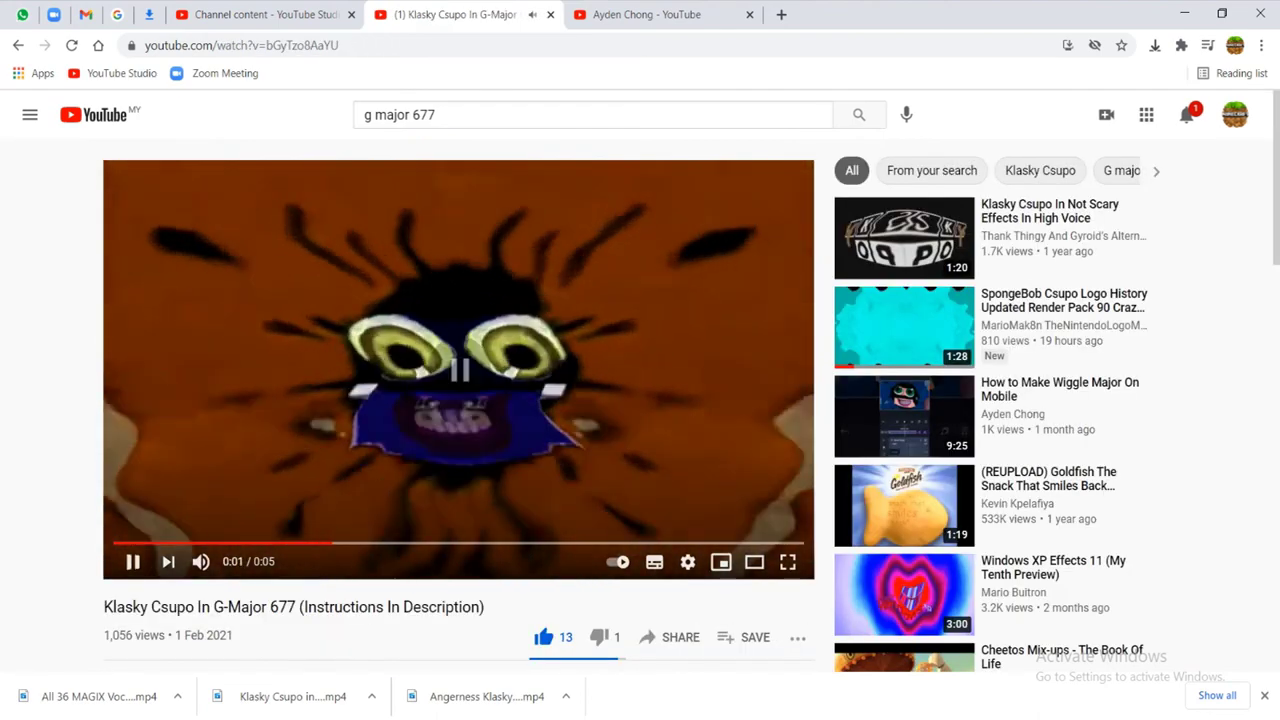
key("space")
Expand the G-Major 677 video's description and read its effect and pitch instructions
scroll(458, 400, "down", 4)
left_click(189, 430)
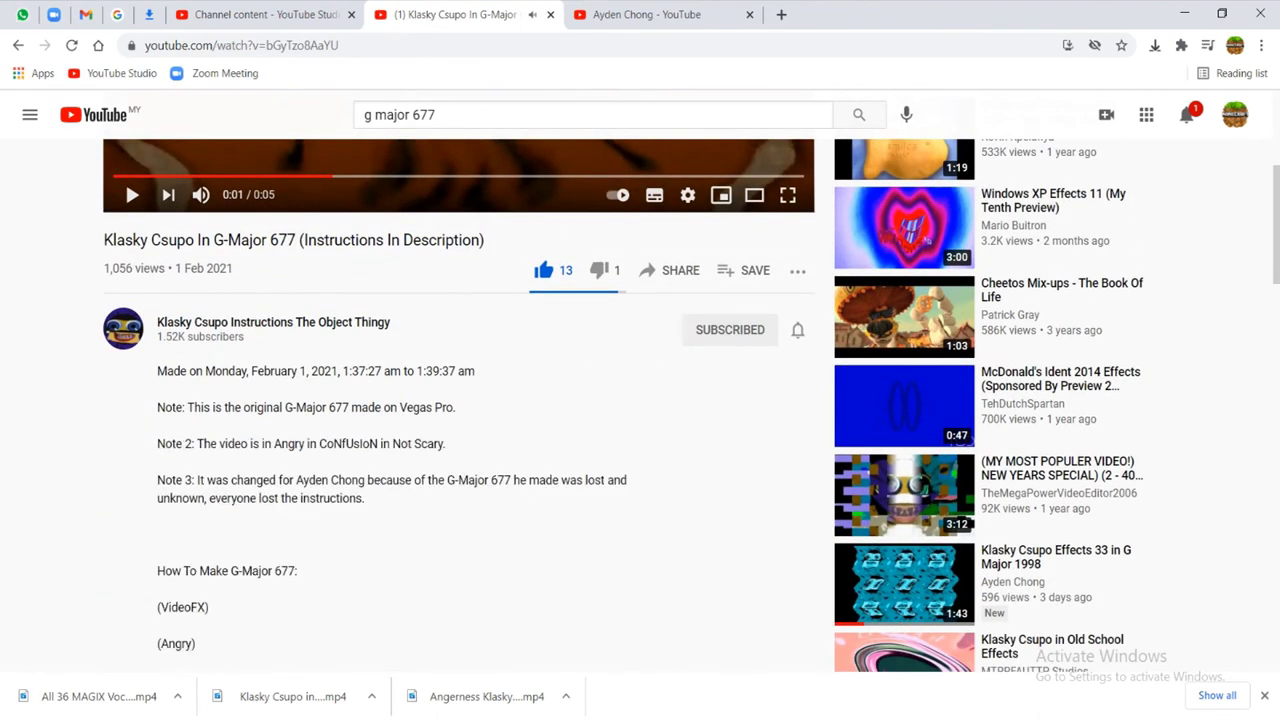
scroll(640, 400, "down", 2)
scroll(640, 400, "up", 1)
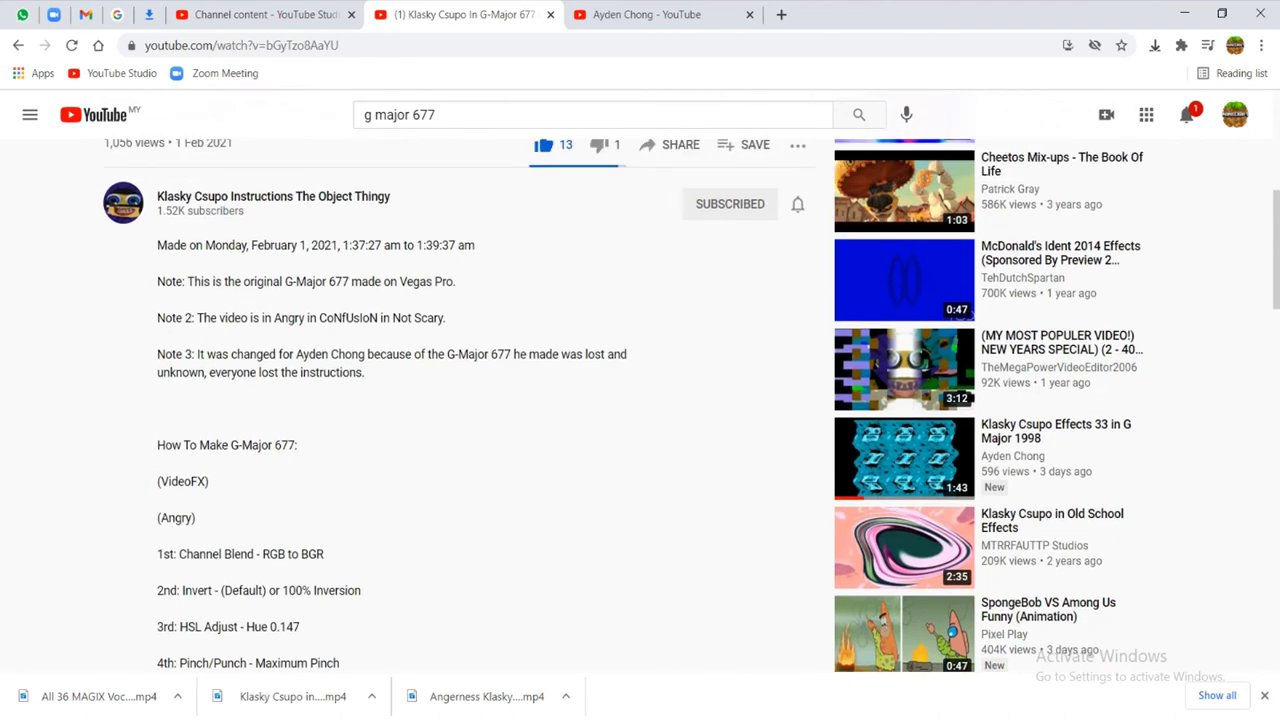
scroll(640, 400, "down", 9)
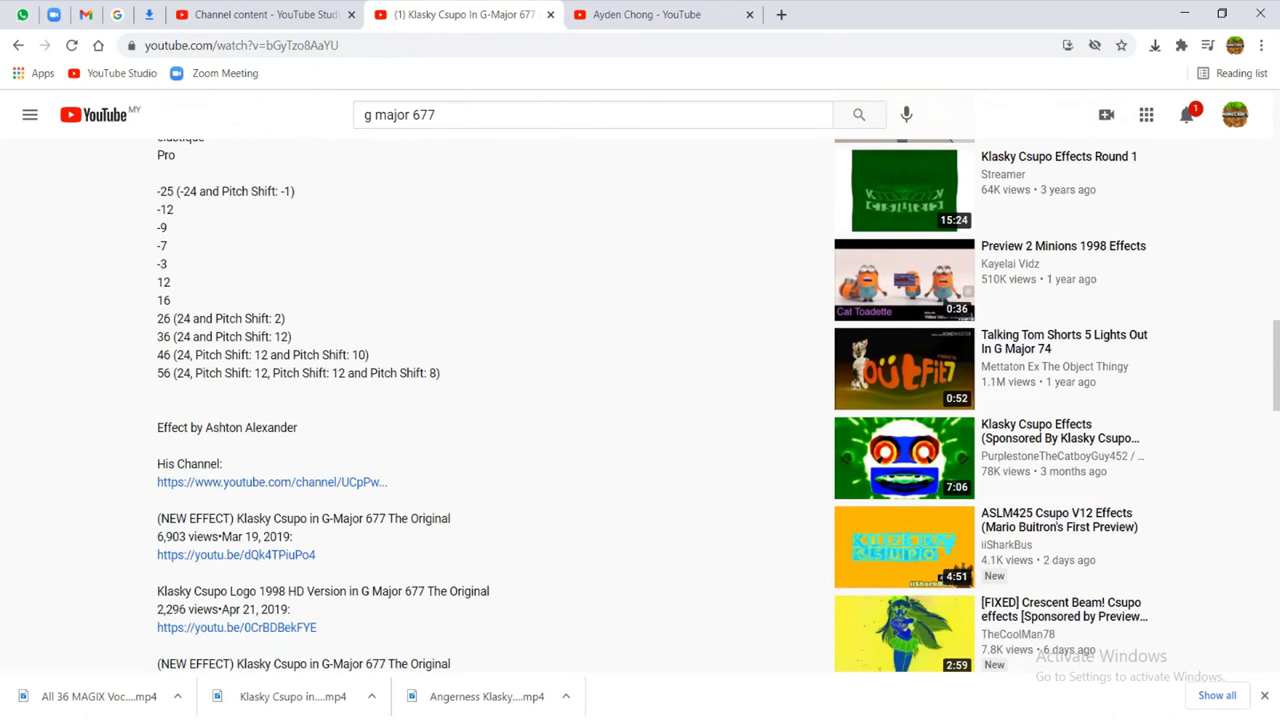
Switch back to VEGAS Pro and set the Klasky Csupo Robot Logo Trimmed audio to élastique Pro with a pitch change of -24
key("alt+Tab")
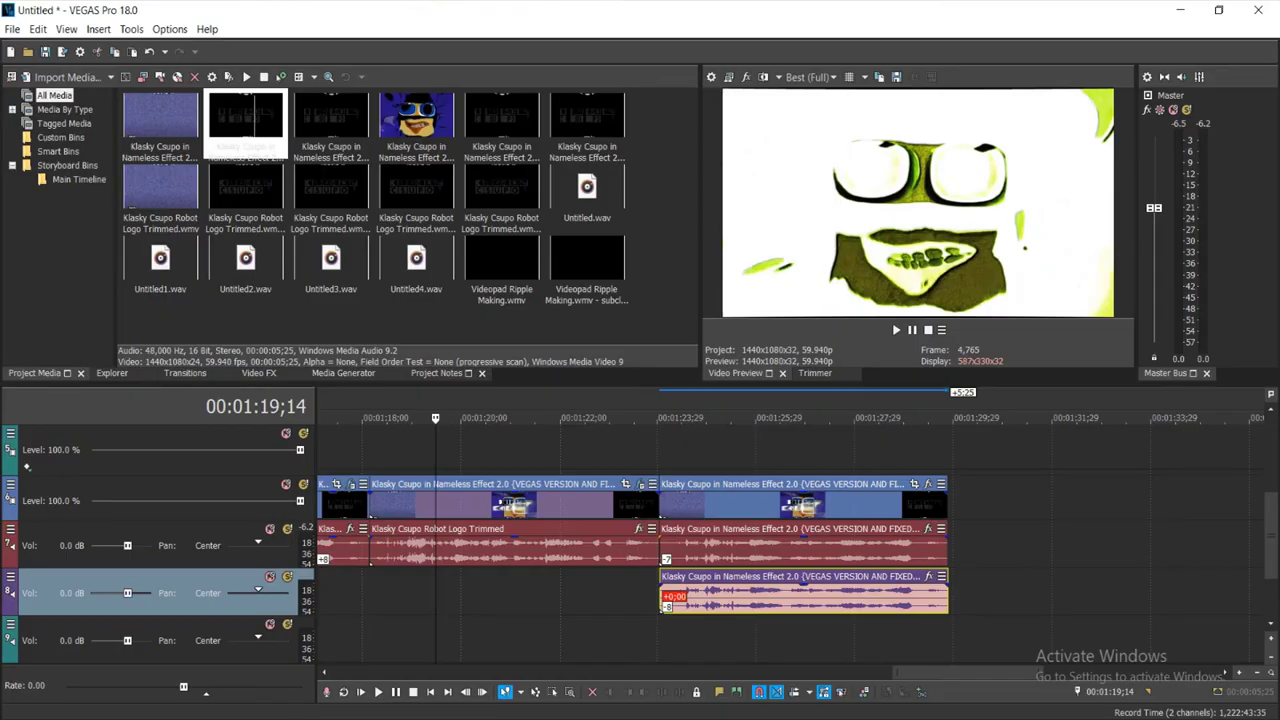
right_click(478, 545)
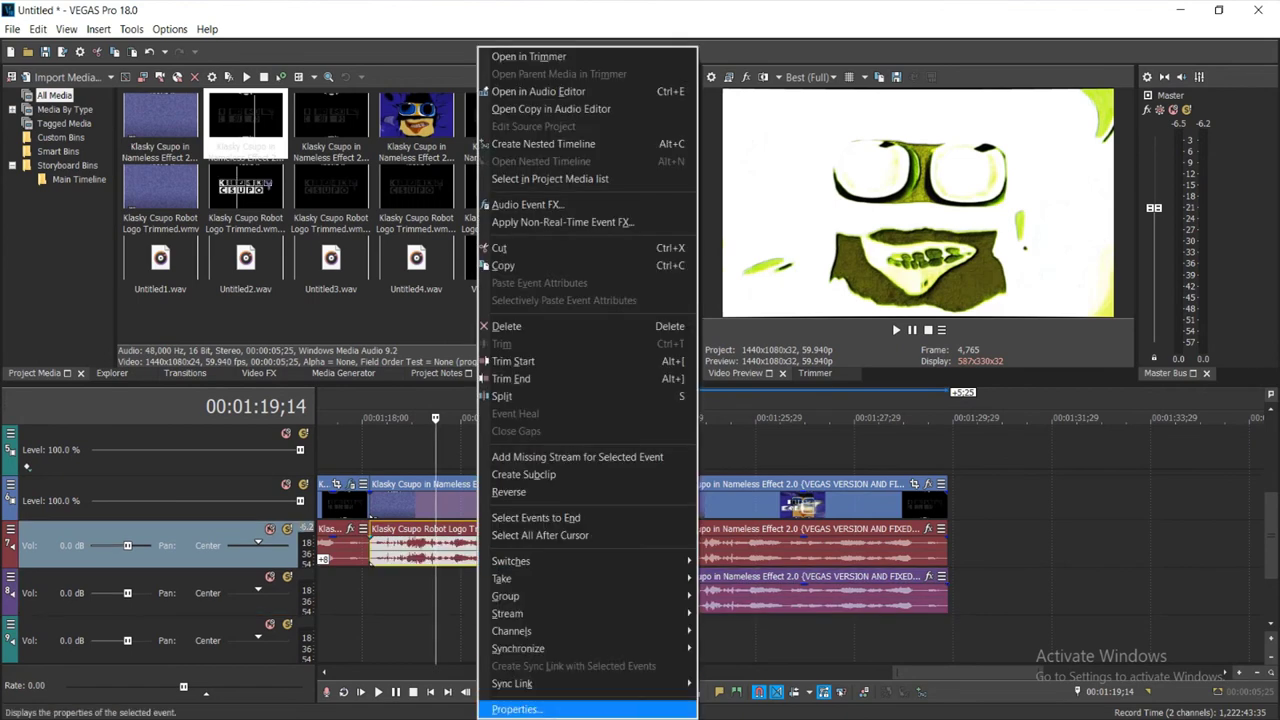
left_click(505, 703)
left_click(640, 317)
left_click(687, 316)
left_click(640, 329)
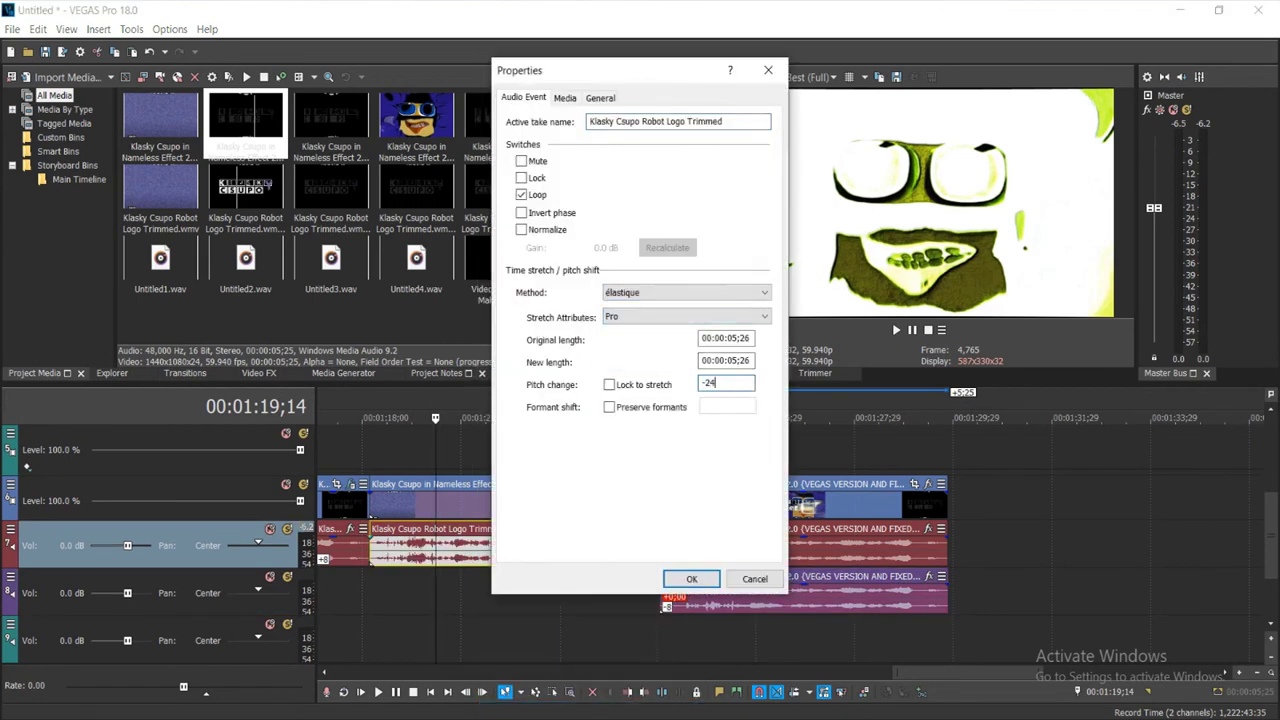
key("Return")
Add the Pitch Shift effect to that audio event with mode A19. Drums (tiny echo) and a shift of -1 semitone
left_click(639, 529)
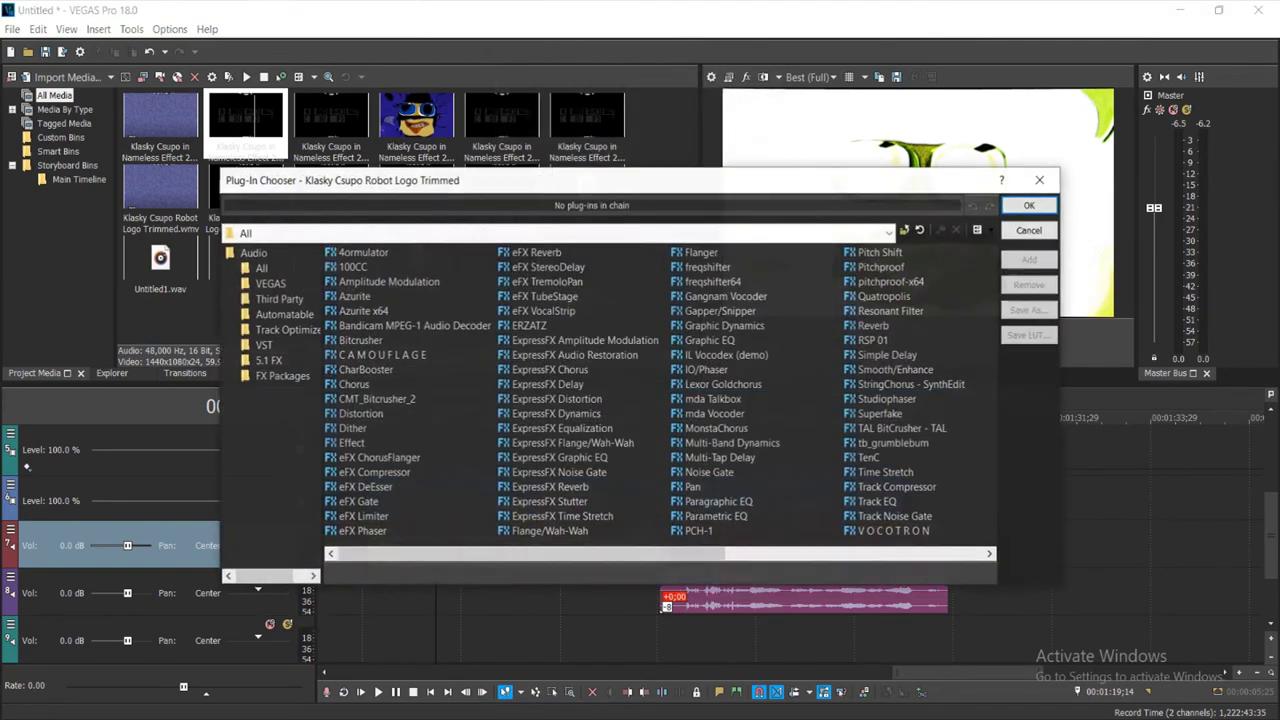
double_click(880, 252)
left_click(1030, 205)
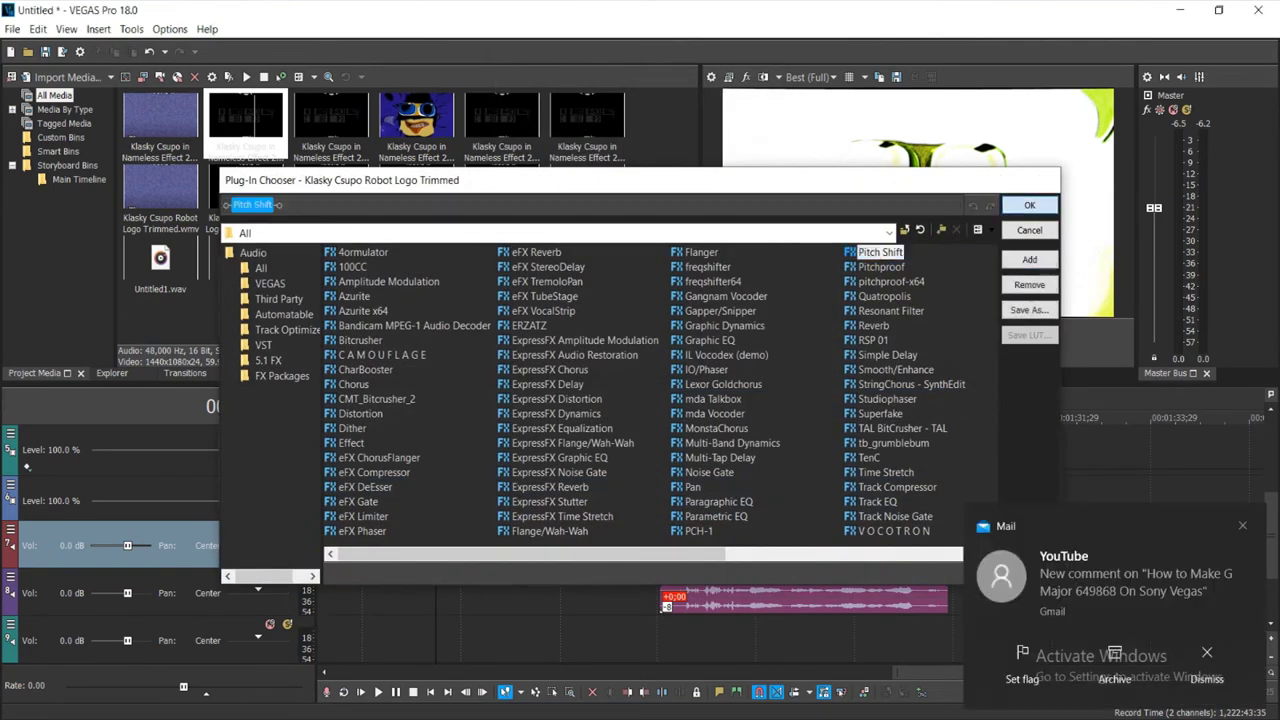
left_click(123, 406)
left_click(251, 423)
left_click(240, 437)
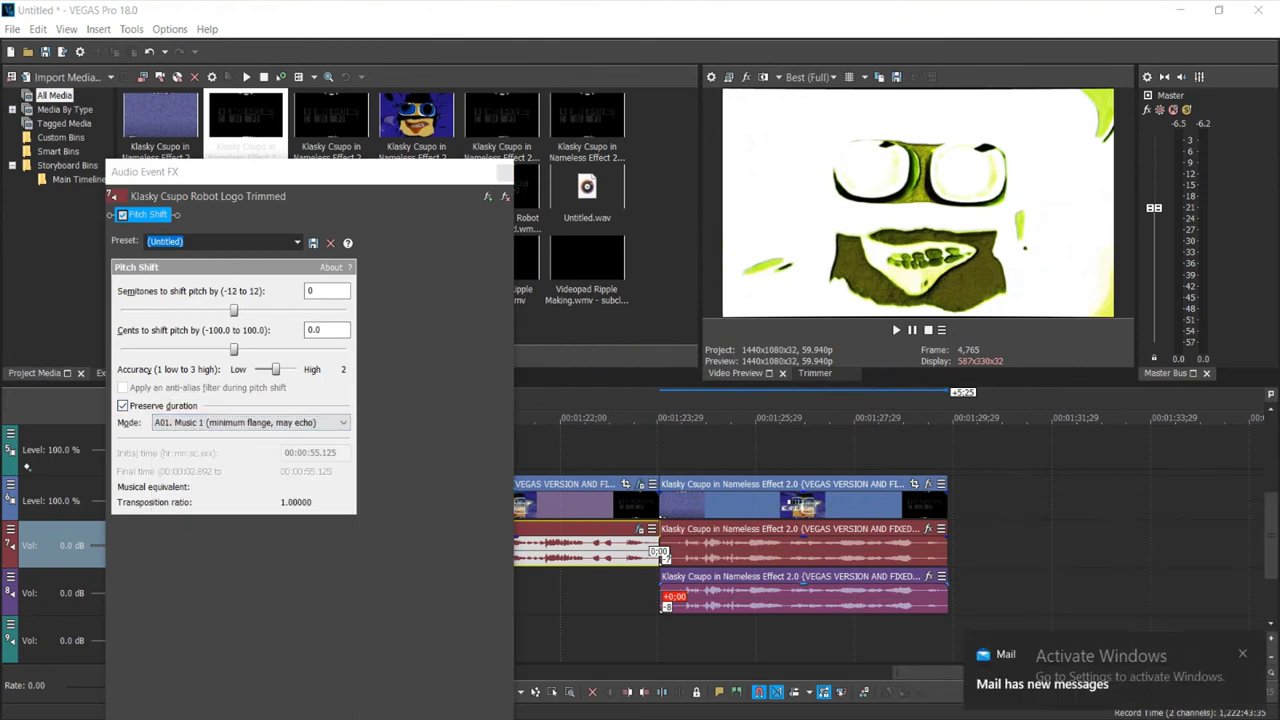
left_click(251, 423)
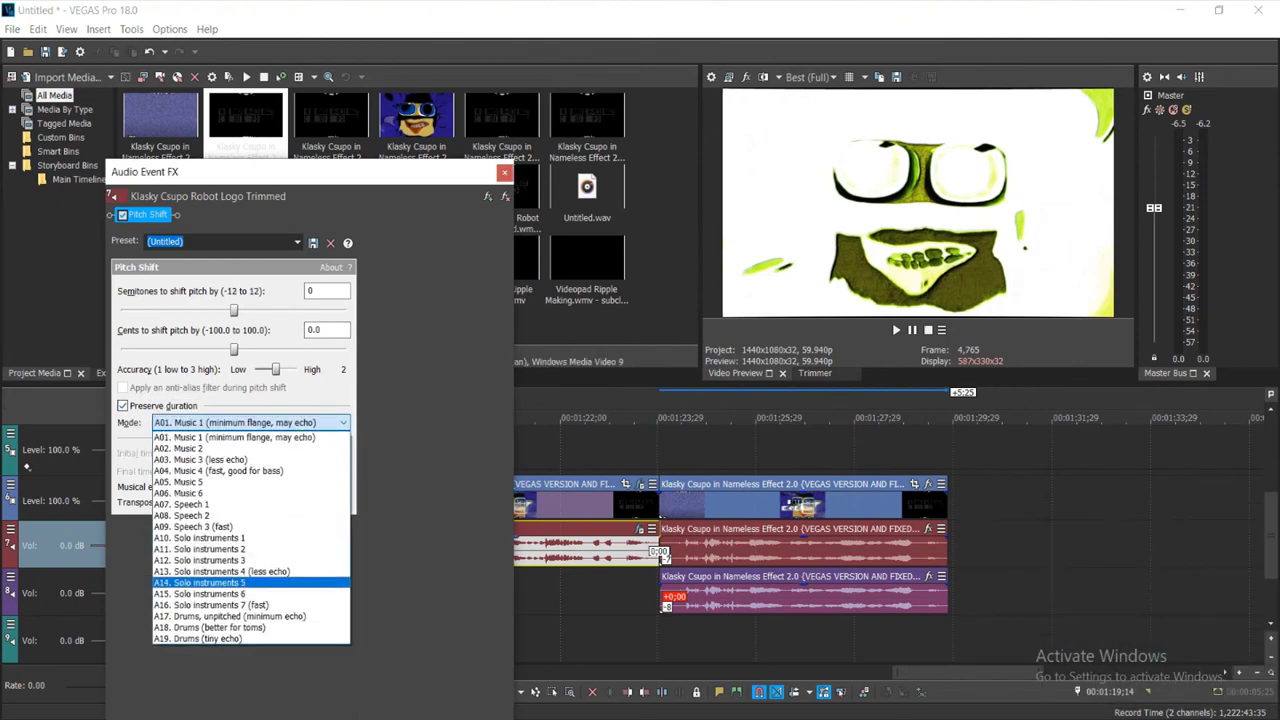
left_click(240, 638)
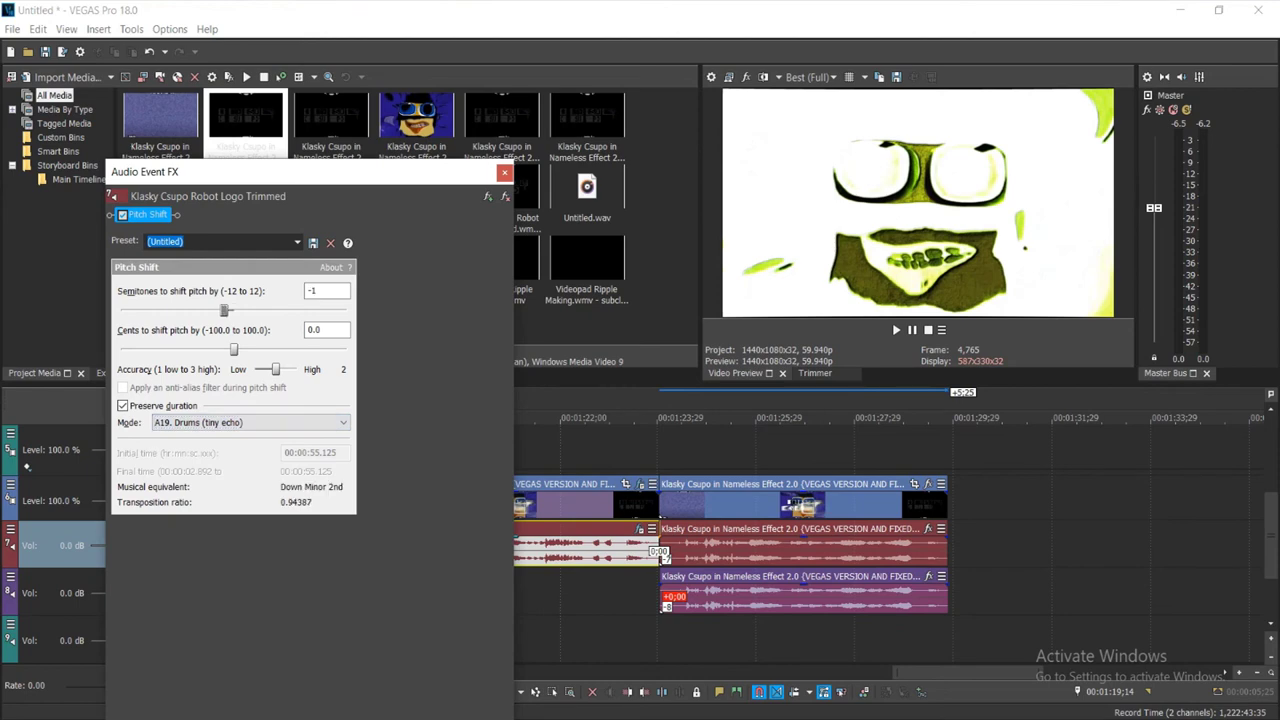
left_click(504, 172)
Copy the Robot Logo Trimmed audio event and paste it onto the track below at the same start point
right_click(460, 545)
left_click(520, 265)
left_click(372, 552)
right_click(410, 600)
left_click(460, 261)
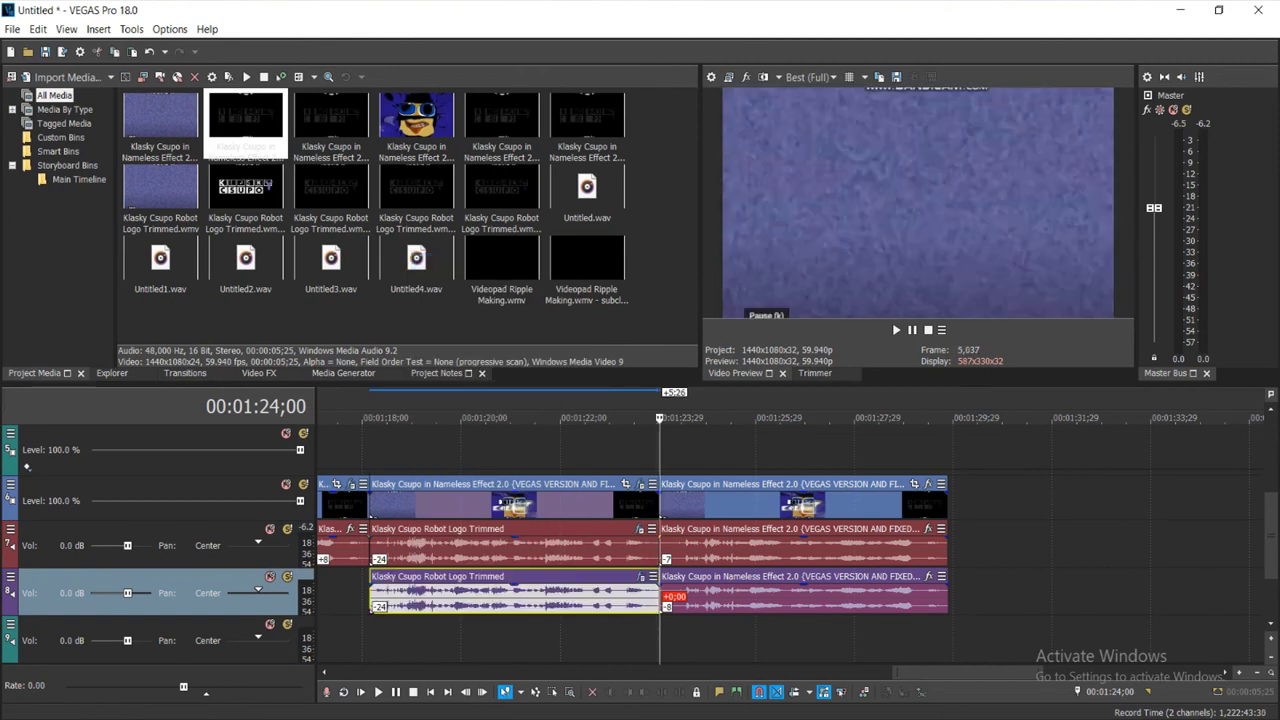
Open the pasted audio event's Pitch Shift effect settings and close them
left_click(1257, 673)
left_click(1257, 673)
left_click(765, 577)
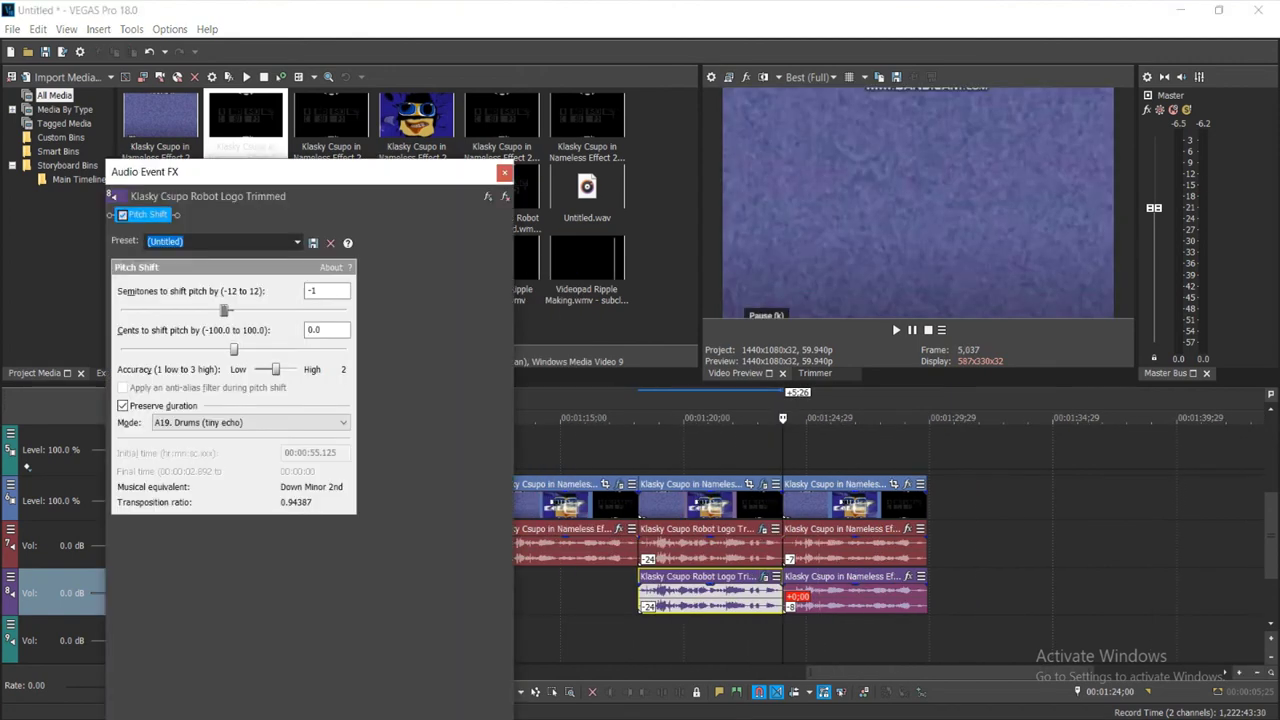
left_click(504, 173)
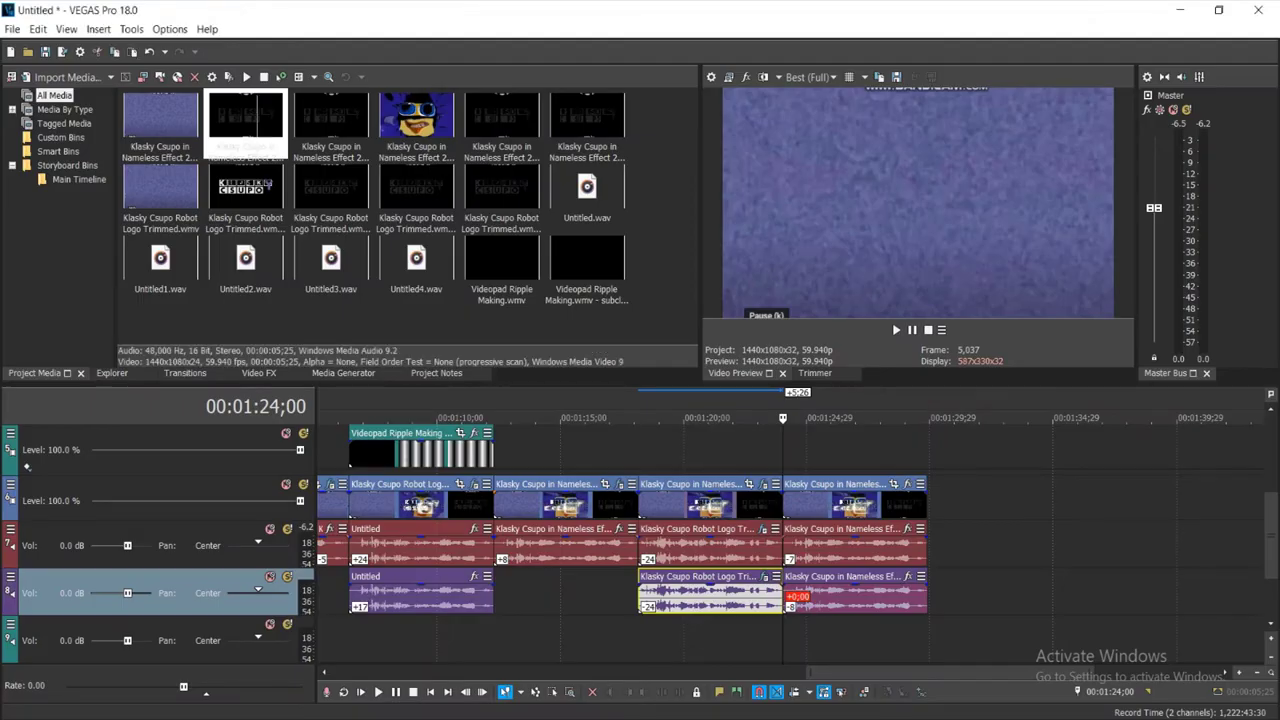
Set the pasted Robot Logo Trimmed audio event's pitch change to -12 and its Pitch Shift effect to 0 semitones
right_click(682, 590)
left_click(794, 709)
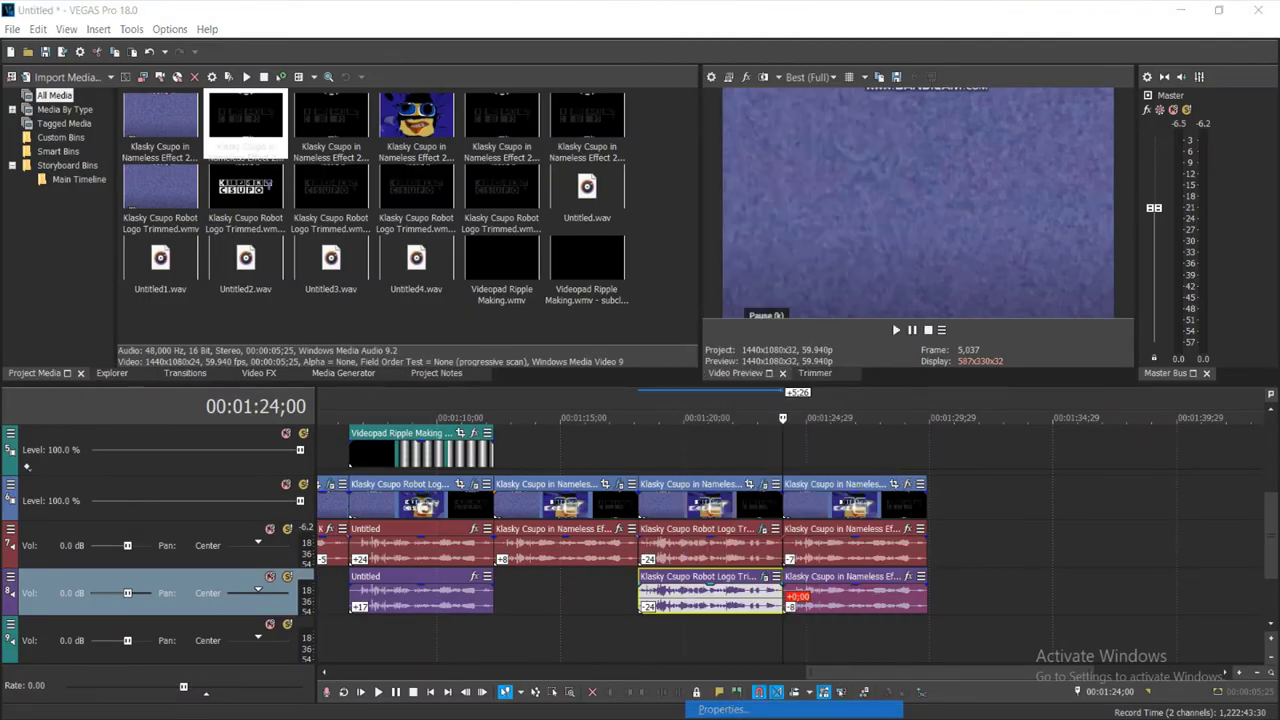
left_click_drag(744, 383, 705, 383)
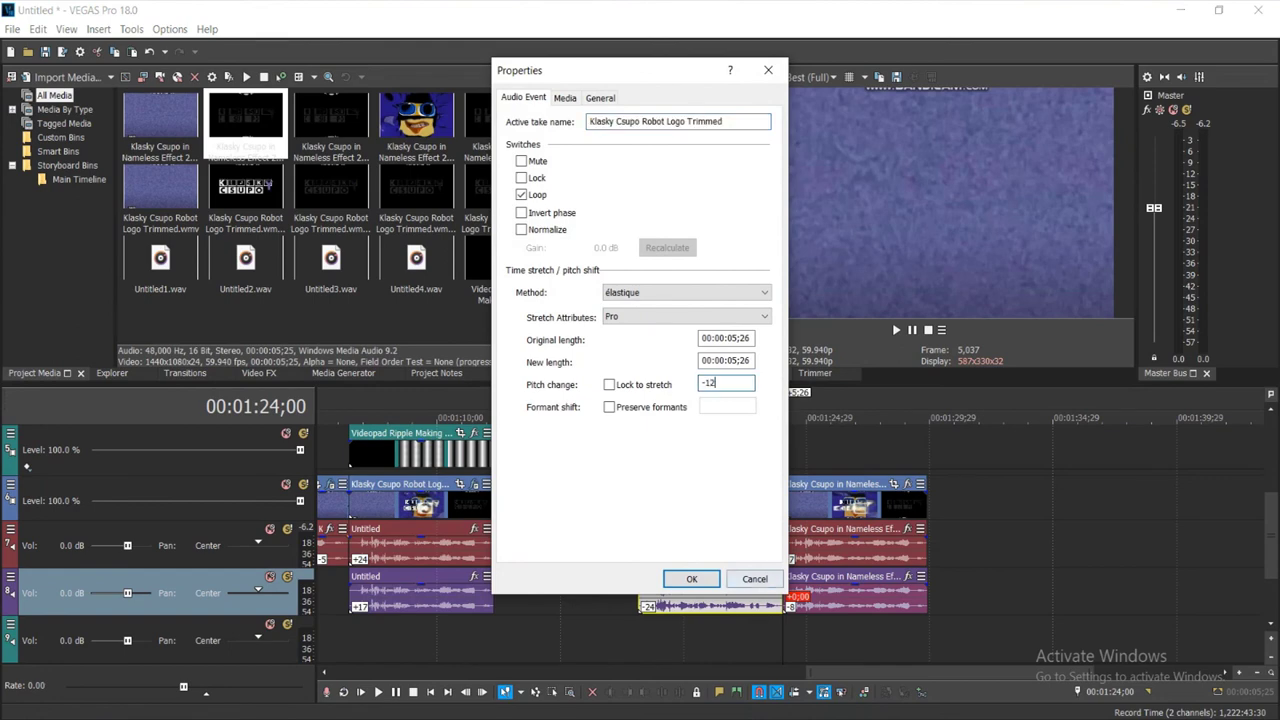
key("Return")
left_click(765, 577)
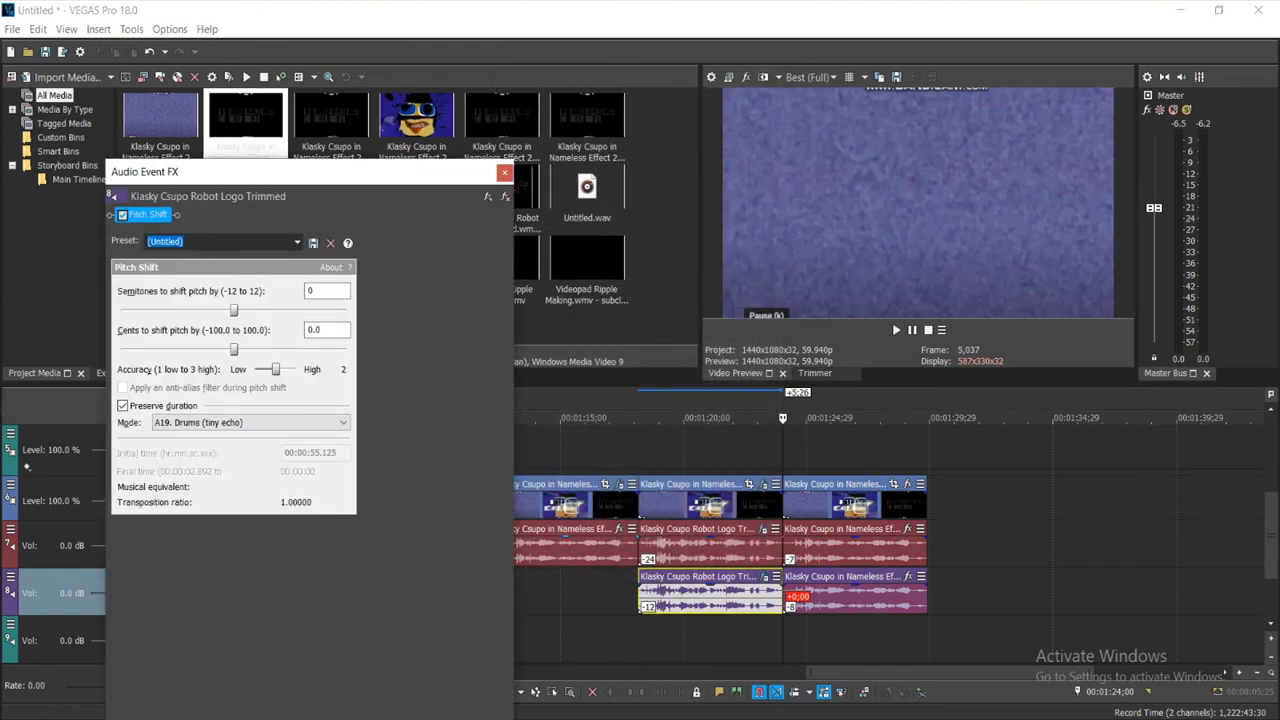
left_click(504, 173)
Copy the -12 audio event and paste it onto the track below at 00:01:18;04
right_click(708, 594)
left_click(740, 266)
left_click(641, 594)
right_click(660, 641)
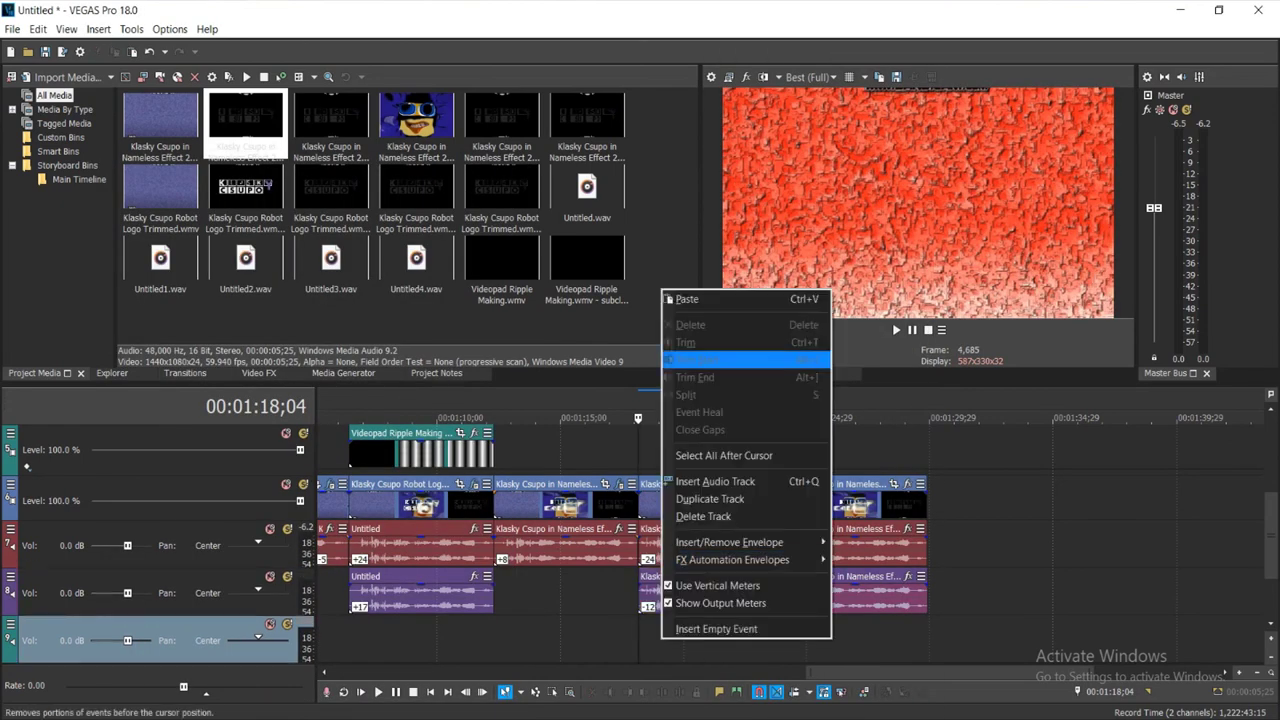
left_click(690, 298)
left_click_drag(1271, 537, 1271, 577)
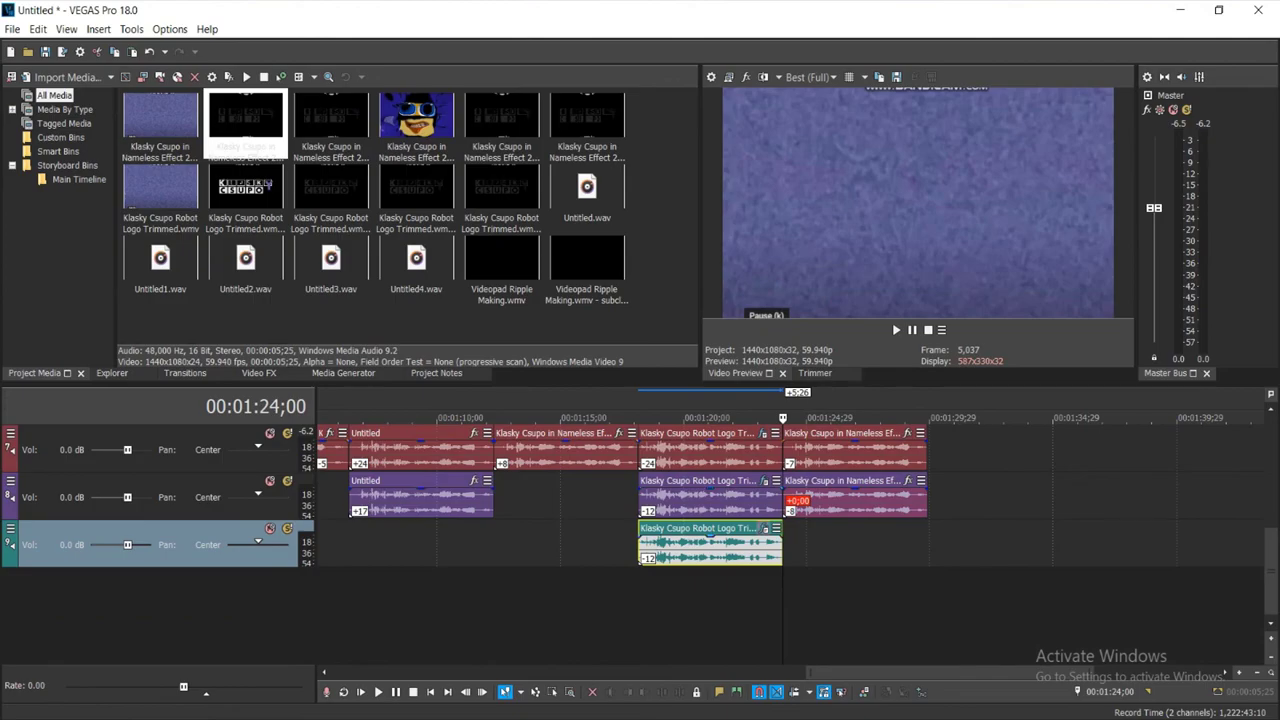
Check the G-Major 677 pitch list in a reduced browser window and set the lowest audio copy's pitch change to -9 in VEGAS Pro
key("alt+Tab")
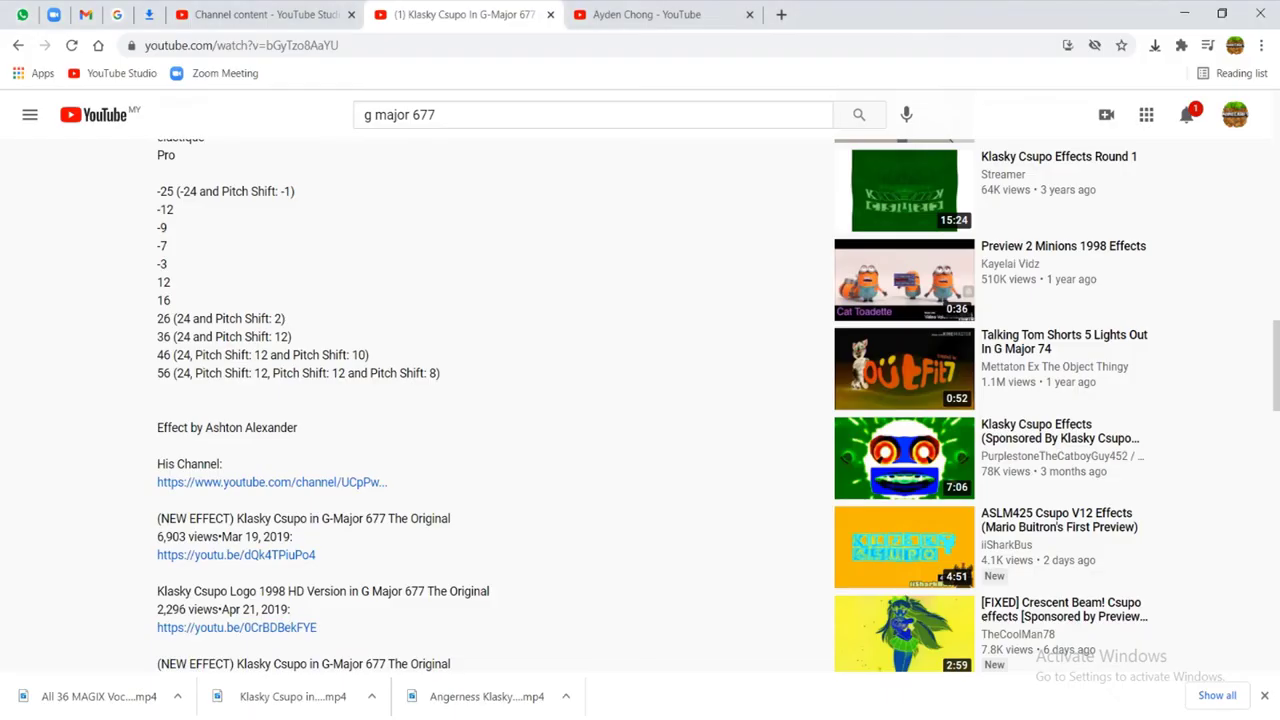
left_click(1221, 13)
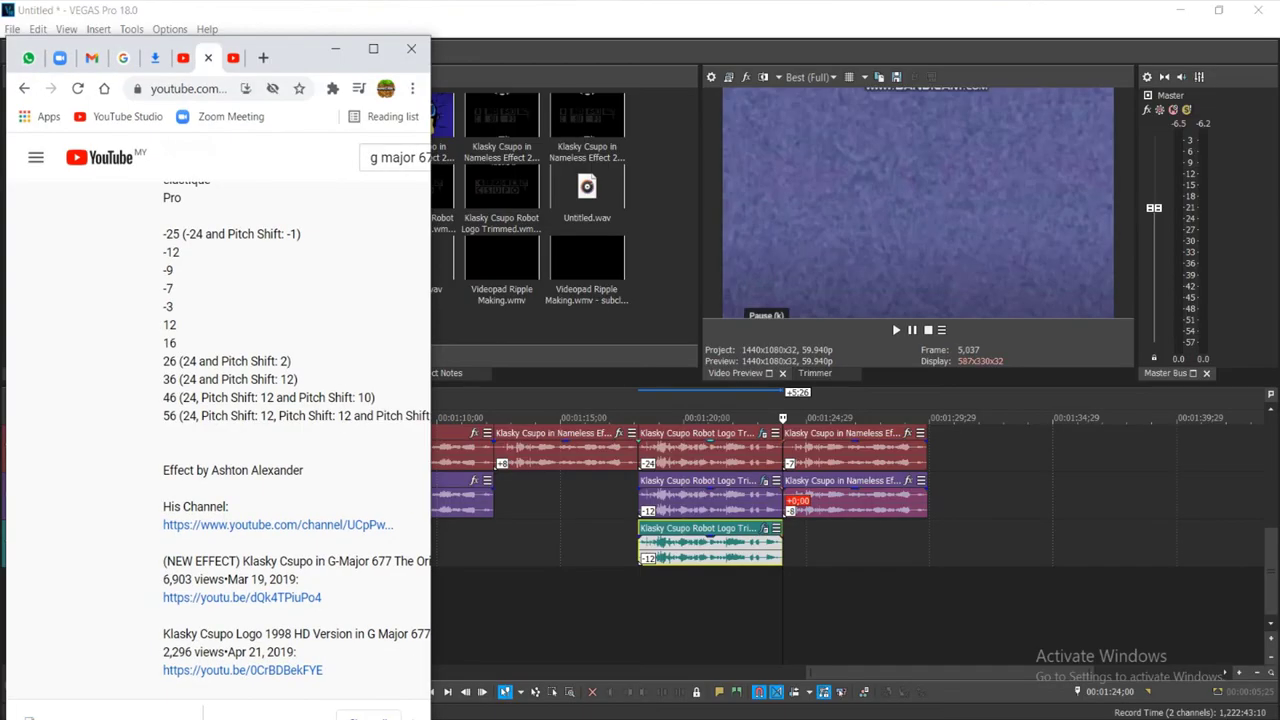
right_click(686, 545)
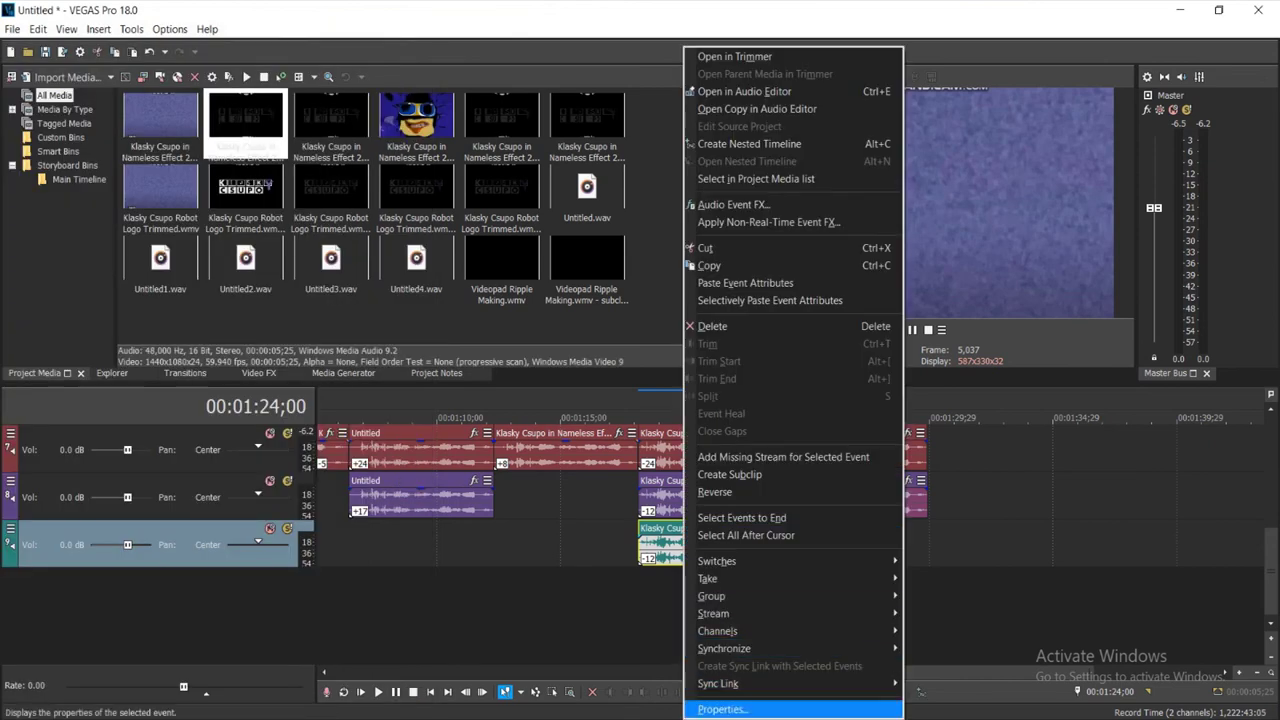
left_click(740, 709)
double_click(722, 383)
type("9")
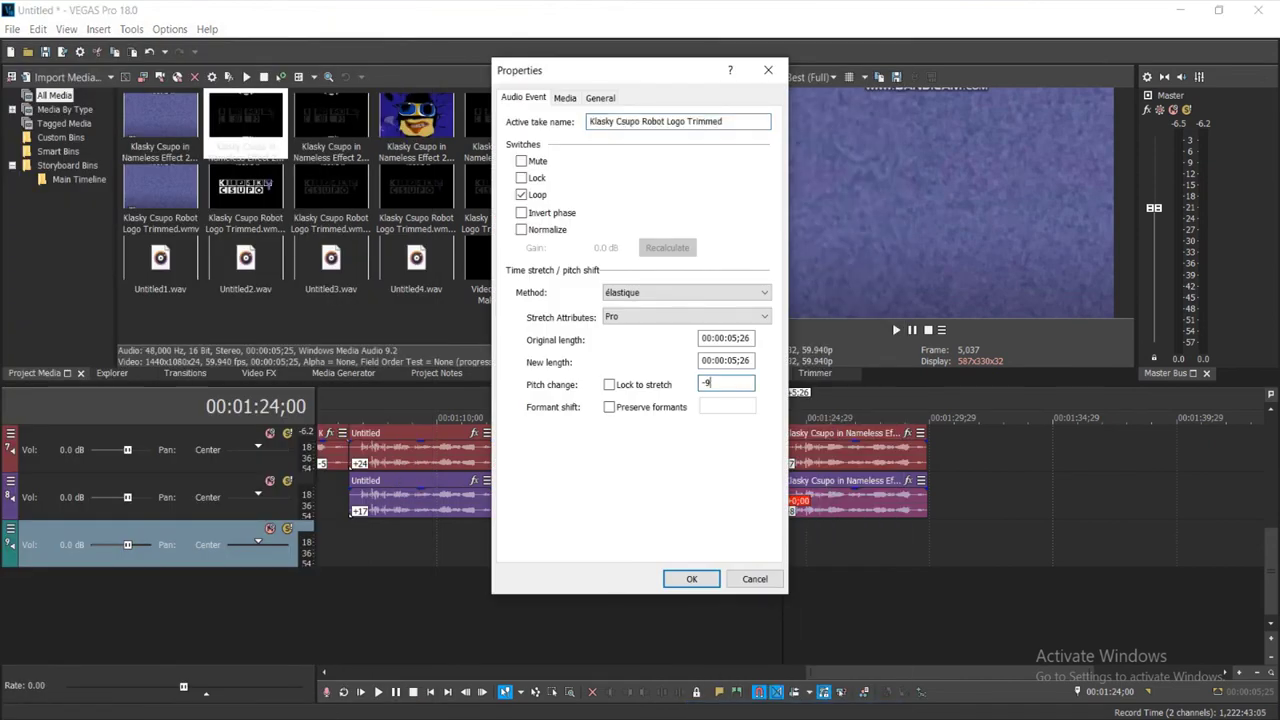
left_click(691, 579)
Copy the -9 audio event, paste it, and move the copy onto a new track directly below at the same start point
right_click(714, 571)
right_click(702, 550)
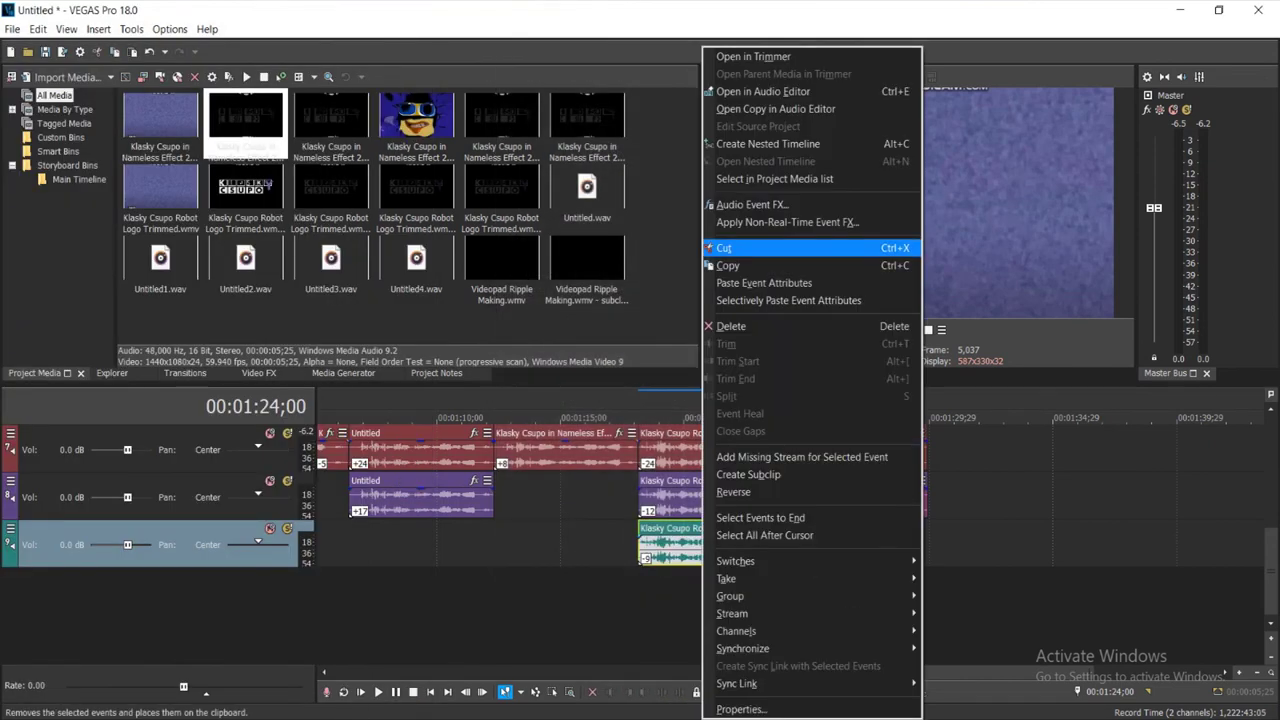
left_click(727, 265)
right_click(812, 552)
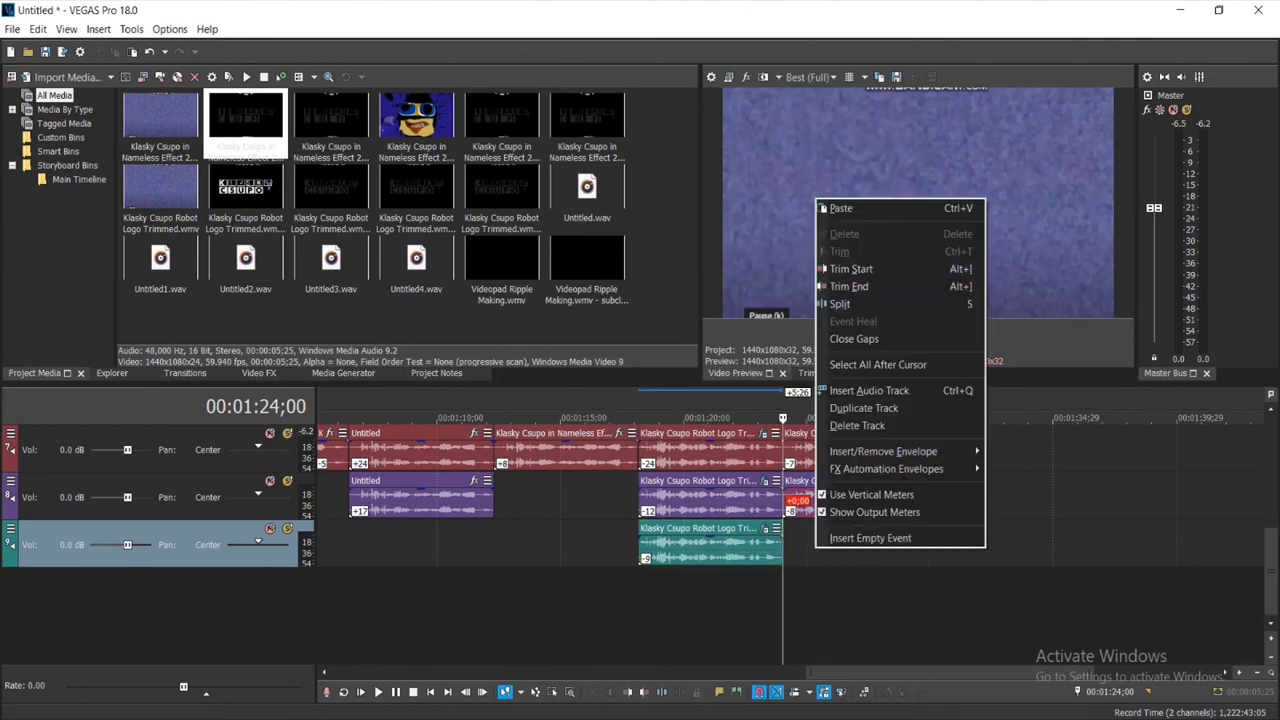
left_click(840, 208)
left_click_drag(845, 548, 705, 592)
Set the new lowest audio copy's pitch change to -7
right_click(706, 594)
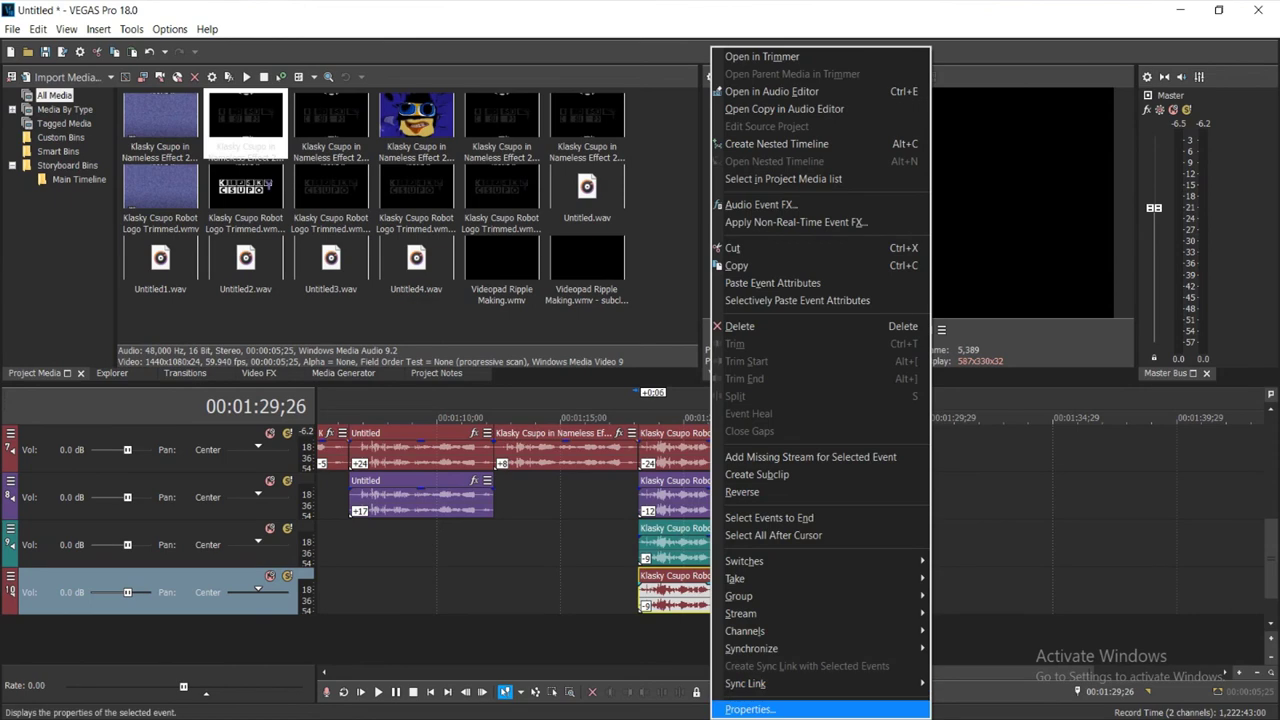
left_click(780, 709)
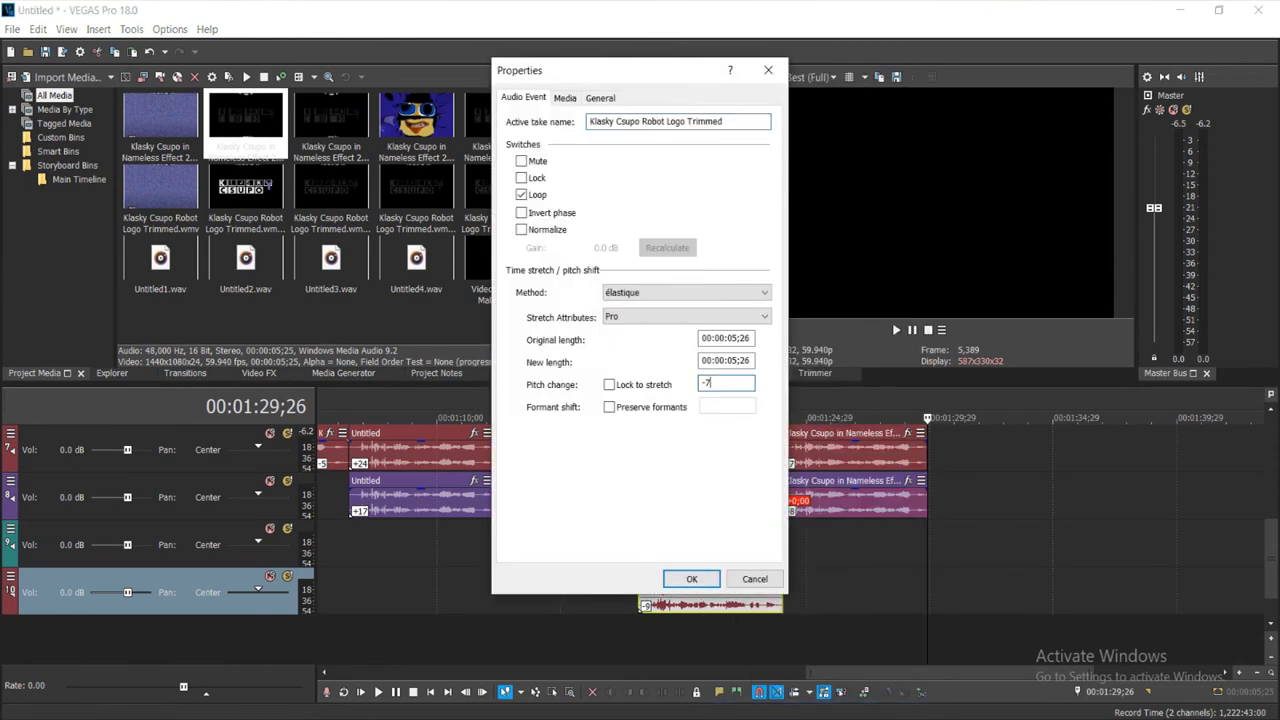
key("alt+Tab")
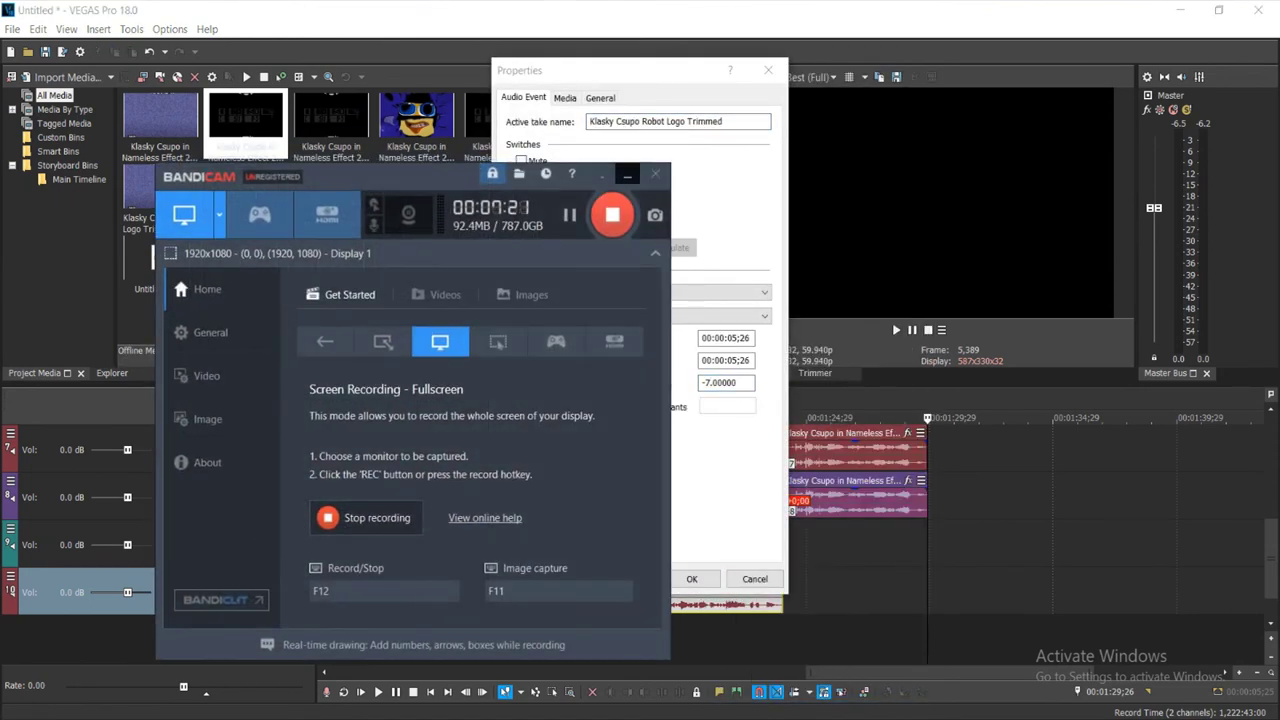
key("alt+Tab")
left_click(691, 579)
Paste another copy of the -9 event, move it onto a new track below the -7 event, and set its pitch change to -3
right_click(828, 588)
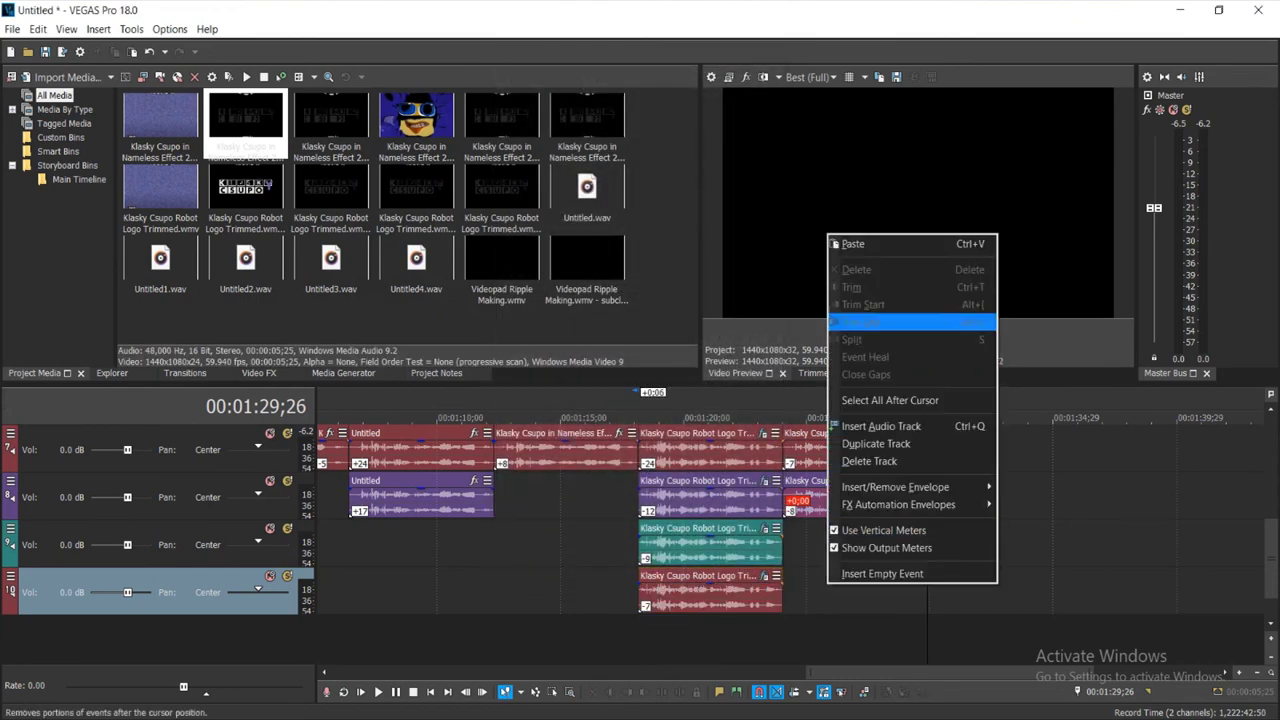
left_click(862, 244)
left_click_drag(978, 592, 689, 640)
right_click(689, 640)
key("Return")
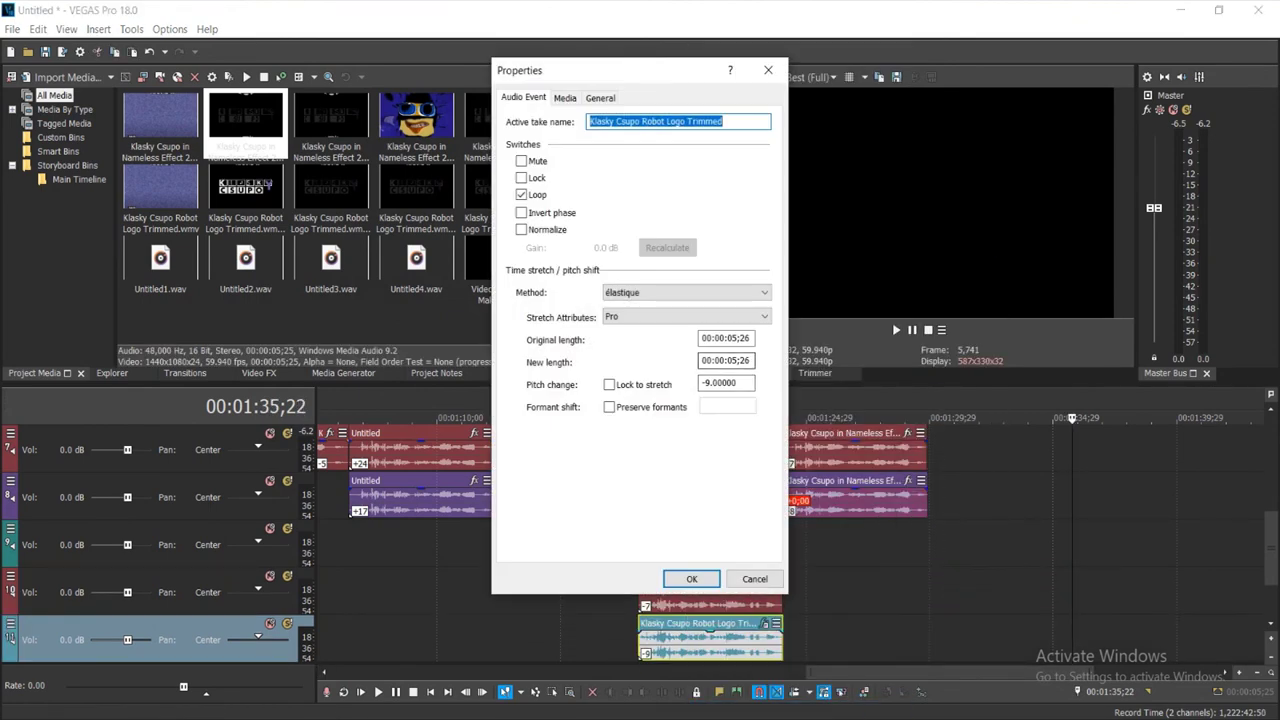
double_click(719, 383)
type("-3")
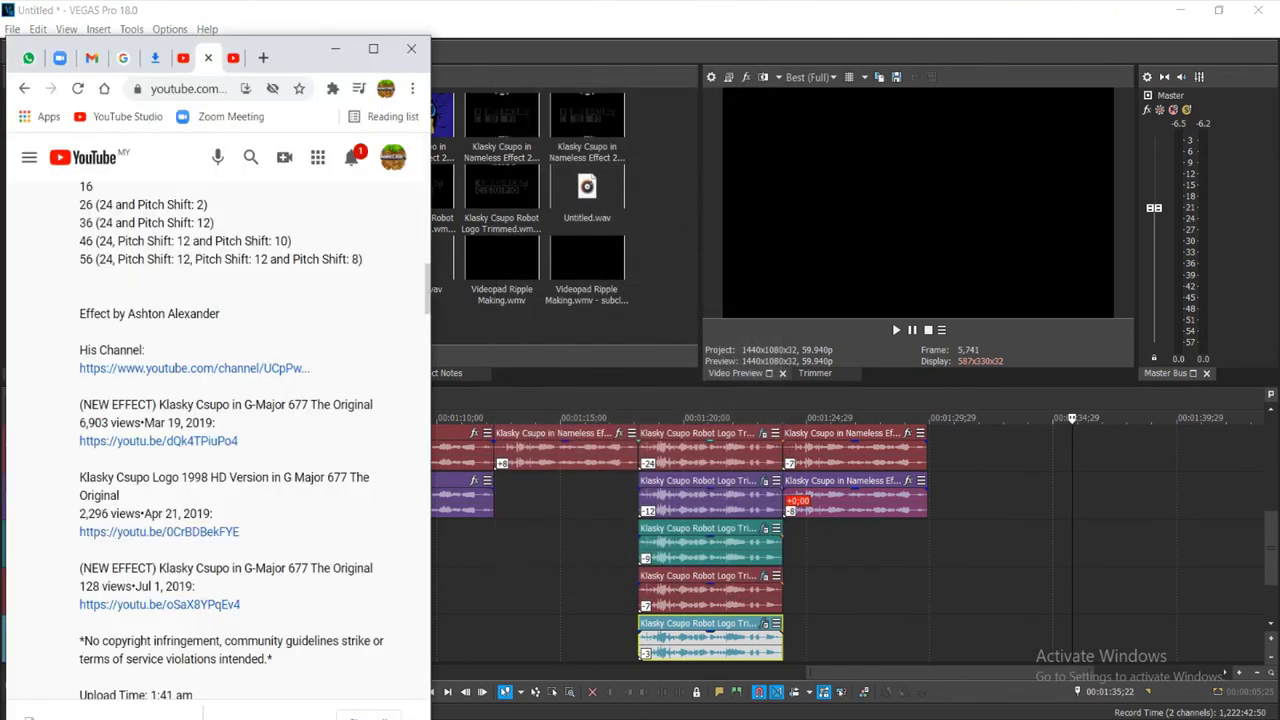
Check the pitch list in the browser, duplicate the -3 track, and set the duplicated event's pitch change to 12
scroll(215, 440, "up", 5)
scroll(215, 440, "down", 2)
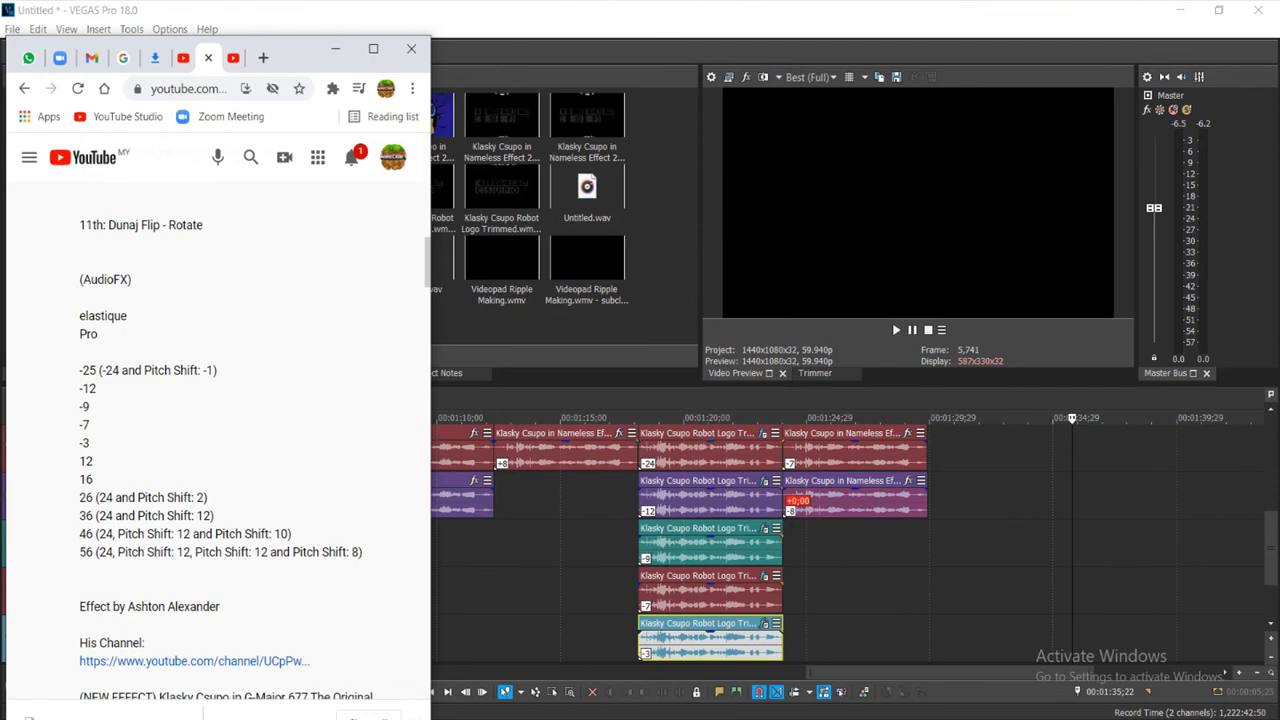
right_click(583, 637)
left_click(632, 495)
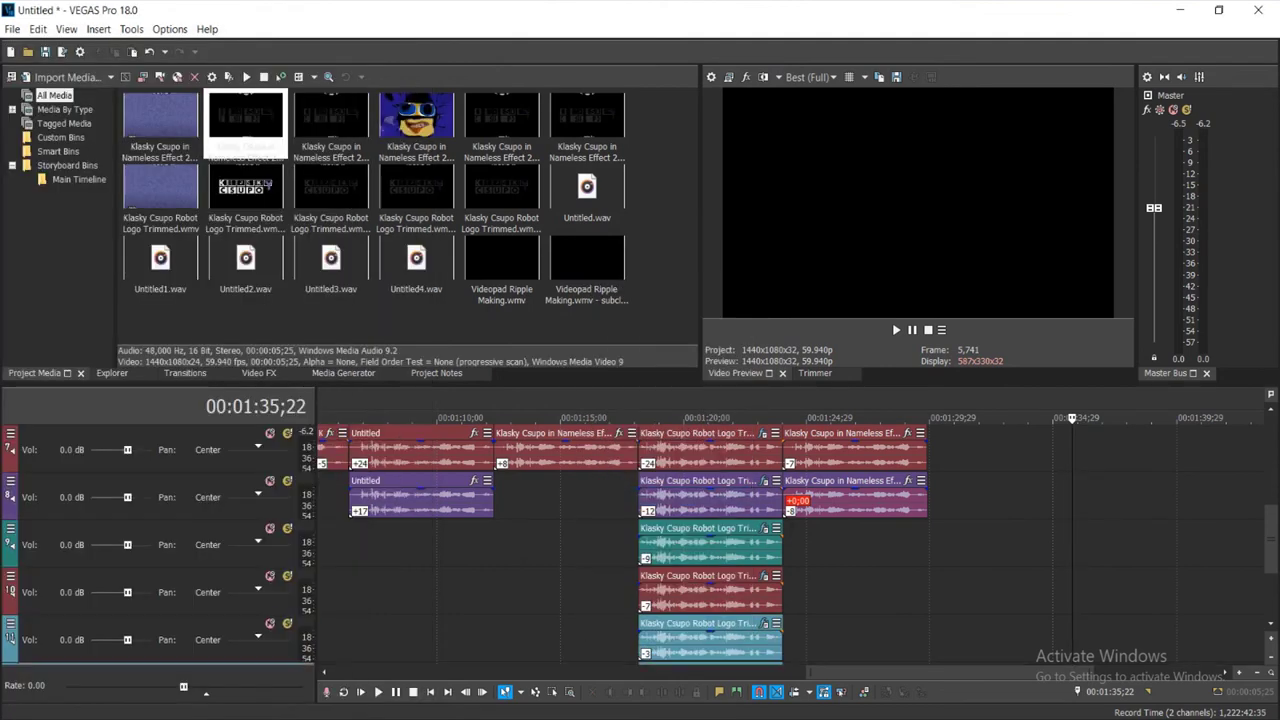
left_click(710, 709)
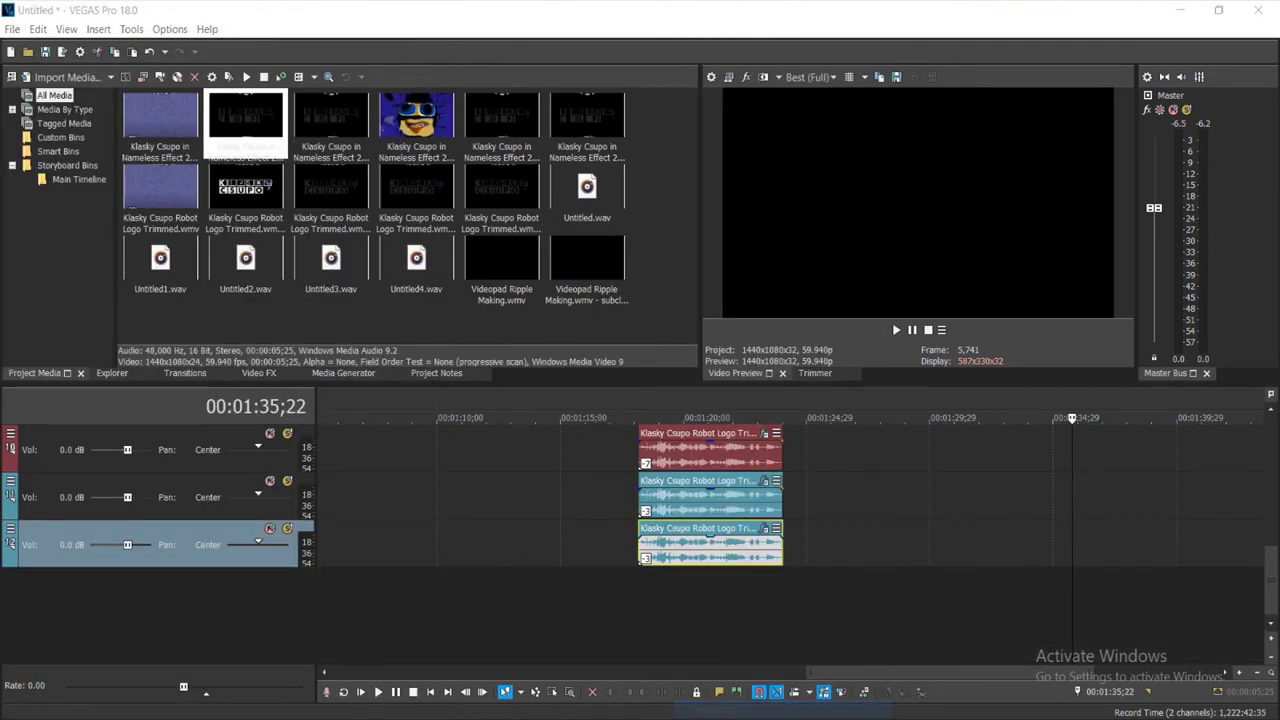
key("Return")
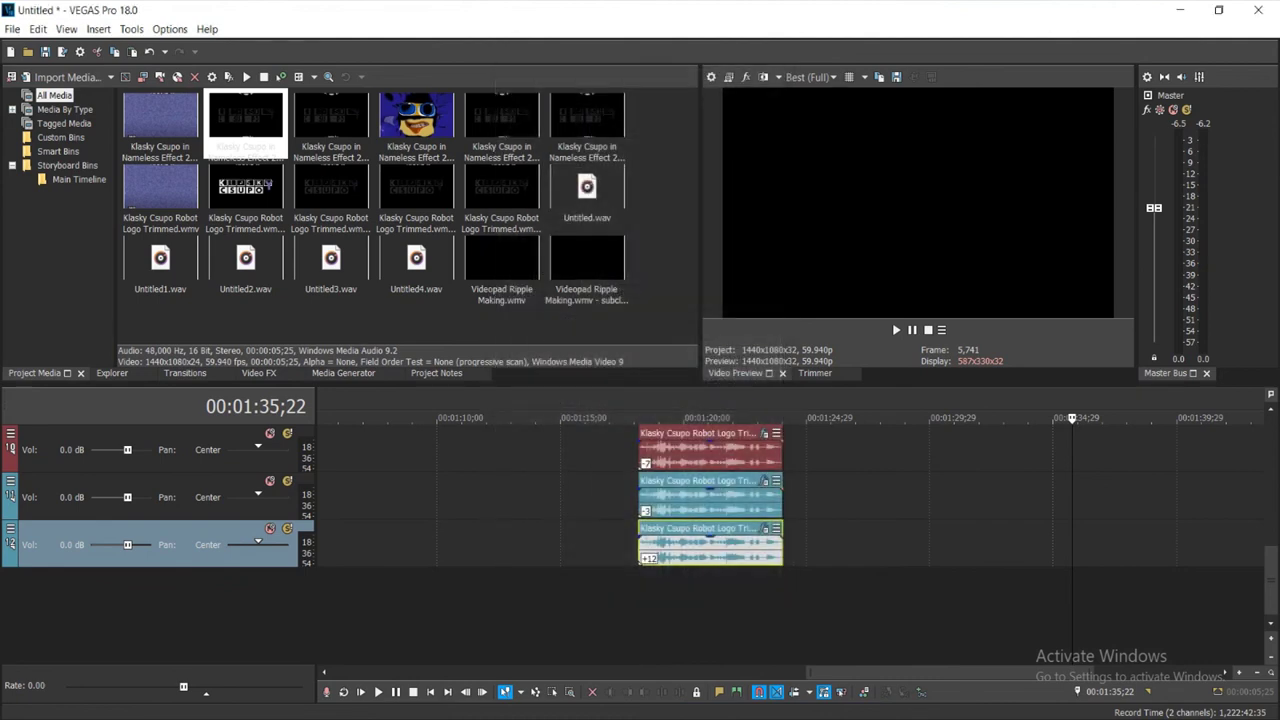
Duplicate the +12 track and set the duplicated event's pitch change to 16 according to the pitch list
right_click(801, 562)
left_click(850, 419)
right_click(705, 592)
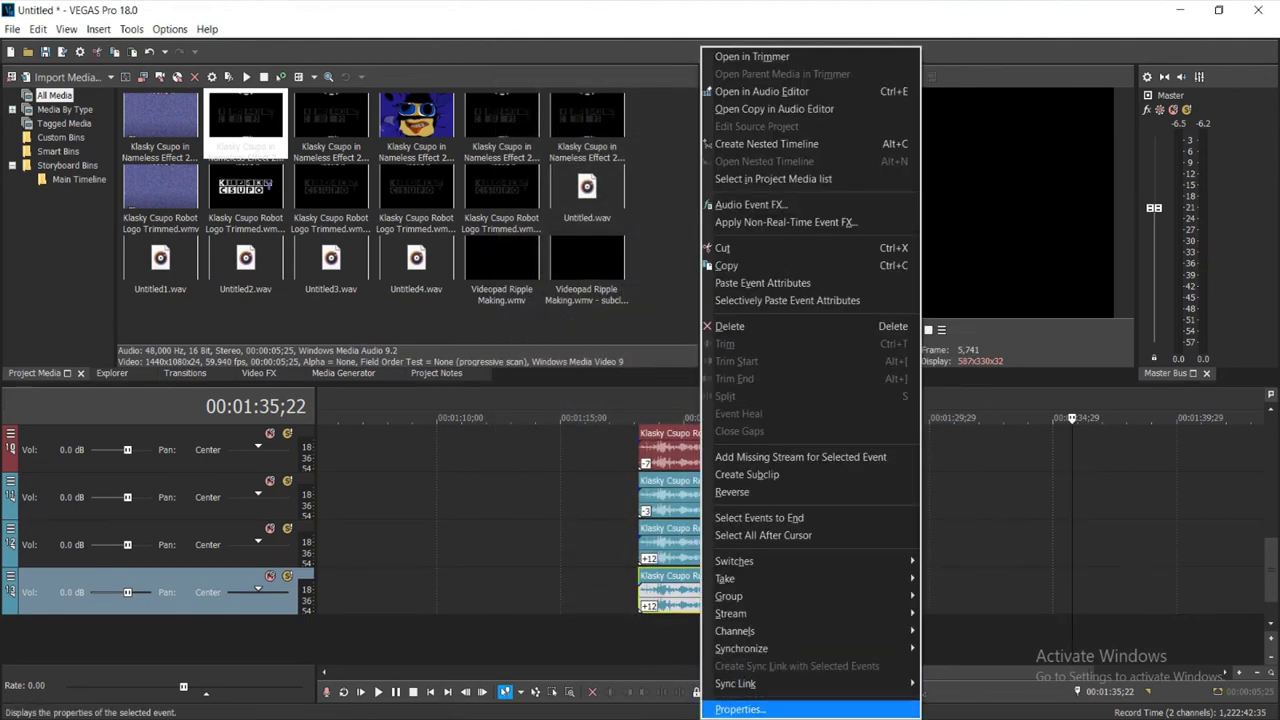
left_click(710, 709)
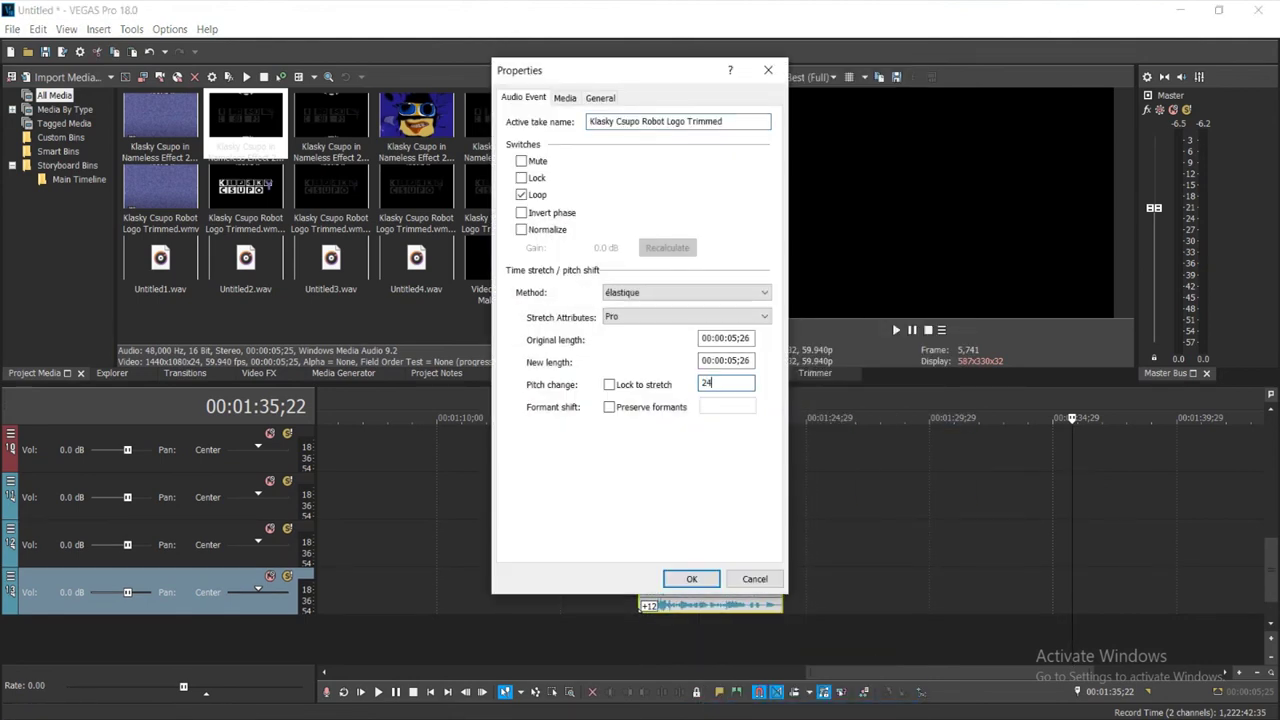
type("24")
key("alt+Tab")
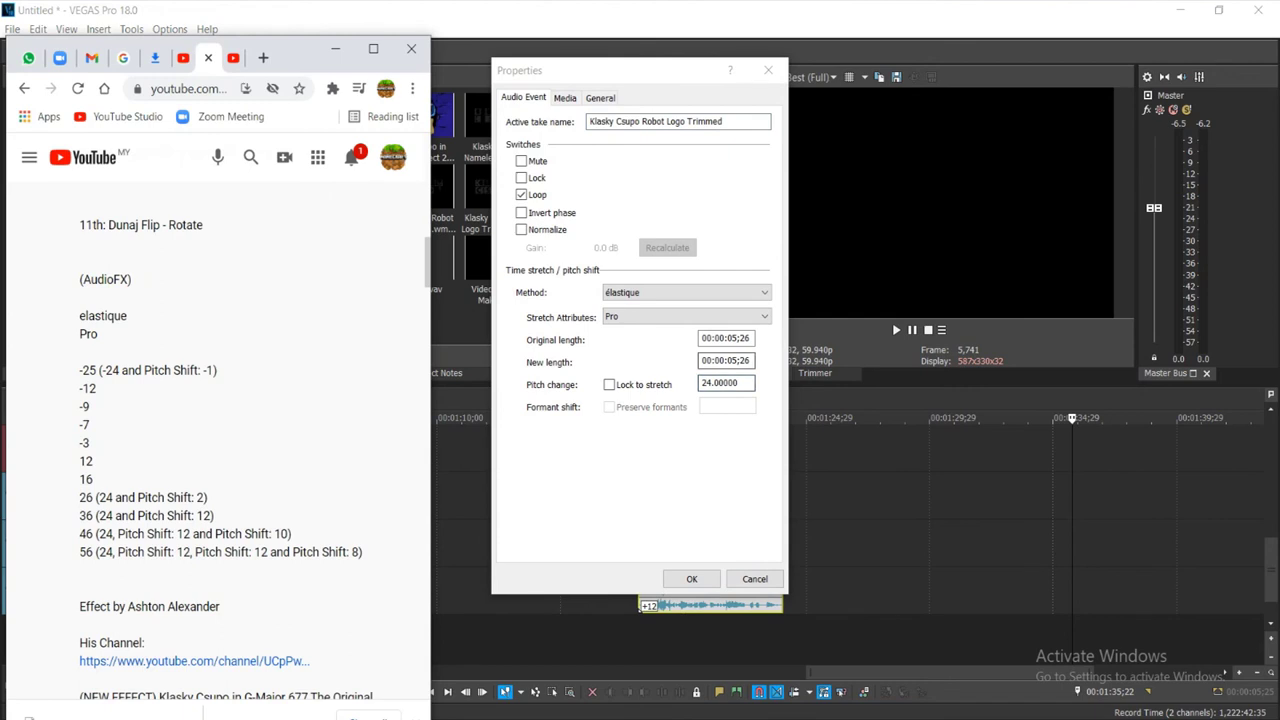
key("alt+Tab")
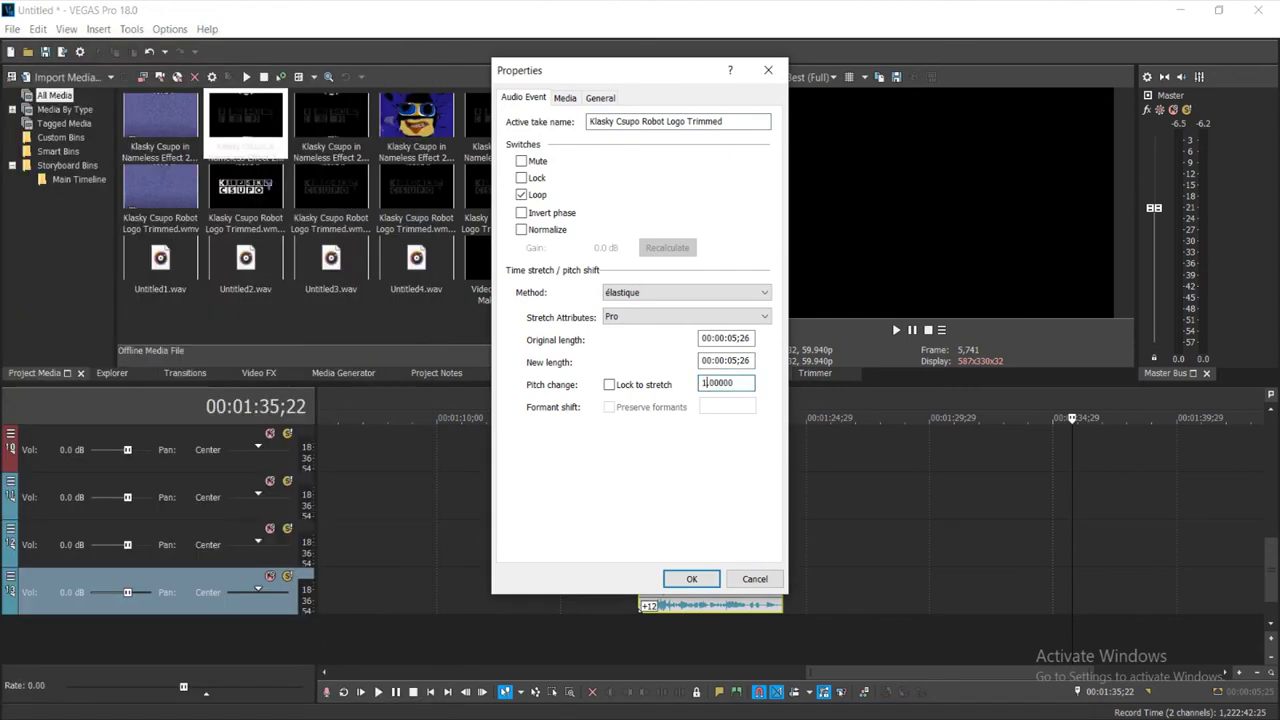
left_click(692, 579)
Duplicate the +16 track and set the duplicated event's pitch change to 24
right_click(562, 608)
right_click(532, 588)
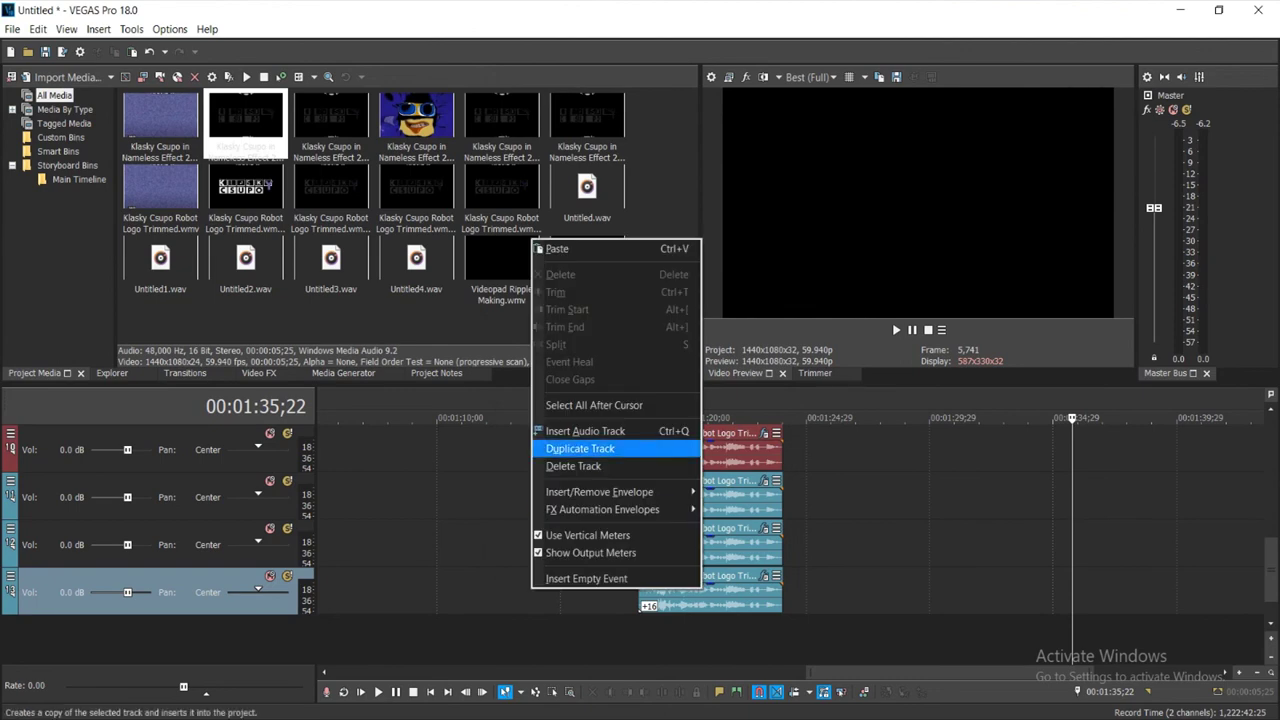
left_click(580, 448)
right_click(705, 630)
left_click(730, 703)
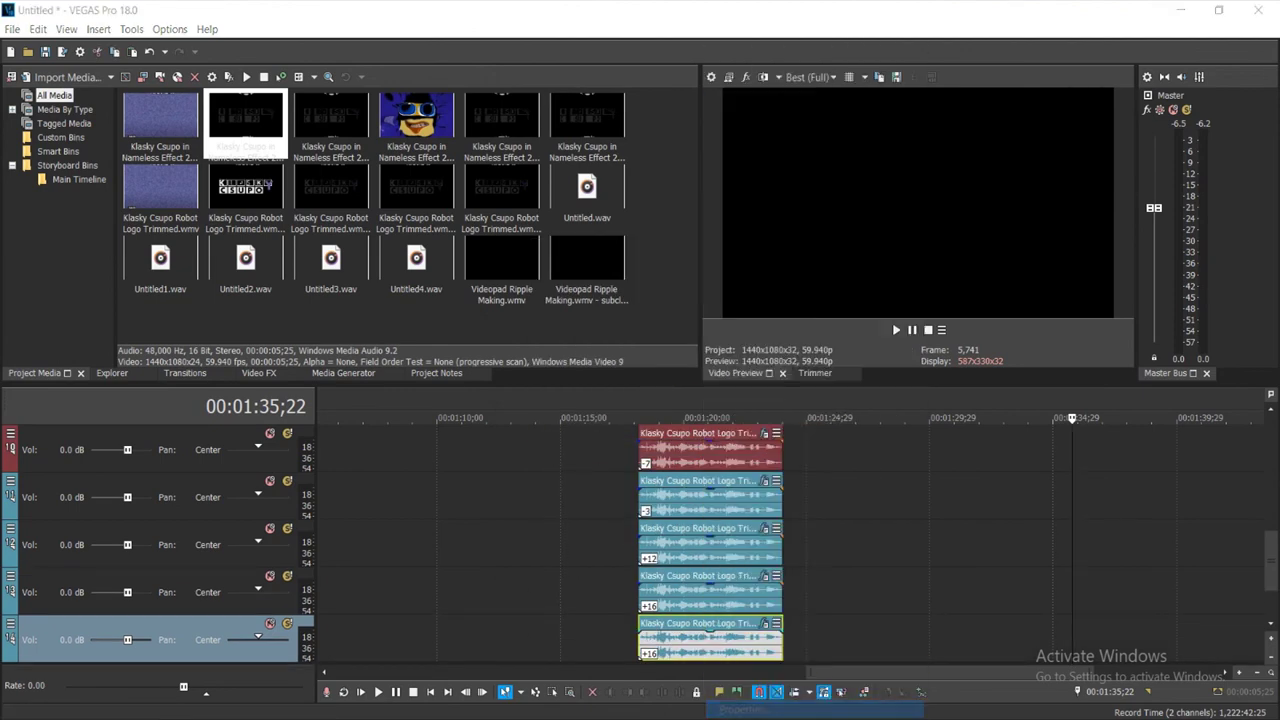
double_click(722, 383)
type("2")
left_click(692, 579)
Set the +24 audio event's Pitch Shift effect to 2 semitones
left_click(764, 623)
left_click_drag(234, 310, 243, 310)
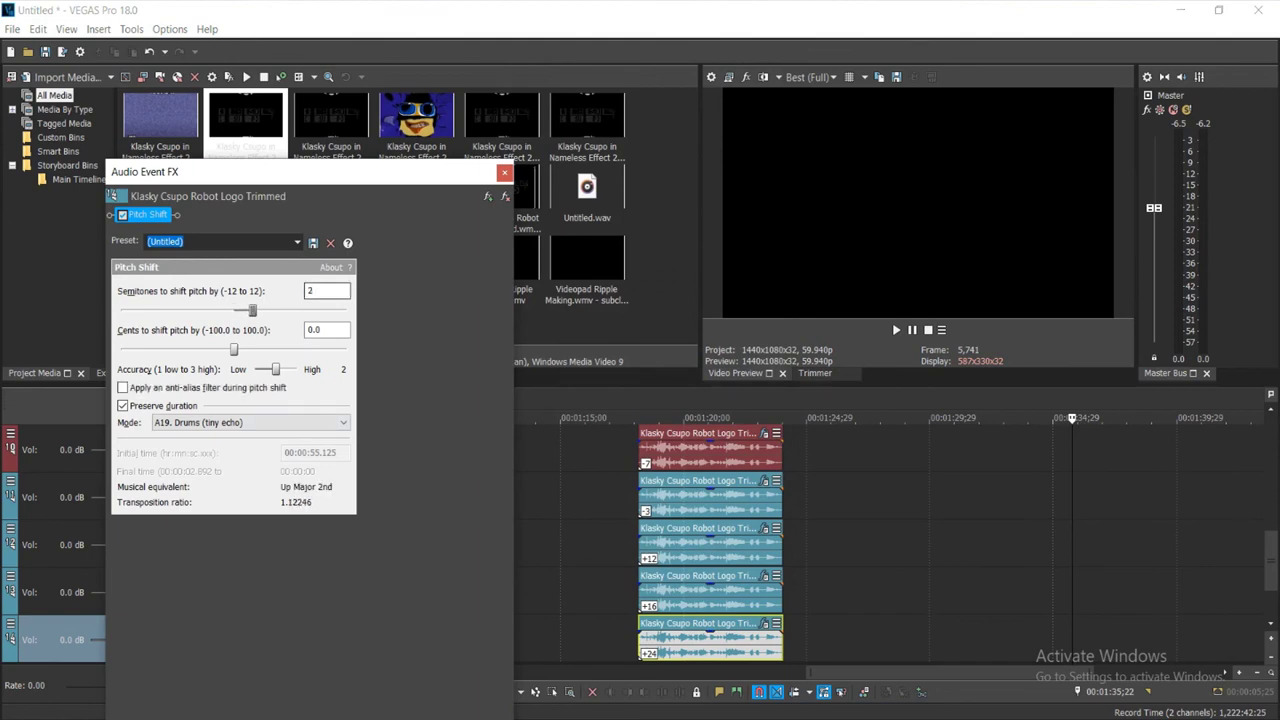
left_click(487, 196)
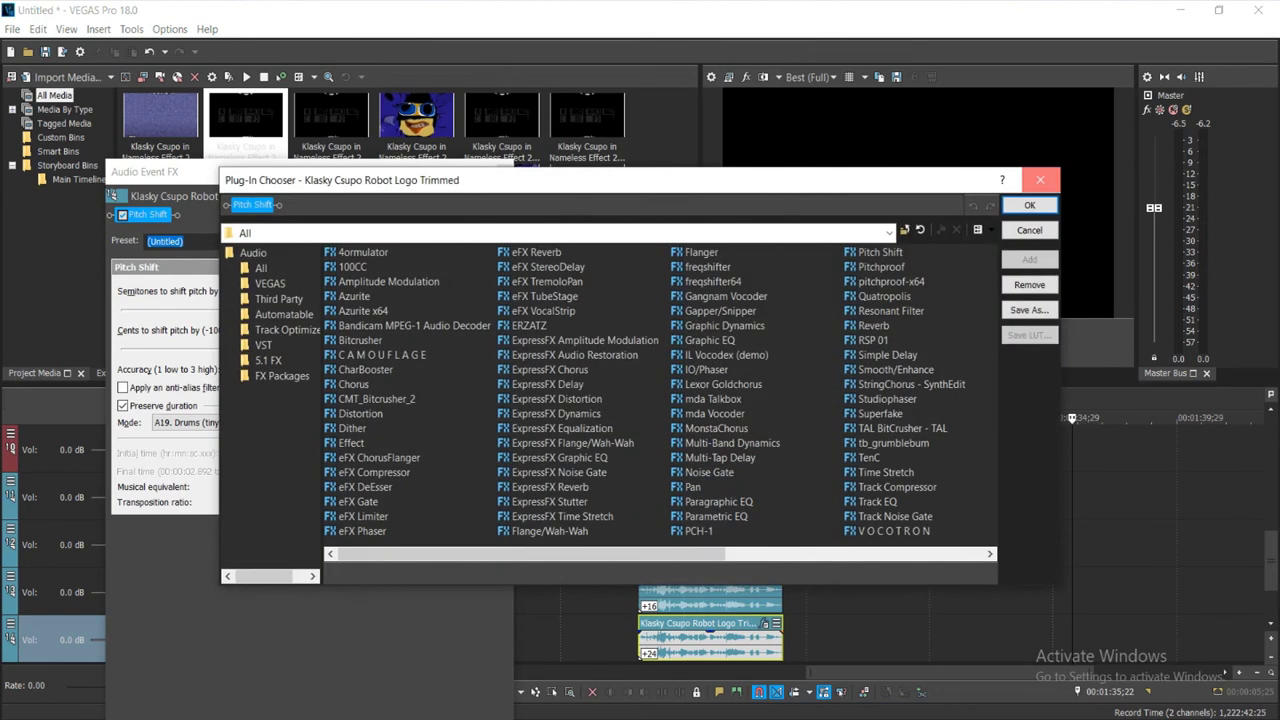
left_click(1040, 180)
Duplicate the +24 track and close the original event's effect settings
right_click(821, 643)
left_click(878, 503)
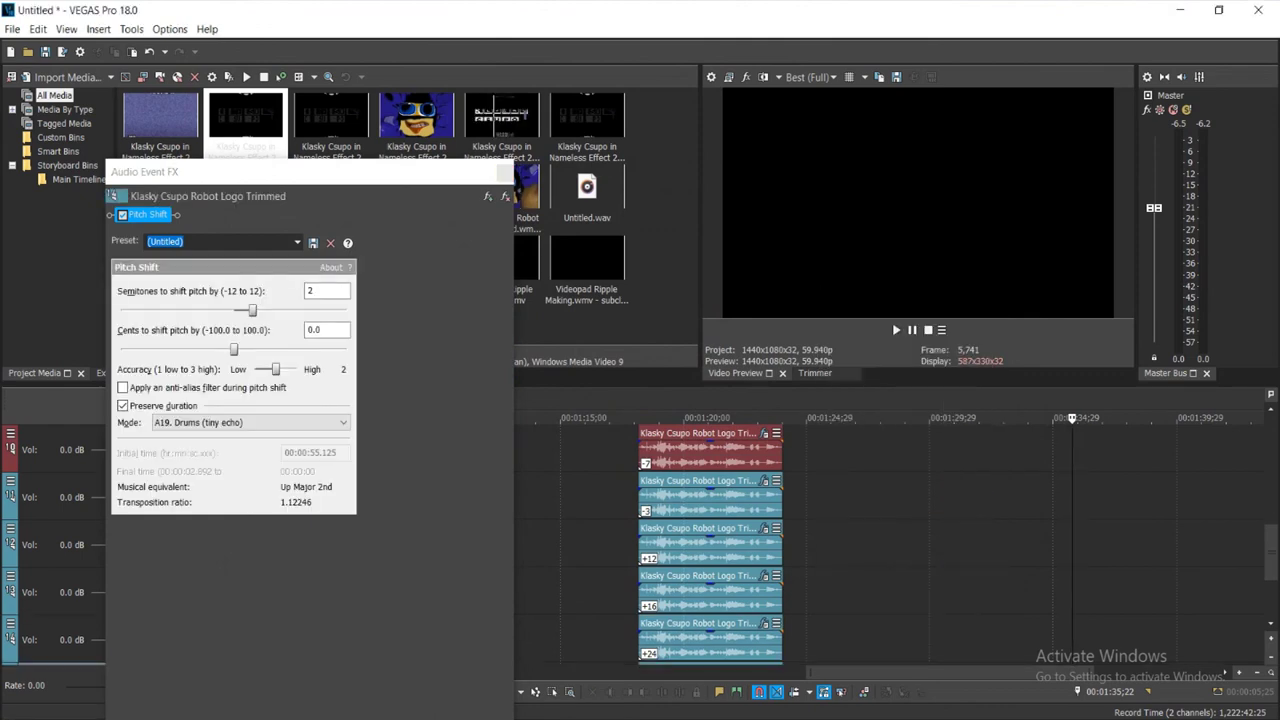
left_click(505, 173)
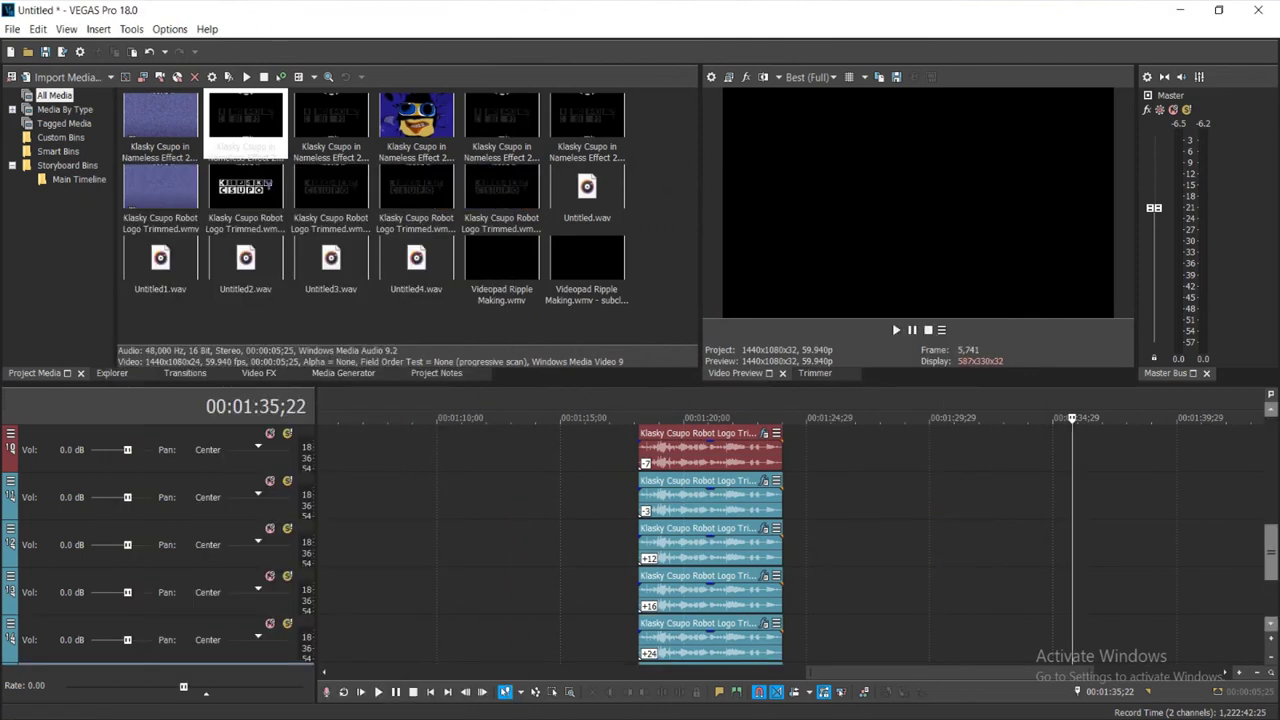
Add a second Pitch Shift effect to the duplicated +24 audio event and check the pitch list in the browser
left_click_drag(1271, 553, 1271, 588)
left_click(765, 529)
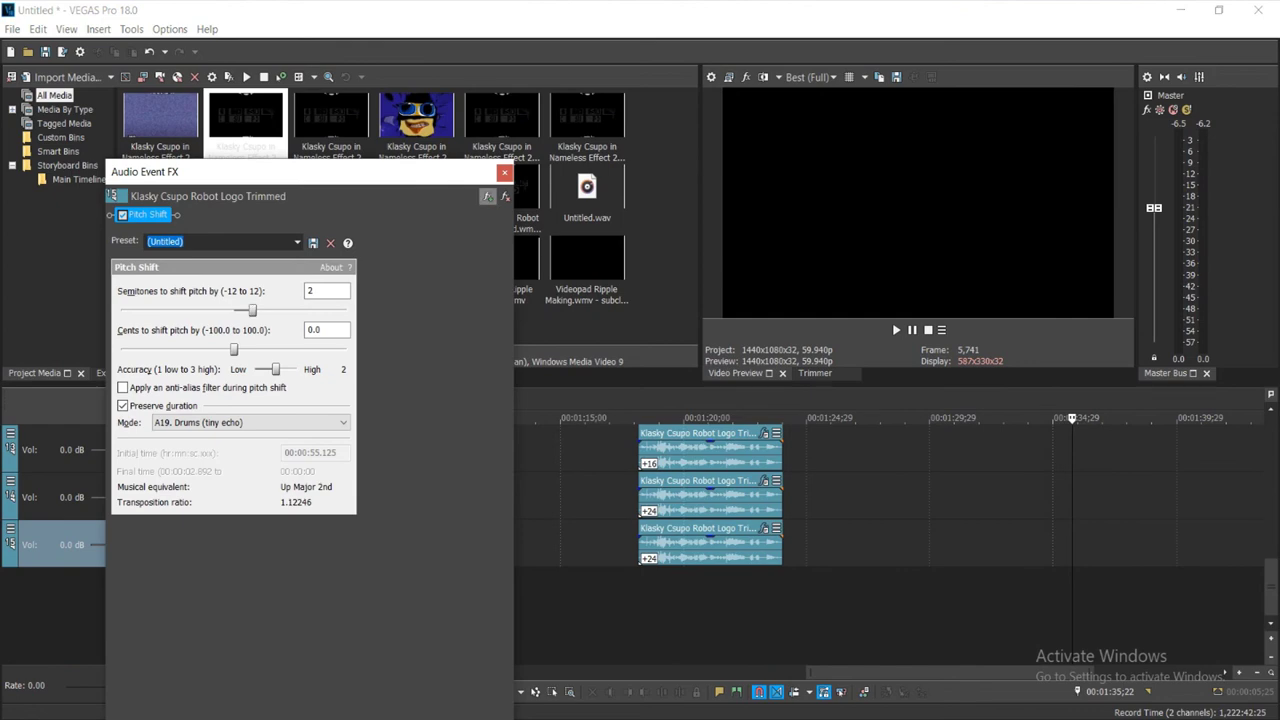
left_click(488, 197)
double_click(880, 253)
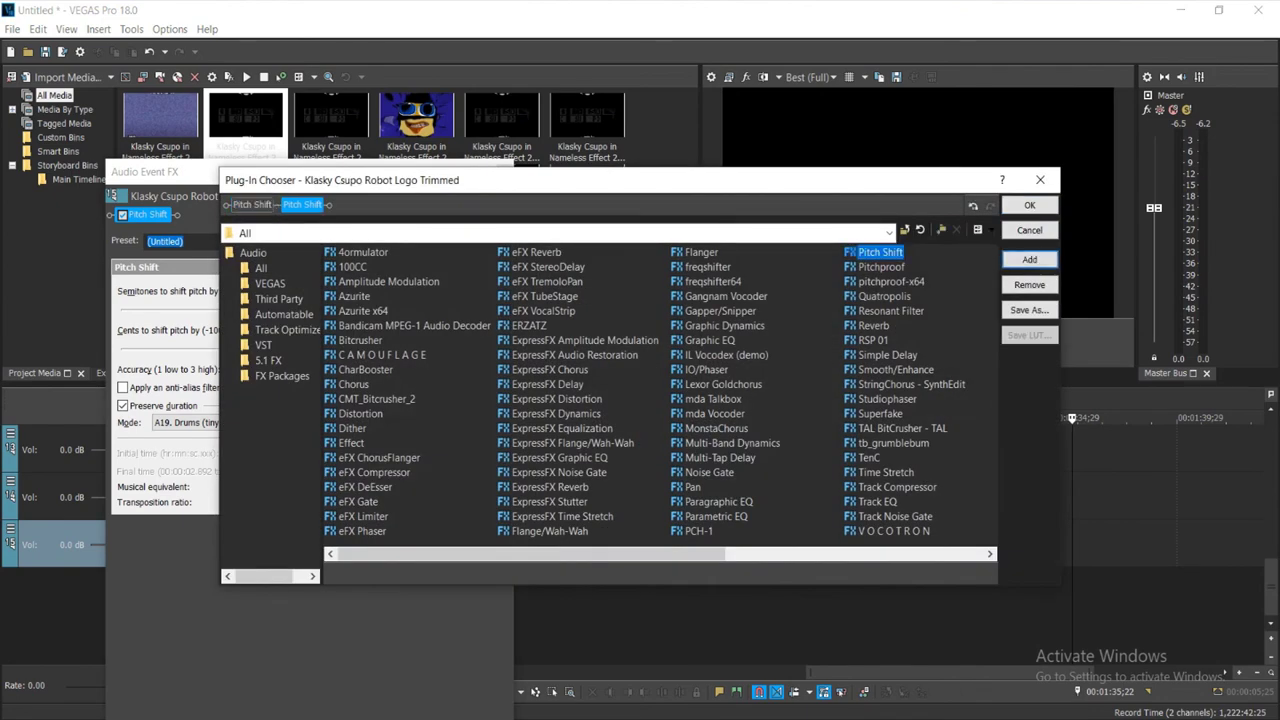
key("Return")
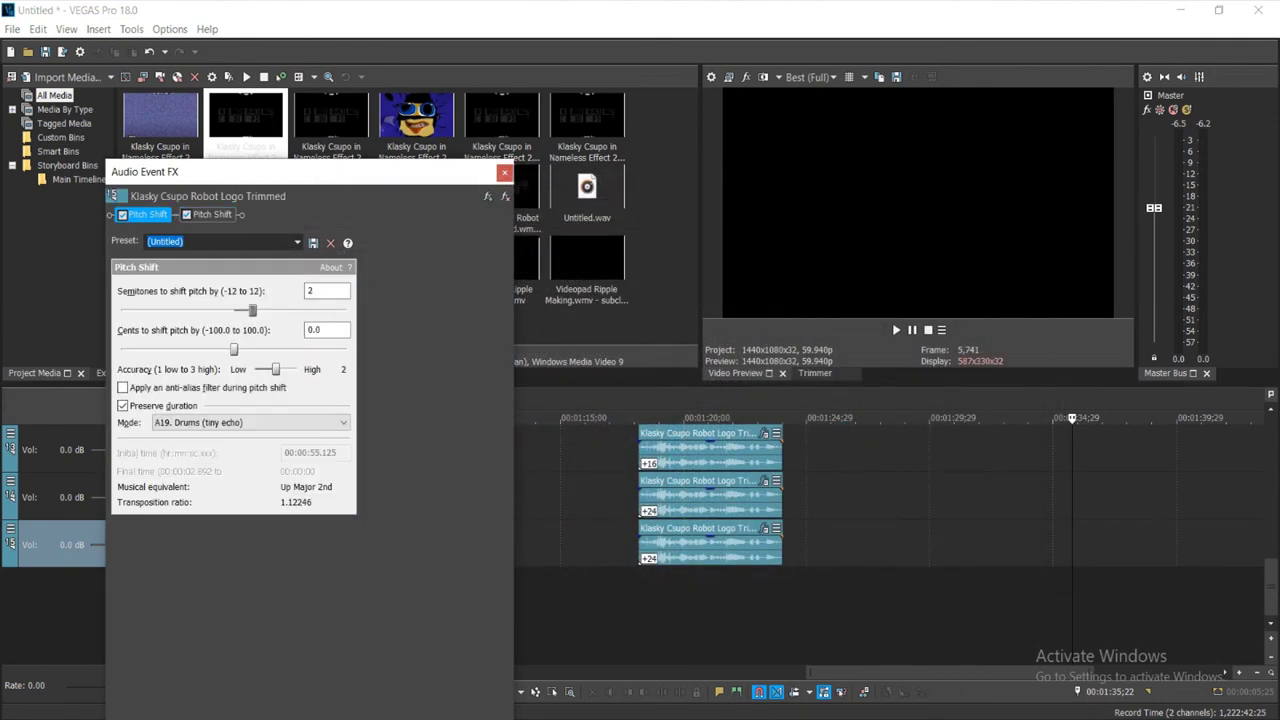
key("alt+Tab")
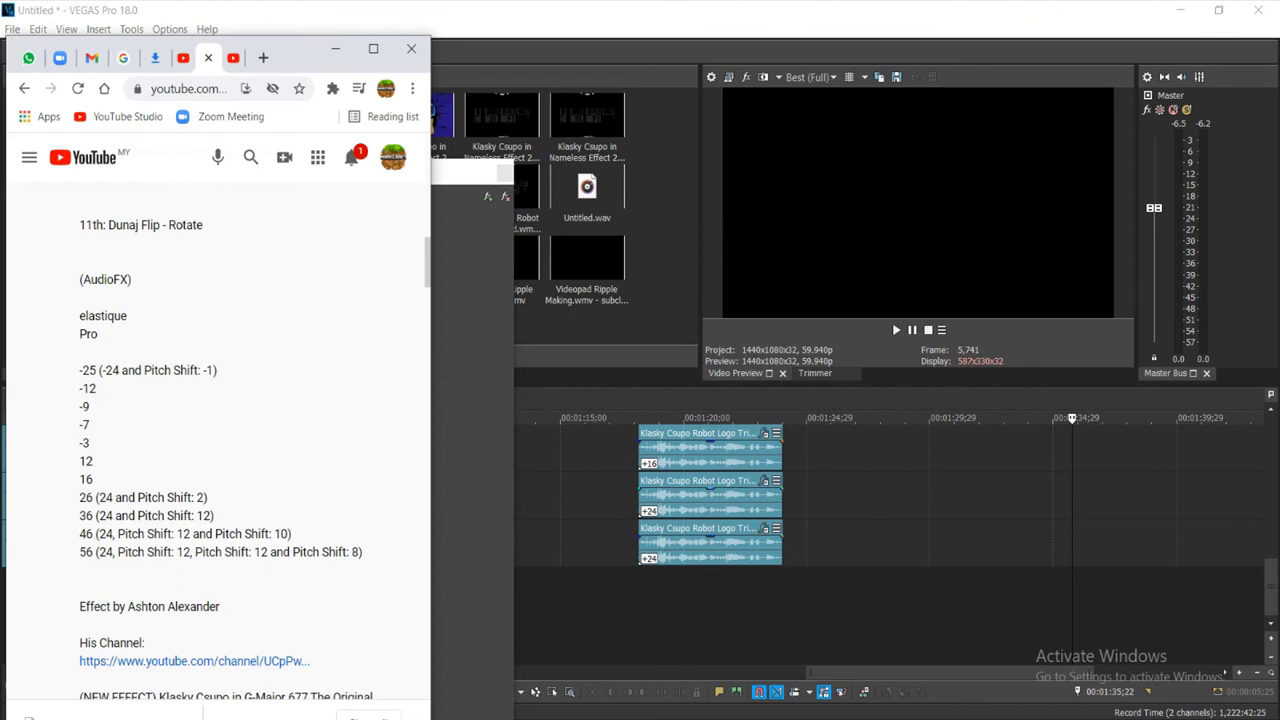
Return to VEGAS, close the +24 event's effect settings and duplicate its track
key("alt+Tab")
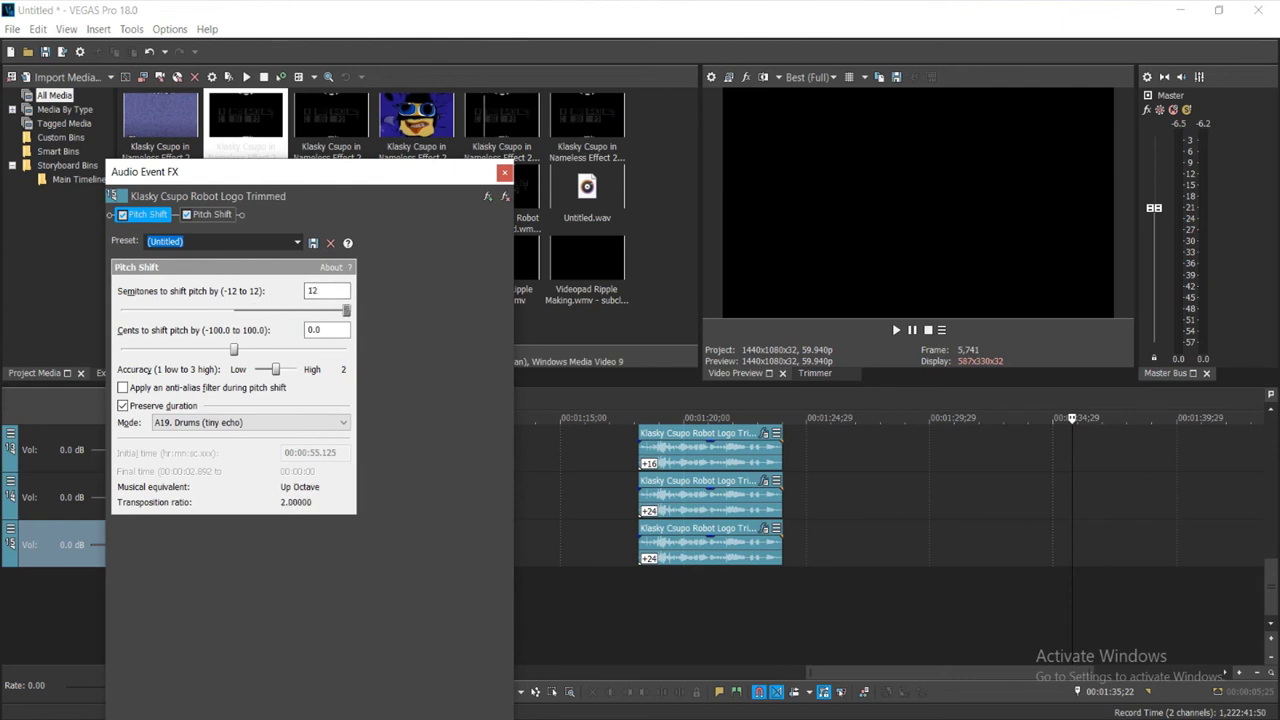
key("alt+F4")
right_click(594, 556)
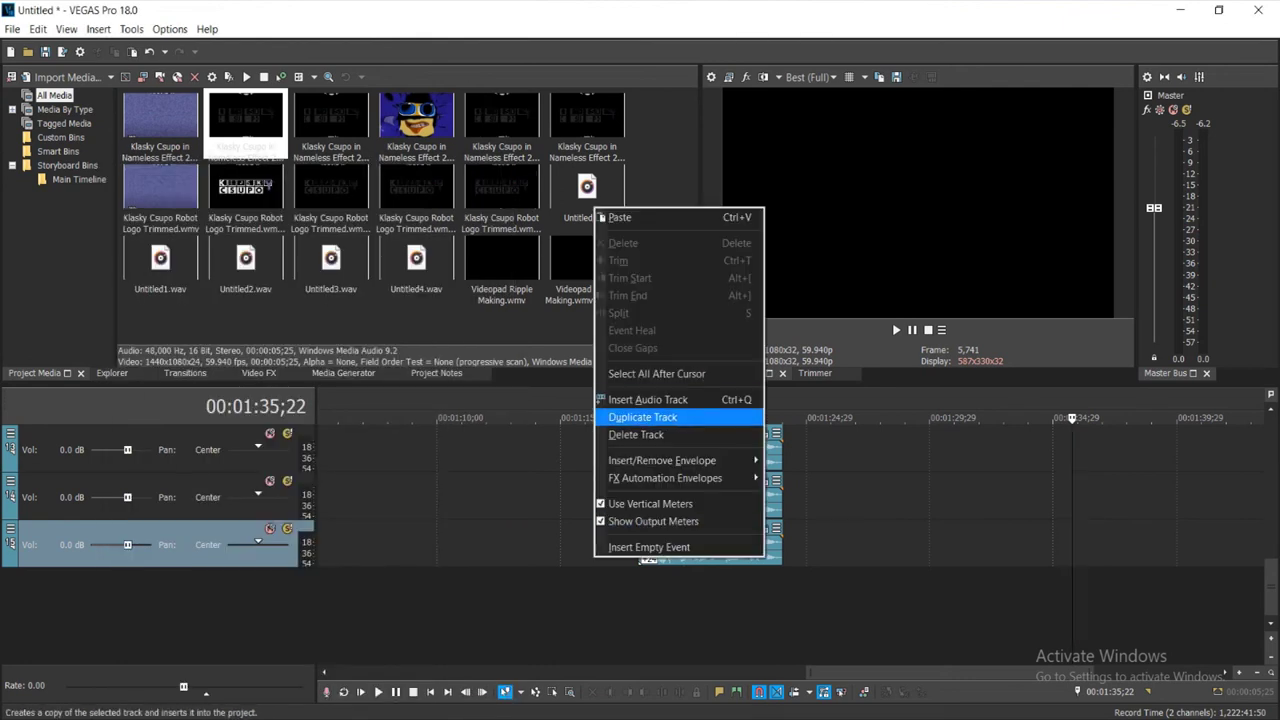
left_click(660, 418)
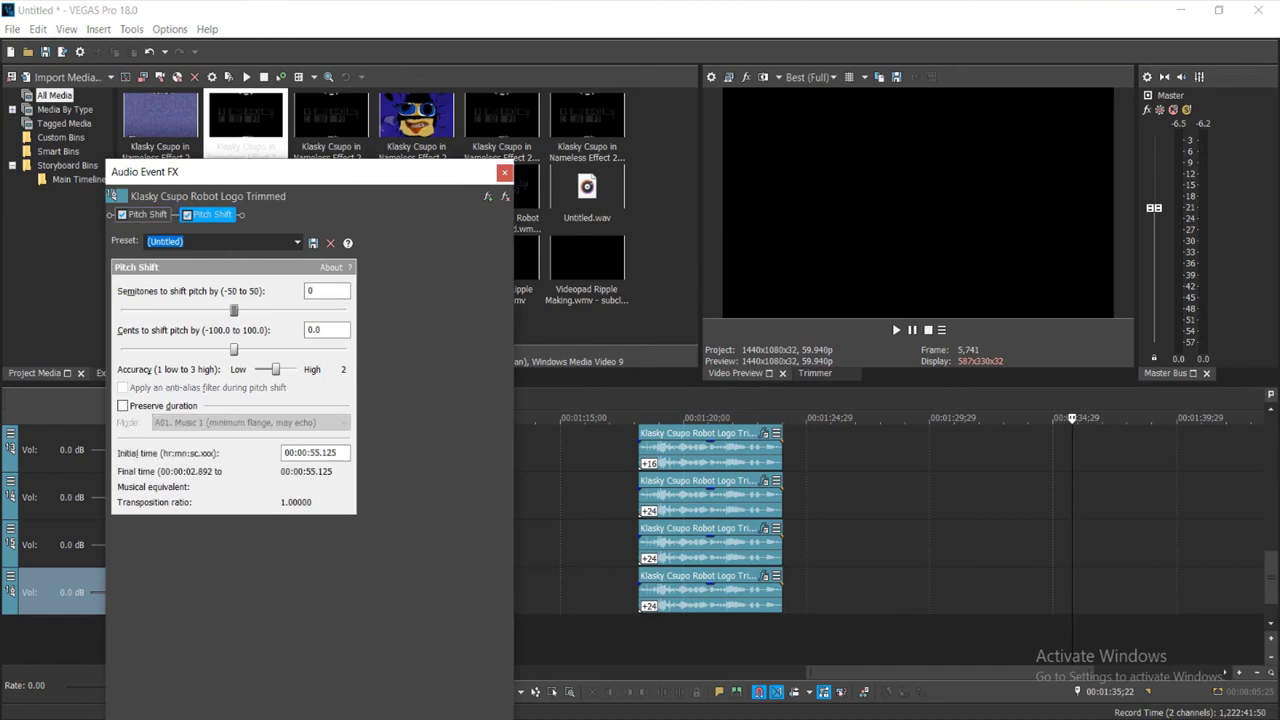
Set the event's second Pitch Shift effect to 10 semitones with duration preserved in A19. Drums (tiny echo) mode, following the pitch list
key("alt+Tab")
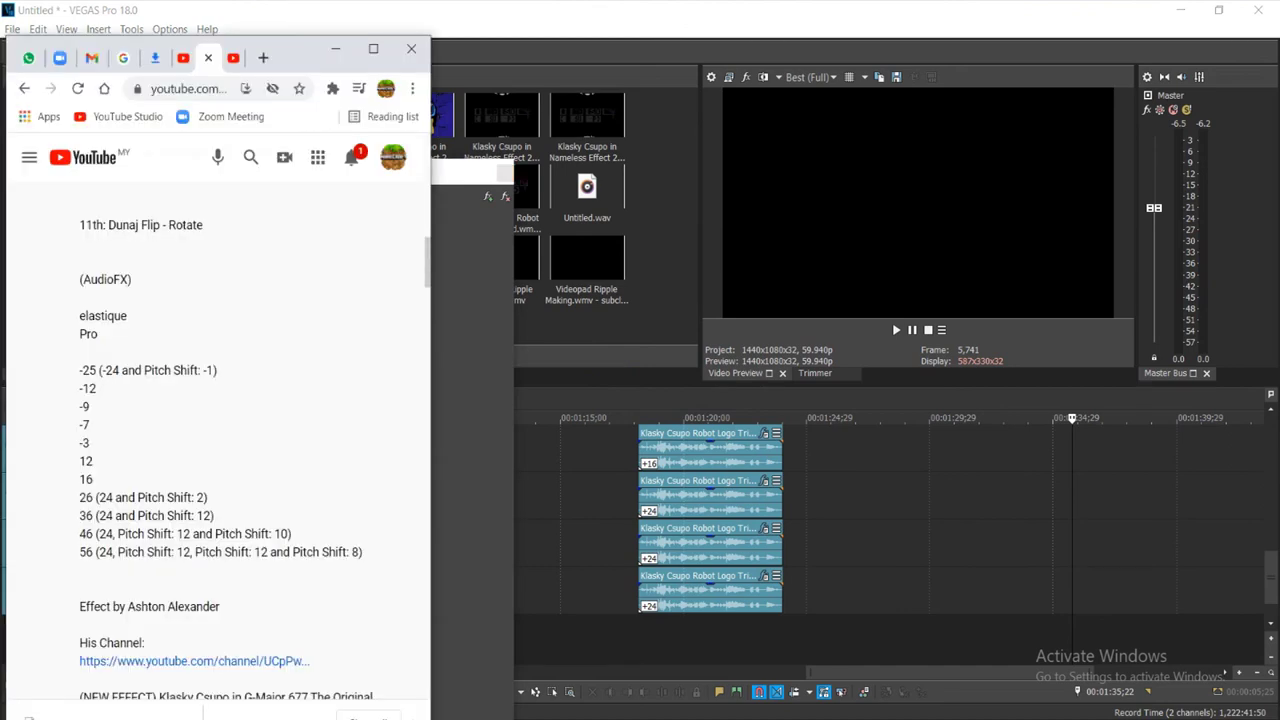
key("alt+Tab")
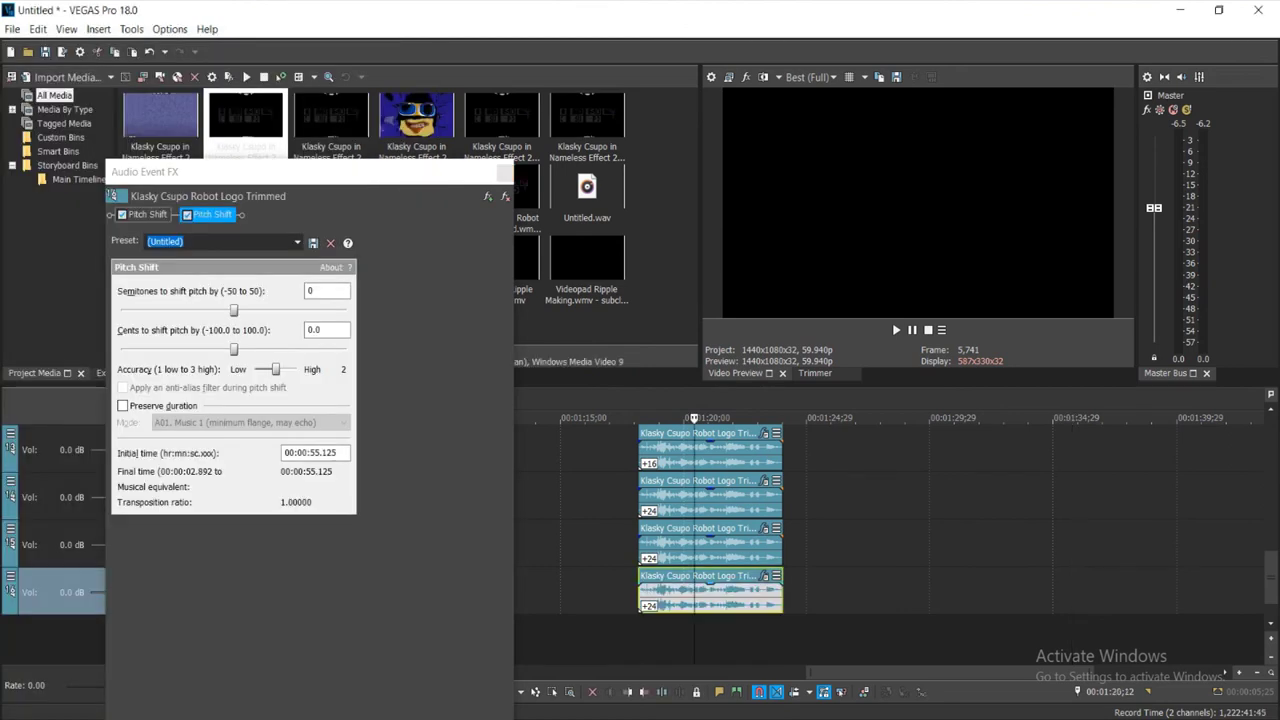
mouse_move(234, 310)
left_mouse_down()
mouse_move(299, 310)
mouse_move(256, 310)
left_mouse_up()
left_click(122, 405)
left_click(250, 422)
left_click(200, 638)
left_click_drag(318, 310, 327, 310)
left_click(147, 215)
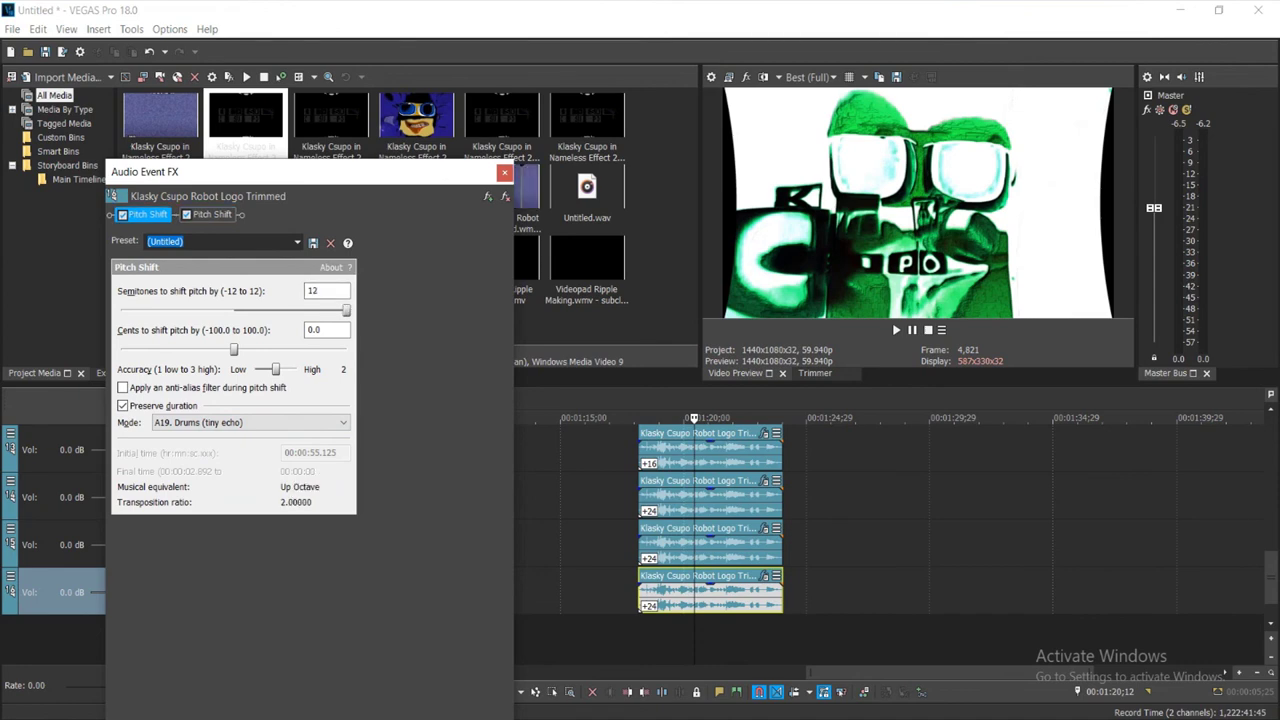
Duplicate the lowest +24 track and add a third Pitch Shift effect to the duplicated audio event
left_click(505, 173)
right_click(829, 592)
left_click(880, 449)
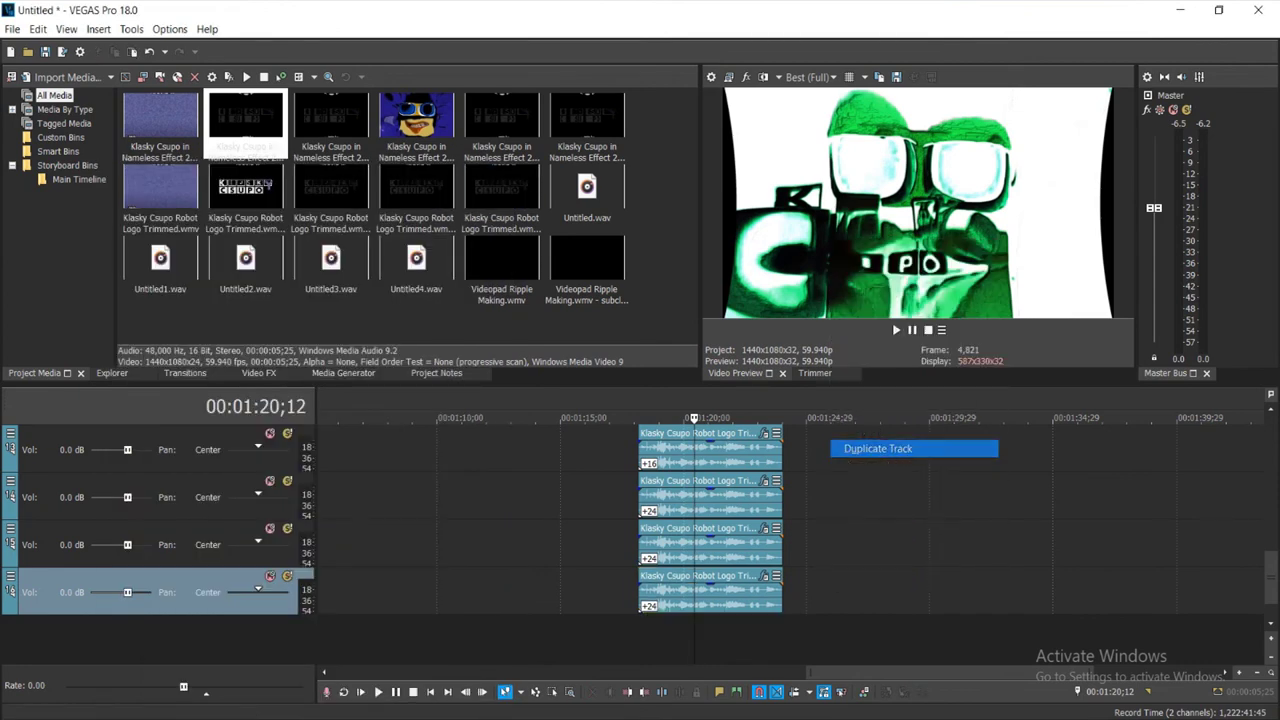
left_click(765, 624)
left_click(488, 197)
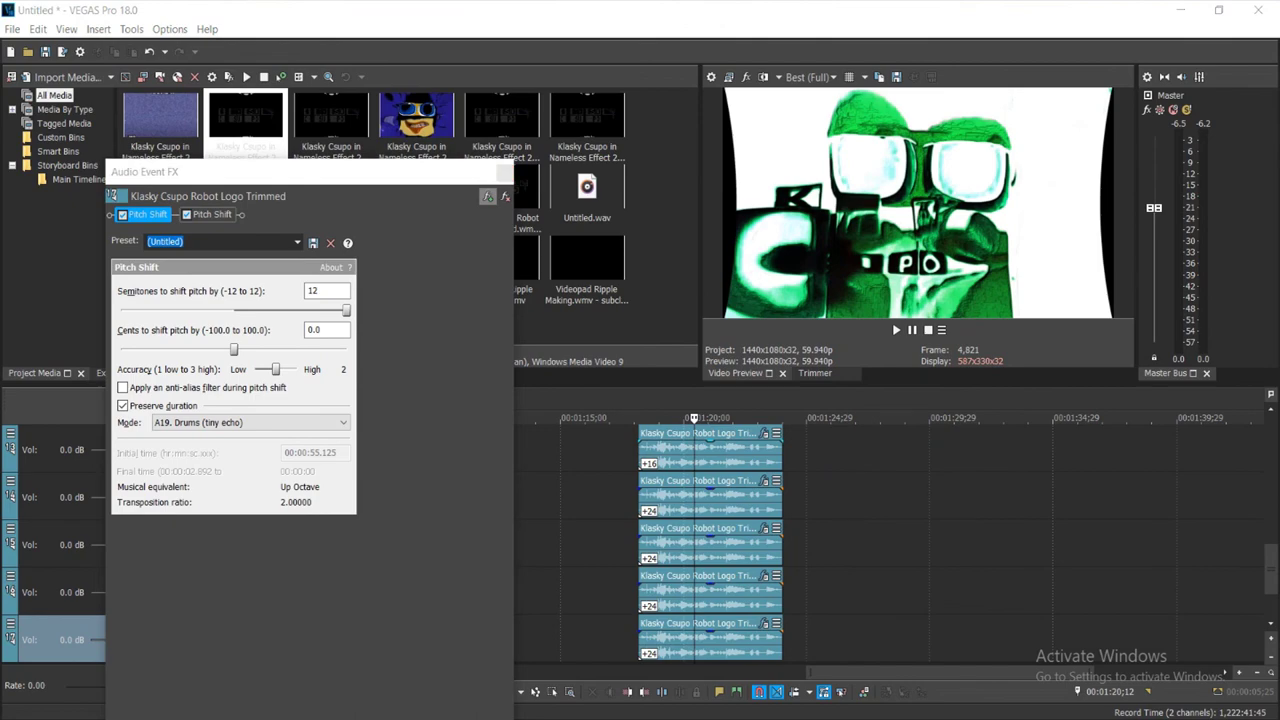
left_click(880, 253)
left_click(1030, 260)
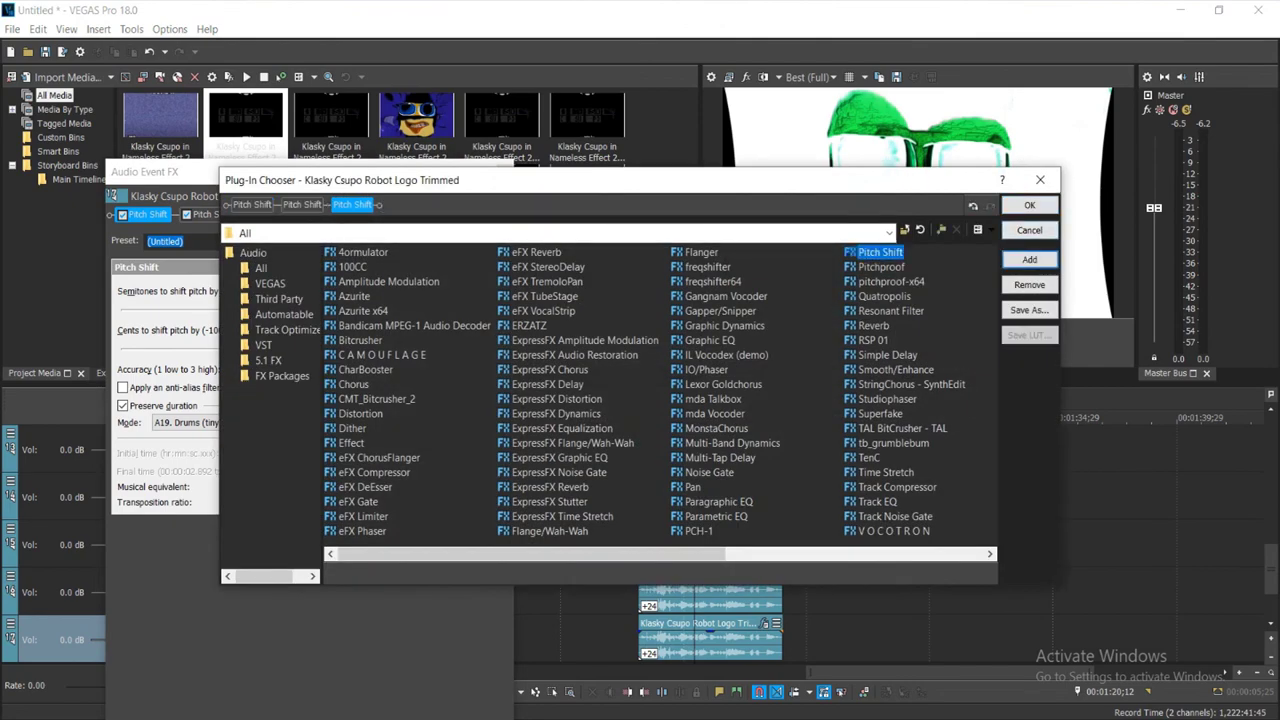
left_click(1030, 205)
Set the third Pitch Shift effect to 8 semitones with duration preserved in A19. Drums (tiny echo) mode, following the pitch list
left_click(123, 406)
left_click(250, 423)
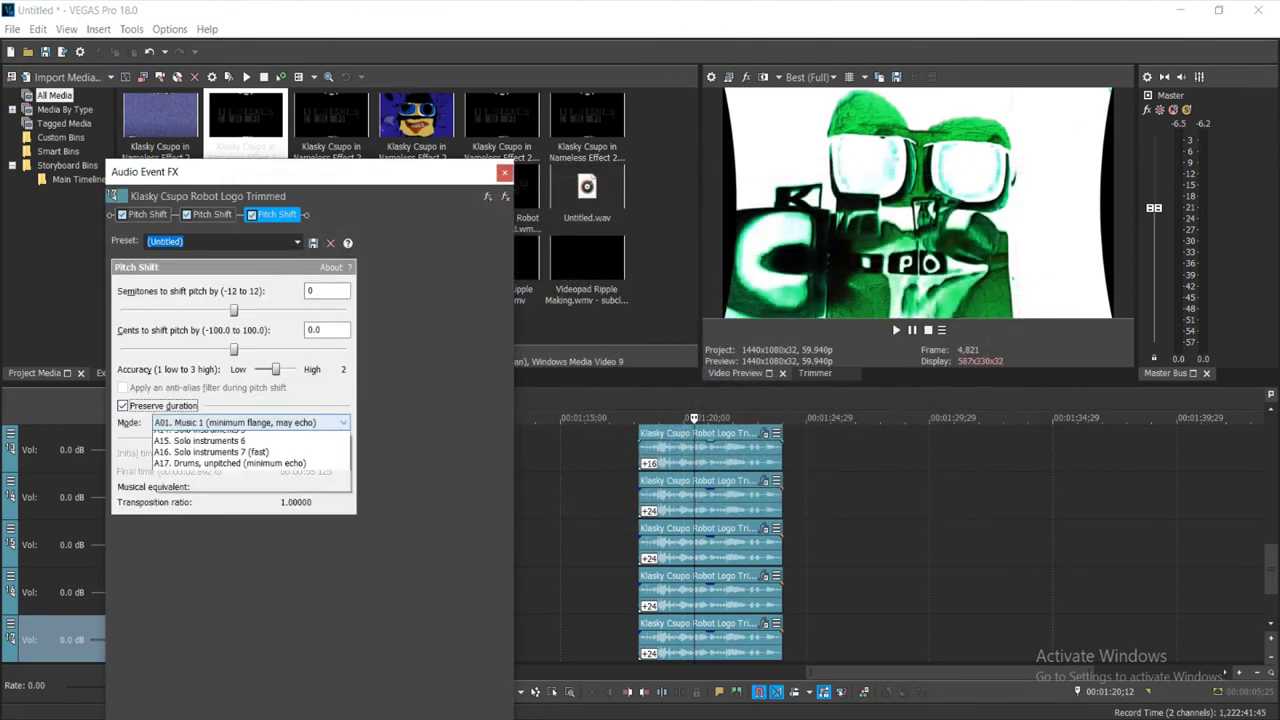
left_click(200, 638)
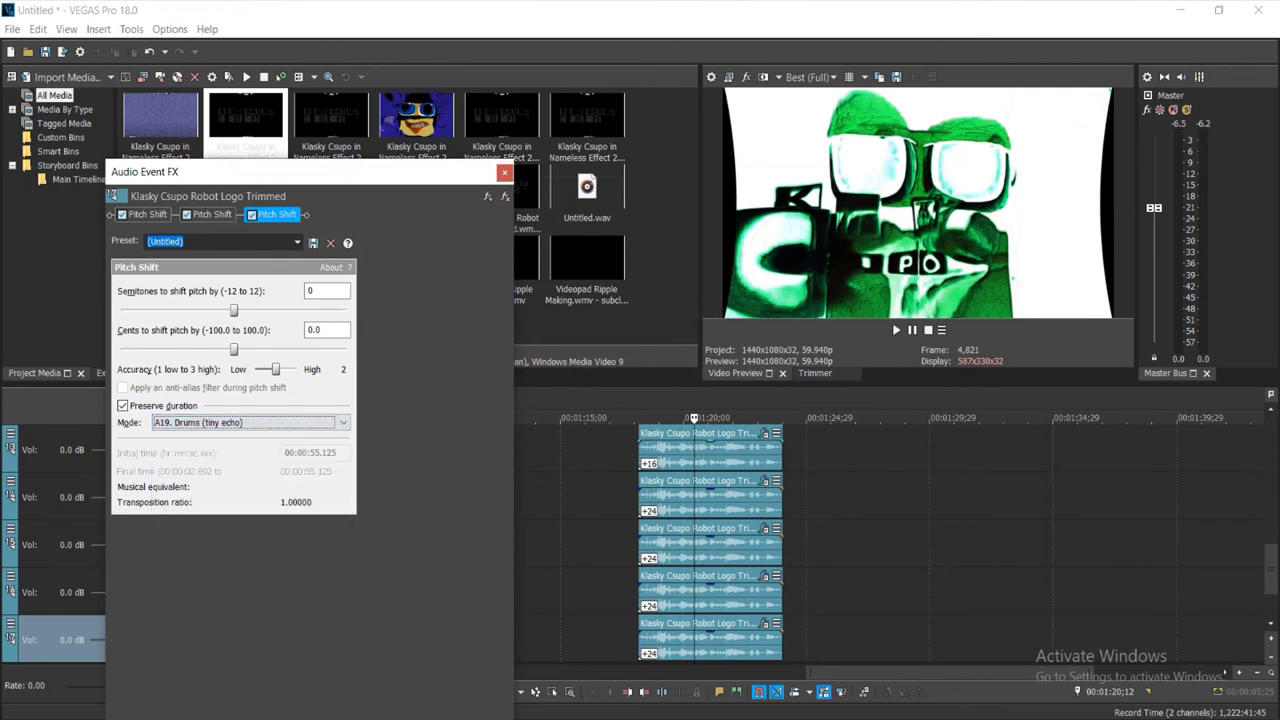
key("alt+Tab")
key("alt+Tab")
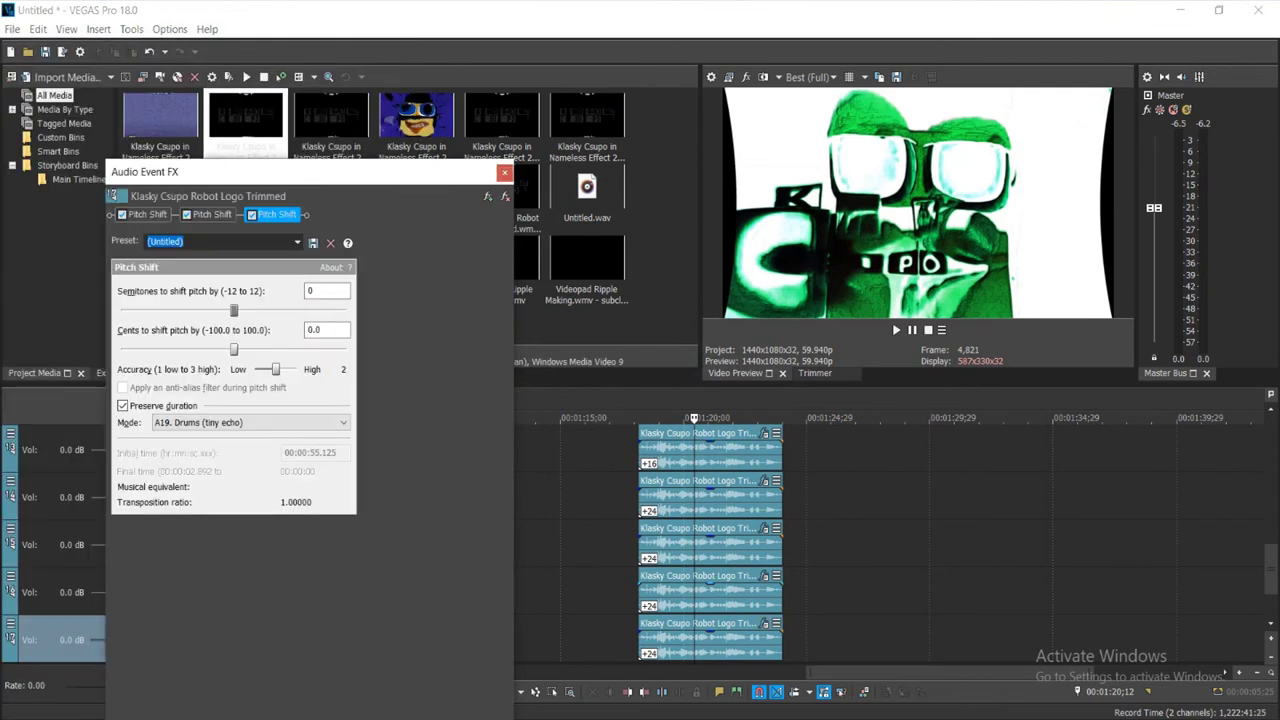
left_click(208, 214)
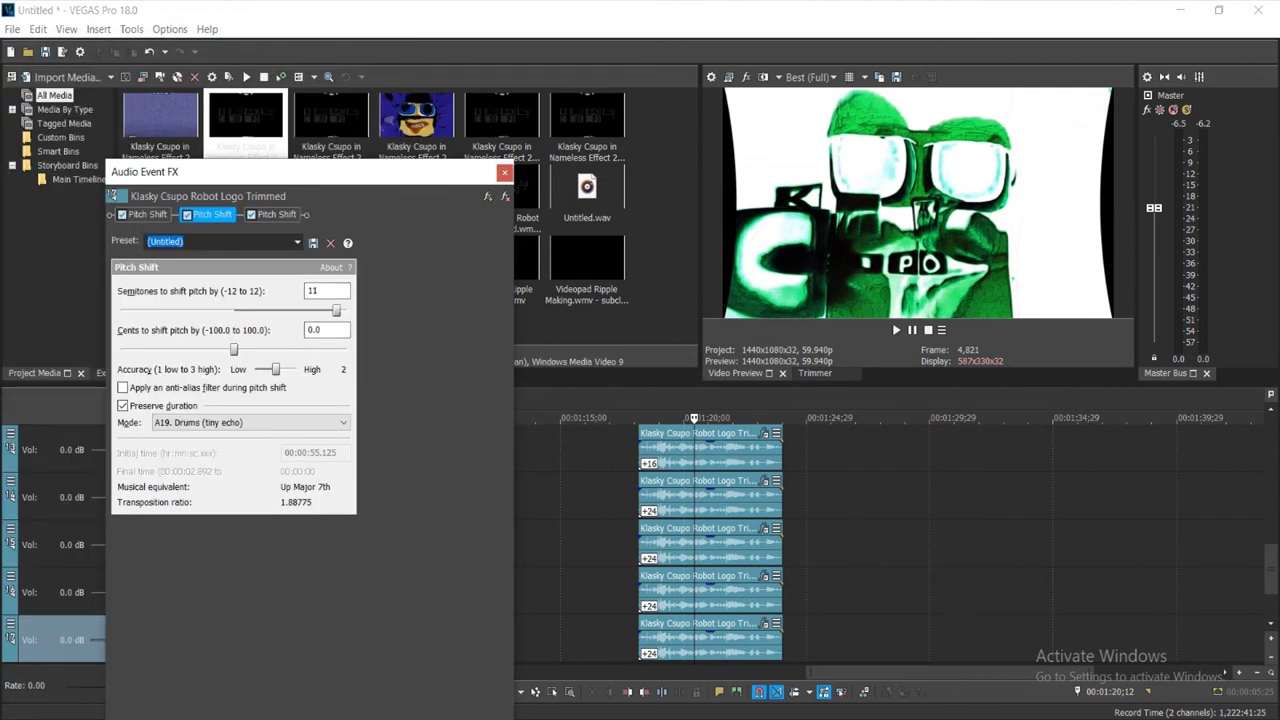
left_click(276, 215)
left_click_drag(234, 310, 299, 310)
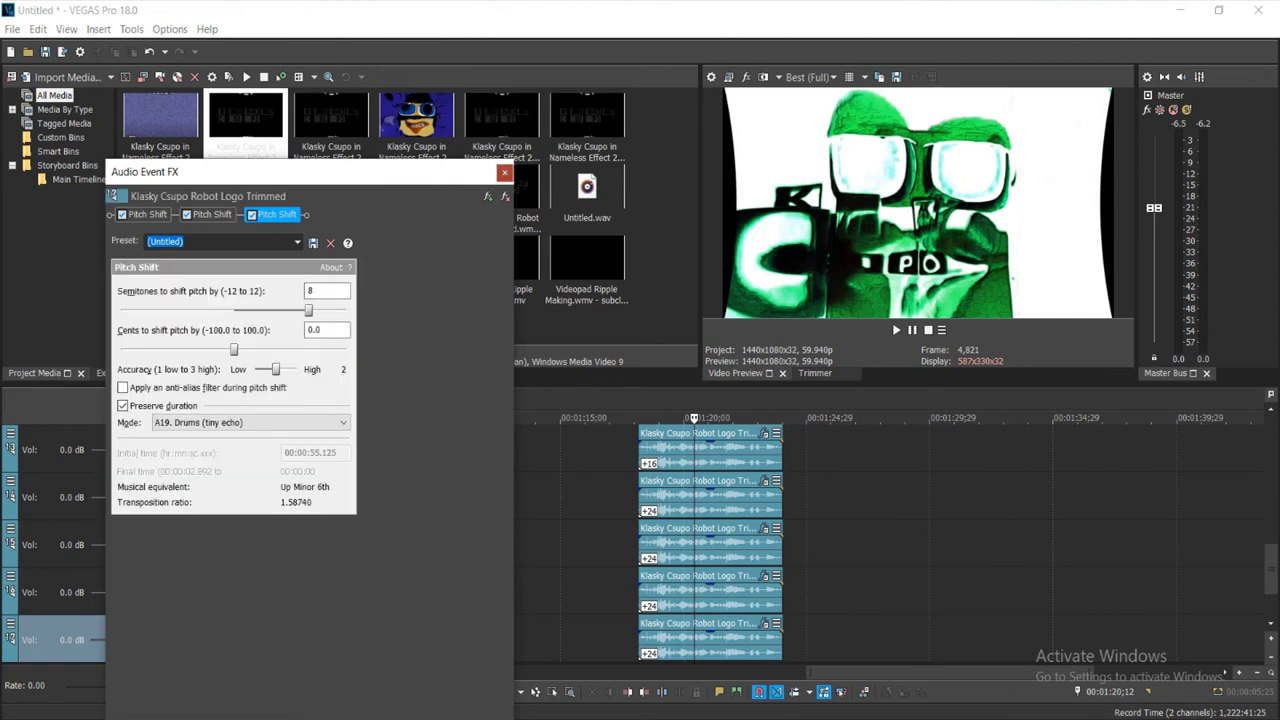
left_click(505, 173)
Select the whole project range and play the timeline from the beginning through the last segment
double_click(743, 405)
scroll(790, 545, "down", 6)
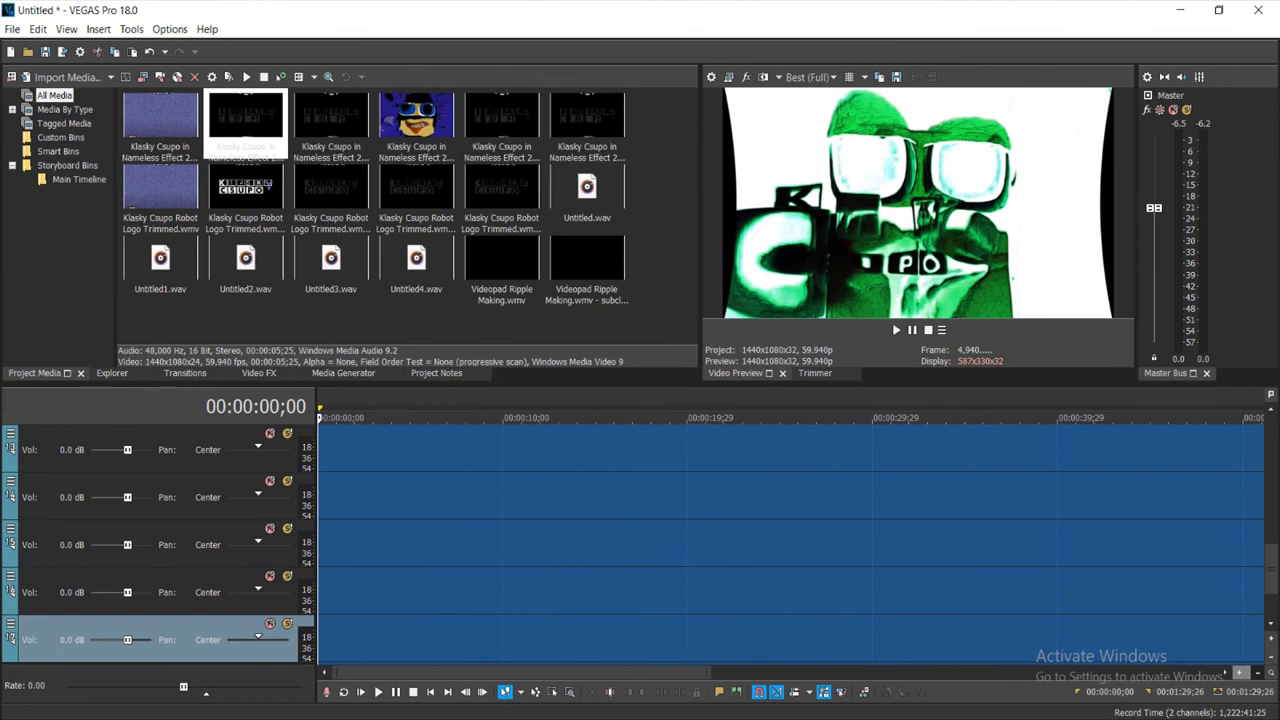
left_click_drag(1271, 569, 1271, 486)
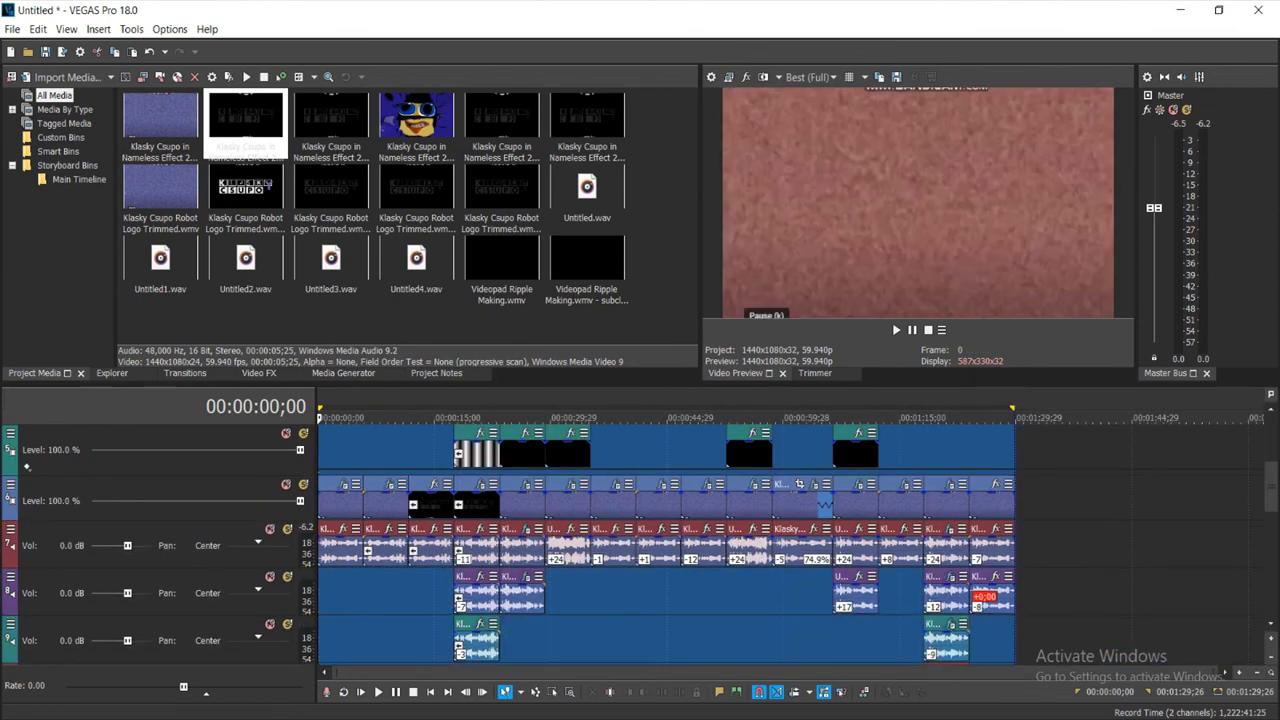
key("alt+Tab")
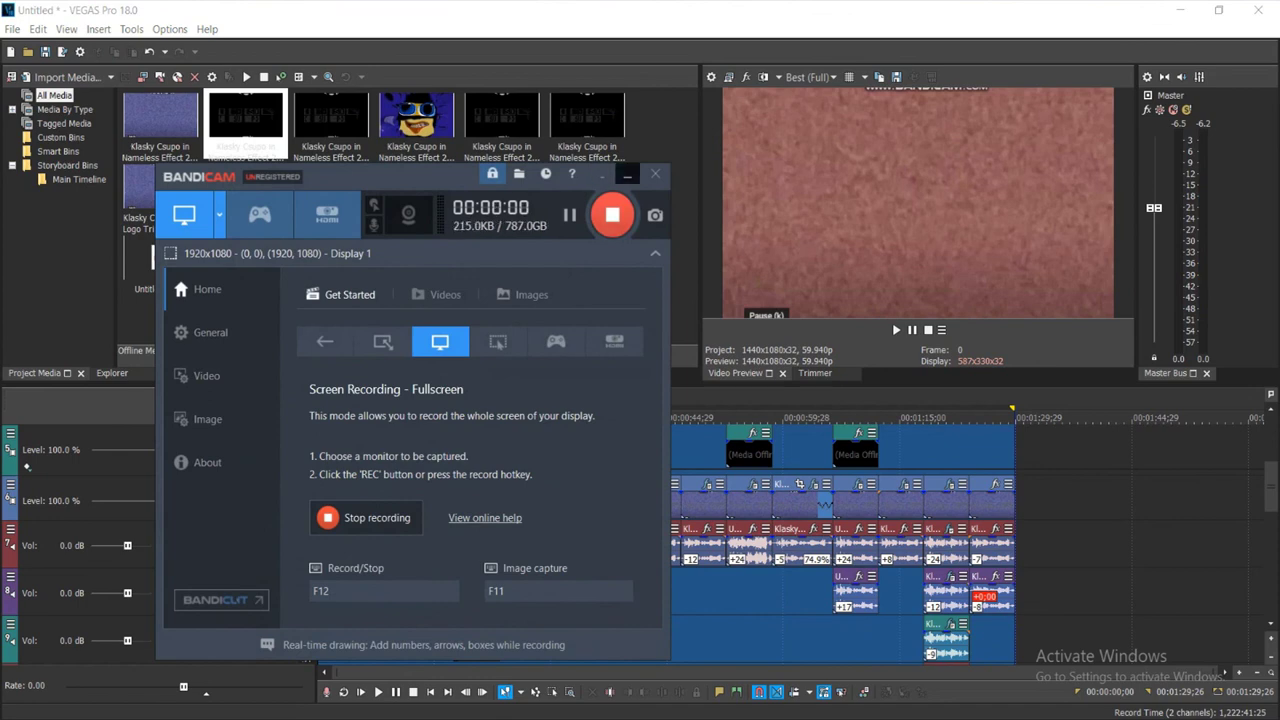
left_click(627, 174)
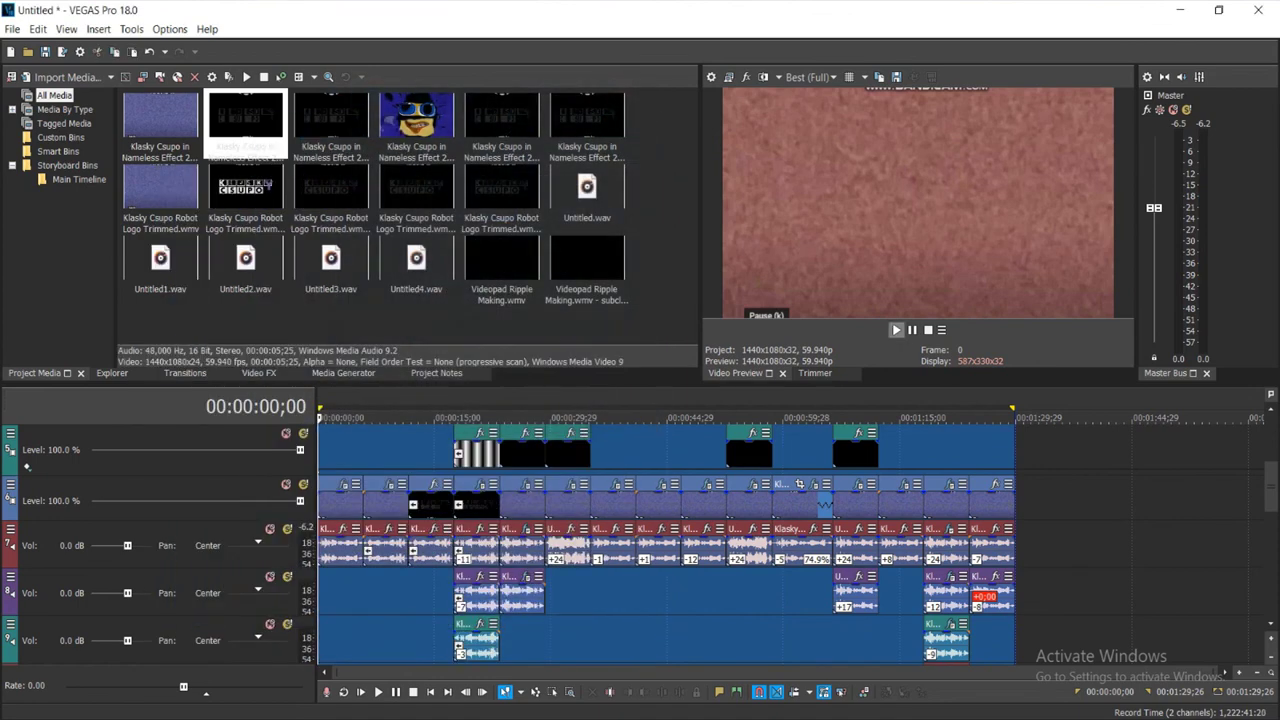
key("space")
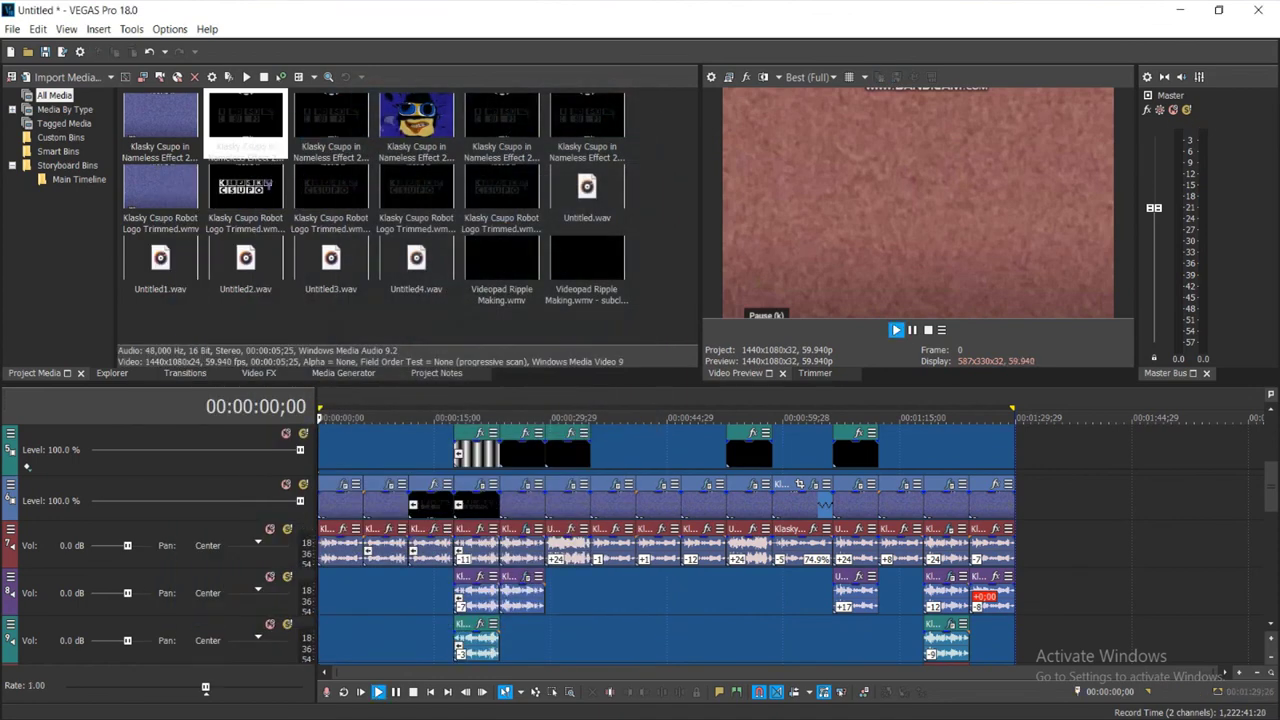
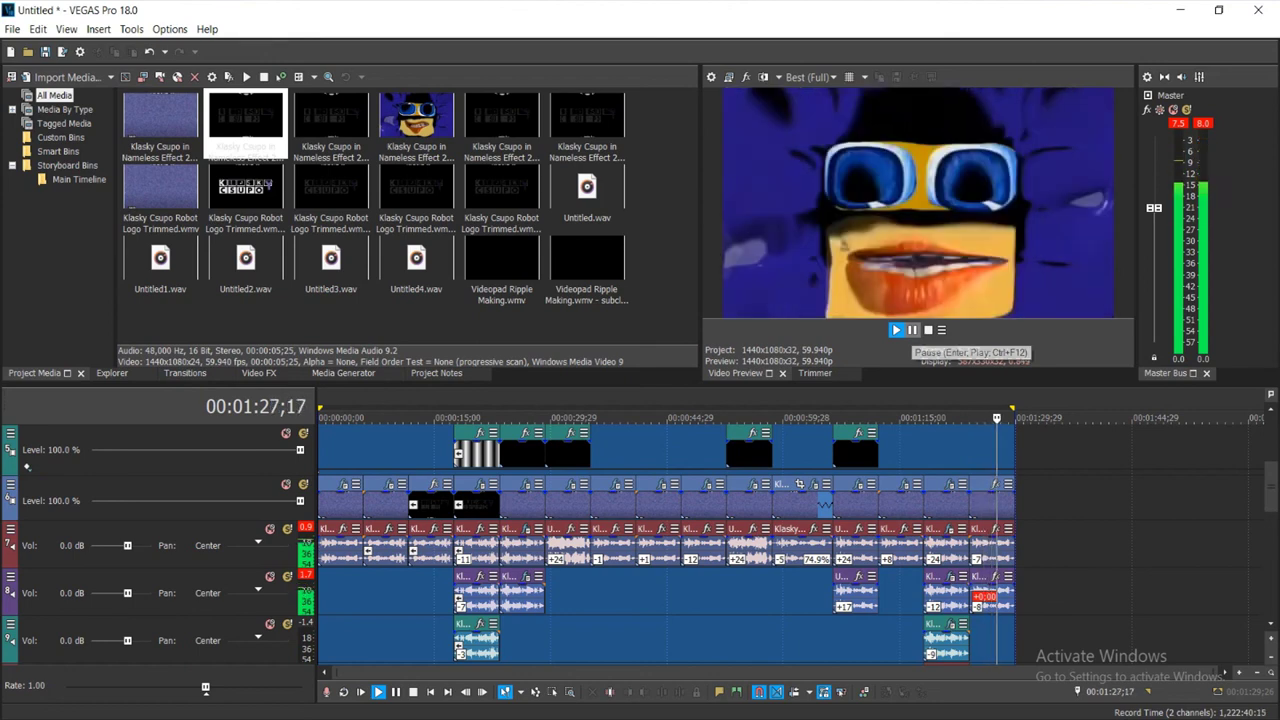
left_click(912, 330)
Place the Klasky Csupo in Nameless Effect 2.0 clip on a new video track above the last segment and delete its audio track
right_click(1069, 489)
left_click(1120, 312)
left_click_drag(160, 122, 970, 498)
right_click(948, 551)
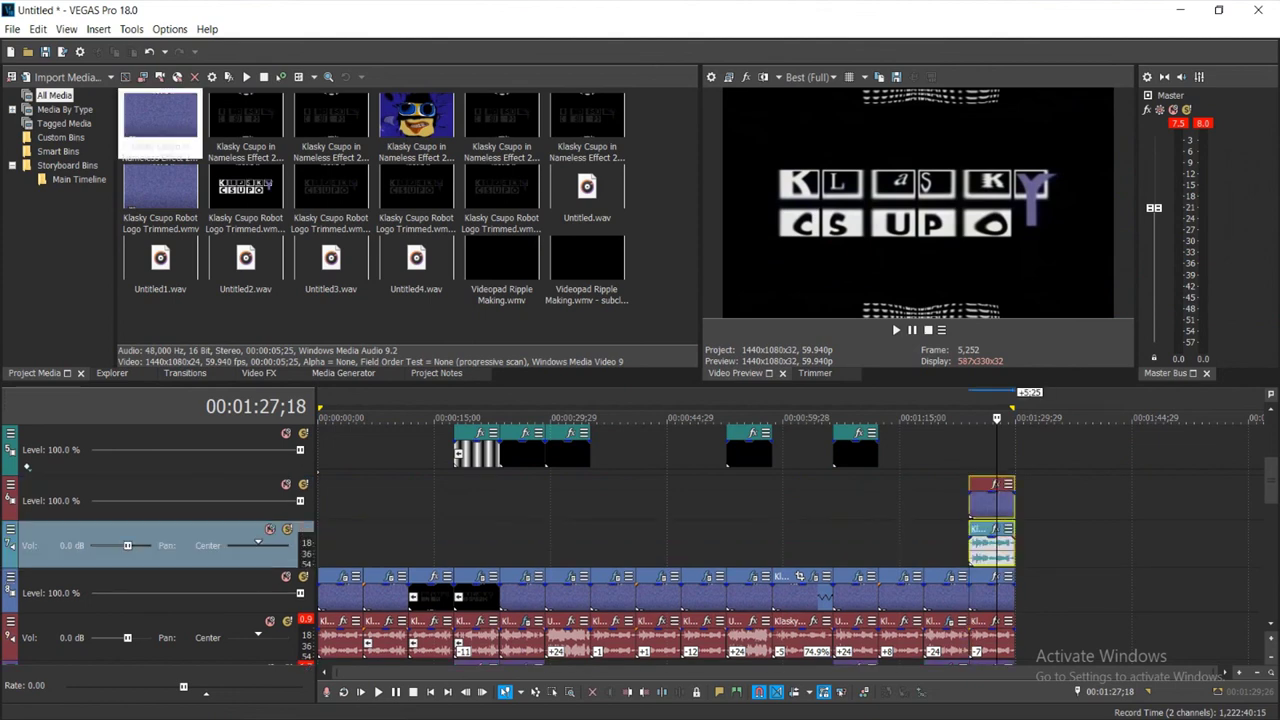
left_click(990, 429)
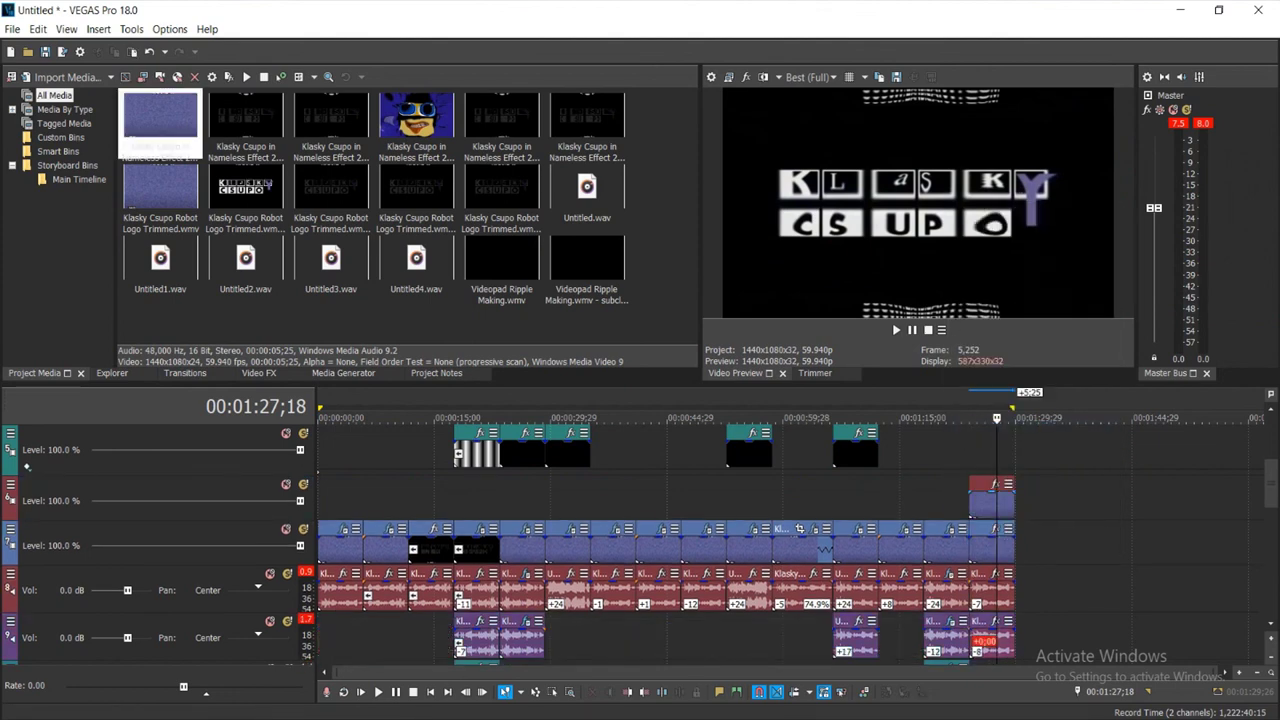
Lower the overlaid clip's opacity to about half and flip it horizontally in Pan/Crop
left_click_drag(993, 490, 993, 505)
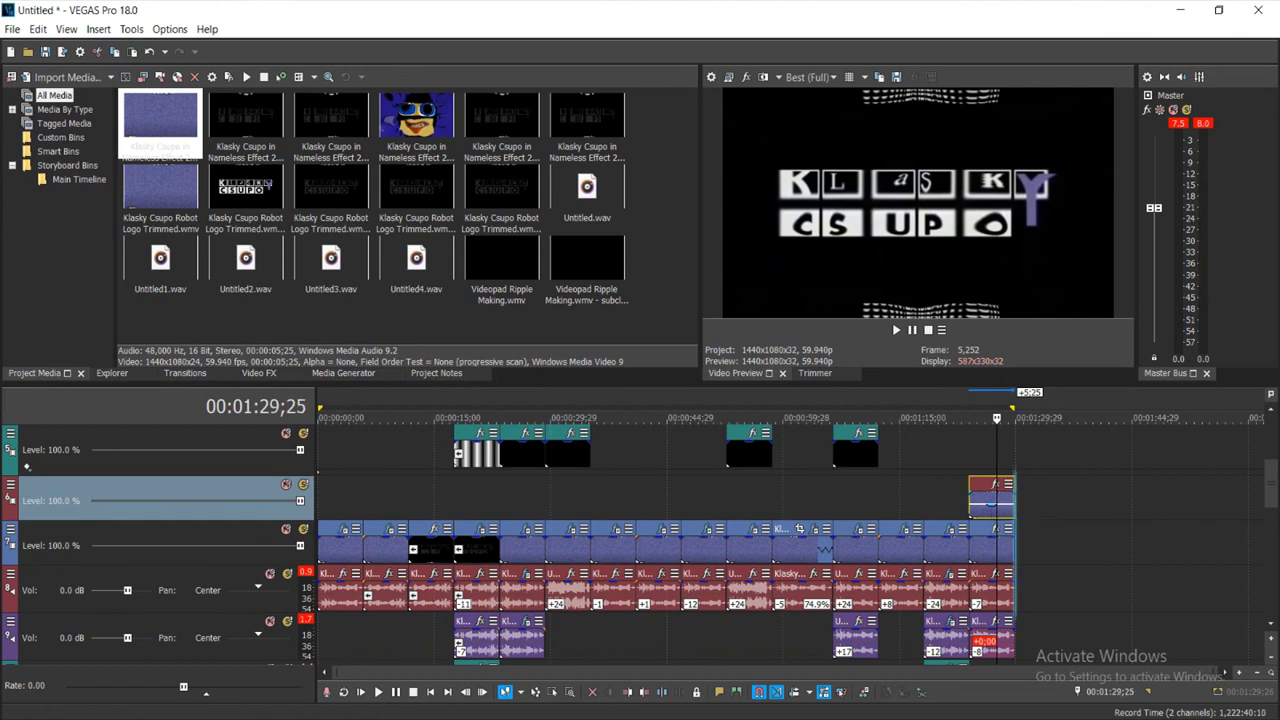
right_click(998, 482)
left_click(1030, 486)
right_click(730, 508)
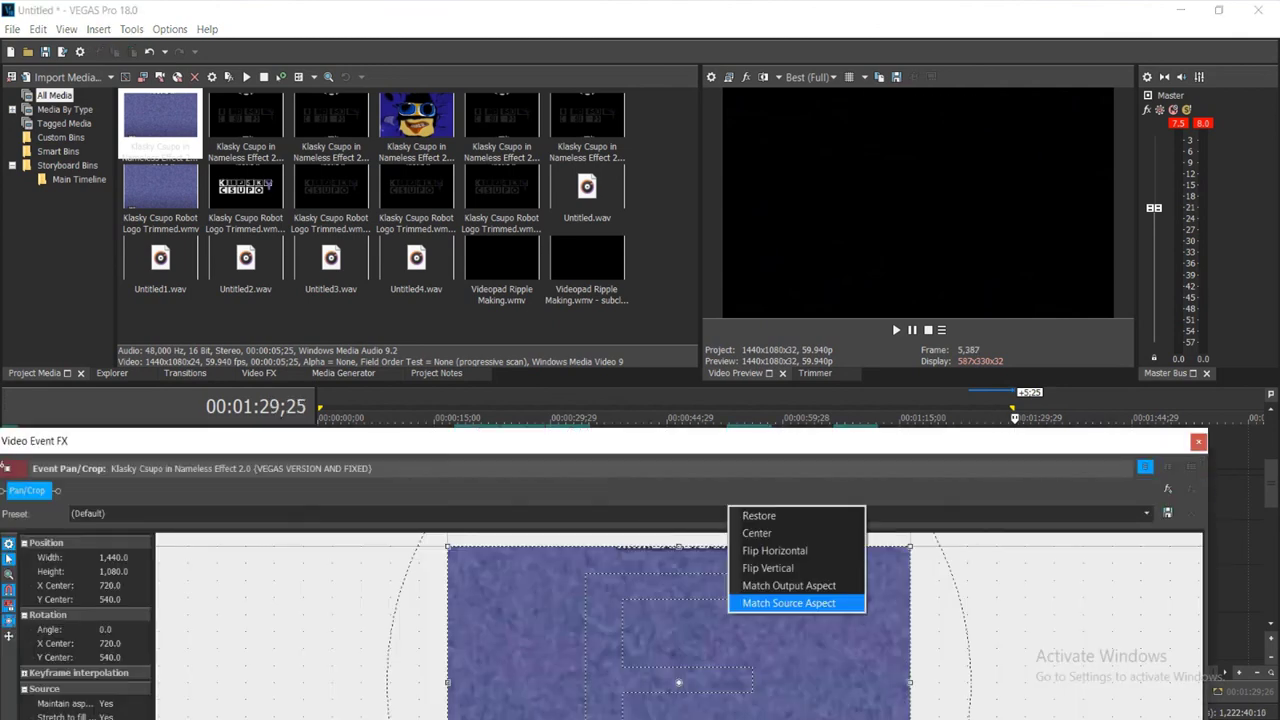
left_click(775, 551)
left_click(1198, 442)
Play back the last segment from its start to check the mirrored overlay
left_click(974, 498)
key("space")
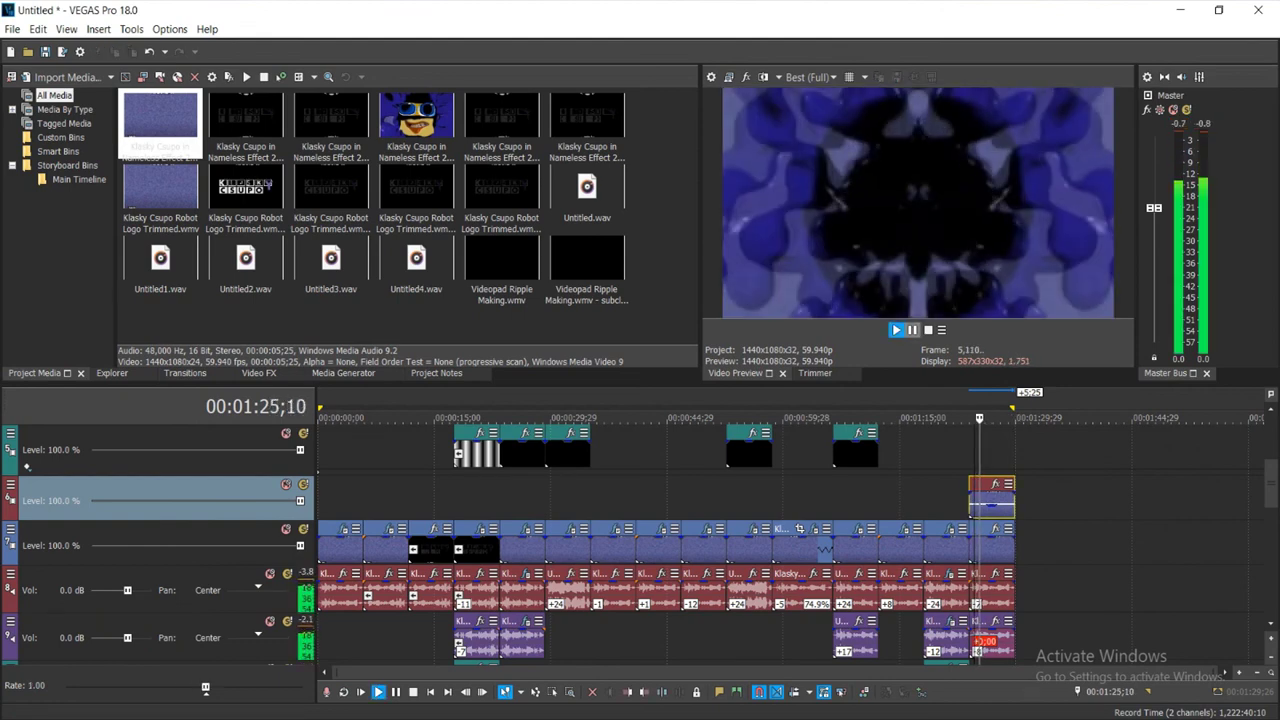